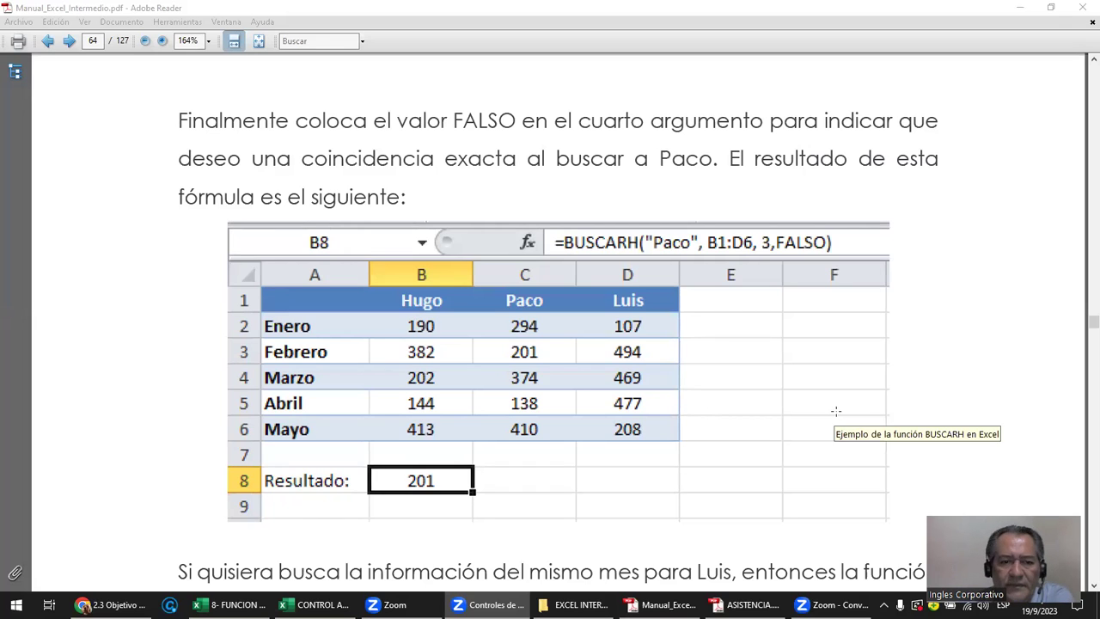
- Highlight the BUSCARH formula, the Paco header and result 201 in the manual's example, then switch to Excel
left_click(558, 222)
left_click_drag(558, 223, 891, 263)
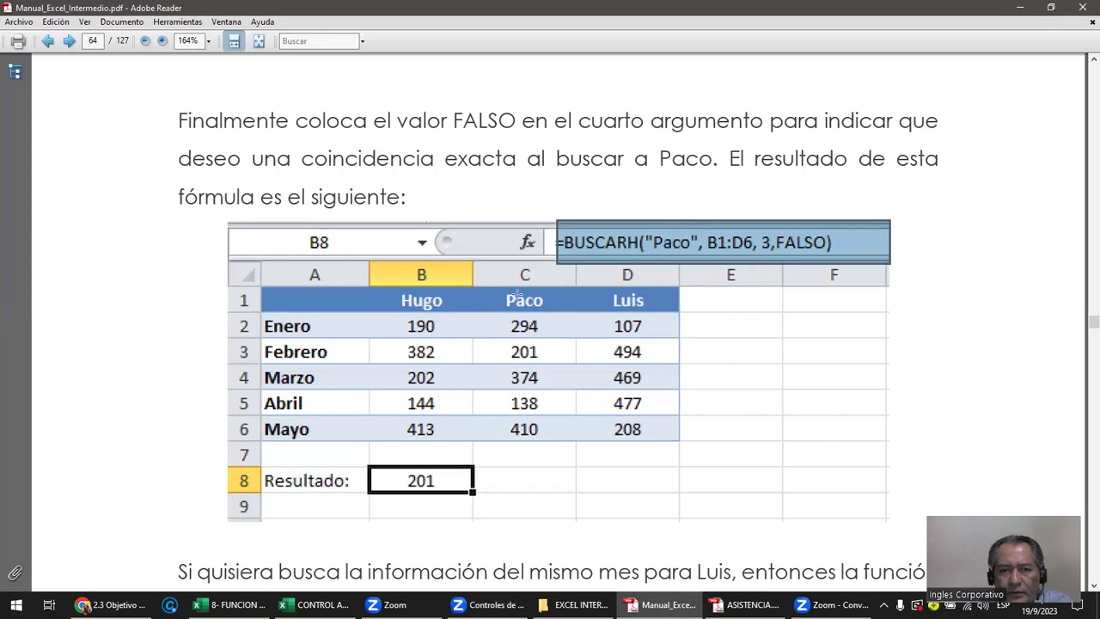
double_click(543, 305)
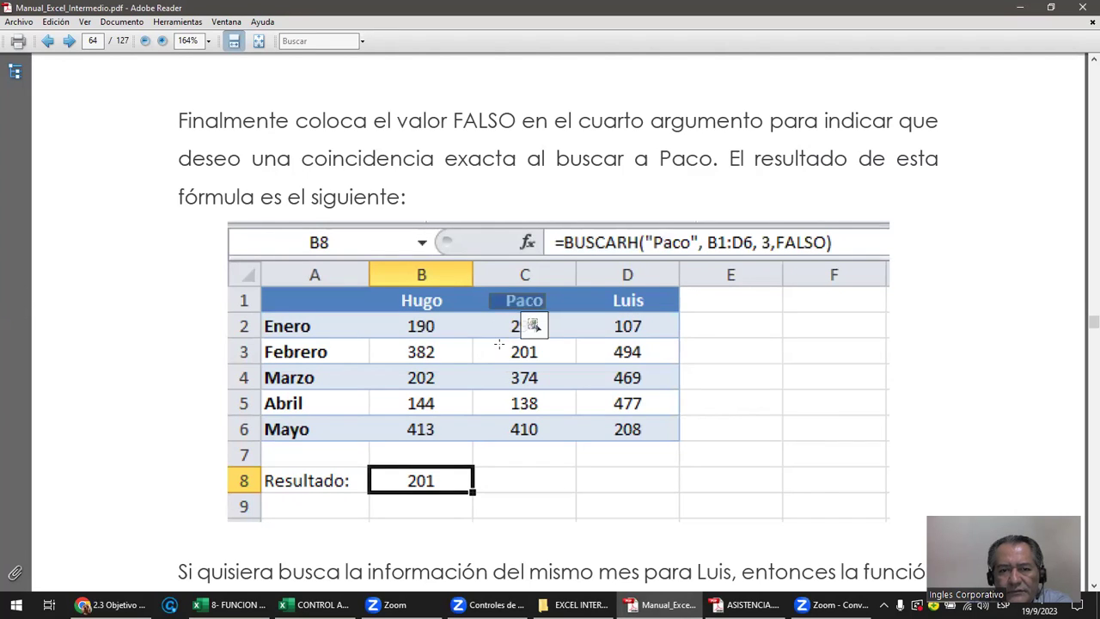
left_click_drag(498, 343, 547, 363)
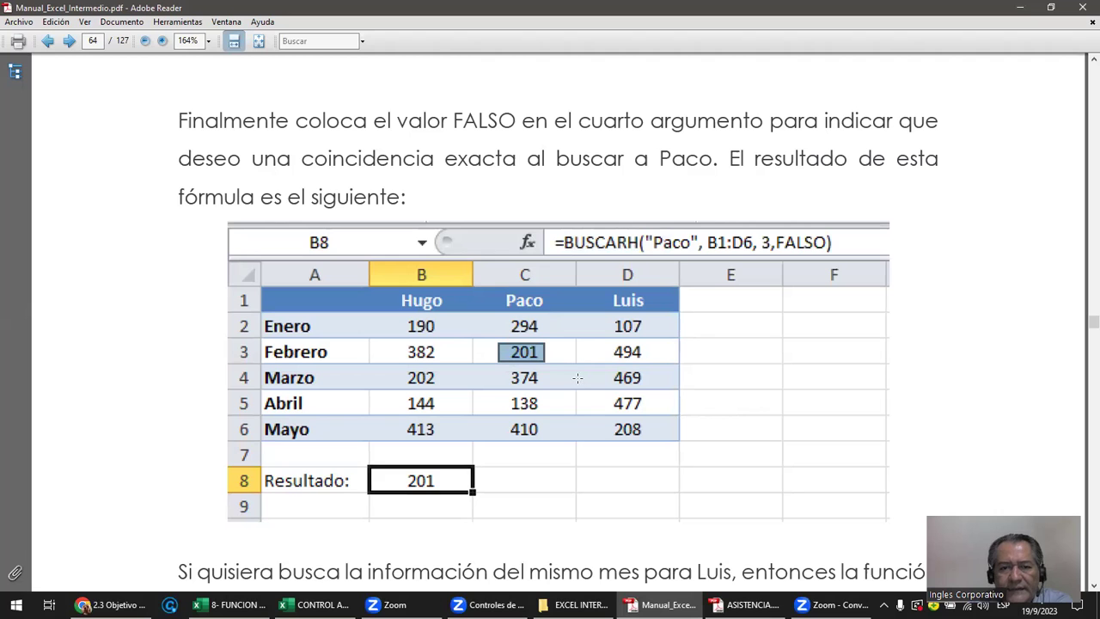
left_click(444, 485)
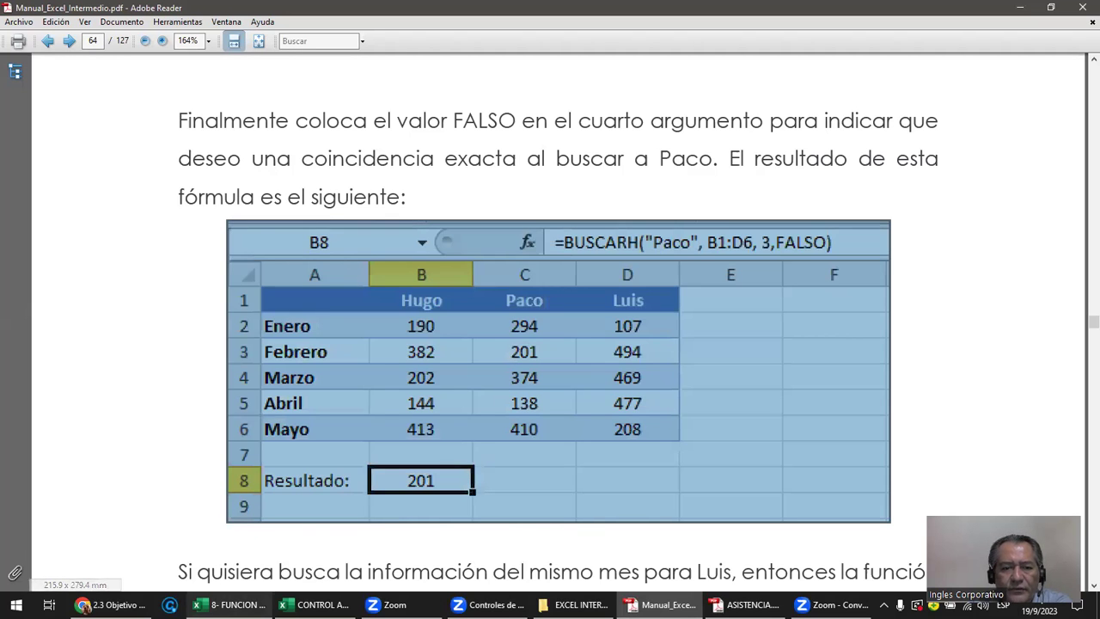
key("alt+Tab")
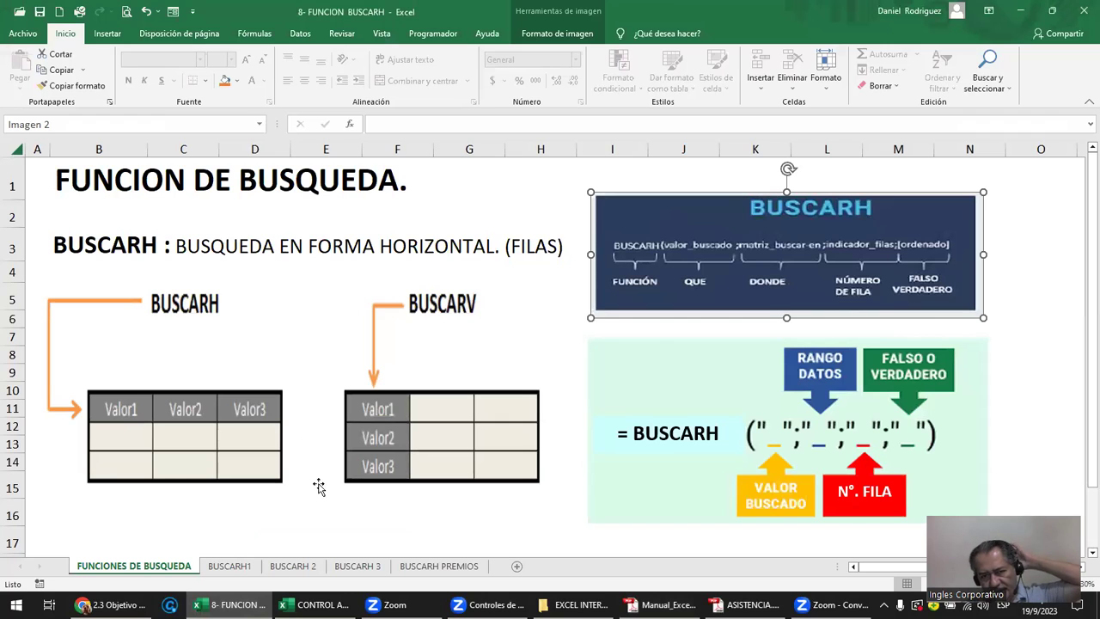
- Deselect the diagram and go to the BUSCARH1 sheet with the product table of codes 1010–1090
left_click(133, 217)
scroll(129, 220, "down", 1)
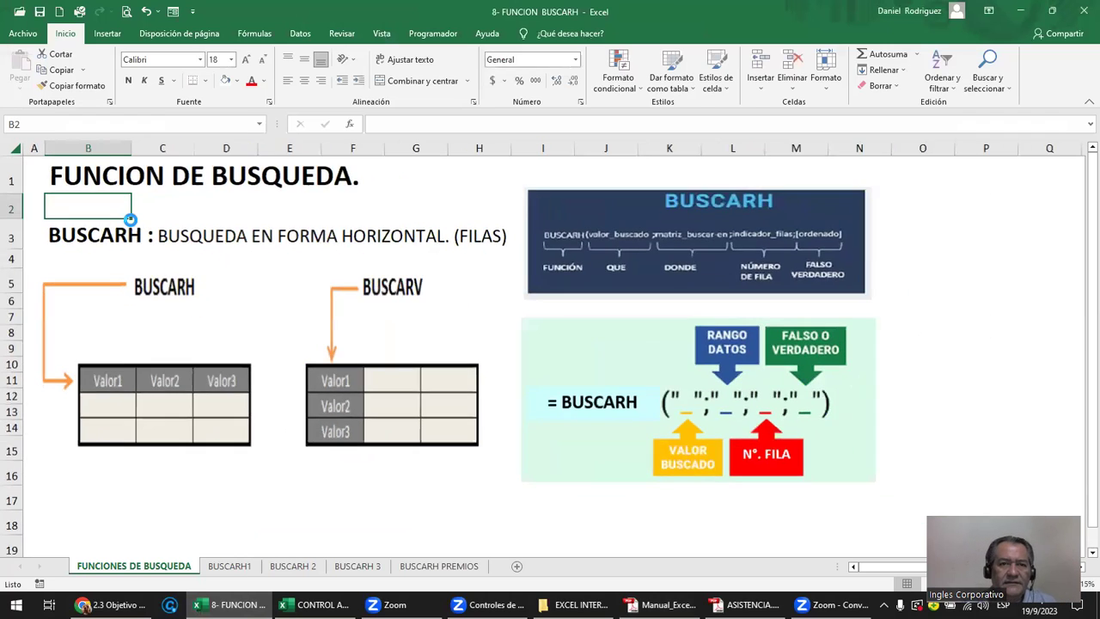
scroll(130, 219, "down", 1)
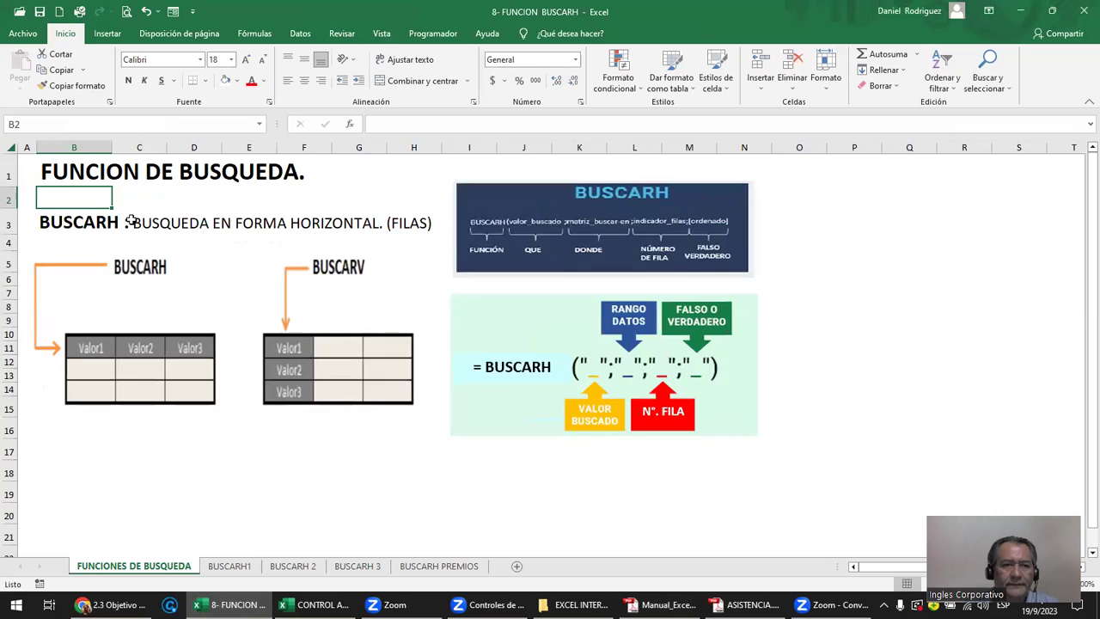
scroll(128, 220, "up", 1)
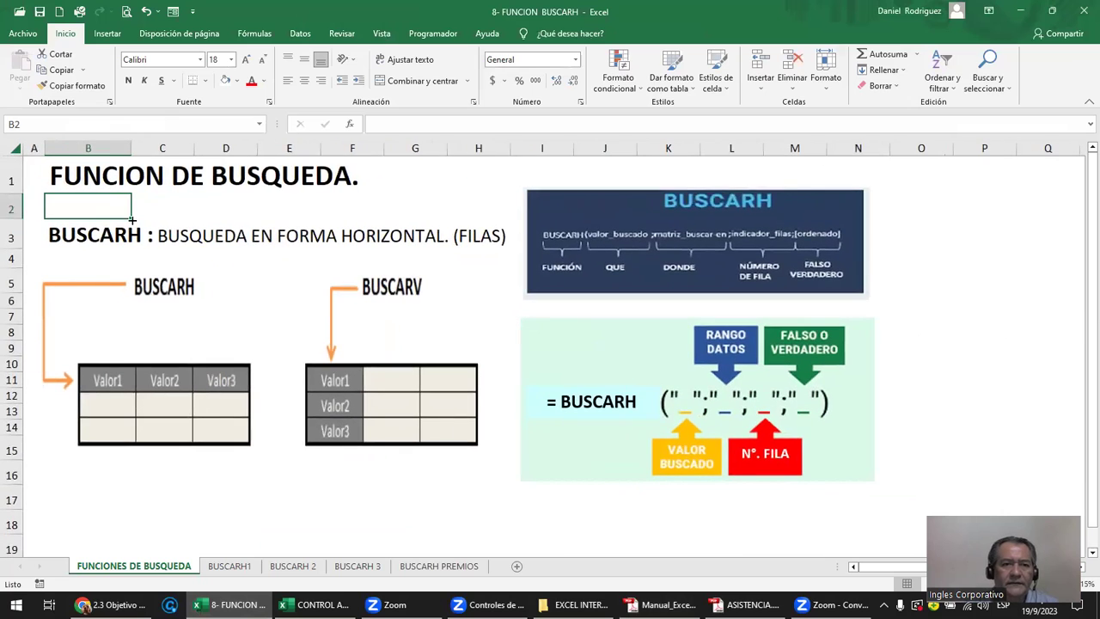
left_click(299, 238)
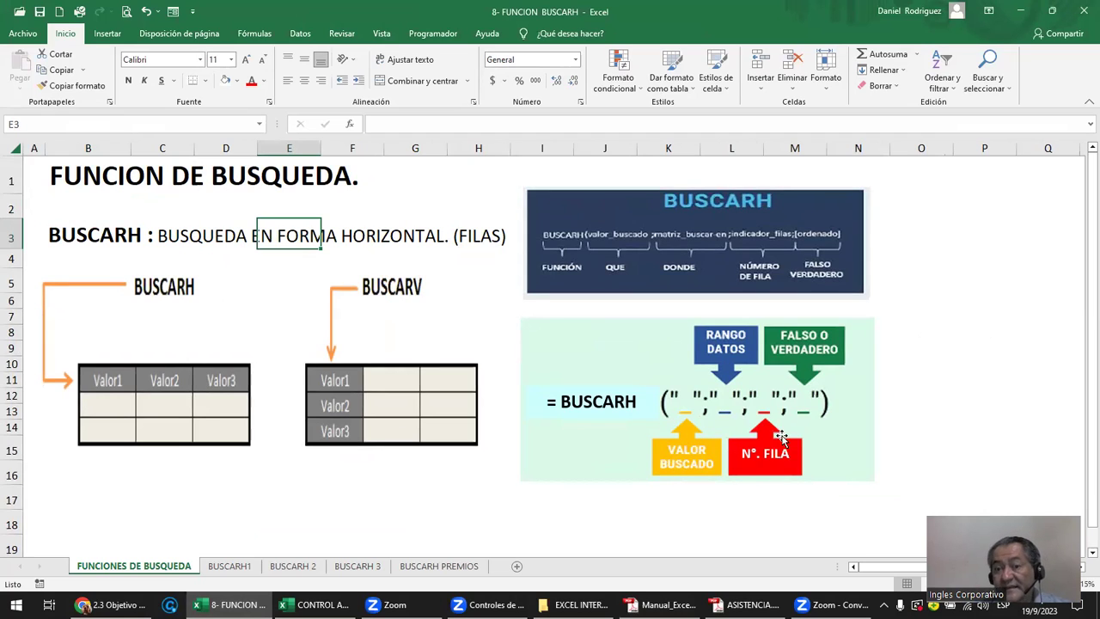
left_click(232, 567)
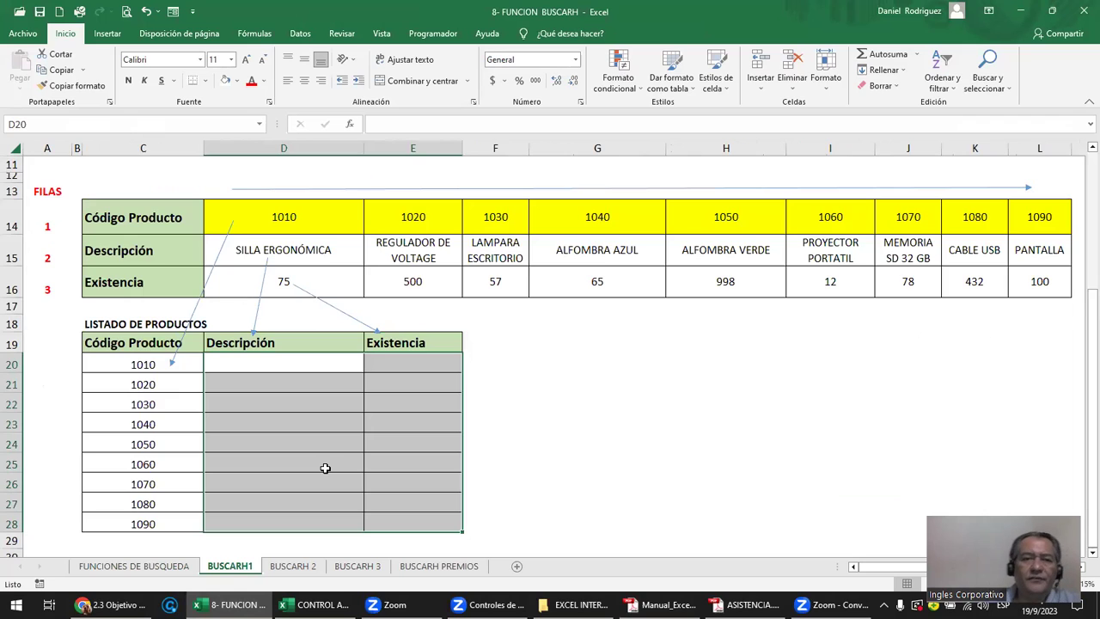
- Delete the connector arrows from code 1010, the description row and stock value 75
scroll(381, 445, "up", 3)
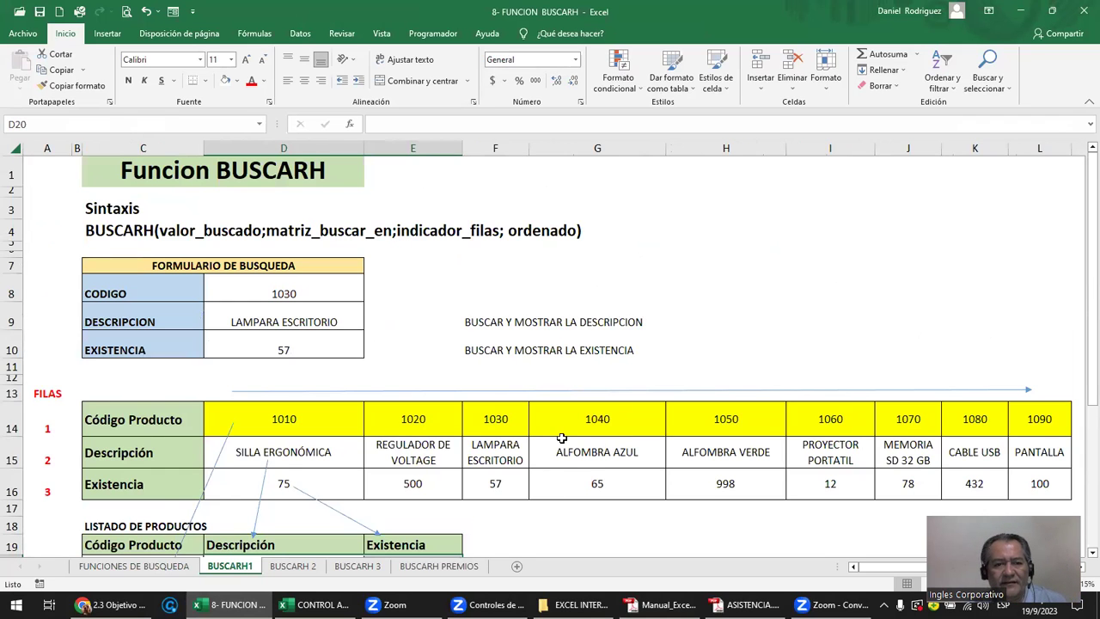
scroll(561, 438, "down", 4)
scroll(561, 438, "up", 4)
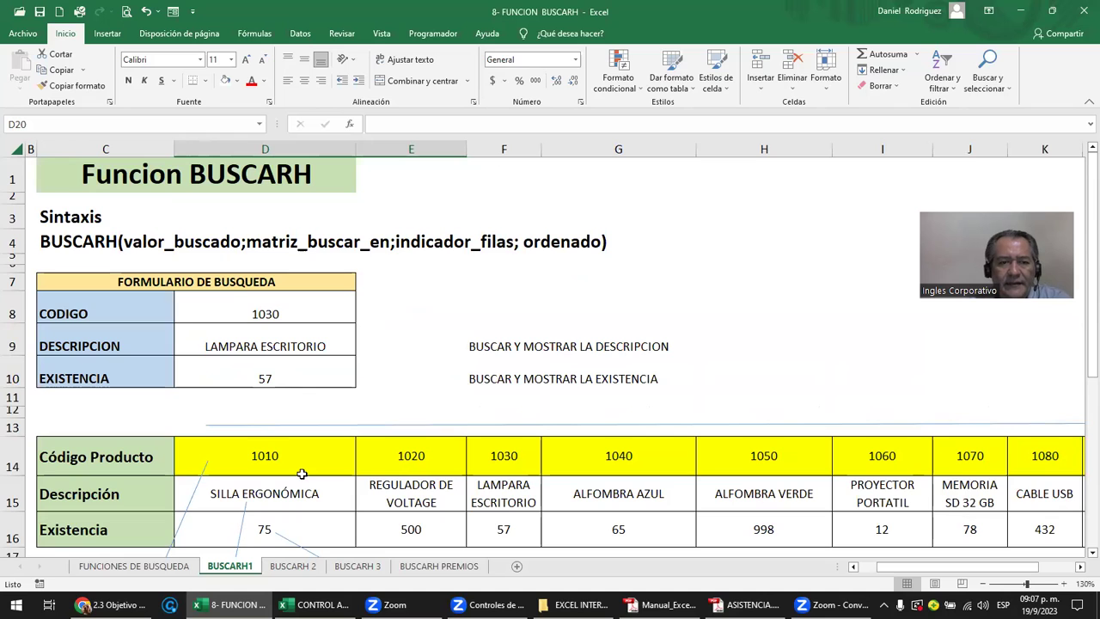
left_click(197, 487)
key("Escape")
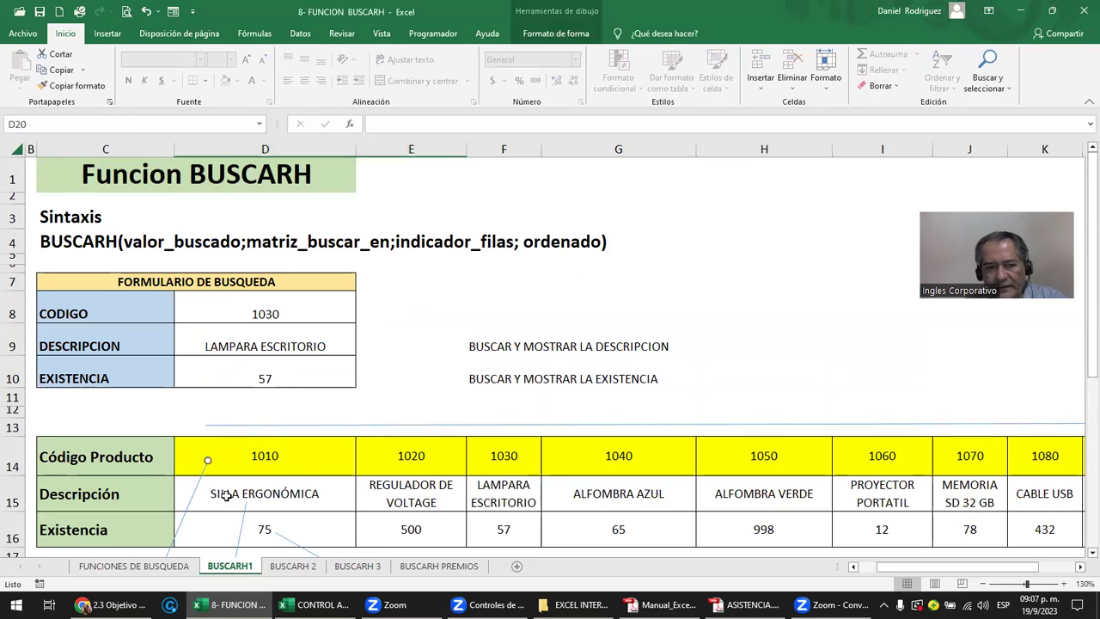
left_click(244, 521)
key("Delete")
left_click(295, 547)
key("Delete")
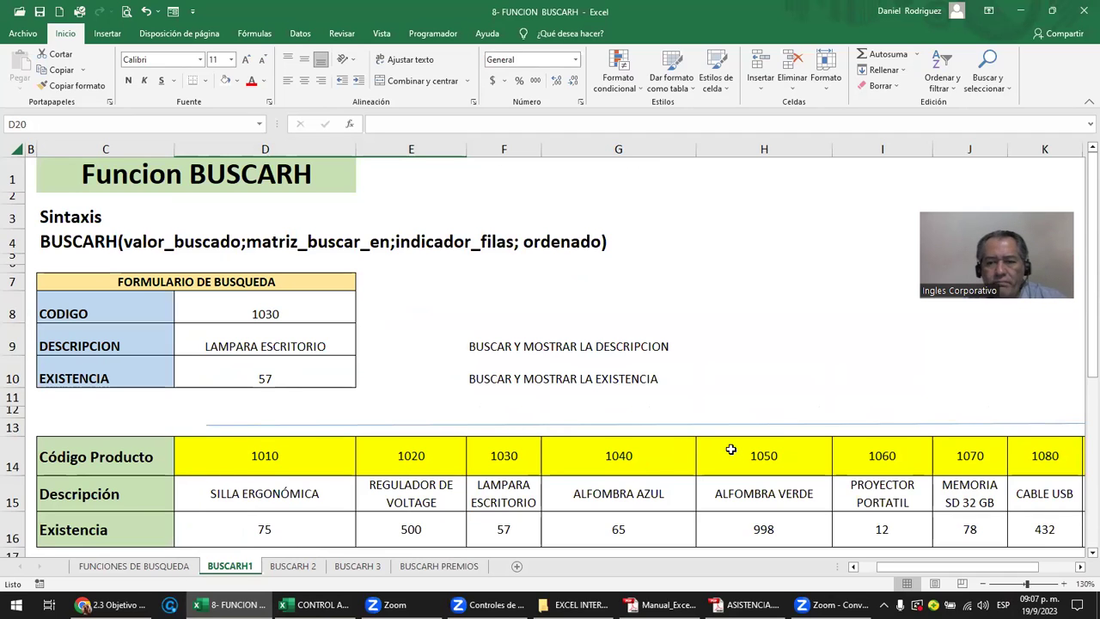
- Point out the Código Producto, Descripción and Existencia labels and the columns for products 1010–1040
left_click(212, 458)
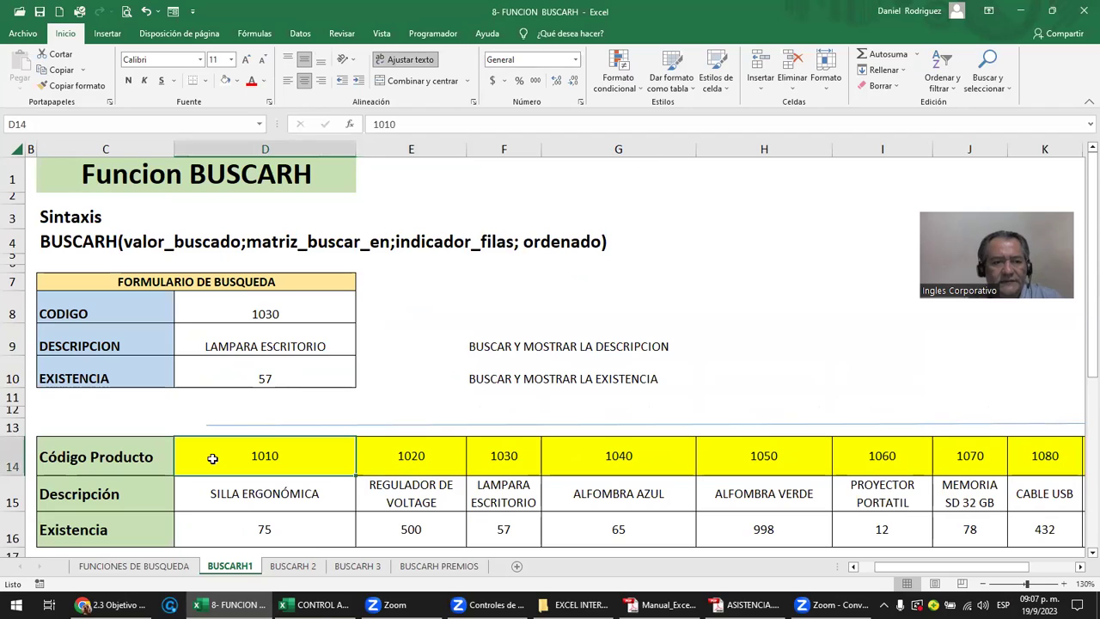
key("Left")
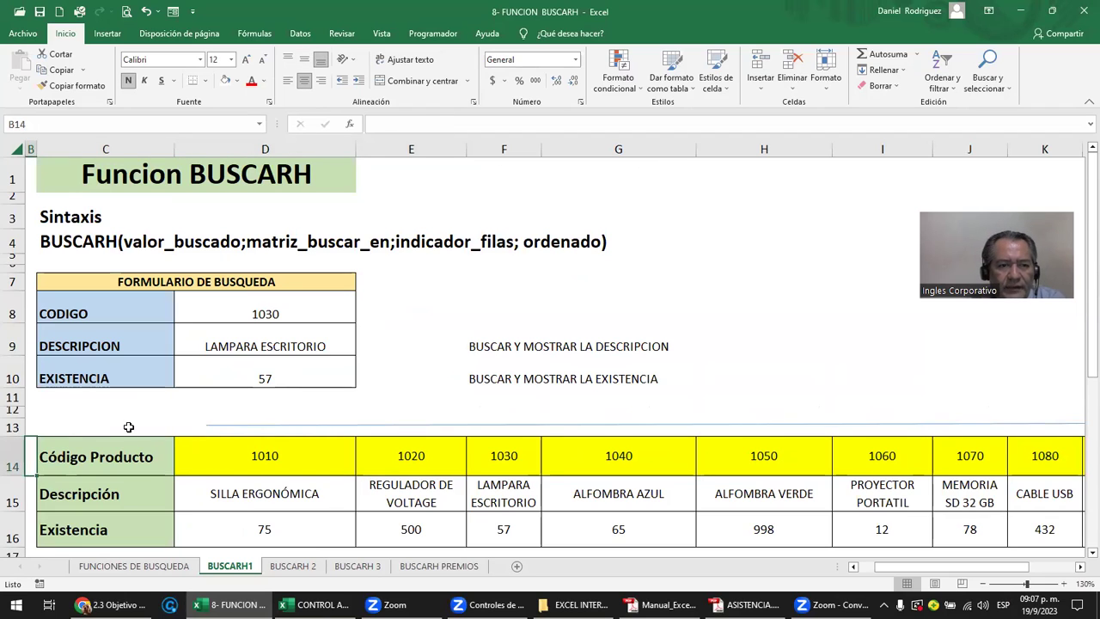
left_click(97, 457)
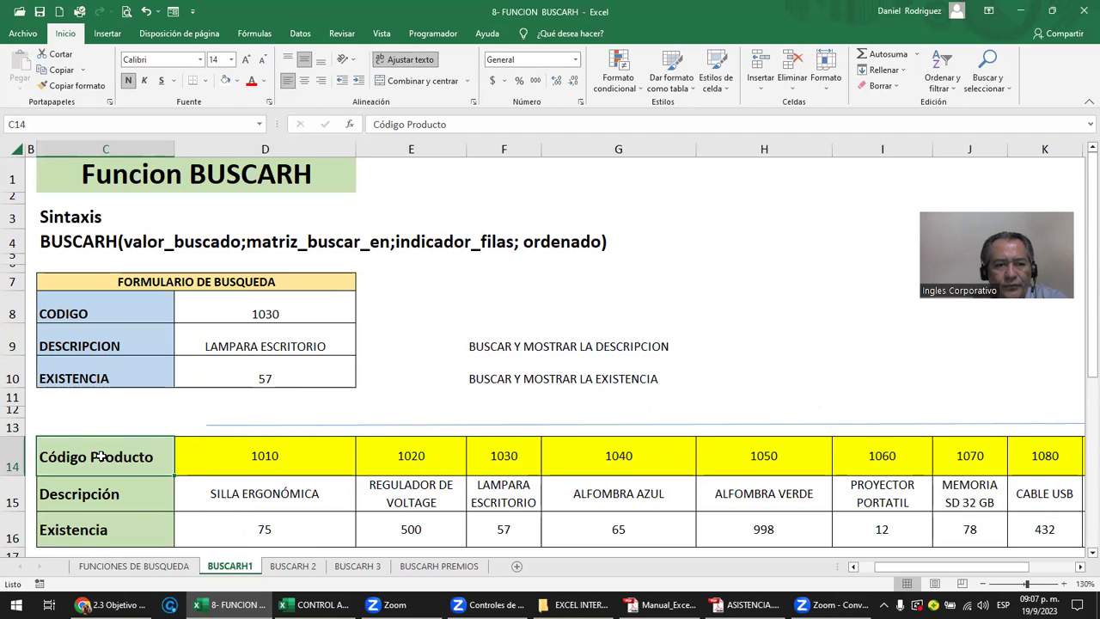
left_click(89, 494)
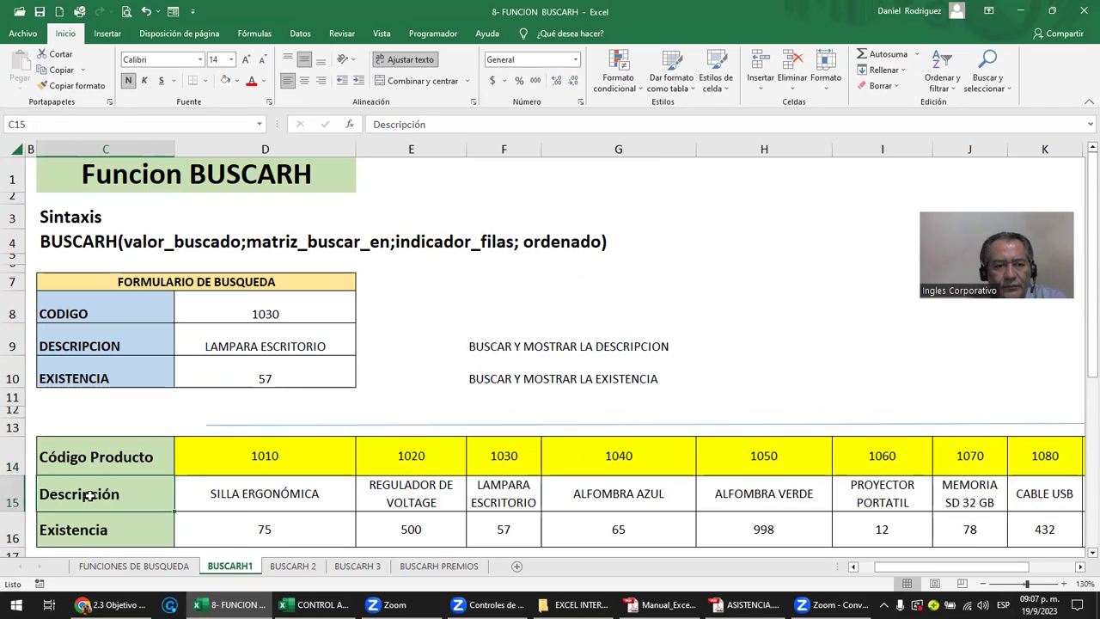
left_click(93, 530)
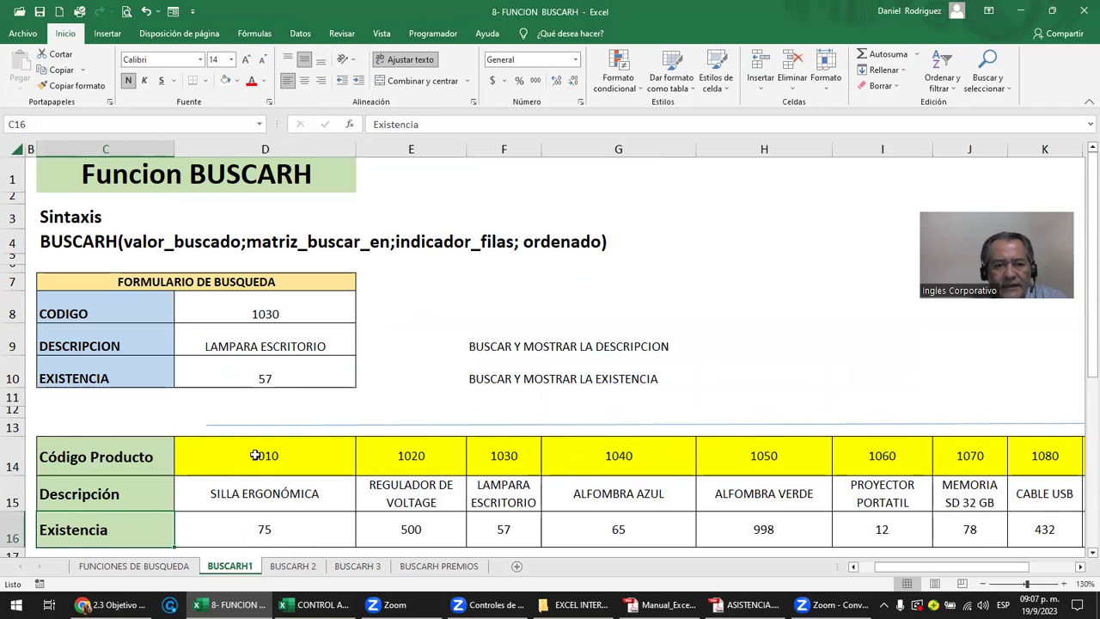
left_click_drag(255, 455, 262, 525)
left_click_drag(398, 455, 413, 528)
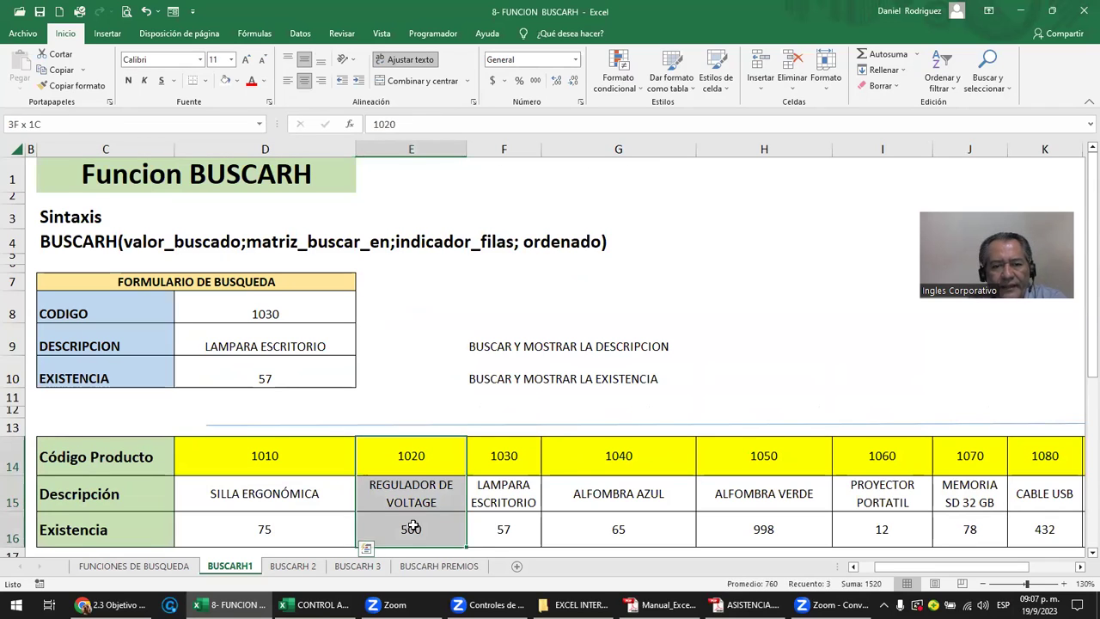
left_click_drag(504, 455, 503, 526)
left_click_drag(619, 455, 606, 519)
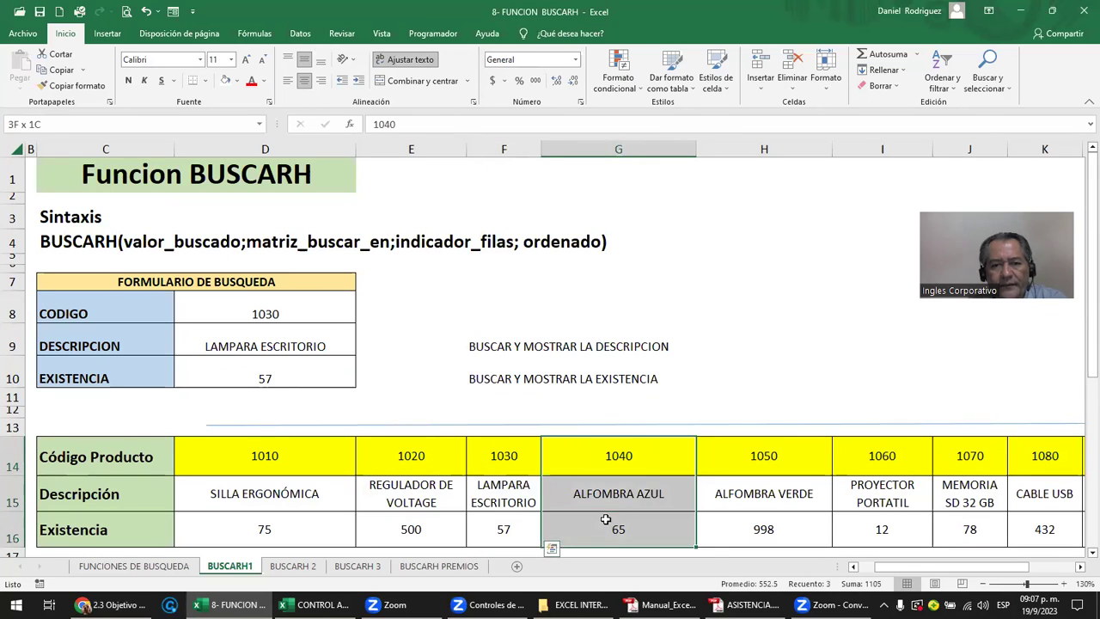
- Highlight the code, description and stock rows with product 1010's values, then the long arrow above
left_click(12, 467)
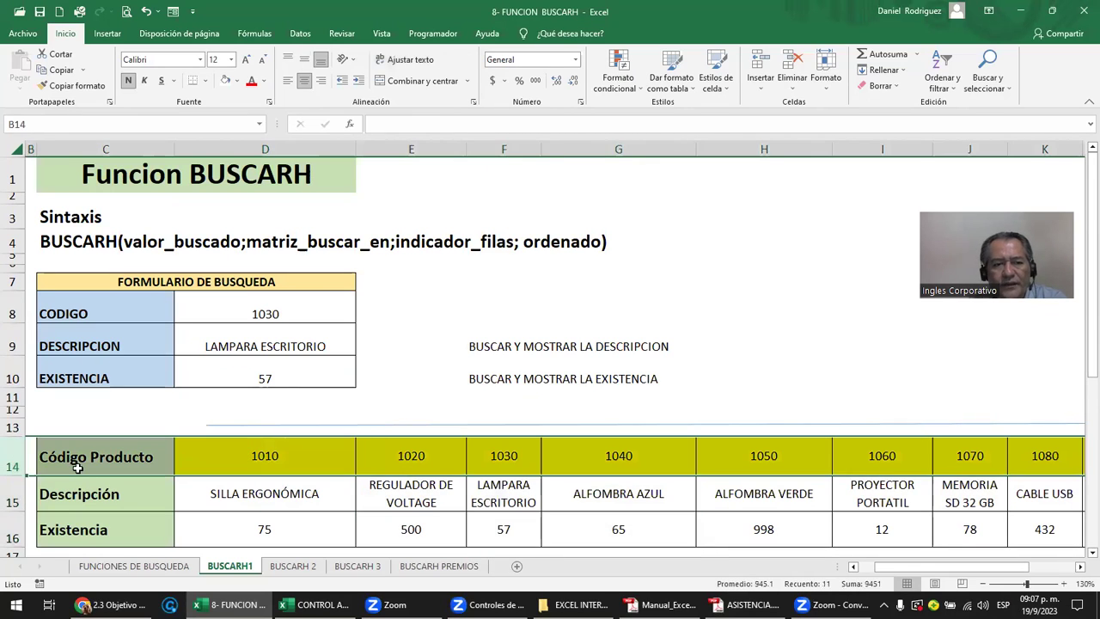
left_click(284, 462)
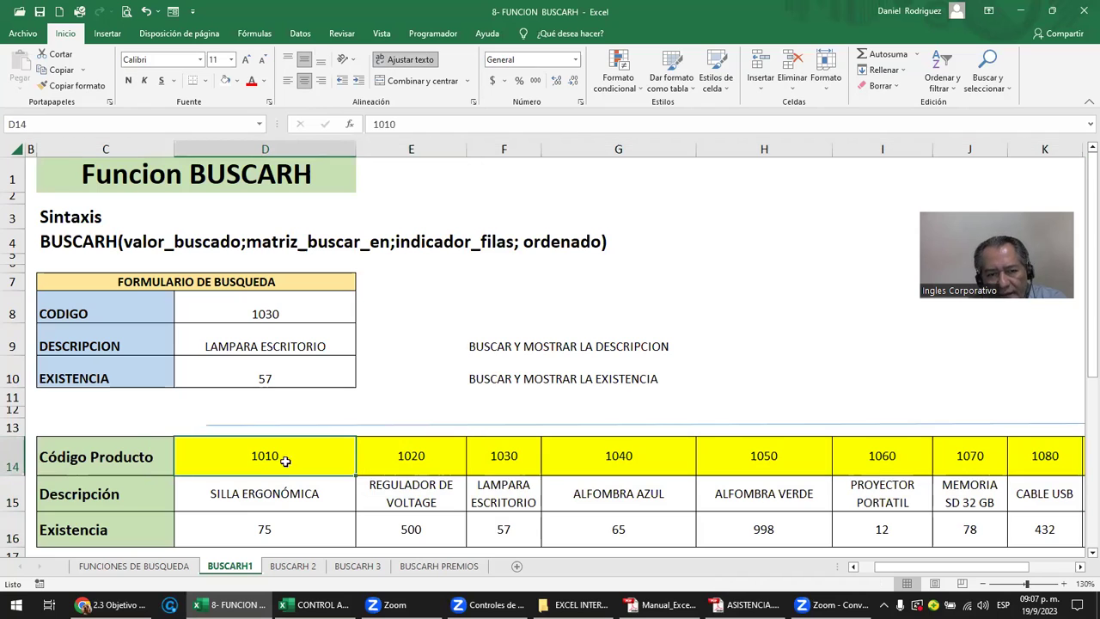
left_click_drag(285, 461, 299, 455)
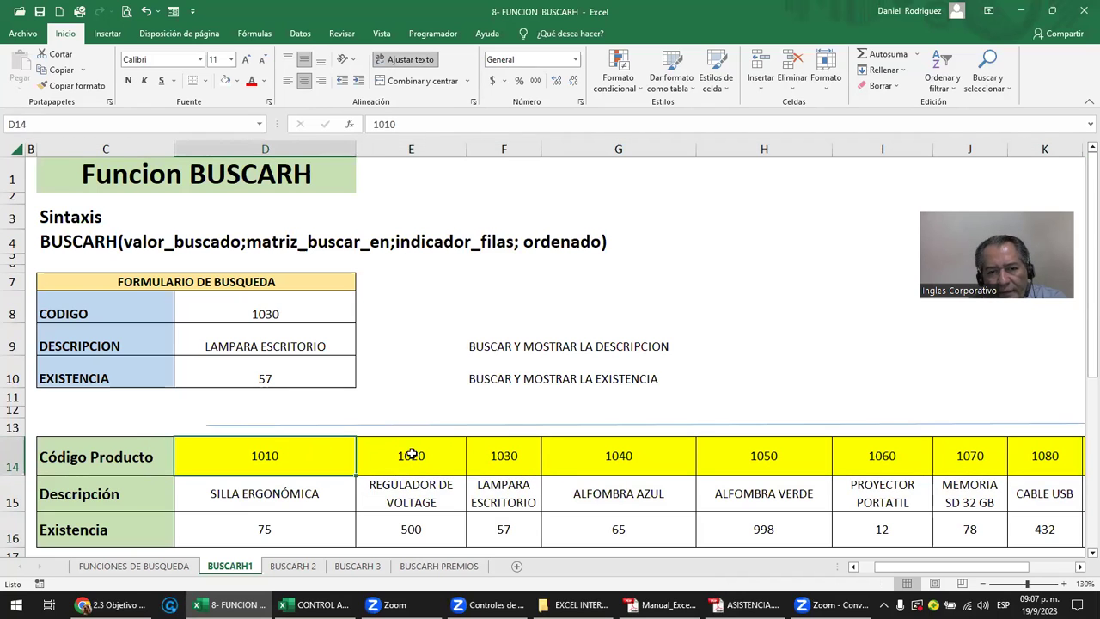
left_click(15, 499)
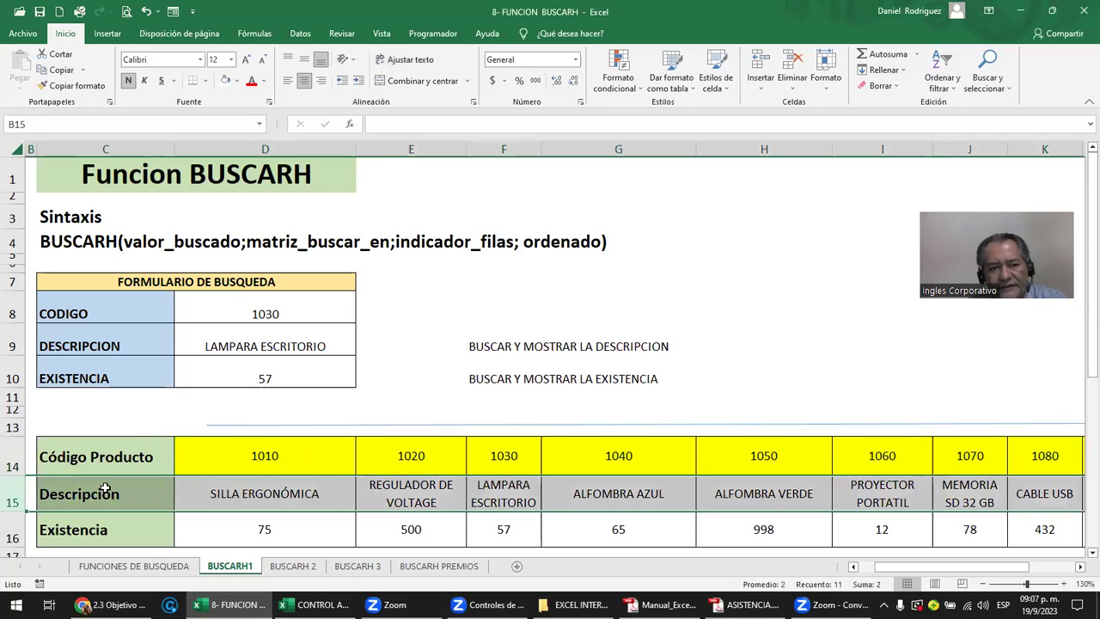
left_click(252, 502)
left_click(267, 465)
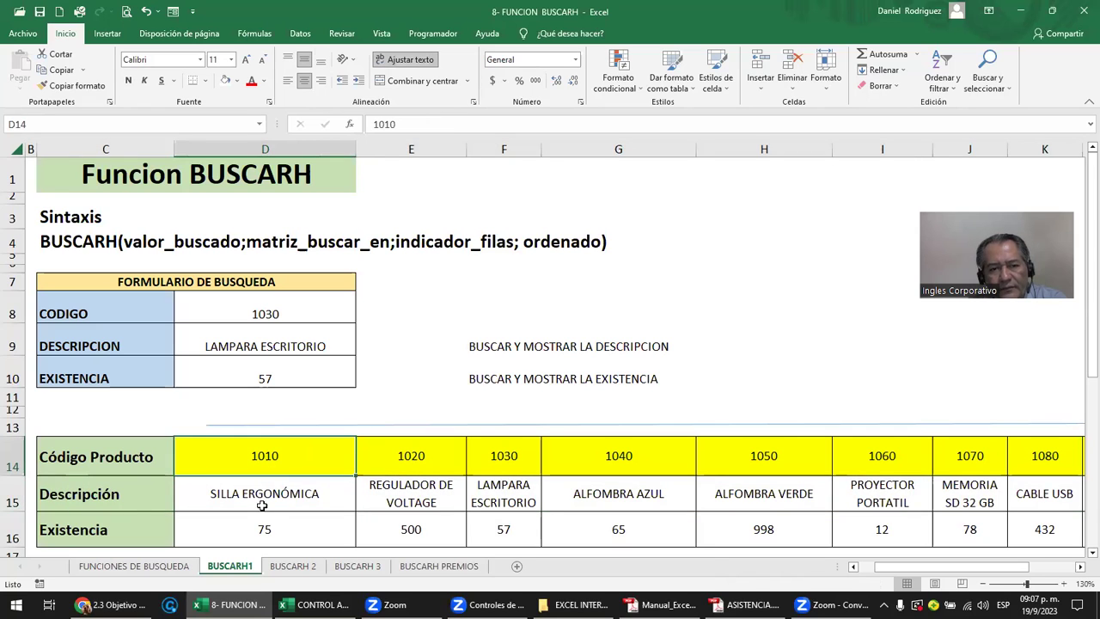
left_click(20, 536)
left_click(211, 527)
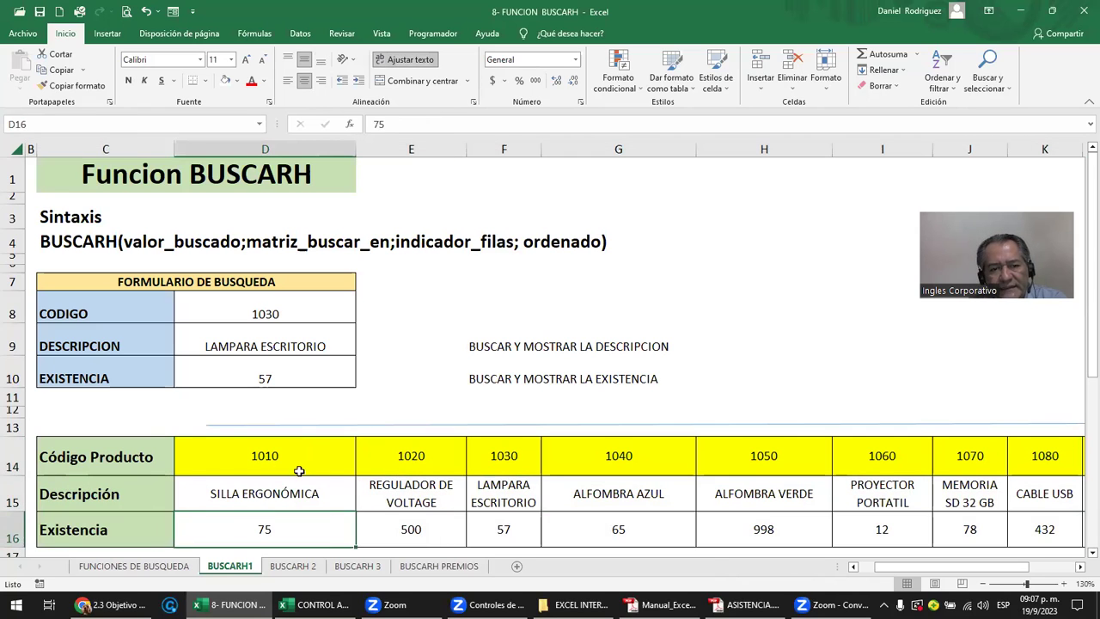
left_click(300, 424)
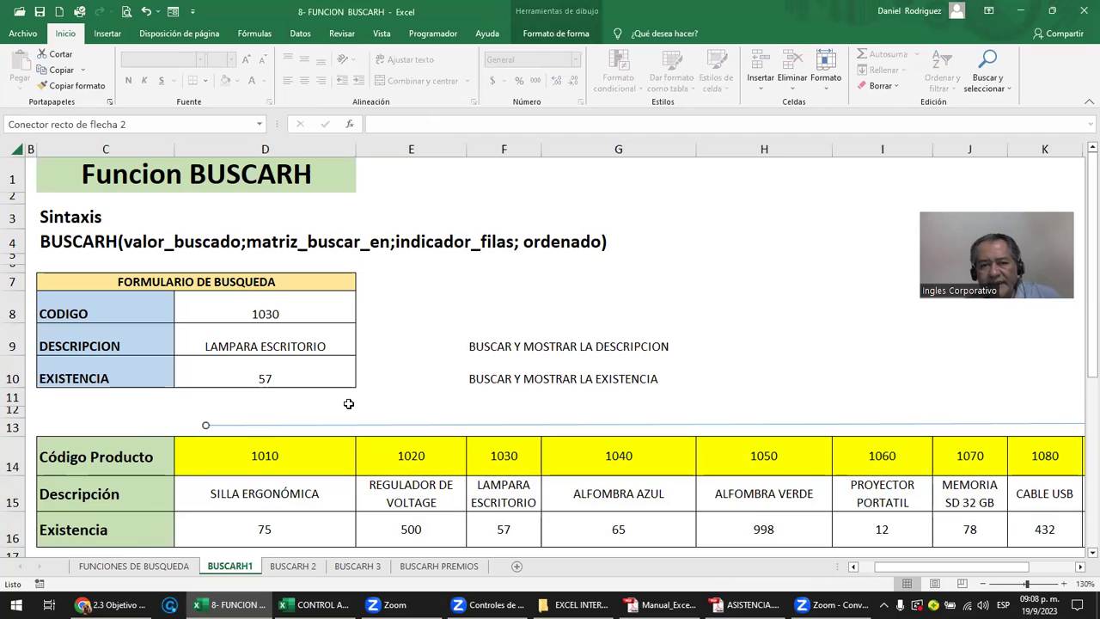
scroll(348, 403, "down", 1)
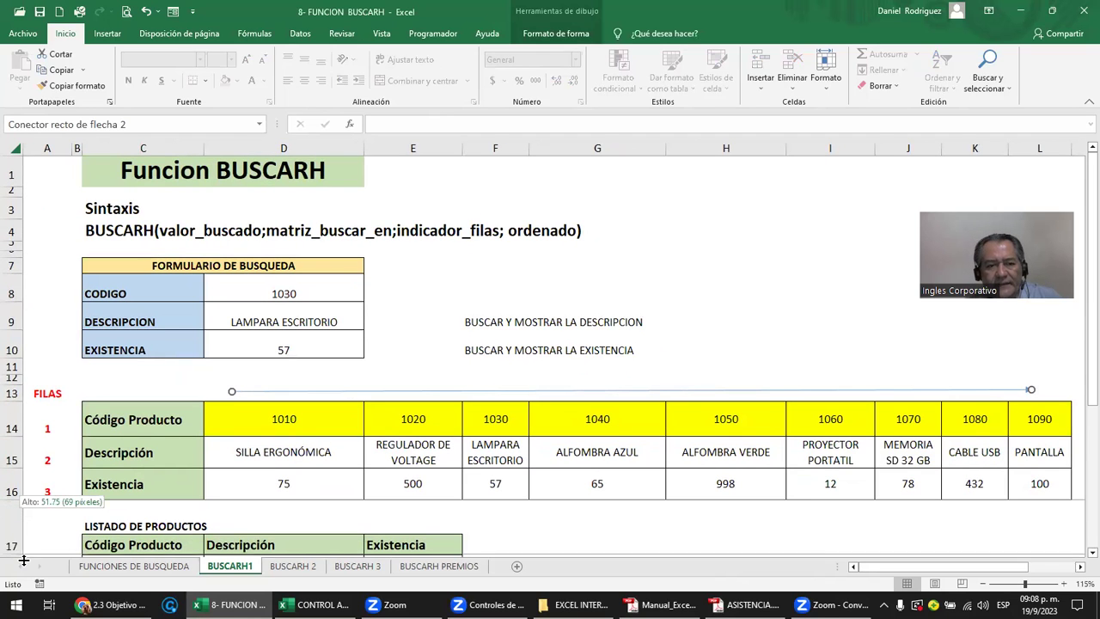
left_click_drag(19, 517, 114, 541)
left_click(196, 506)
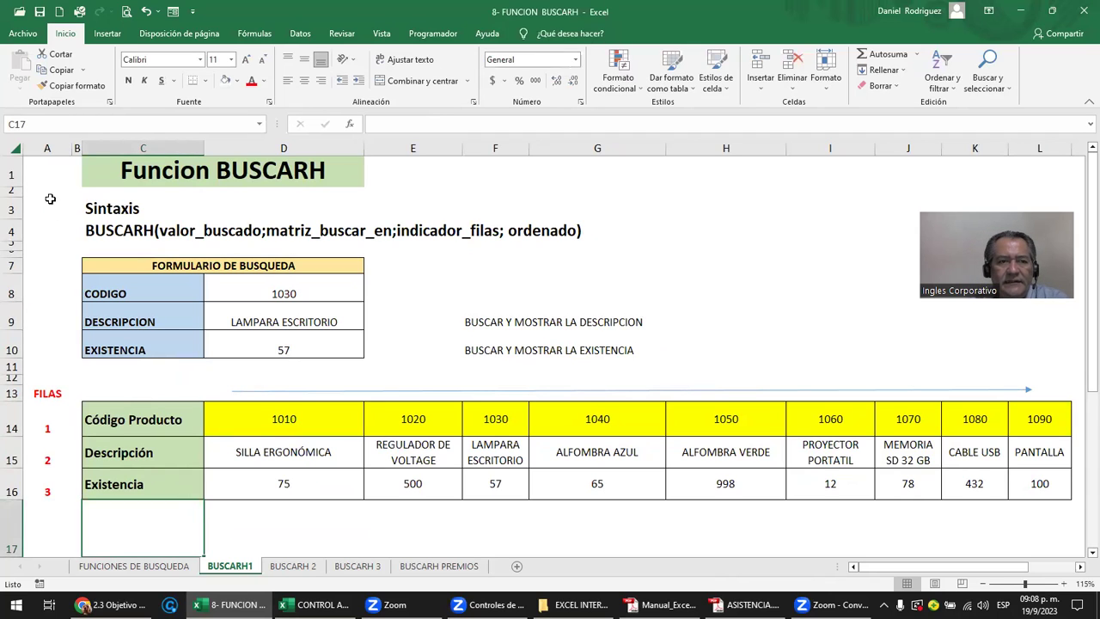
left_click(51, 149)
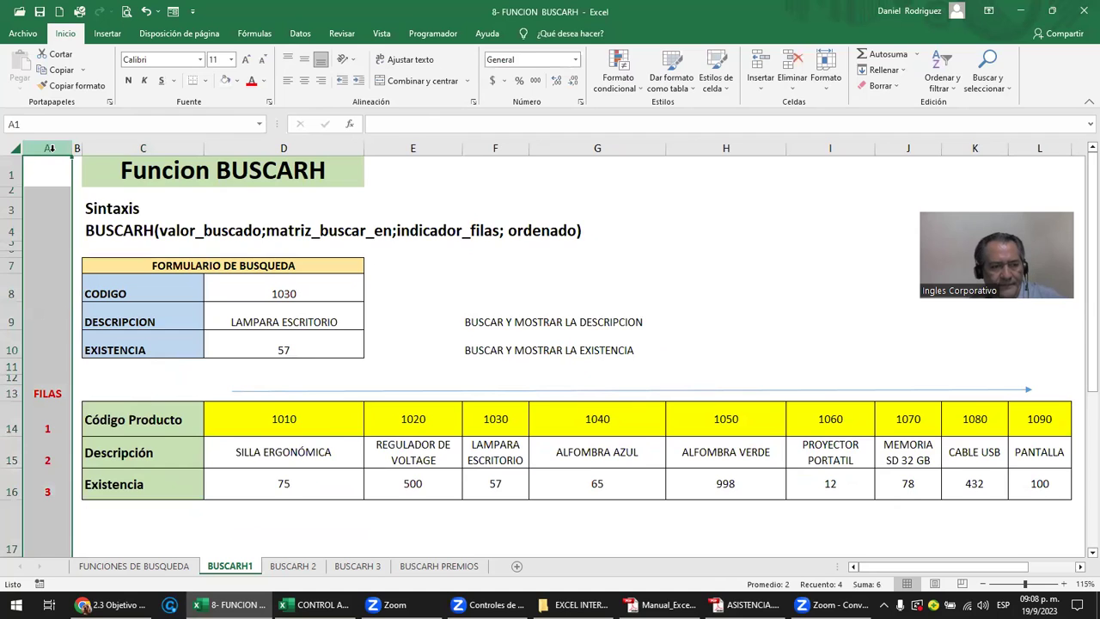
left_click_drag(51, 148, 786, 148)
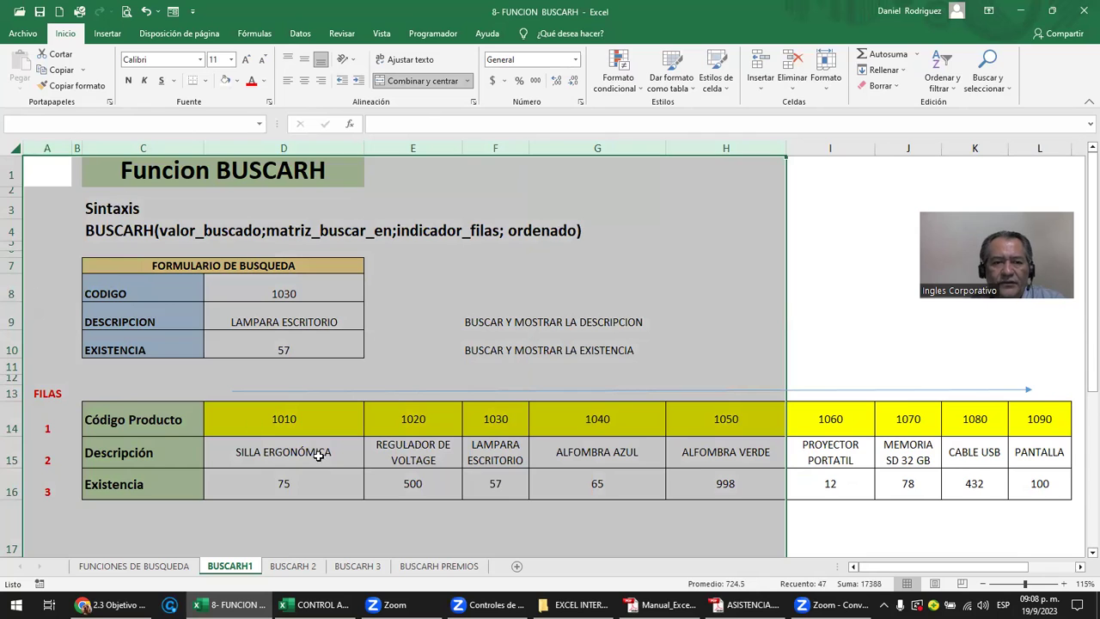
left_click(278, 424)
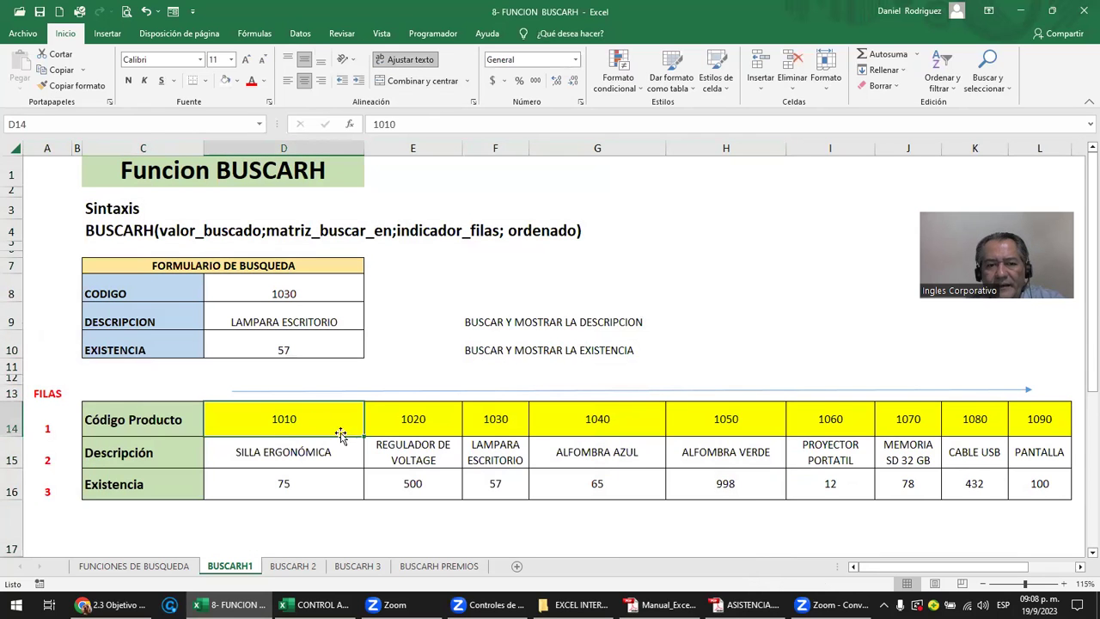
left_click_drag(300, 432, 305, 478)
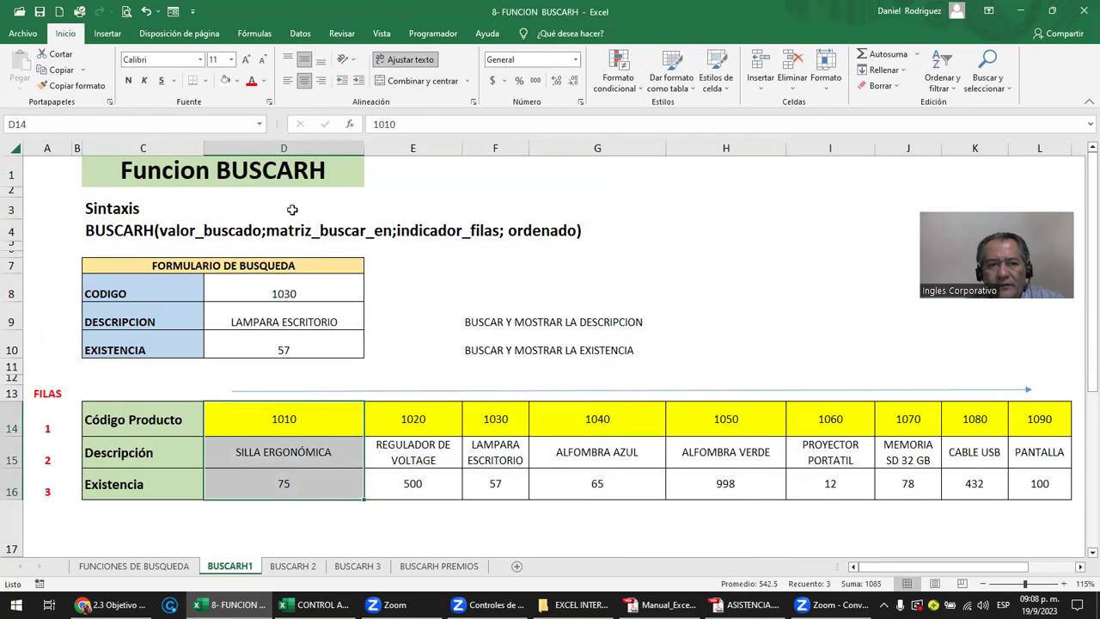
left_click(284, 148)
left_click(396, 146, "ctrl")
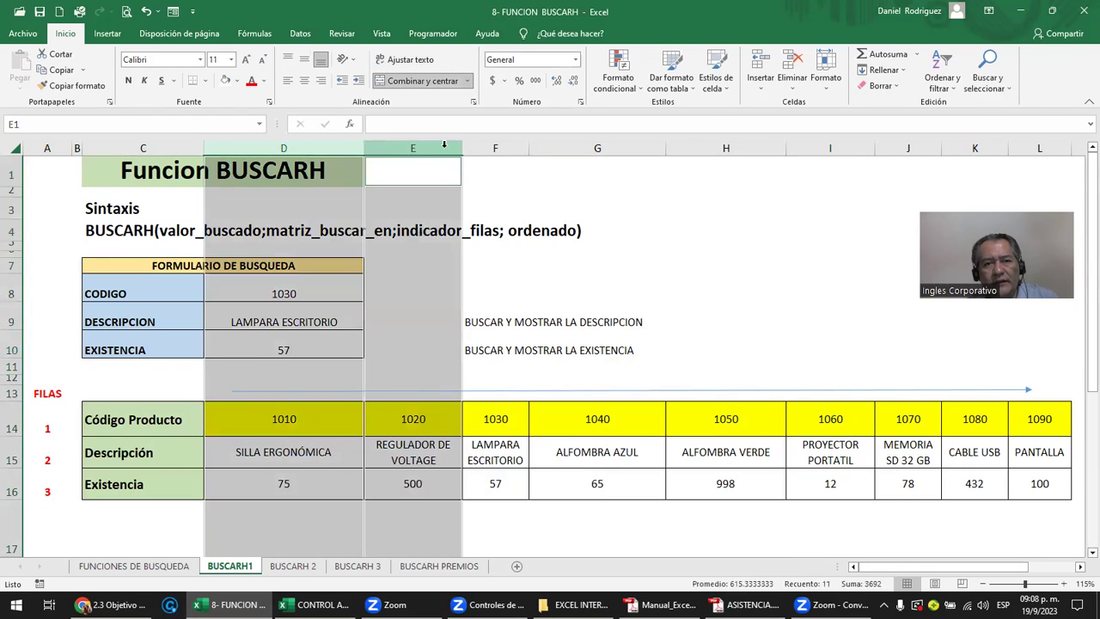
left_click(505, 144, "ctrl")
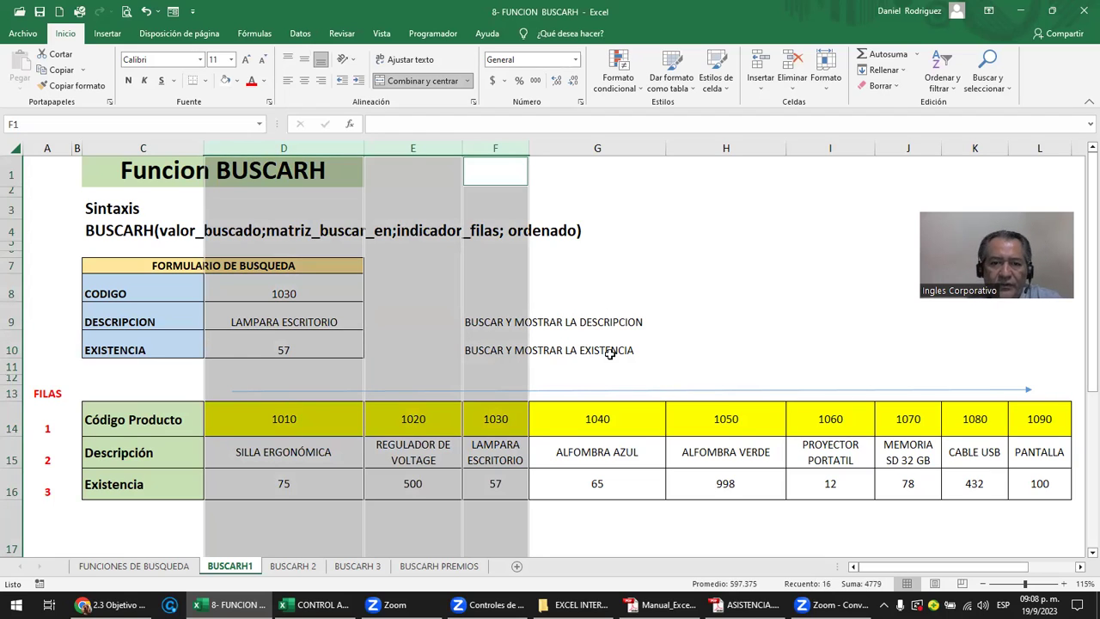
left_click(609, 353)
left_click(337, 390)
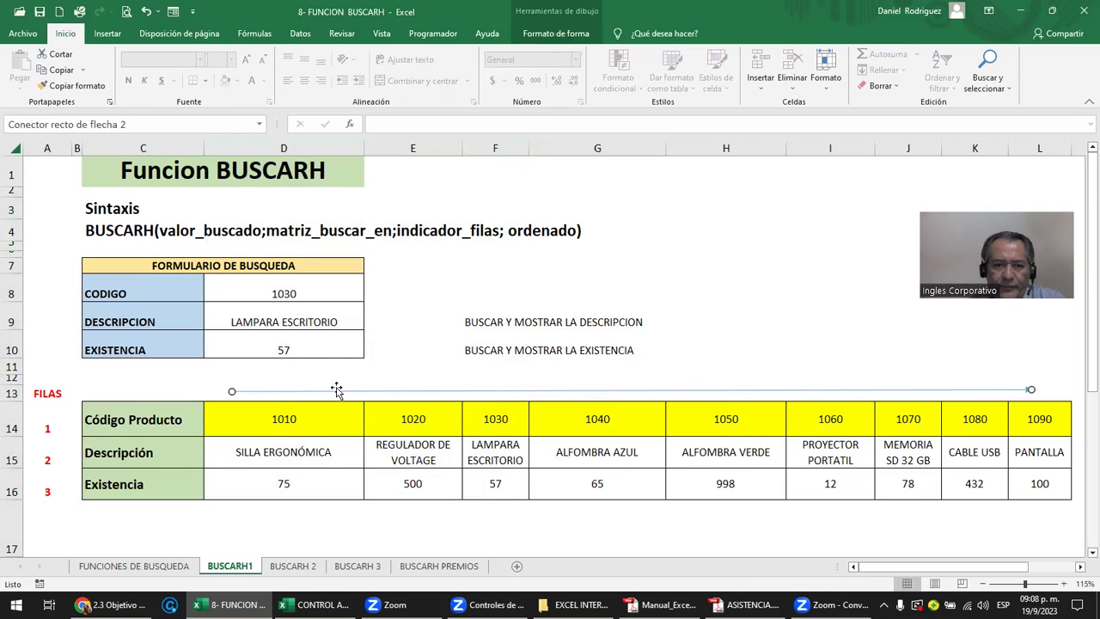
left_click_drag(293, 418, 1013, 480)
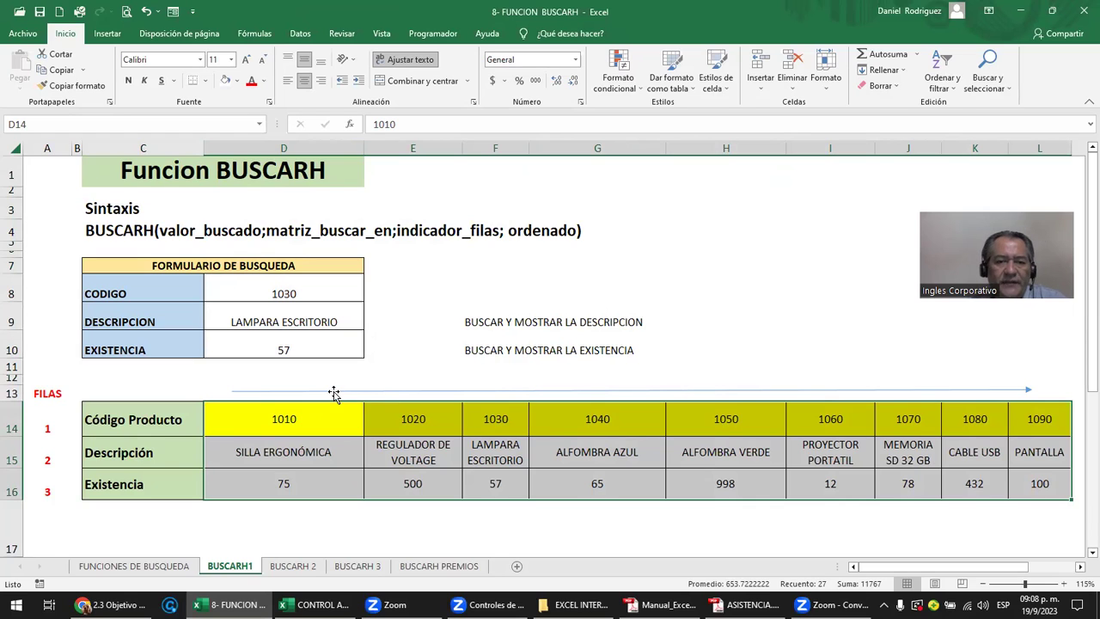
left_click(280, 373)
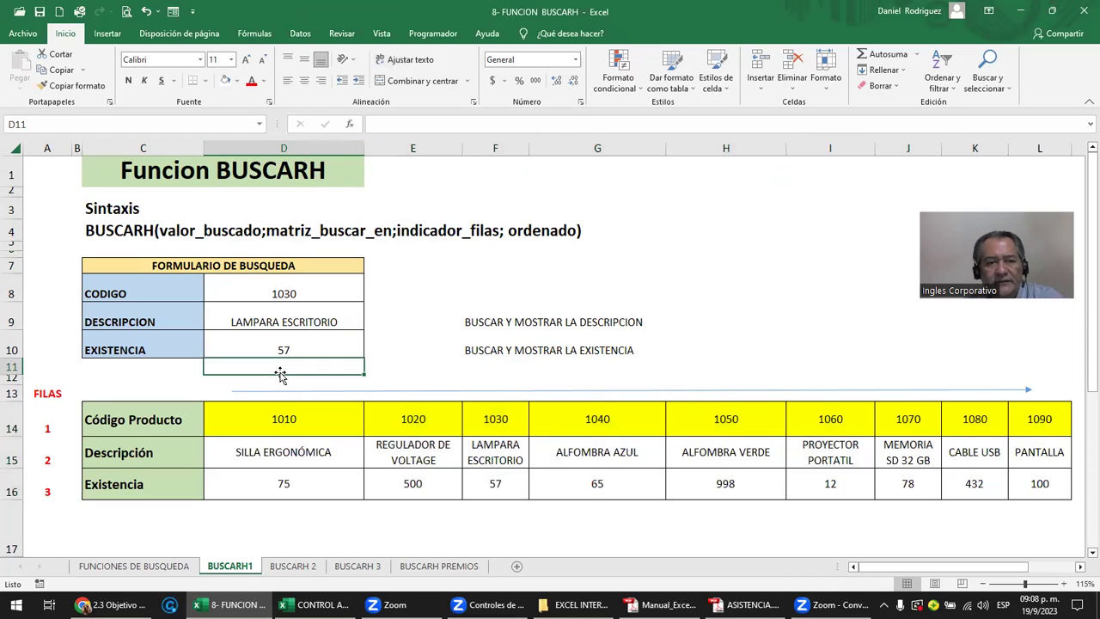
left_click(141, 414)
left_click_drag(143, 414, 1041, 483)
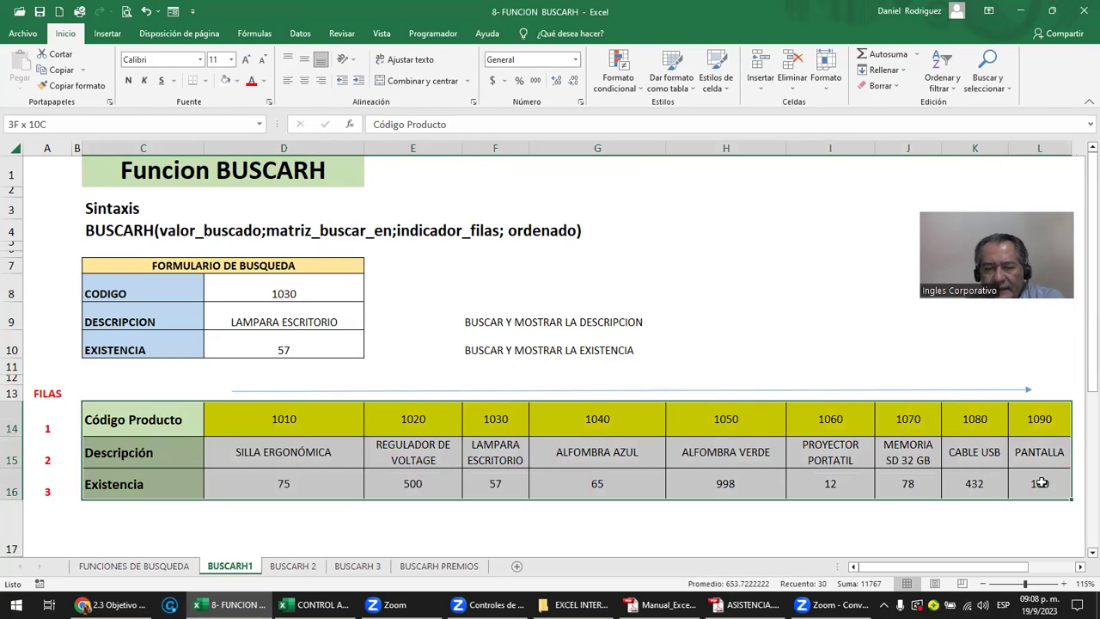
left_click(148, 418)
left_click_drag(148, 418, 151, 478)
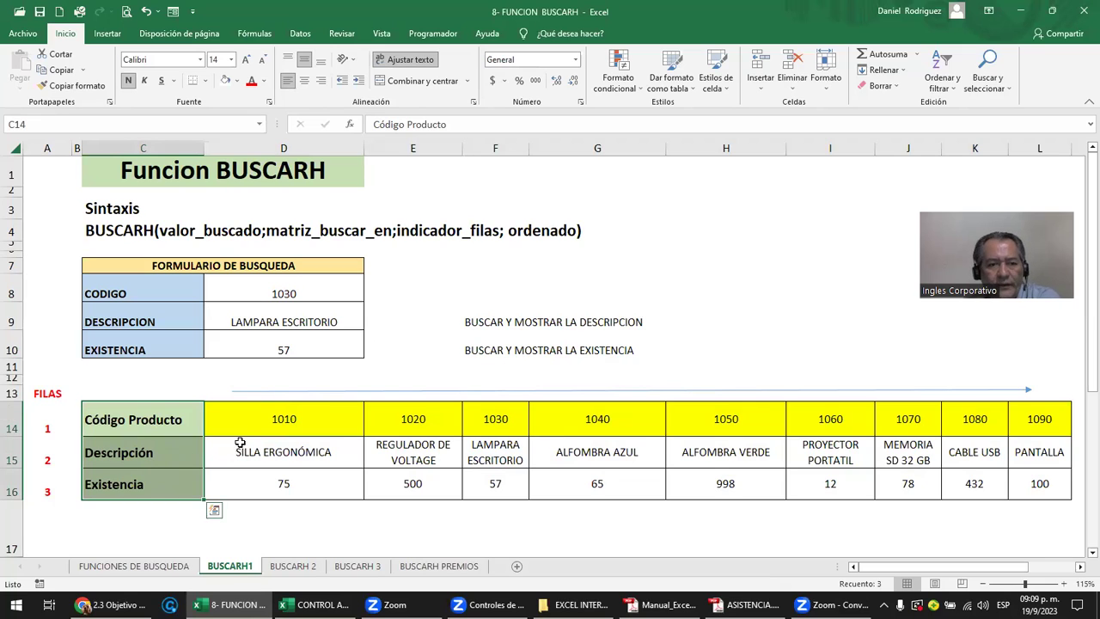
left_click(120, 419)
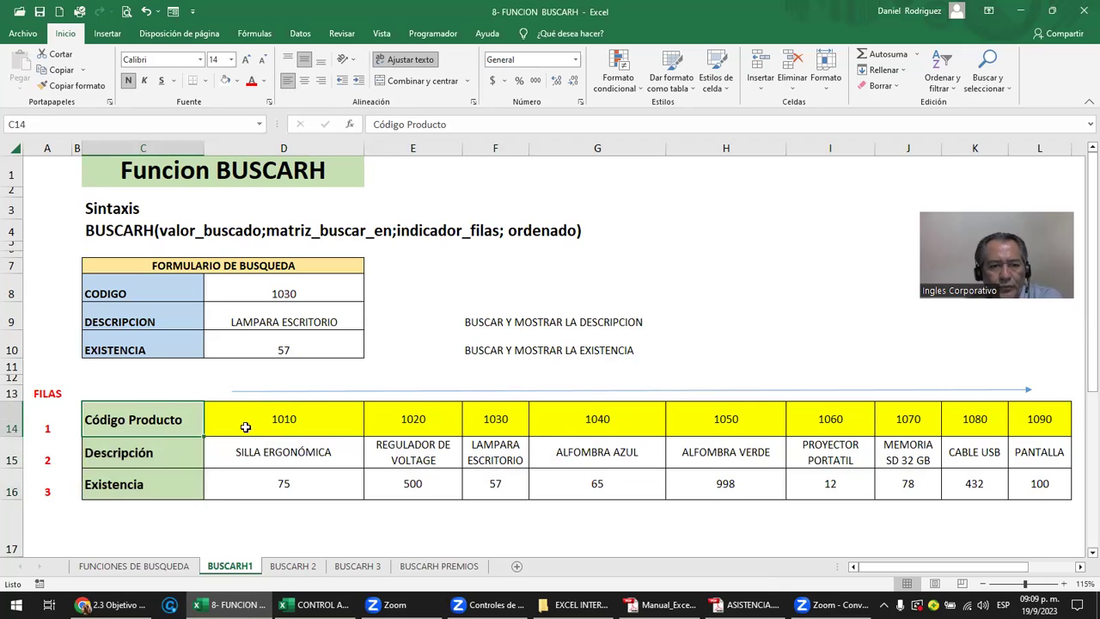
left_click_drag(258, 421, 495, 421)
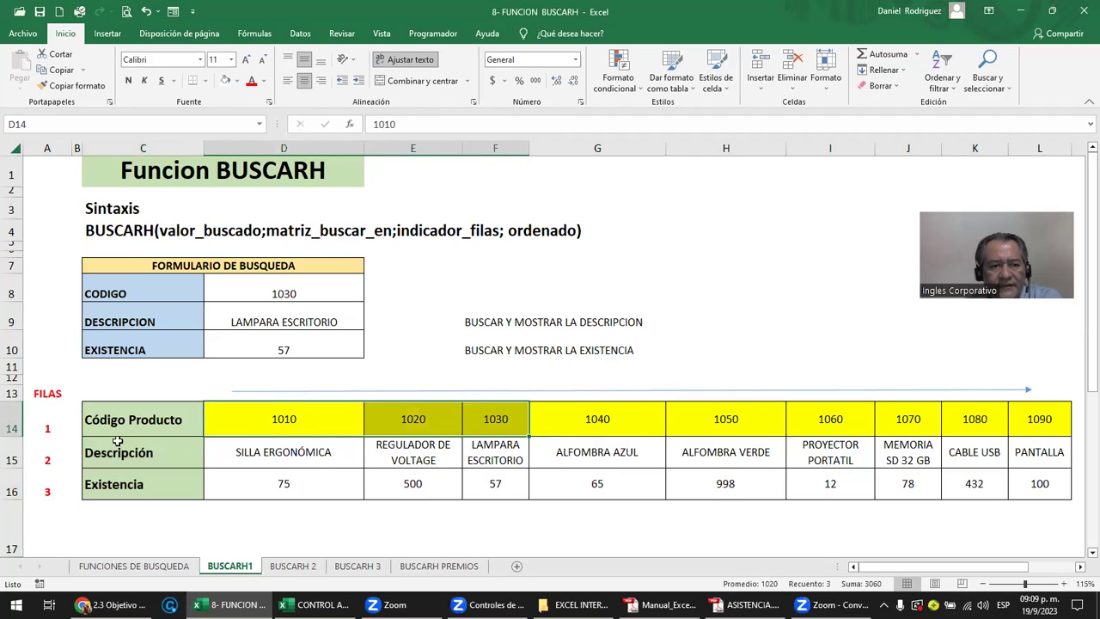
left_click(51, 423)
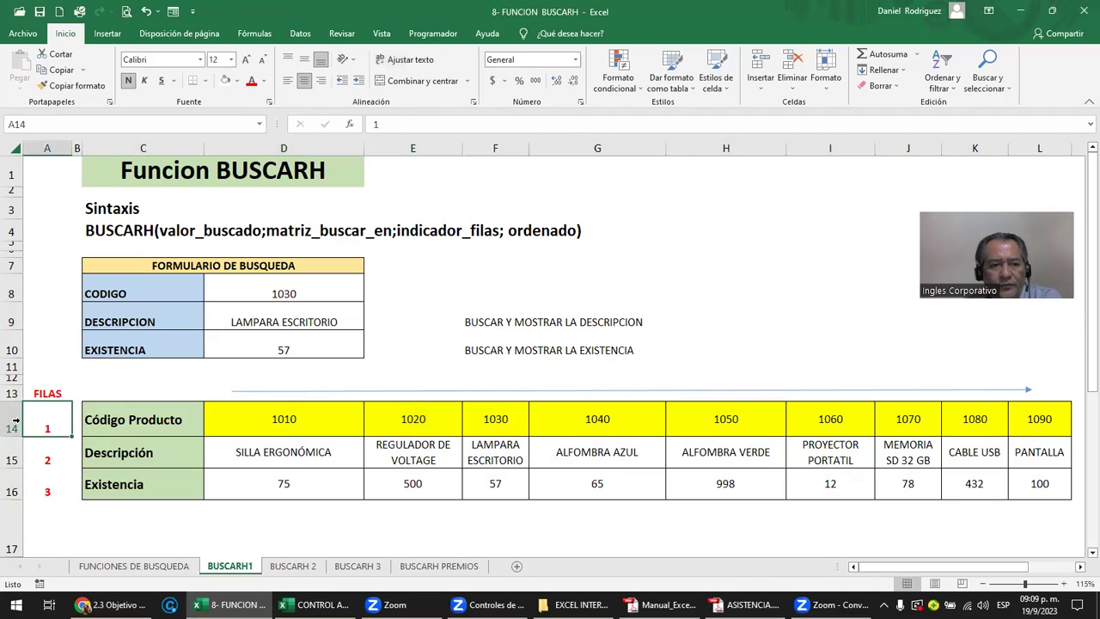
left_click(12, 419)
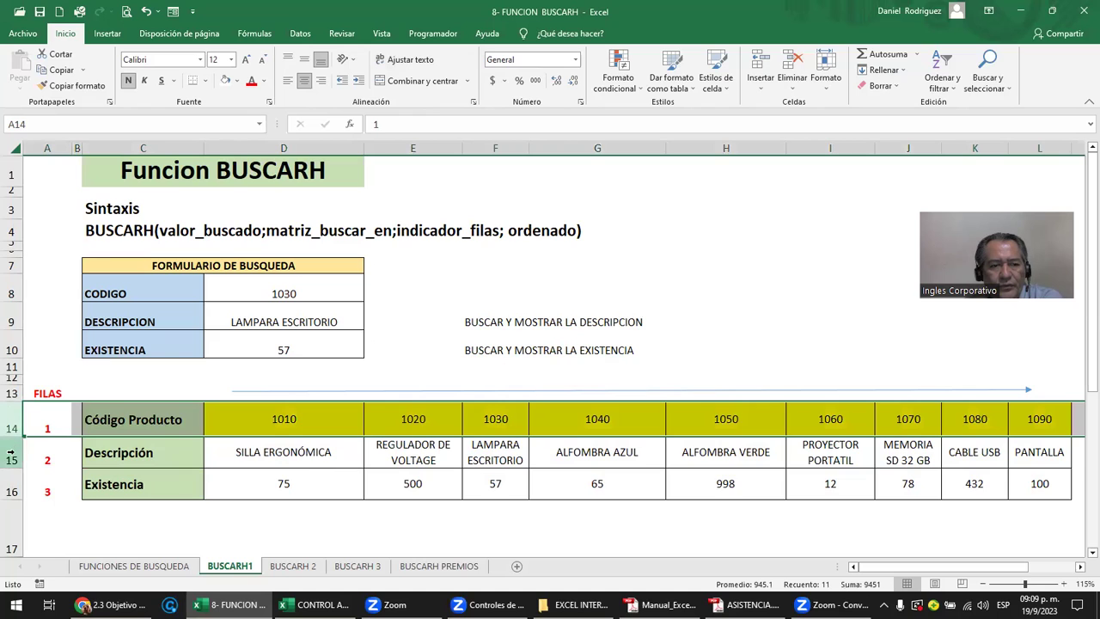
left_click(12, 452)
left_click(12, 490)
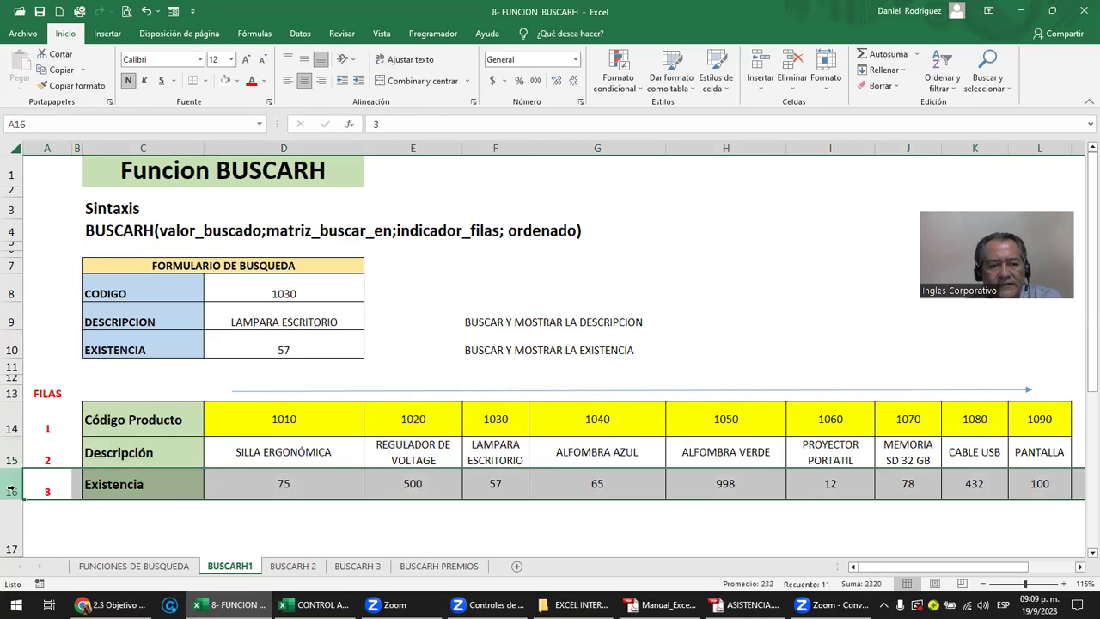
left_click(151, 412)
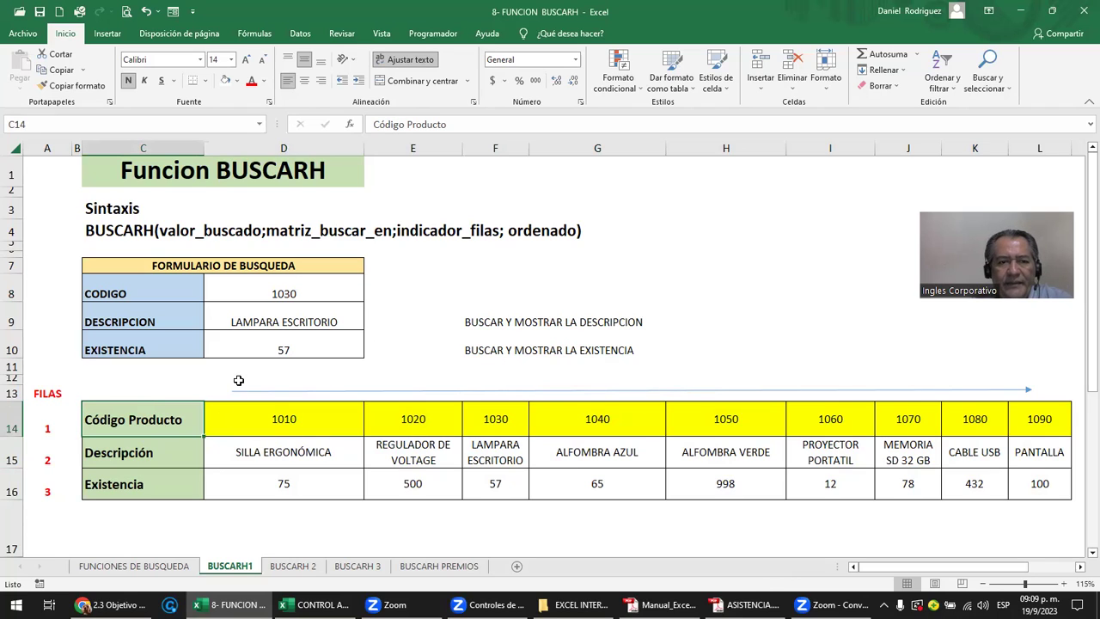
left_click(262, 292)
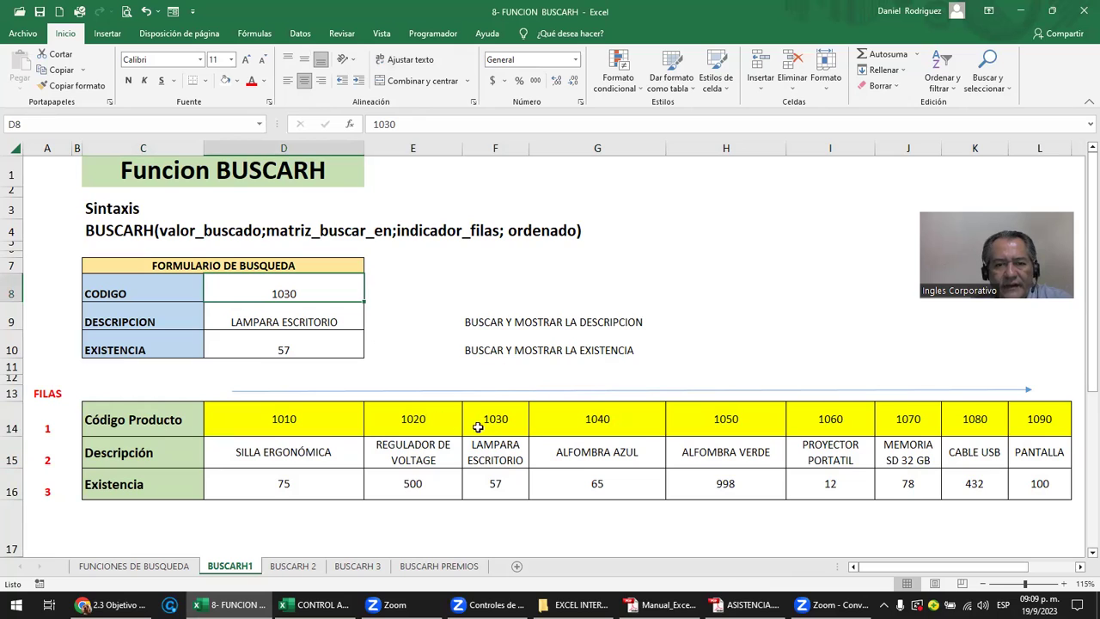
left_click_drag(496, 420, 504, 482)
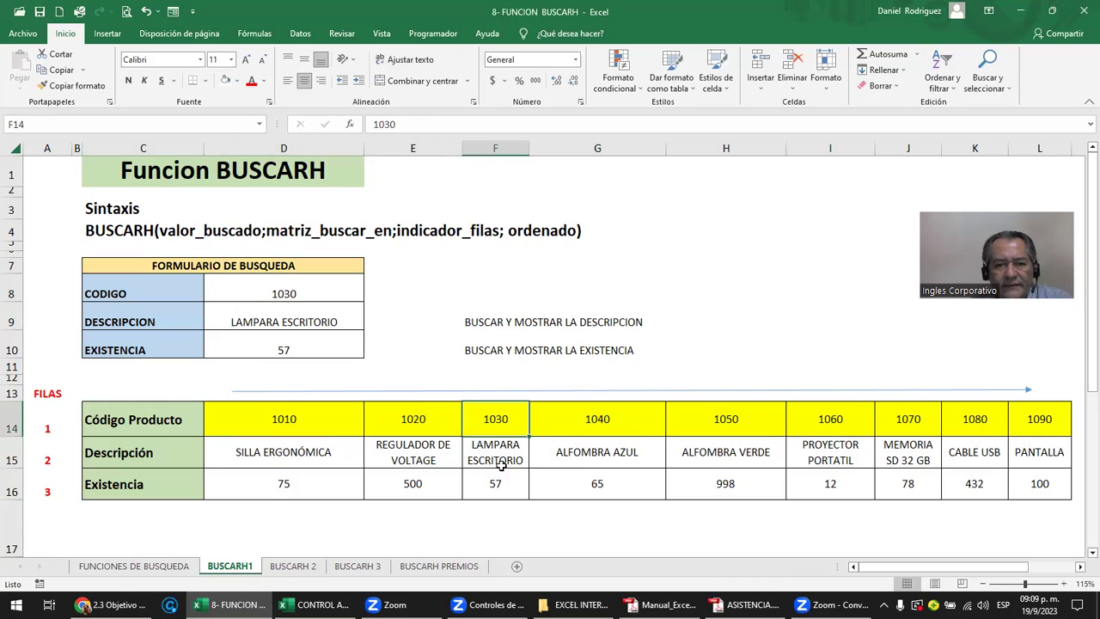
left_click(497, 417)
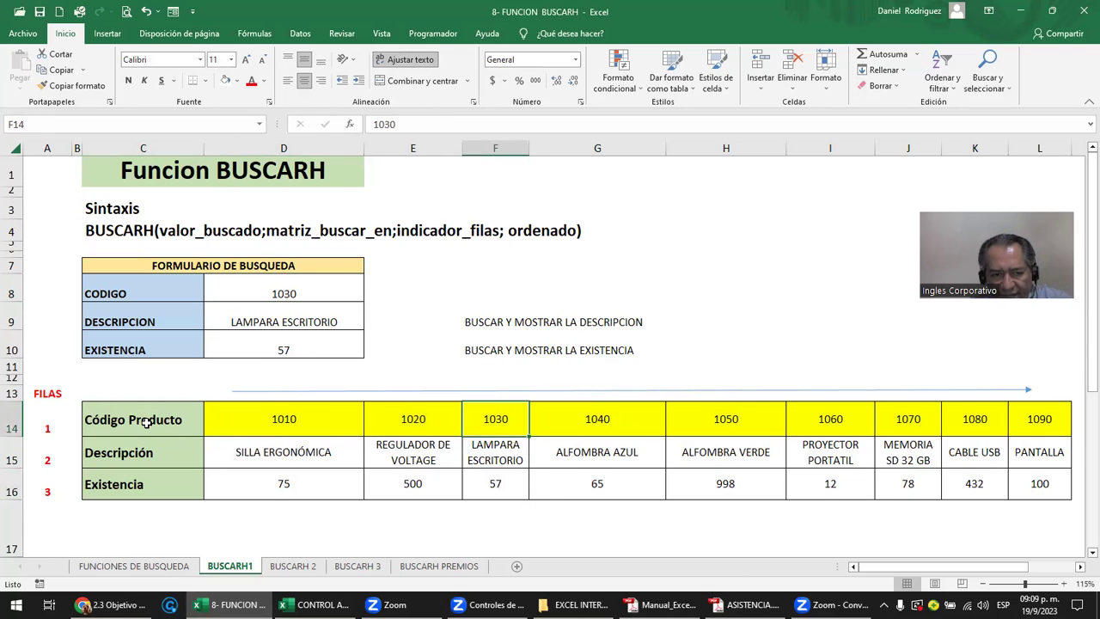
left_click(147, 421)
left_click(495, 415)
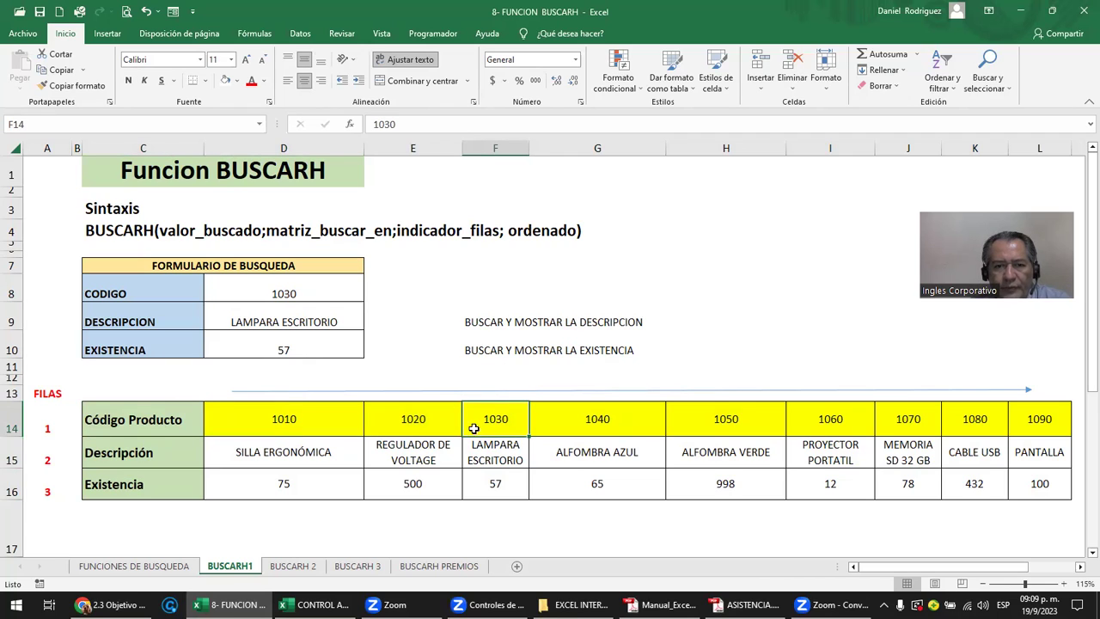
left_click(503, 453)
left_click_drag(503, 453, 507, 485)
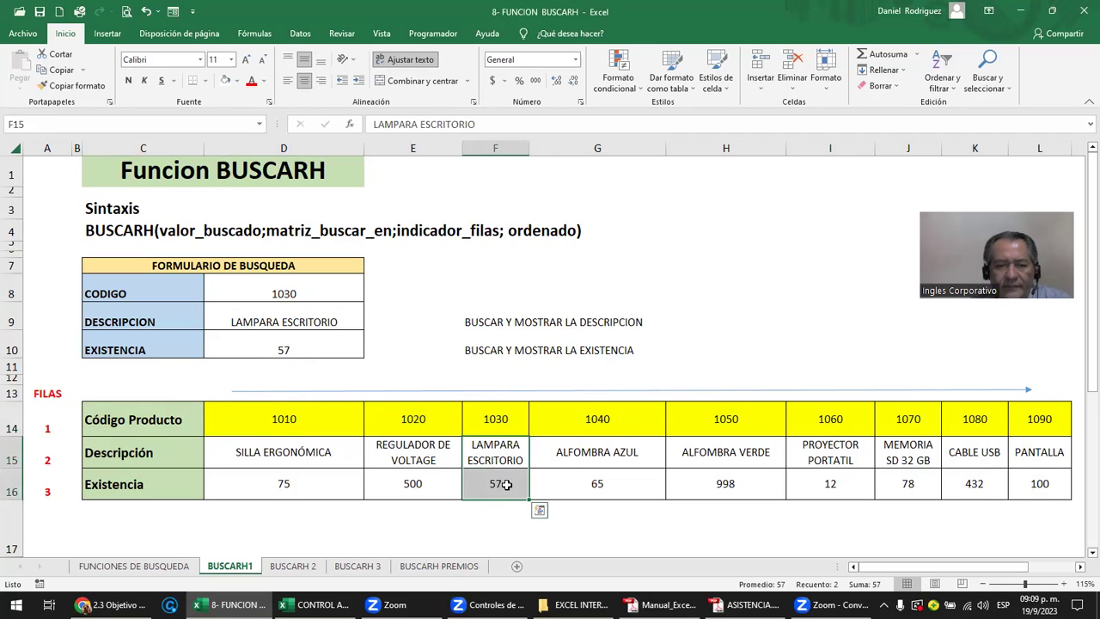
left_click(164, 322)
left_click(182, 348)
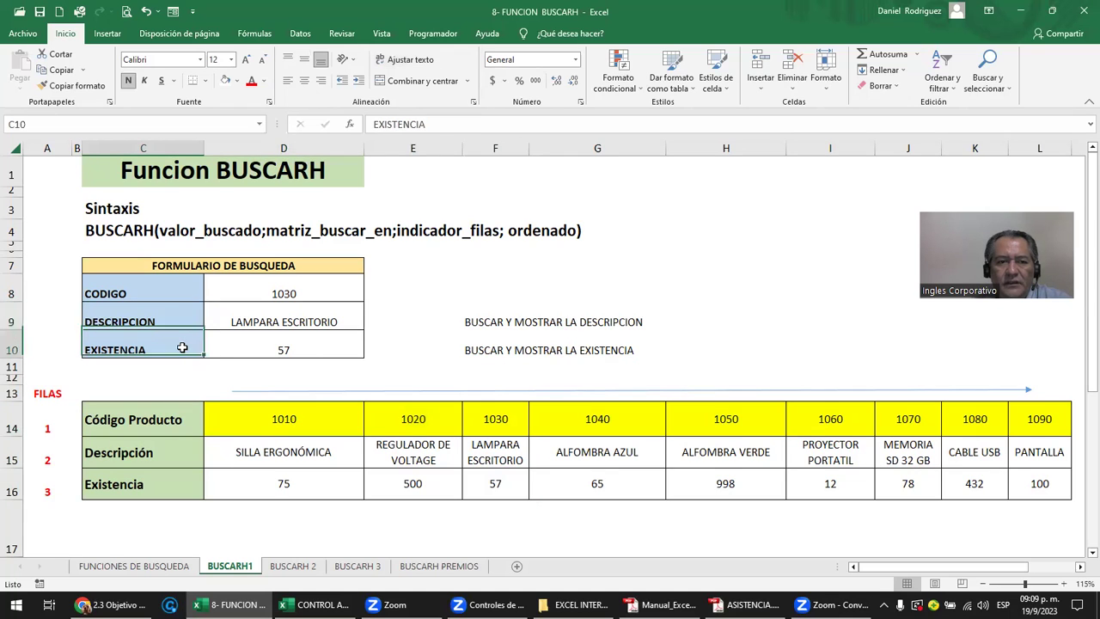
left_click(253, 392)
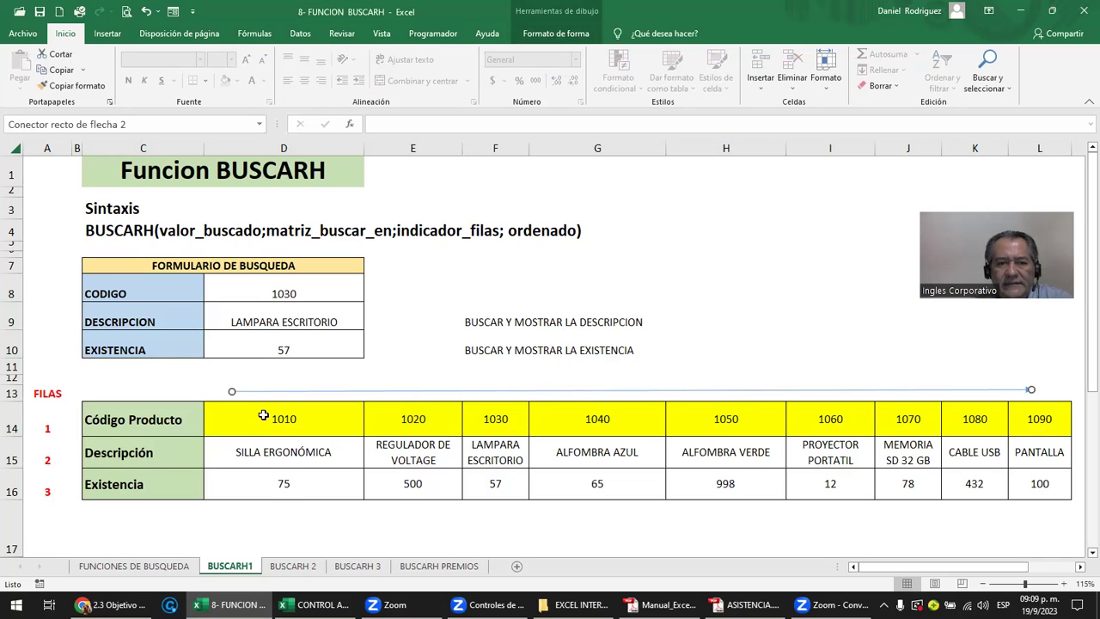
left_click_drag(263, 417, 1025, 418)
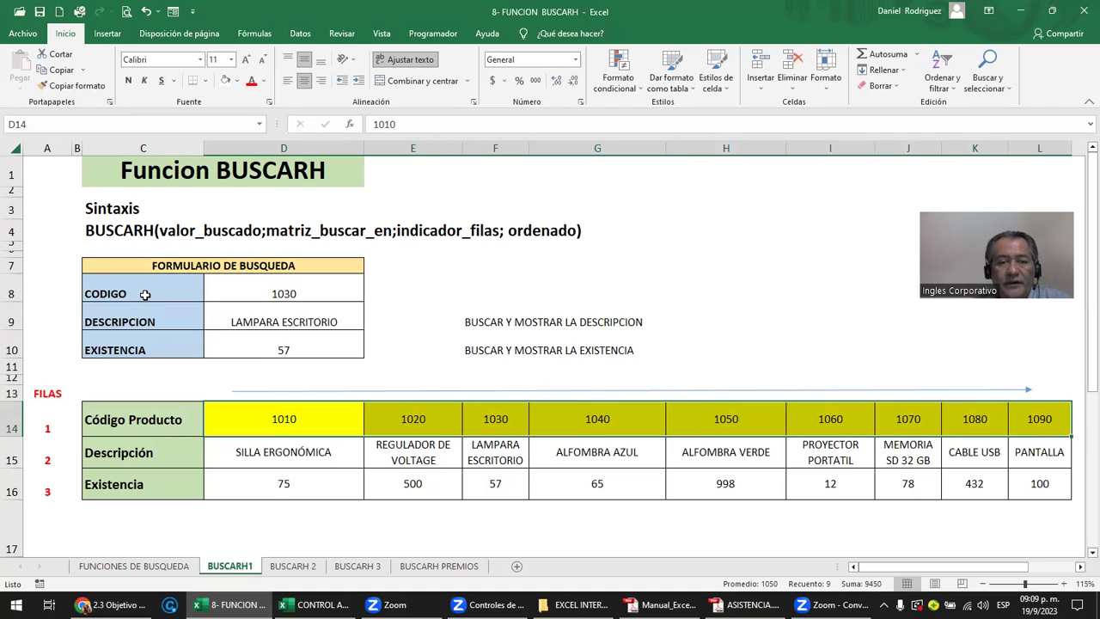
left_click_drag(144, 294, 144, 348)
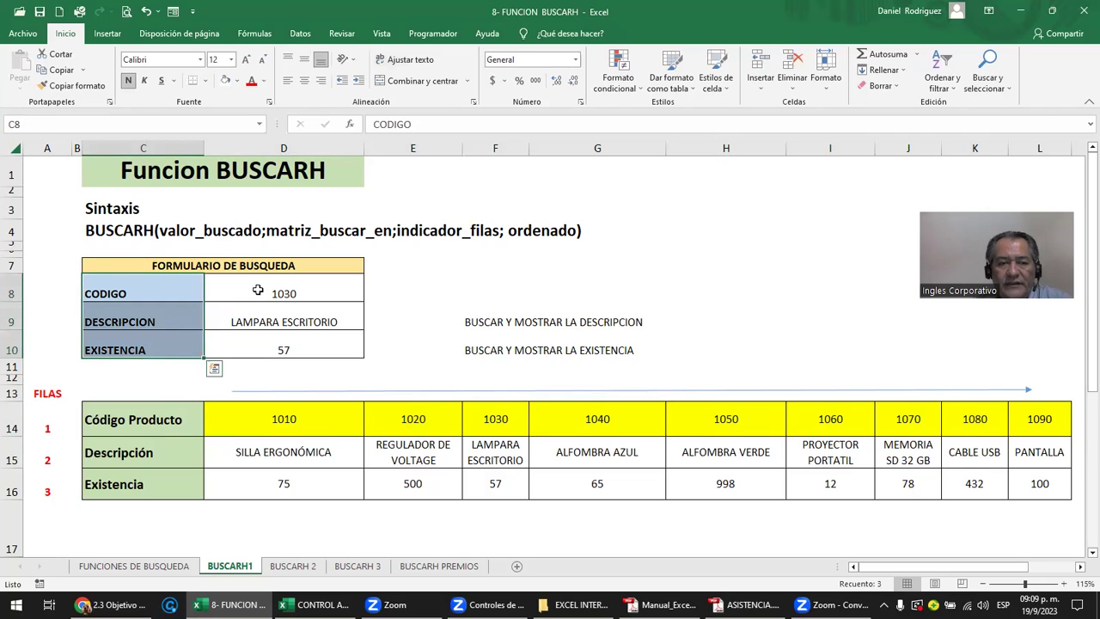
left_click_drag(258, 293, 258, 348)
left_click_drag(151, 293, 150, 348)
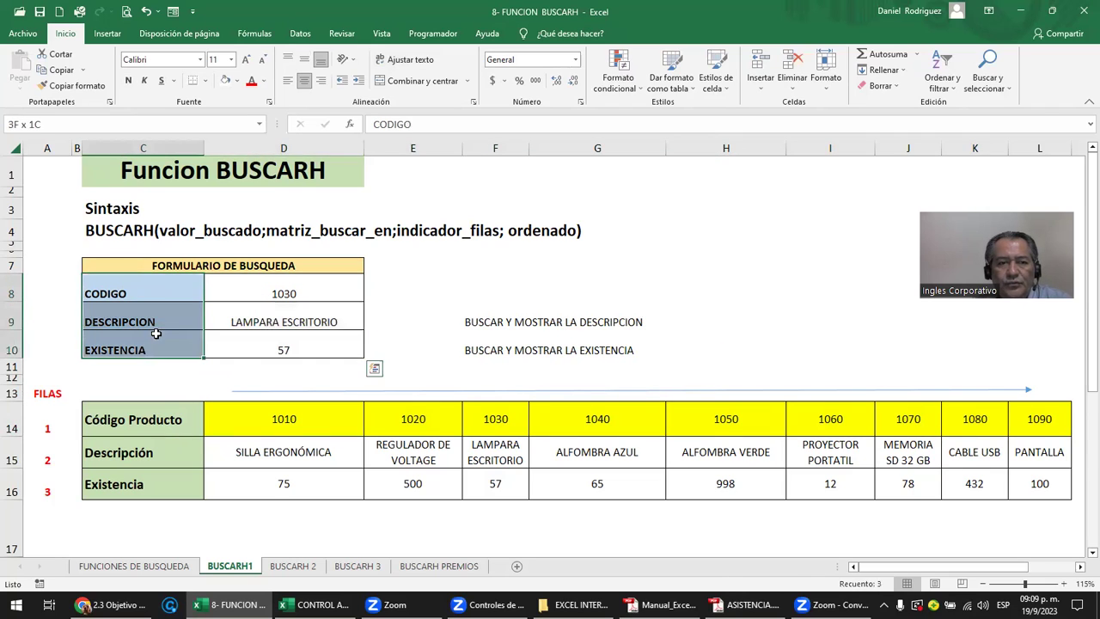
left_click(261, 292)
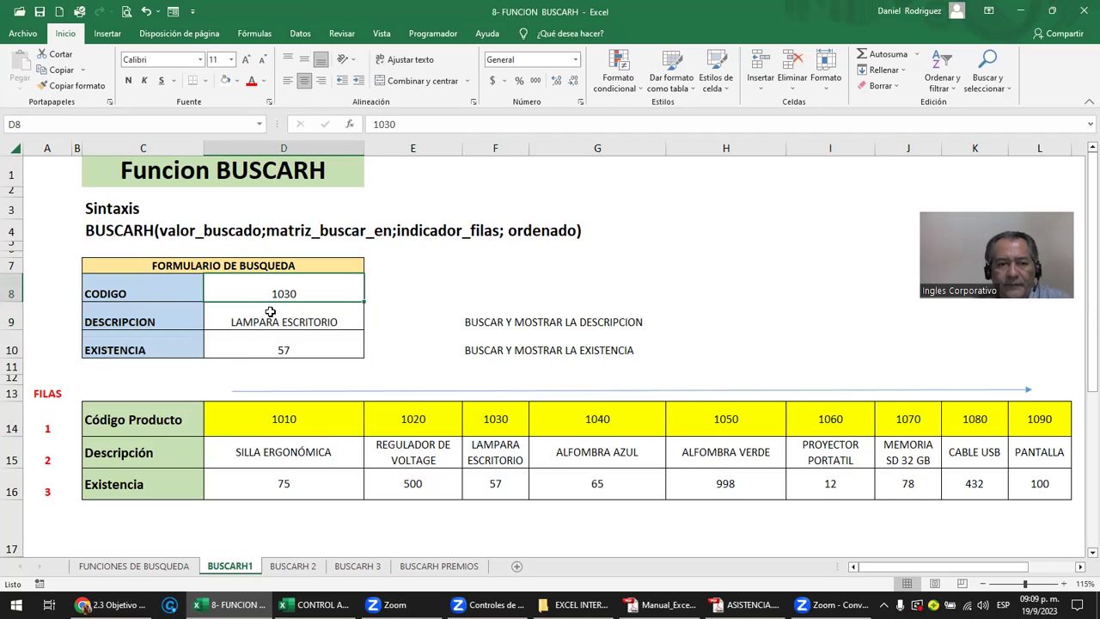
left_click(270, 312)
- Clear the description and stock formulas in D9 and D10
key("Delete")
key("Down")
key("Delete")
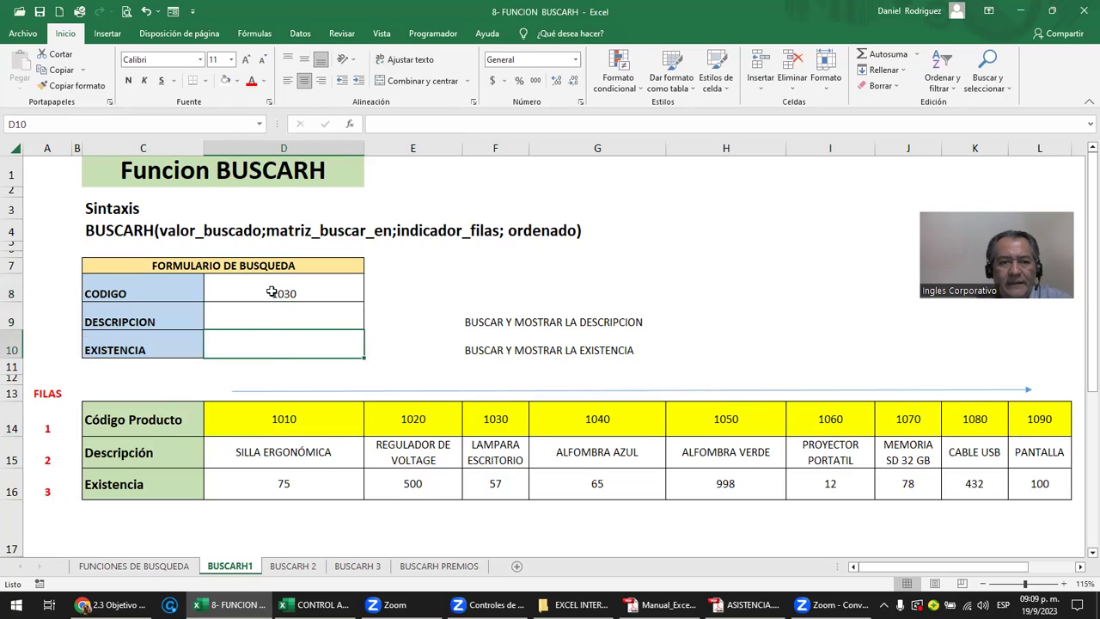
- Change the search code in D8 from 1030 to 1050
left_click(157, 266)
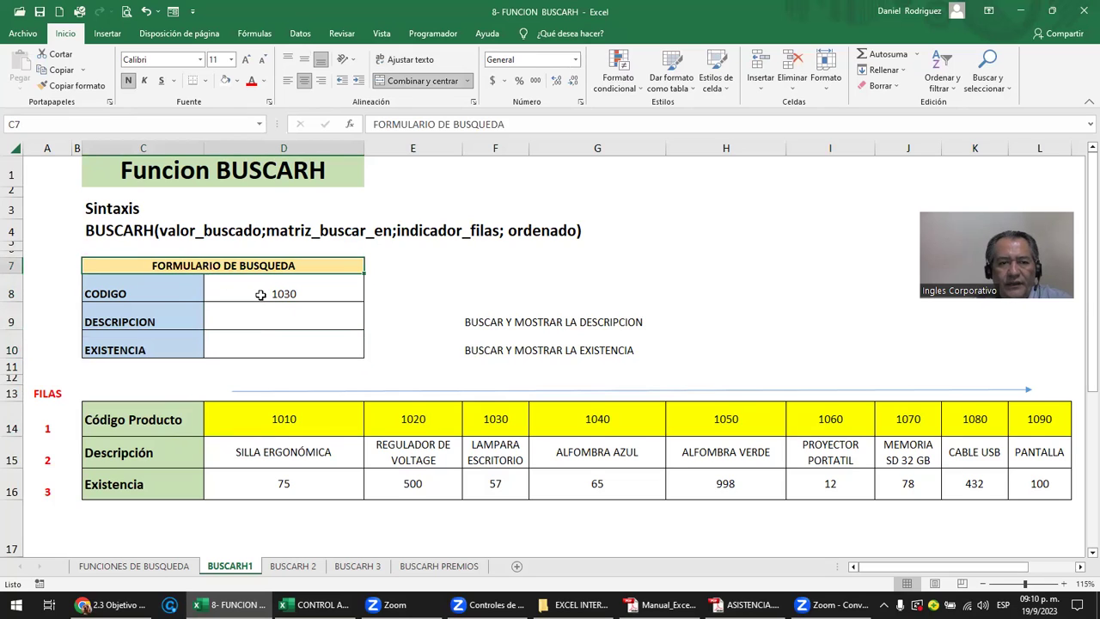
left_click(262, 293)
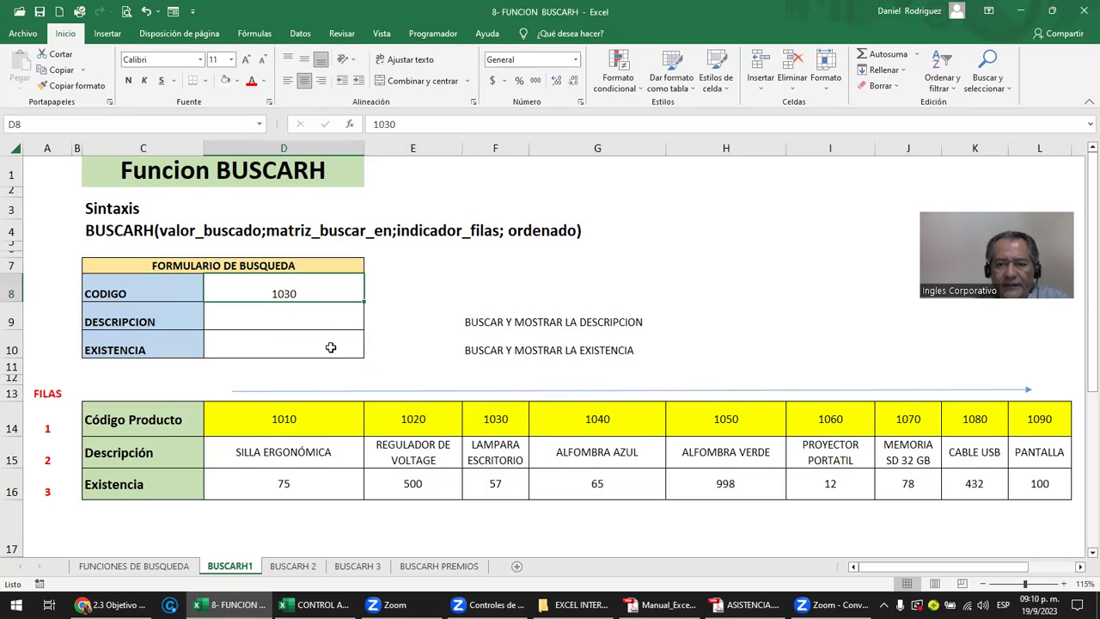
type("1050")
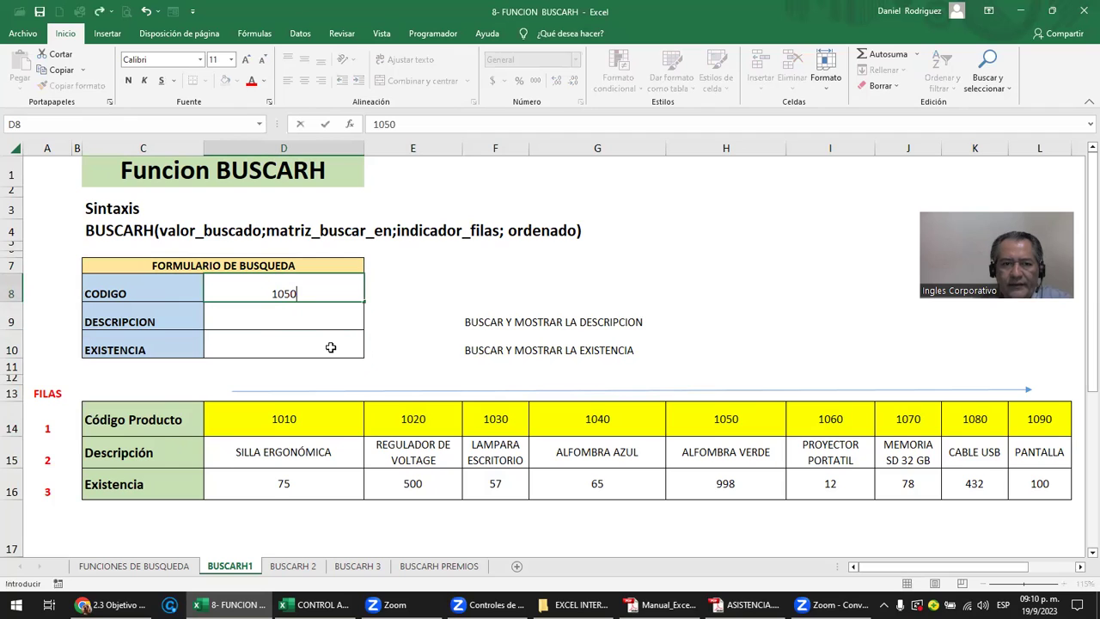
key("Return")
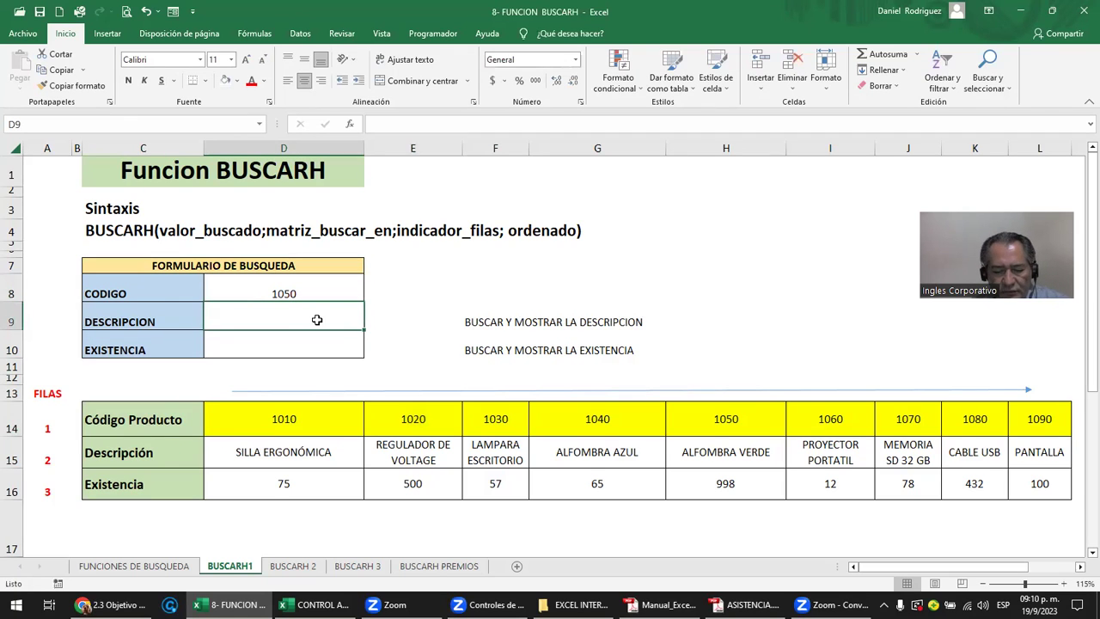
- Enter =BUSCARH(D8;D14:L16;2;FALSO) in D9 so the description shows ALFOMBRA VERDE
type("=")
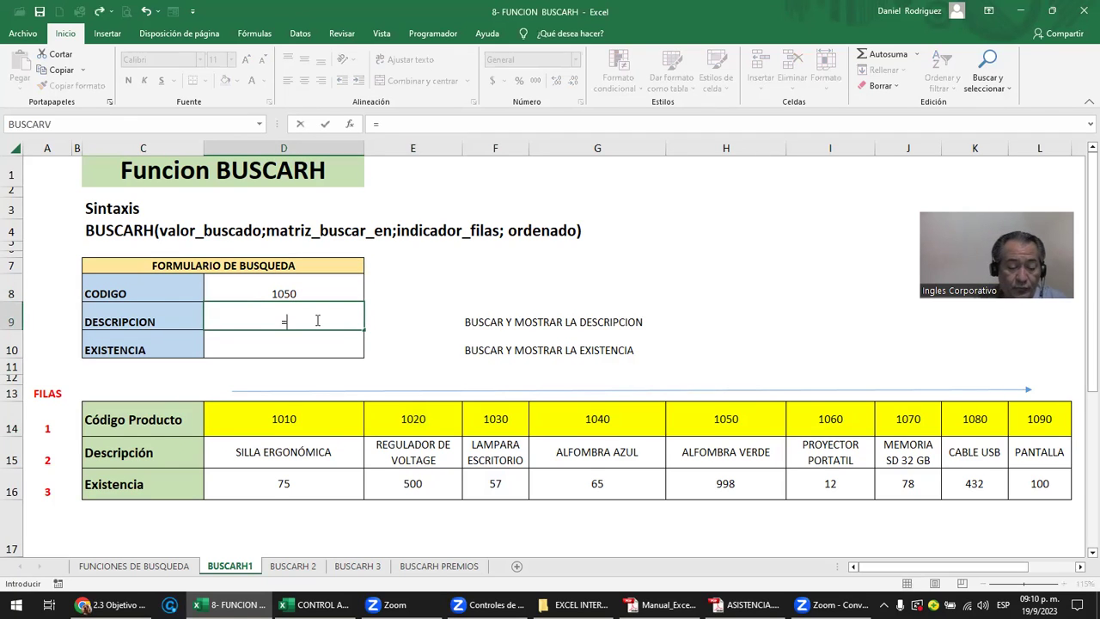
type("bus")
key("Down")
key("Down")
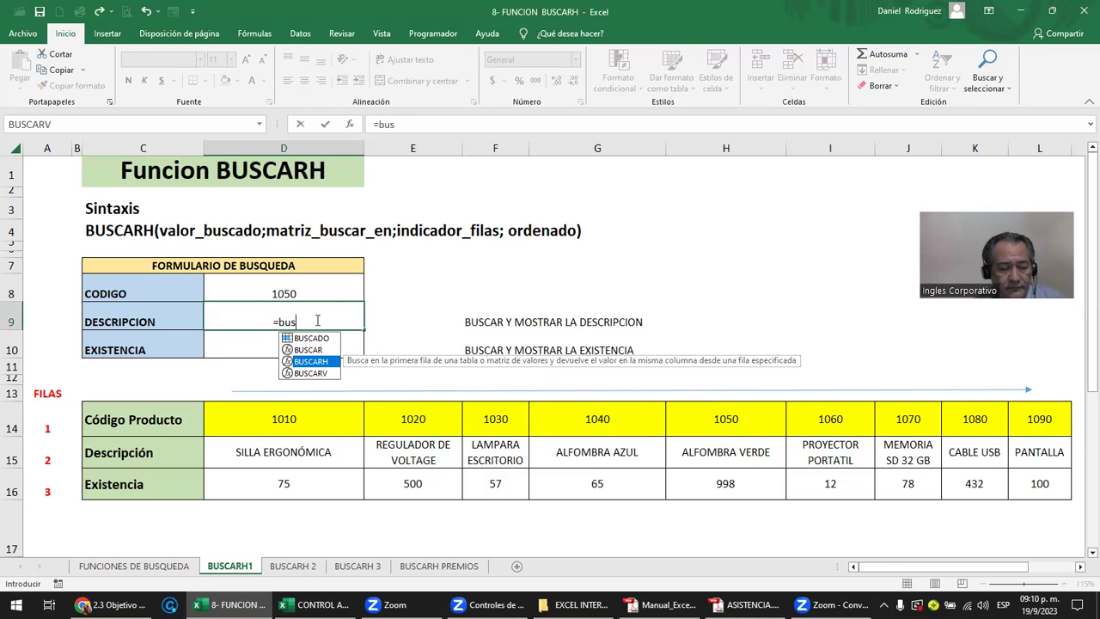
key("Tab")
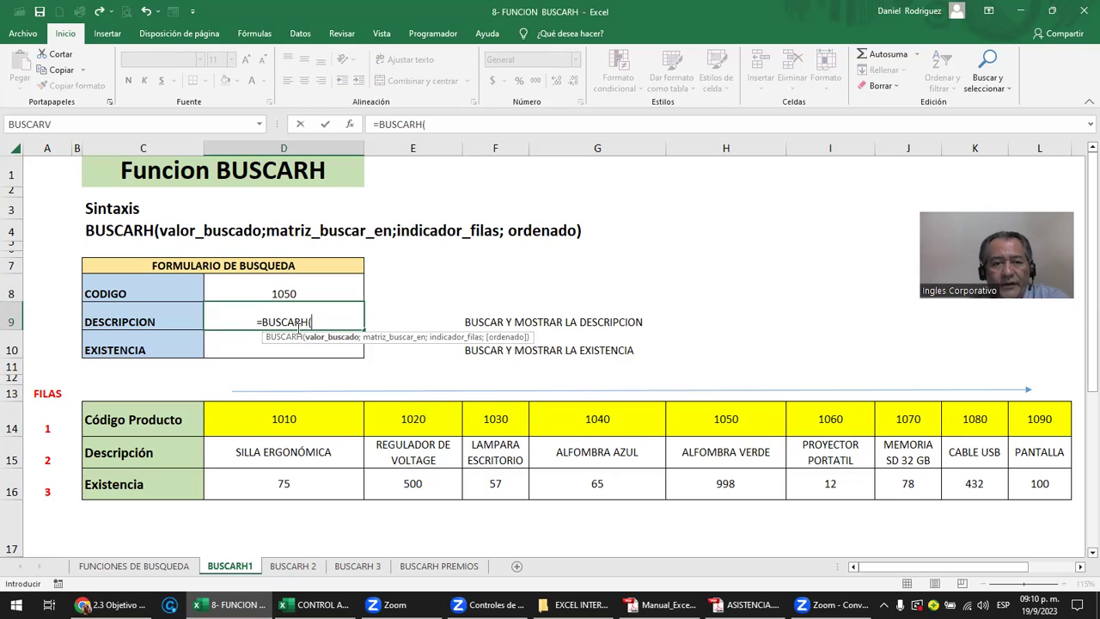
left_click(276, 292)
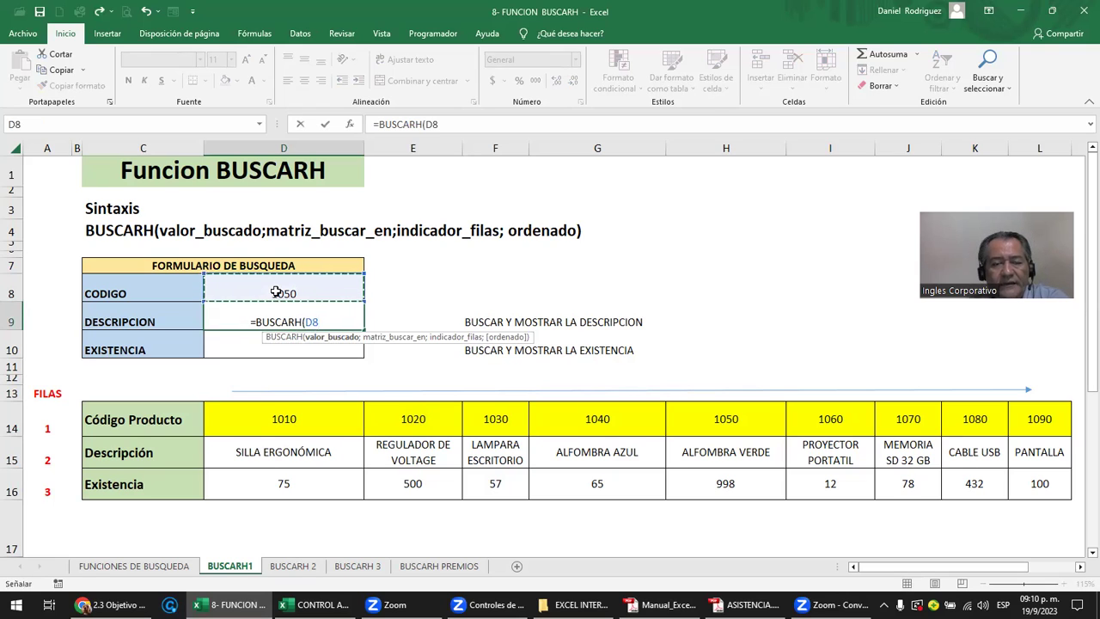
type(";")
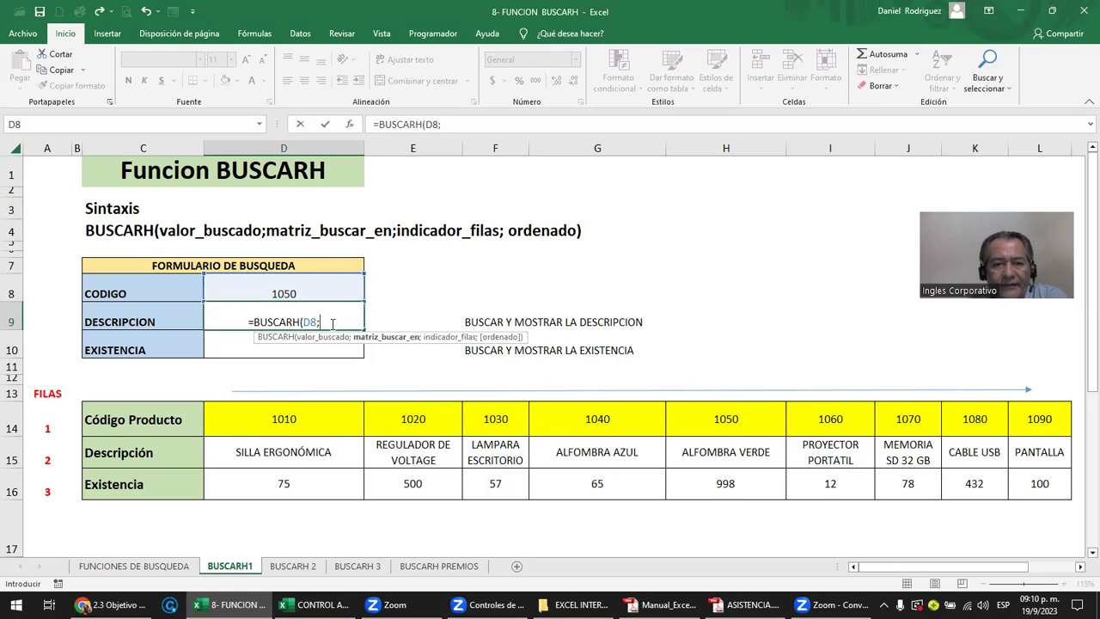
left_click_drag(272, 409, 845, 488)
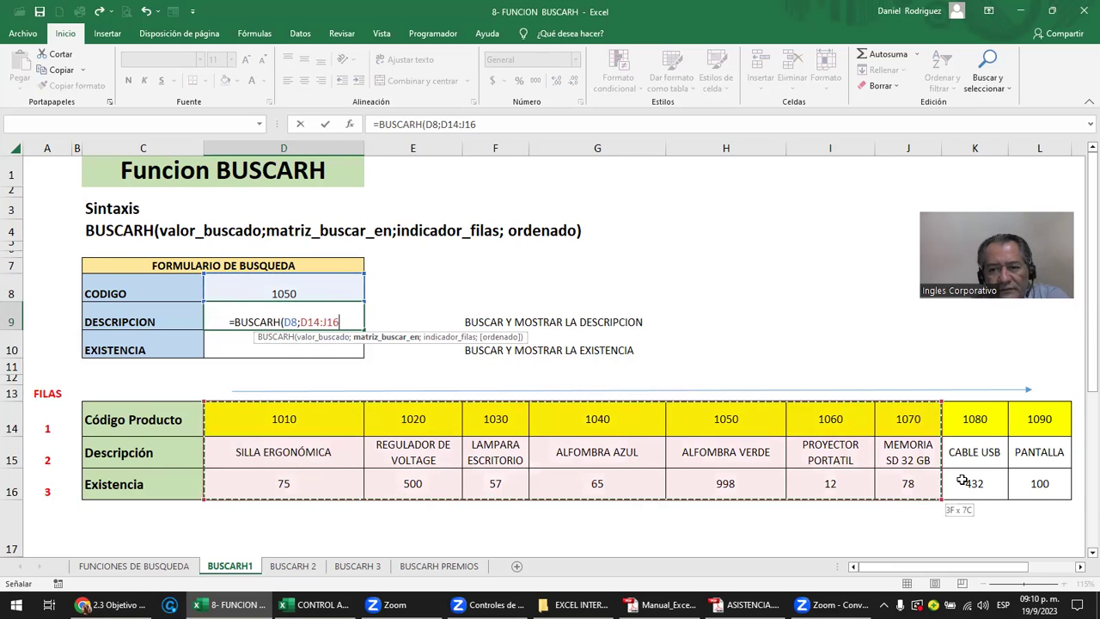
left_click_drag(845, 488, 1026, 473)
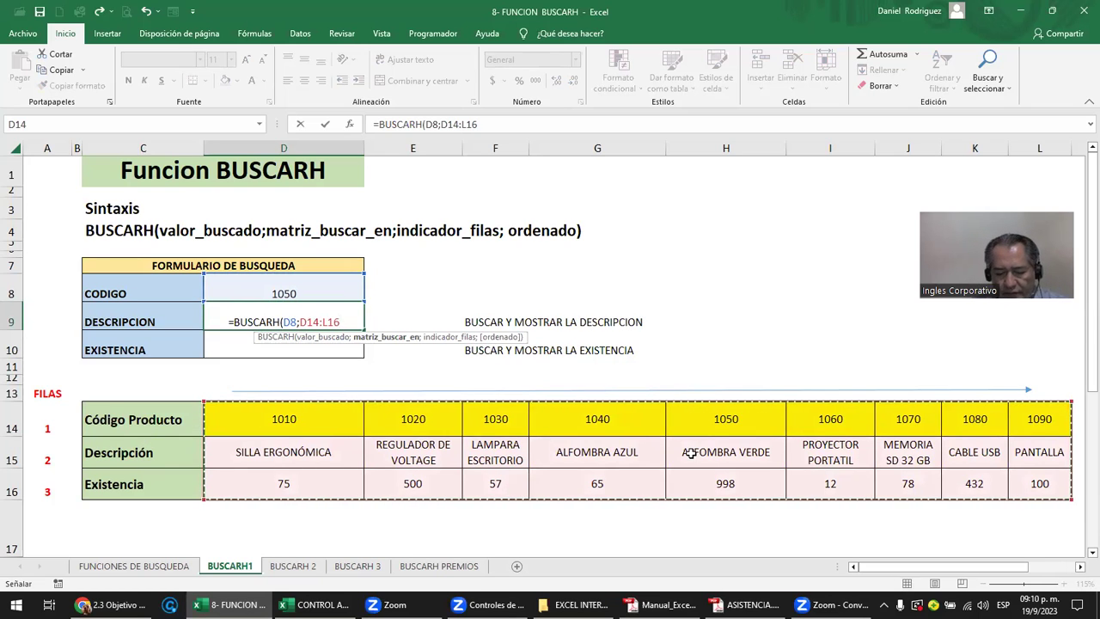
type(";")
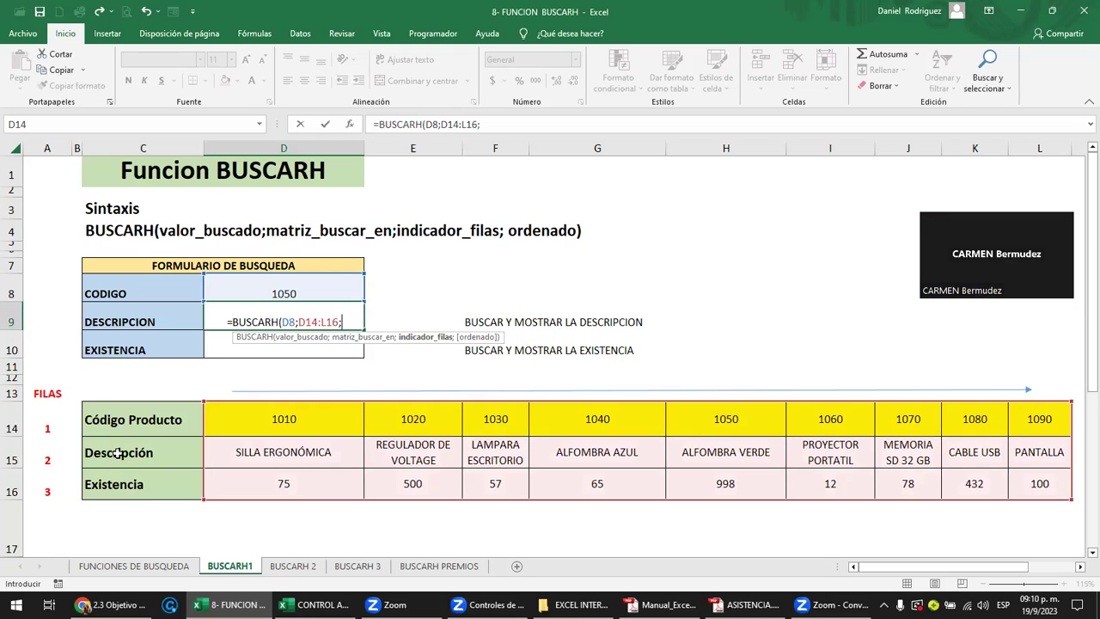
type("2")
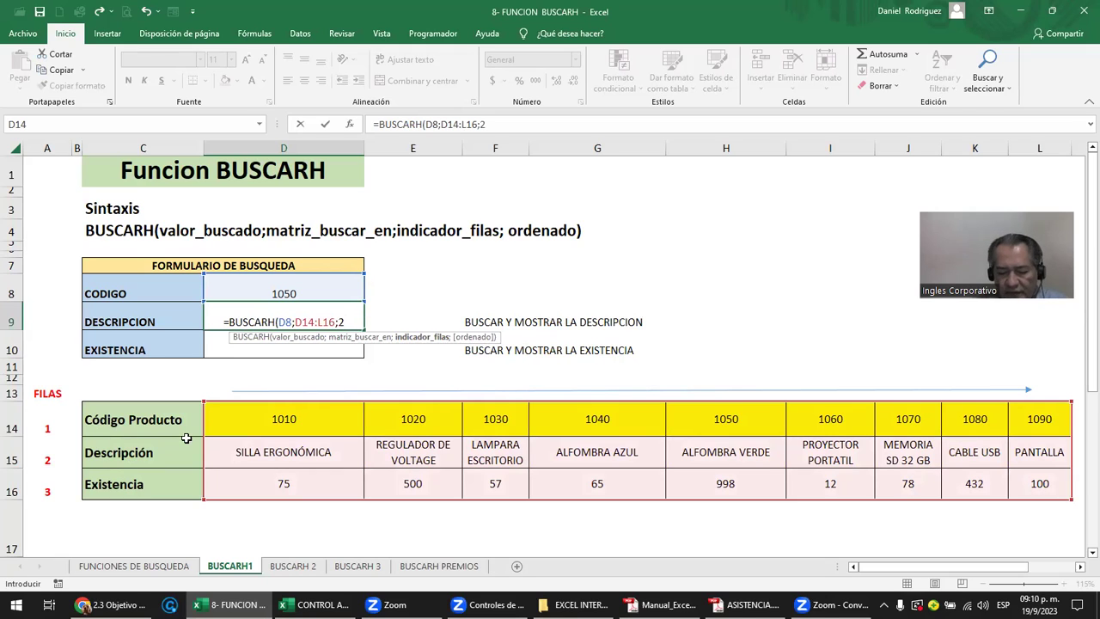
type(";")
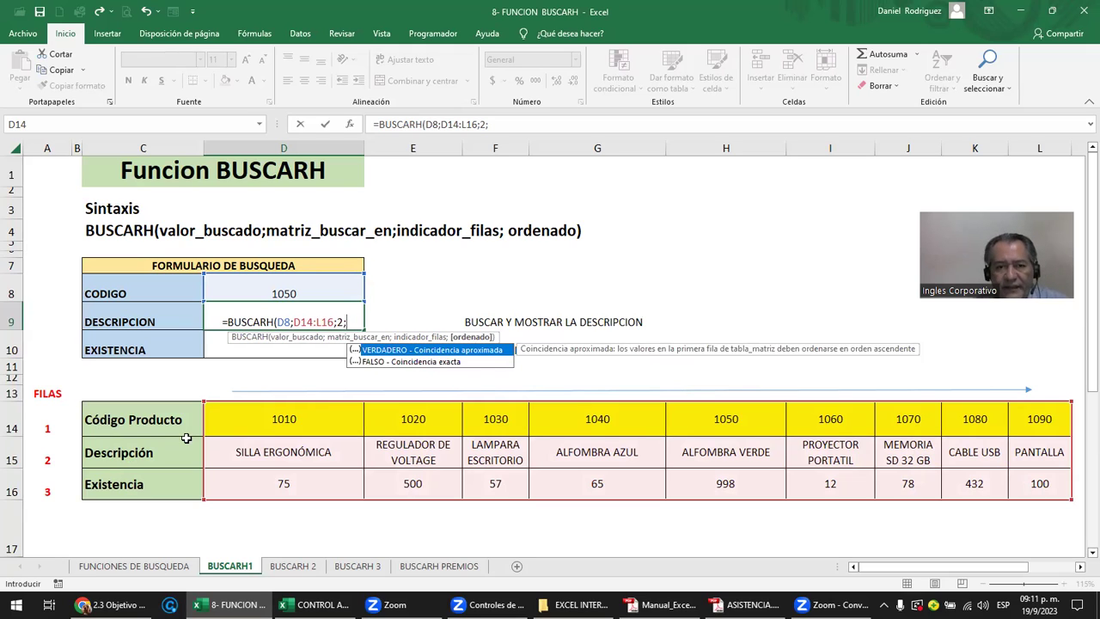
key("Down")
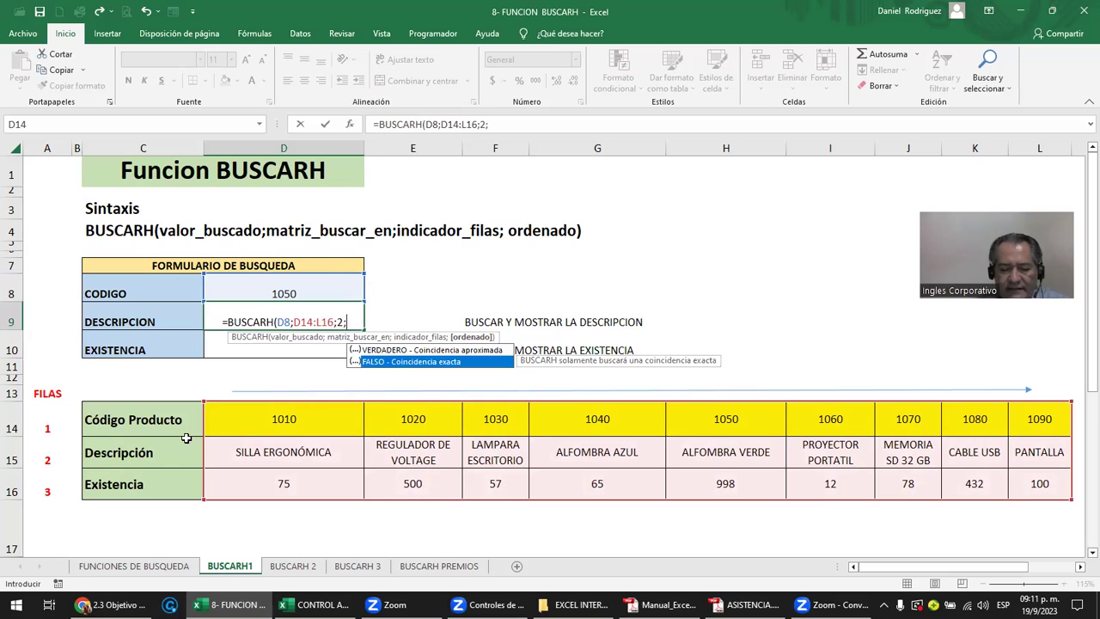
key("Tab")
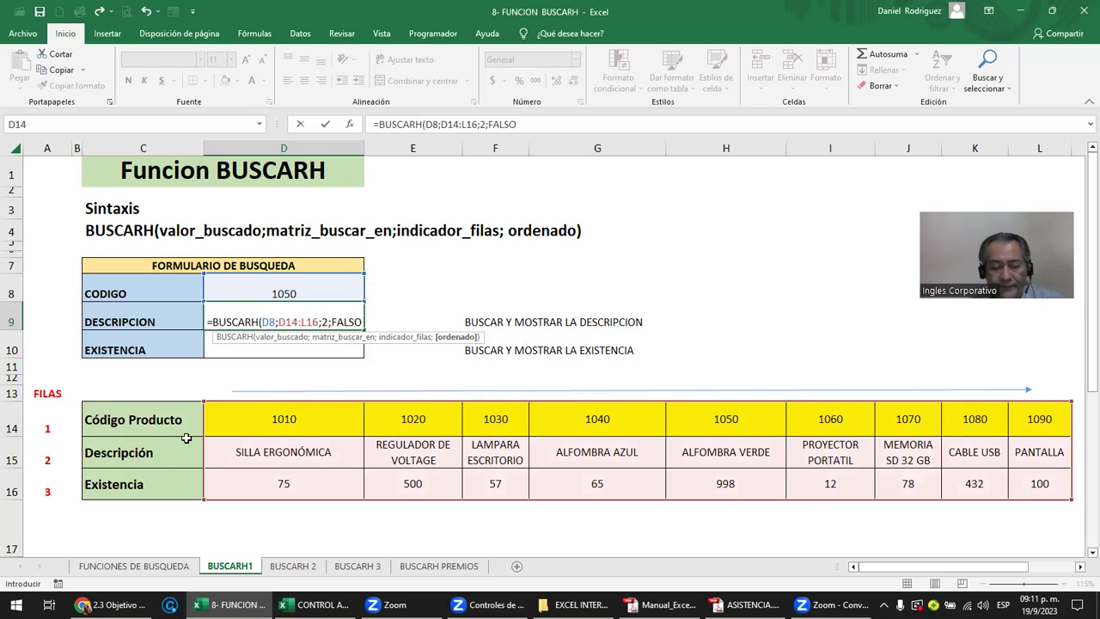
type(")")
key("Return")
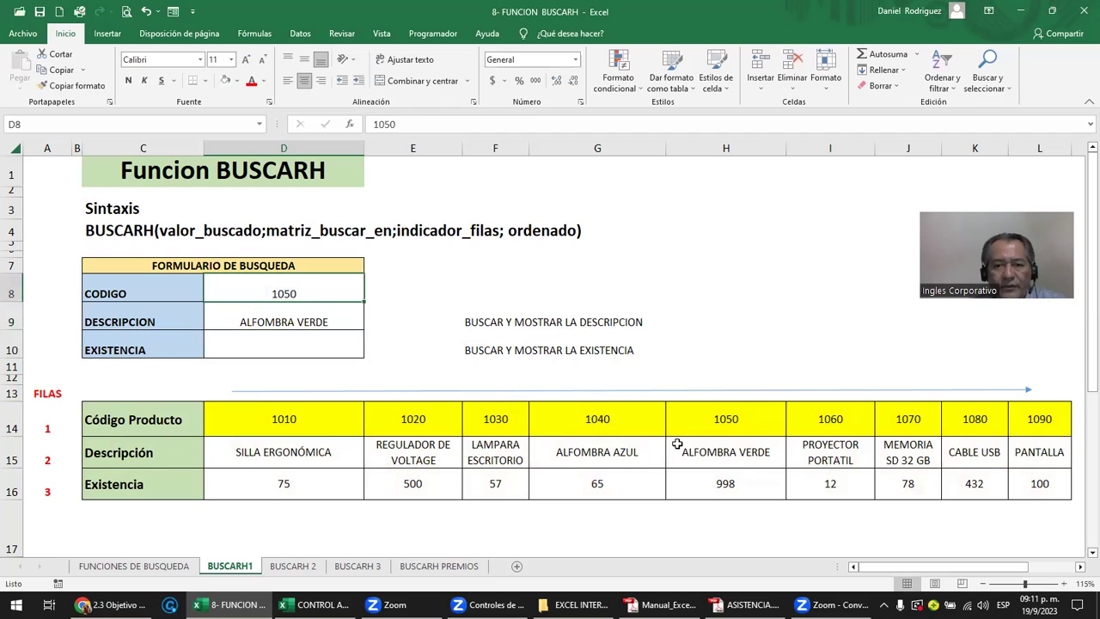
left_click_drag(732, 418, 741, 483)
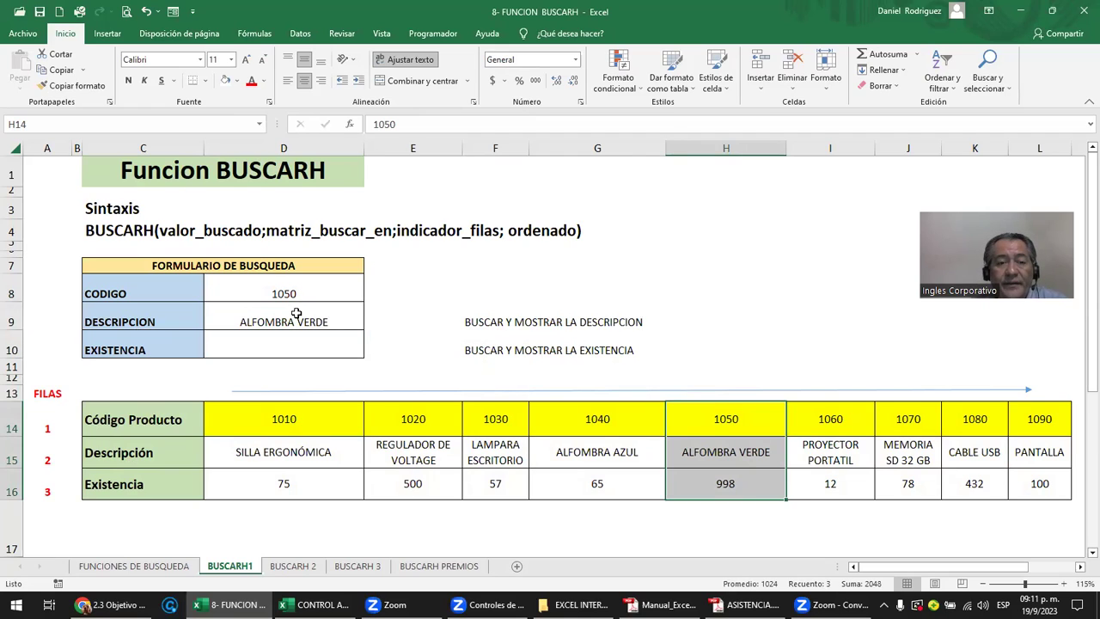
mouse_move(145, 419)
left_mouse_down()
mouse_move(1028, 451)
mouse_move(1029, 483)
left_mouse_up()
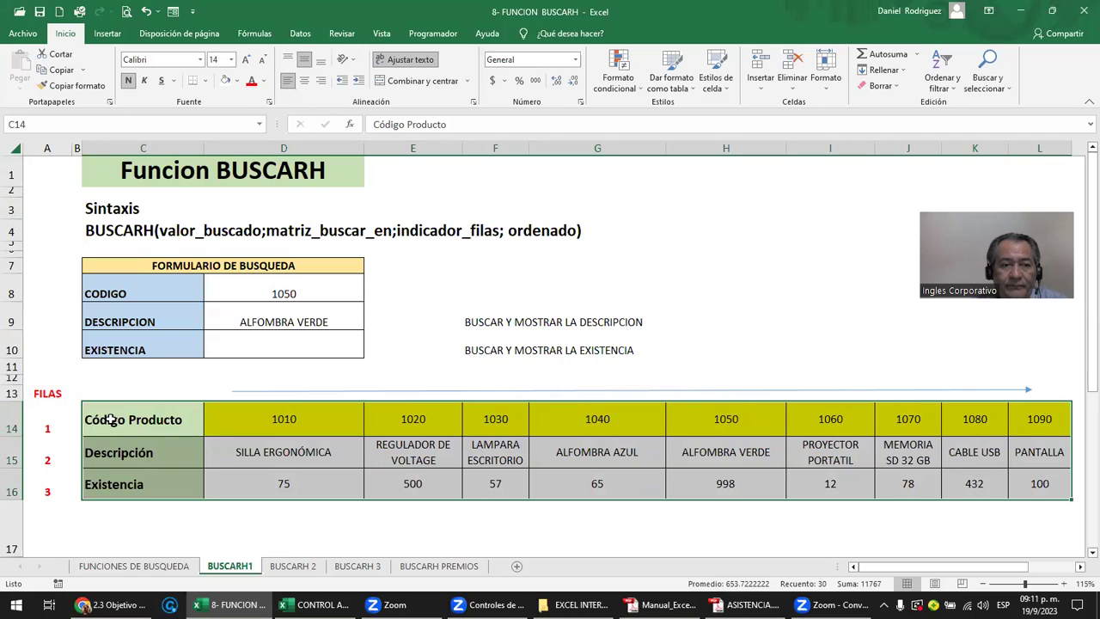
left_click_drag(112, 418, 119, 482)
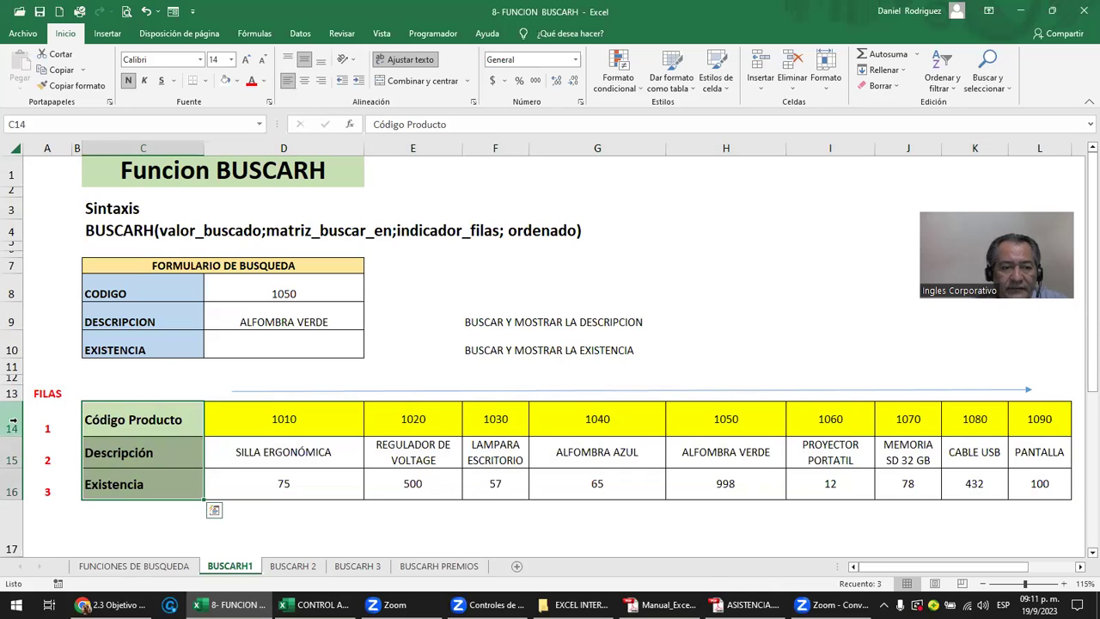
left_click_drag(16, 420, 13, 481)
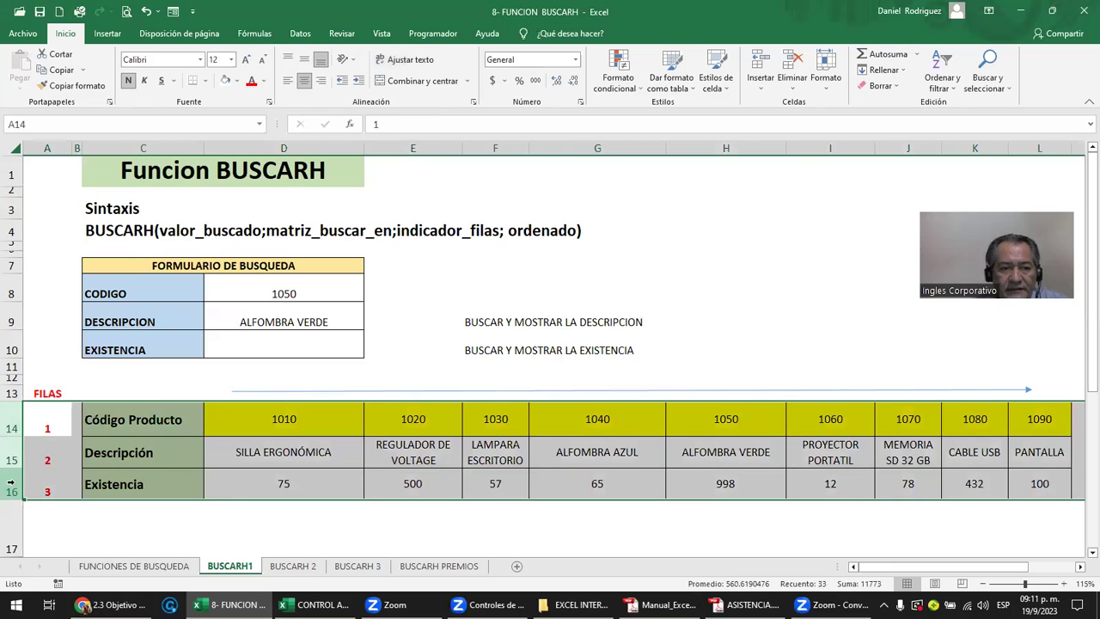
left_click(86, 433)
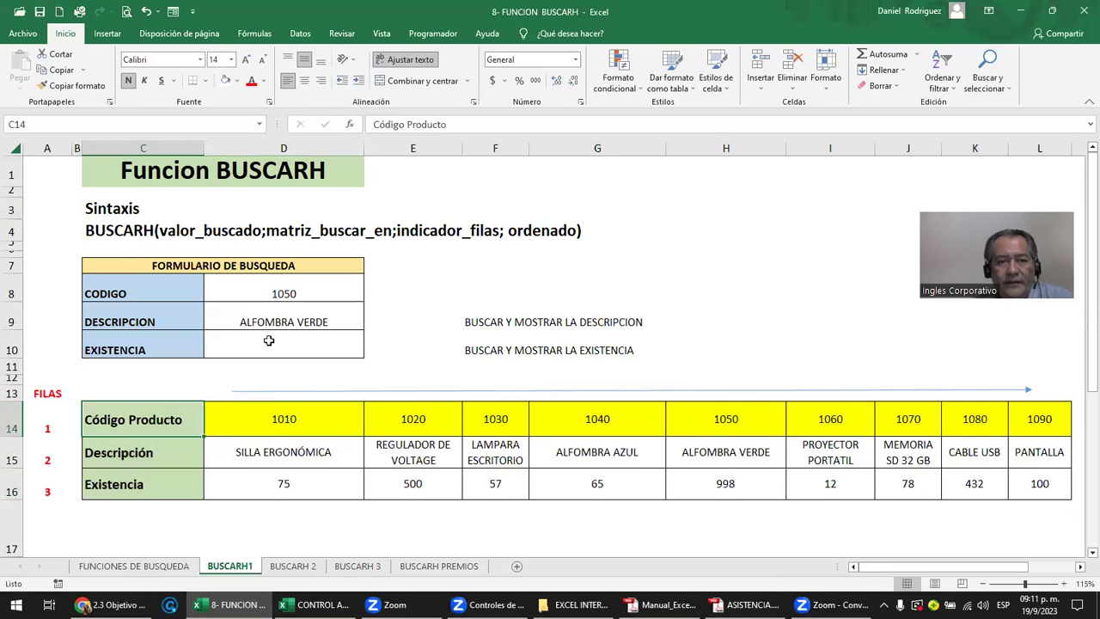
left_click(335, 349)
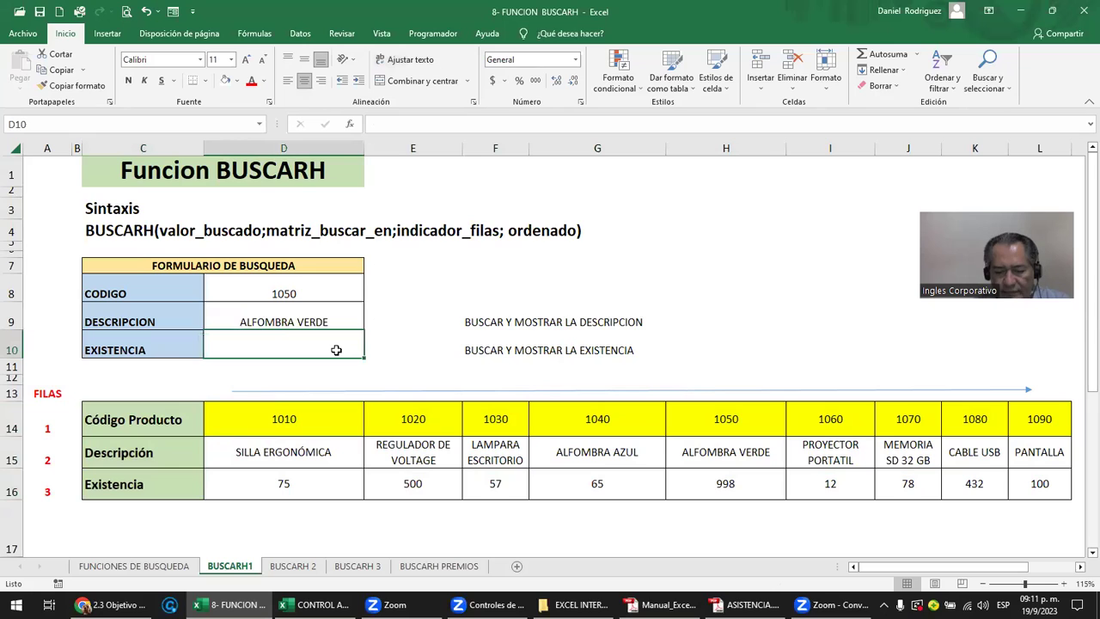
- Enter =BUSCARH(D8;D14:L16;3;FALSO) in D10 to return the stock for the code
type("=")
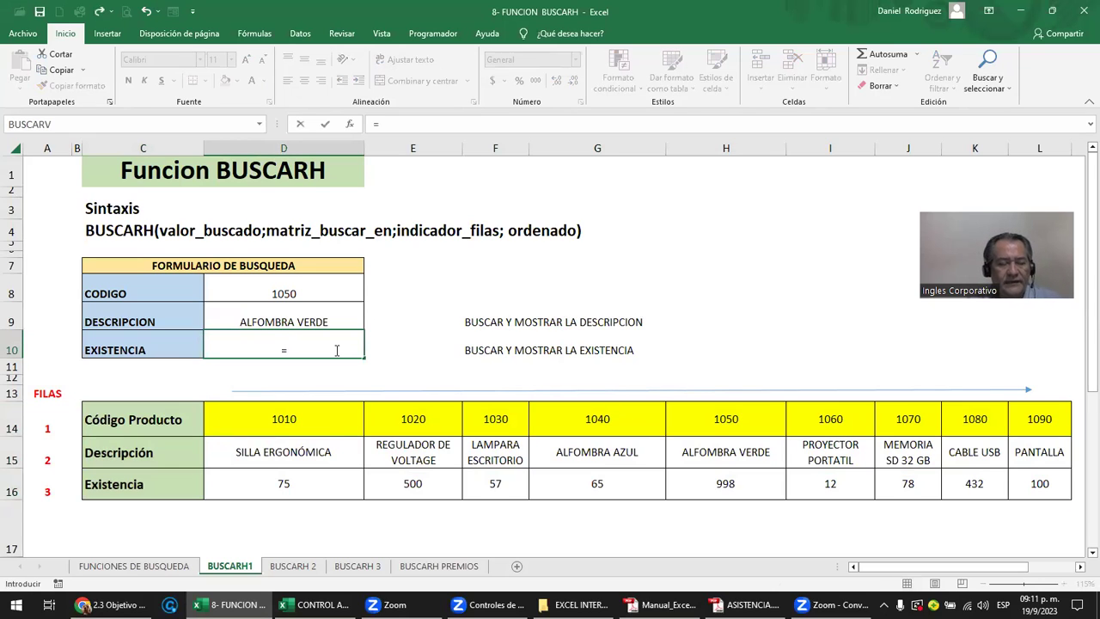
type("bu")
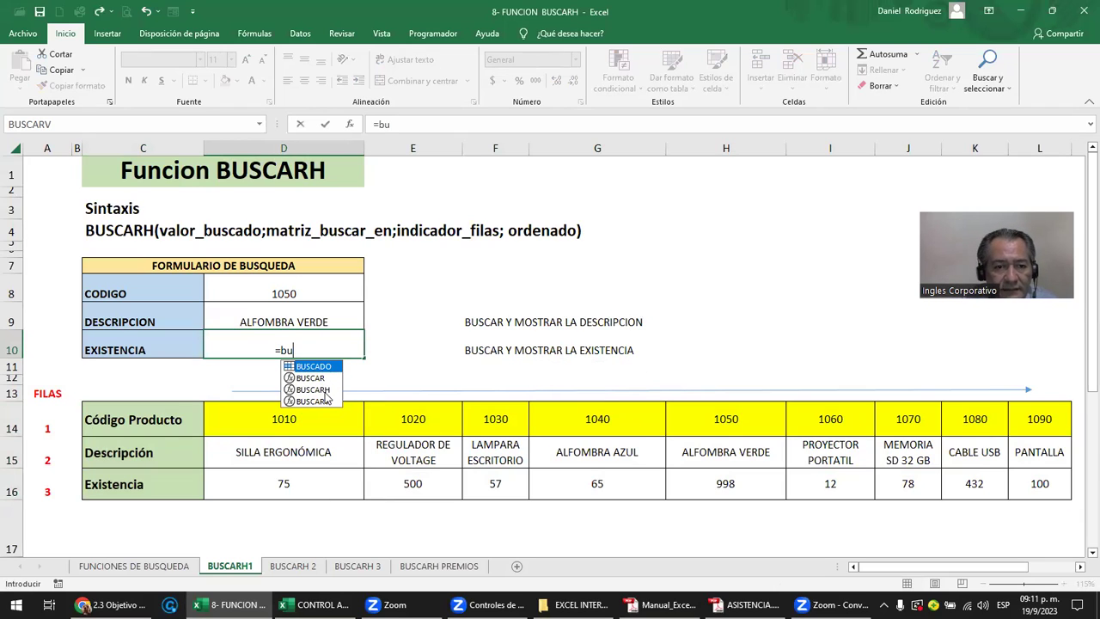
left_click(326, 391)
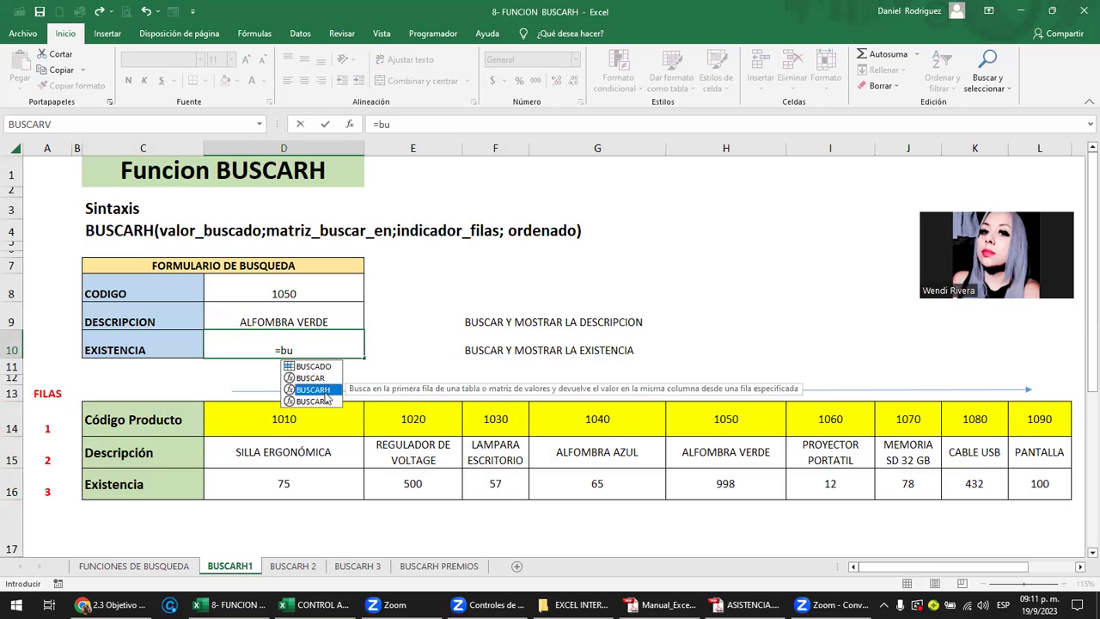
double_click(326, 392)
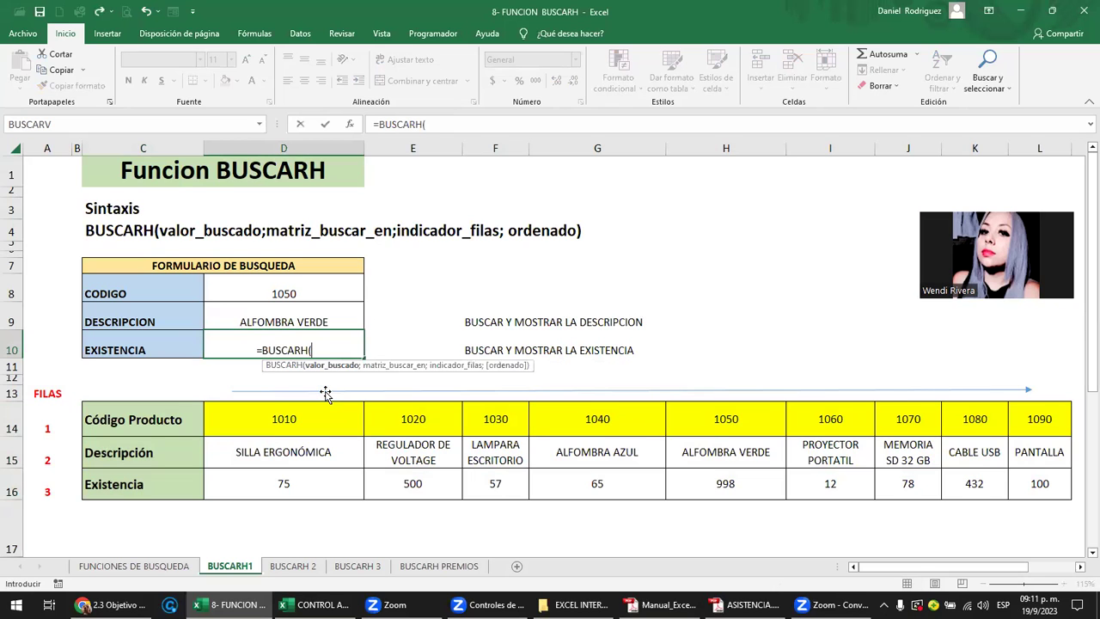
left_click(285, 293)
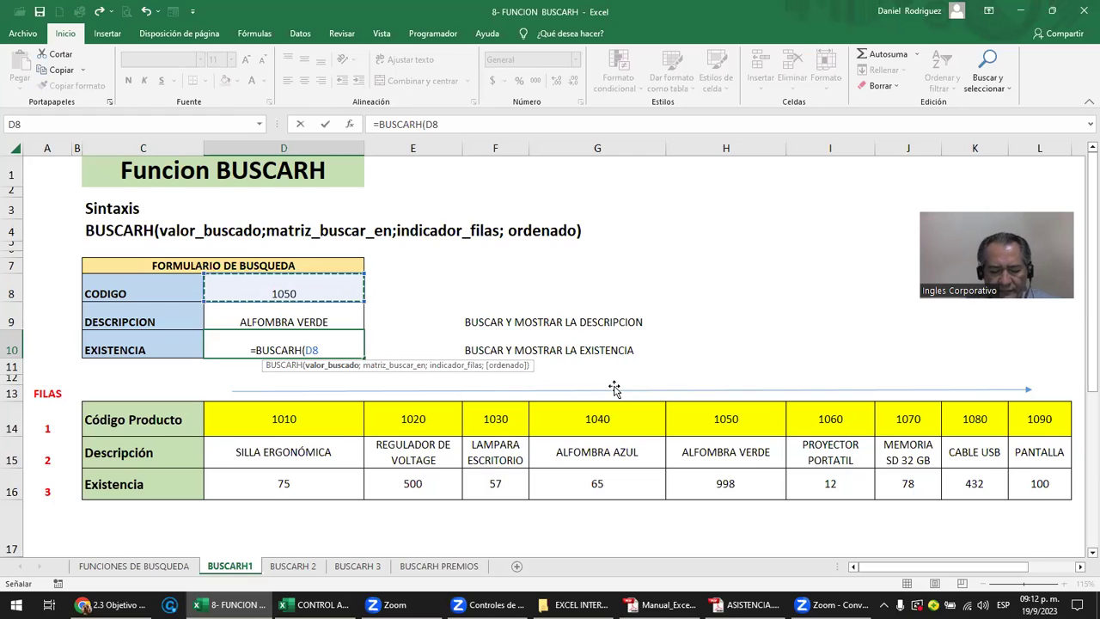
type(";")
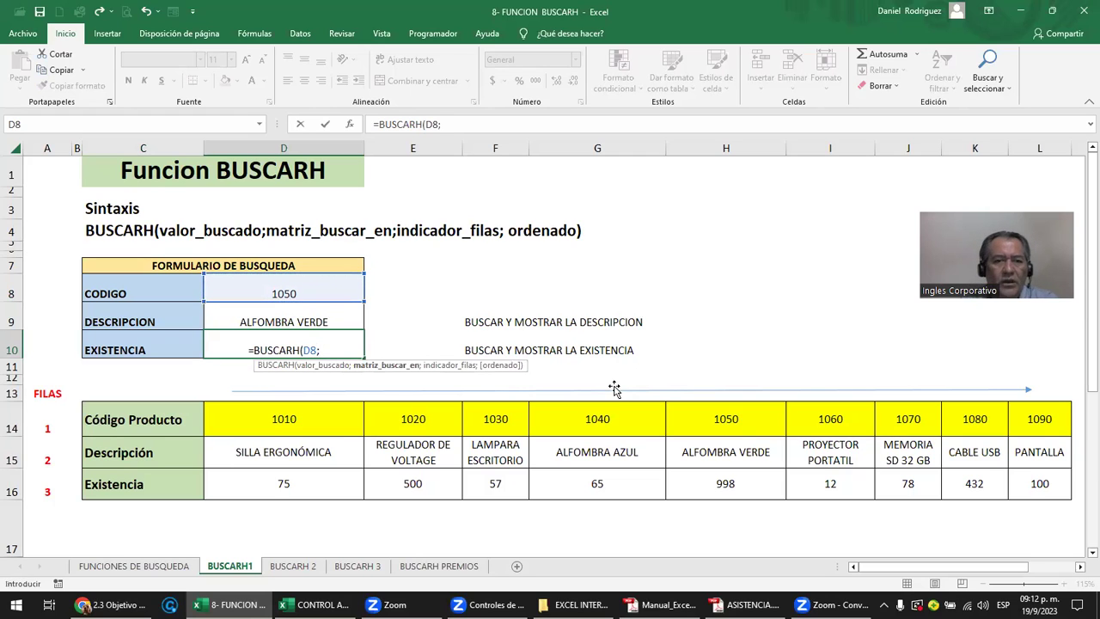
mouse_move(306, 421)
left_mouse_down()
mouse_move(755, 488)
mouse_move(998, 483)
left_mouse_up()
left_click_drag(1038, 484, 1038, 484)
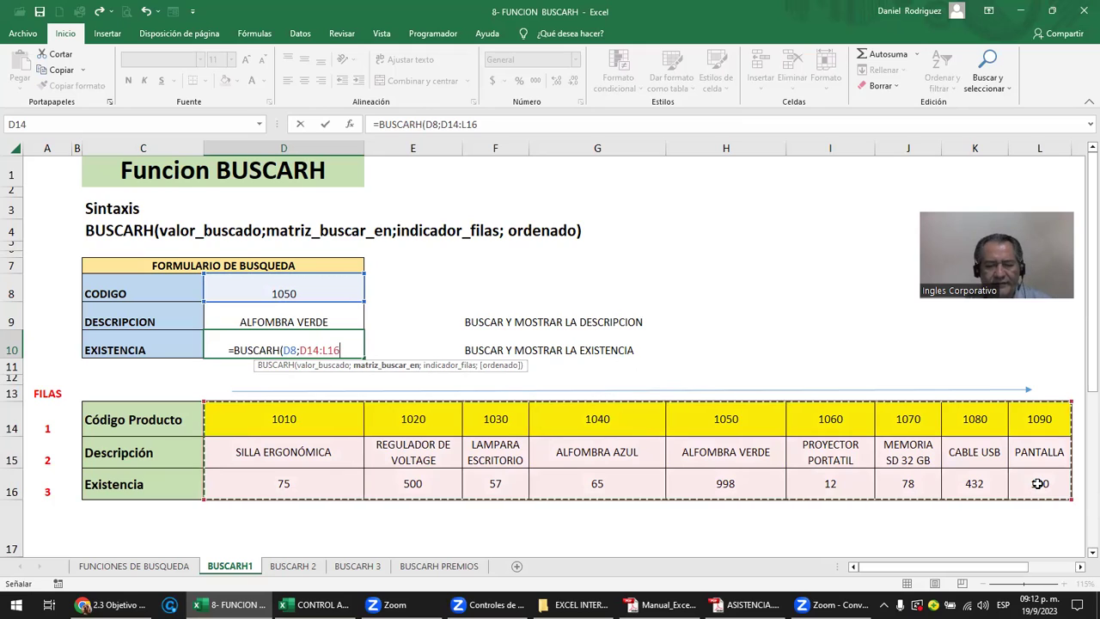
type(";")
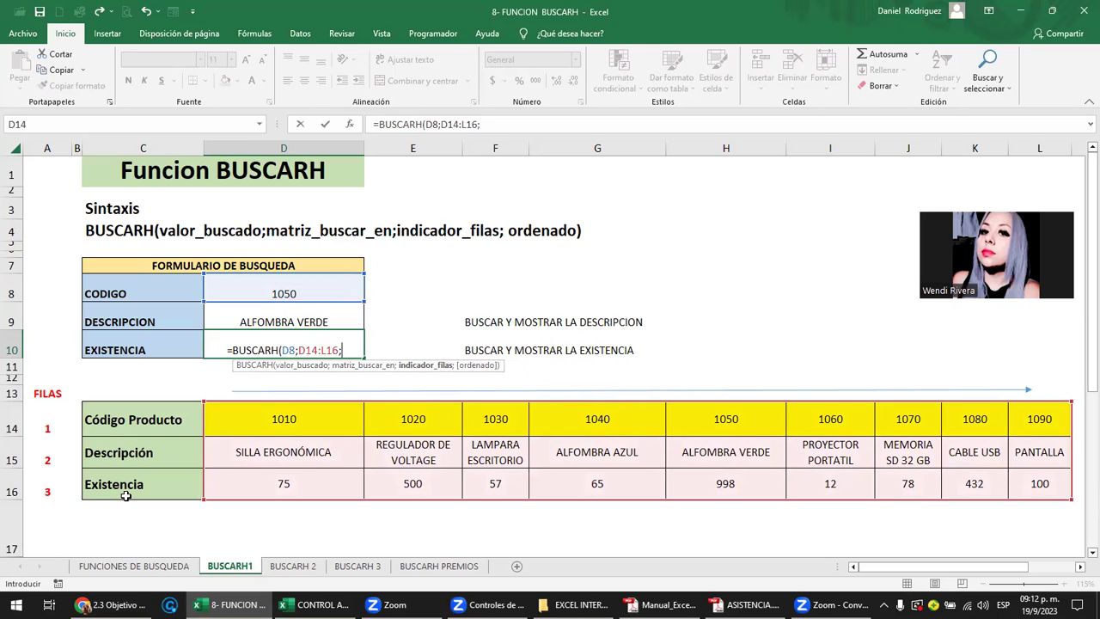
type("3;")
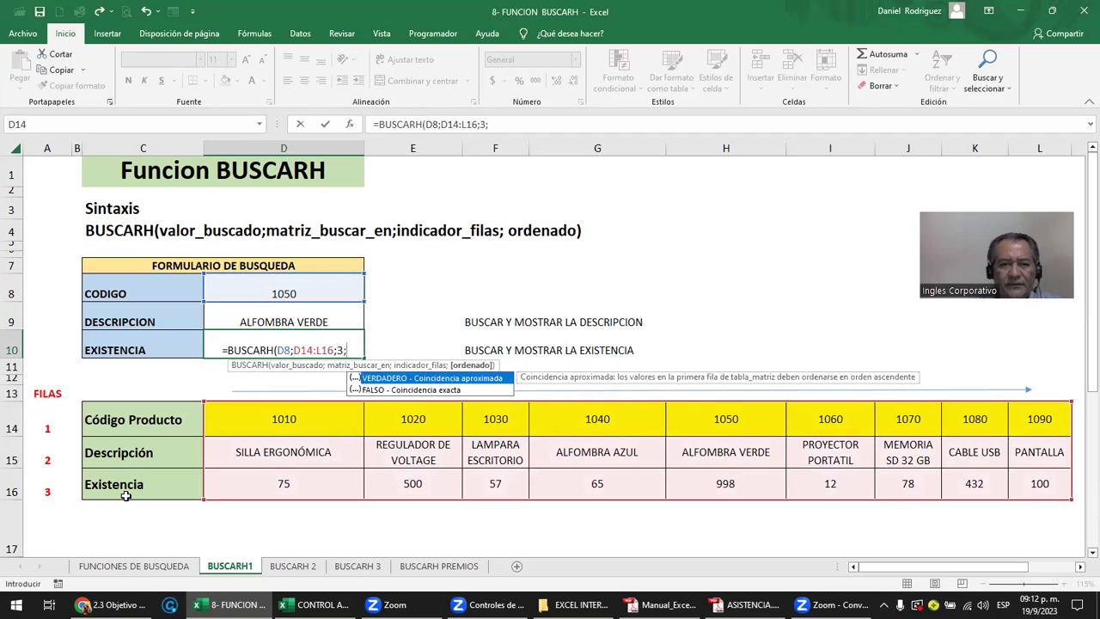
key("Down")
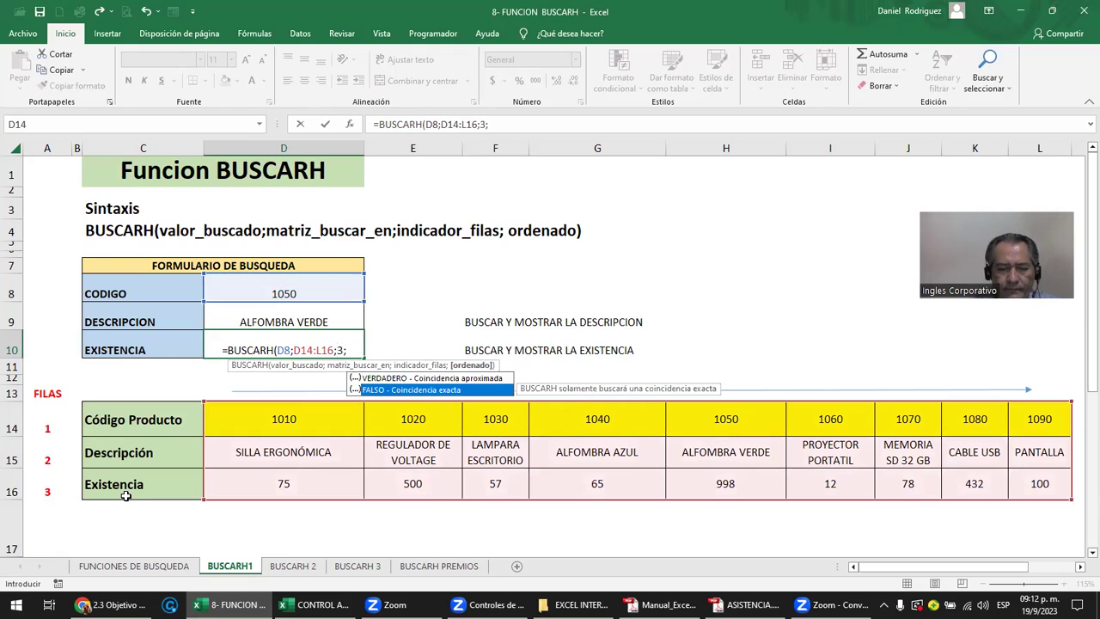
key("Tab")
type(")")
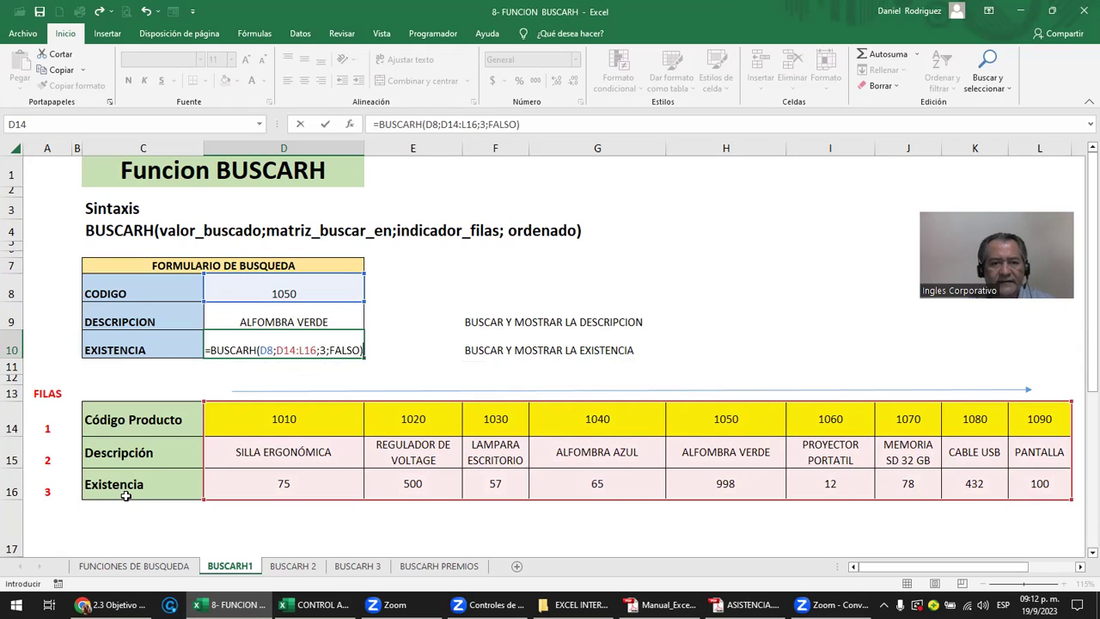
key("Return")
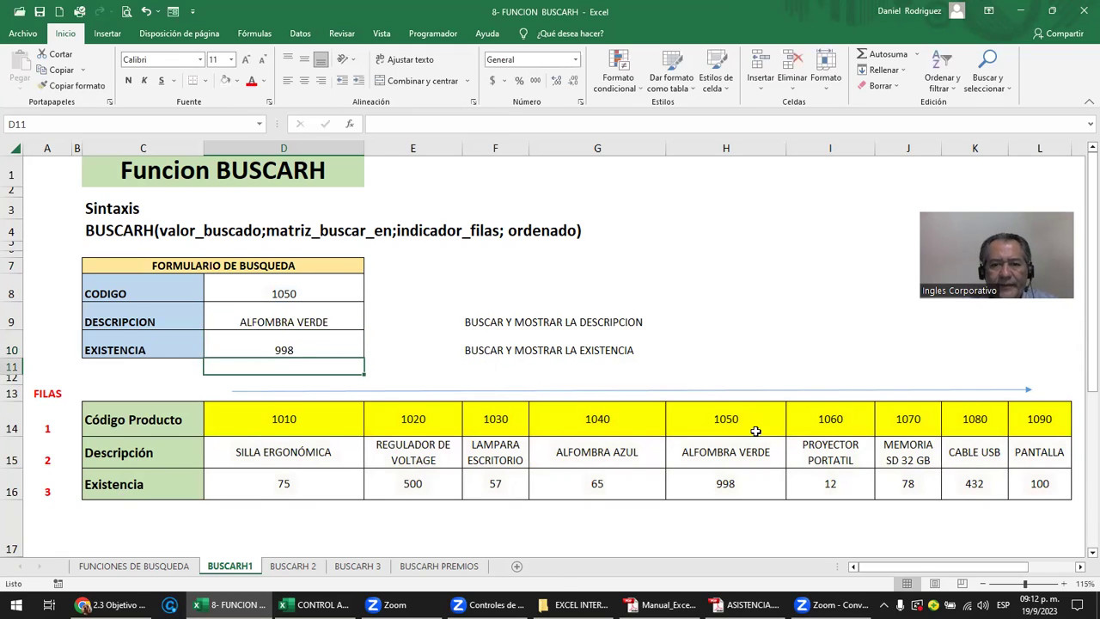
- Check product 1050 in the table, change the code to 1020, and compare with its column
left_click(753, 427)
left_click_drag(748, 486, 749, 488)
left_click(304, 289)
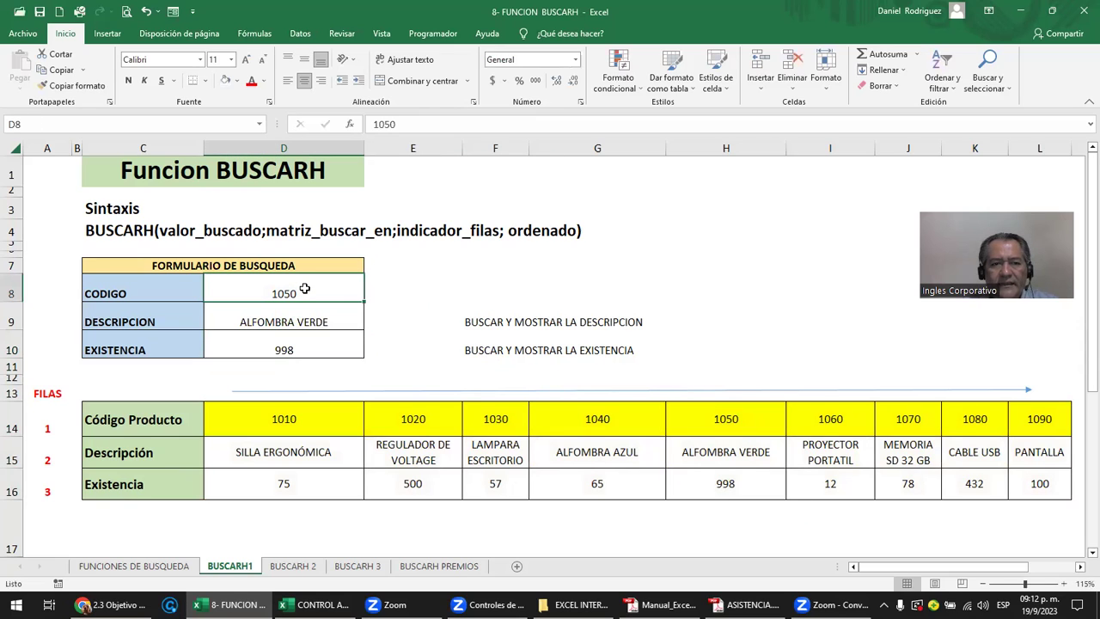
type("1020")
key("Return")
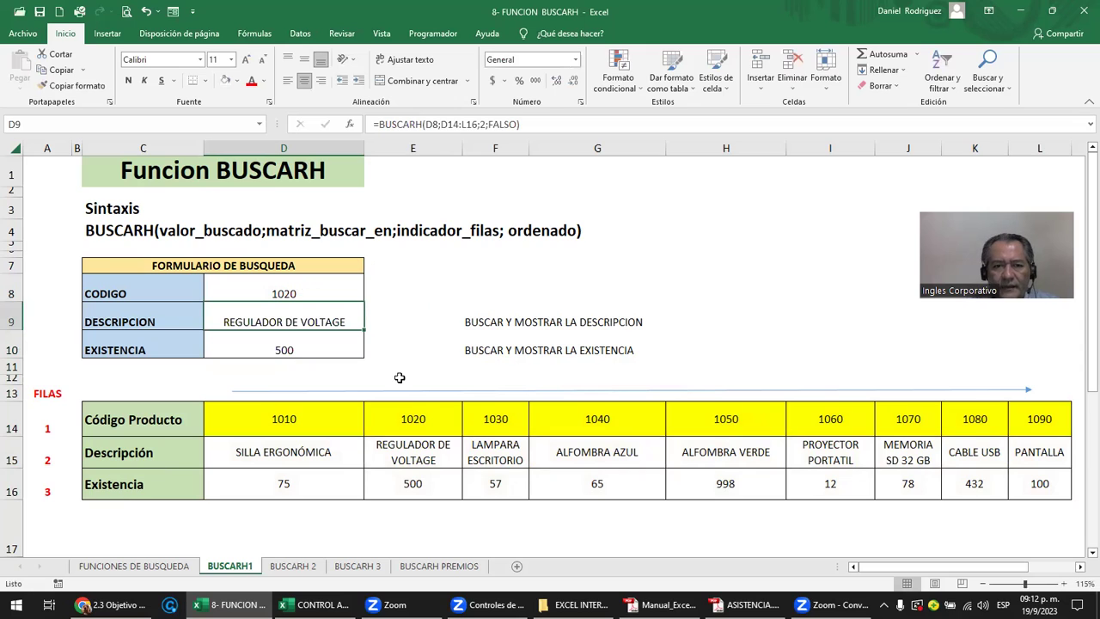
left_click(418, 428)
left_click_drag(417, 440, 421, 482)
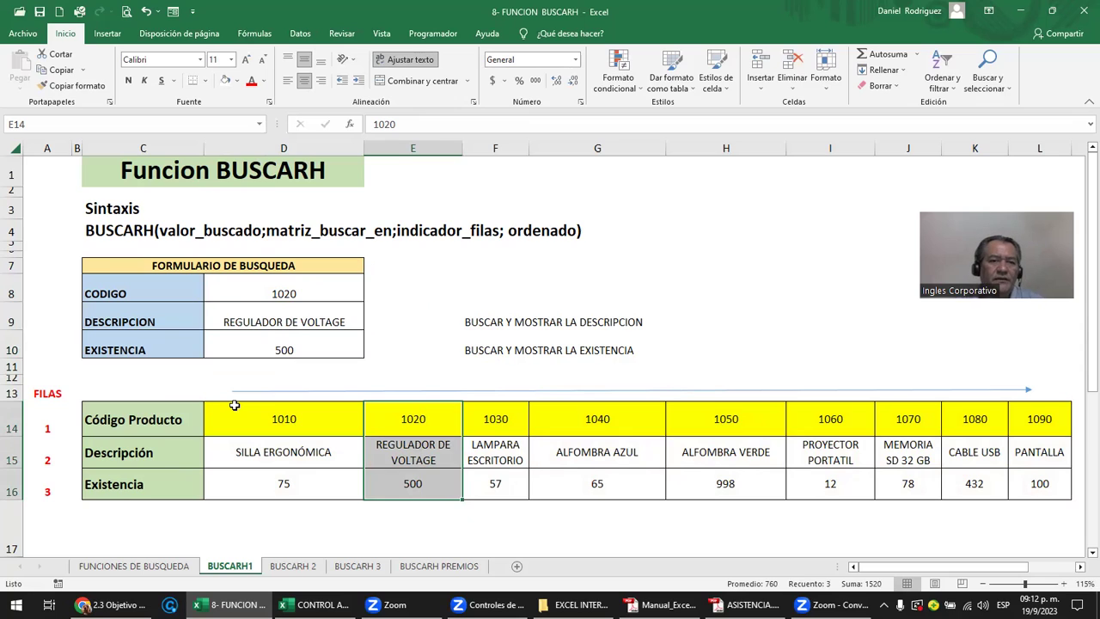
- Make D9's formula references absolute: $D$8 and $D$14:$L$16
left_click(289, 315)
double_click(289, 315)
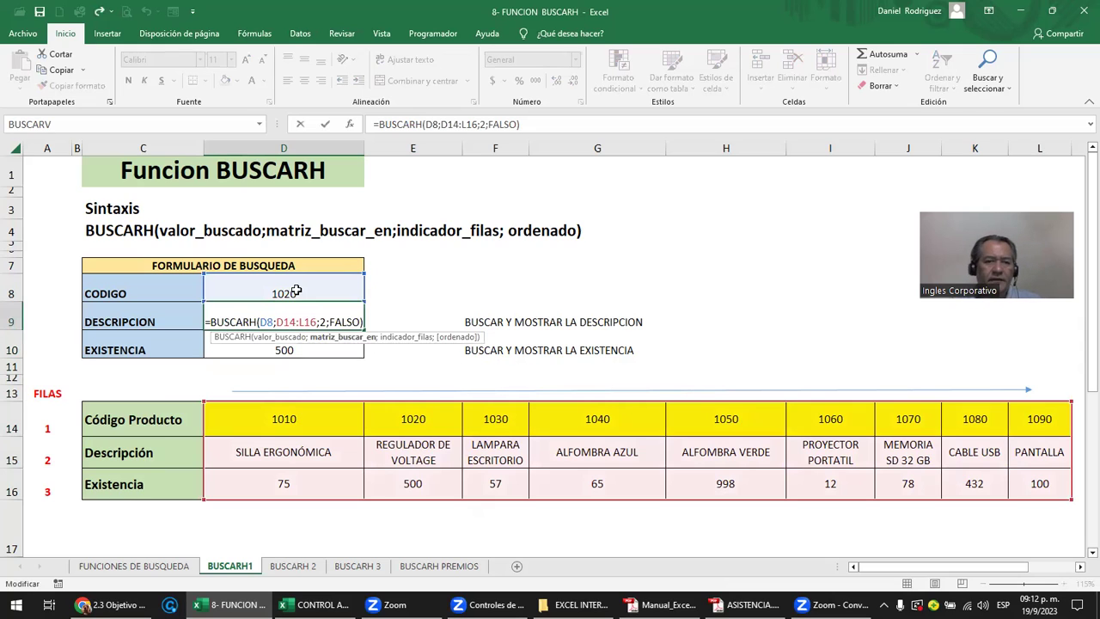
left_click(266, 321)
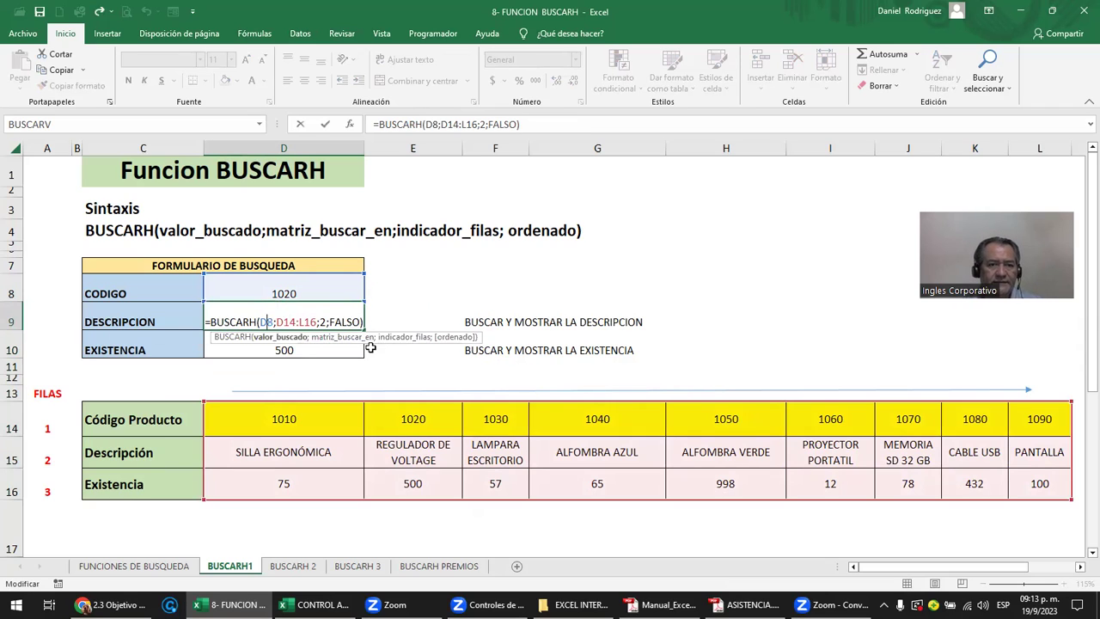
key("F4")
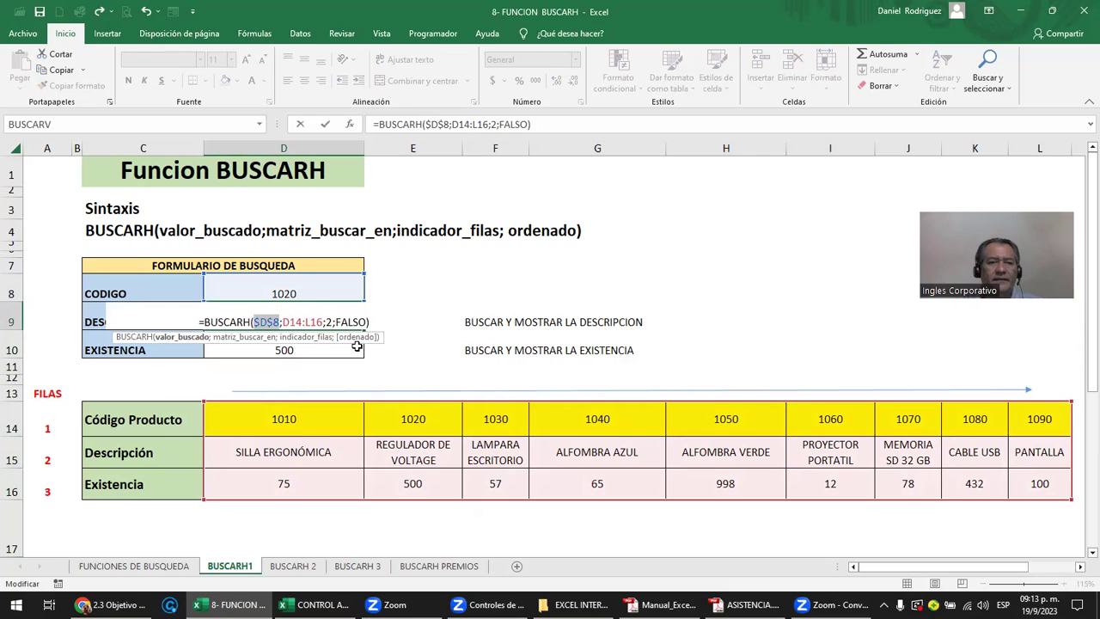
left_click(293, 322)
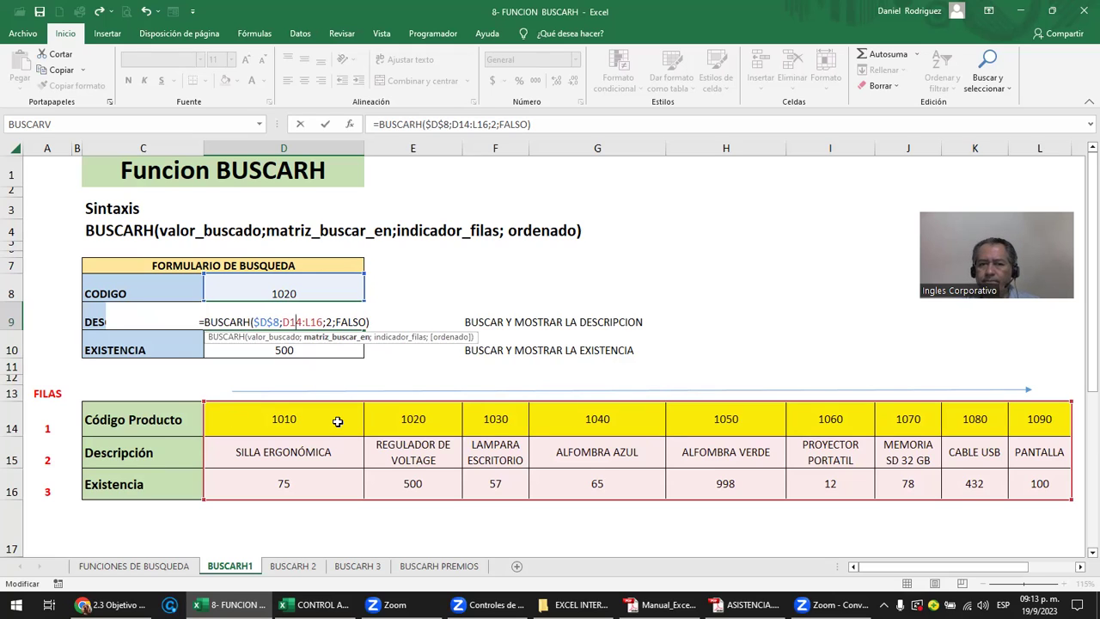
key("F4")
key("F4")
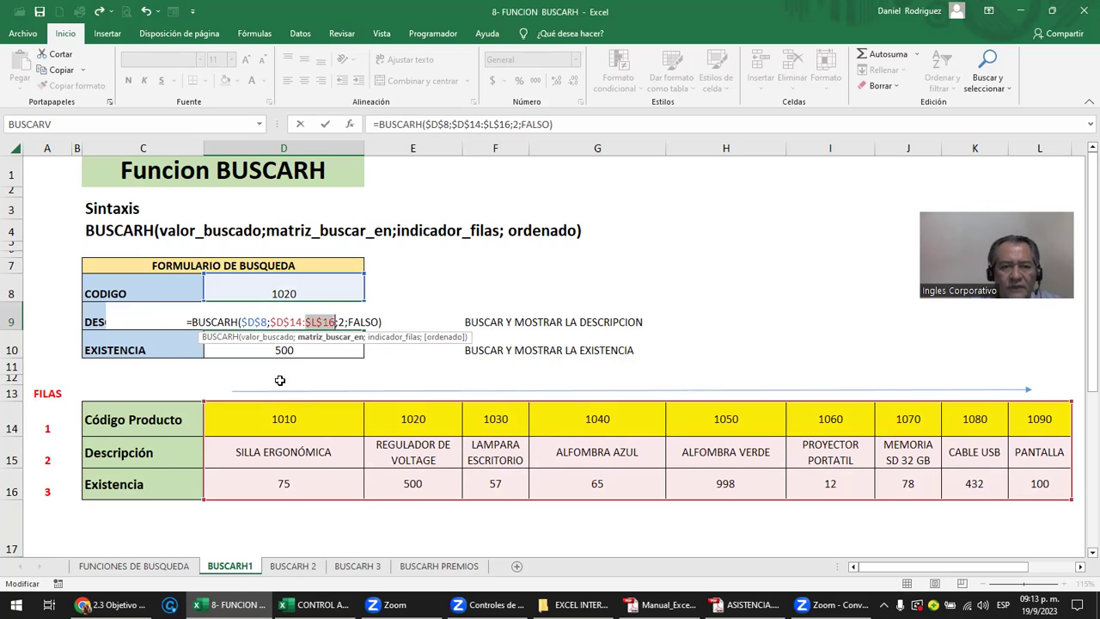
left_click_drag(337, 321, 347, 321)
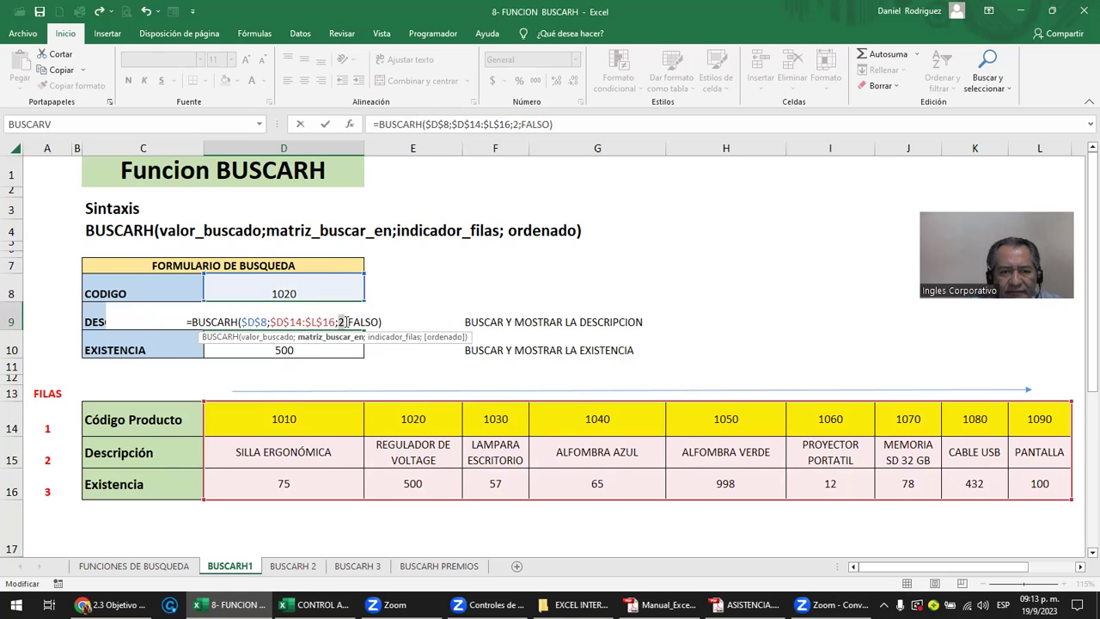
key("Return")
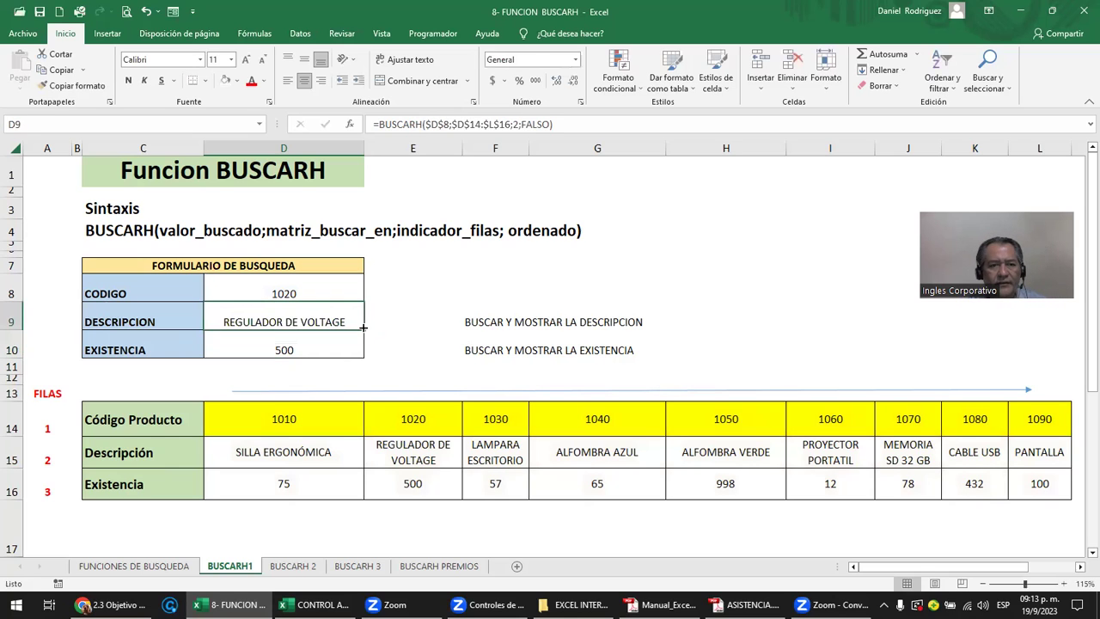
- Clear D10, review the D9 formula beside the DESCRIPCION and EXISTENCIA labels, and copy it
key("Delete")
key("Down")
key("Up")
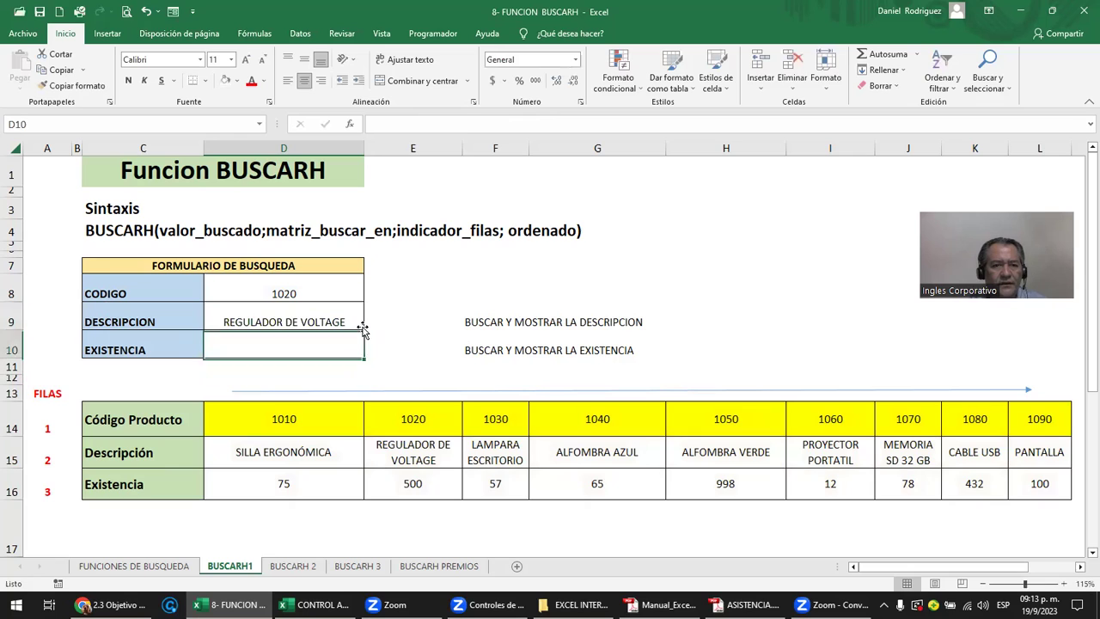
key("Up")
double_click(363, 324)
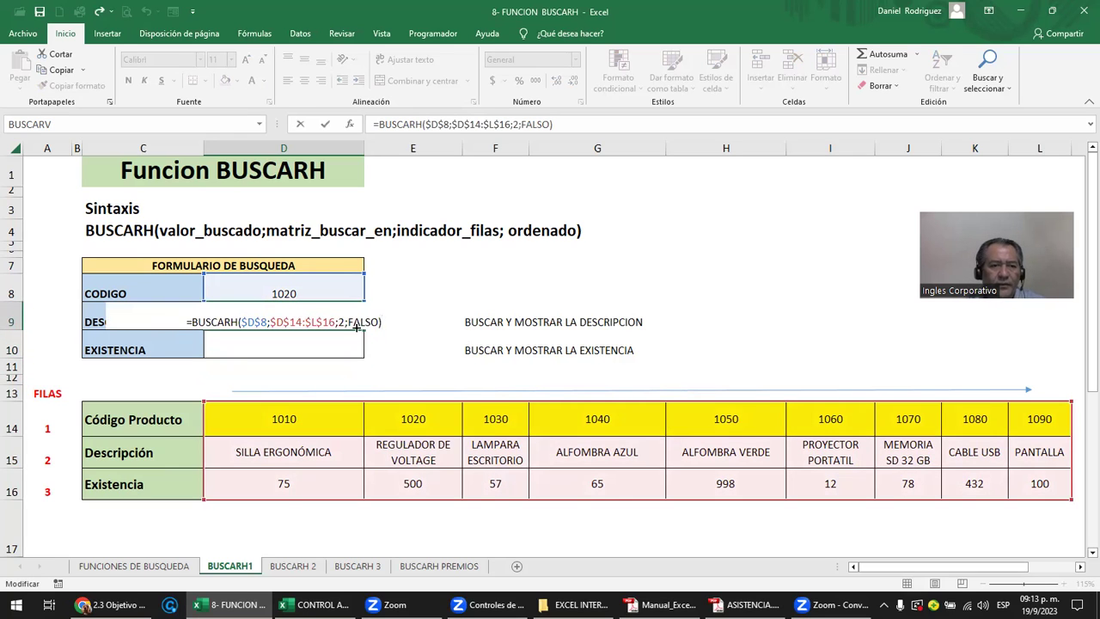
key("Escape")
left_click_drag(130, 322, 164, 344)
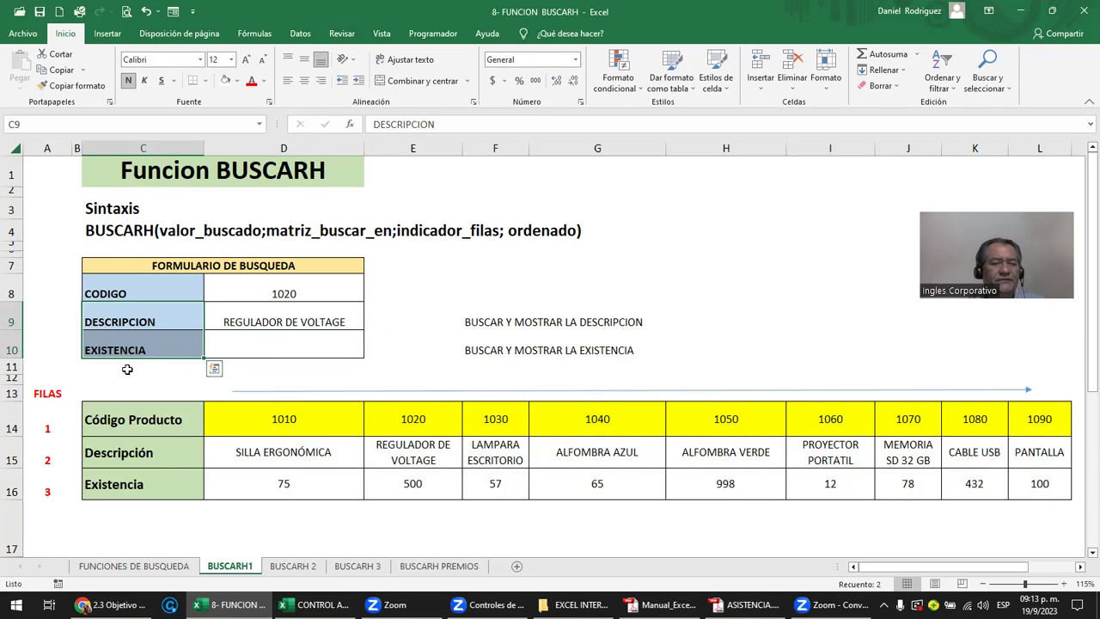
double_click(253, 320)
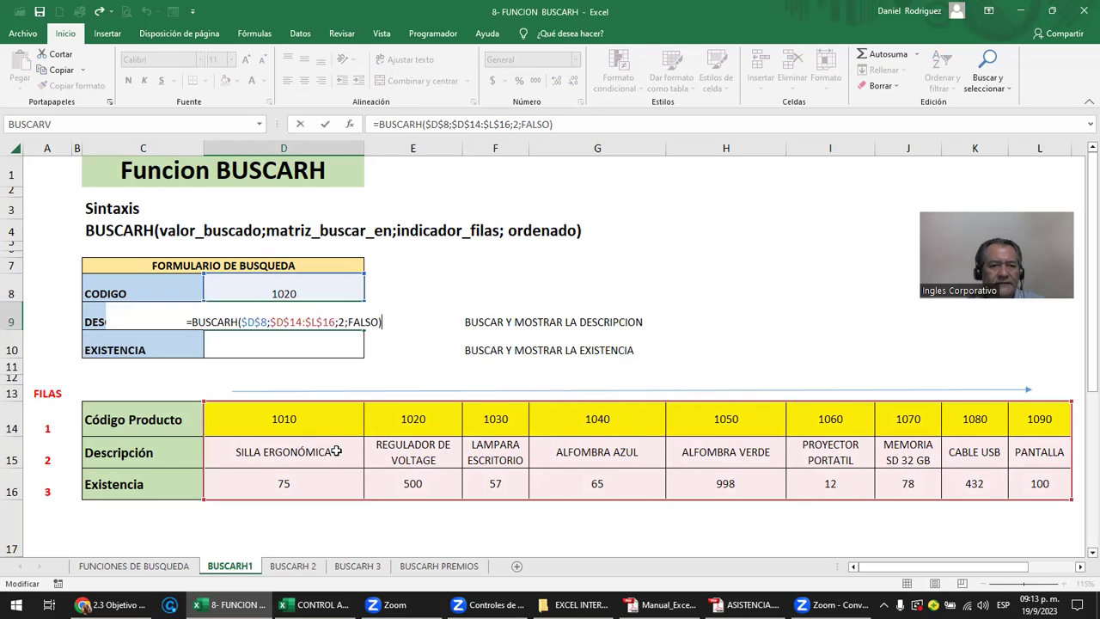
key("Escape")
key("ctrl+c")
key("Down")
- Paste the formula into D10 and change its row index from 2 to 3, showing stock 500
key("ctrl+v")
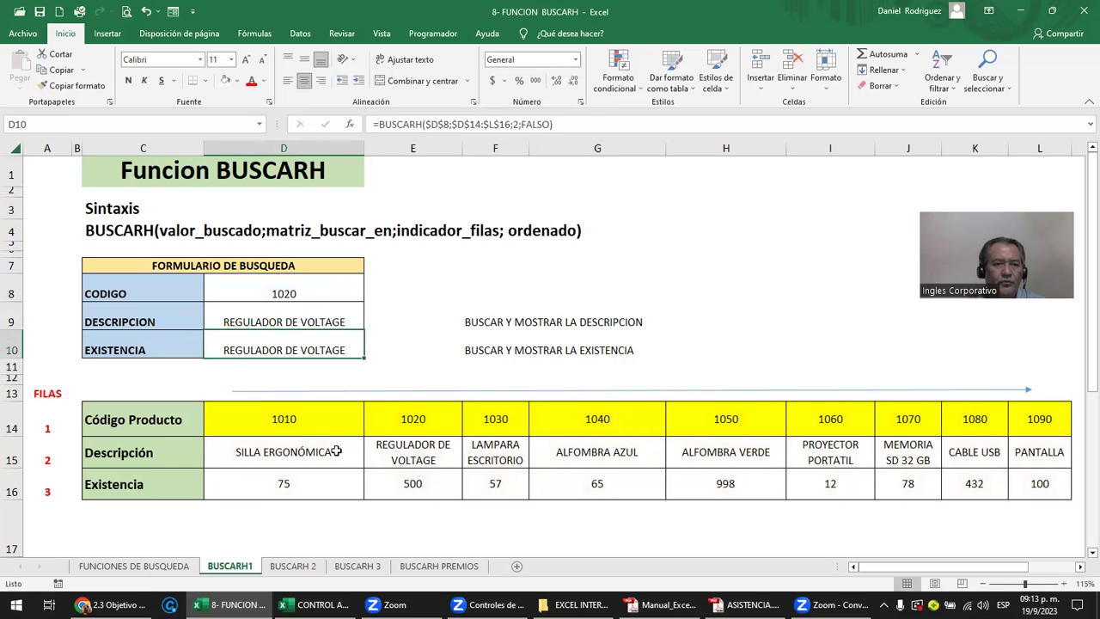
key("F2")
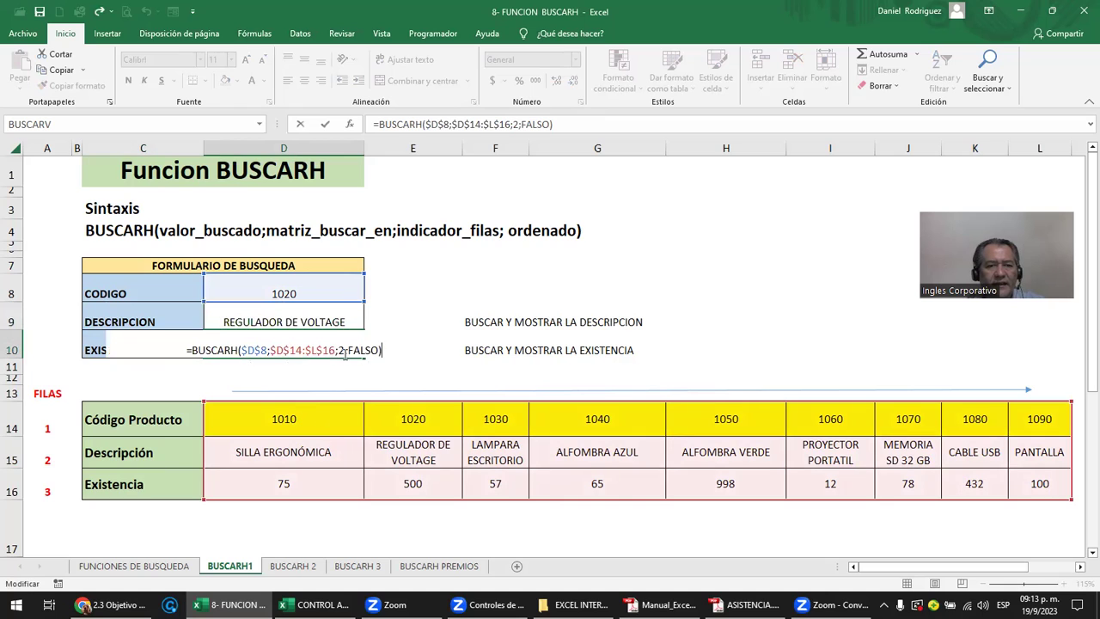
left_click(340, 351)
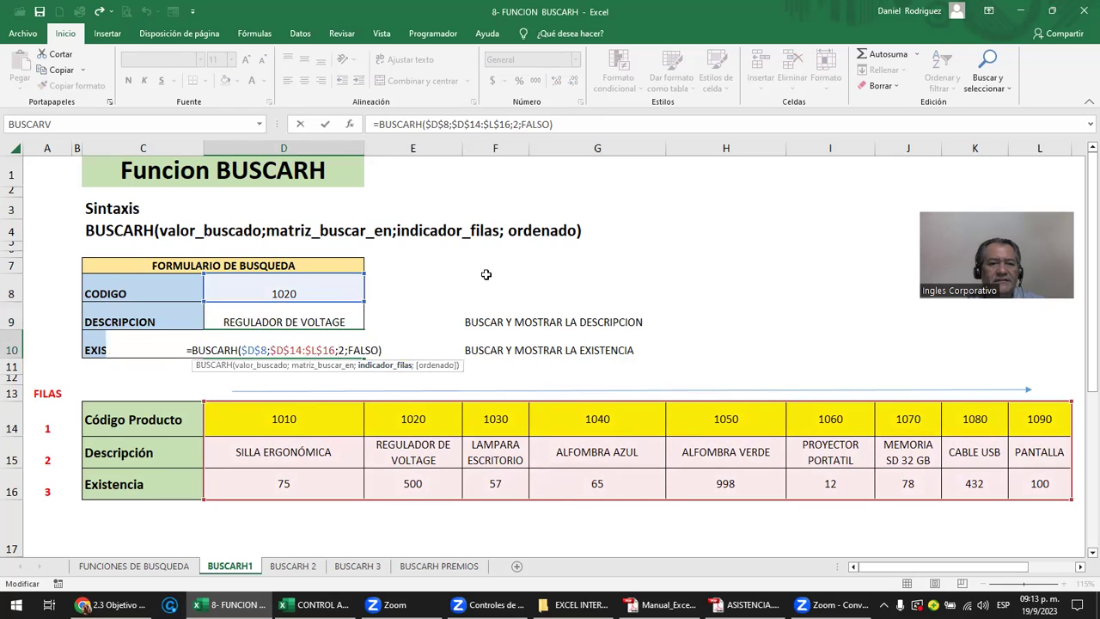
type("3")
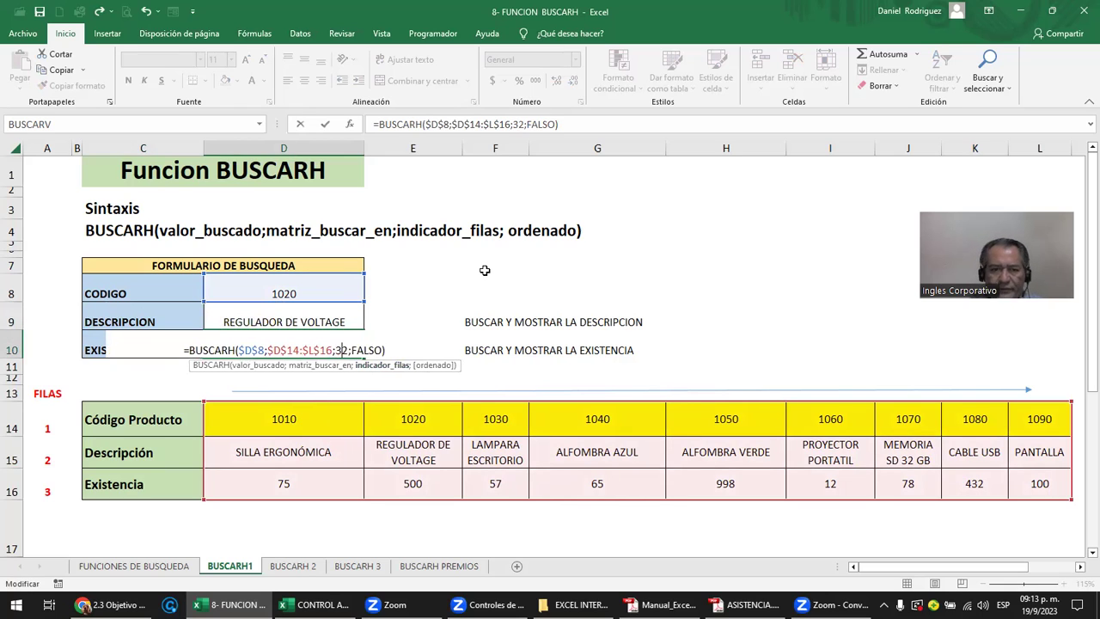
key("Delete")
key("Return")
key("Up")
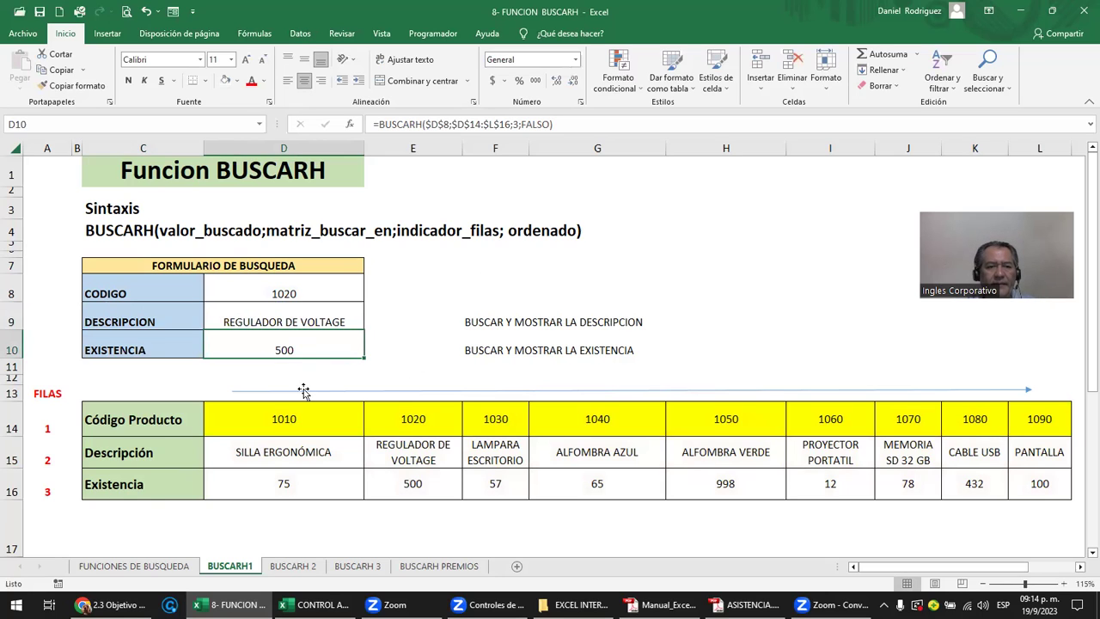
left_click(129, 506)
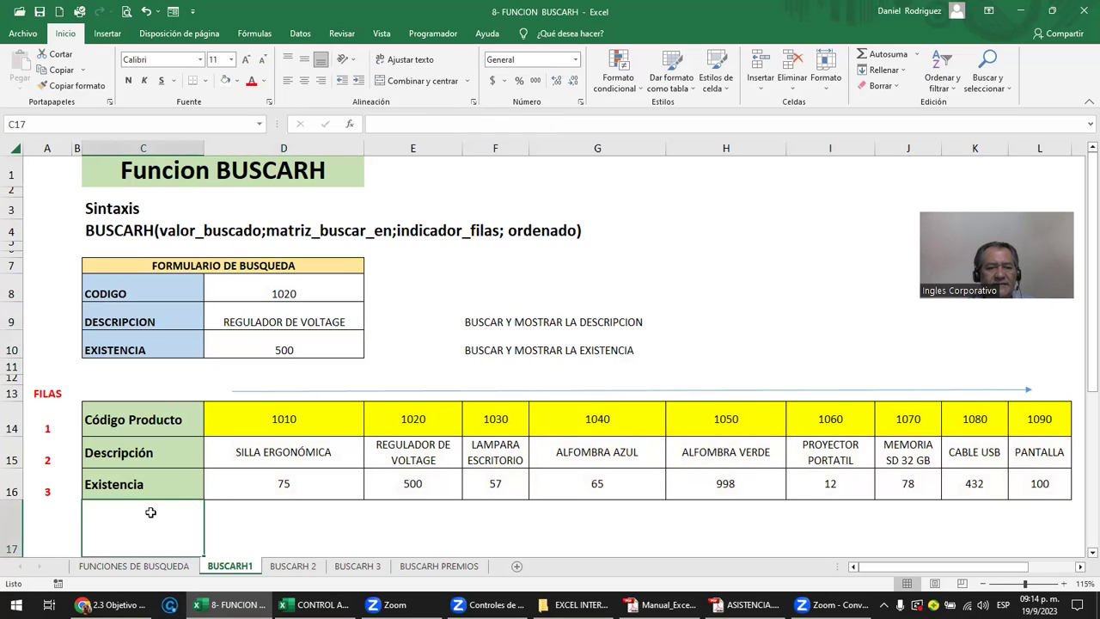
- Undo a first 'bodega' entry in C17 and insert a blank row at row 18
type("bodega")
key("ctrl+Return")
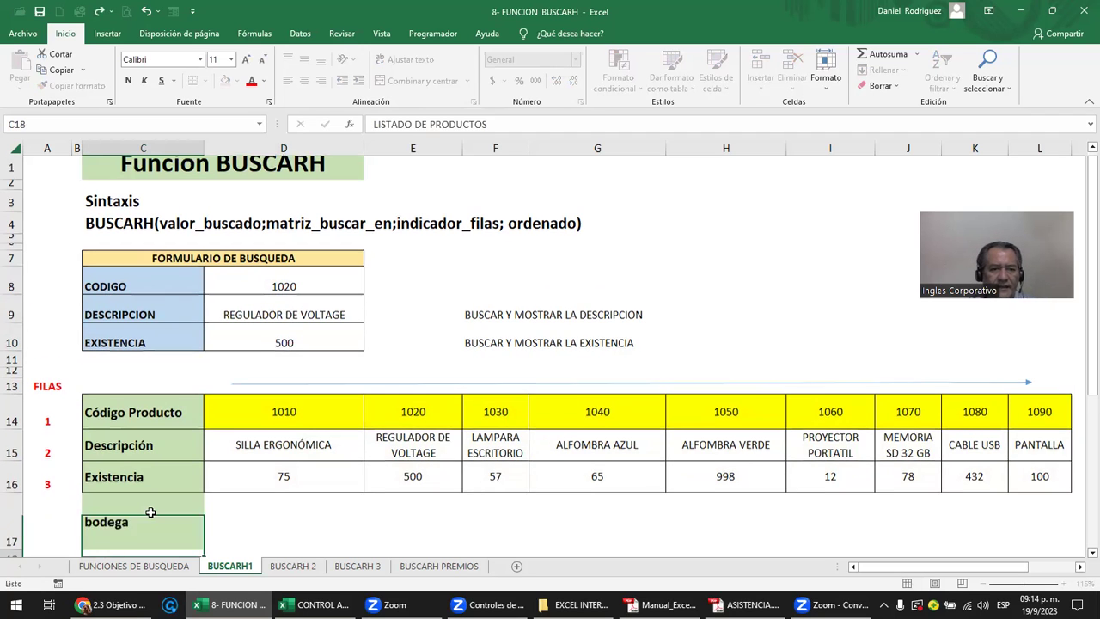
key("ctrl+z")
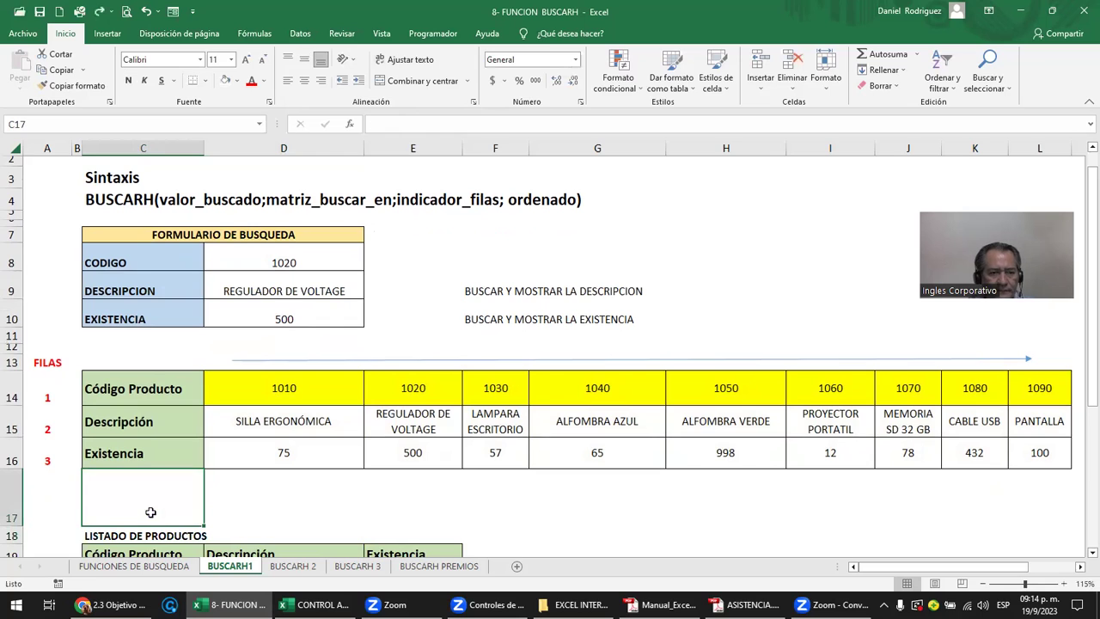
left_click(12, 534)
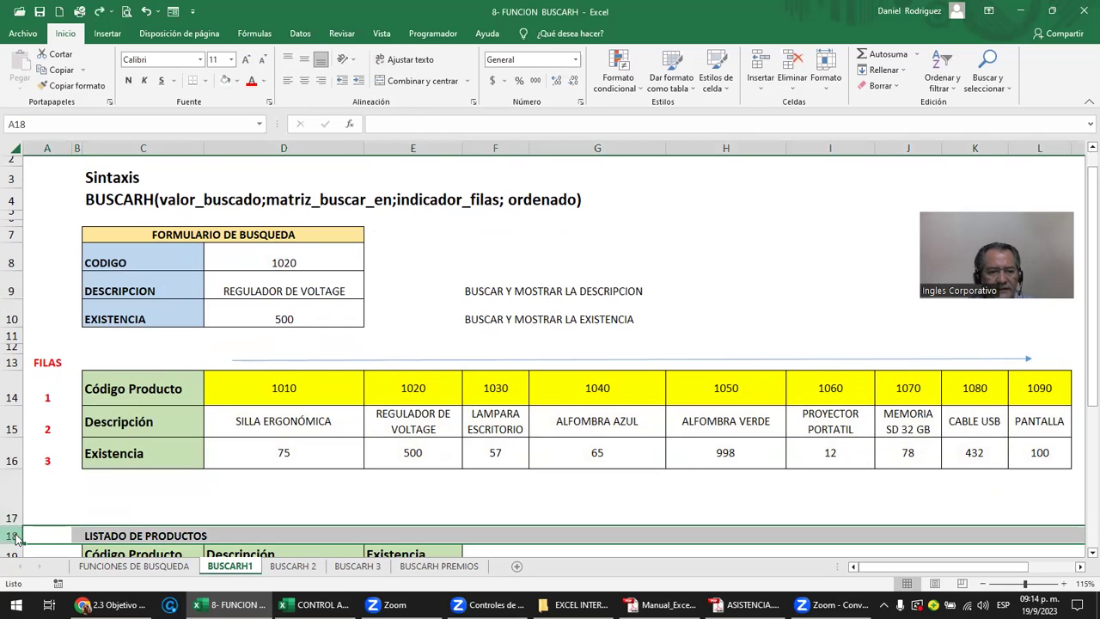
right_click(12, 535)
key("Escape")
key("ctrl+plus")
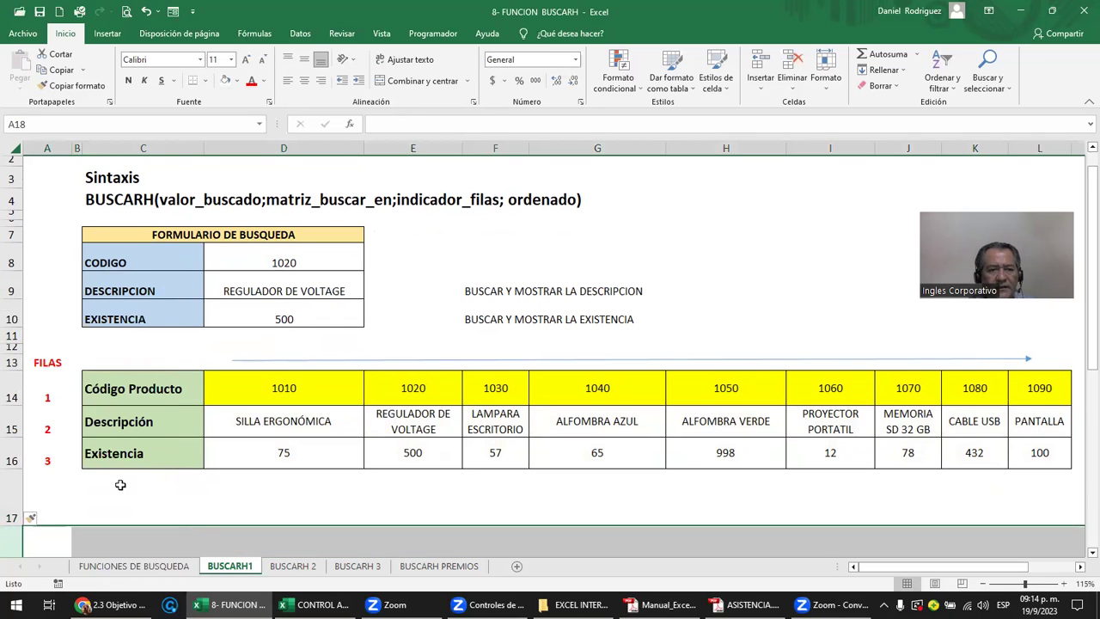
- Make row 17 about 54 points tall and label C17 'bodega'
left_click(123, 479)
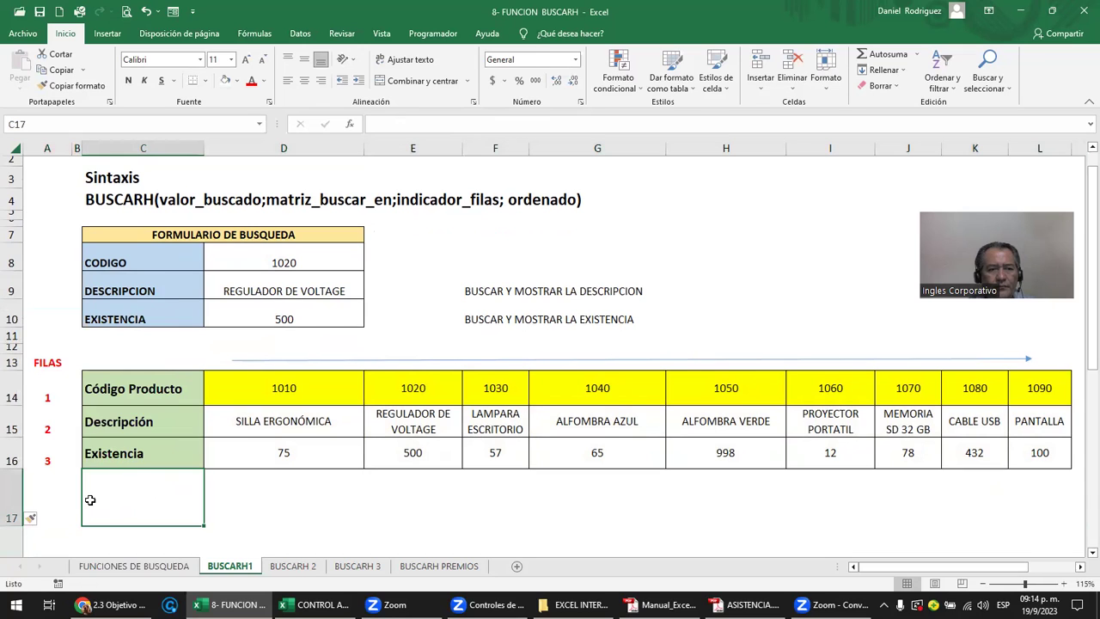
left_click_drag(17, 524, 21, 505)
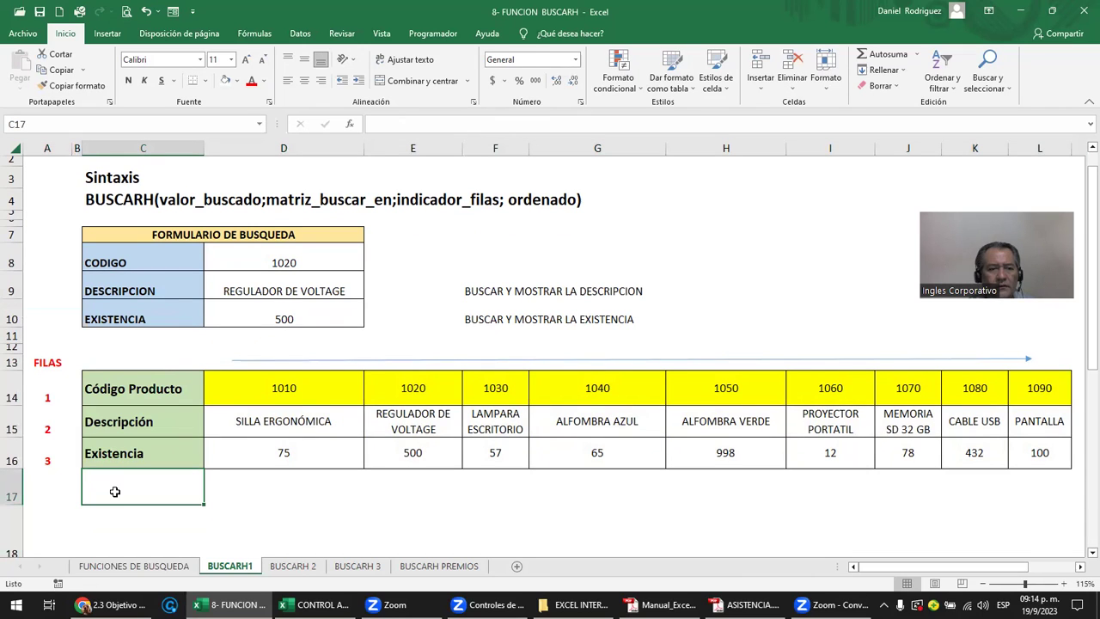
type("bodega")
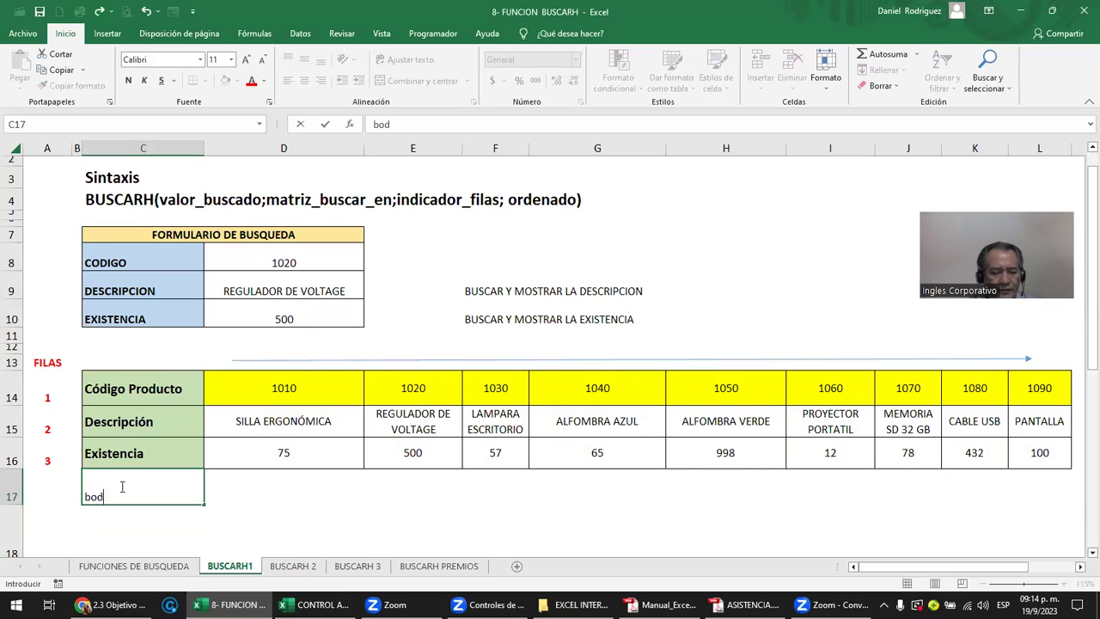
scroll(122, 486, "down", 1)
key("Tab")
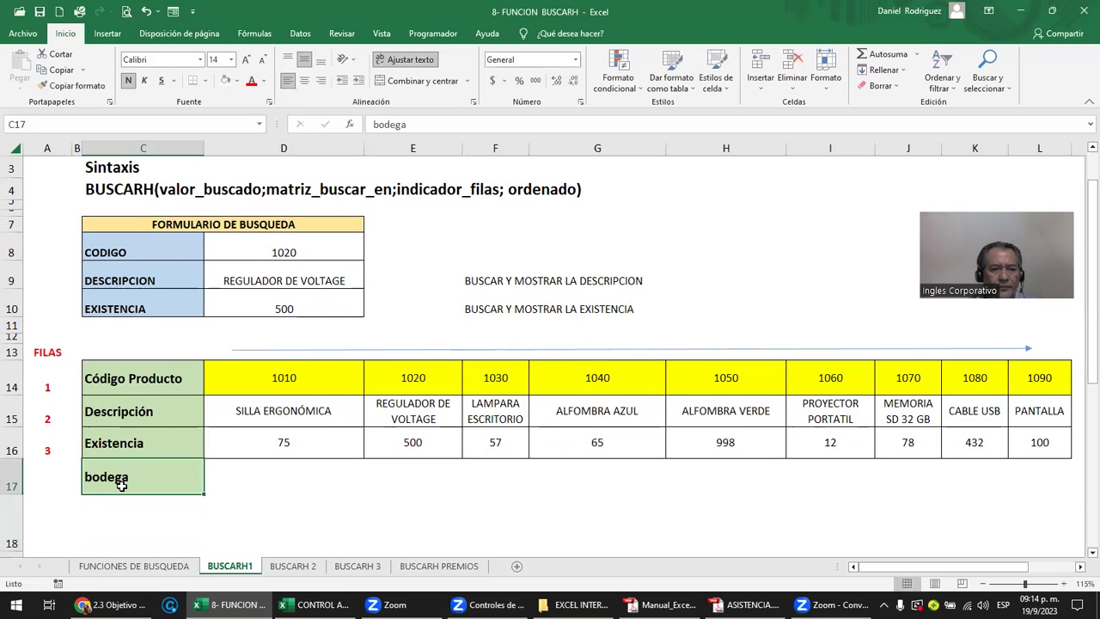
- Enter a in D17 and copy it across D17:H17 for products 1010–1050
type("a")
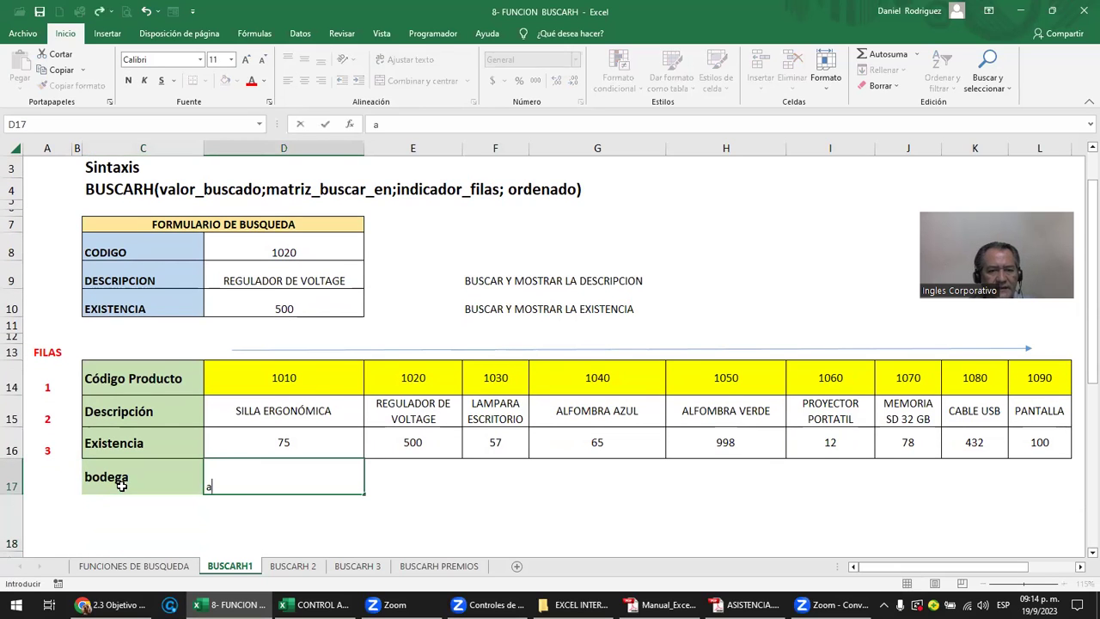
key("ctrl+c")
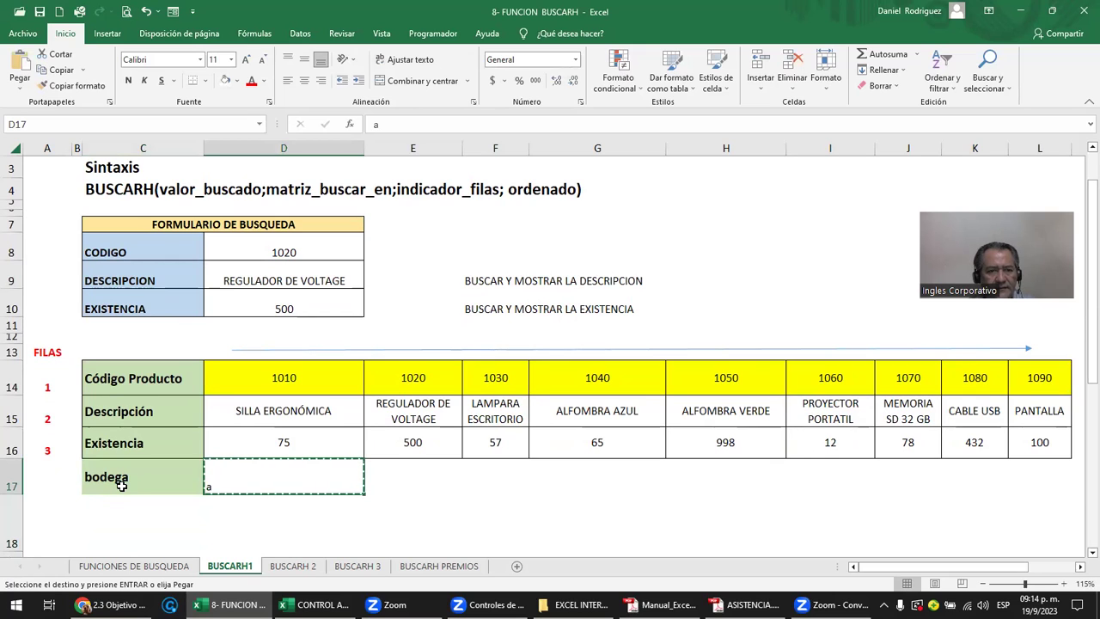
key("shift+Right")
key("shift+Right")
key("shift+Right")
key("shift+Right")
key("shift+Right")
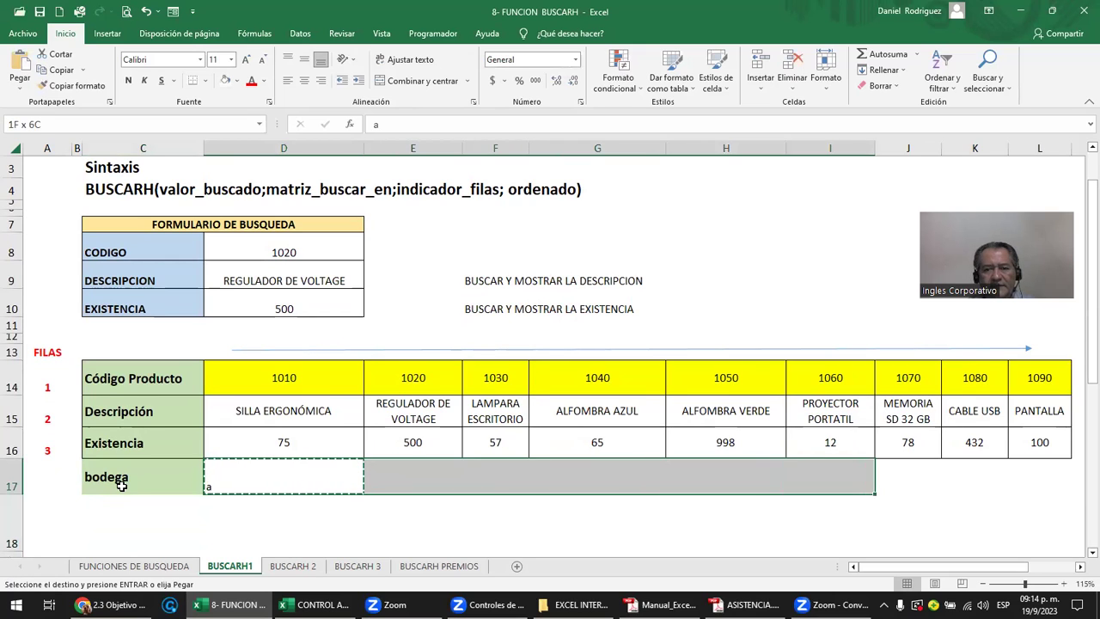
key("shift+Left")
key("Return")
- Fill I17:L17 with b for products 1060–1090
key("Right")
key("Right")
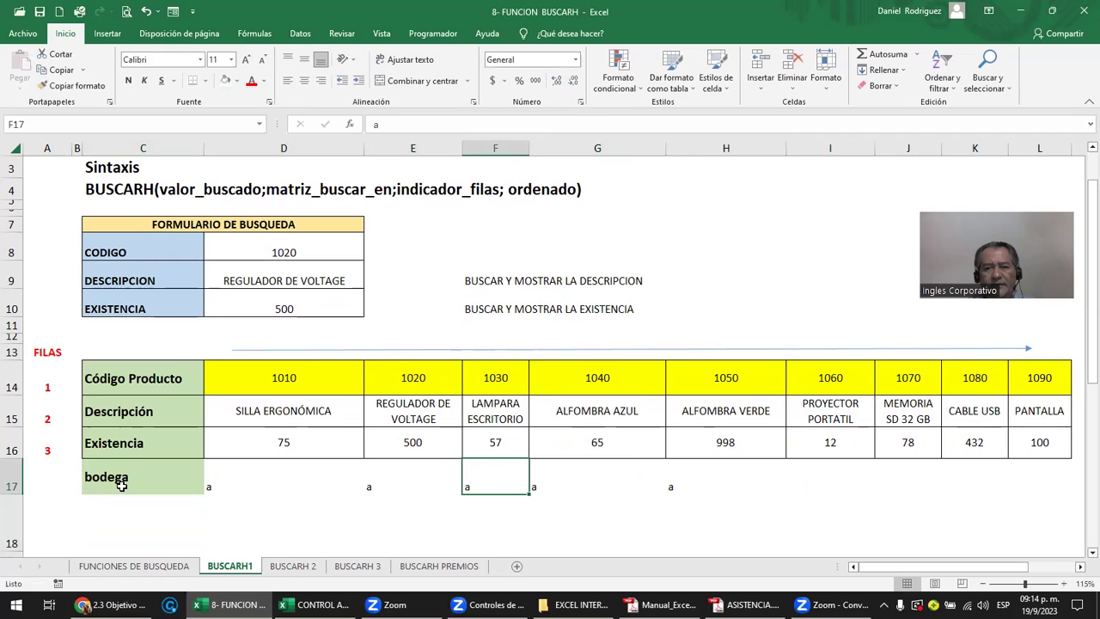
key("Right")
key("Right")
key("Right")
key("b")
key("Right")
key("b")
key("Right")
key("b")
key("Right")
type("b")
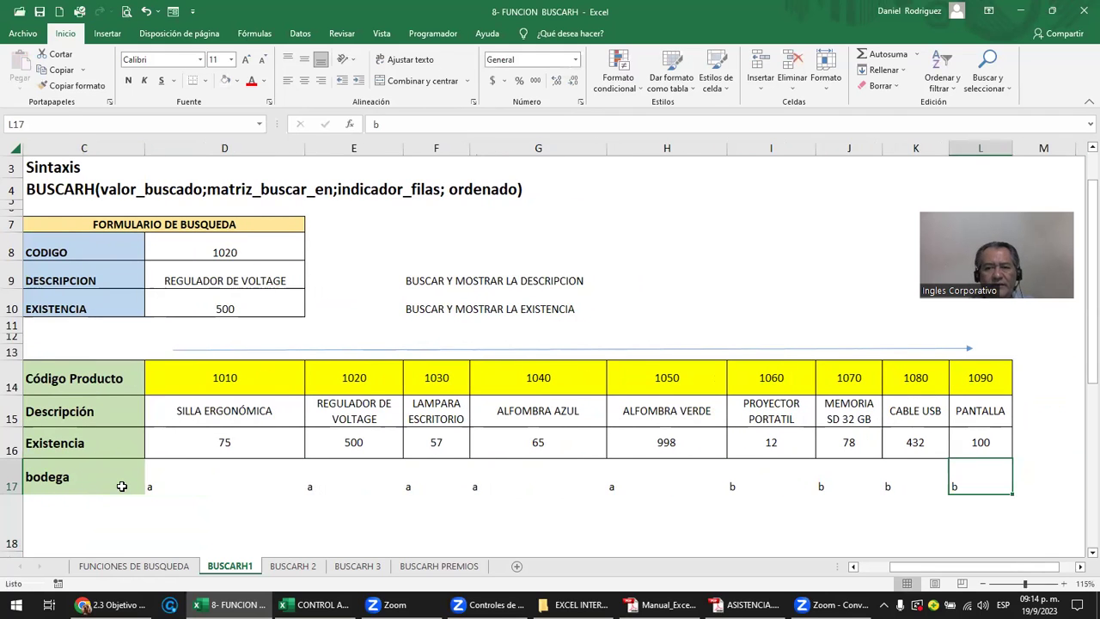
key("Up")
key("Up")
key("Up")
key("Right")
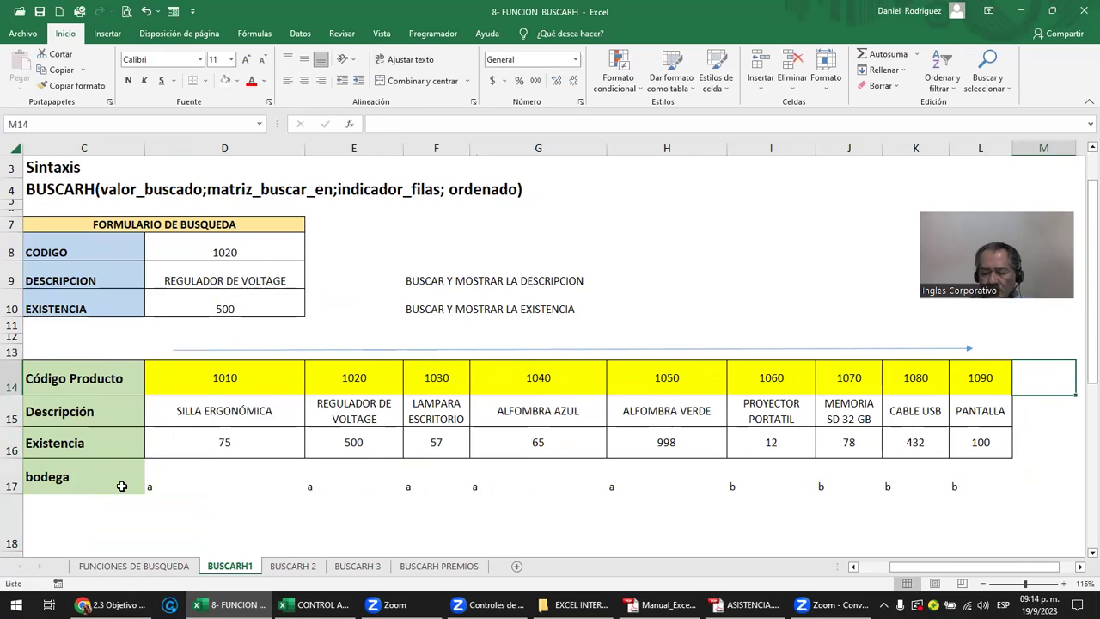
- Add product 1091 in column M with description x, stock 52 and bodega b
type("1091")
key("Return")
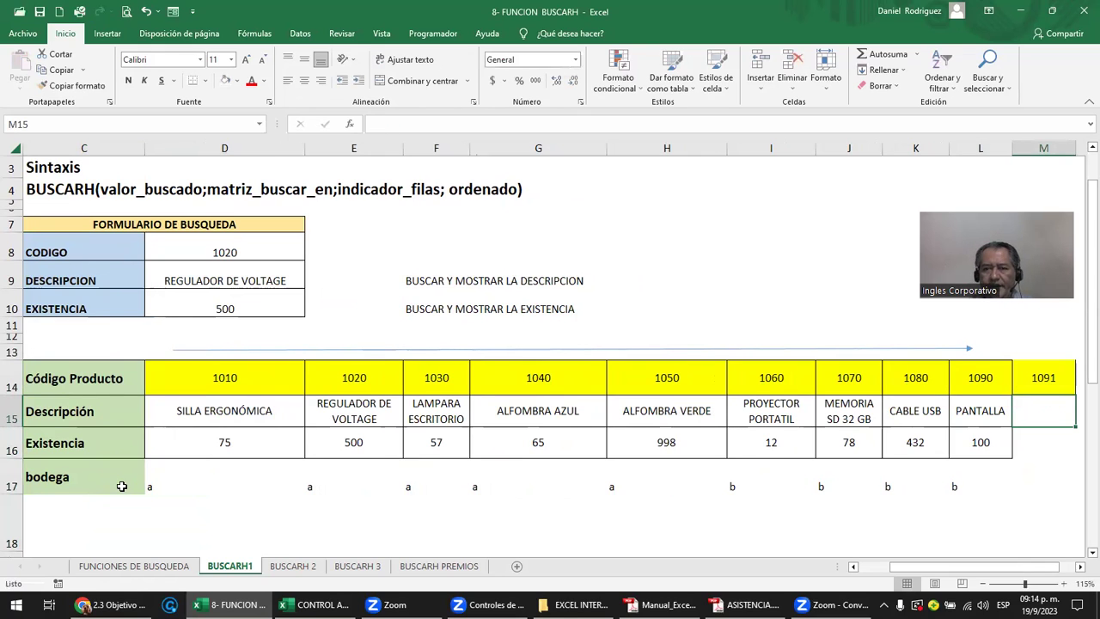
type("x")
key("Return")
type("52")
key("Return")
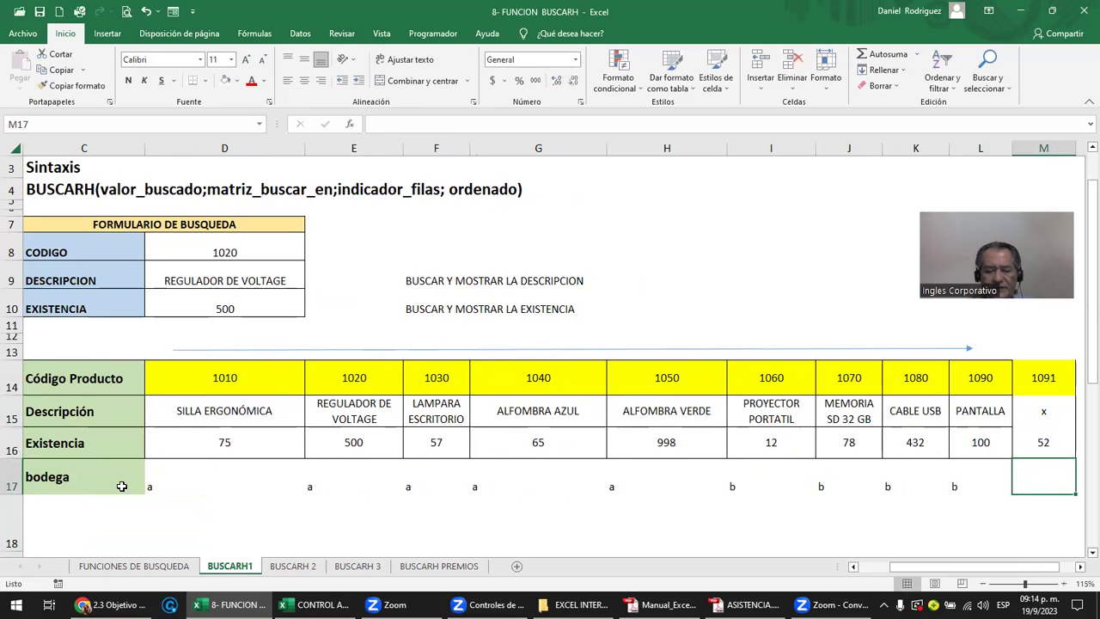
type("b")
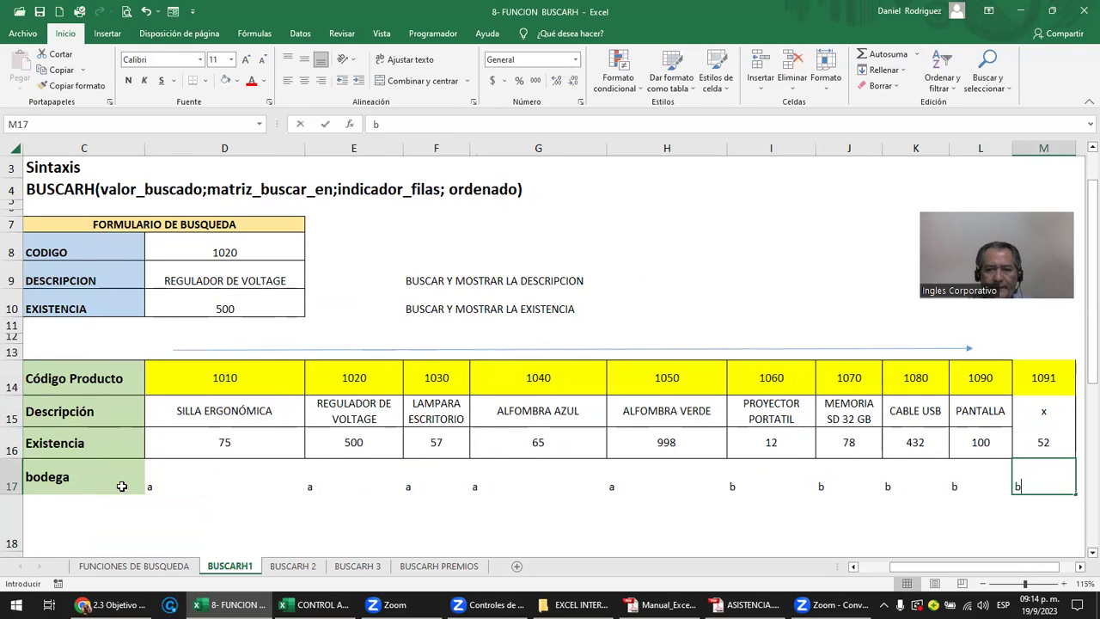
key("Left")
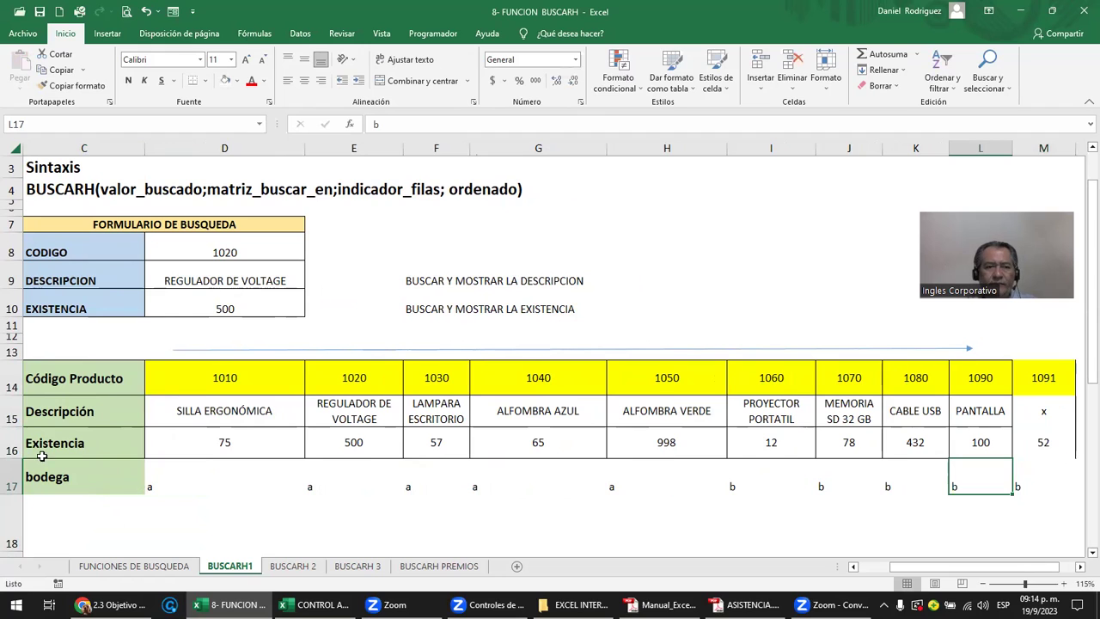
- Inspect D9's BUSCARH formula and the CODIGO value 1020 in D8
left_click(227, 279)
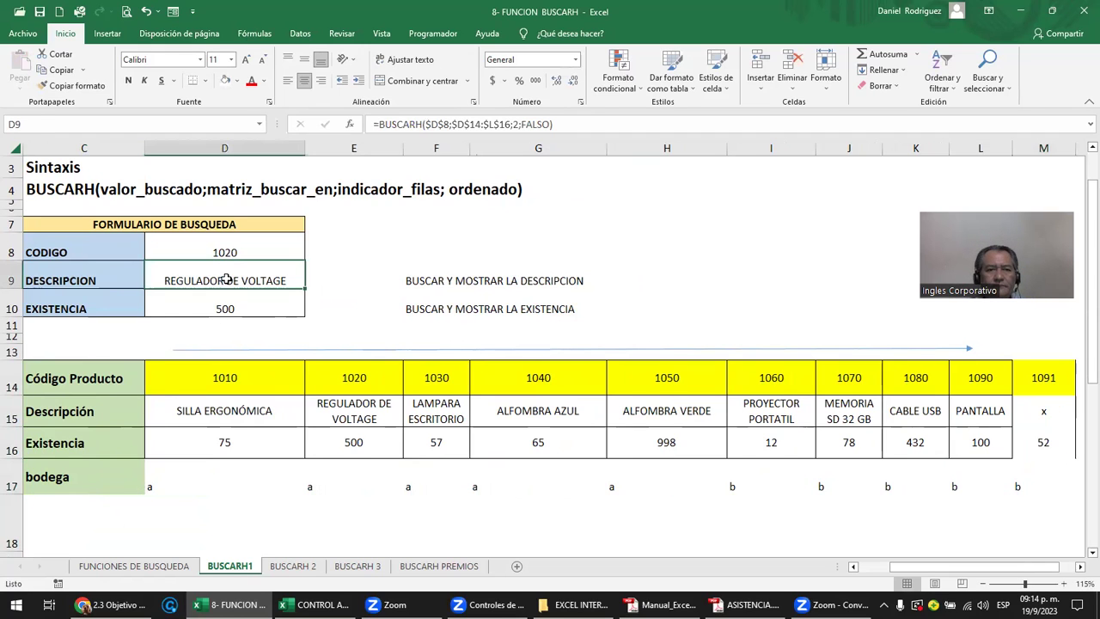
double_click(227, 279)
key("Escape")
left_click(235, 252)
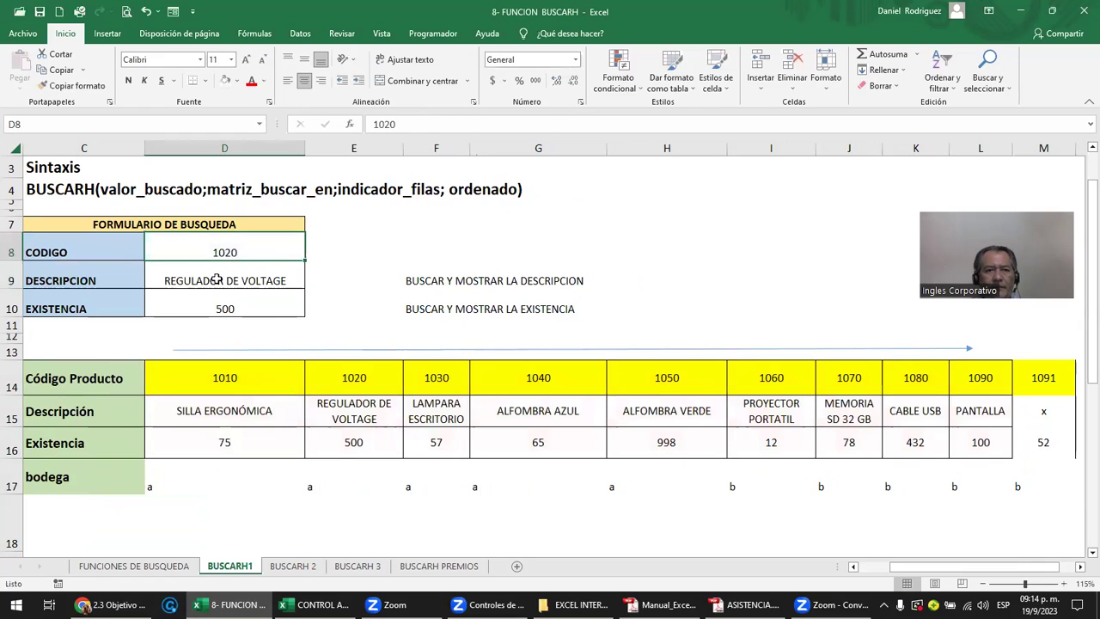
left_click(217, 284)
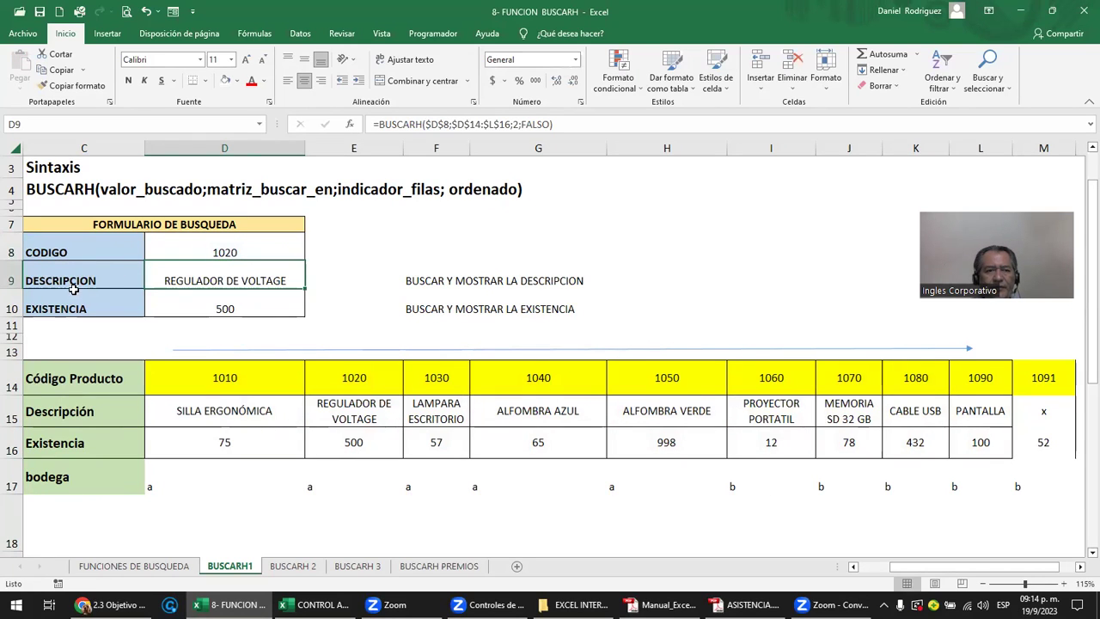
- Change the end of D9's lookup range to column M, row 17
double_click(197, 277)
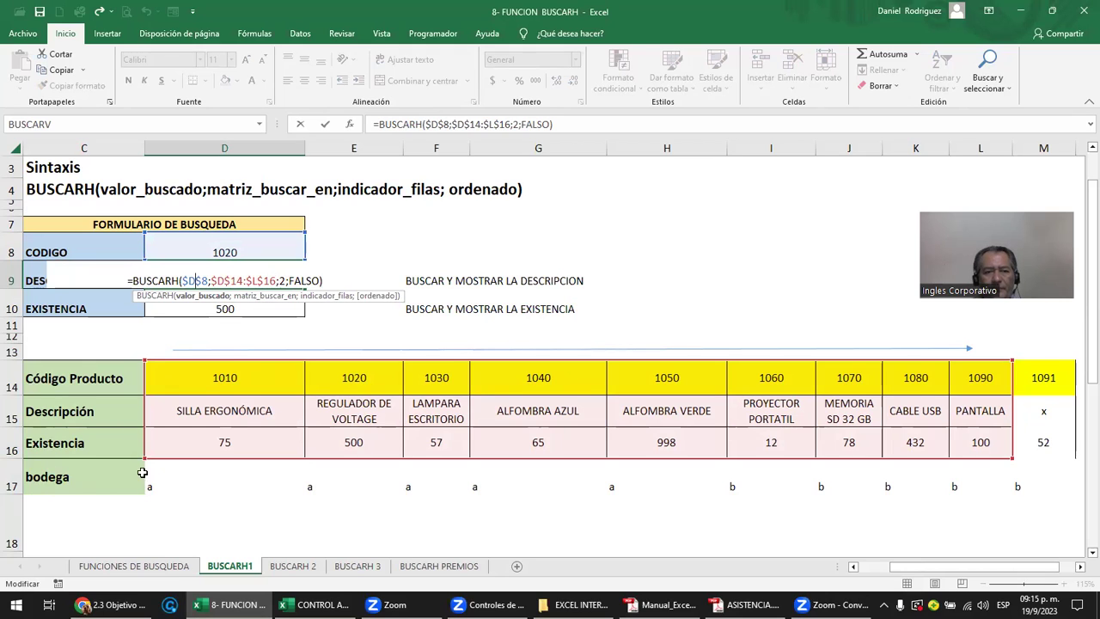
left_click(275, 281)
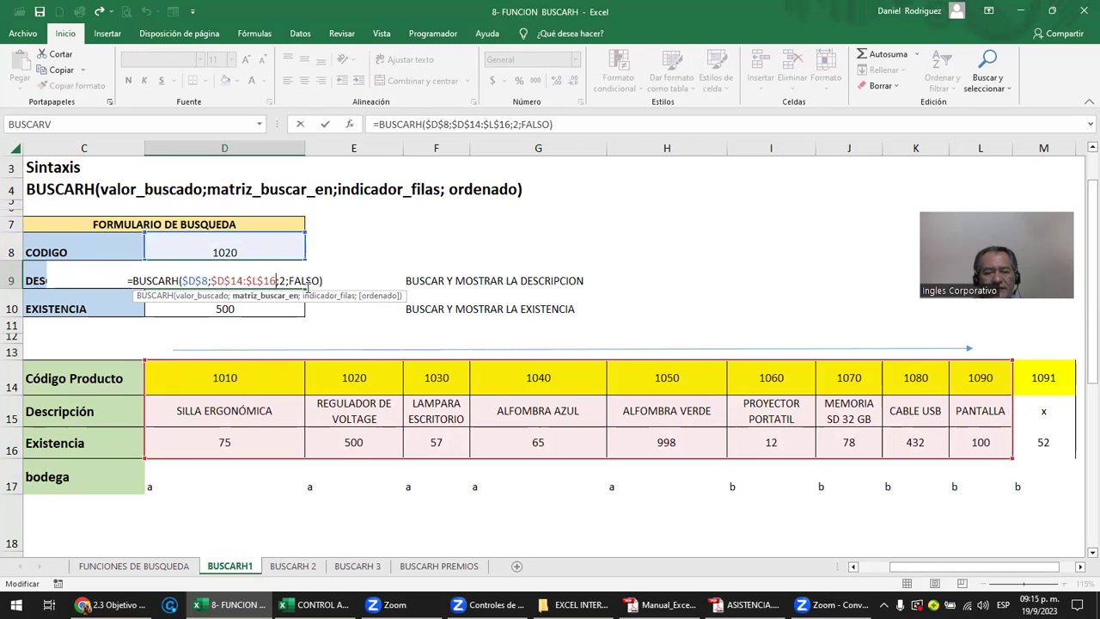
key("BackSpace")
type("7")
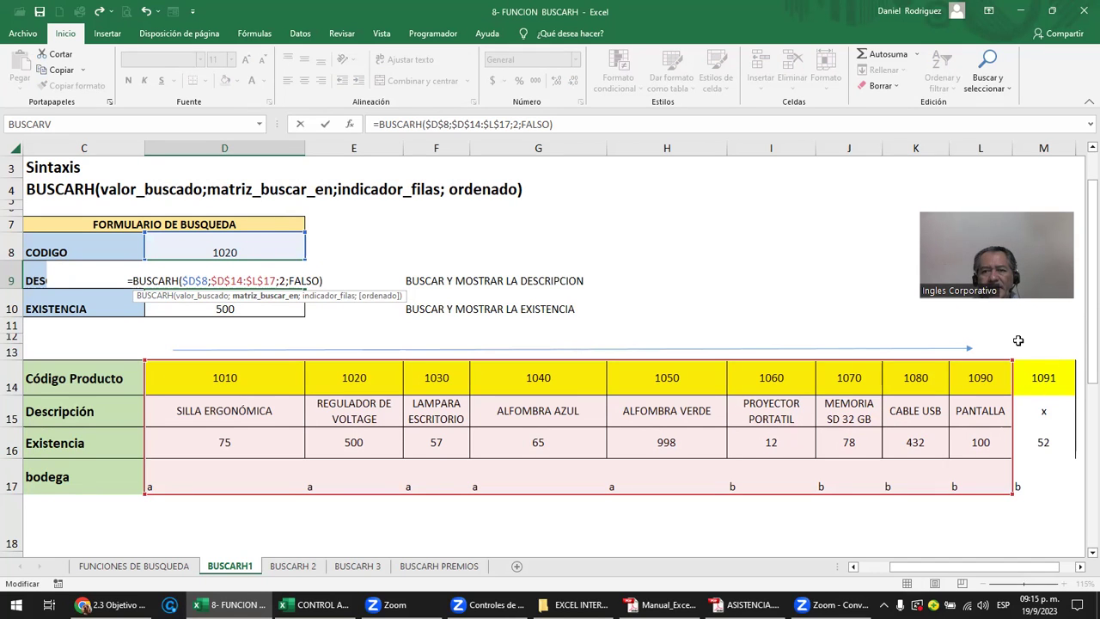
left_click(980, 146)
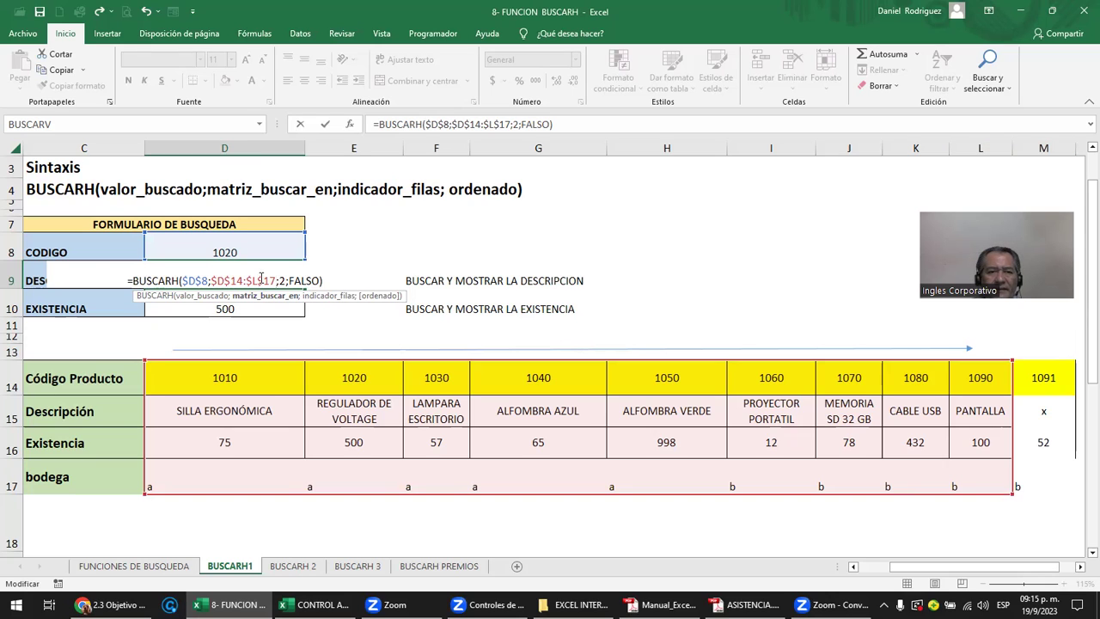
key("BackSpace")
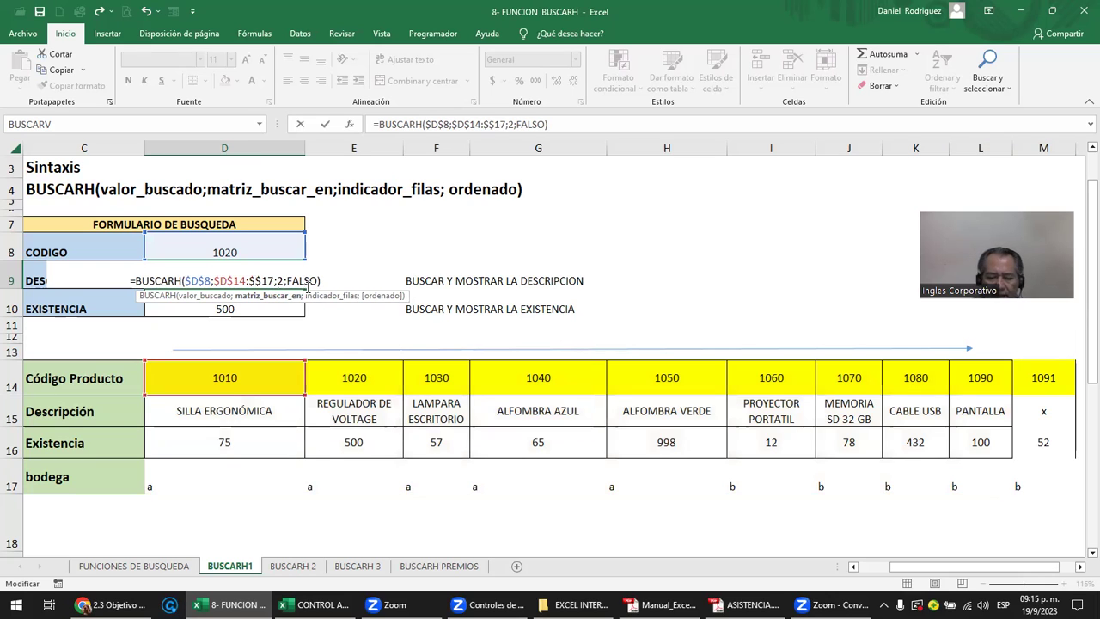
type("m")
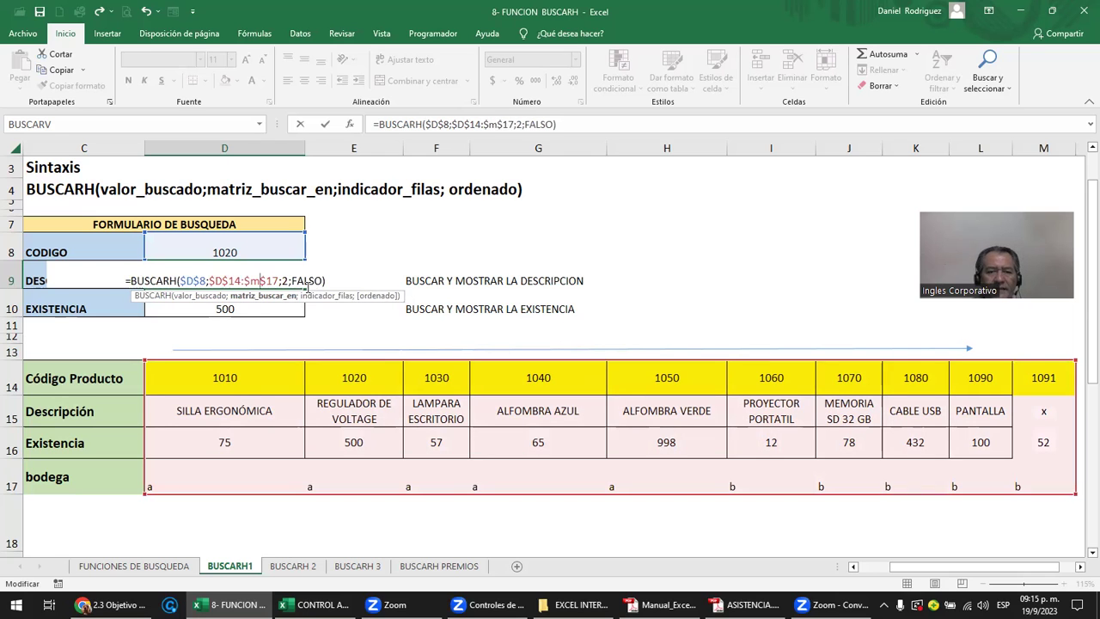
key("Return")
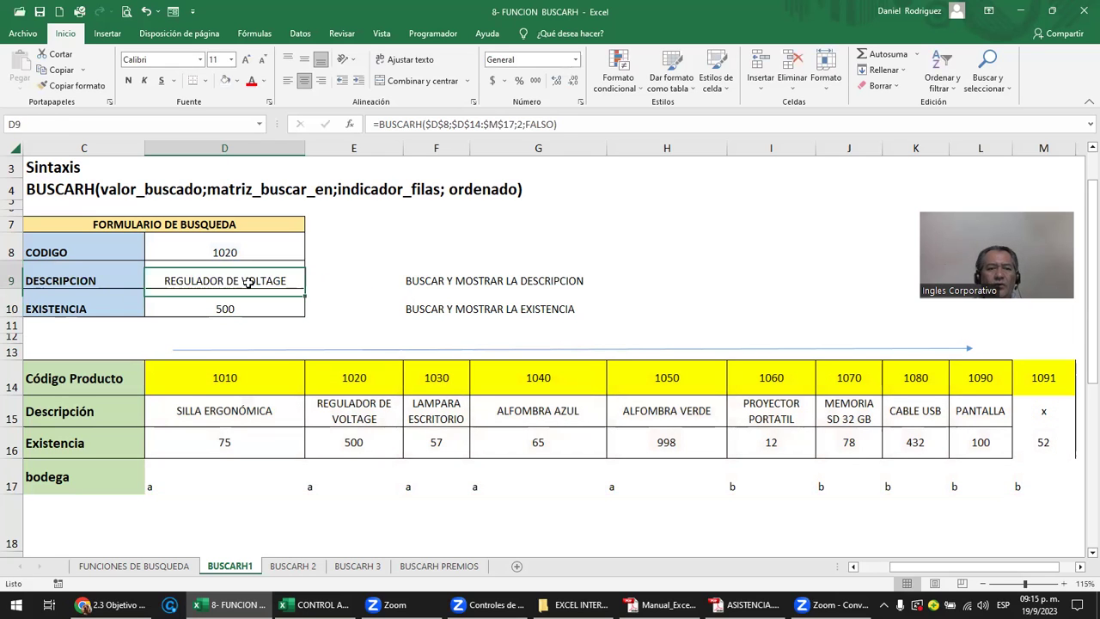
- Reselect D14:M17 as D9's lookup table and make it absolute ($D$14:$M$17)
double_click(249, 282)
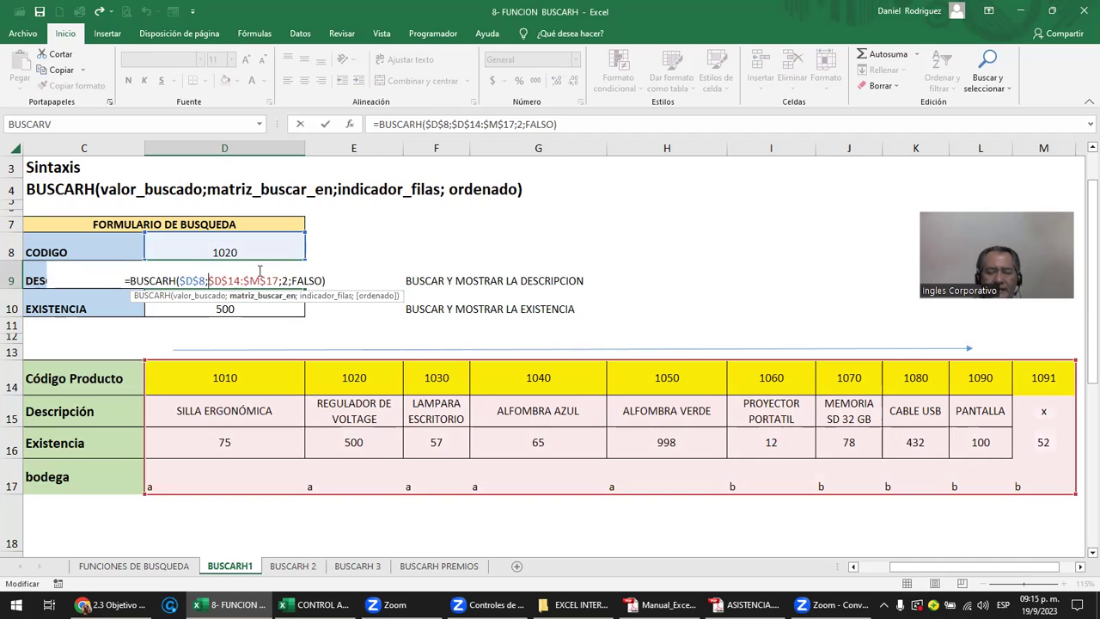
key("BackSpace")
key("BackSpace")
key("BackSpace")
key("Delete")
key("Delete")
key("Delete")
key("Delete")
left_click_drag(218, 375, 1027, 487)
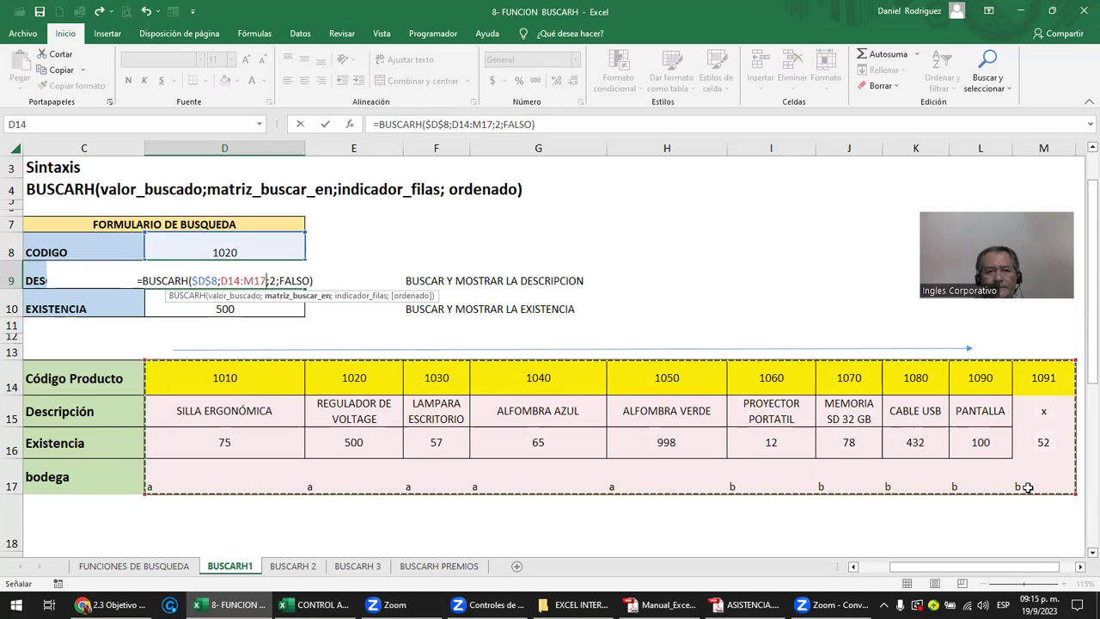
key("F4")
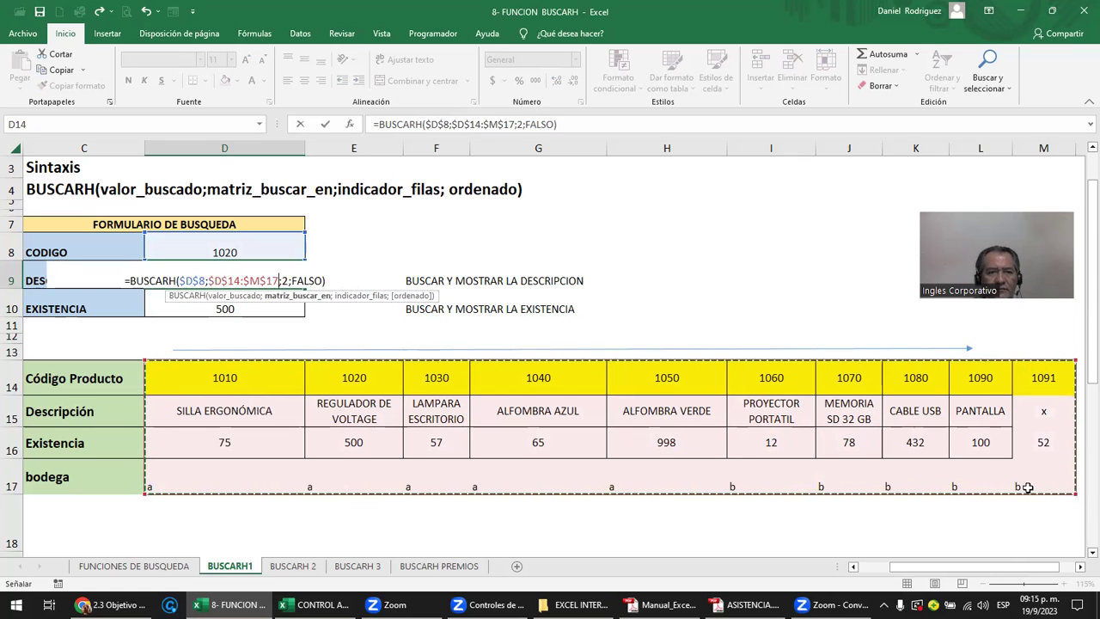
key("Return")
key("F2")
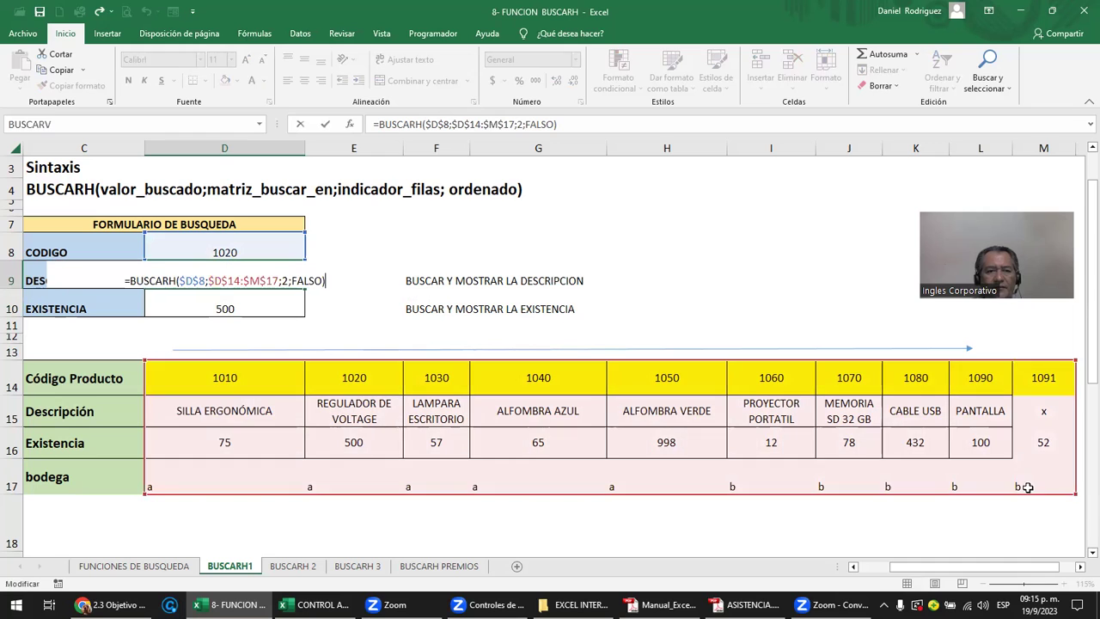
key("Escape")
- Add the label bodega in C11 and copy the description lookup into D10:D11
left_click(78, 328)
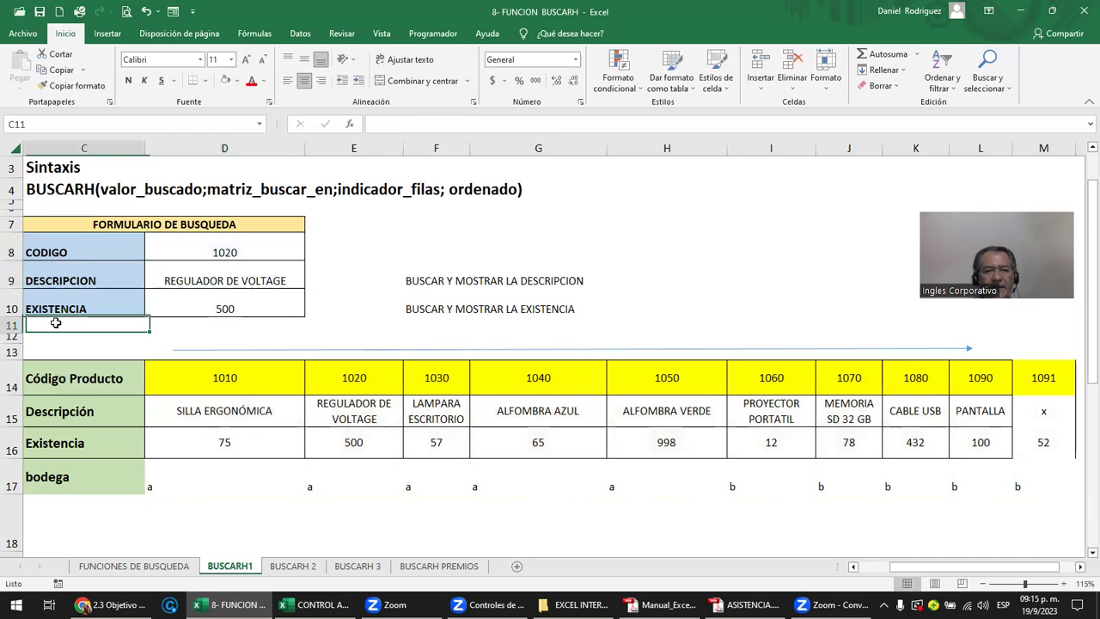
type("b")
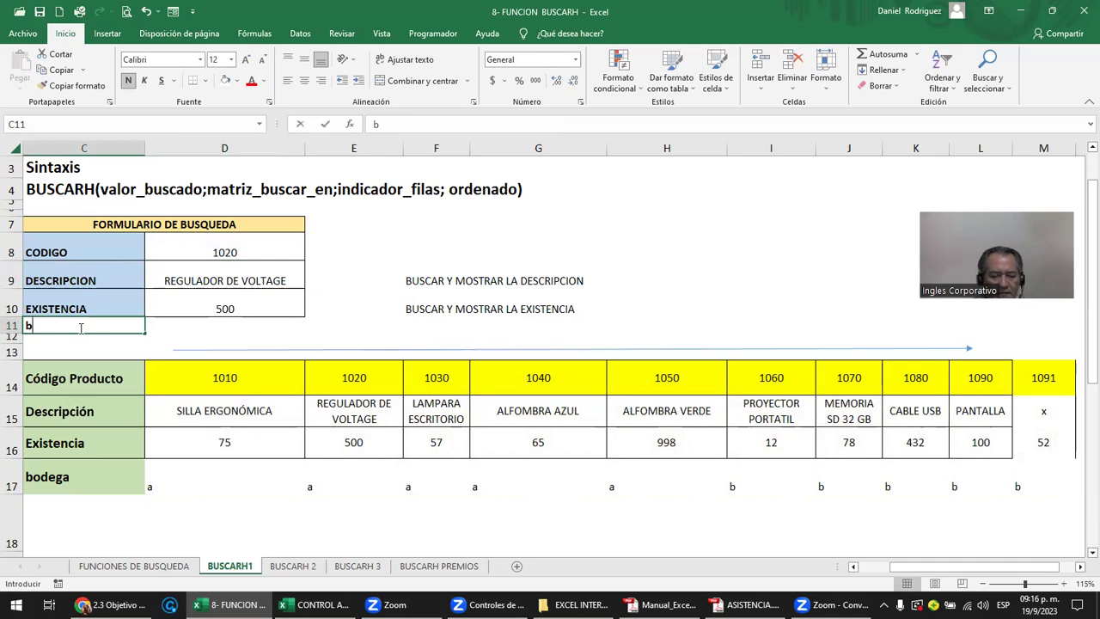
type("odega")
key("Tab")
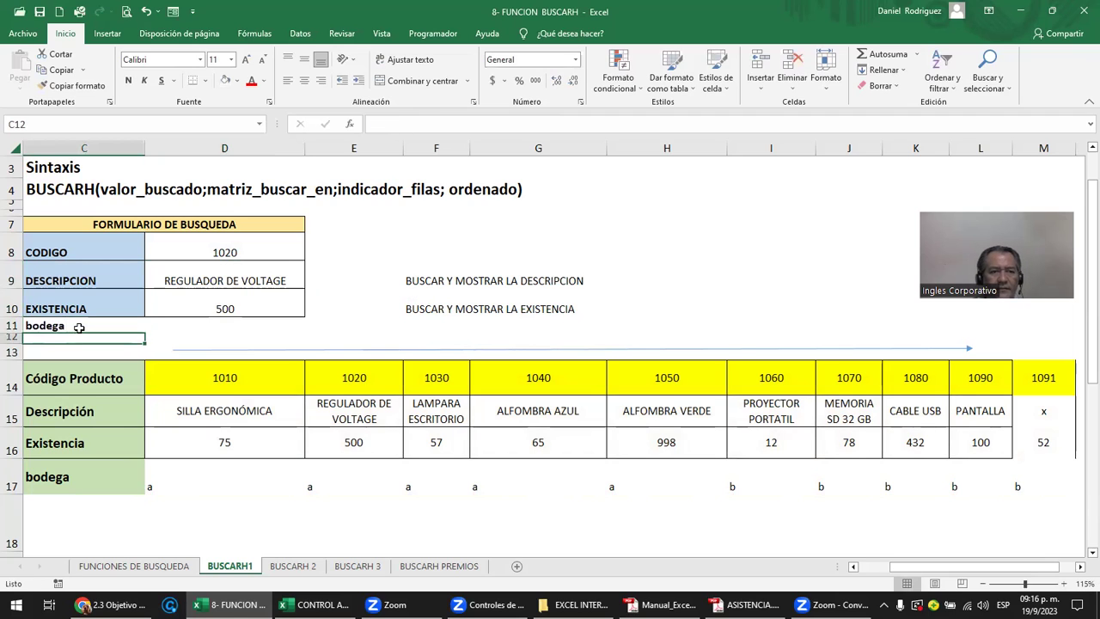
key("Up")
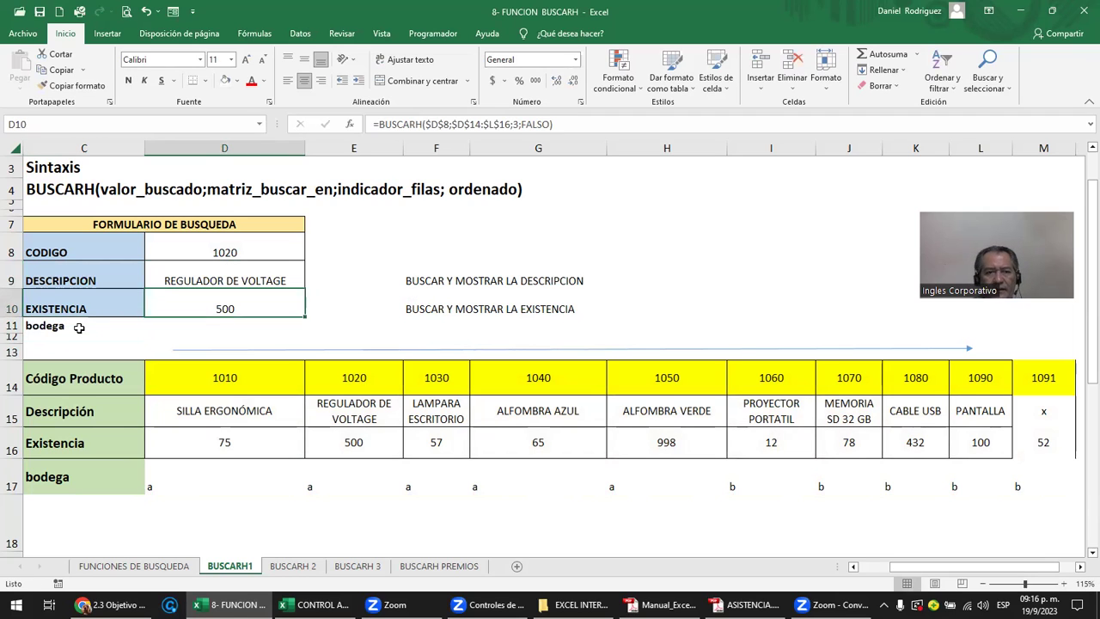
key("shift+Up")
key("ctrl+c")
key("shift+Down")
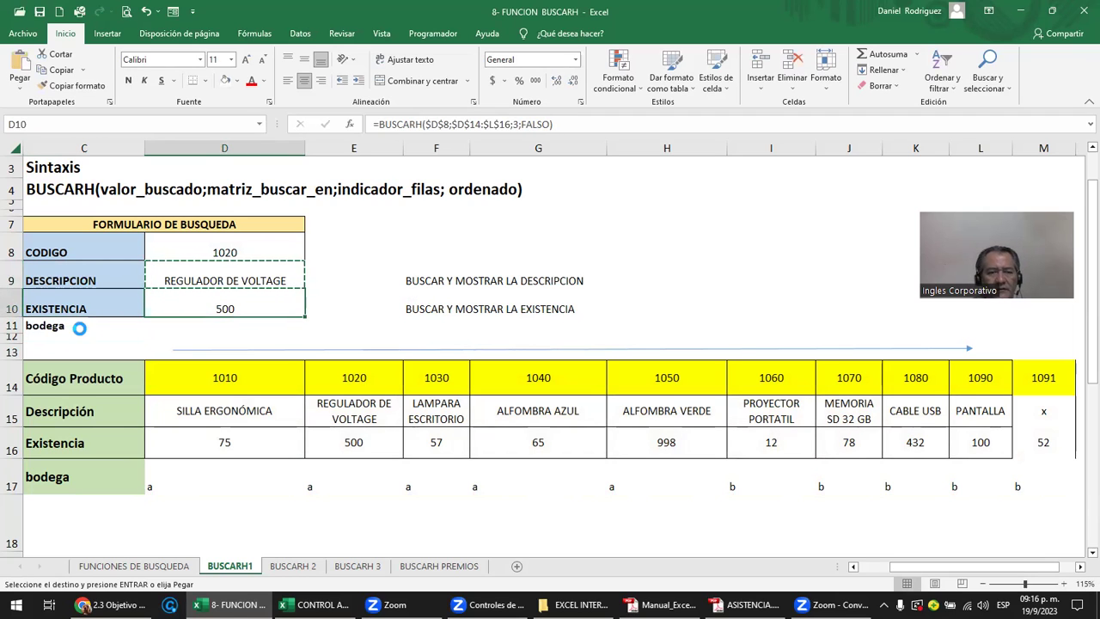
key("Return")
key("Down")
key("ctrl+d")
- Change the EXISTENCIA lookup's row index to 3 so it returns 500
key("Up")
key("Up")
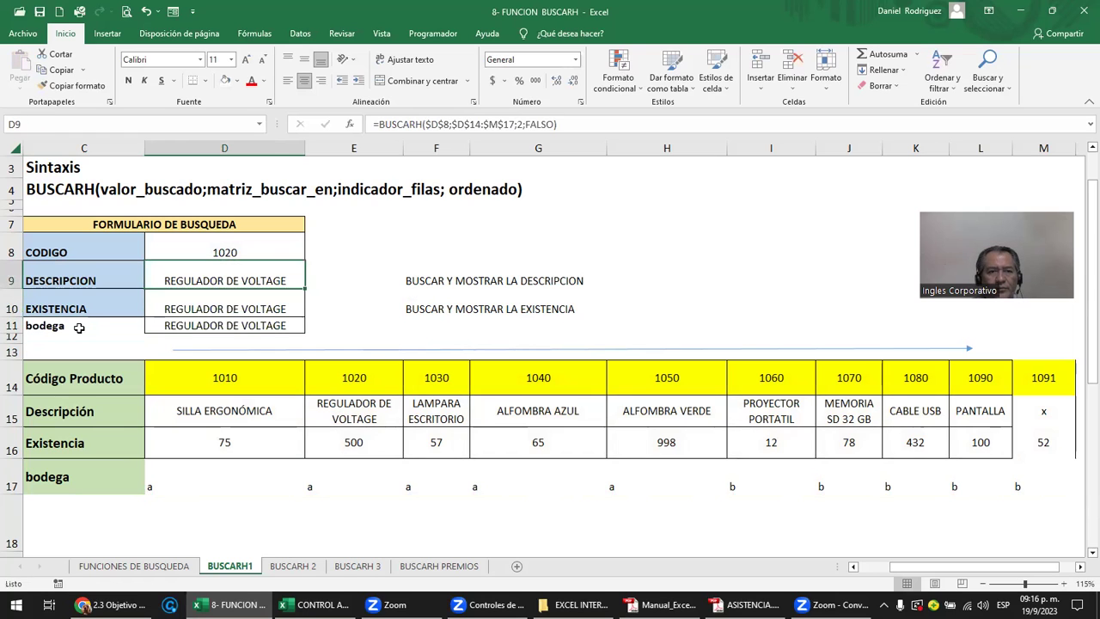
key("F2")
key("Left")
key("Left")
key("Left")
key("Left")
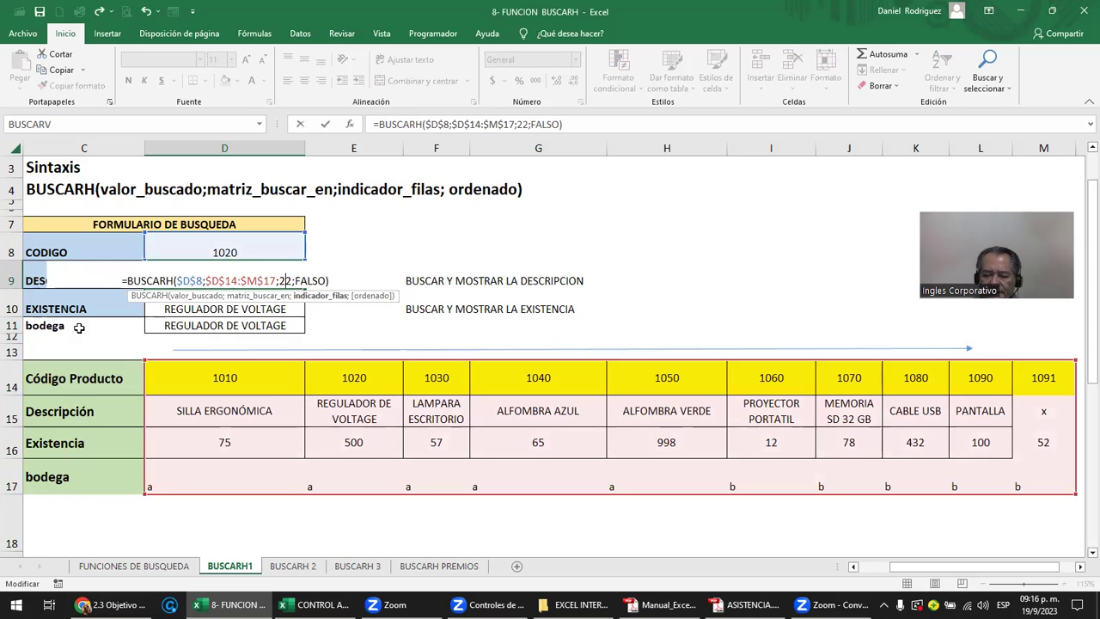
key("Return")
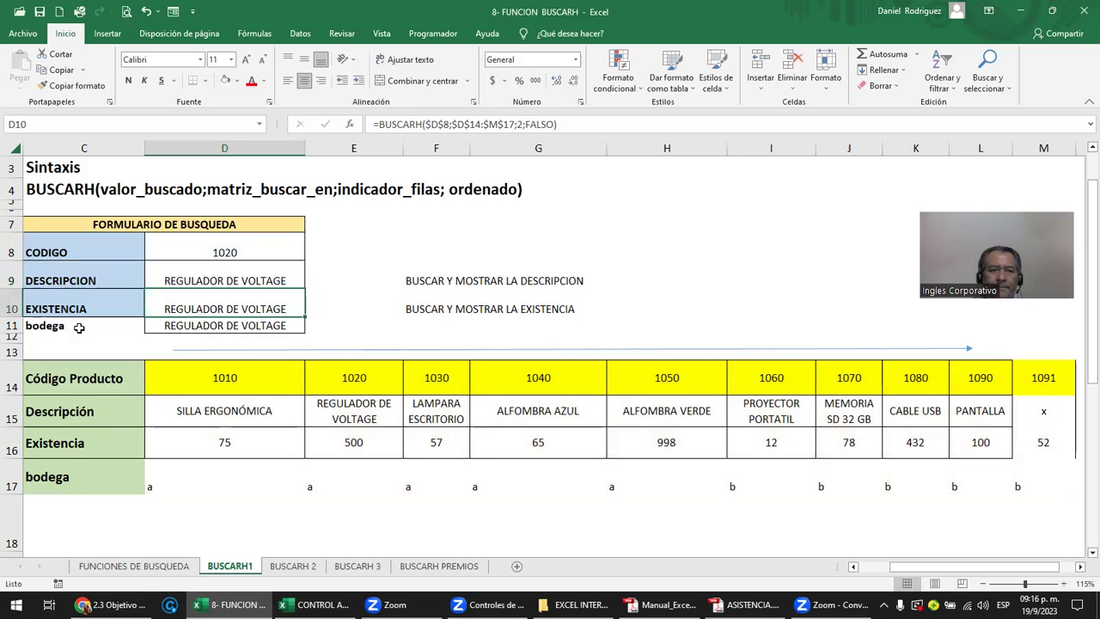
key("F2")
key("Left")
key("Left")
key("Left")
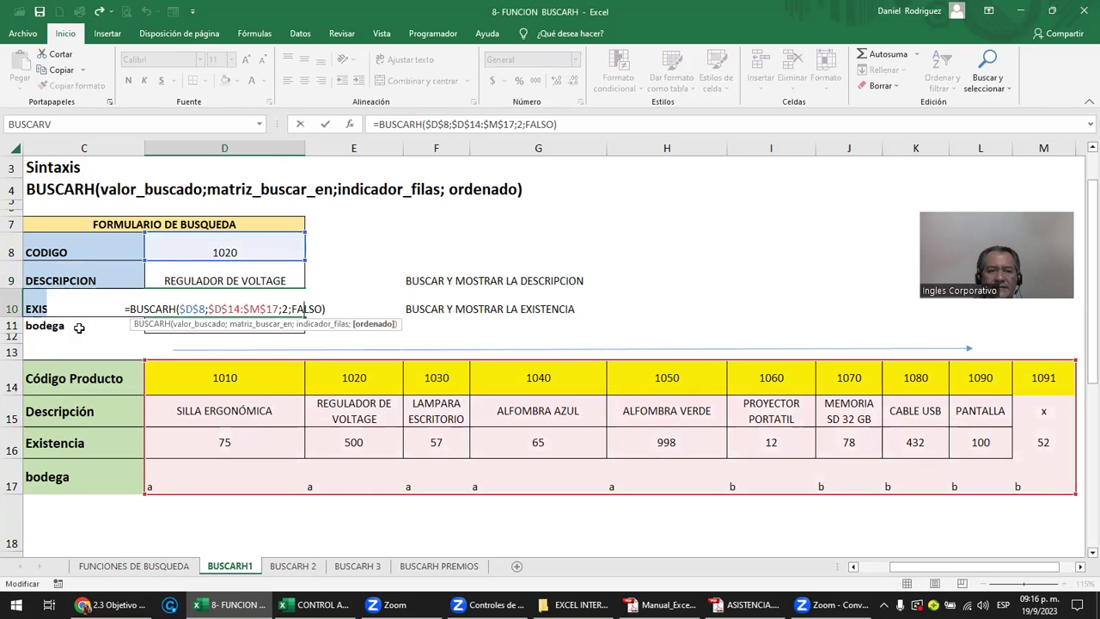
key("BackSpace")
type("3")
key("ctrl+Return")
- Set the bodega lookup in D11 to row index 4 so it returns a
key("Down")
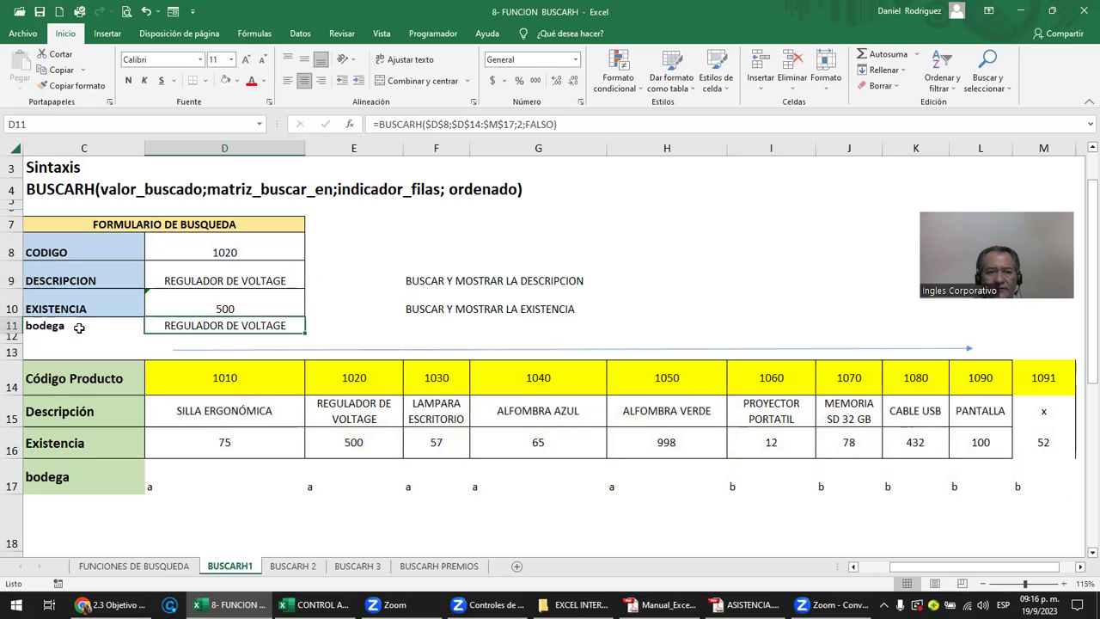
key("F2")
key("Left")
key("Left")
key("Left")
key("Left")
key("Left")
key("Left")
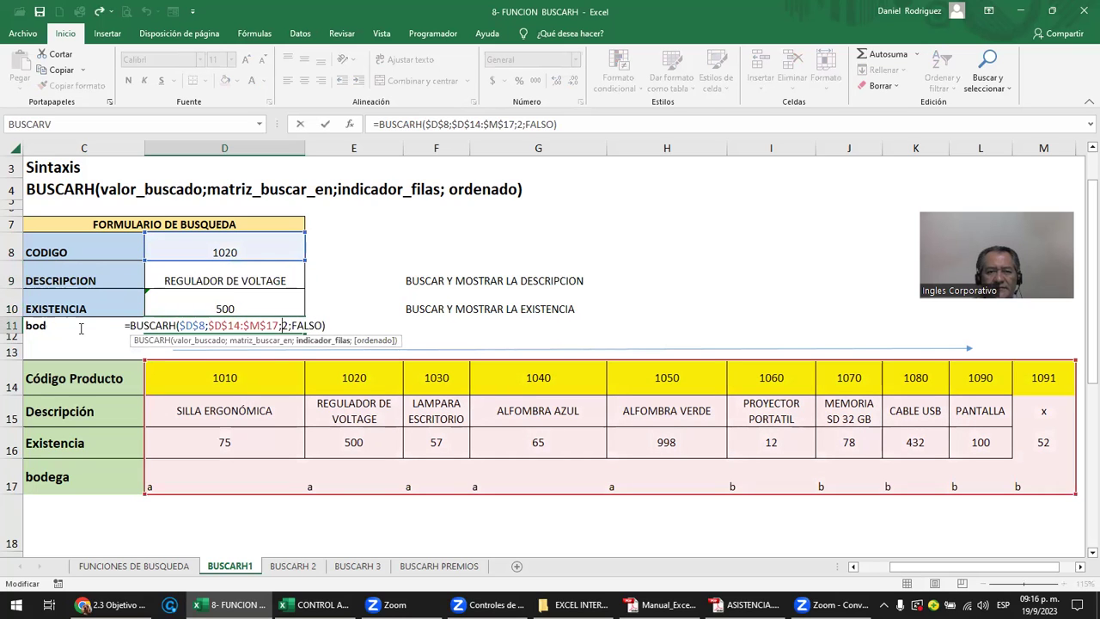
key("BackSpace")
type("4")
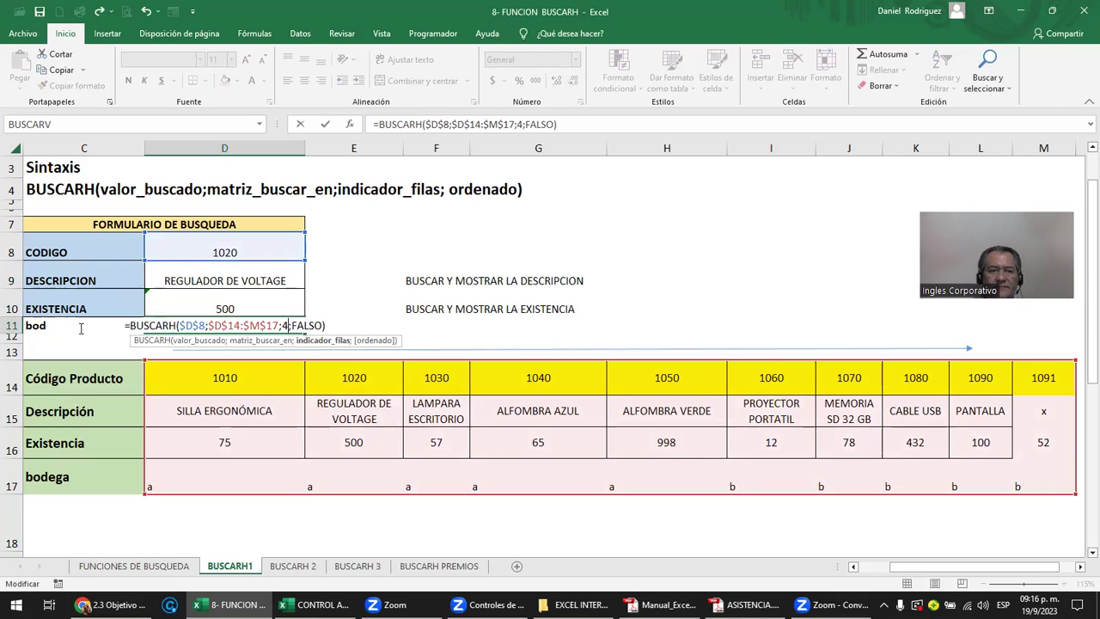
key("Return")
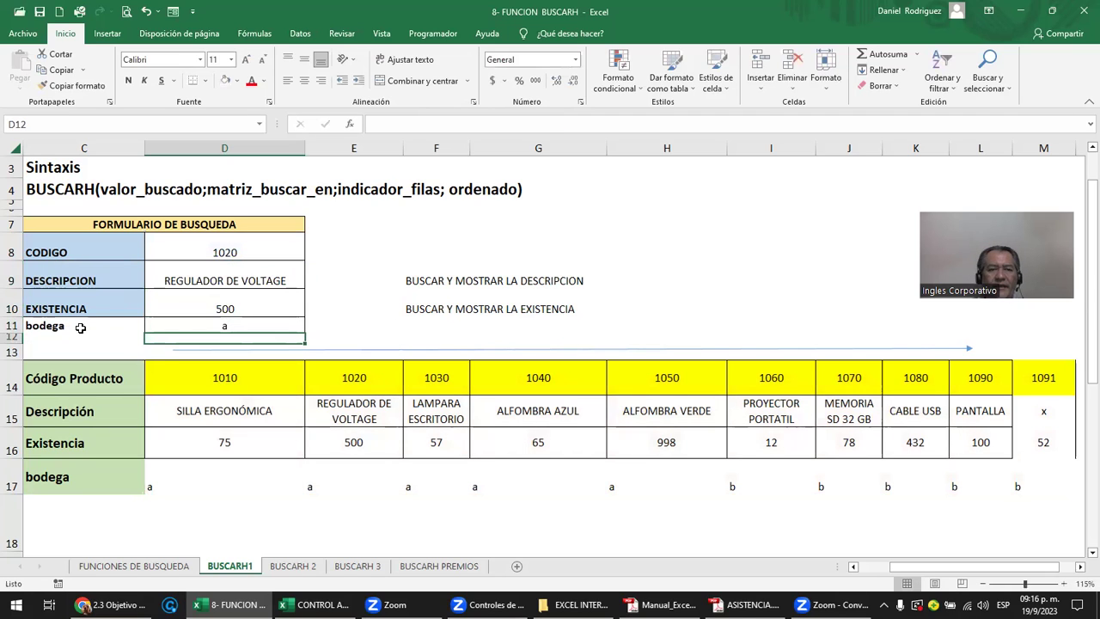
- Test search code 1010 and capitalise the first product's warehouse letter to A
left_click(220, 481)
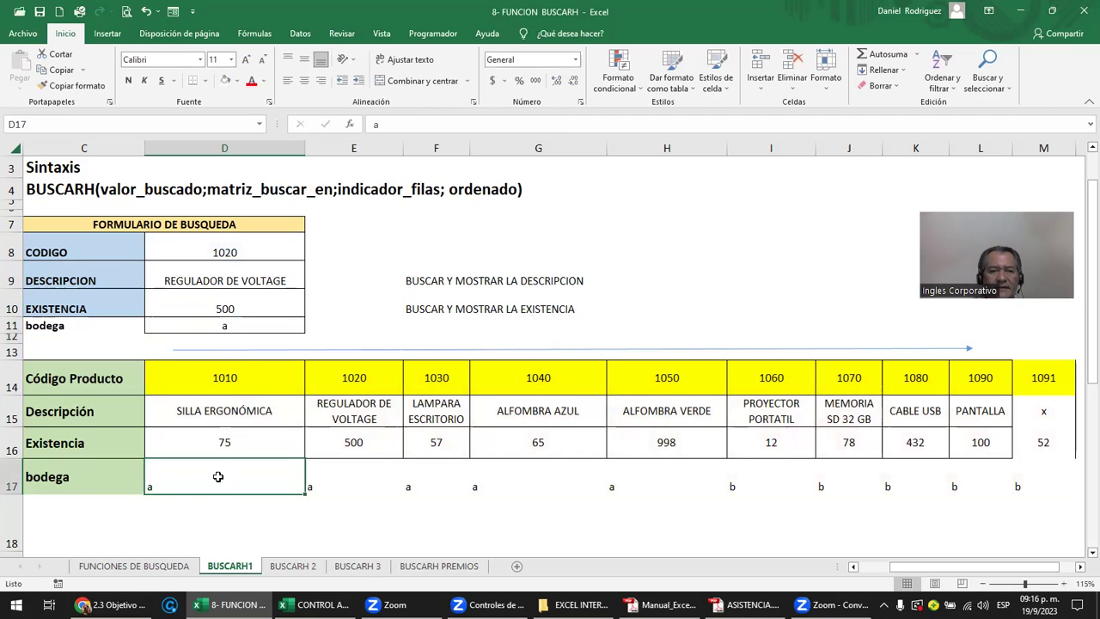
left_click(243, 263)
type("1010")
key("Return")
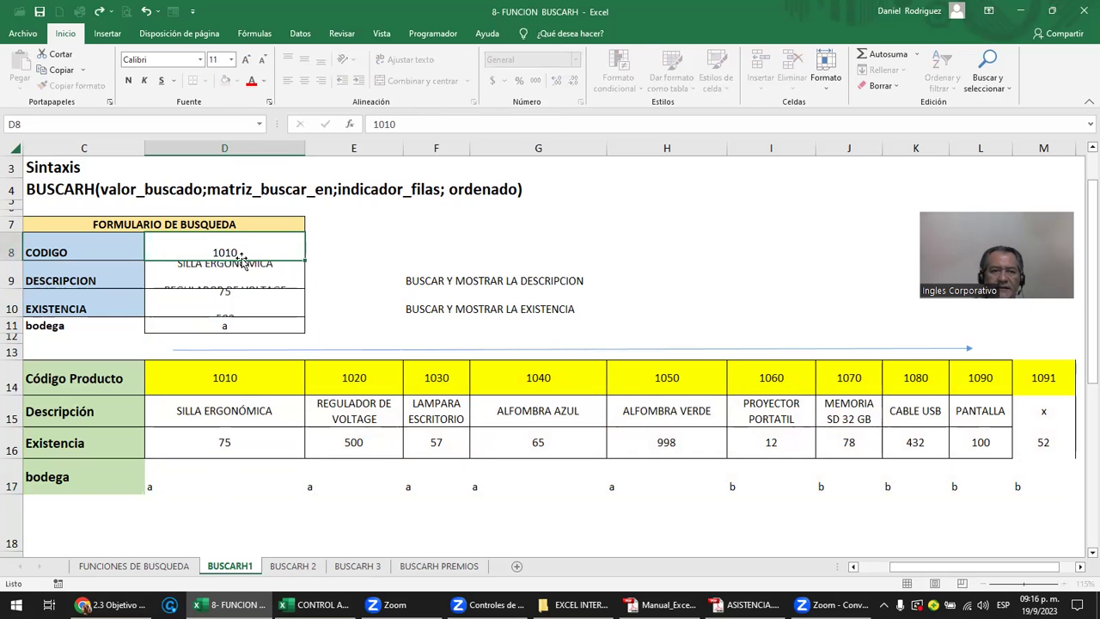
left_click(231, 381)
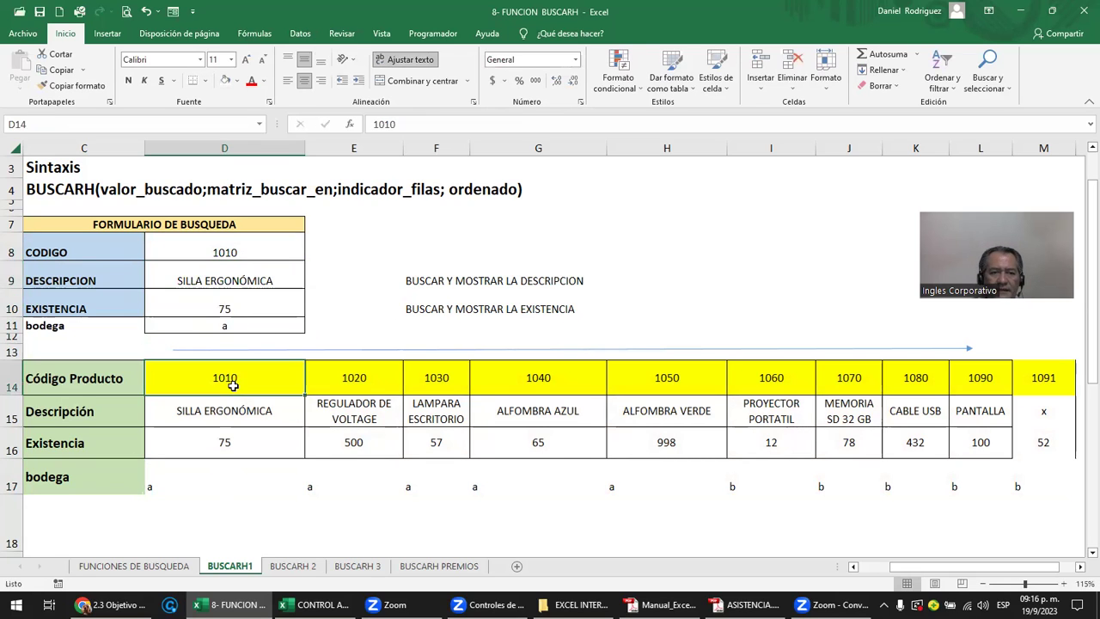
left_click(233, 412)
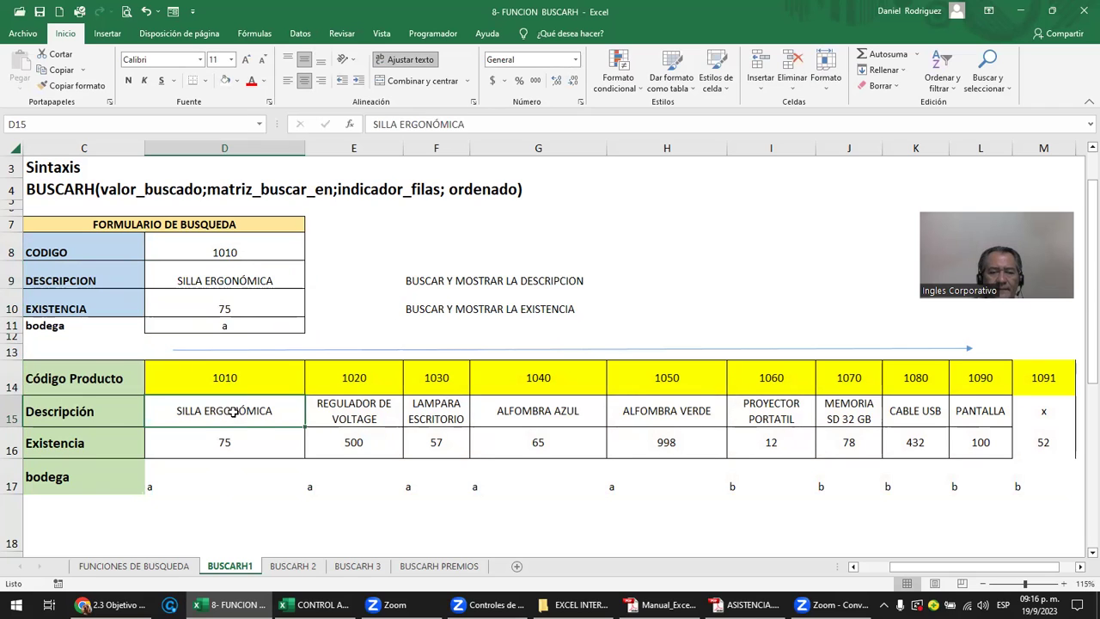
left_click(246, 445)
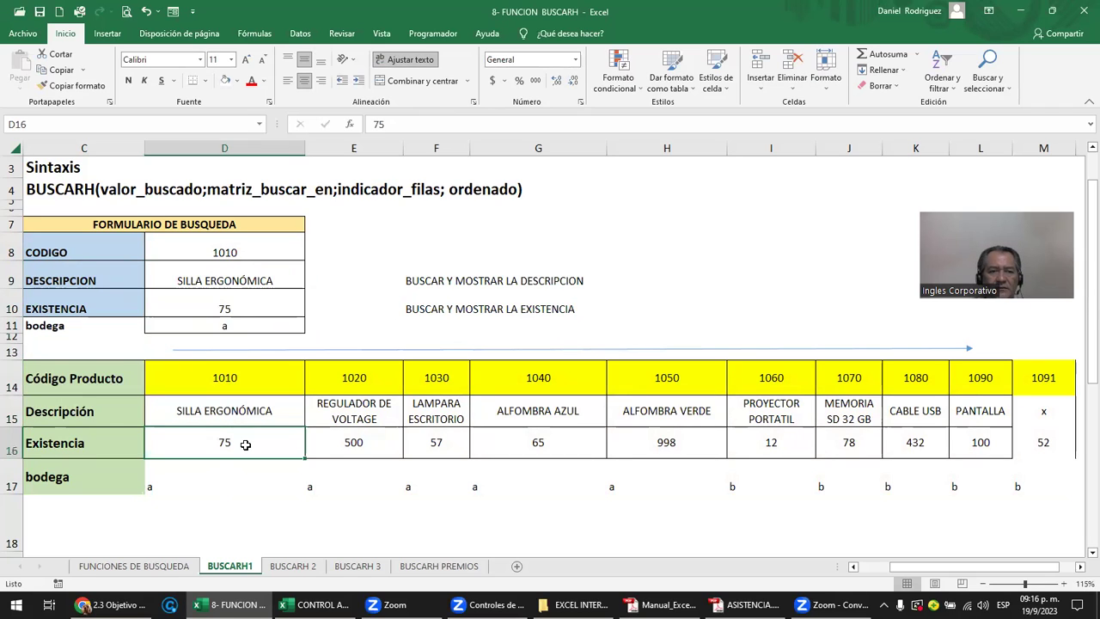
left_click(219, 480)
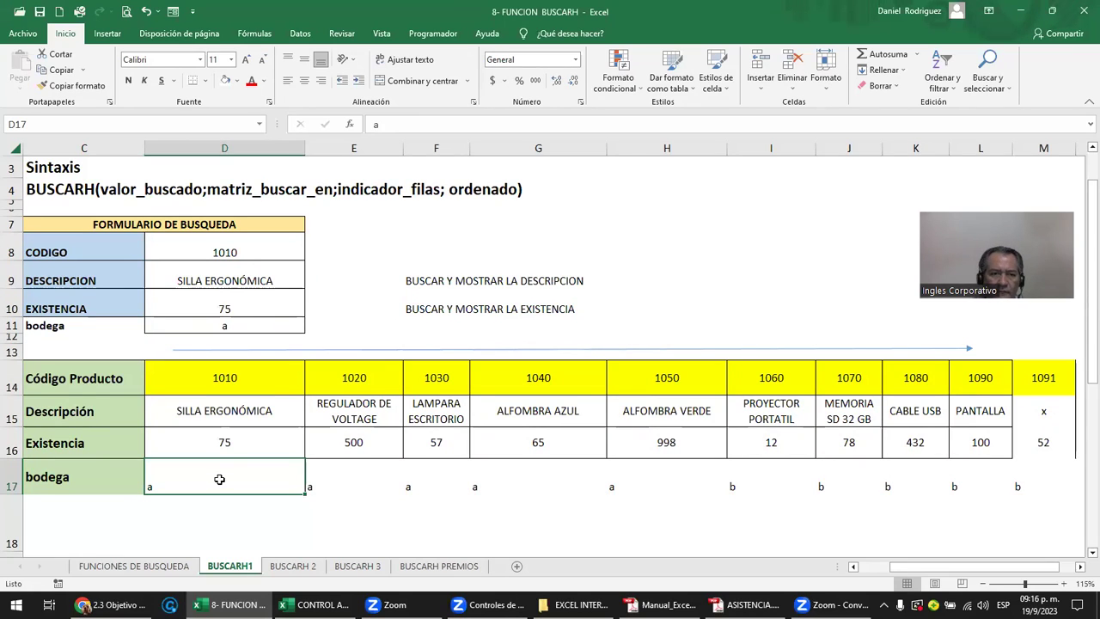
type("A")
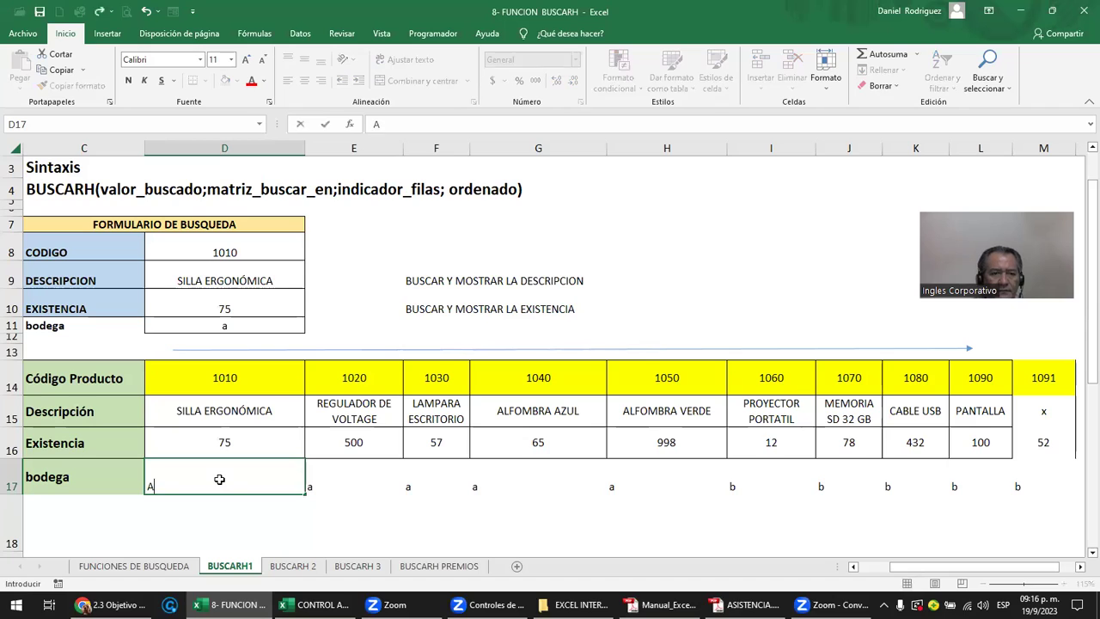
key("ctrl+Return")
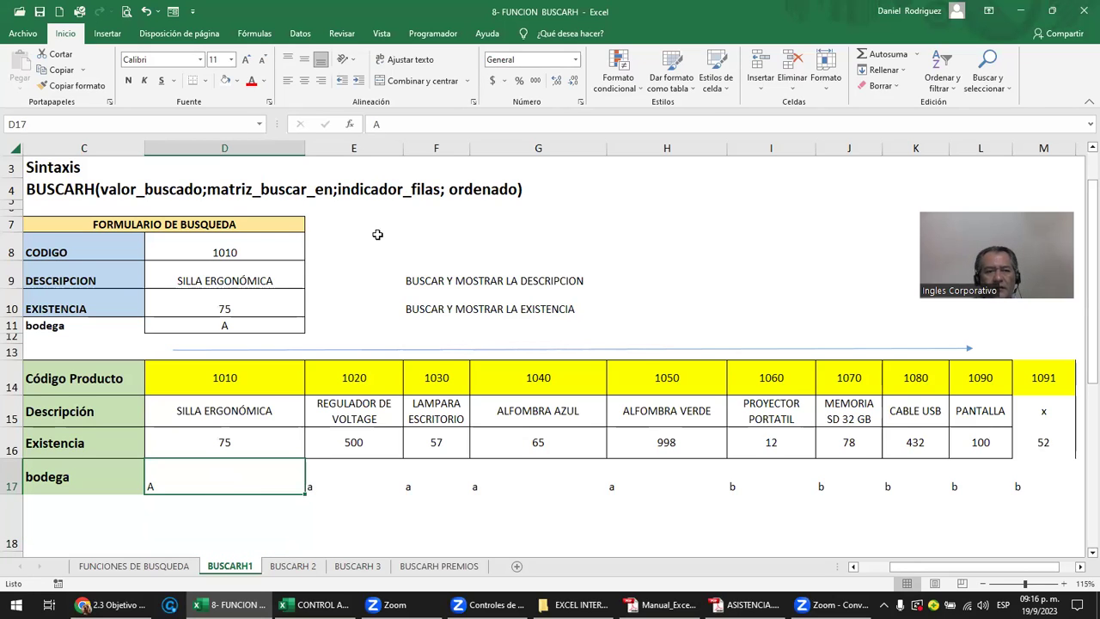
- Search code 1091 and capitalise its description to X and bodega to B
left_click(256, 246)
type("9")
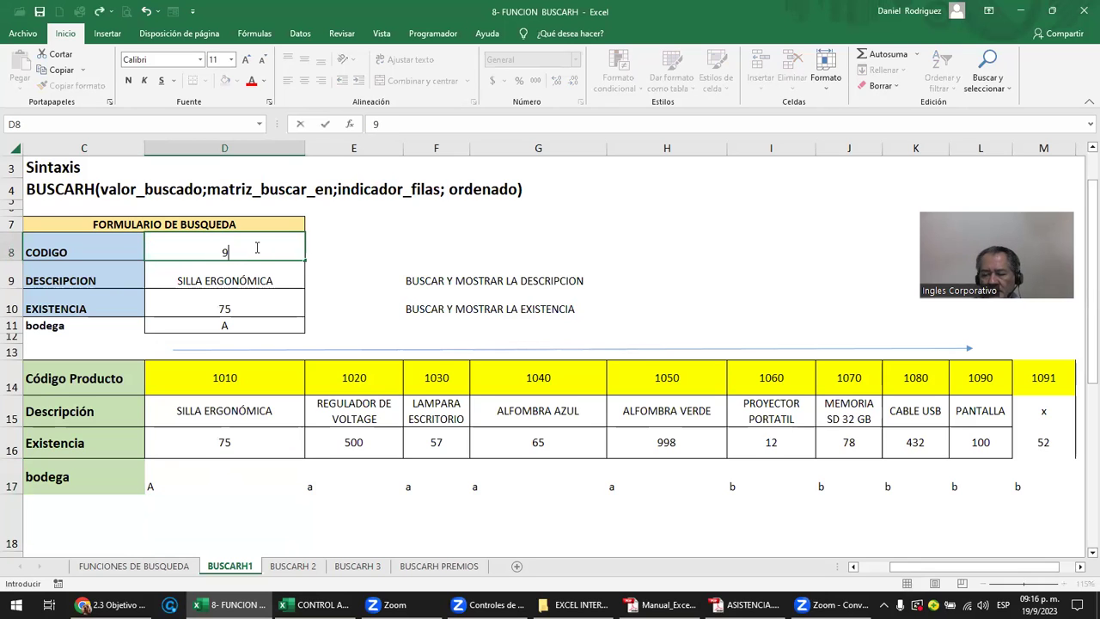
type("1091")
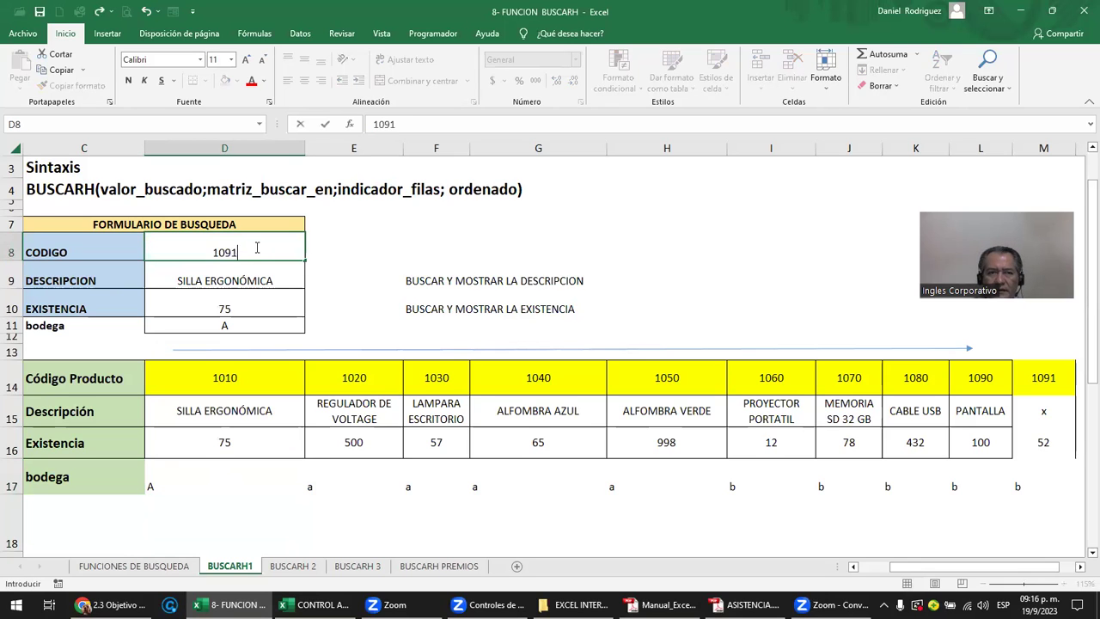
key("Return")
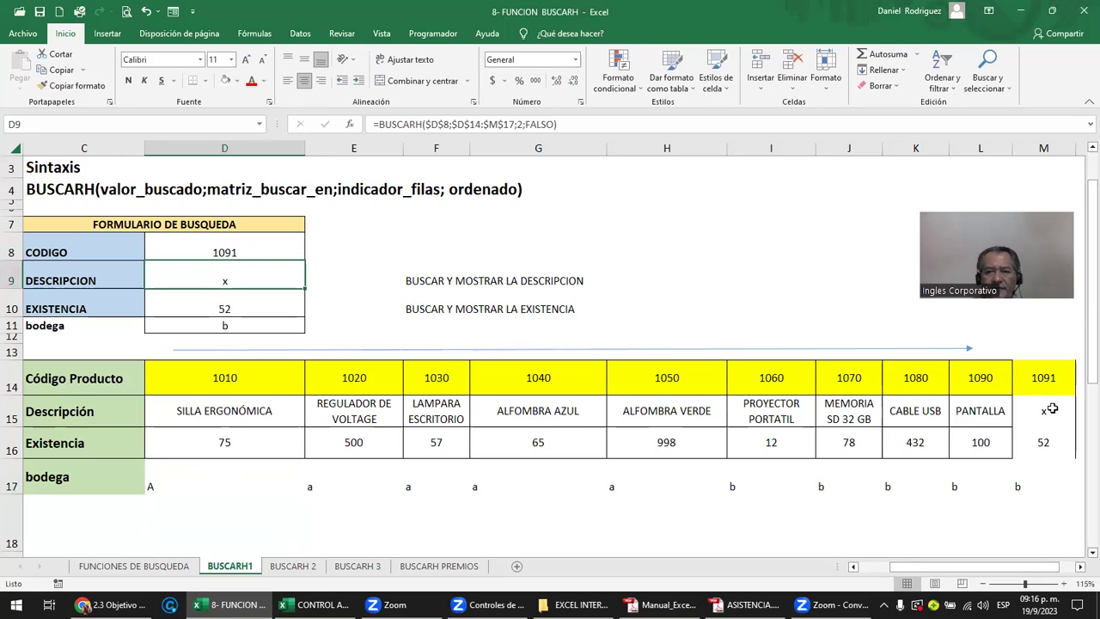
left_click(1050, 410)
type("X")
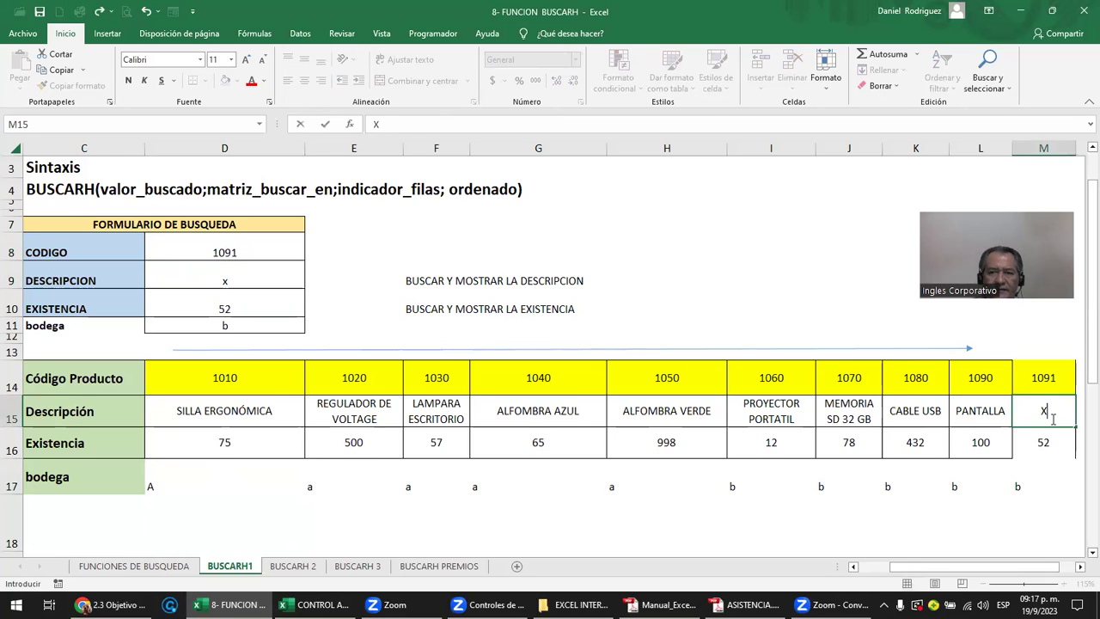
key("Return")
key("Down")
type("B")
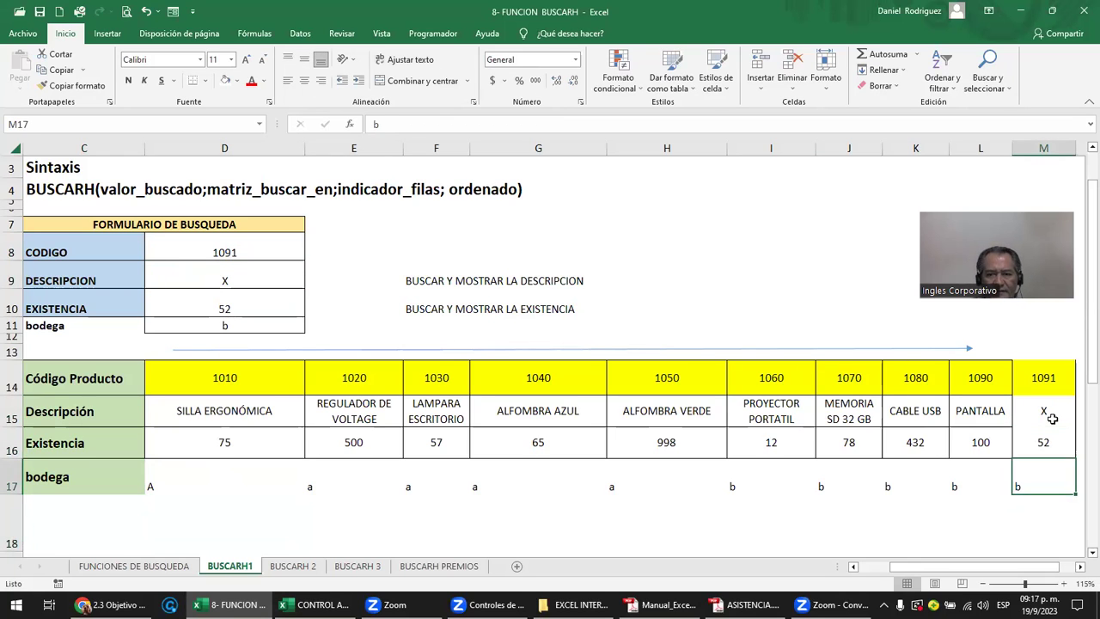
key("Left")
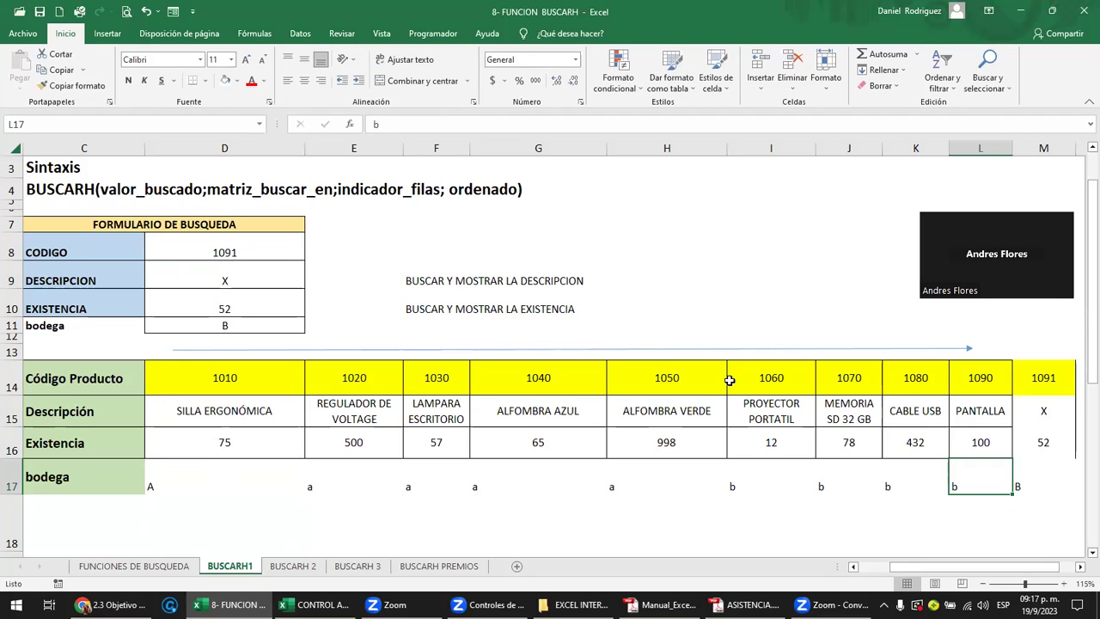
left_click(197, 327)
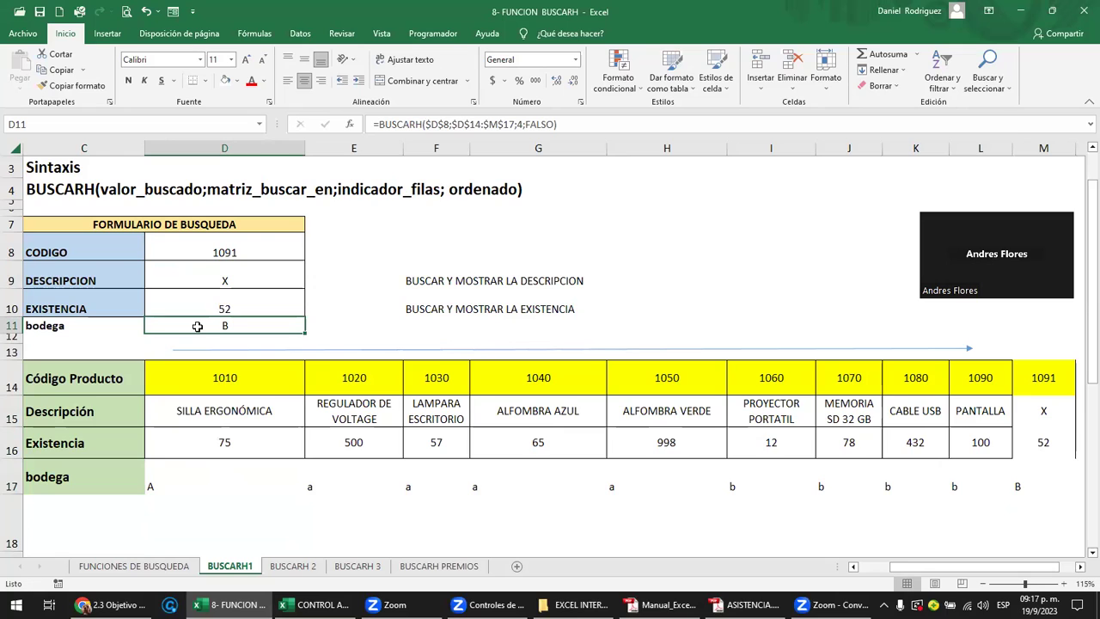
- Make row 11 (bodega) taller
left_click(15, 328)
left_click_drag(16, 328, 15, 336)
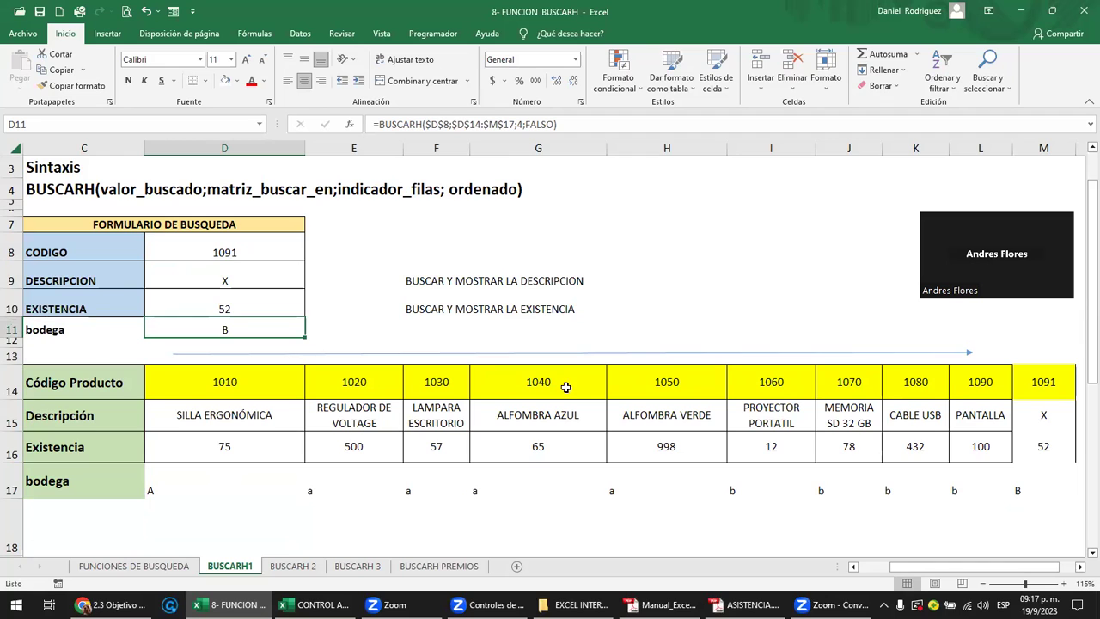
left_click(1032, 385)
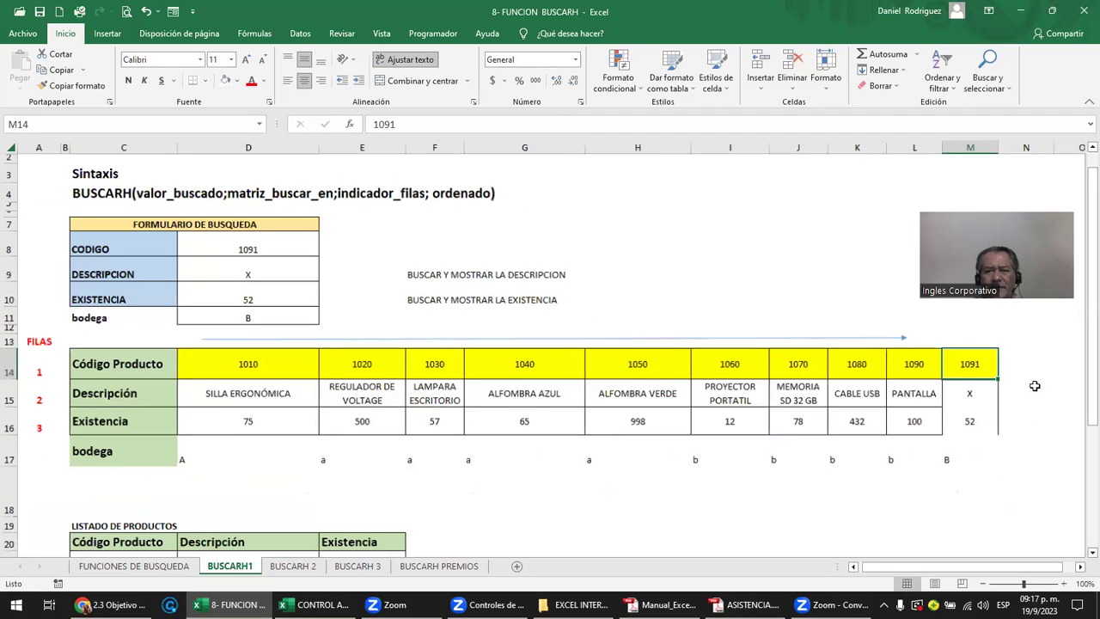
scroll(1035, 385, "down", 1)
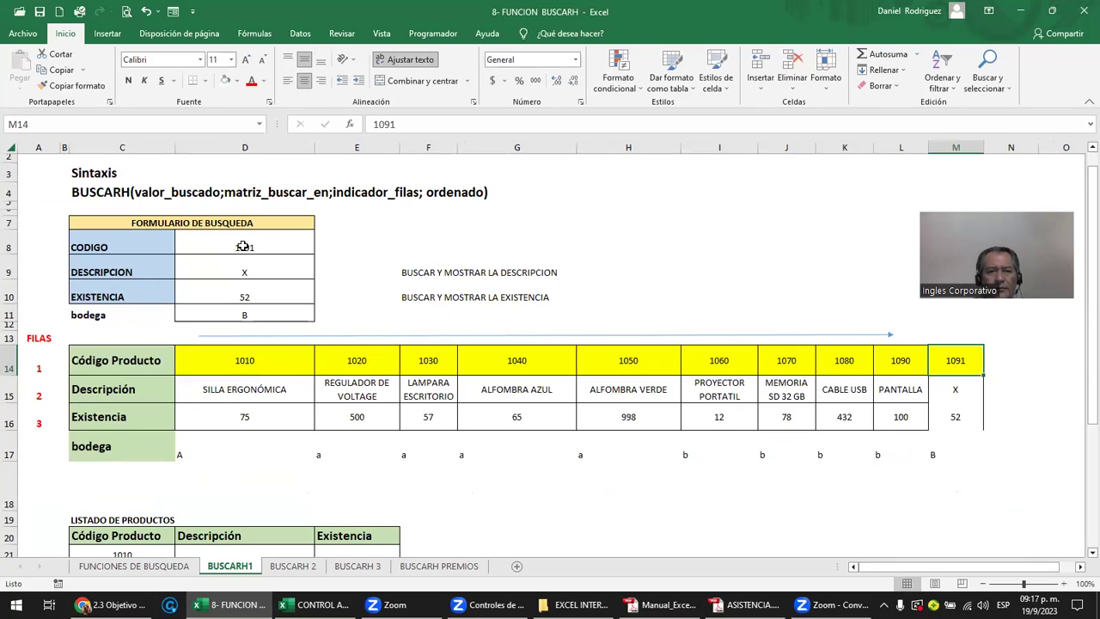
- Widen the DESCRIPCION lookup range to $D$14:$O$17, still returning X
double_click(232, 271)
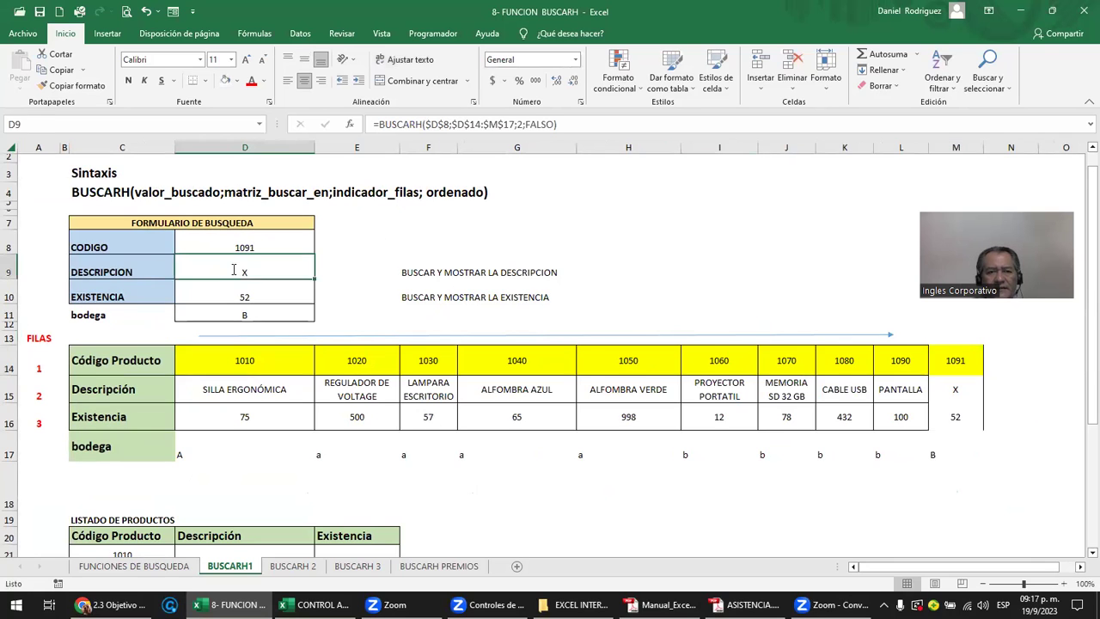
left_click_drag(984, 345, 1037, 345)
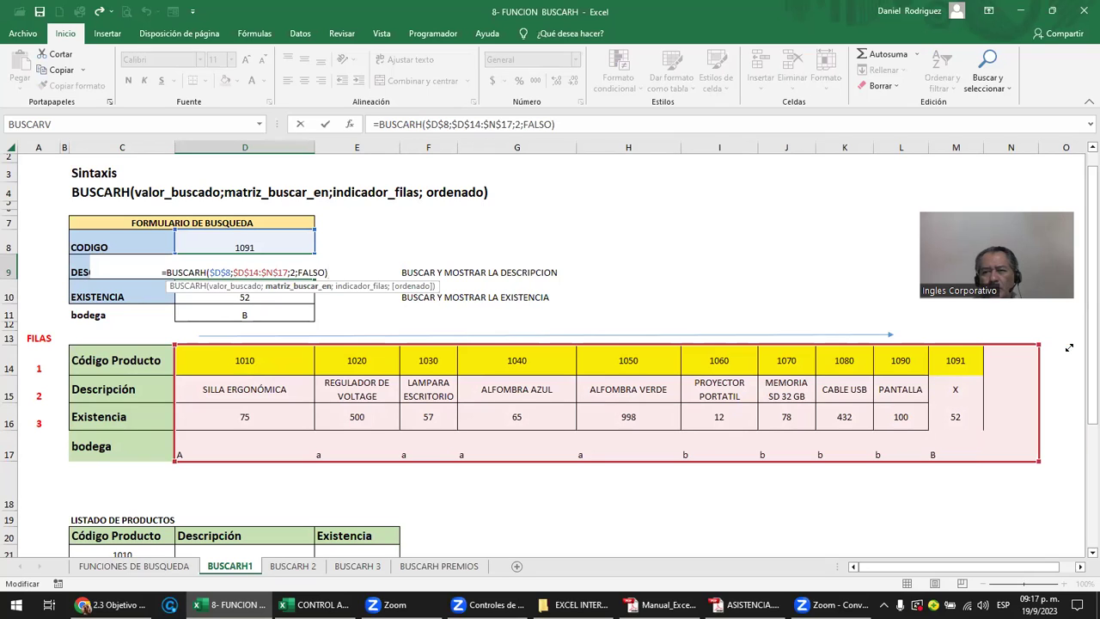
key("Return")
key("Up")
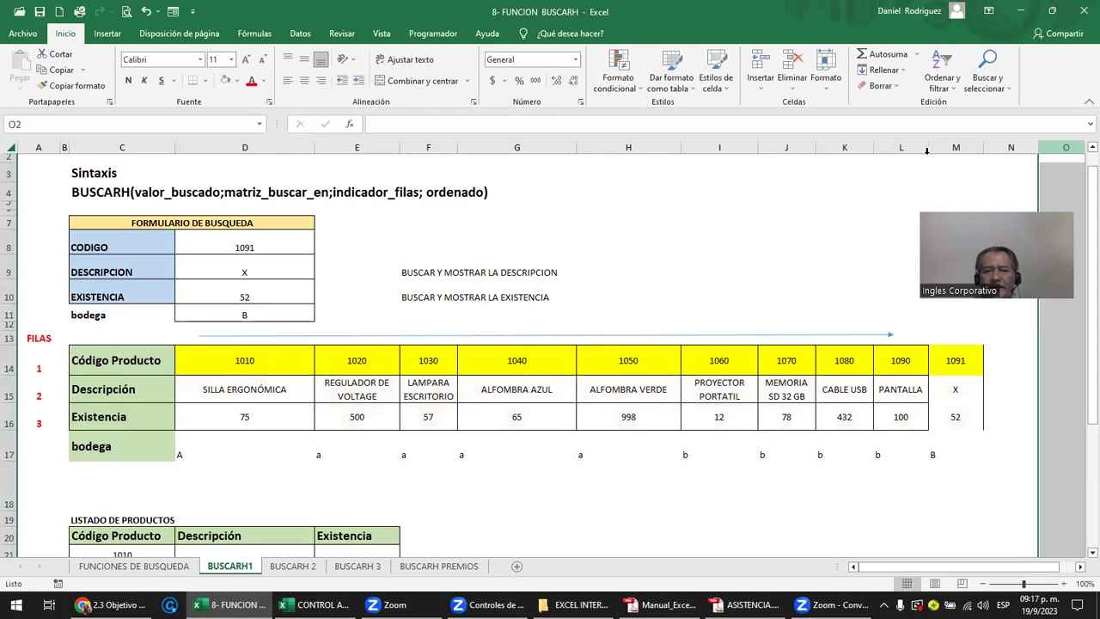
double_click(251, 267)
key("Escape")
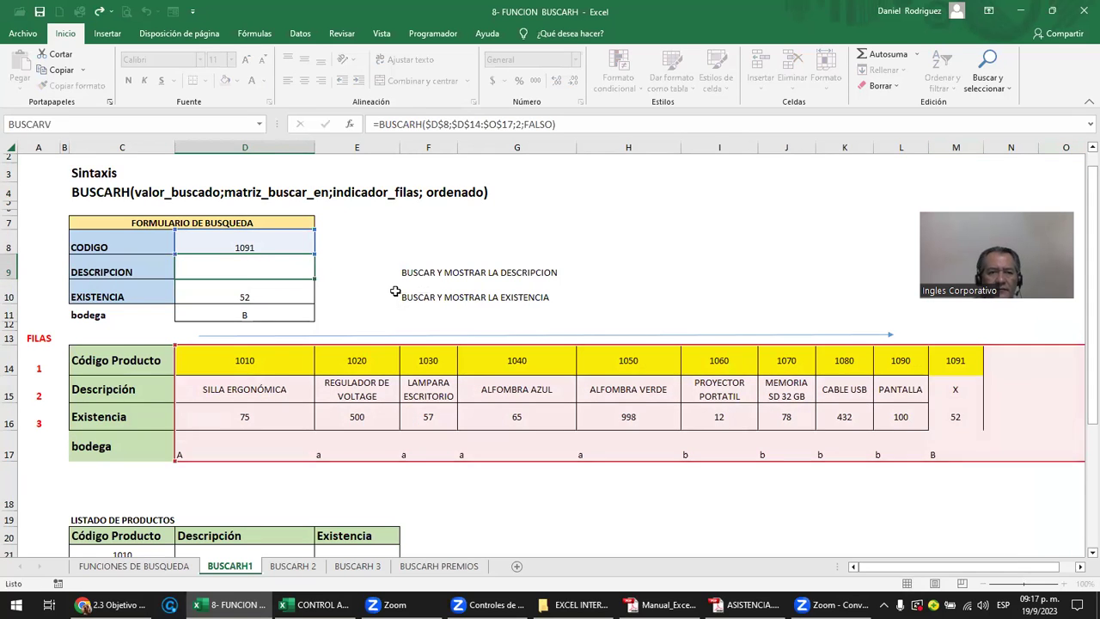
scroll(395, 290, "up", 1)
scroll(395, 290, "up", 1)
double_click(326, 249)
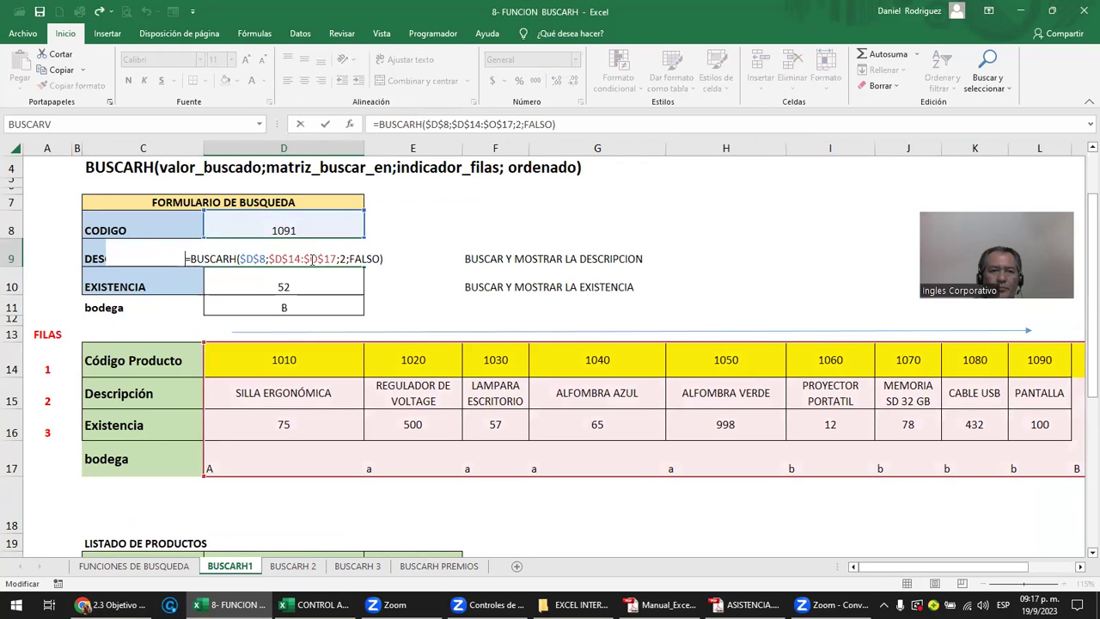
key("Return")
left_click(414, 283)
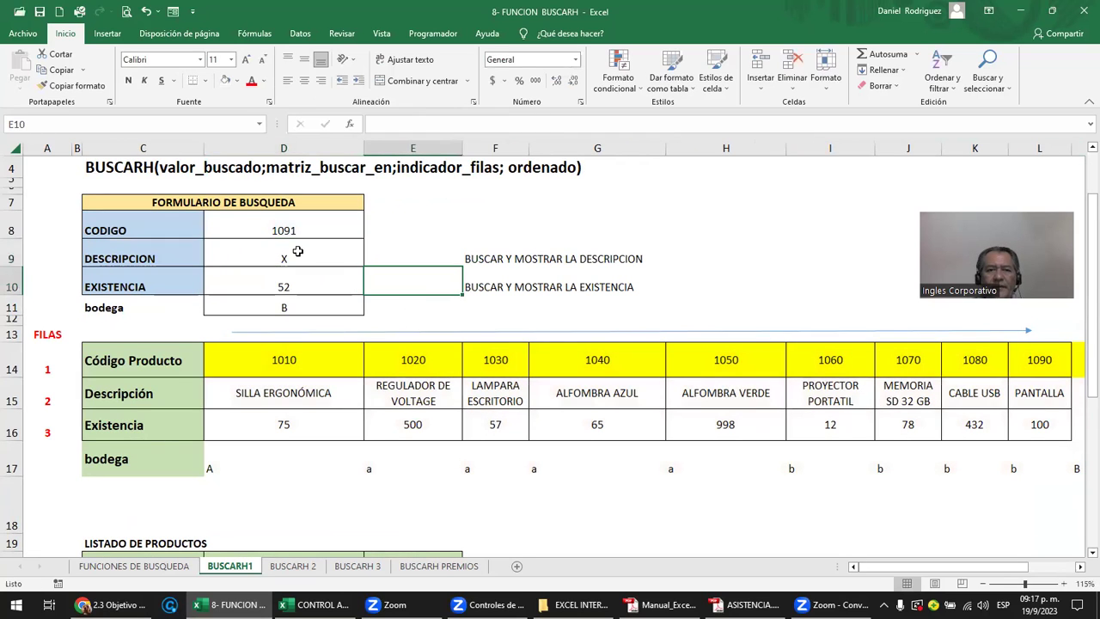
key("Right")
key("Right")
key("Right")
key("Right")
key("Right")
key("Right")
key("Right")
key("Right")
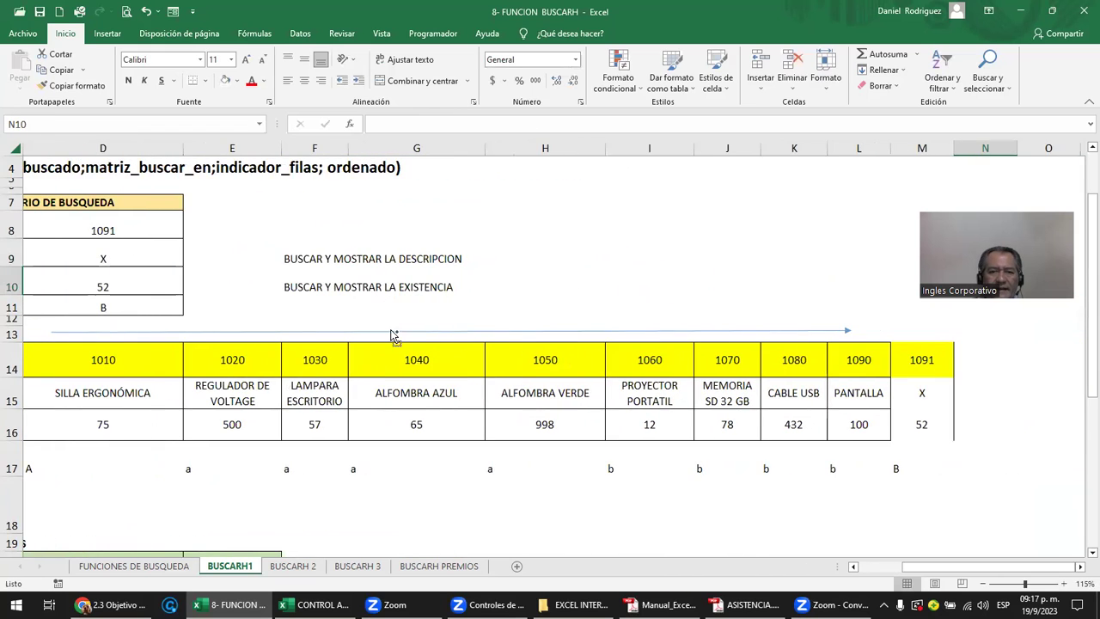
- Fill N14:O14 yellow to extend the Código Producto row
scroll(394, 335, "down", 1, "ctrl")
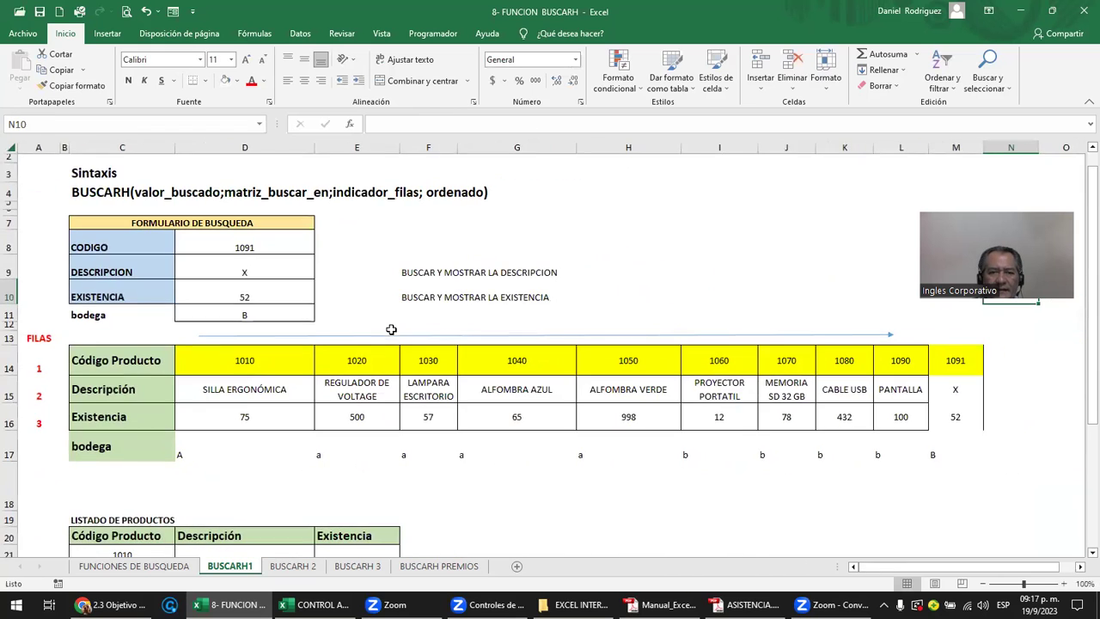
left_click(1012, 364)
left_click_drag(1012, 364, 1012, 363)
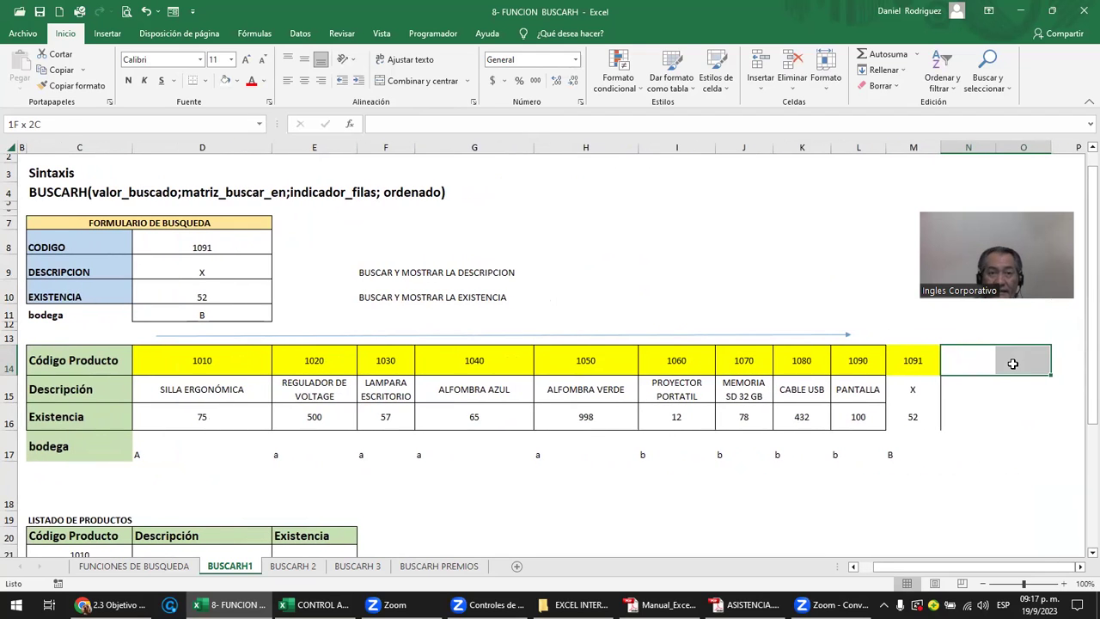
left_click(237, 80)
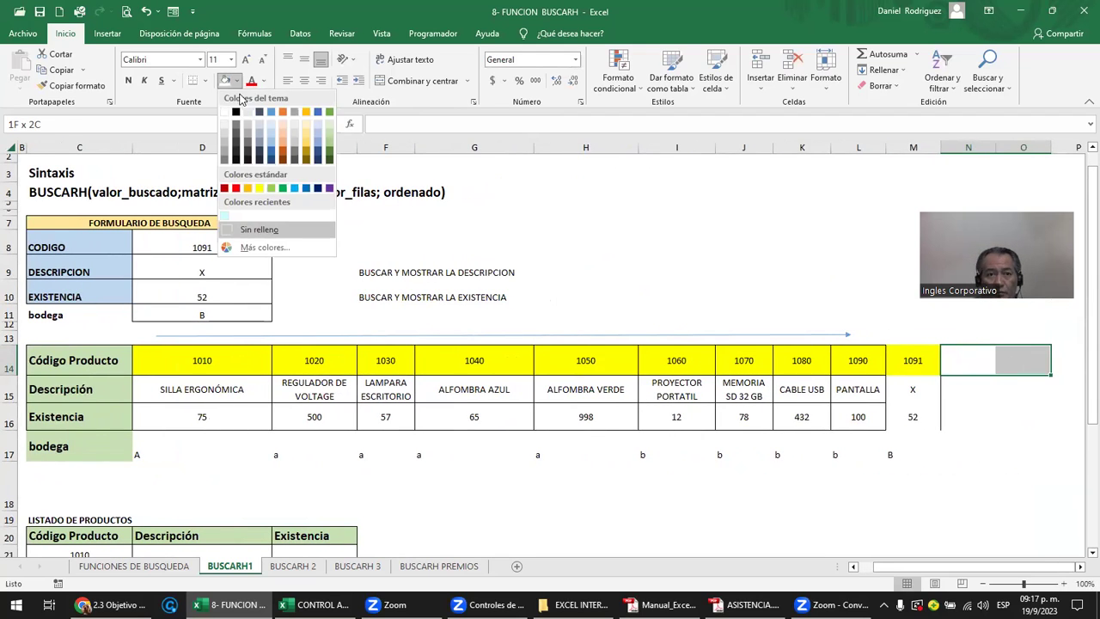
left_click(258, 188)
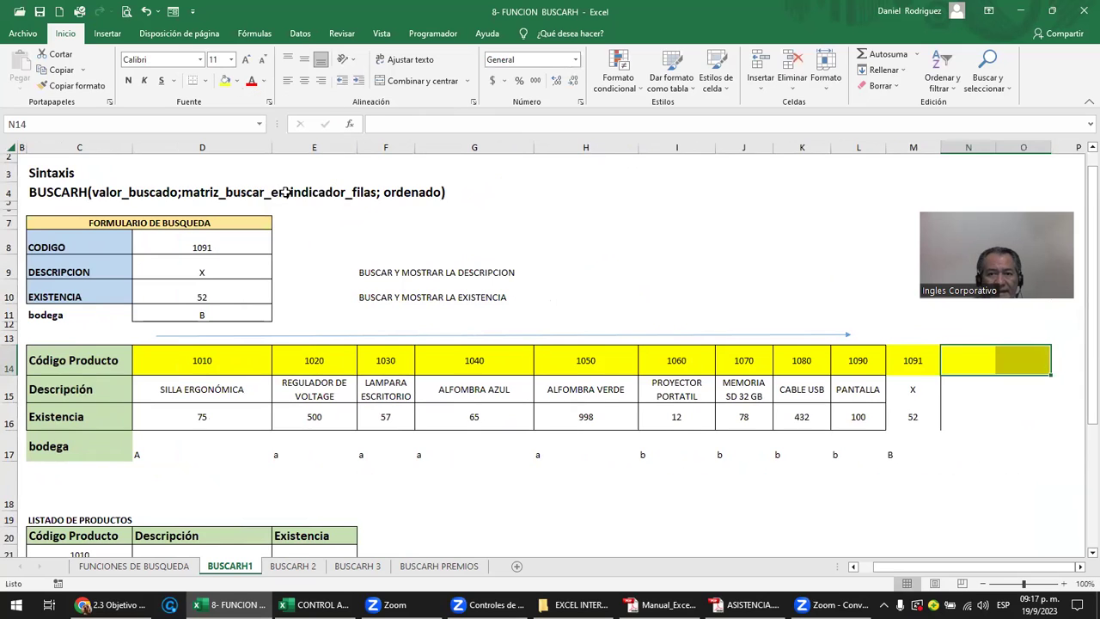
- Clear the search code 1091 from D8 and view D9's BUSCARH formula
left_click(256, 258)
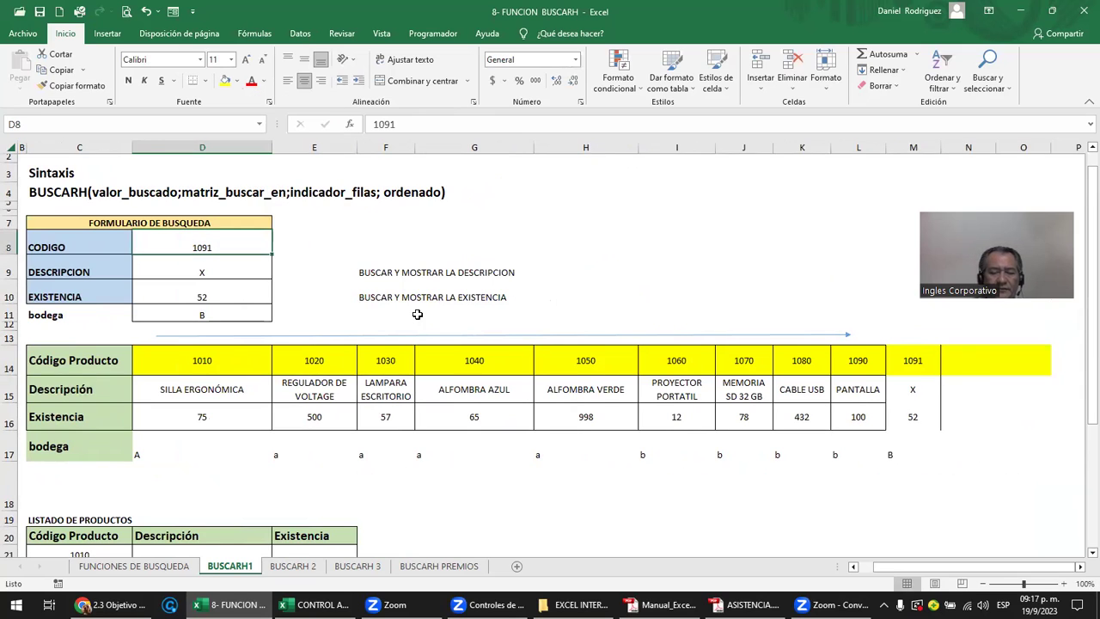
key("Delete")
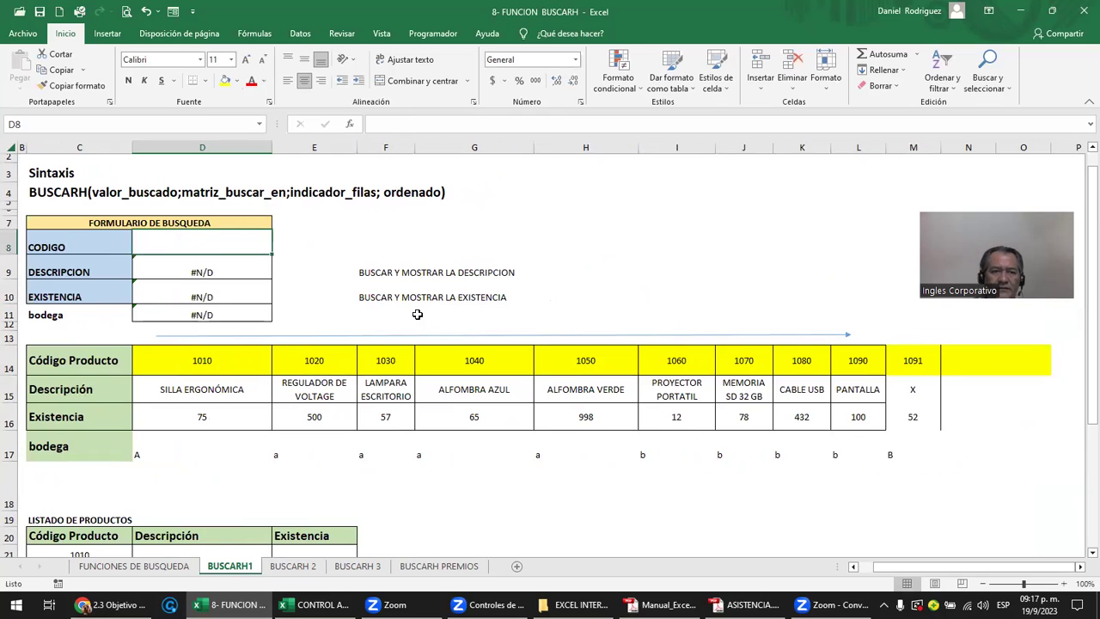
key("Down")
key("F2")
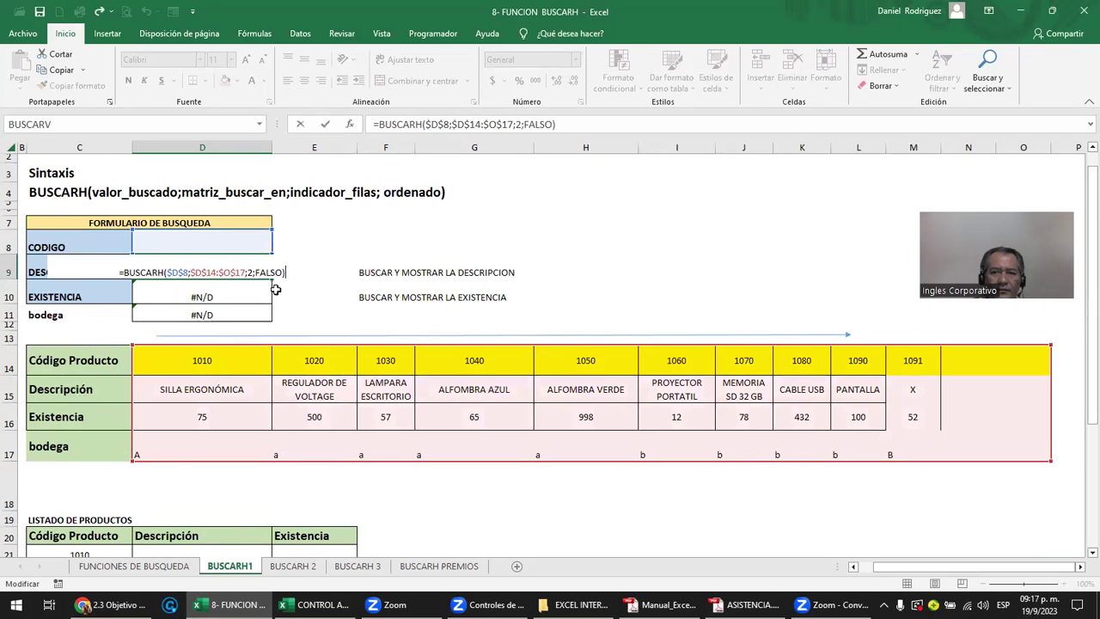
- Test the lookup by entering code 1 in N14 and in the search cell D8
key("Return")
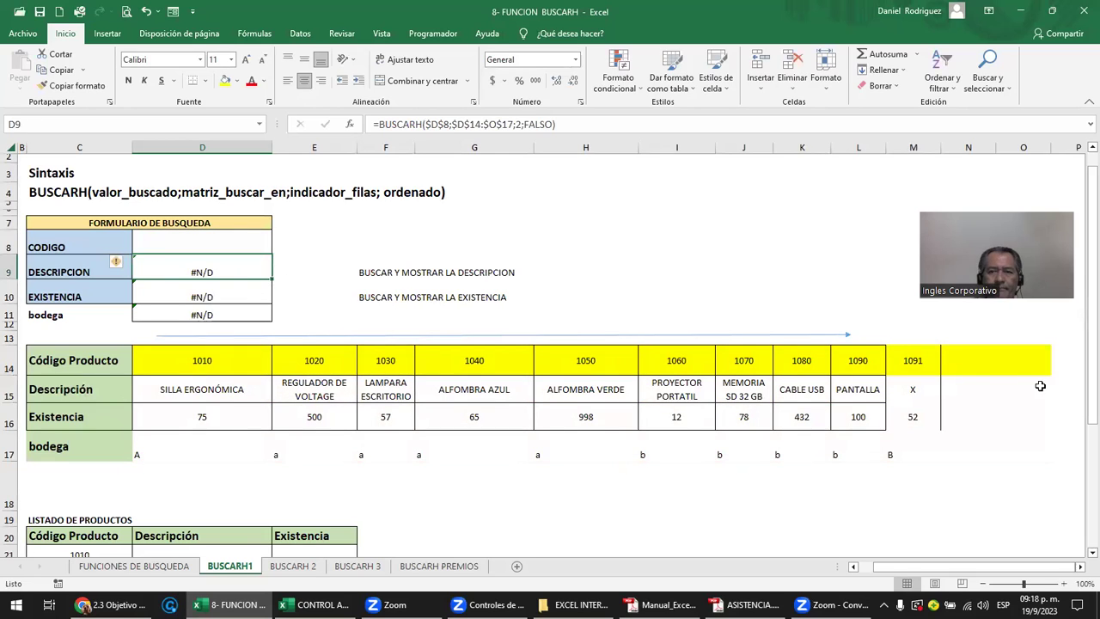
left_click(992, 371)
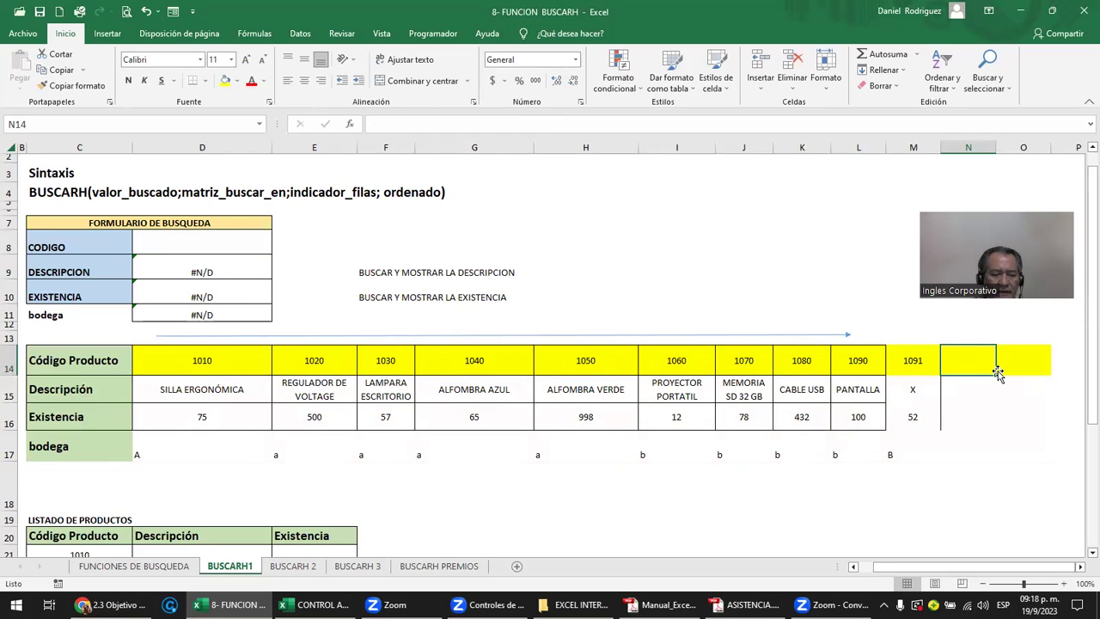
type("1")
key("Return")
key("Up")
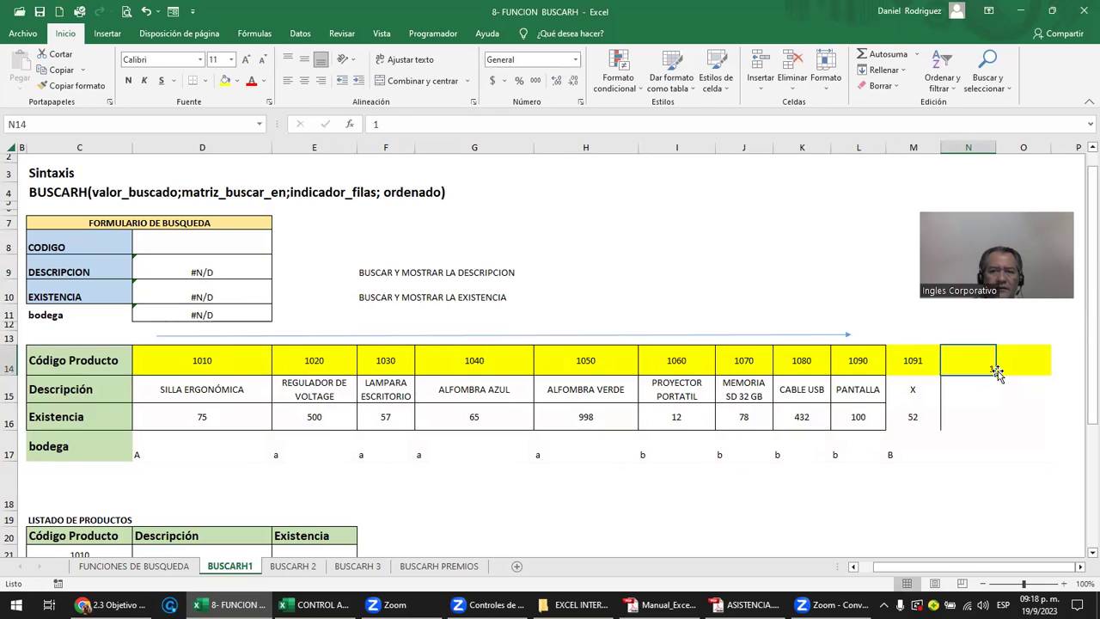
left_click(170, 247)
type("1")
key("Return")
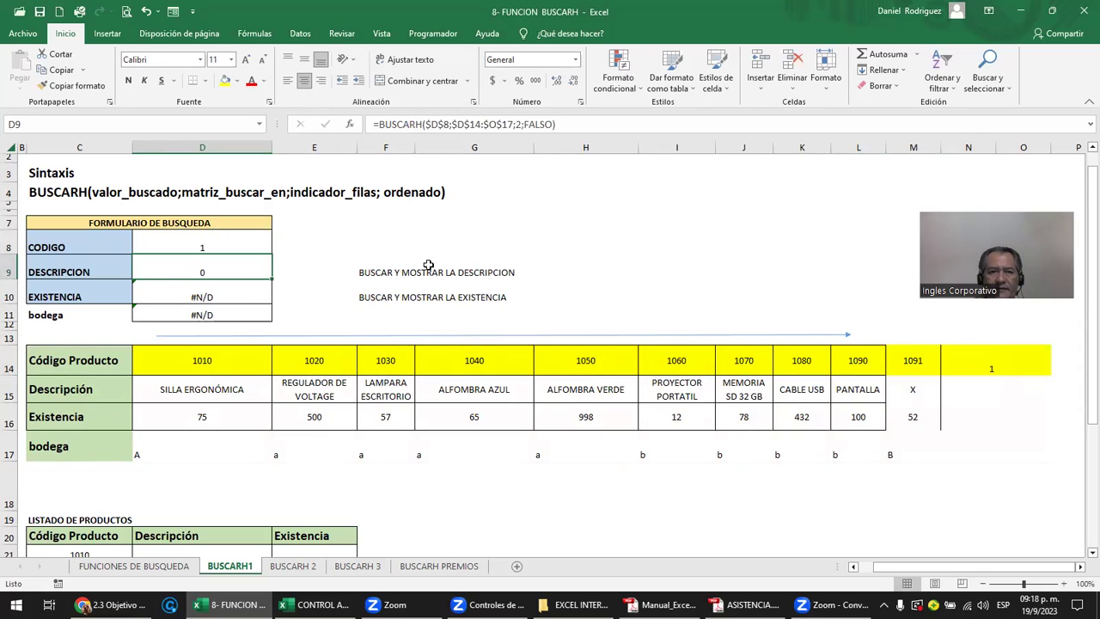
- Check D10's lookup formula, then set the search code back to 1091
left_click(982, 385)
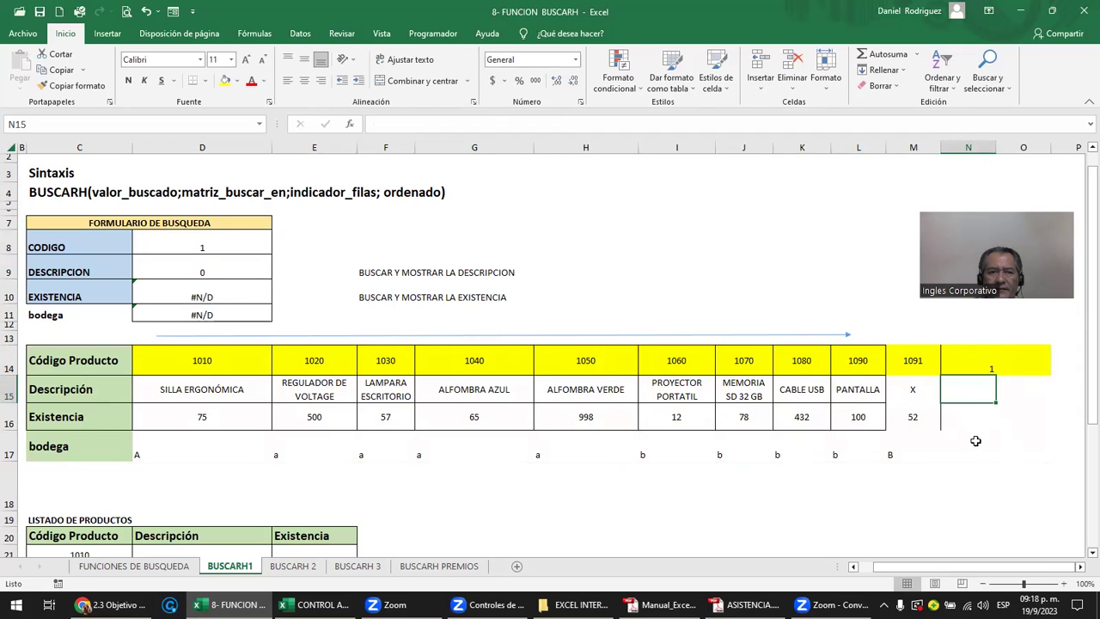
left_click(207, 295)
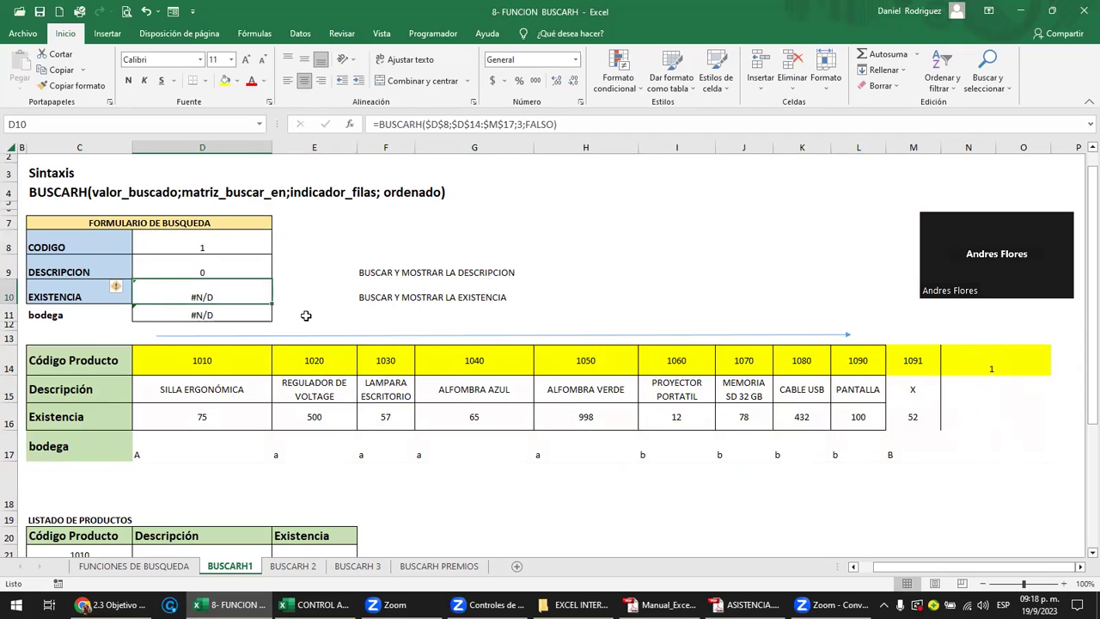
key("F2")
key("Escape")
key("Up")
key("Up")
key("Delete")
type("1091")
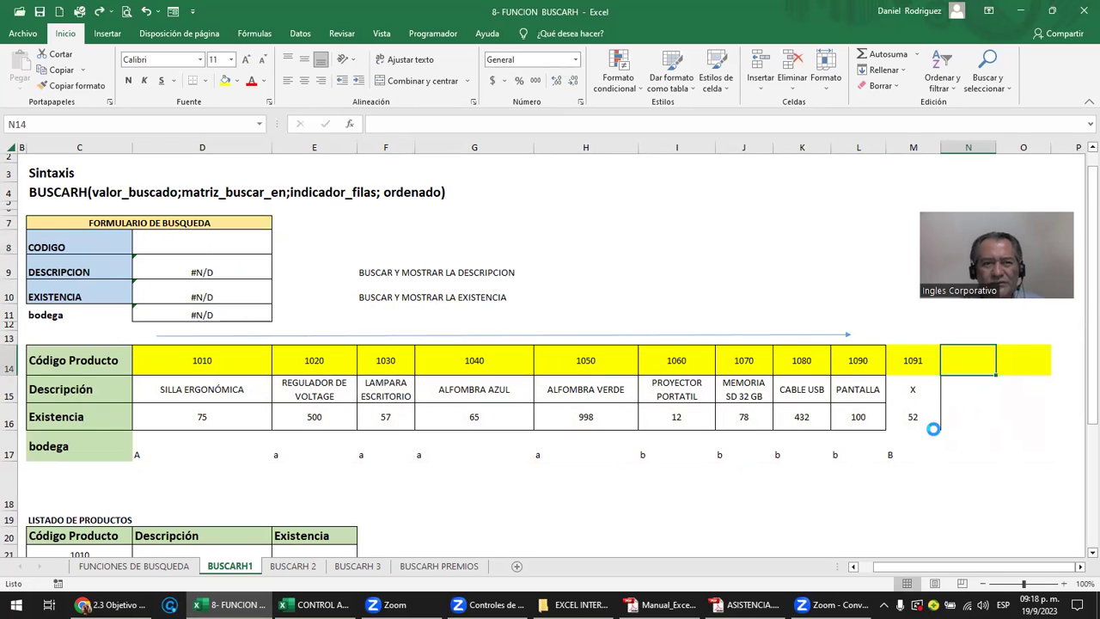
key("ctrl+Return")
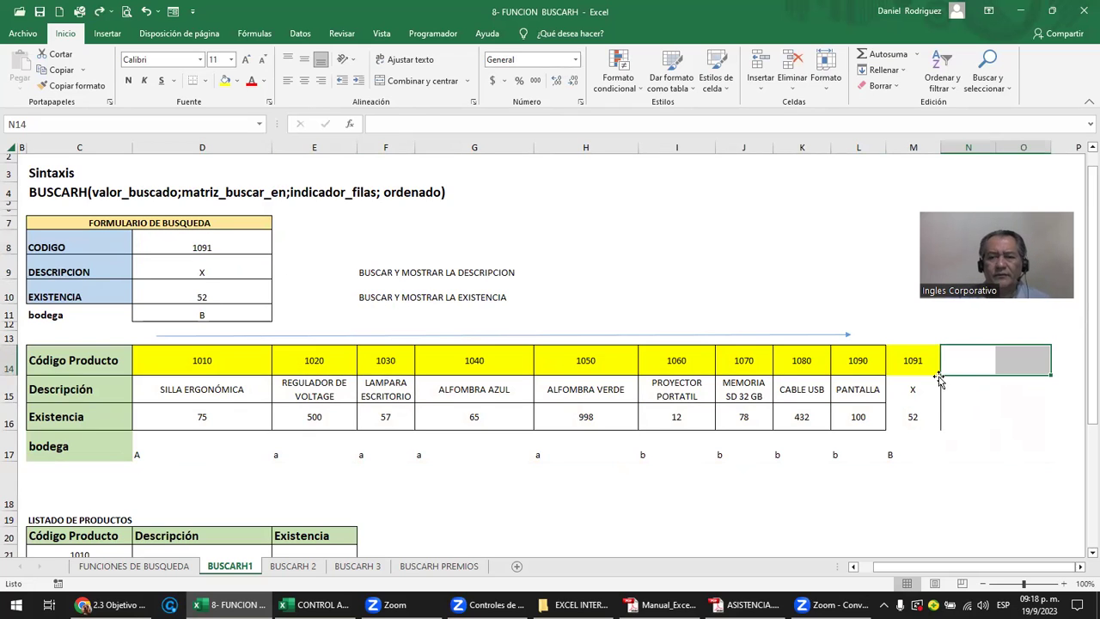
- Shrink D9's lookup range from D14:O17 back to D14:M17
left_click(912, 369)
left_click(243, 247)
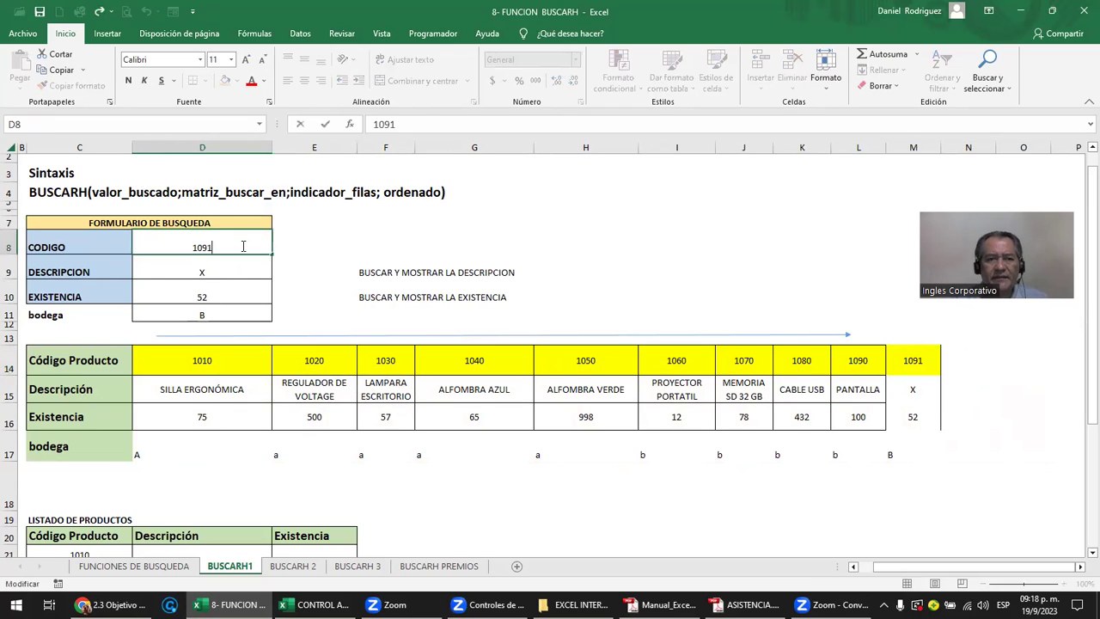
double_click(233, 271)
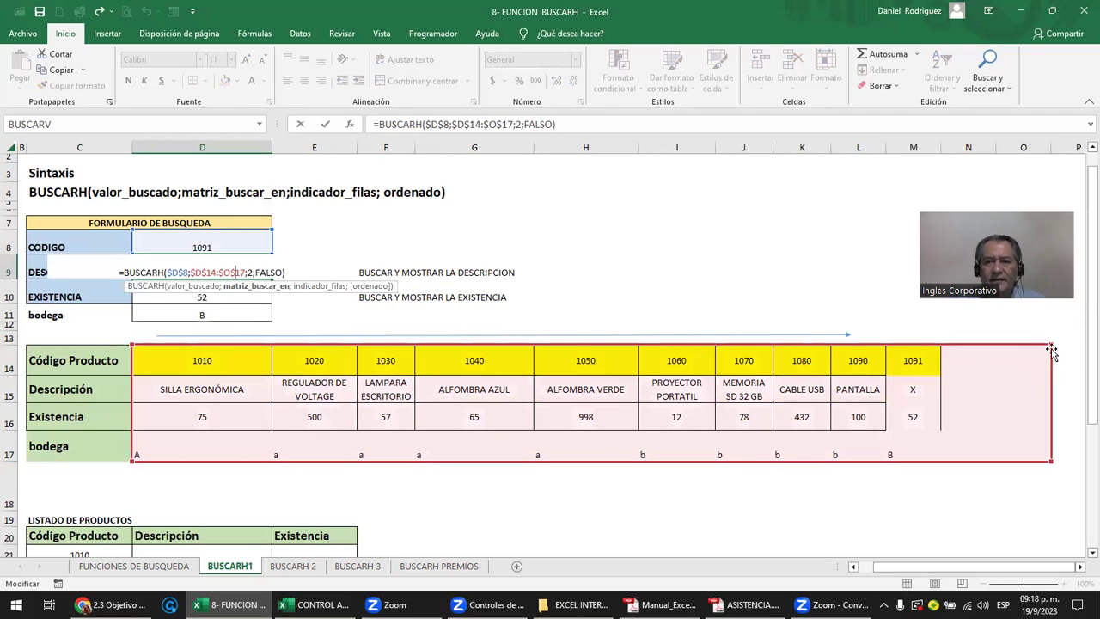
left_click_drag(1036, 349, 930, 353)
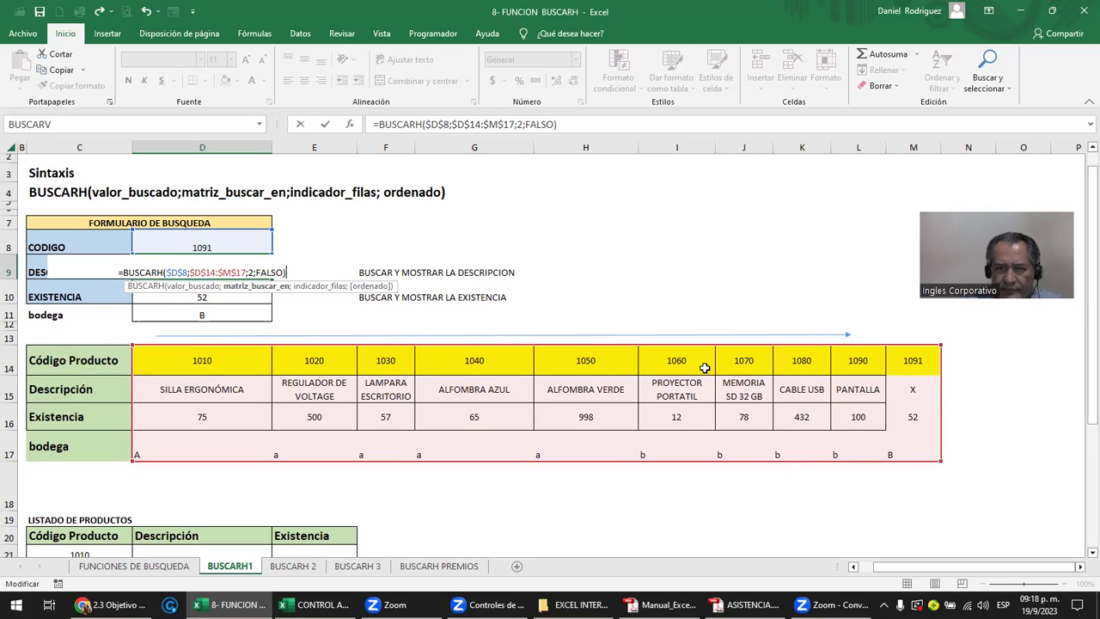
left_click(659, 294)
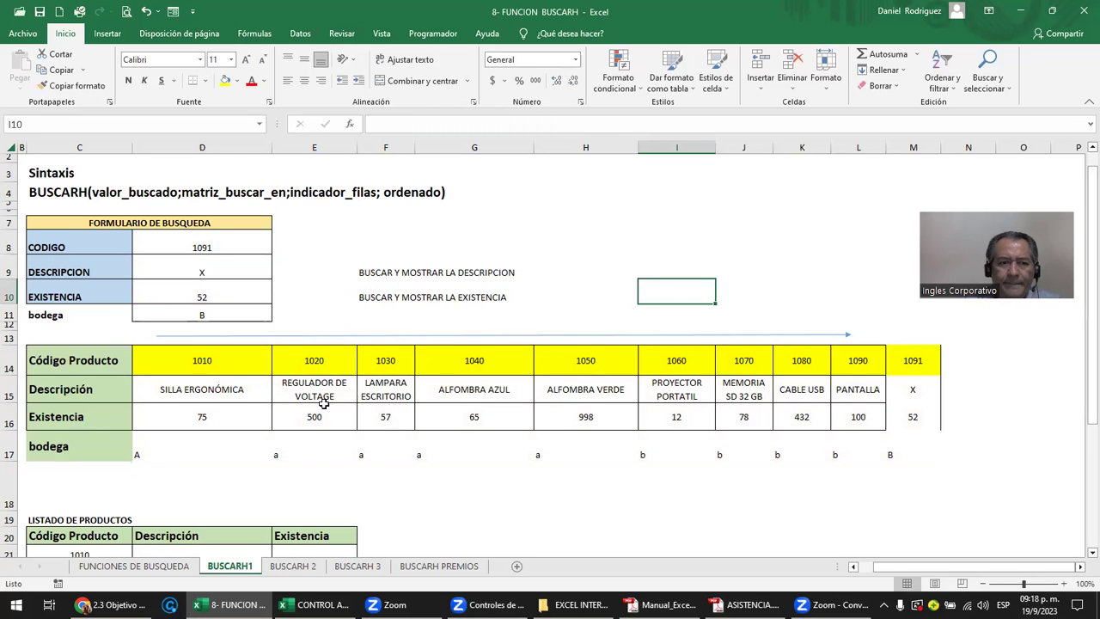
- Delete the bodega row 17 from the horizontal product table
scroll(309, 471, "down", 2)
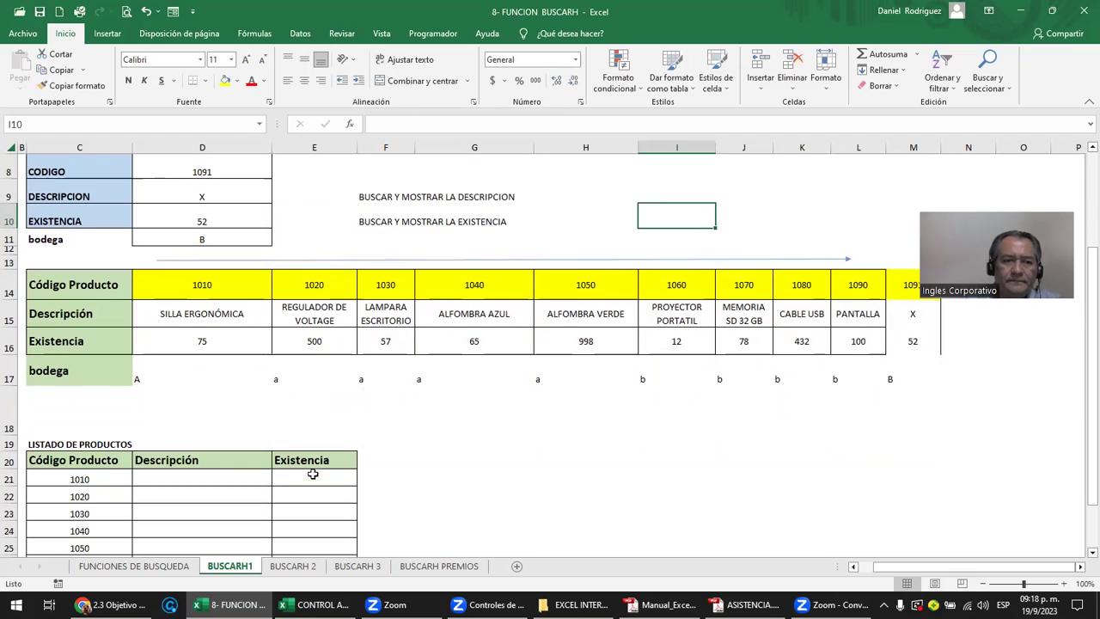
left_click(90, 371)
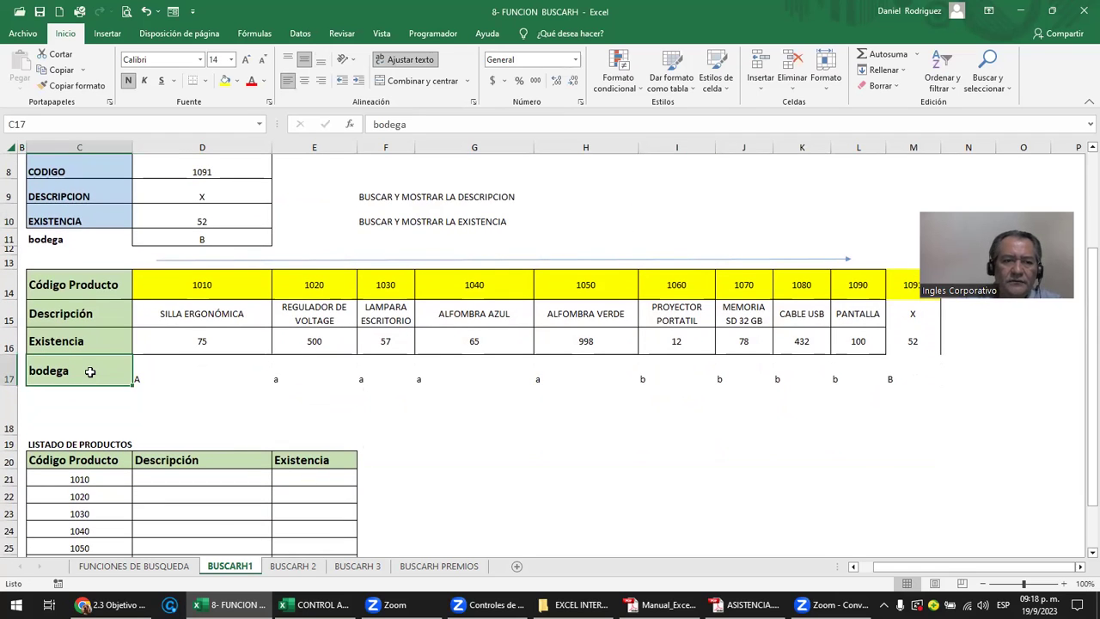
left_click(11, 371)
right_click(10, 371)
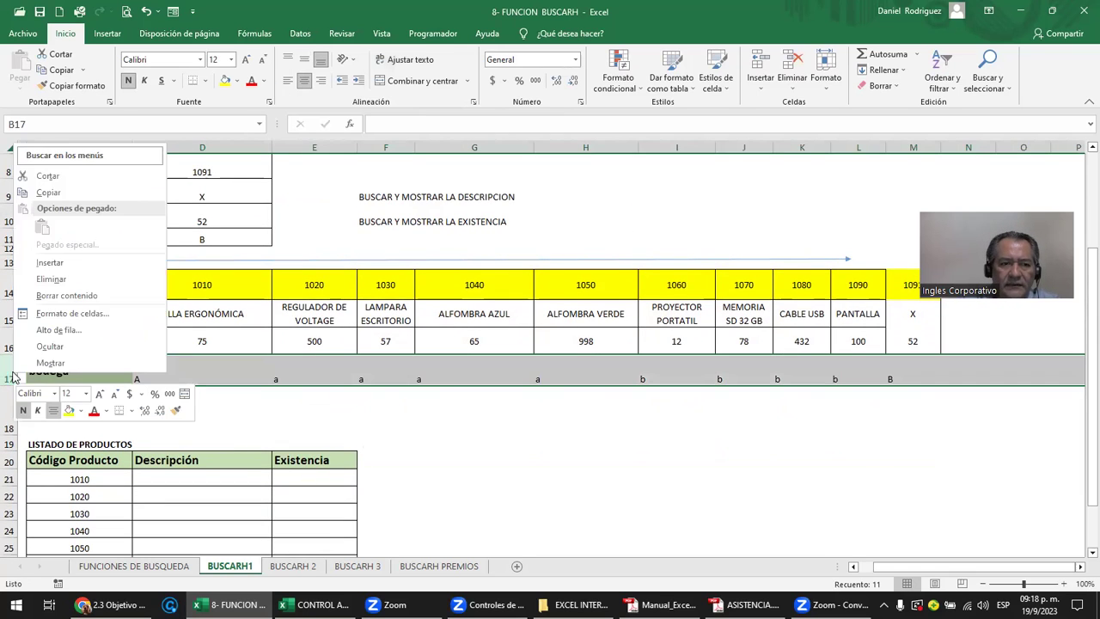
left_click(76, 278)
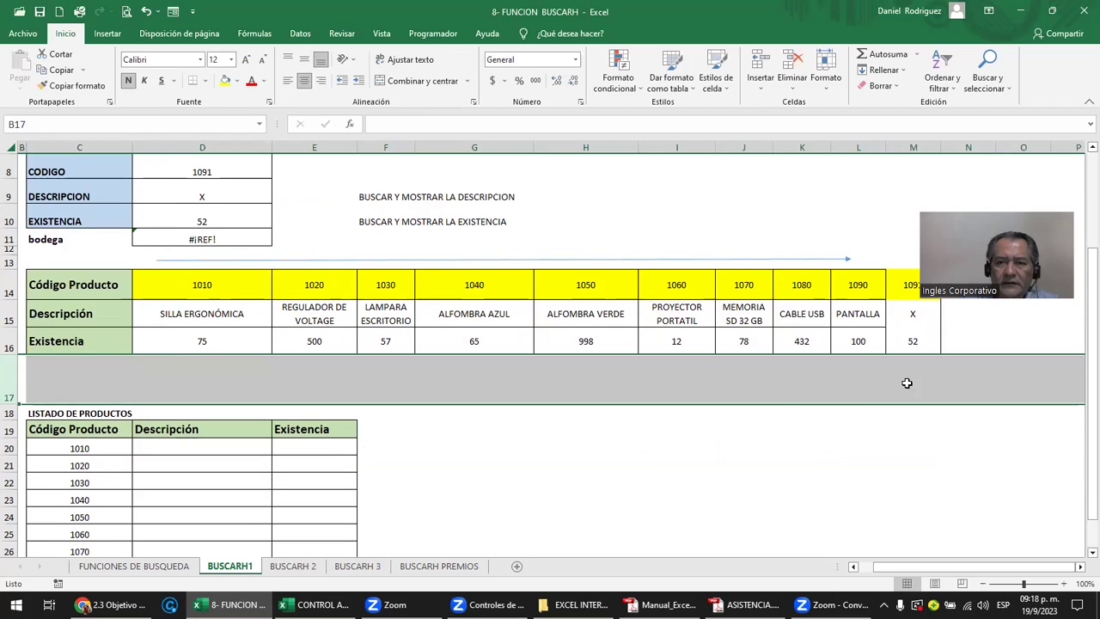
- Delete column M, which holds product 1091
left_click(913, 146)
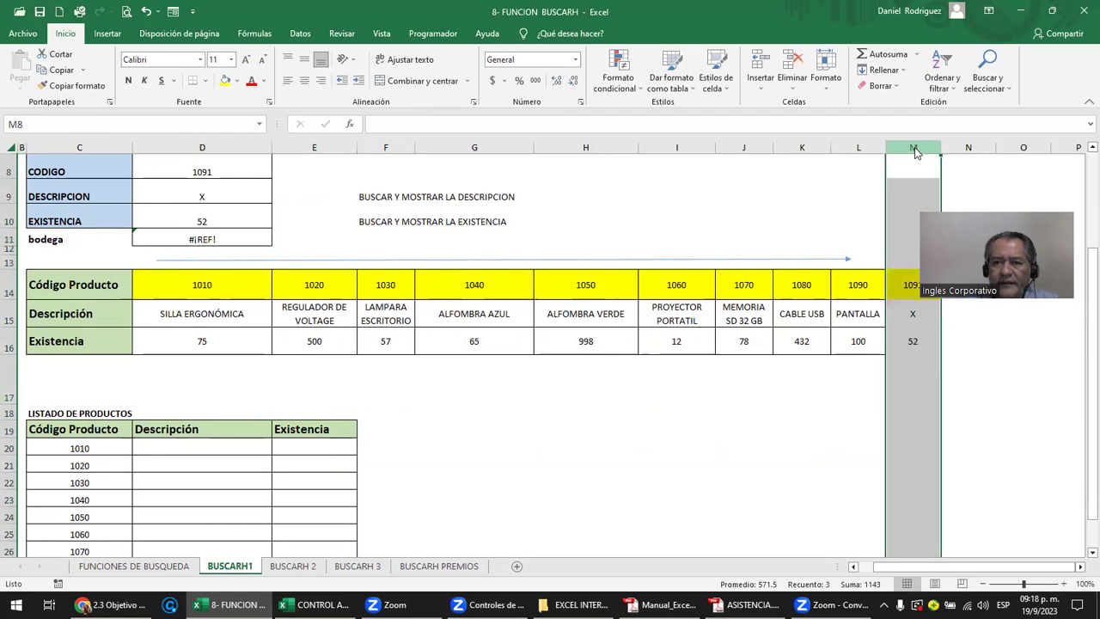
right_click(915, 151)
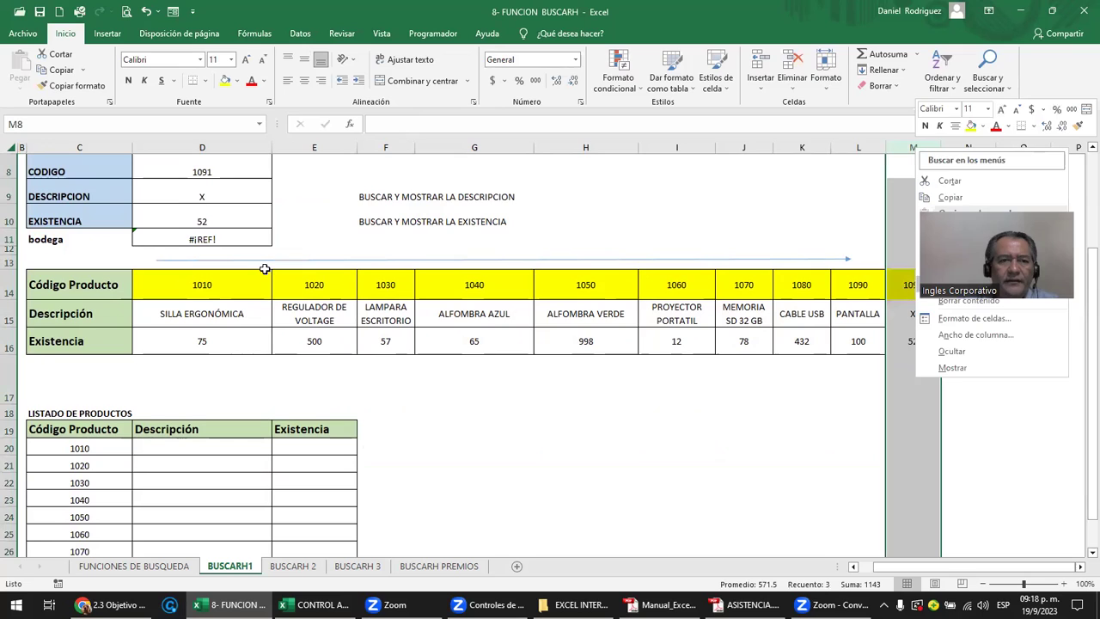
key("e")
left_click(258, 199)
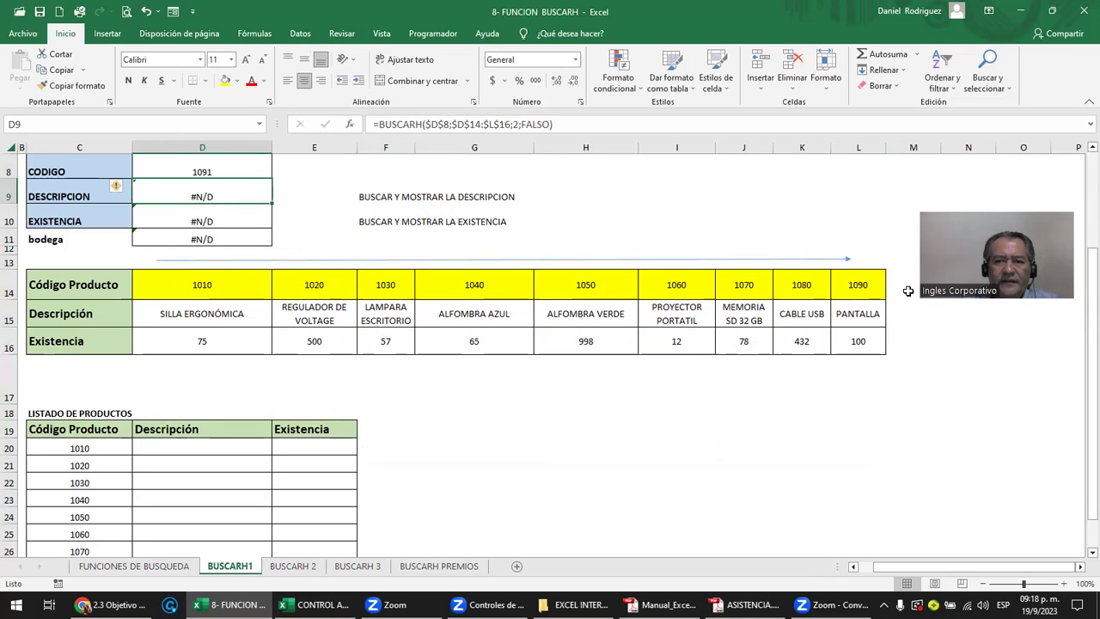
left_click(910, 293)
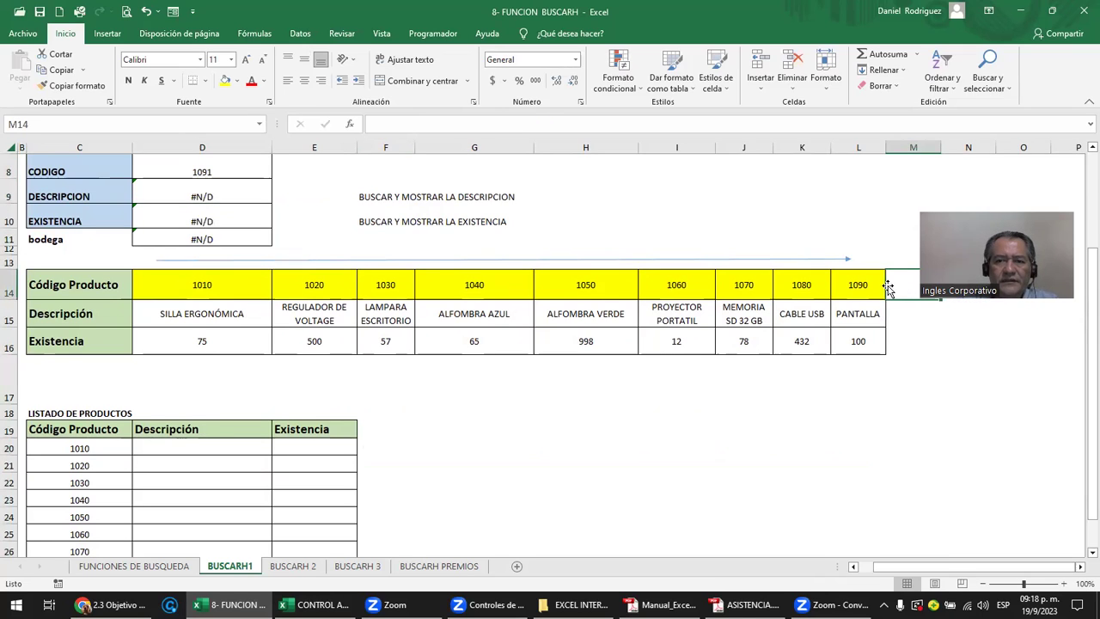
left_click(207, 177)
type("1")
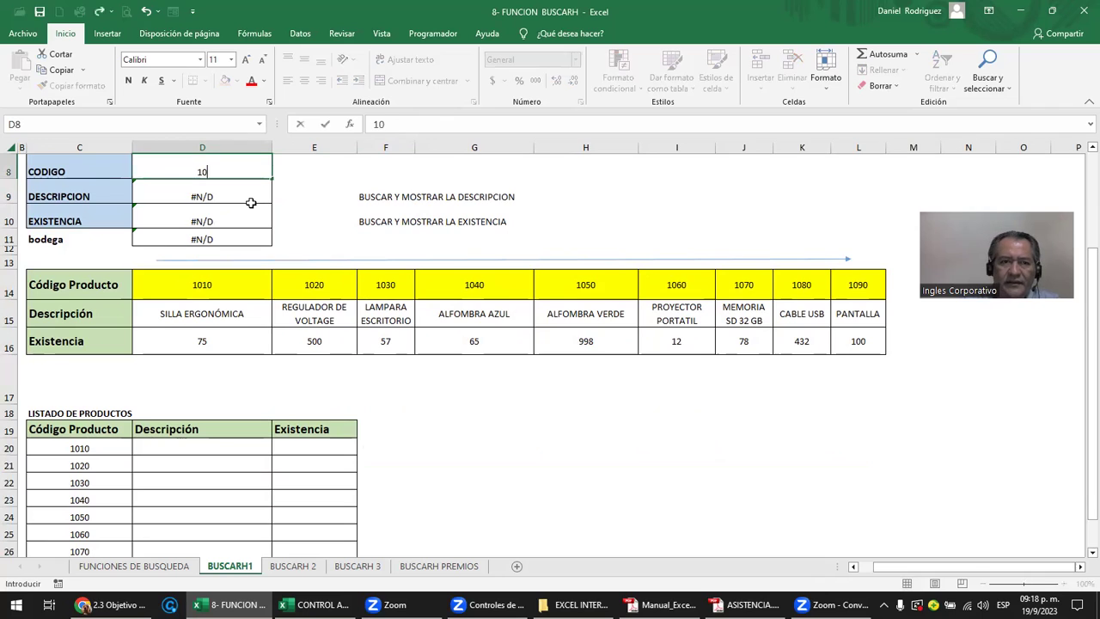
type("0")
key("Return")
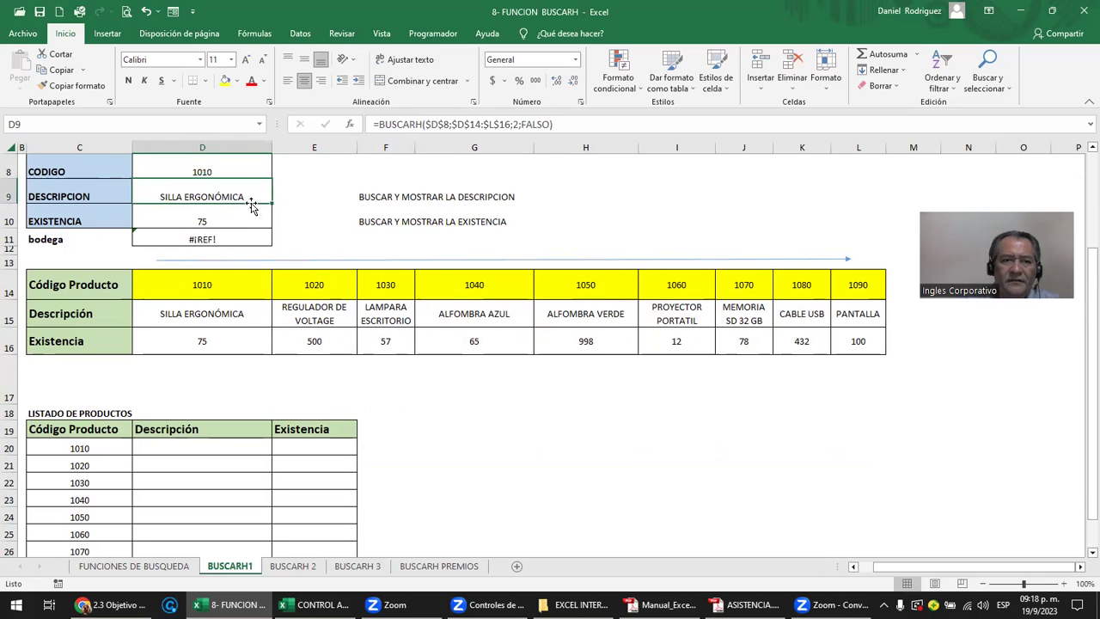
left_click(39, 240)
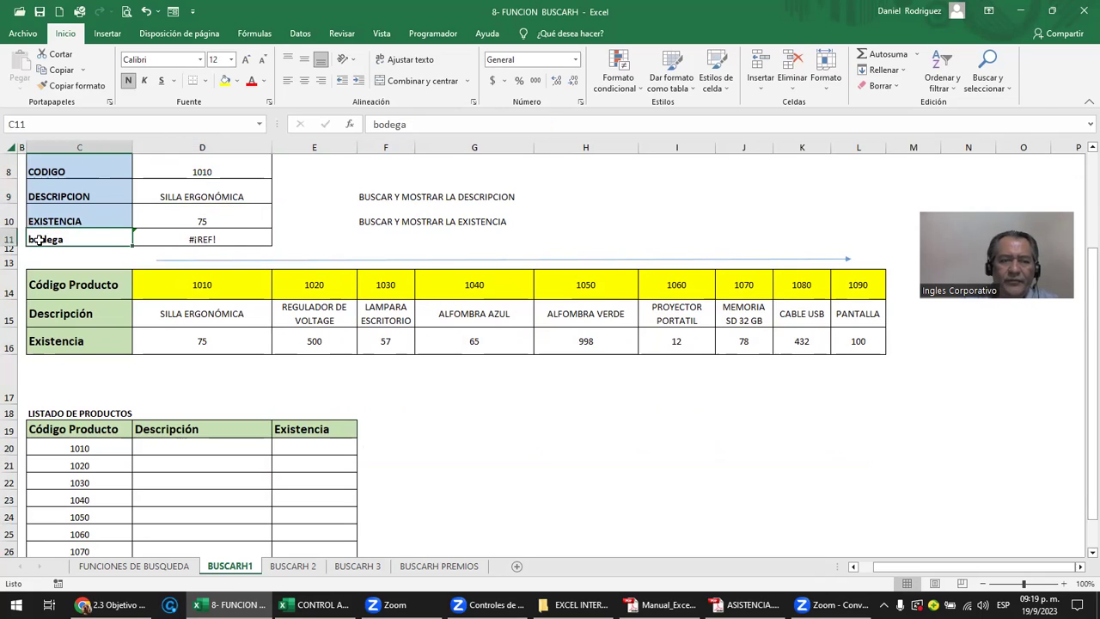
key("shift+Right")
key("shift+Right")
key("Delete")
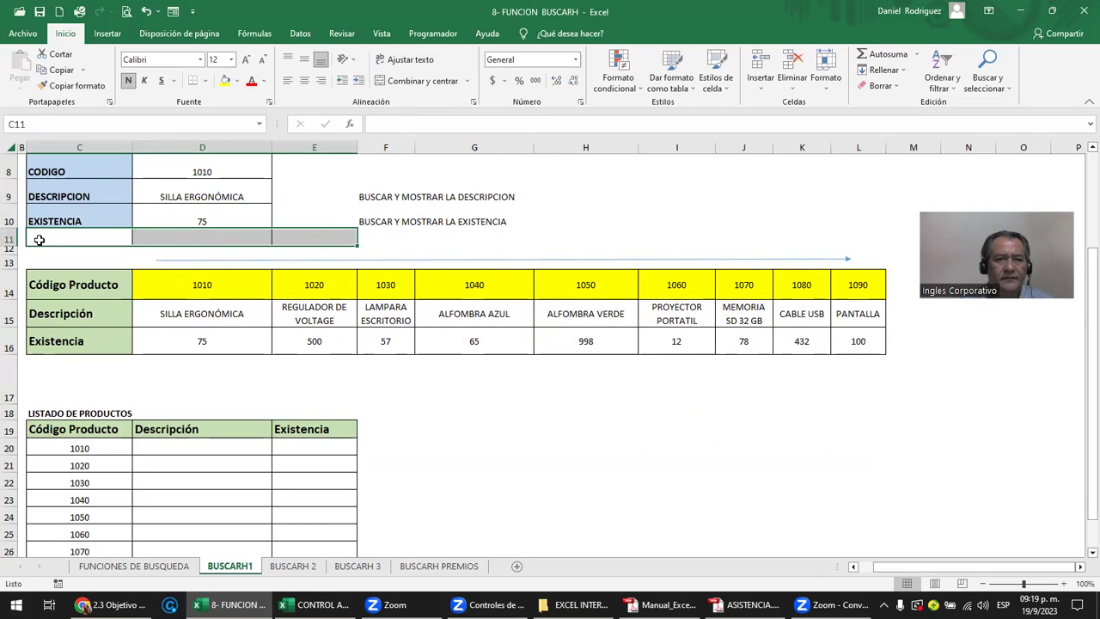
left_click(431, 237)
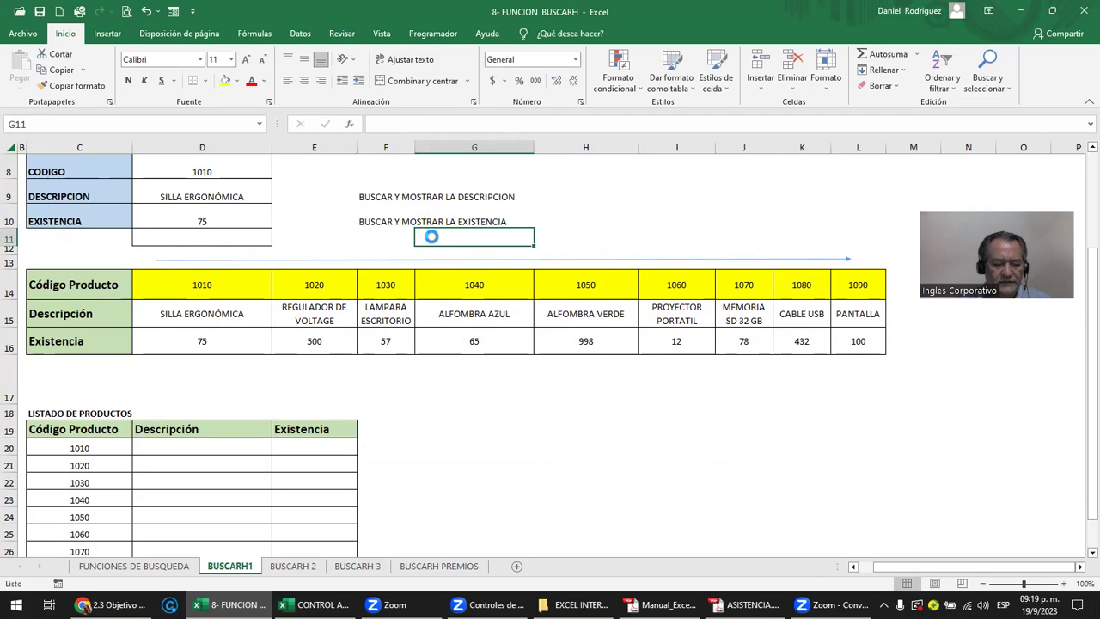
key("ctrl+c")
key("Left")
key("Left")
key("Left")
key("Return")
key("Return")
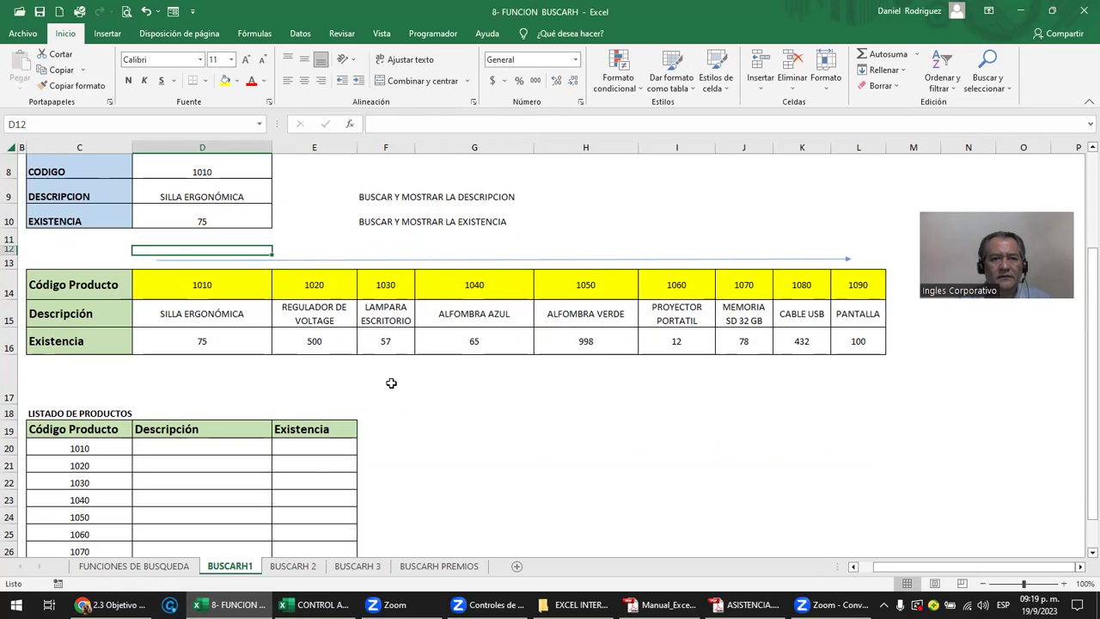
scroll(391, 382, "up", 3)
left_click(301, 312)
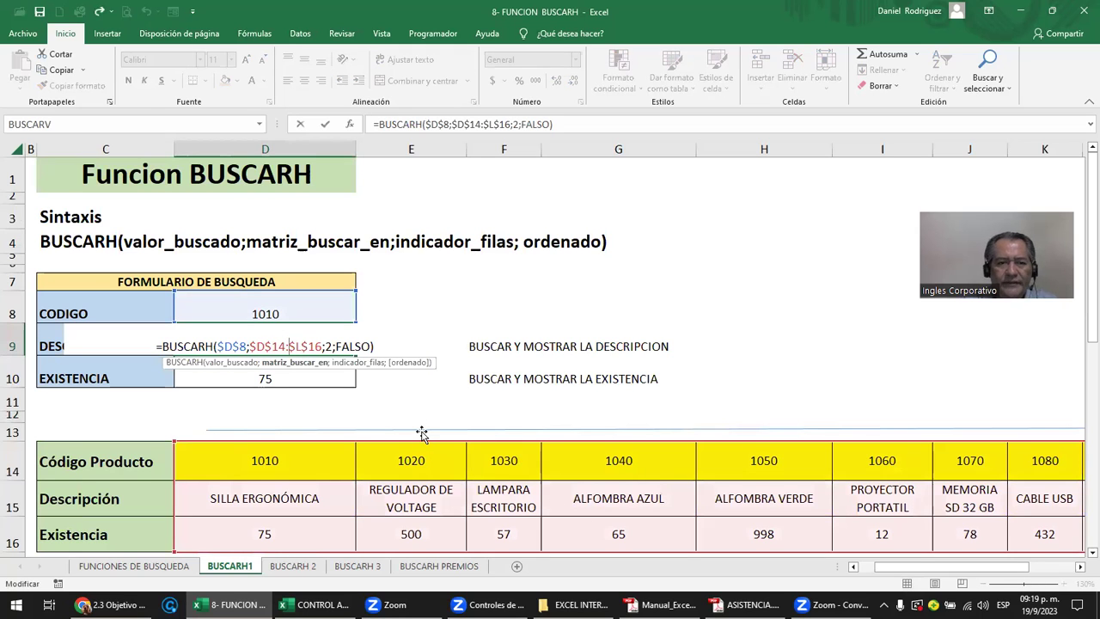
key("ctrl+Return")
double_click(294, 376)
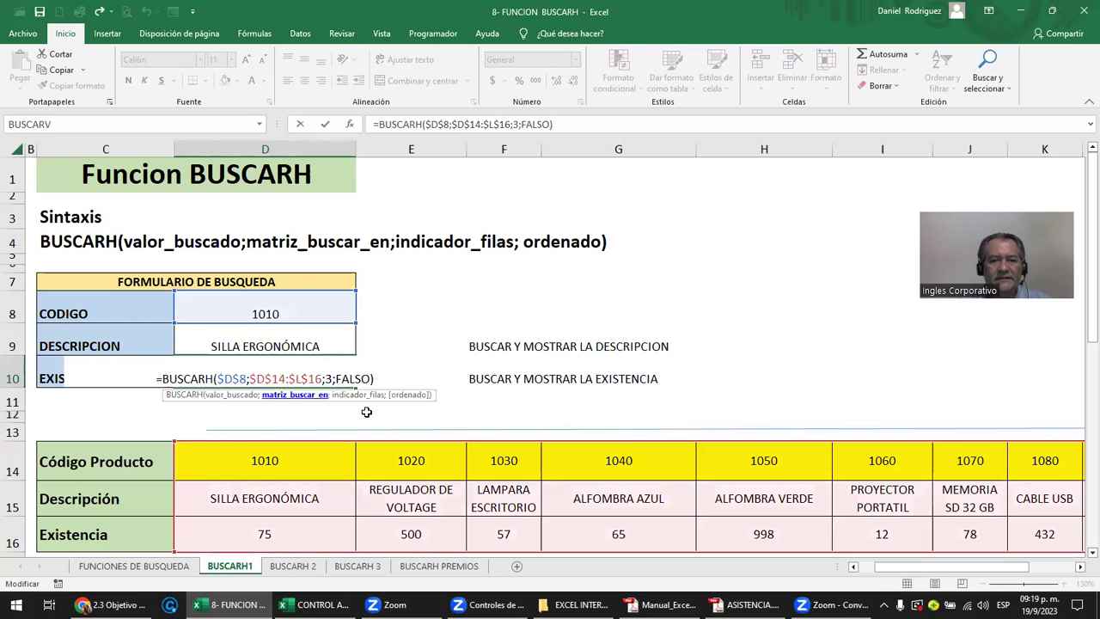
left_click(370, 417)
scroll(372, 412, "down", 1, "ctrl")
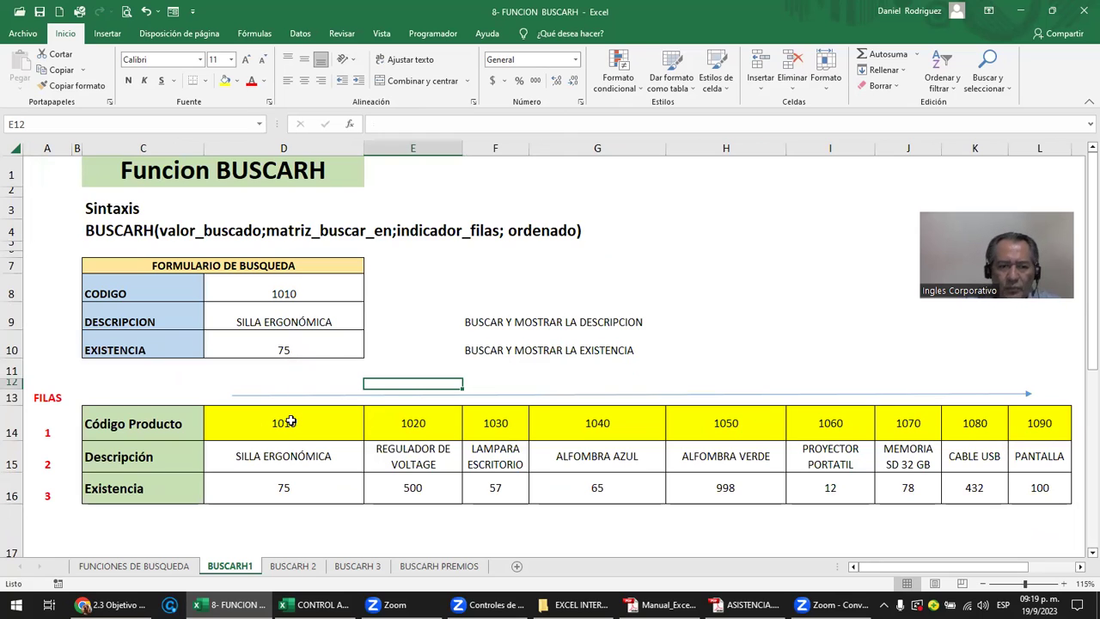
left_click_drag(136, 423, 142, 478)
left_click_drag(934, 478, 1040, 487)
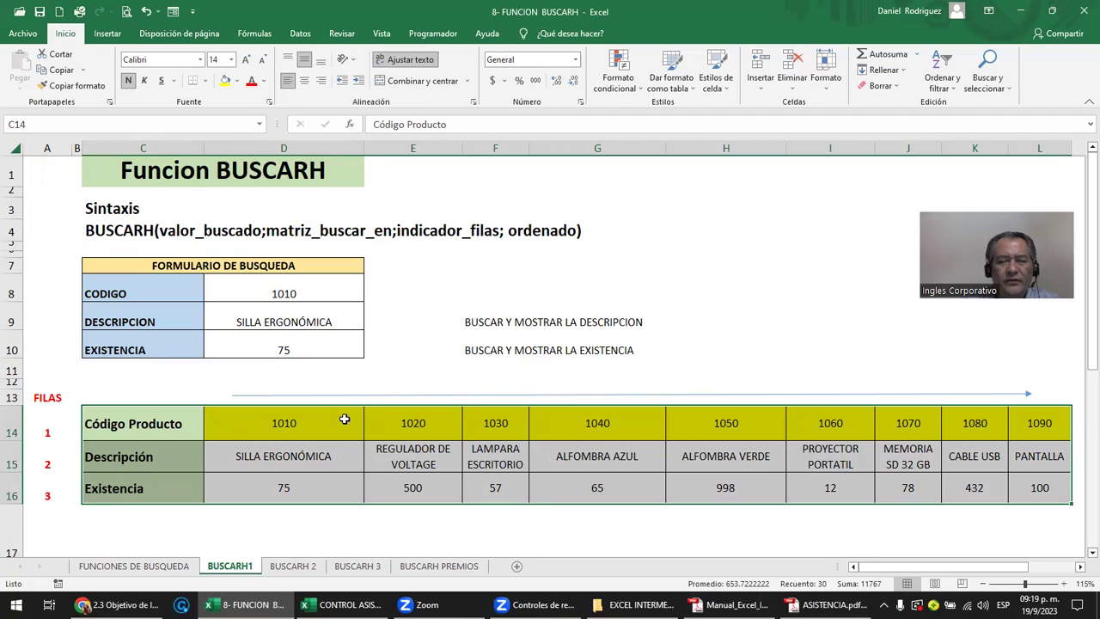
left_click(265, 425)
left_click_drag(143, 423, 975, 491)
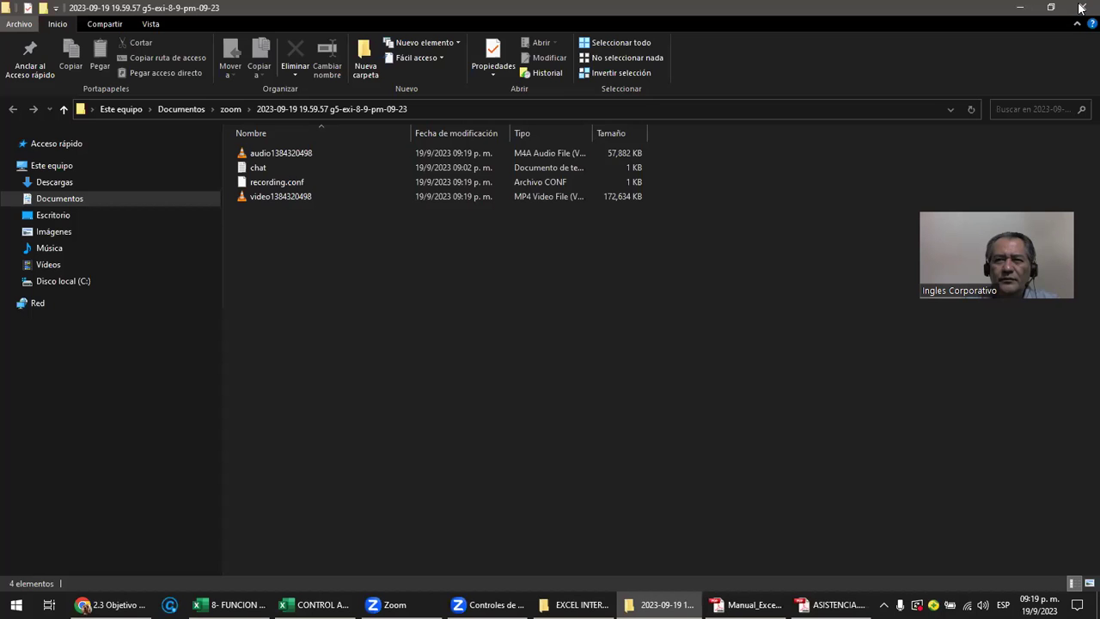
left_click(1080, 8)
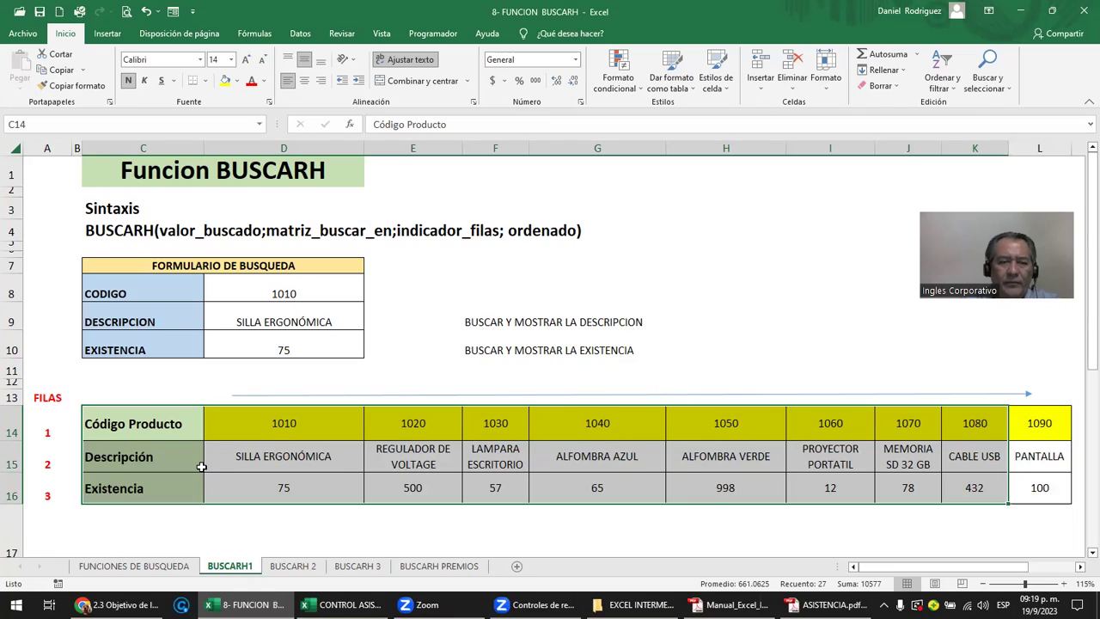
- Drag row 17's lower border upward to shorten the blank row
scroll(200, 469, "down", 2)
scroll(200, 469, "down", 2)
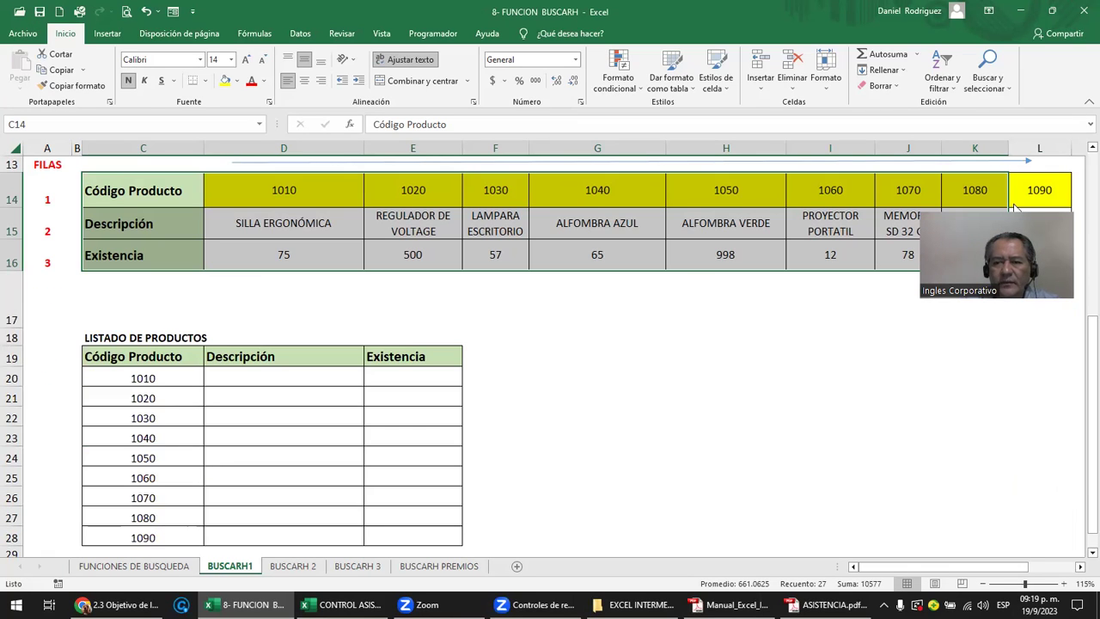
left_click(598, 300)
left_click_drag(11, 328, 11, 303)
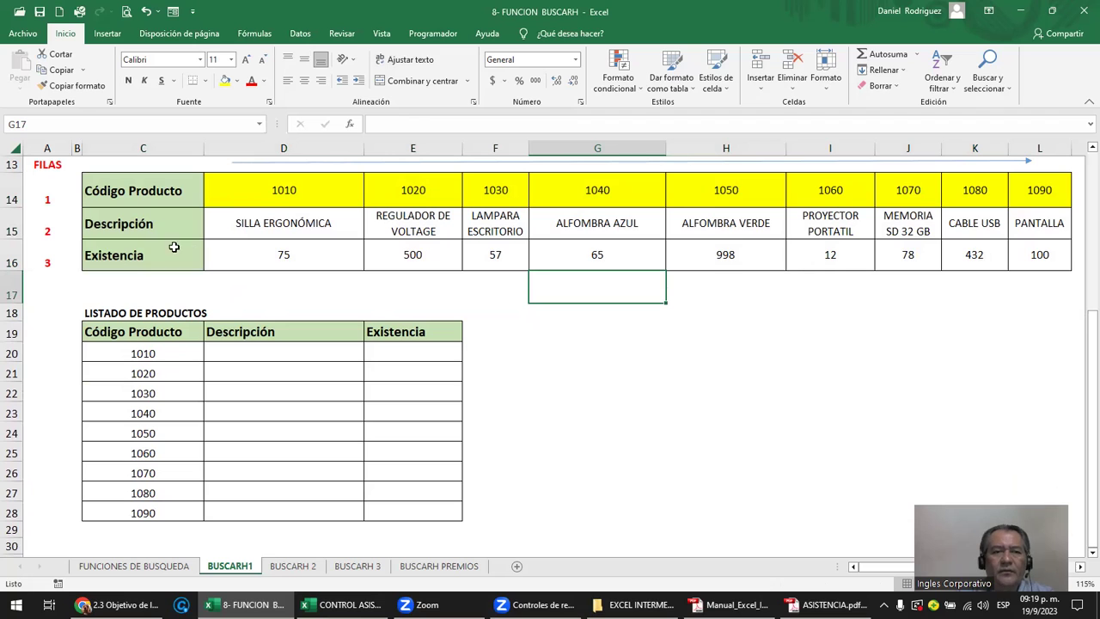
- Highlight lookup code D8, result cells D9:D10 and the product data being searched
scroll(144, 203, "up", 3)
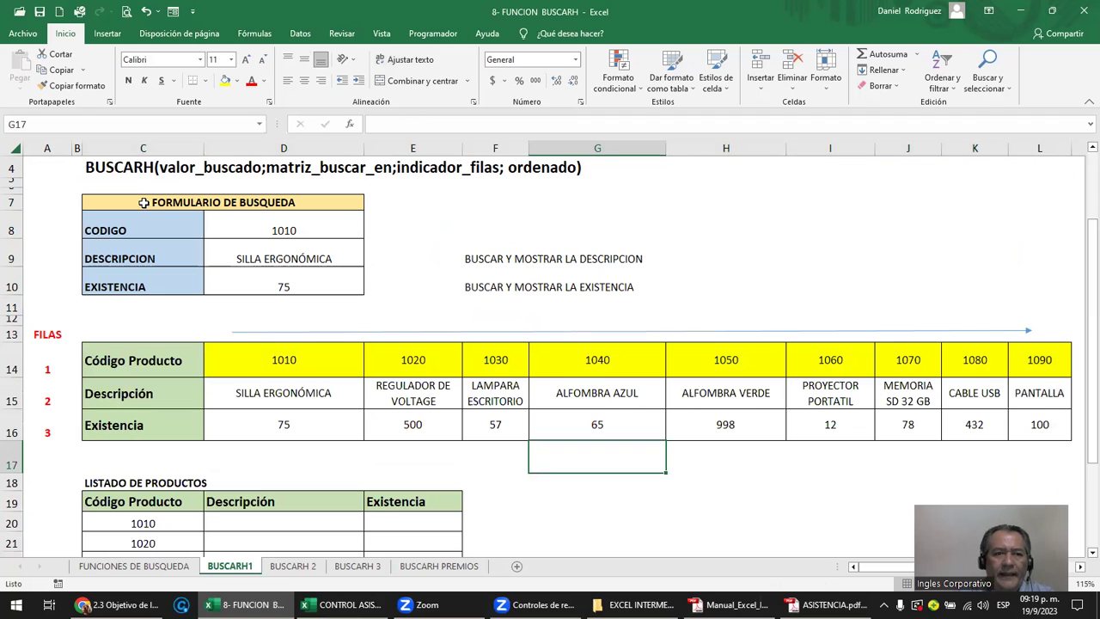
mouse_move(136, 205)
left_mouse_down()
mouse_move(306, 255)
mouse_move(307, 282)
left_mouse_up()
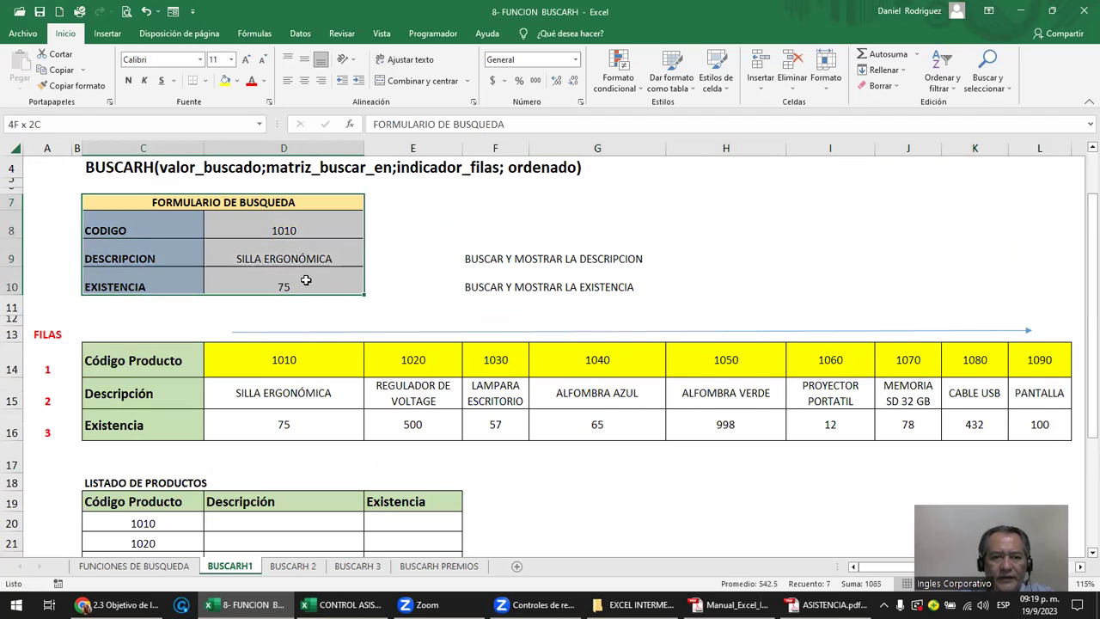
left_click(269, 229)
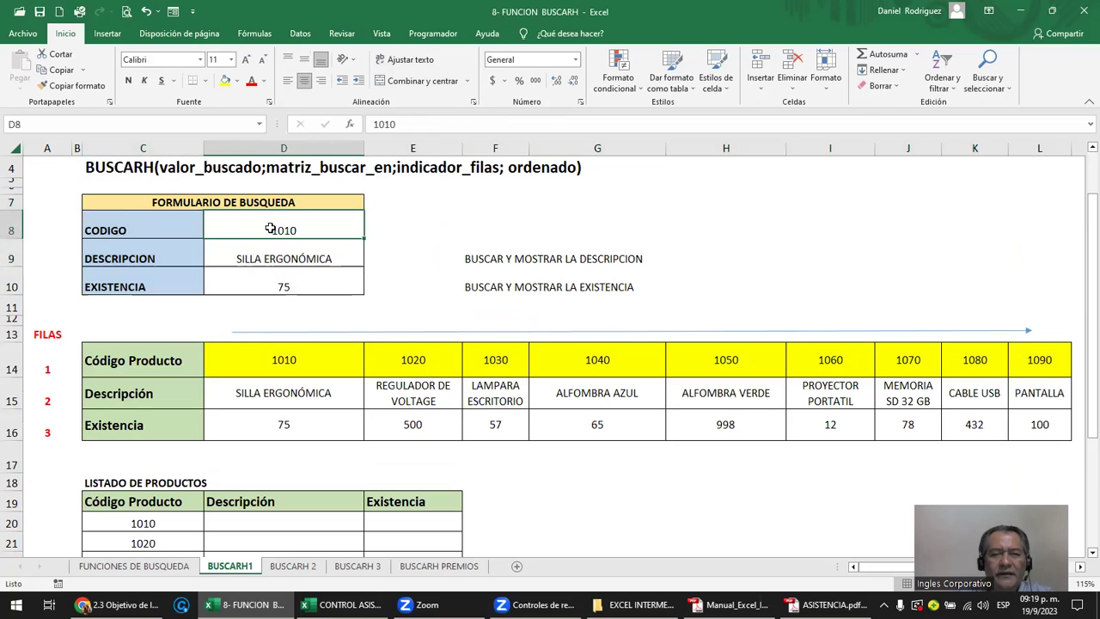
left_click_drag(254, 261, 258, 287)
left_click_drag(244, 360, 1044, 424)
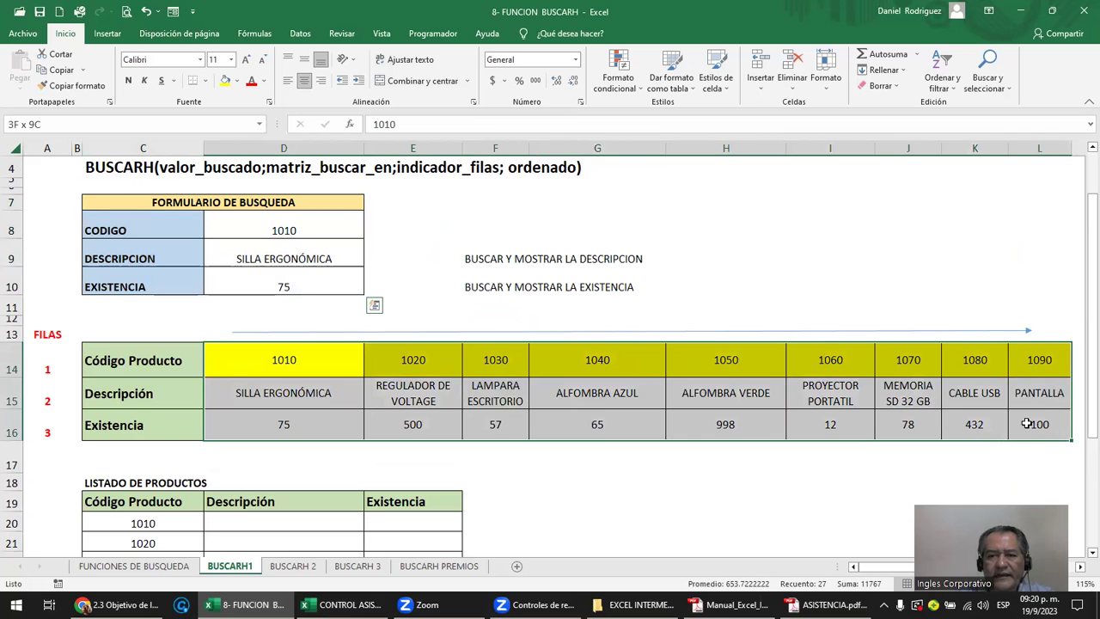
left_click(355, 311)
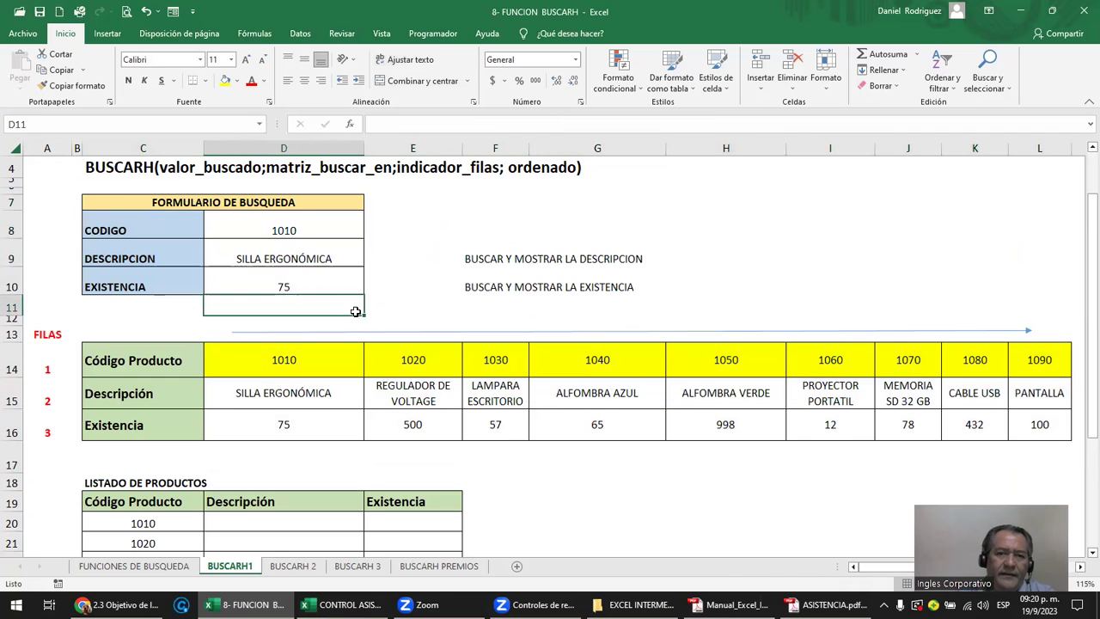
- Highlight the product table's row labels, the empty LISTADO DE PRODUCTOS, then the whole product table
scroll(355, 311, "down", 1)
scroll(354, 311, "down", 1)
scroll(355, 311, "down", 3)
scroll(355, 311, "up", 1)
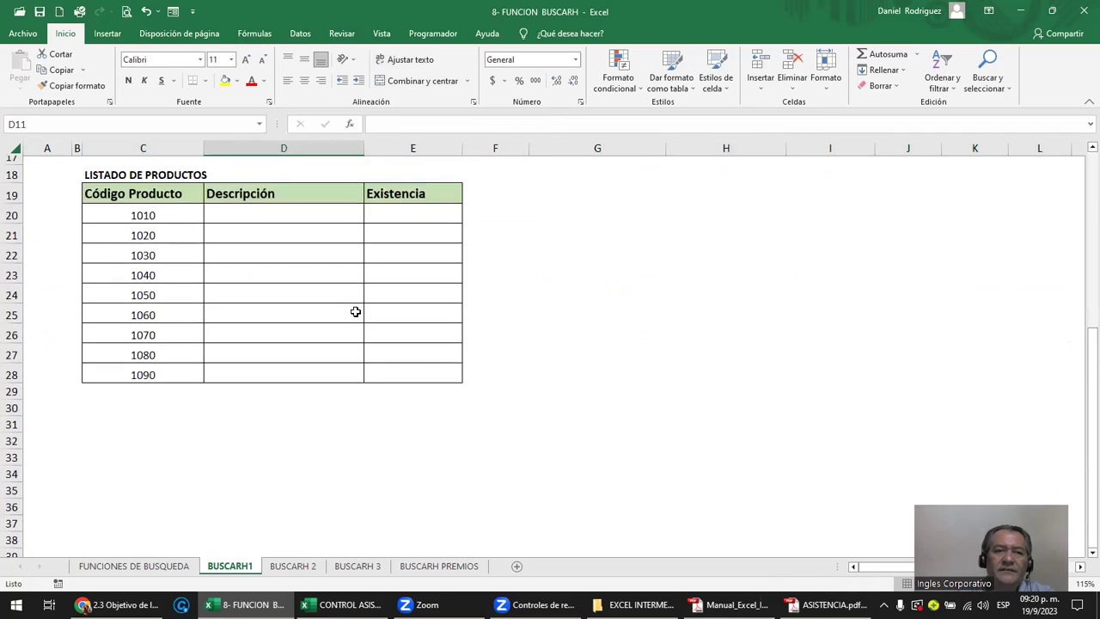
scroll(355, 311, "up", 1)
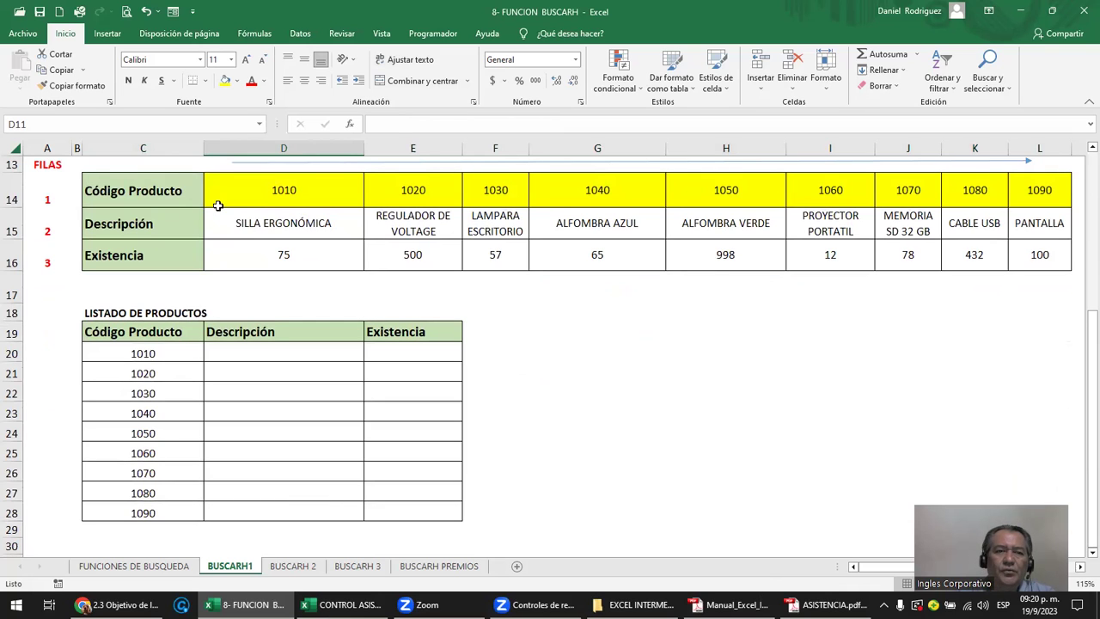
mouse_move(120, 199)
left_mouse_down()
mouse_move(126, 240)
mouse_move(1031, 258)
left_mouse_up()
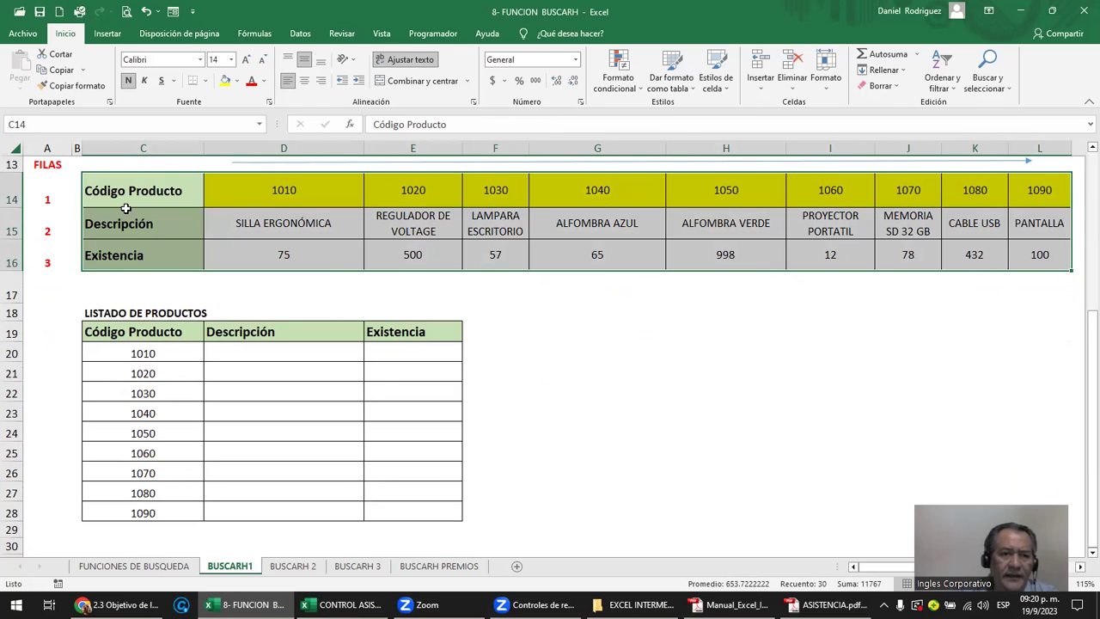
left_click(169, 193)
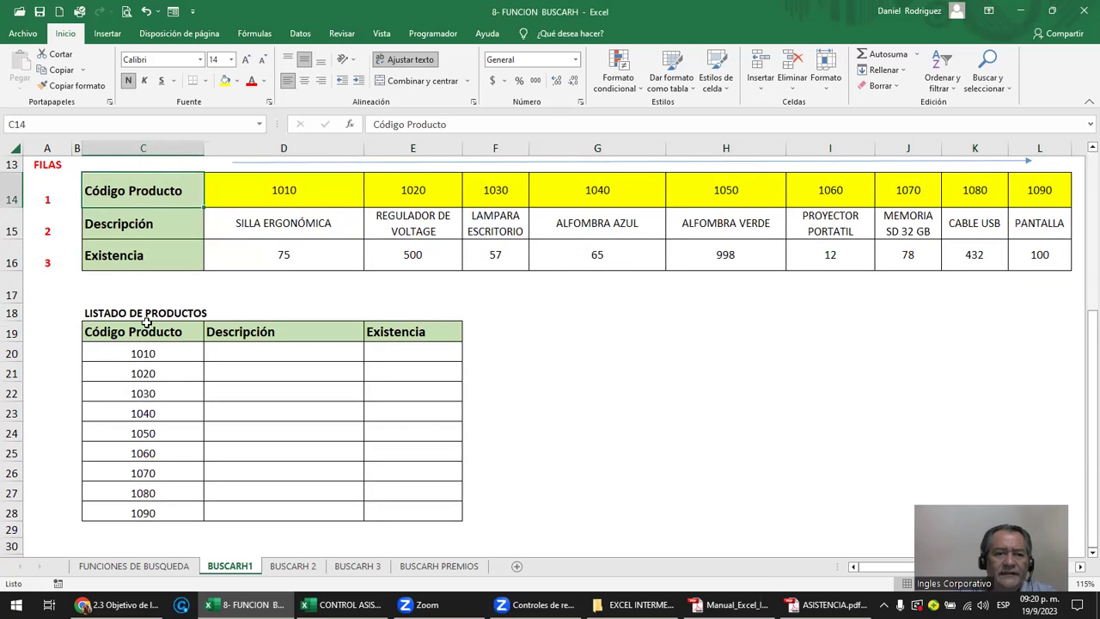
left_click_drag(149, 334, 395, 511)
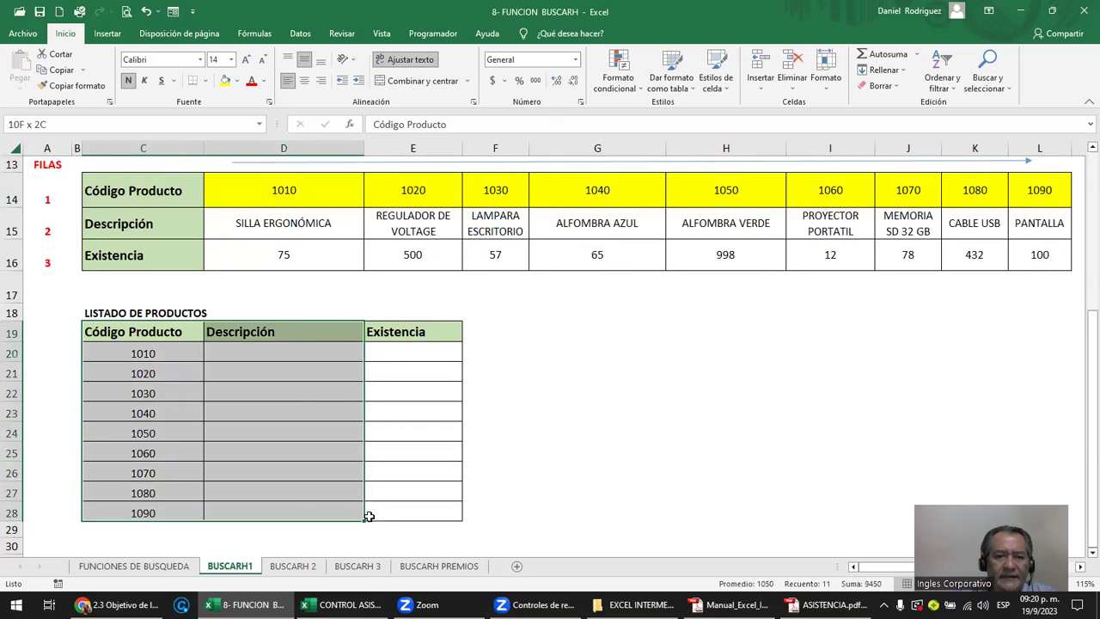
left_click_drag(163, 204, 1020, 272)
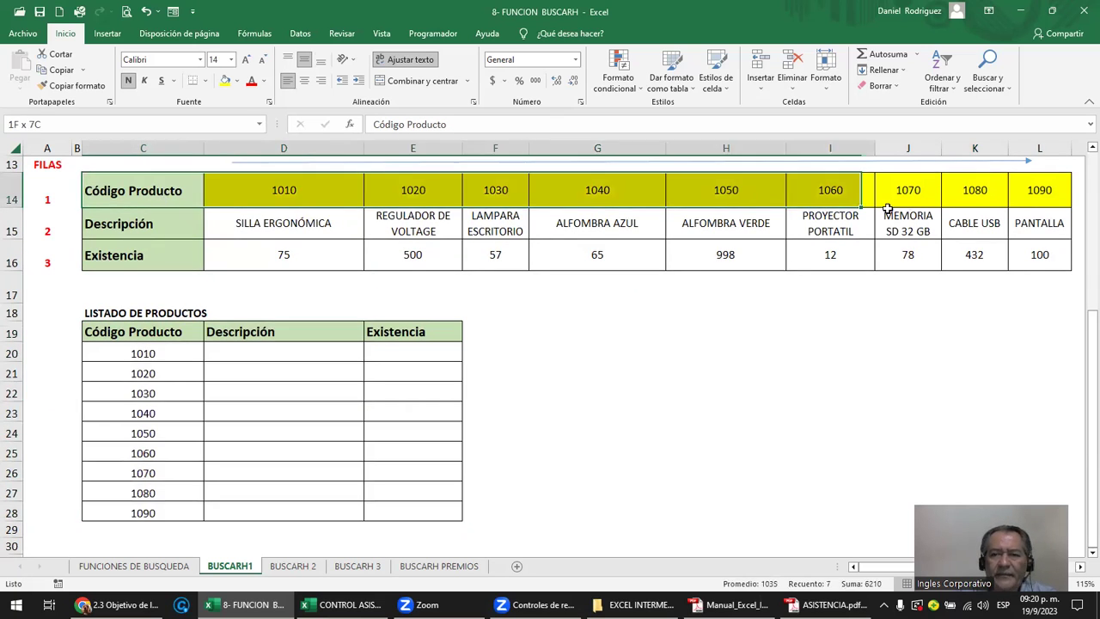
- Copy the product table C14:L16 and paste it at G19 with Paste Special Transponer
key("ctrl+c")
left_click(613, 337)
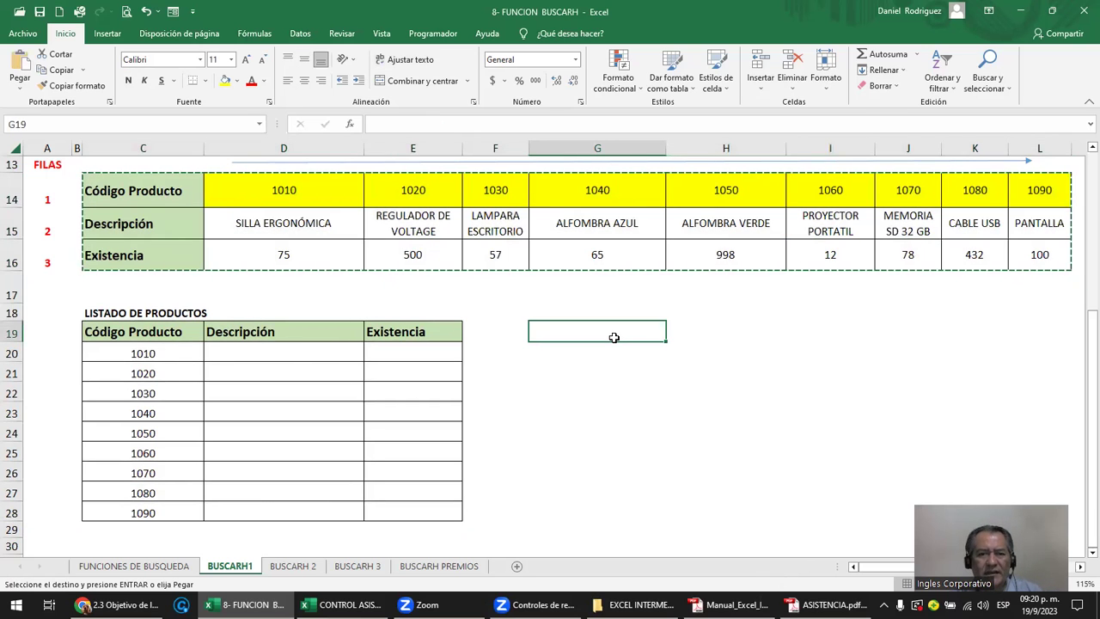
left_click(17, 92)
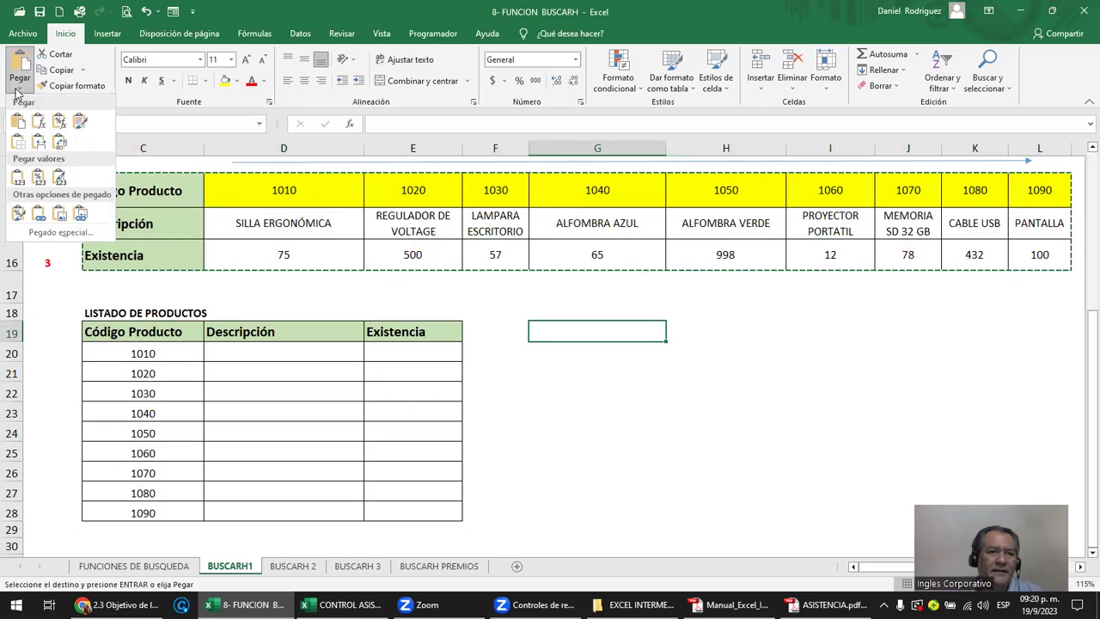
left_click(60, 232)
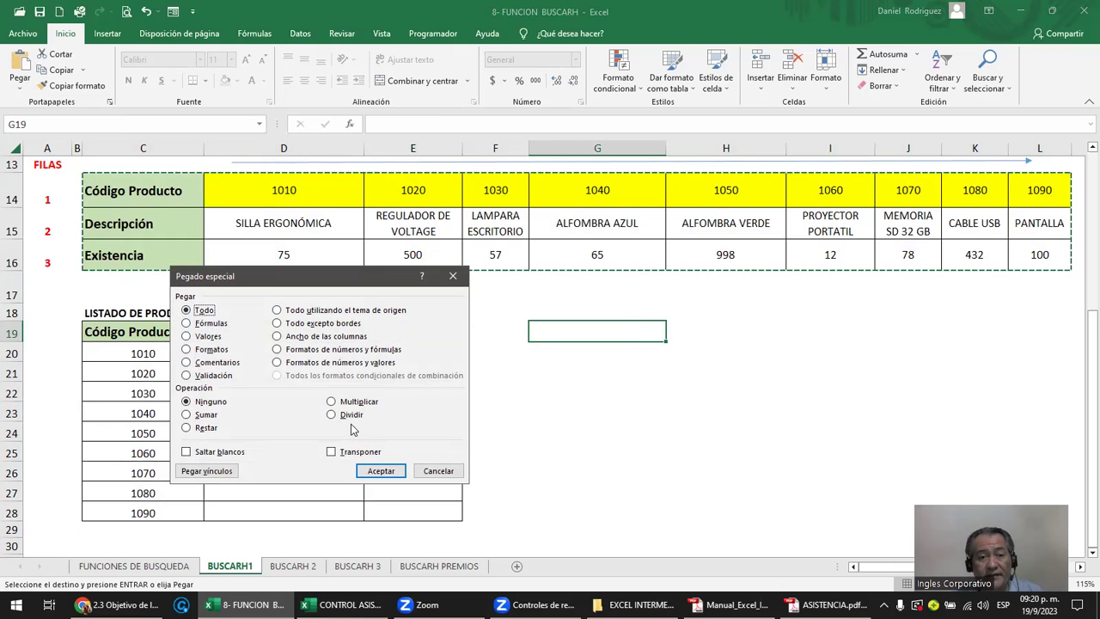
left_click(359, 452)
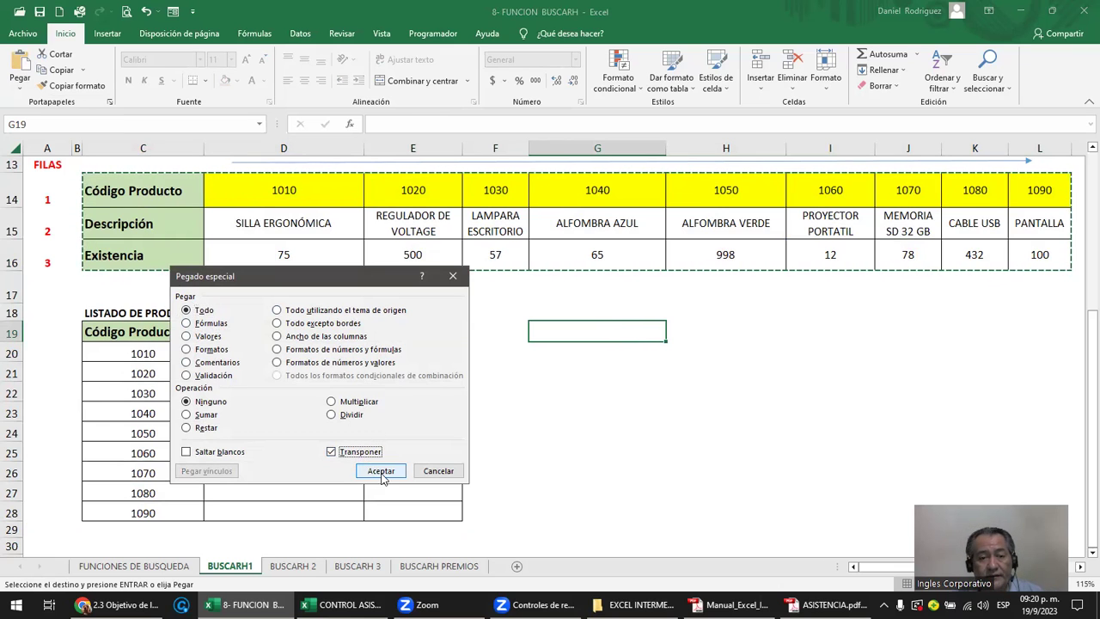
left_click(380, 472)
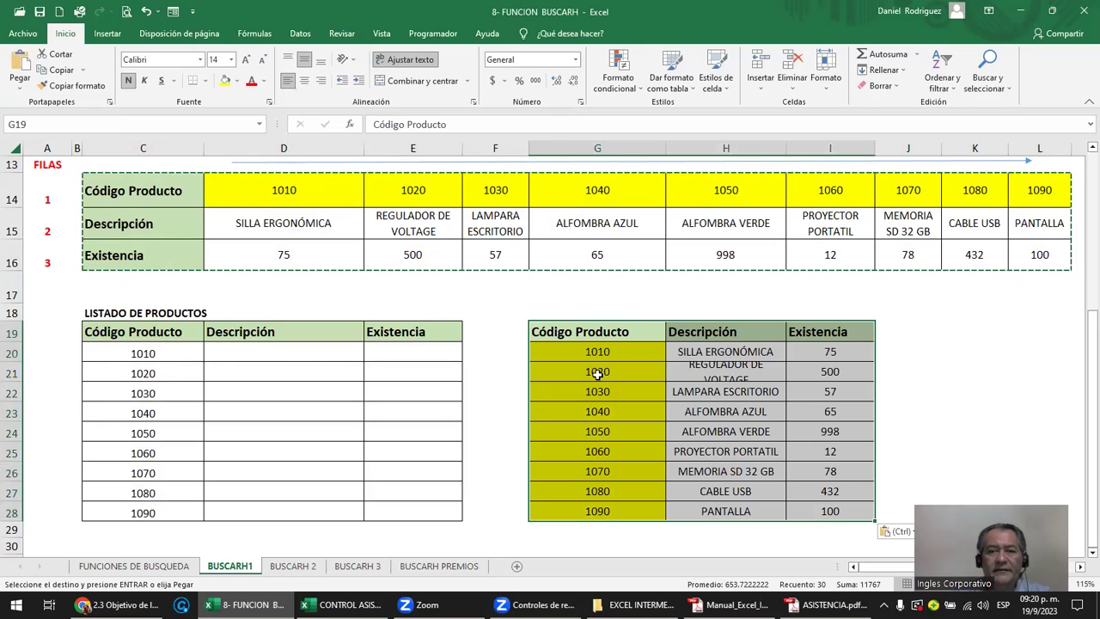
- Widen column H so descriptions like REGULADOR DE VOLTAGE fit on one line
left_click(572, 333)
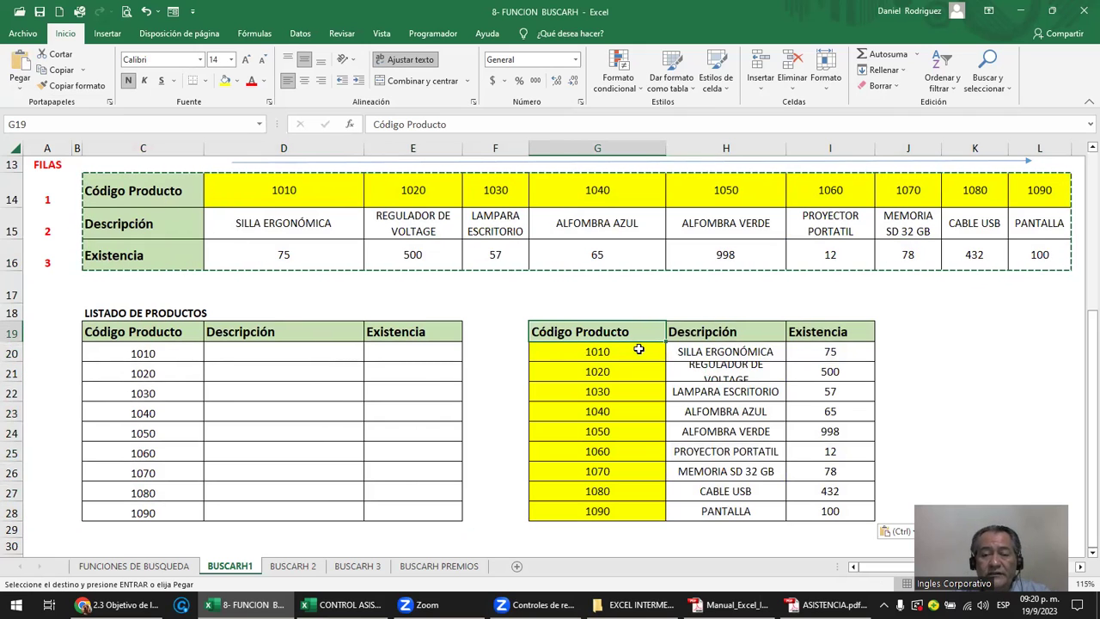
left_click(739, 371)
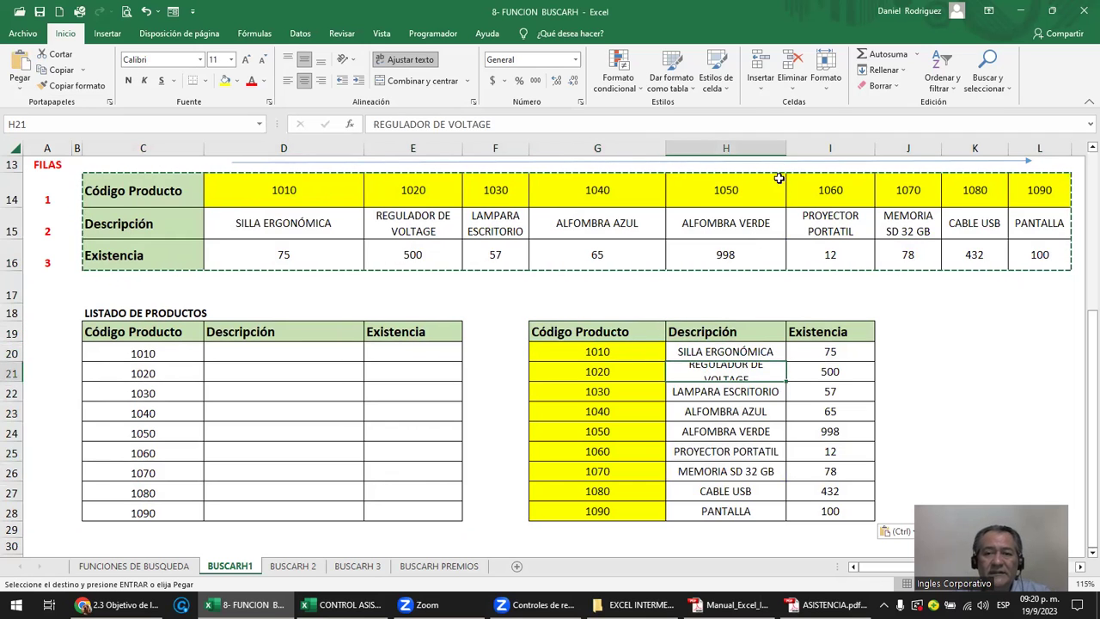
left_click_drag(785, 147, 814, 149)
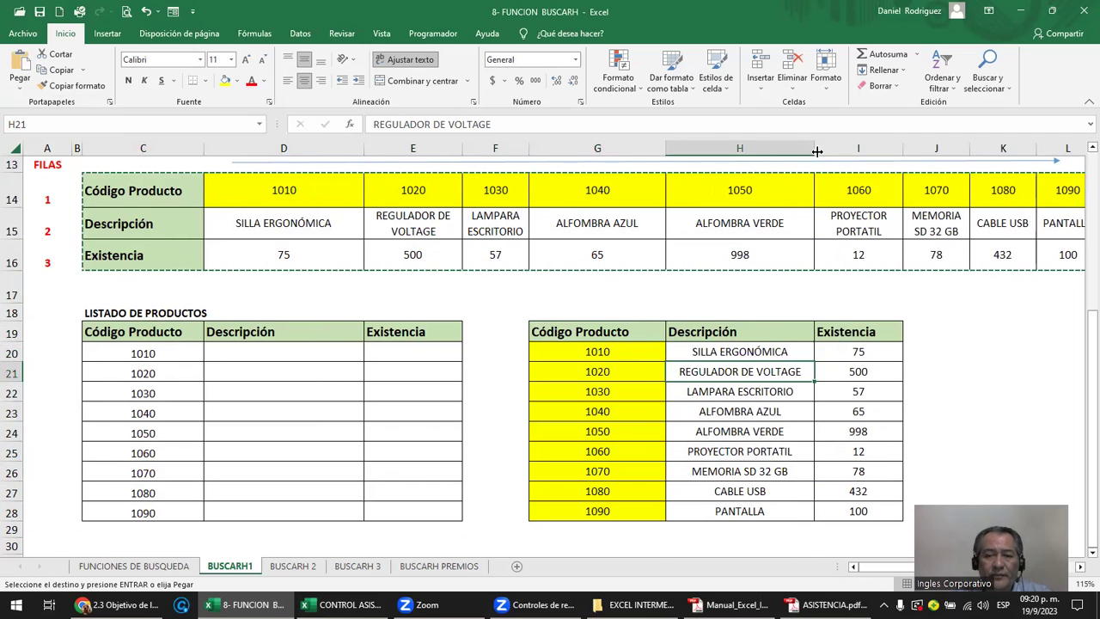
- Change product 1010's stock in D16 to 100 and compare it with the transposed copy
key("Escape")
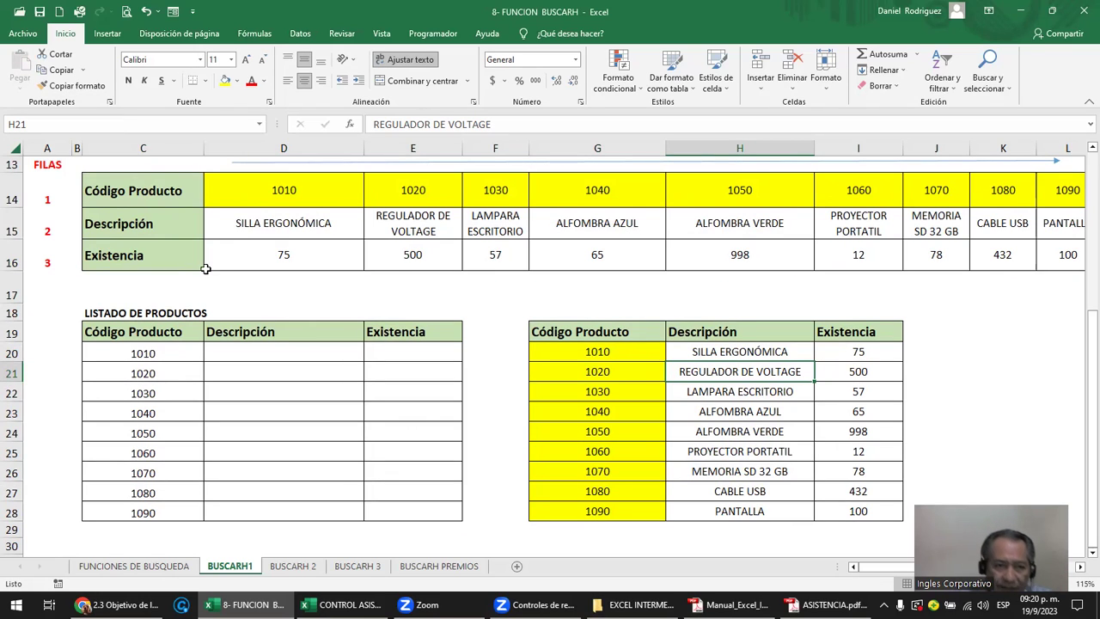
left_click(286, 251)
type("100")
key("Return")
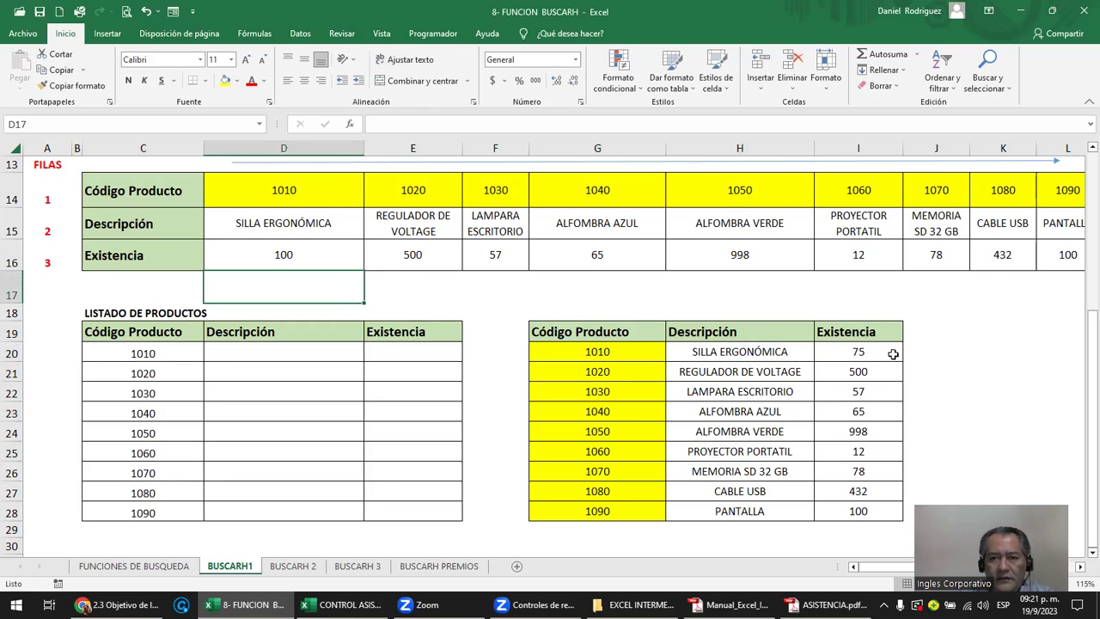
left_click(873, 353)
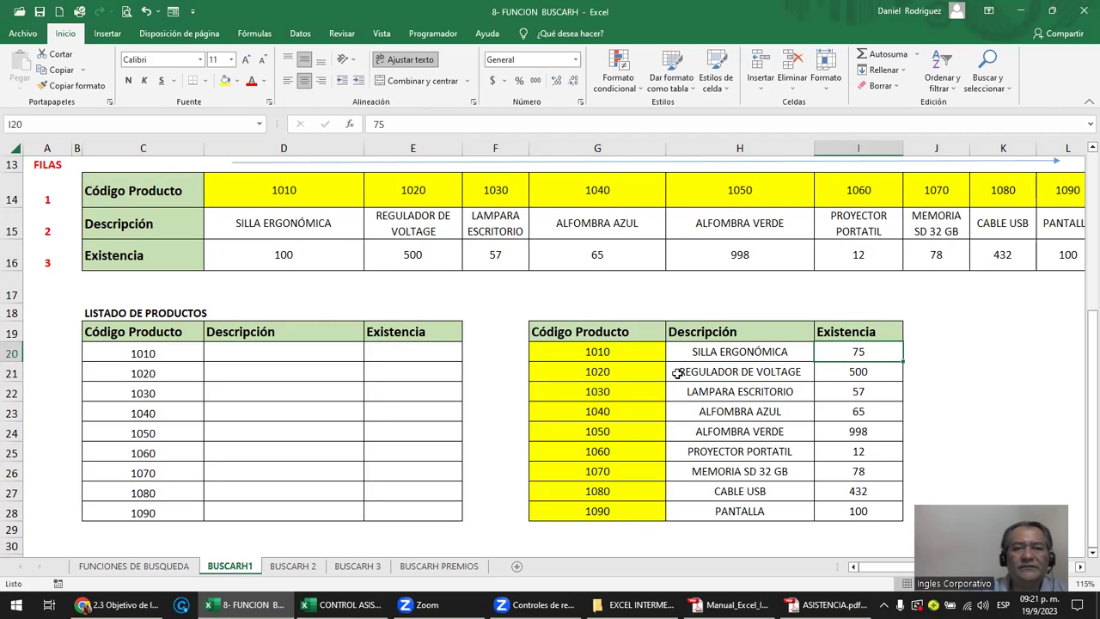
left_click(281, 225)
left_click(288, 253)
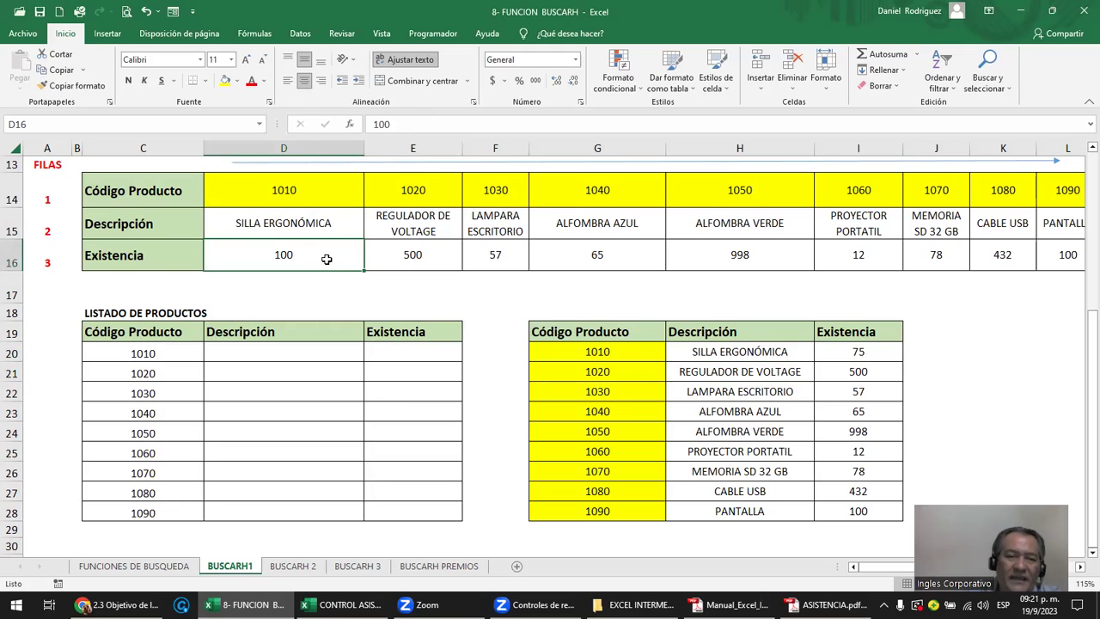
left_click(590, 335)
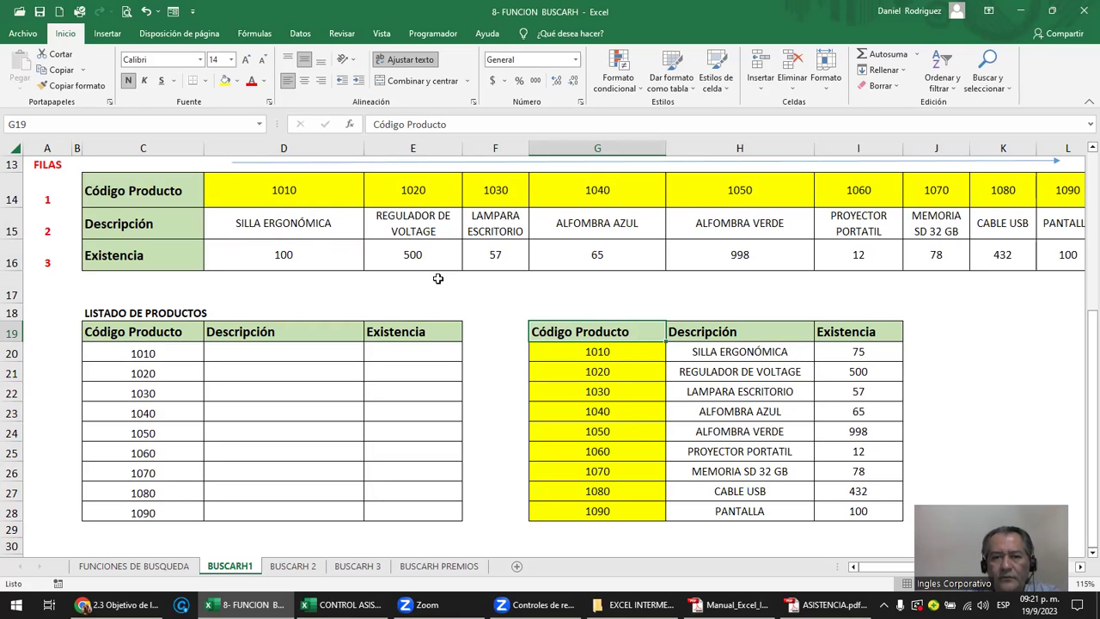
left_click(864, 355)
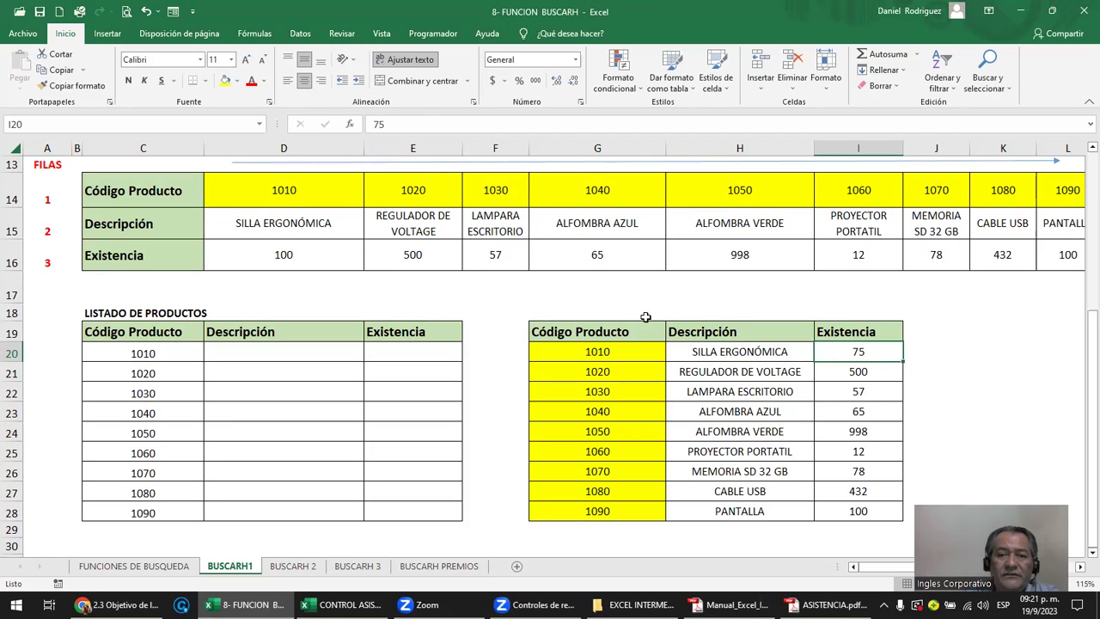
- Enter the title COPIADO Y TRANSPONER in G18 above the transposed table
left_click(575, 307)
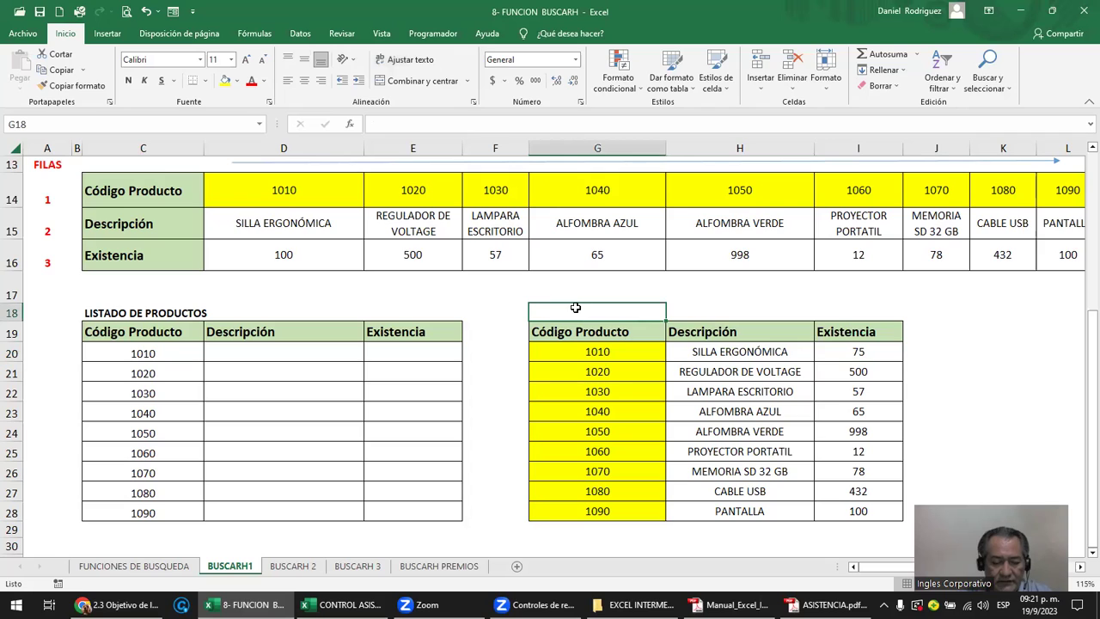
type("COPIADO Y TRANSPONER")
key("Return")
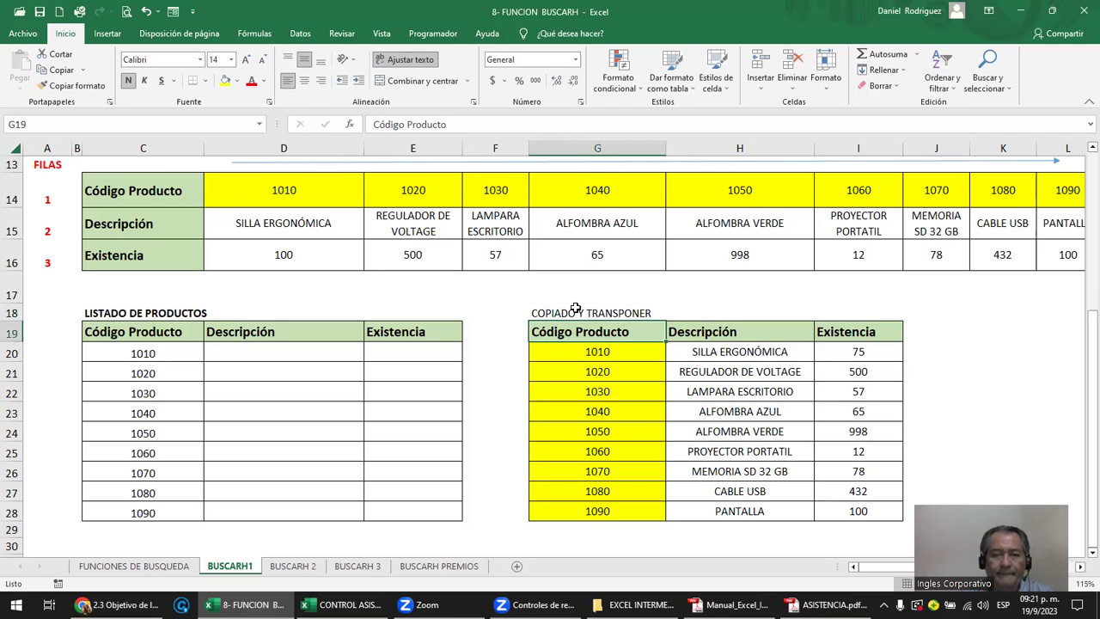
- Point out the product table, the listing's empty Descripción and Existencia cells, and codes 1010 and 1020
left_click(133, 353)
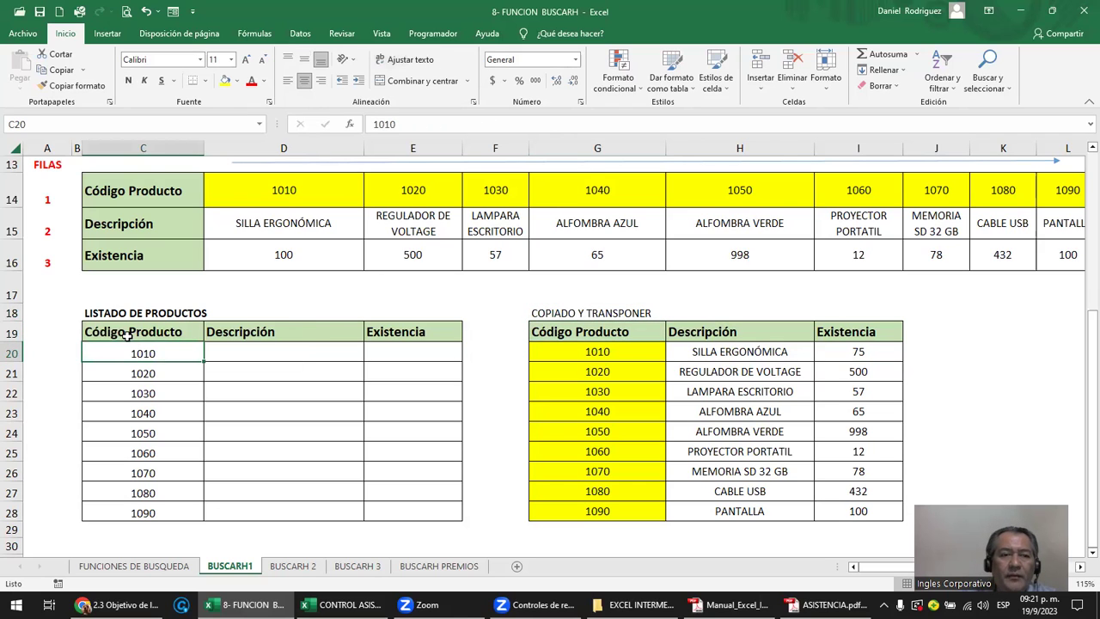
left_click_drag(129, 192, 1005, 249)
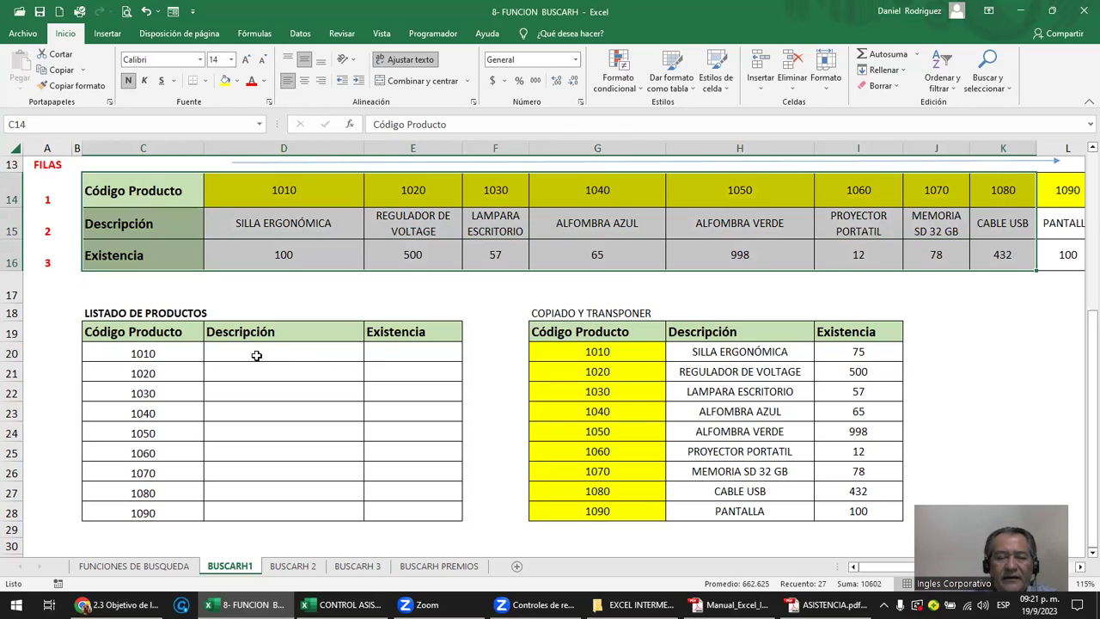
left_click(256, 355)
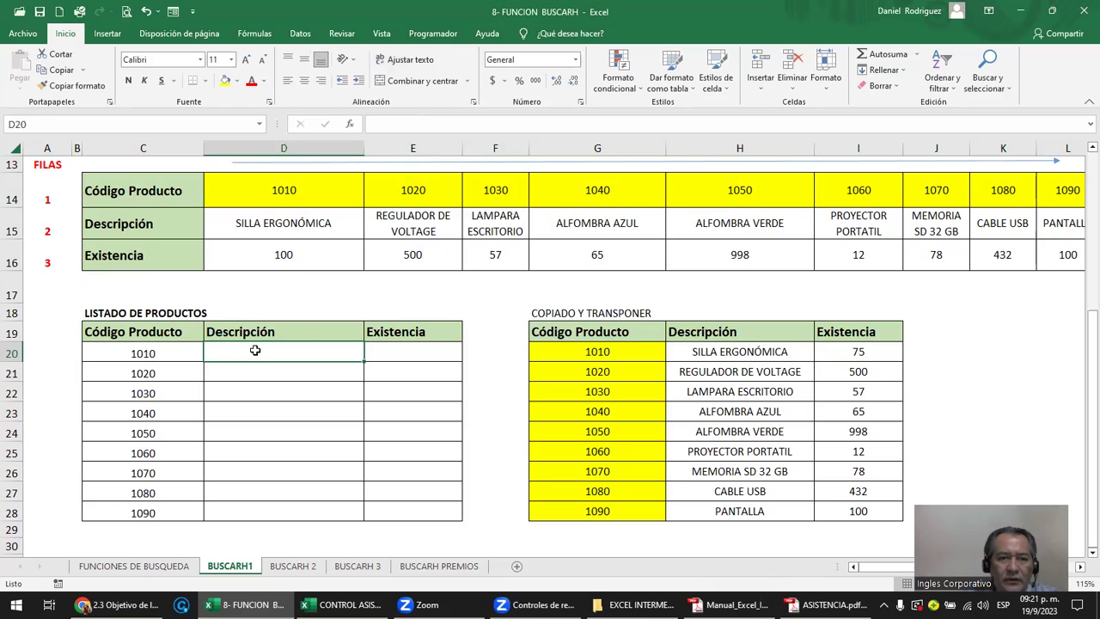
left_click_drag(255, 350, 405, 511)
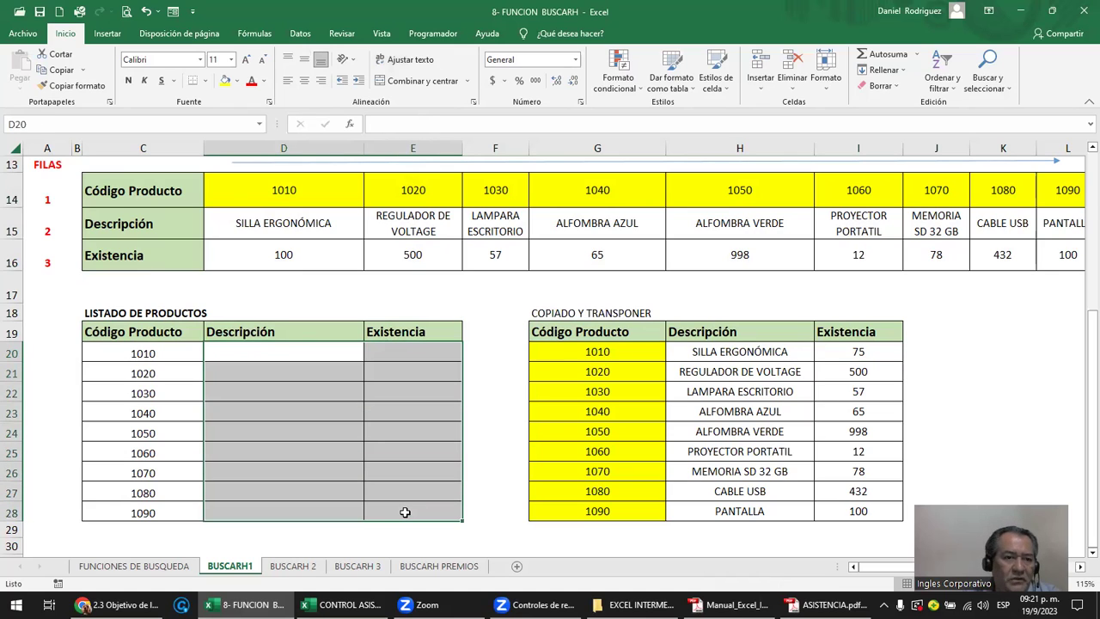
left_click(158, 354)
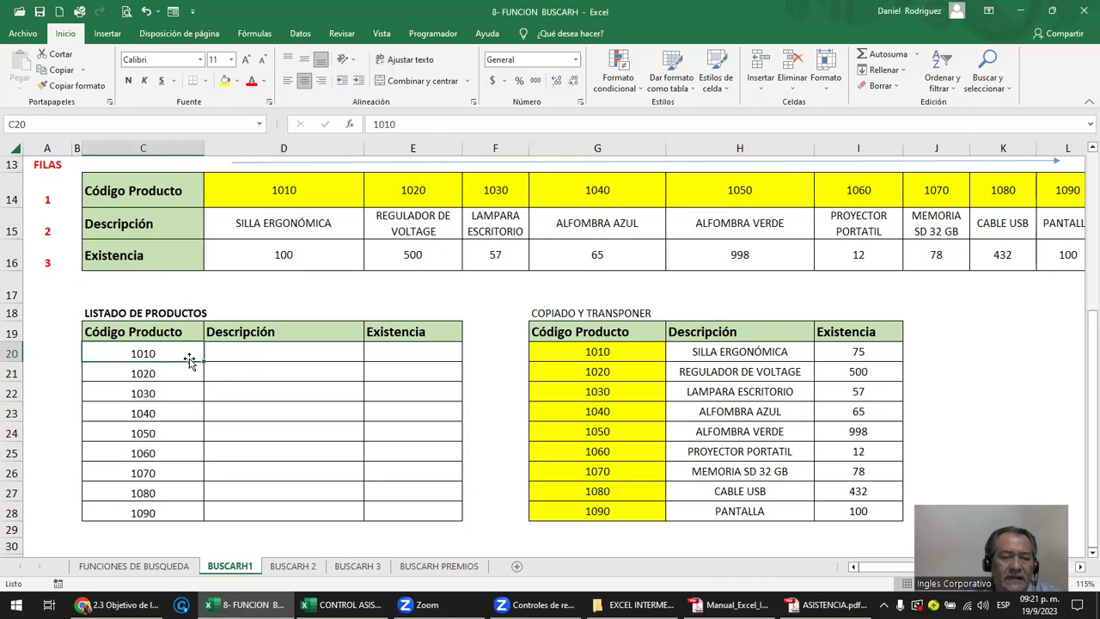
left_click(159, 373)
left_click(150, 354)
- Clear codes 1050–1090, undo it, then clear codes 1020–1090 leaving only 1010
left_click_drag(166, 512, 177, 438)
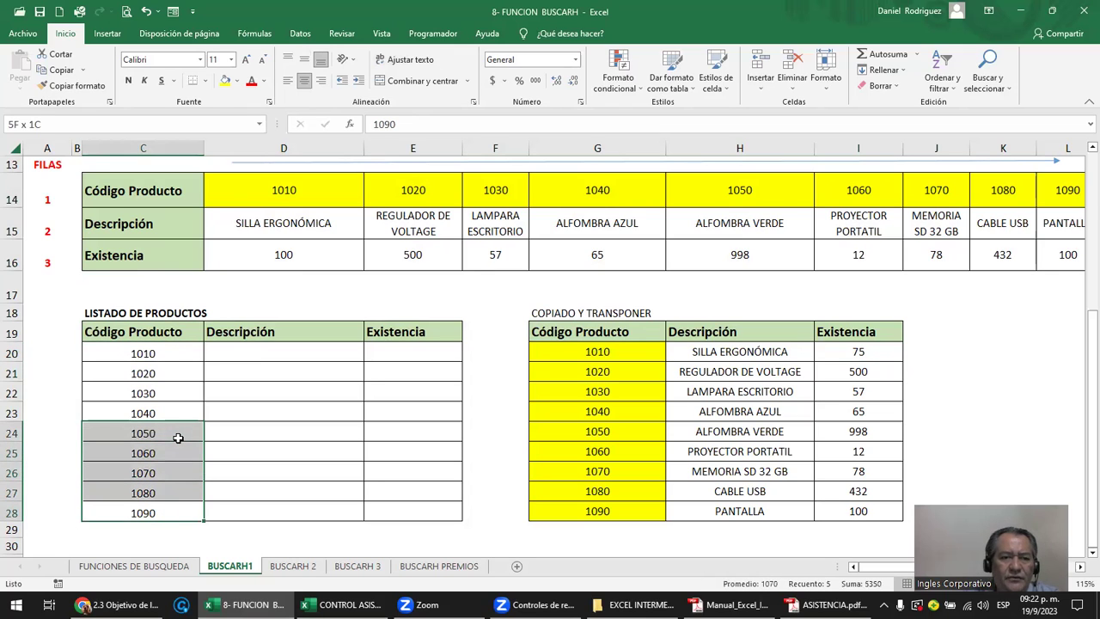
key("Delete")
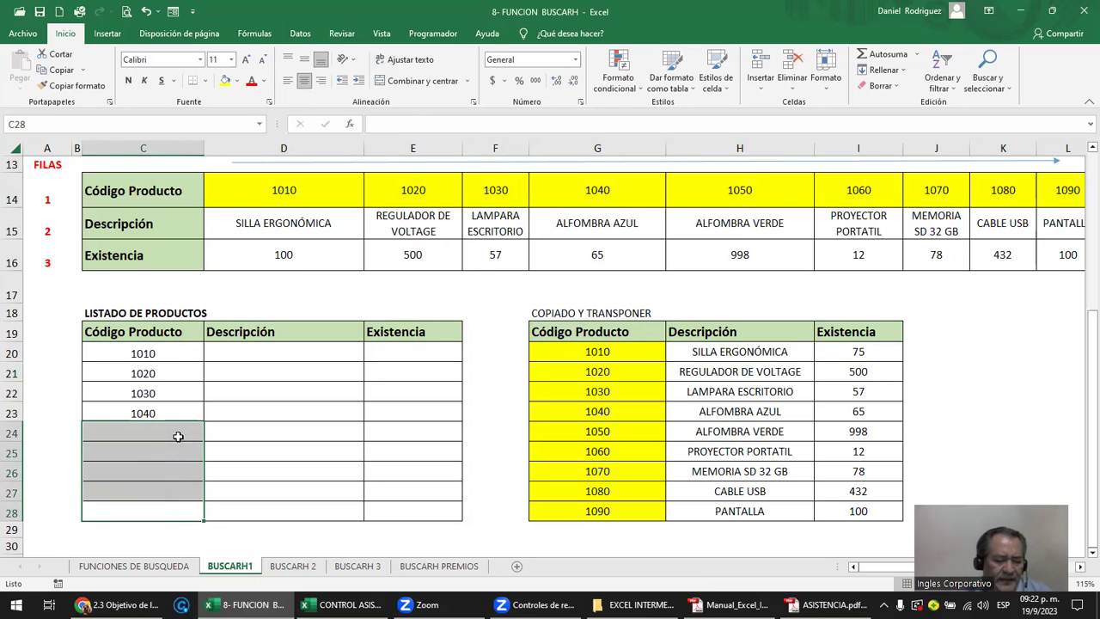
key("ctrl+z")
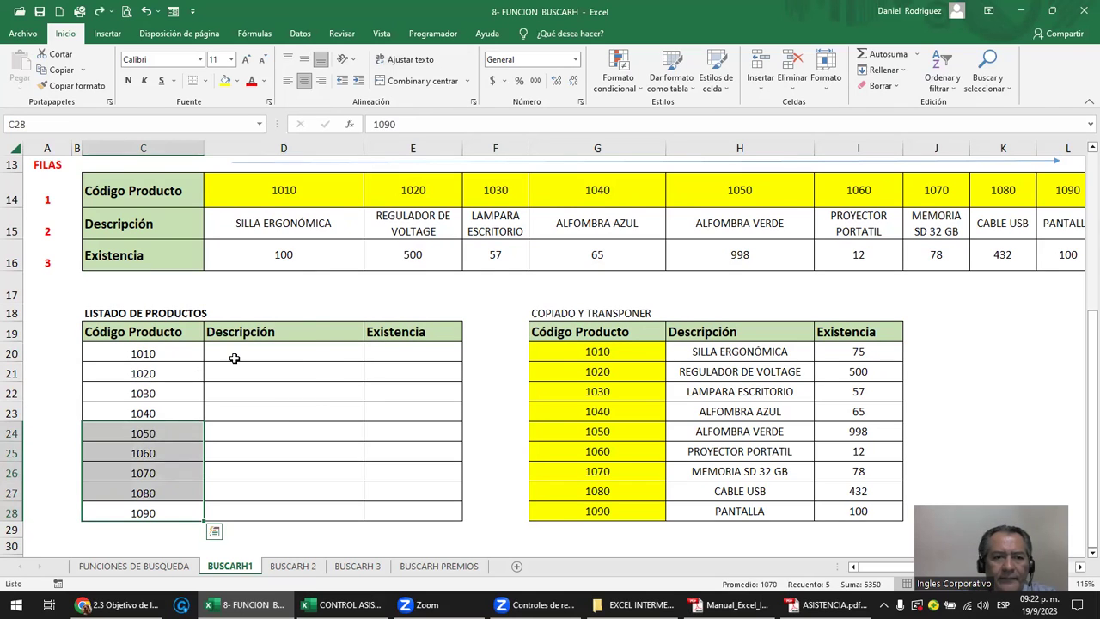
left_click(235, 358)
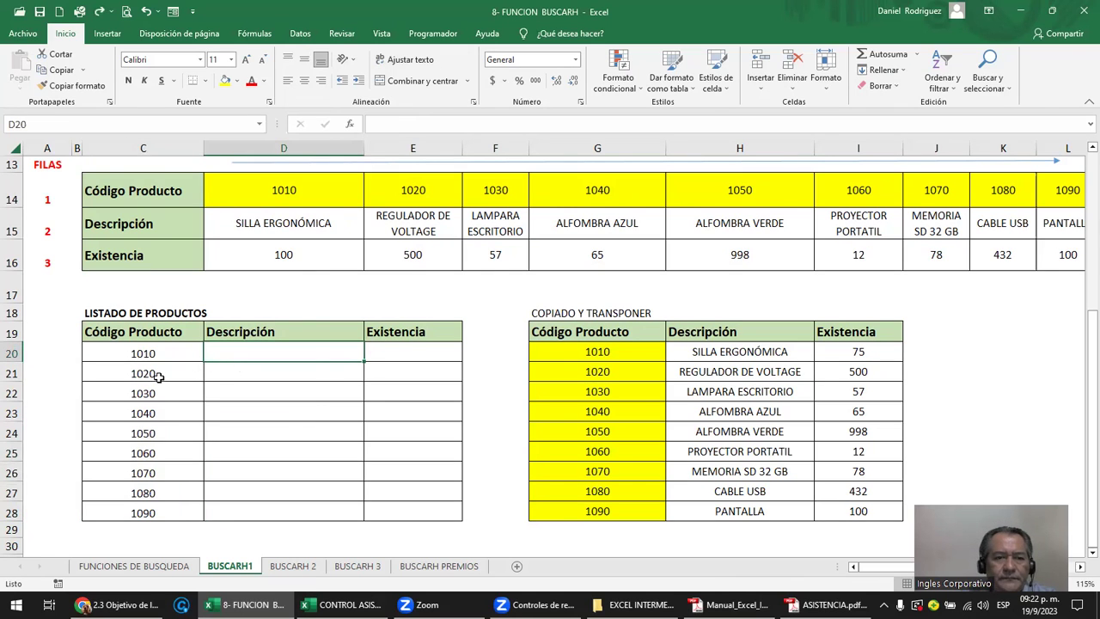
left_click_drag(159, 376, 179, 505)
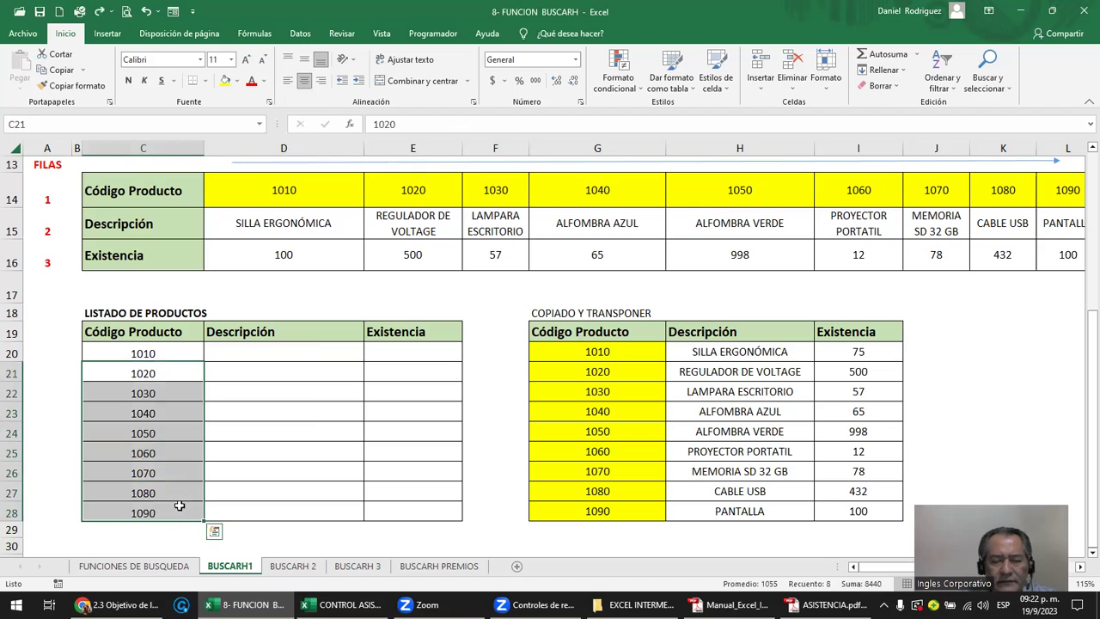
key("Delete")
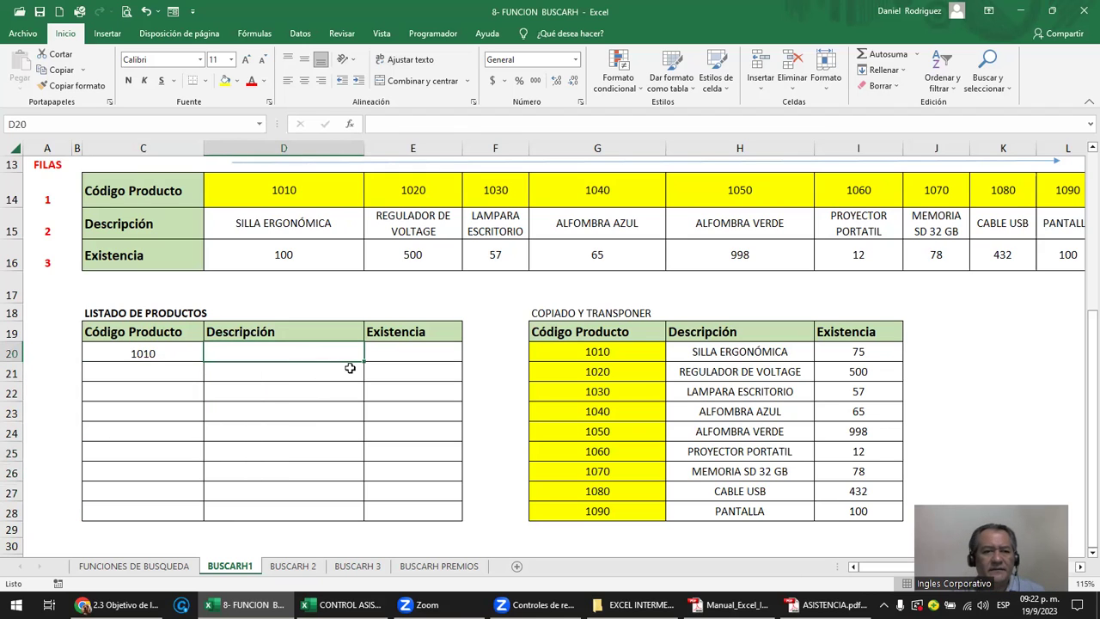
- In D20 enter =BUSCARH(C20;D14:L16; using C20 as lookup value and D14:L16 as table
type("=")
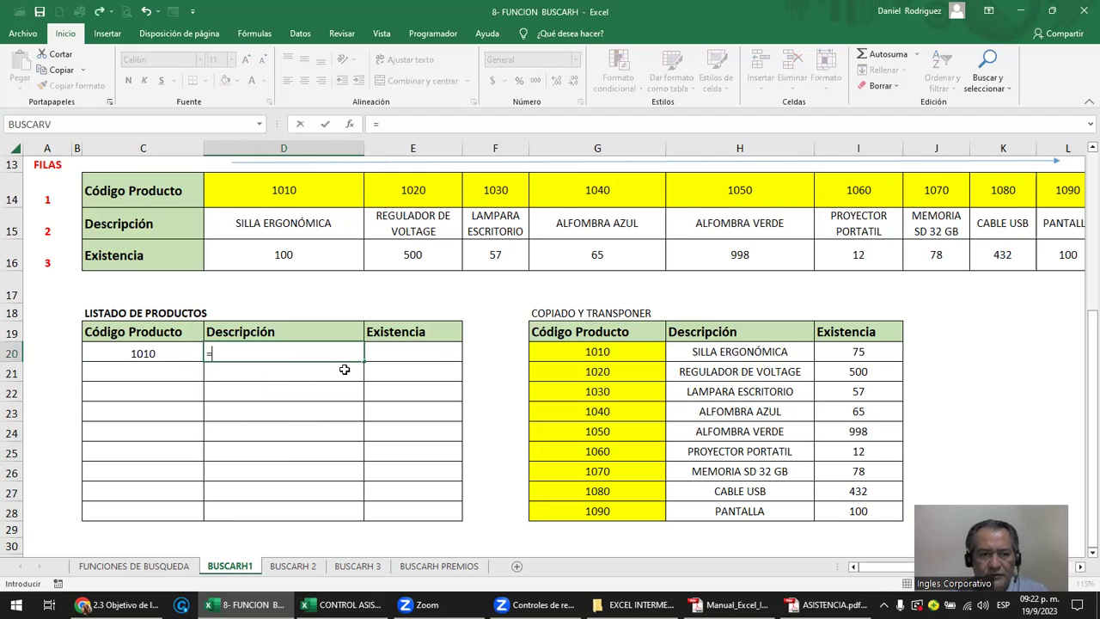
type("BUSCAR")
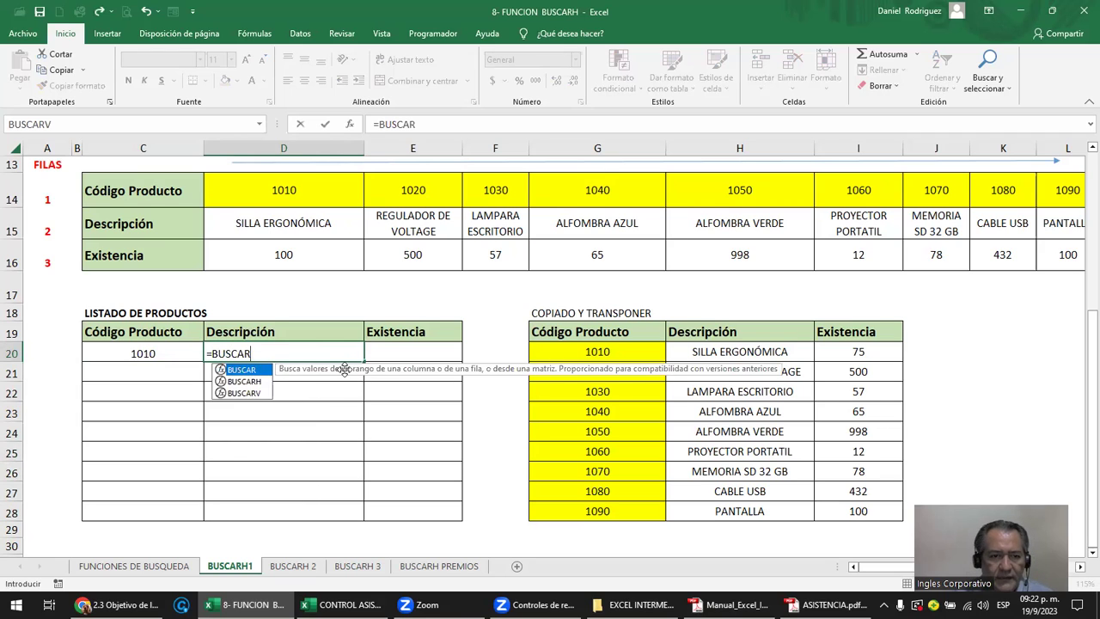
key("Down")
key("Tab")
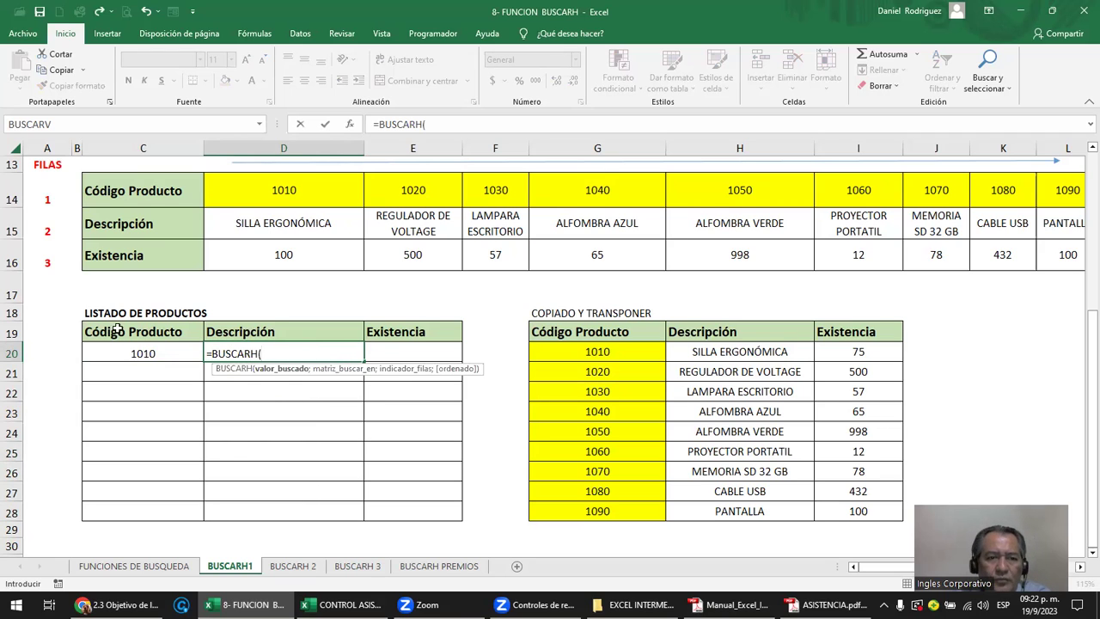
left_click(157, 356)
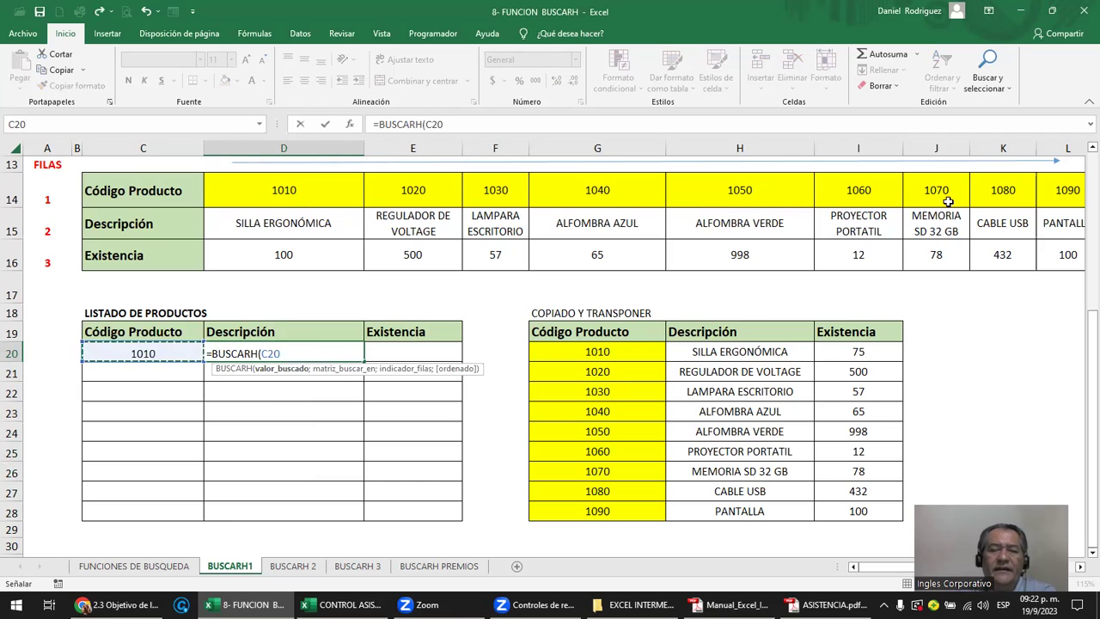
type(";")
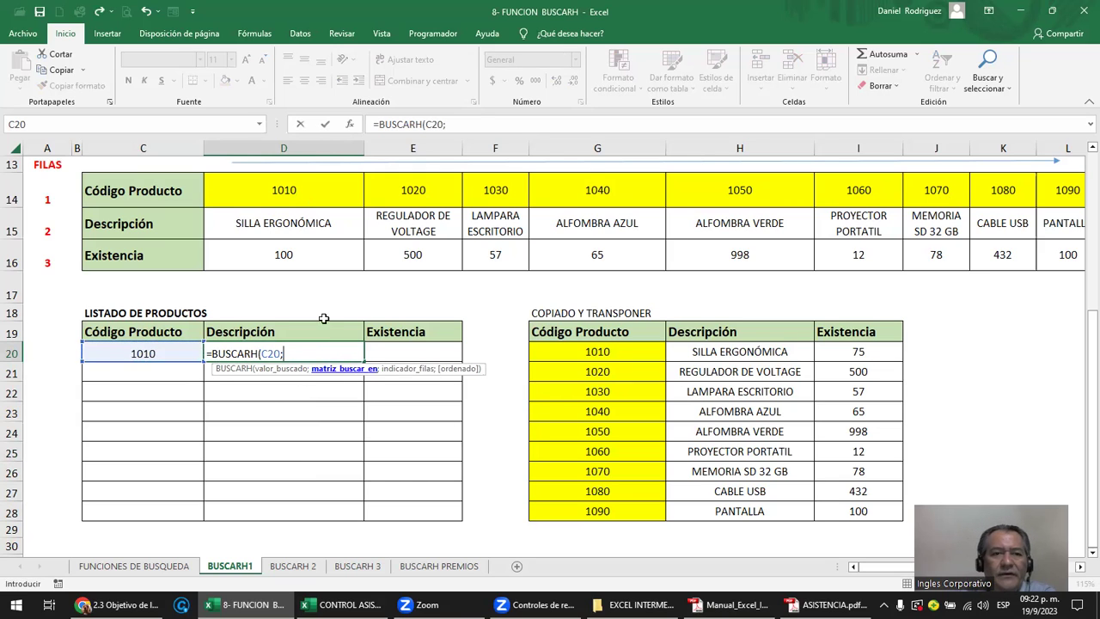
left_click_drag(282, 187, 1042, 251)
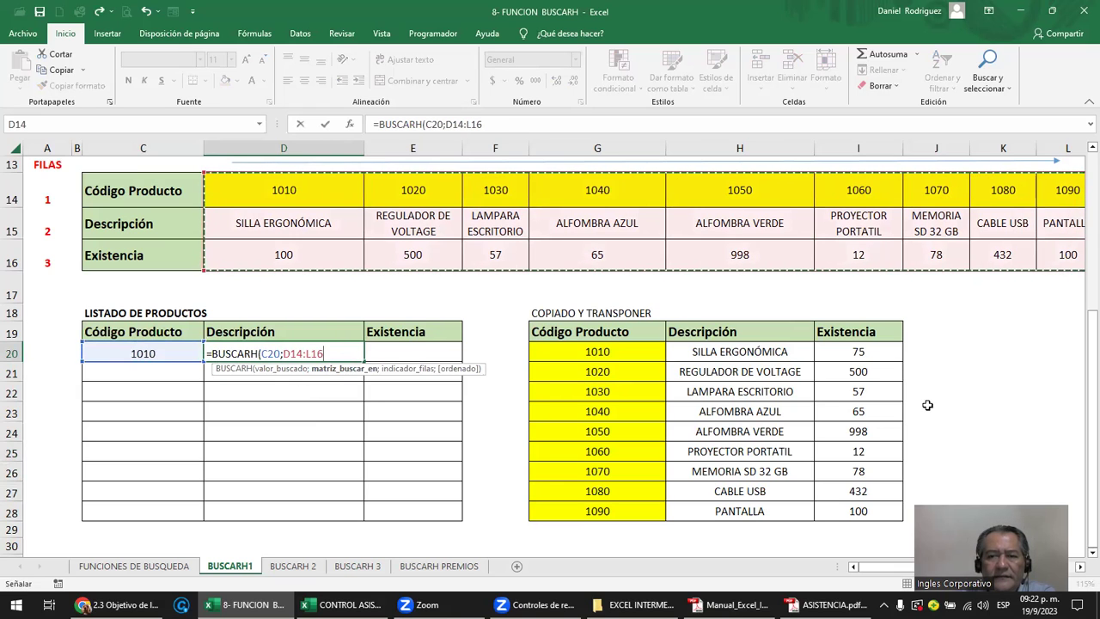
type(";2;")
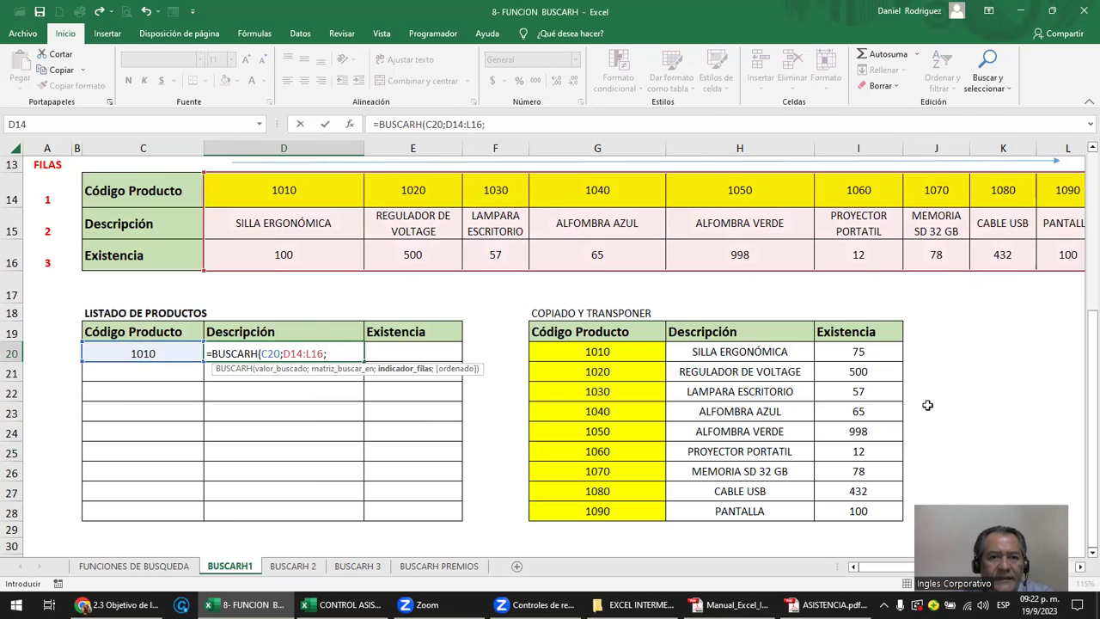
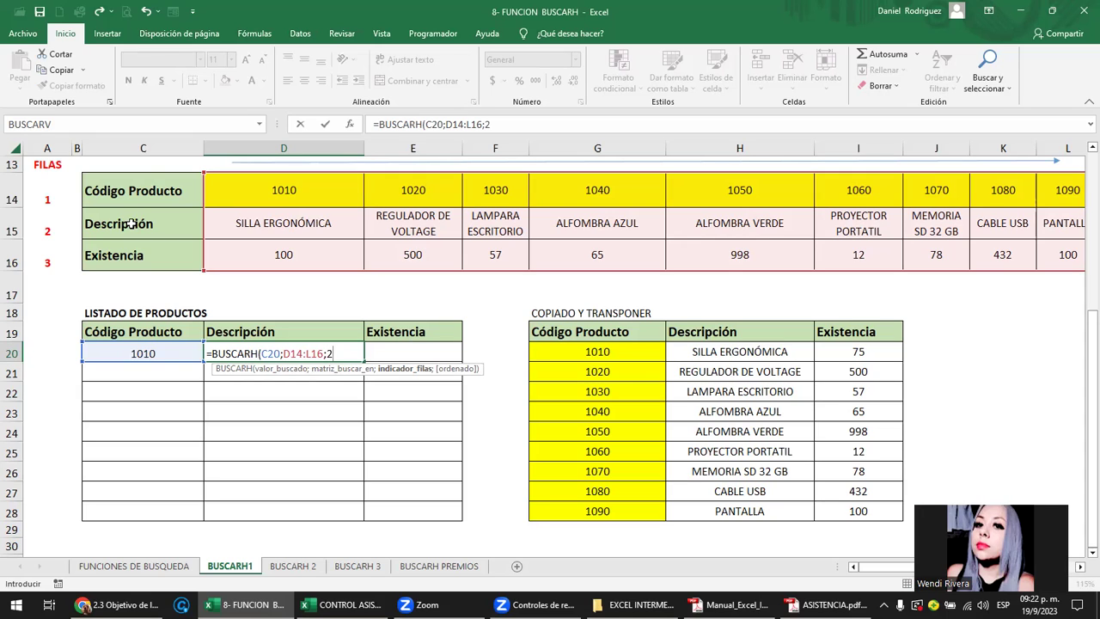
- Finish D20's BUSCARH description formula with FALSO for an exact match
type(";")
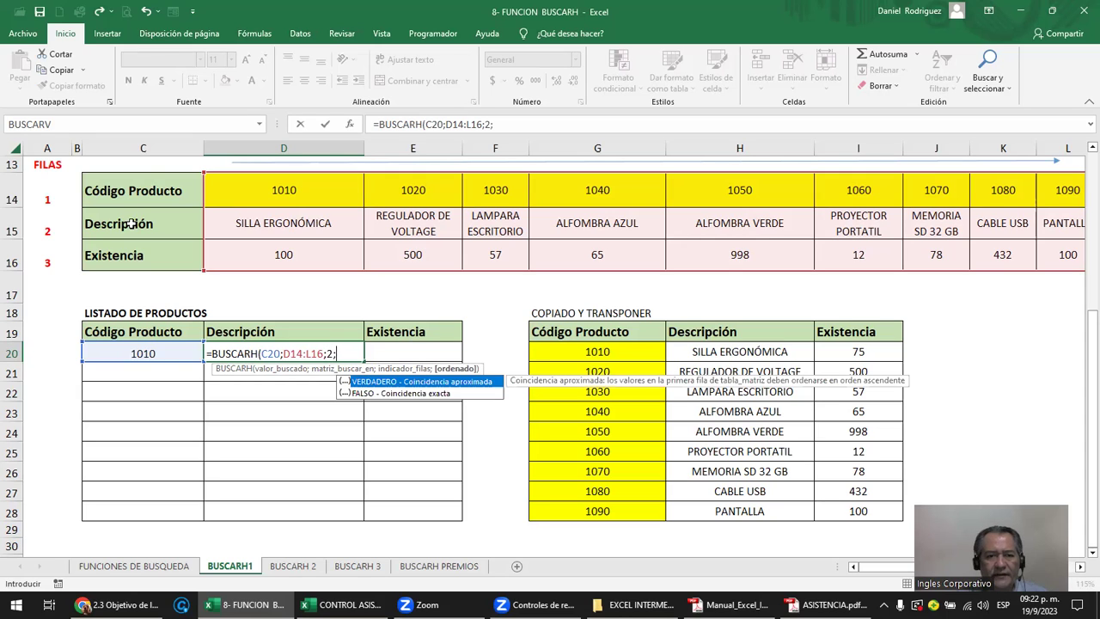
key("Down")
key("Tab")
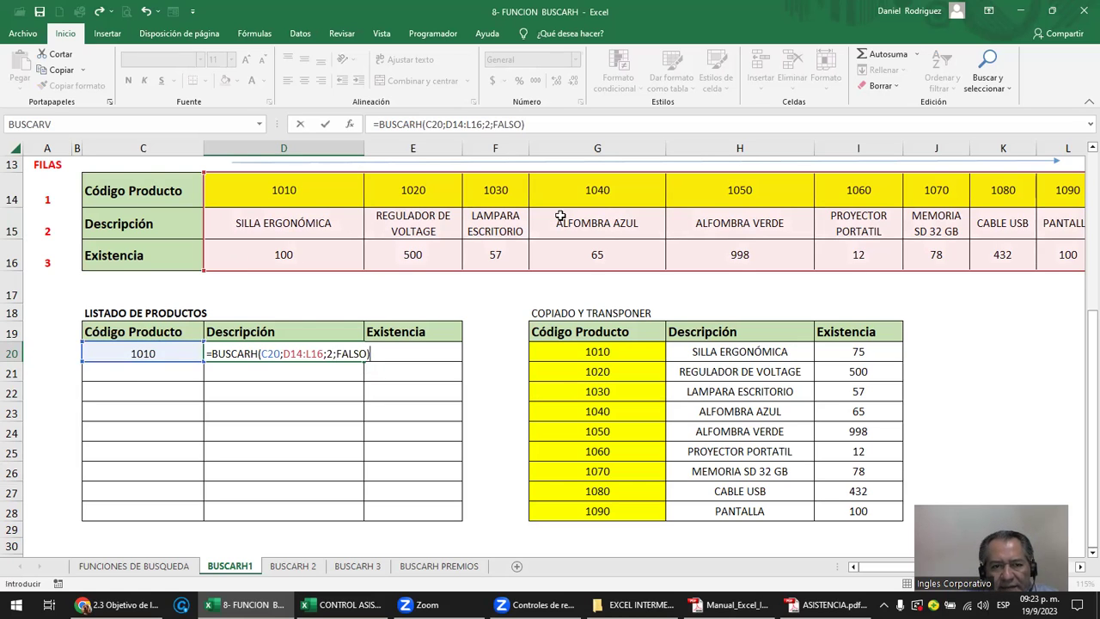
key("Return")
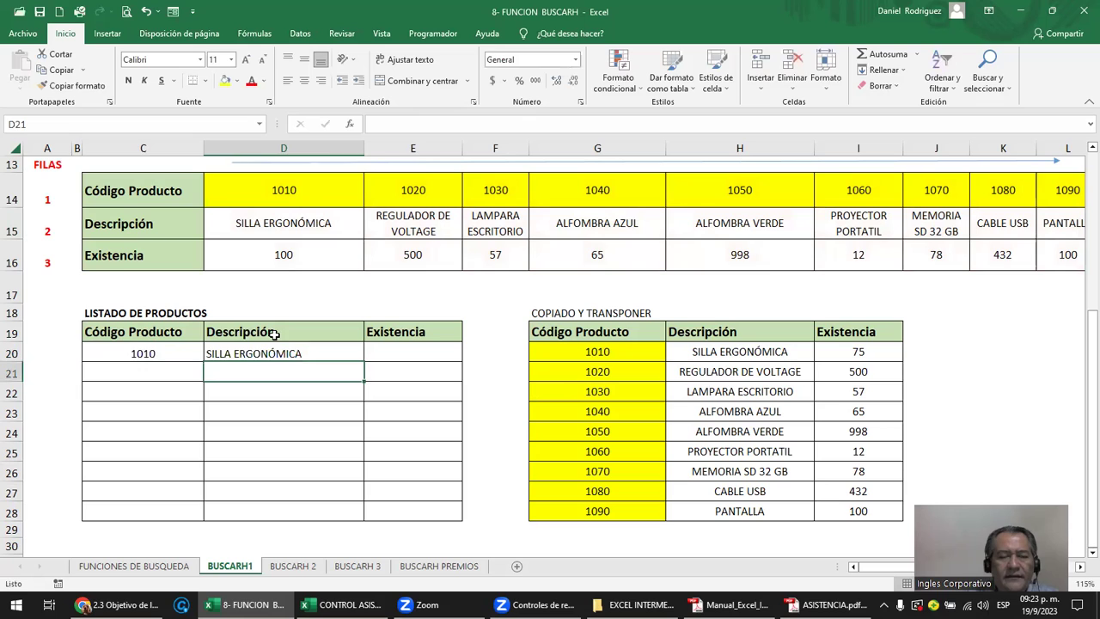
- Test the lookup with codes 1020 and XX in C20, then undo back to 1020
left_click(164, 352)
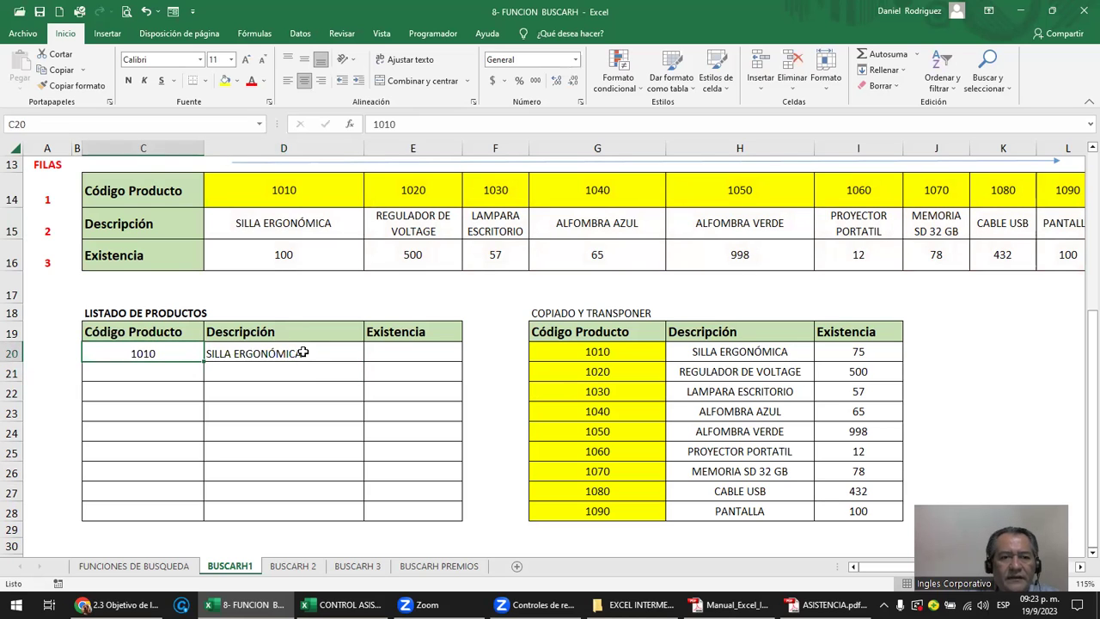
type("1020")
key("Return")
left_click(171, 354)
left_click_drag(171, 354, 142, 499)
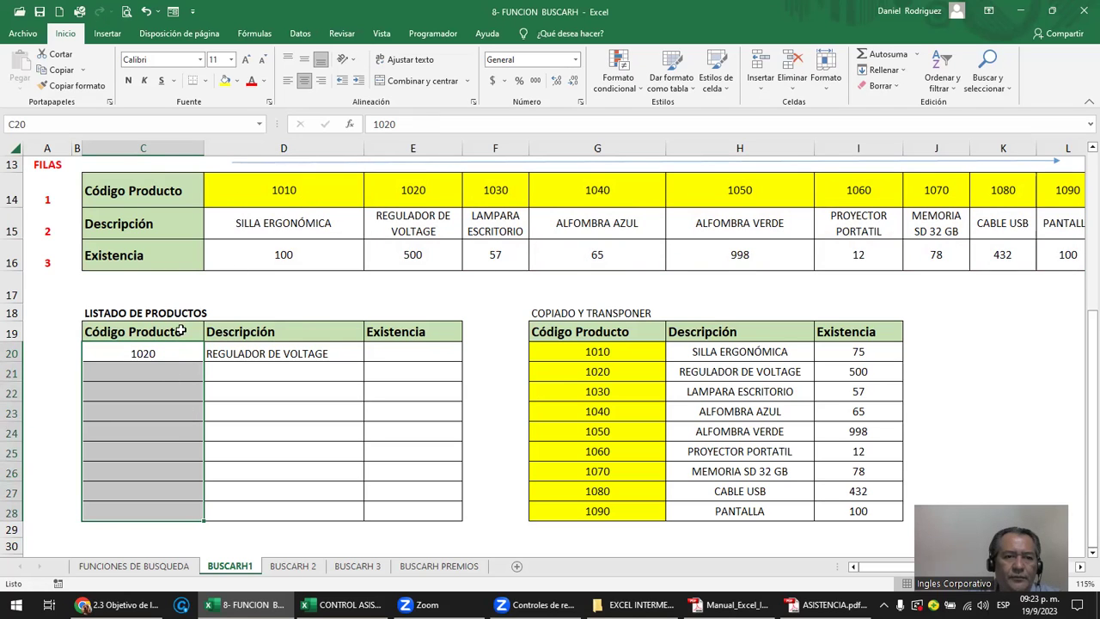
left_click(170, 354)
type("XX")
key("Return")
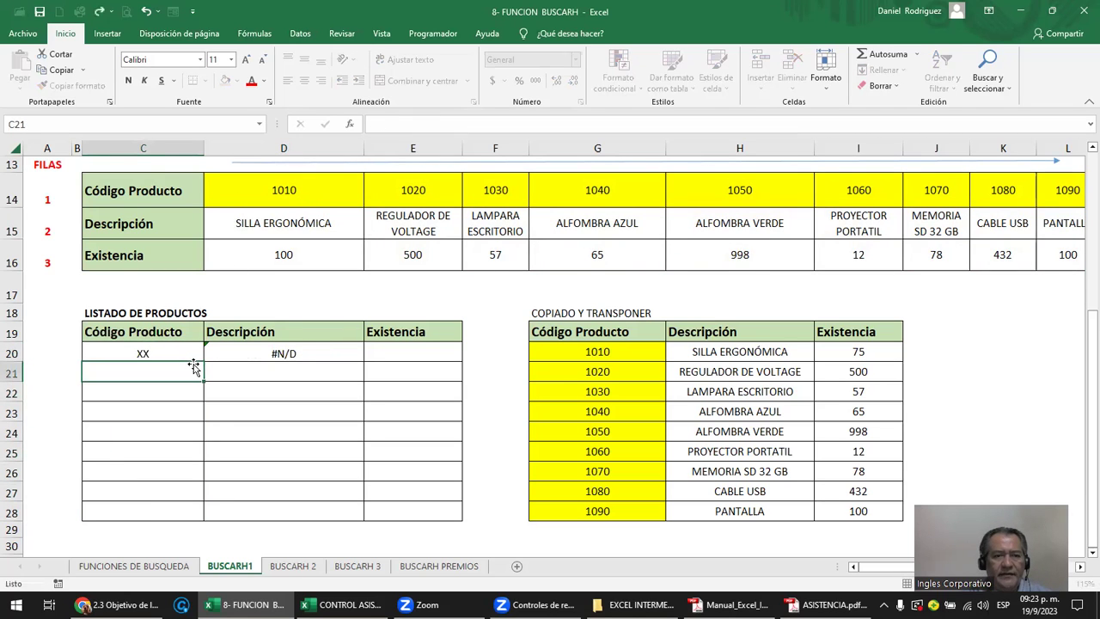
key("ctrl+z")
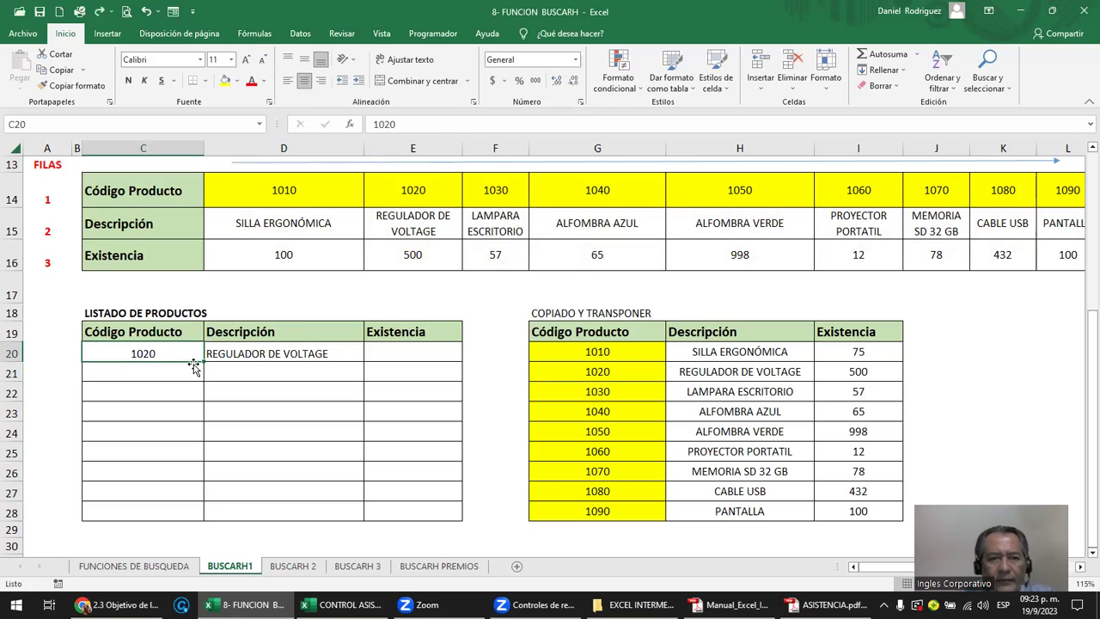
left_click(273, 357)
- Enter =BUSCARH(C20;D14:L16;3;0) in E20 so code 1020's stock shows 500
left_click(389, 347)
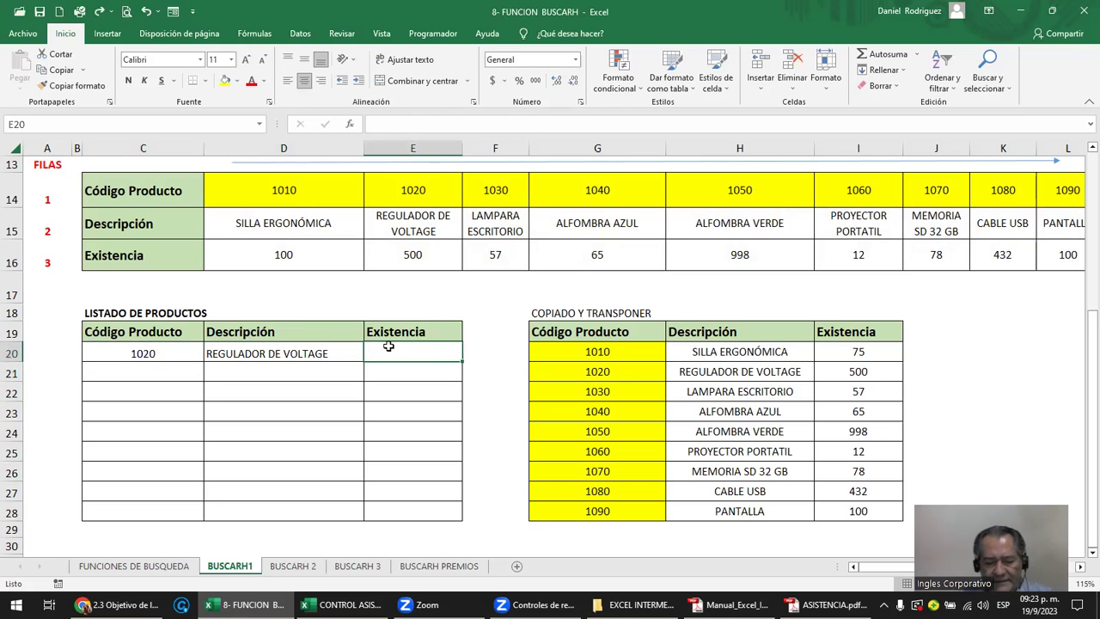
type("=BUS")
key("Down")
key("Down")
key("Tab")
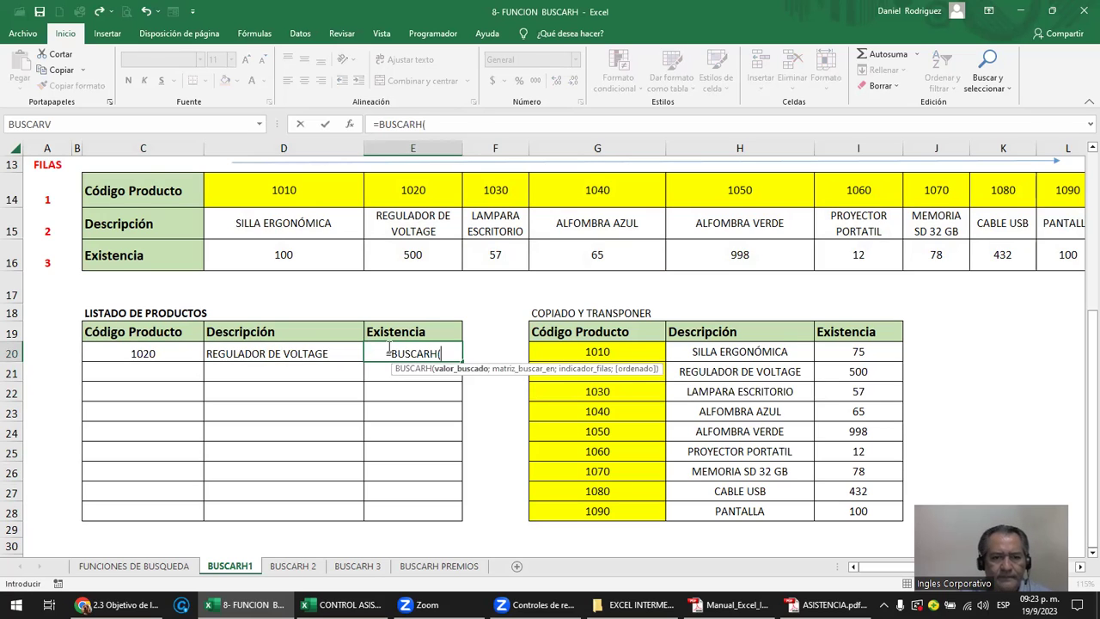
left_click(144, 352)
type(";")
left_click_drag(260, 193, 804, 254)
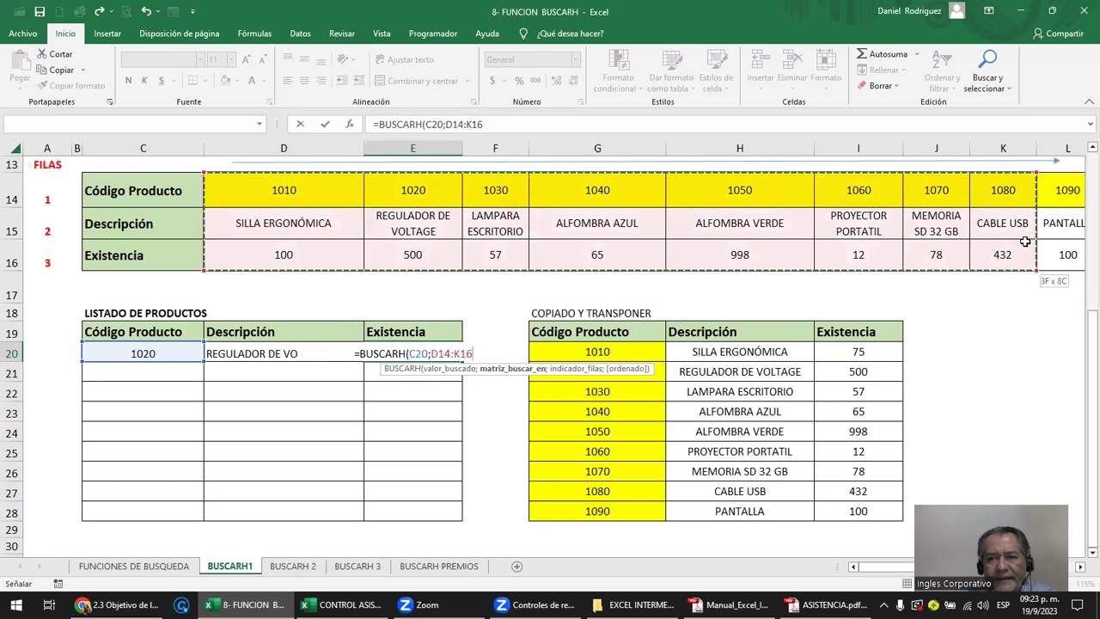
left_click_drag(804, 254, 1047, 244)
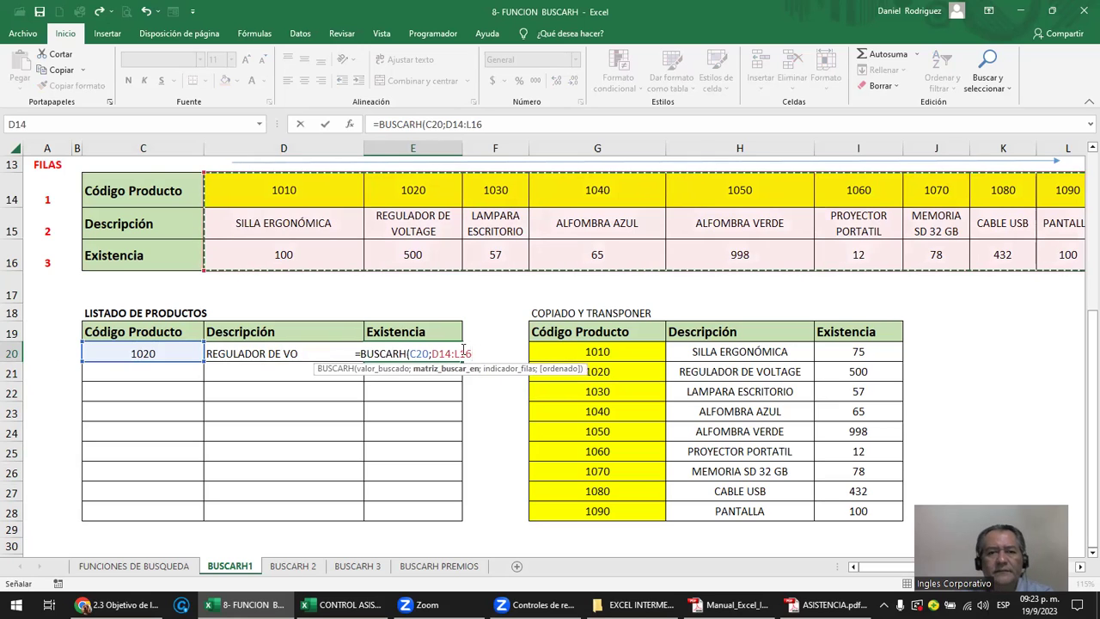
type(";")
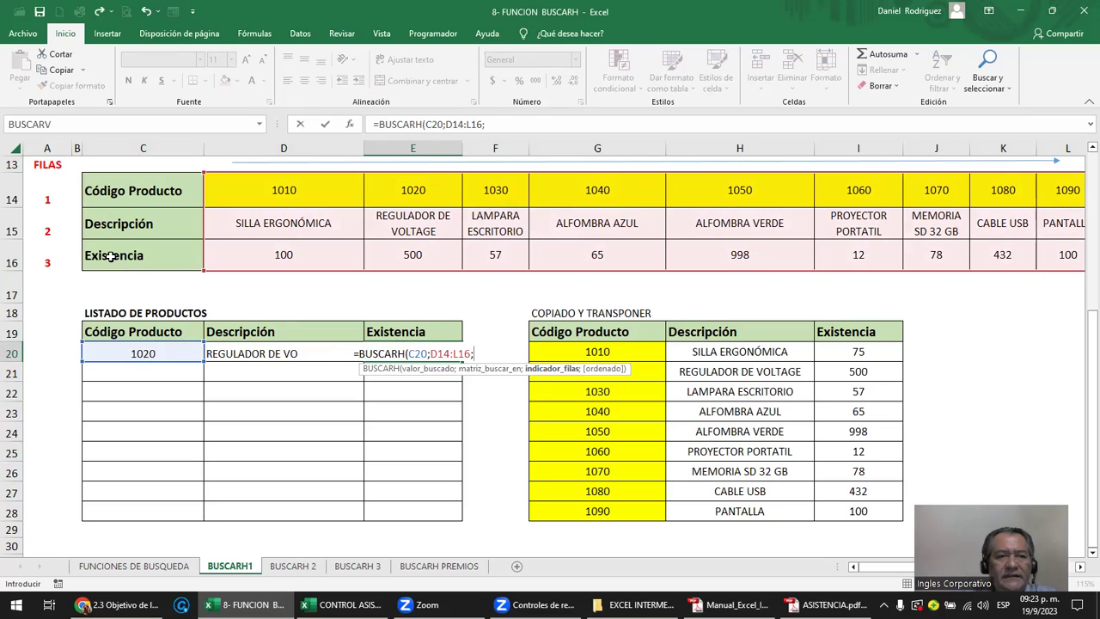
type("3;")
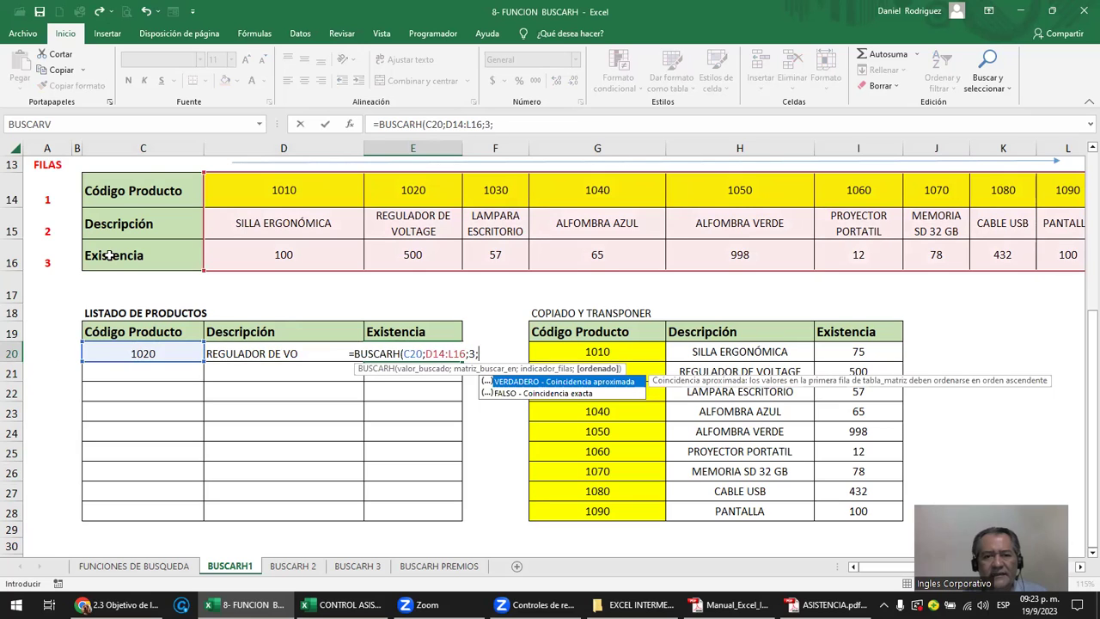
type("0")
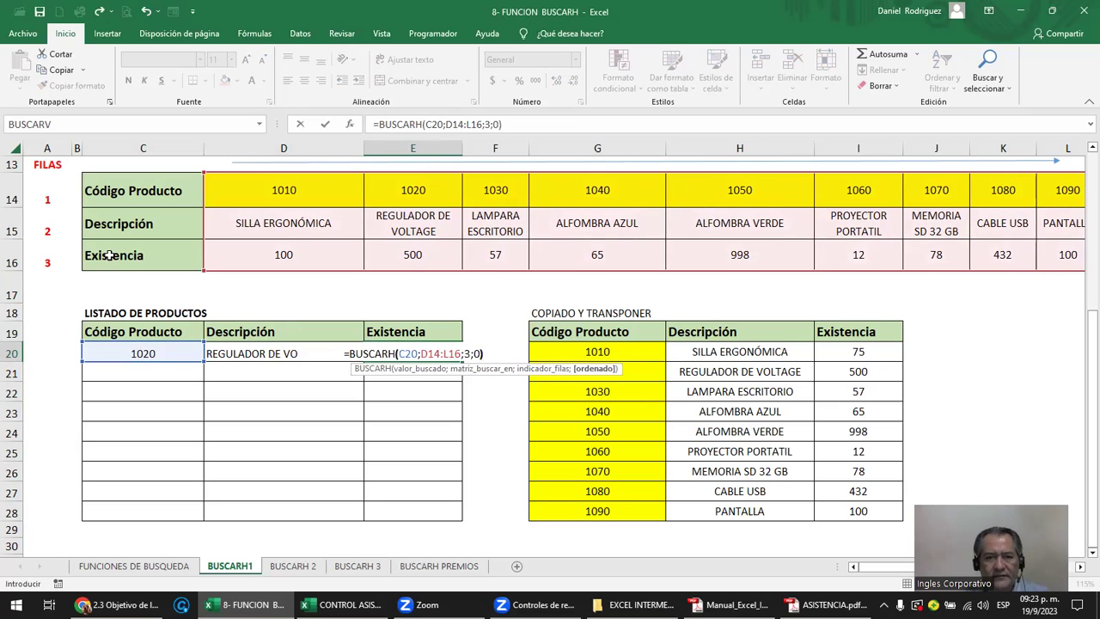
key("Return")
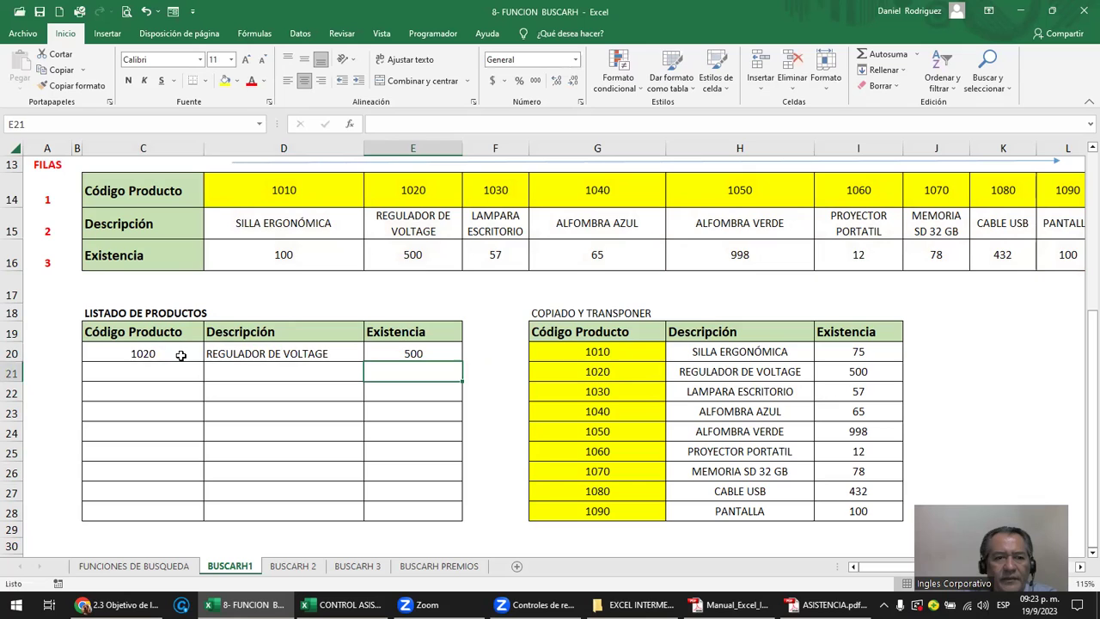
left_click(181, 354)
- Copy codes 1010–1090 from the Código Producto list into C20:C28
left_click_drag(587, 356, 607, 512)
key("ctrl+c")
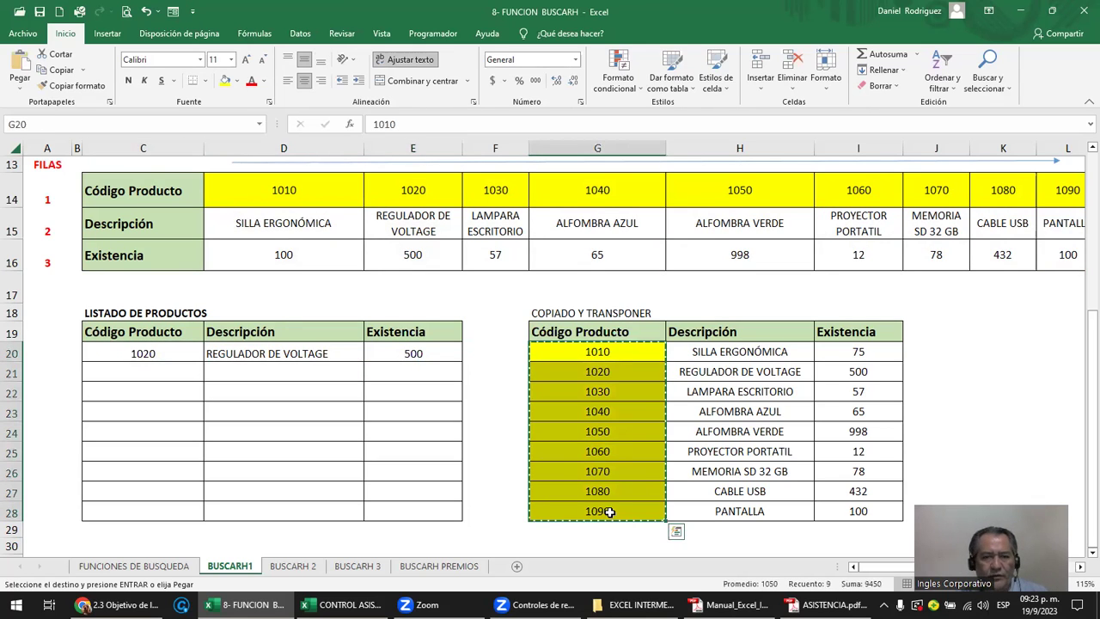
left_click(132, 353)
right_click(132, 353)
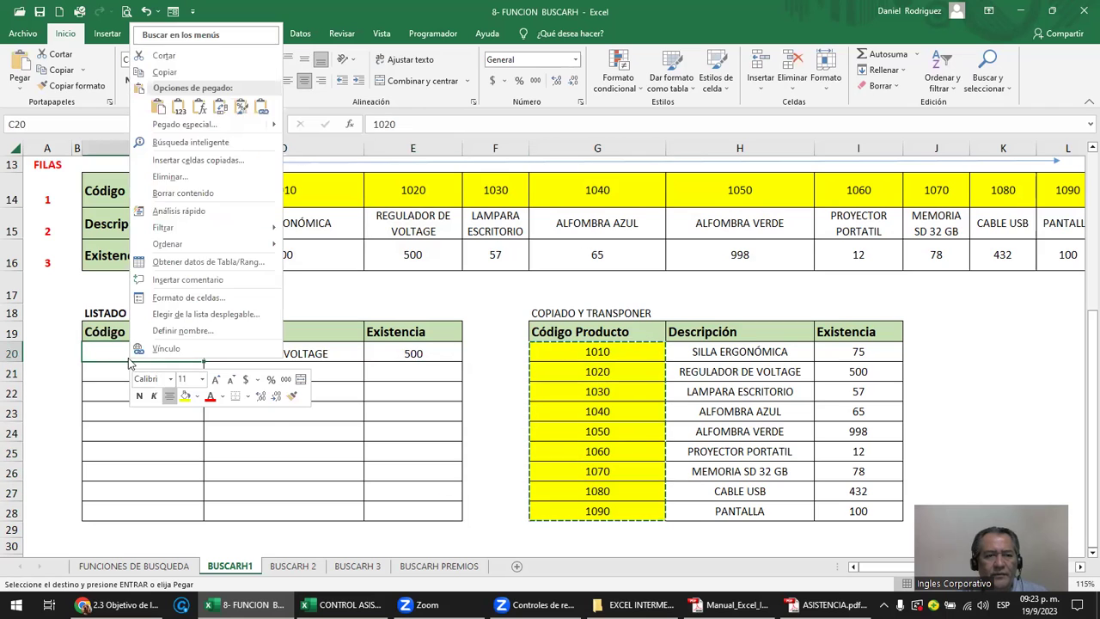
left_click(186, 112)
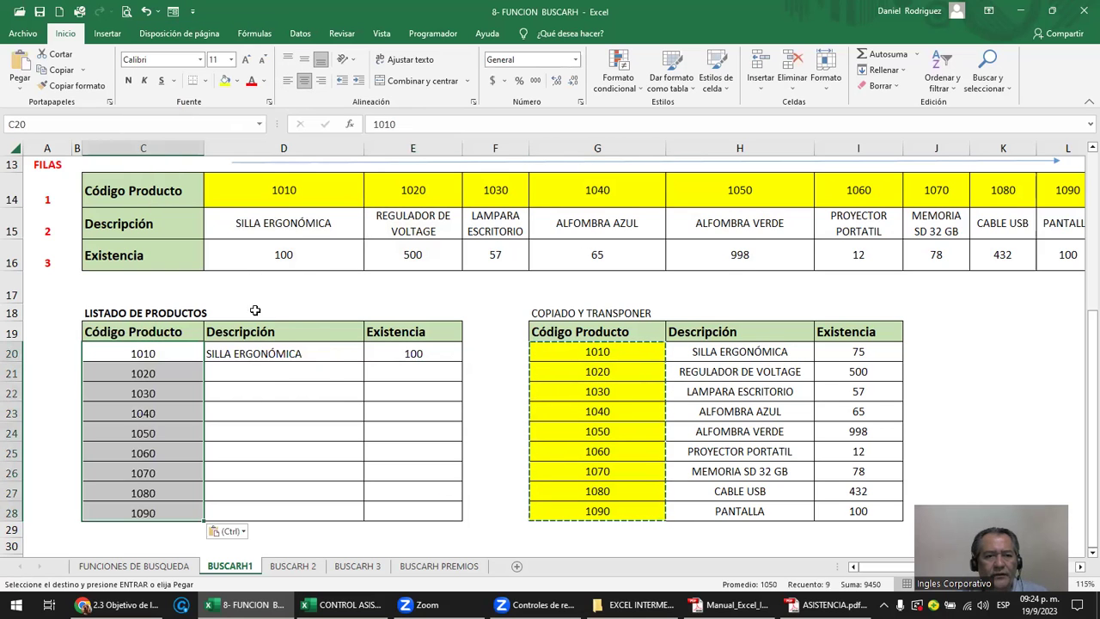
- Fill D20's description formula down to D28 and compare the D20 and D21 references
left_click(170, 372)
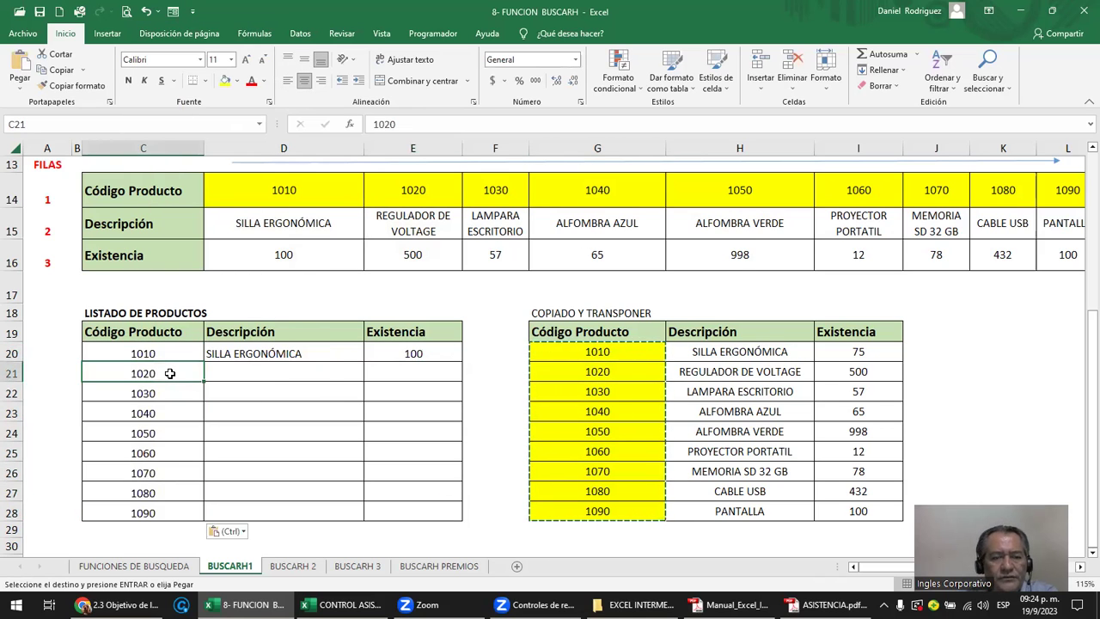
left_click(292, 353)
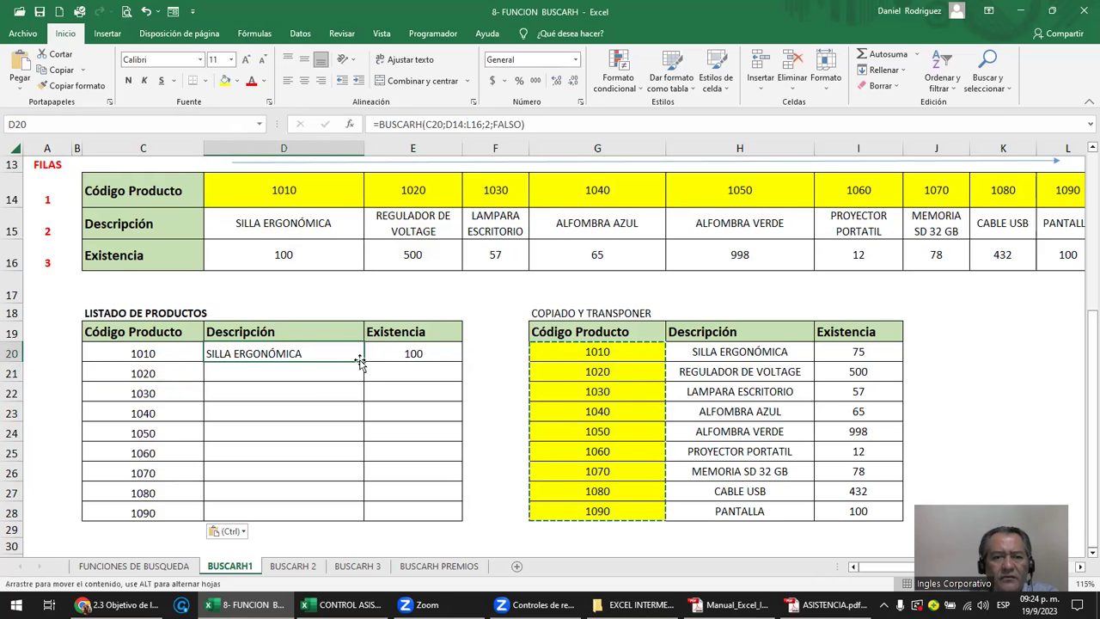
double_click(366, 364)
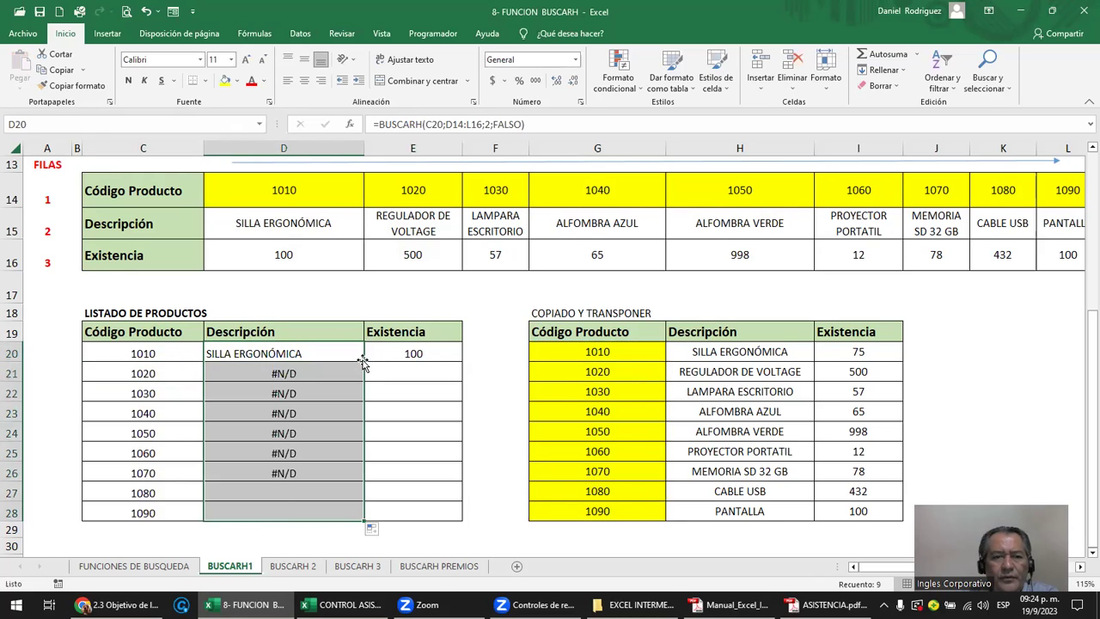
double_click(312, 373)
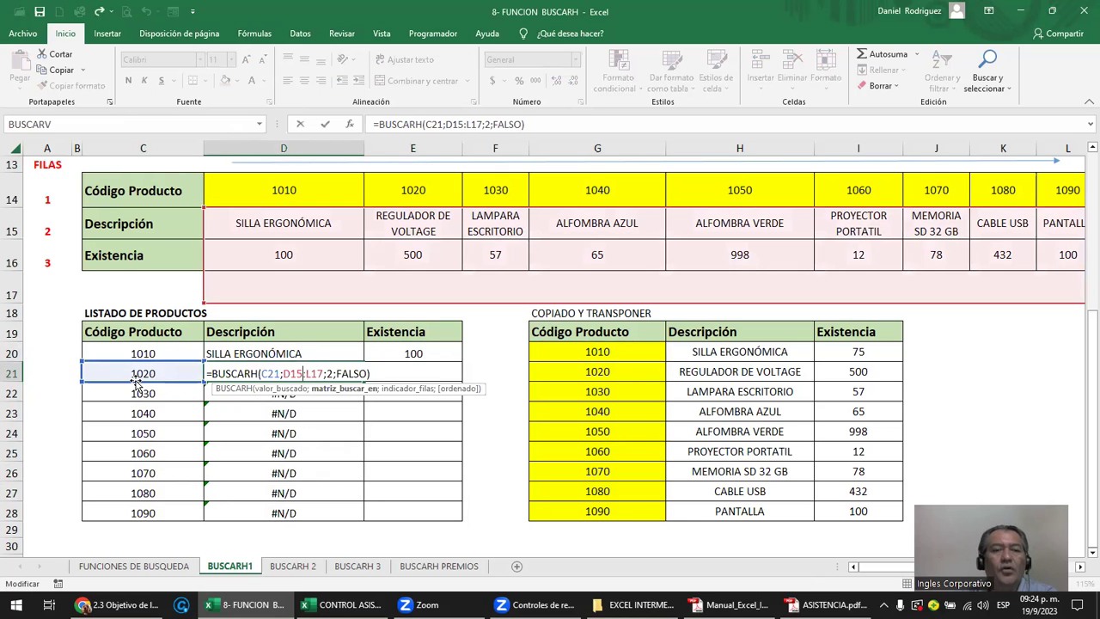
key("ctrl+Return")
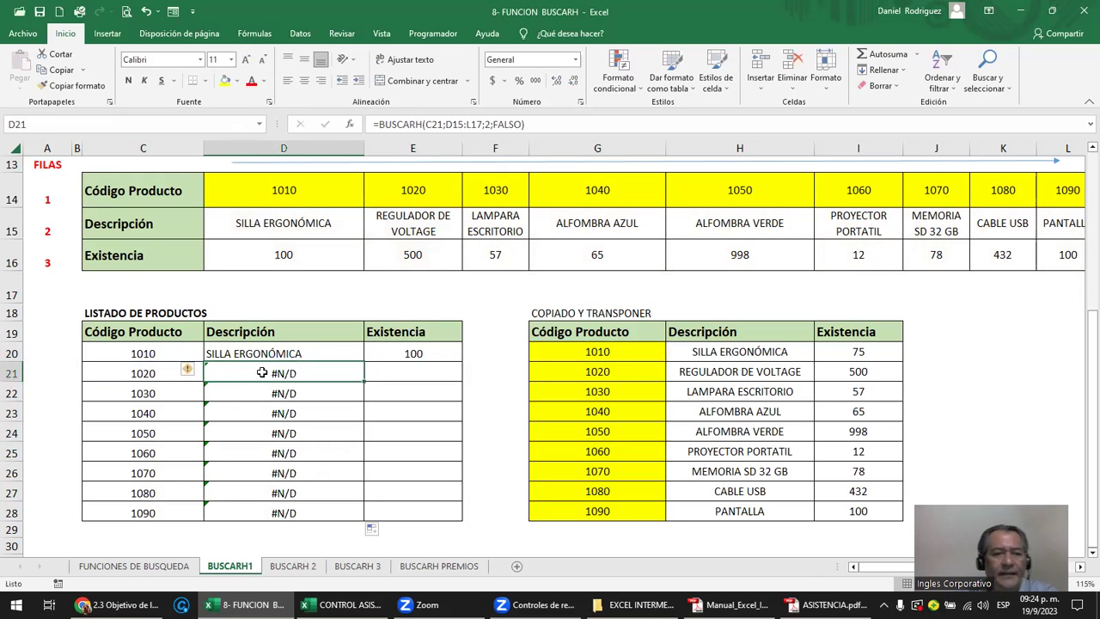
double_click(230, 352)
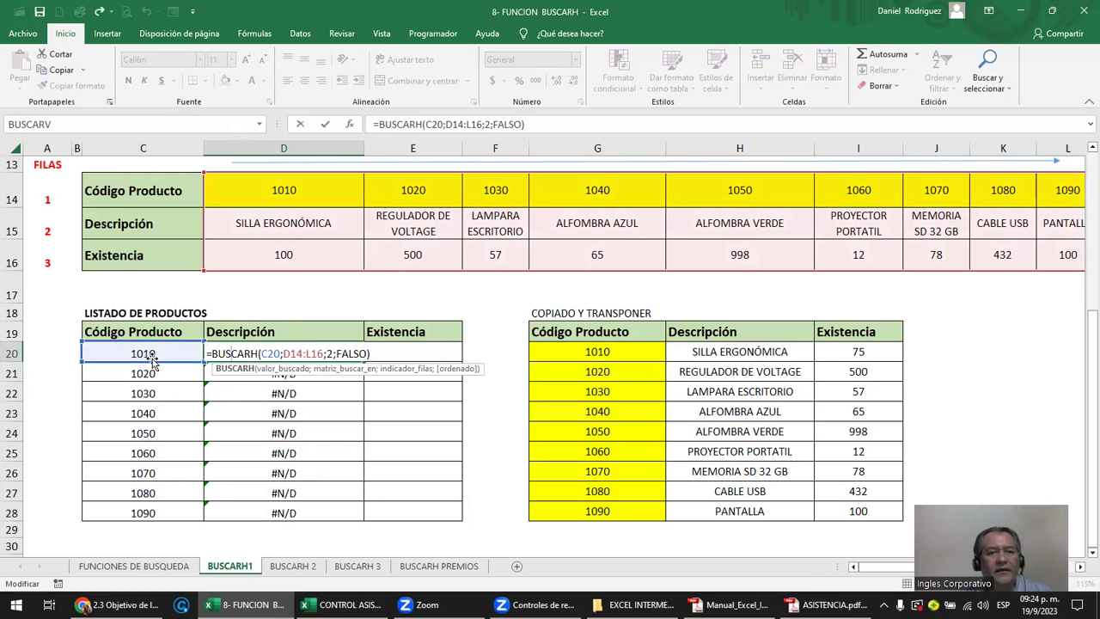
key("Return")
double_click(256, 369)
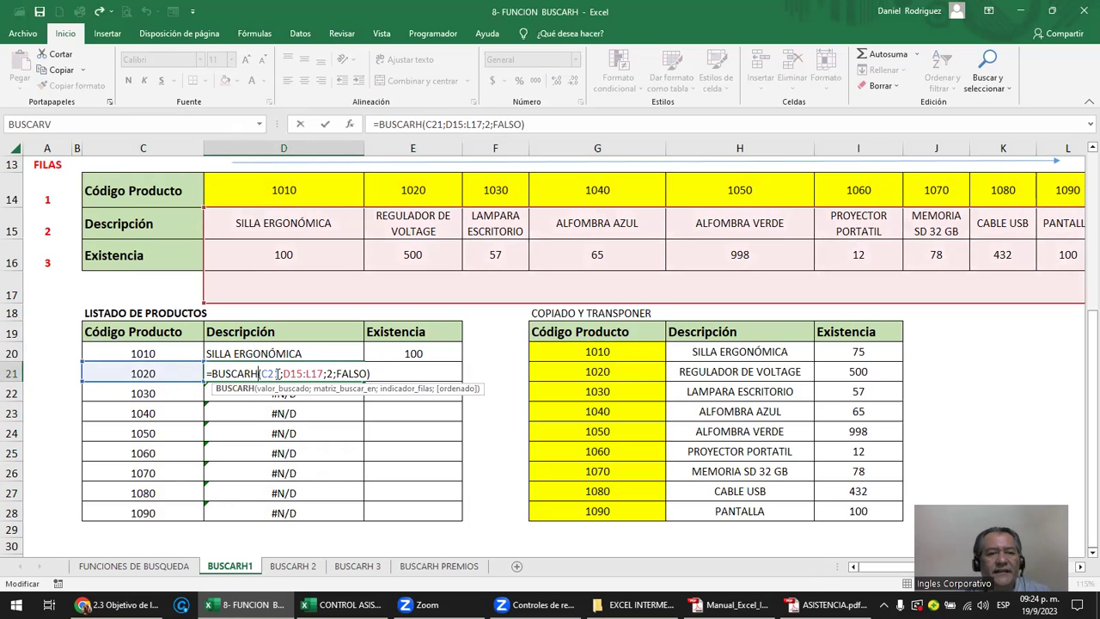
left_click_drag(280, 373, 260, 373)
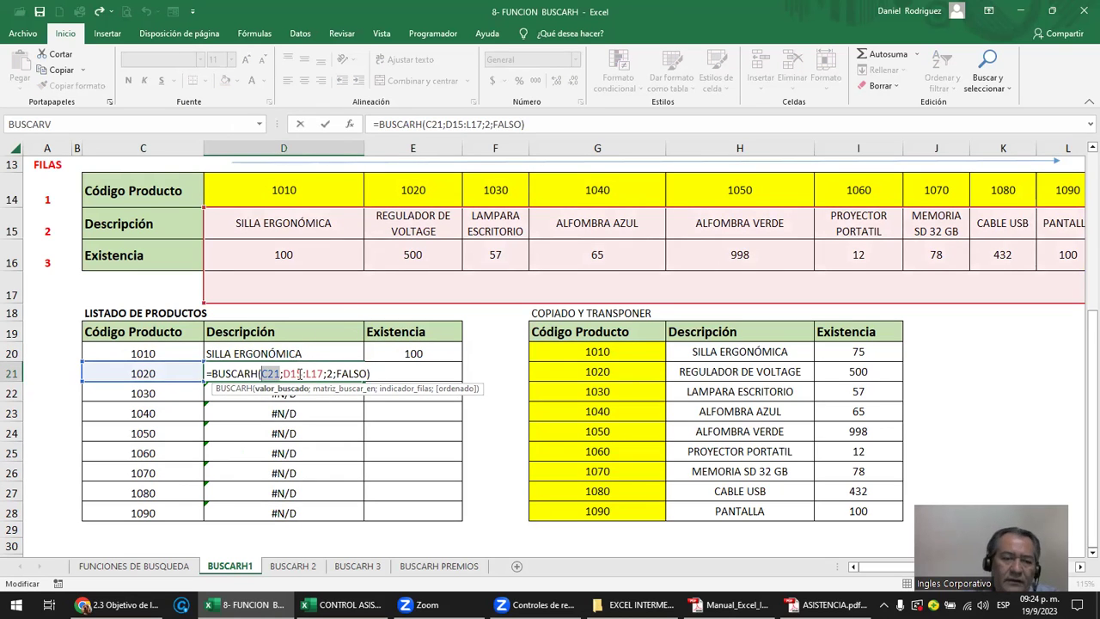
key("Escape")
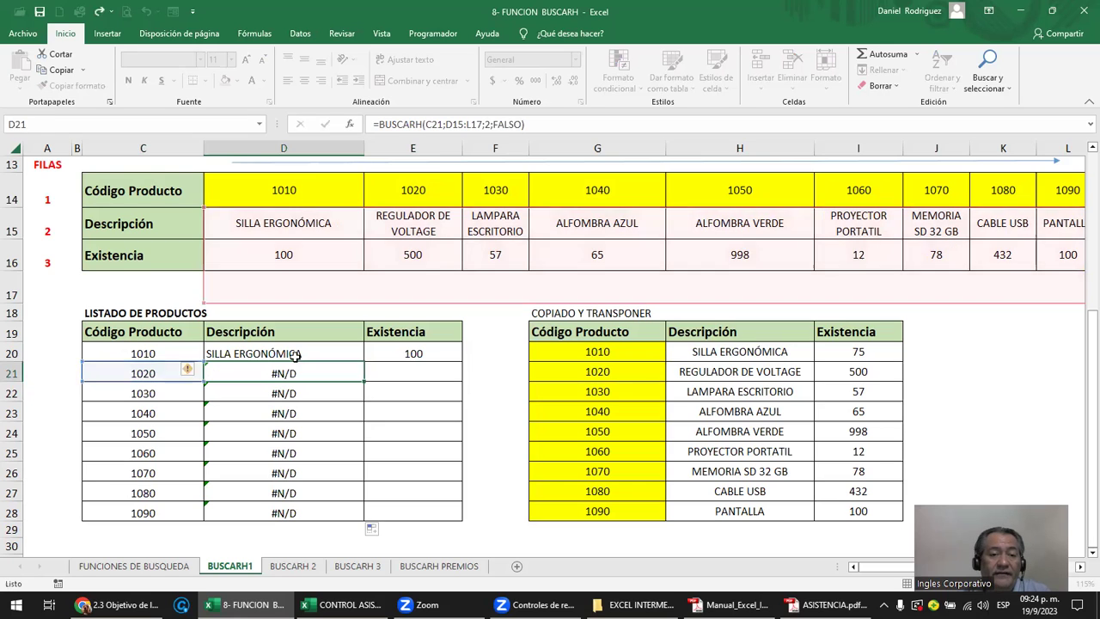
double_click(295, 353)
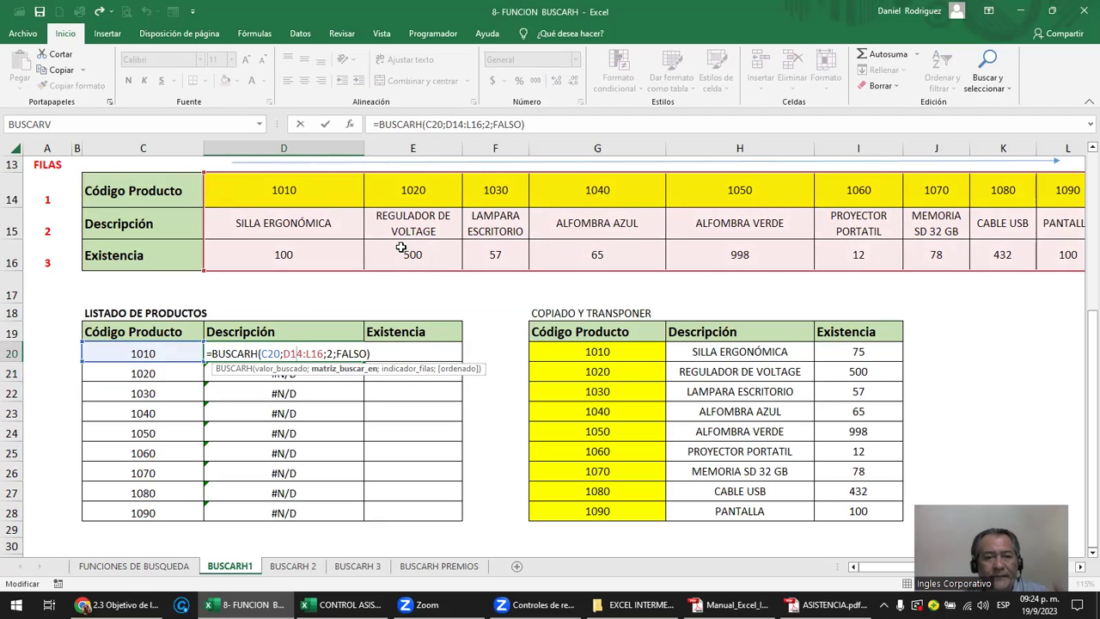
- Make D20's lookup range absolute as $D$14:$L$16
key("F4")
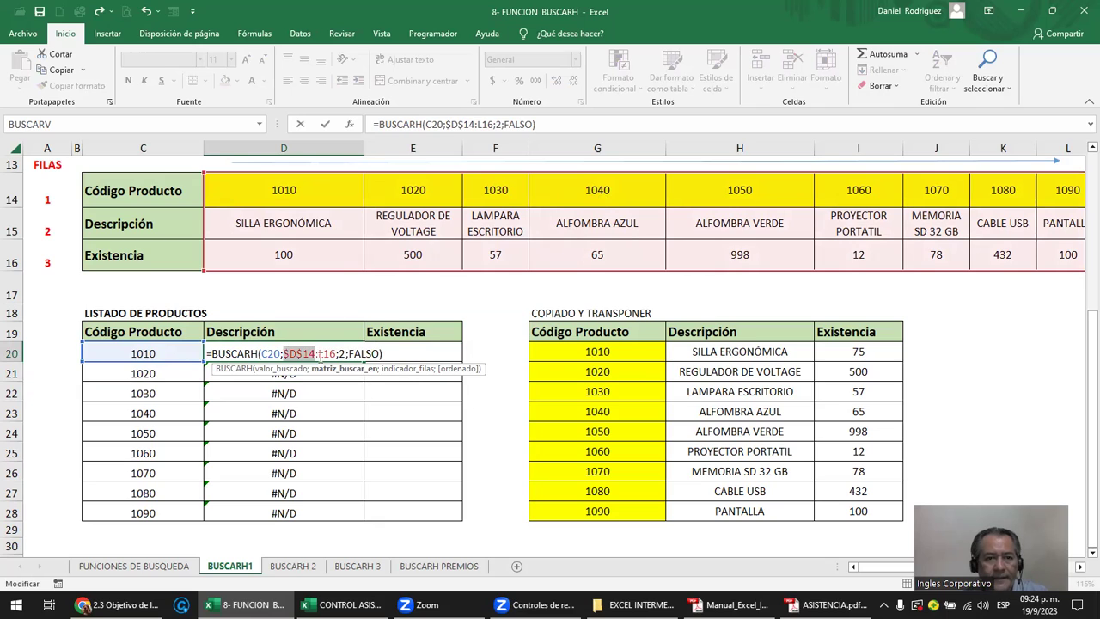
left_click(329, 354)
key("F4")
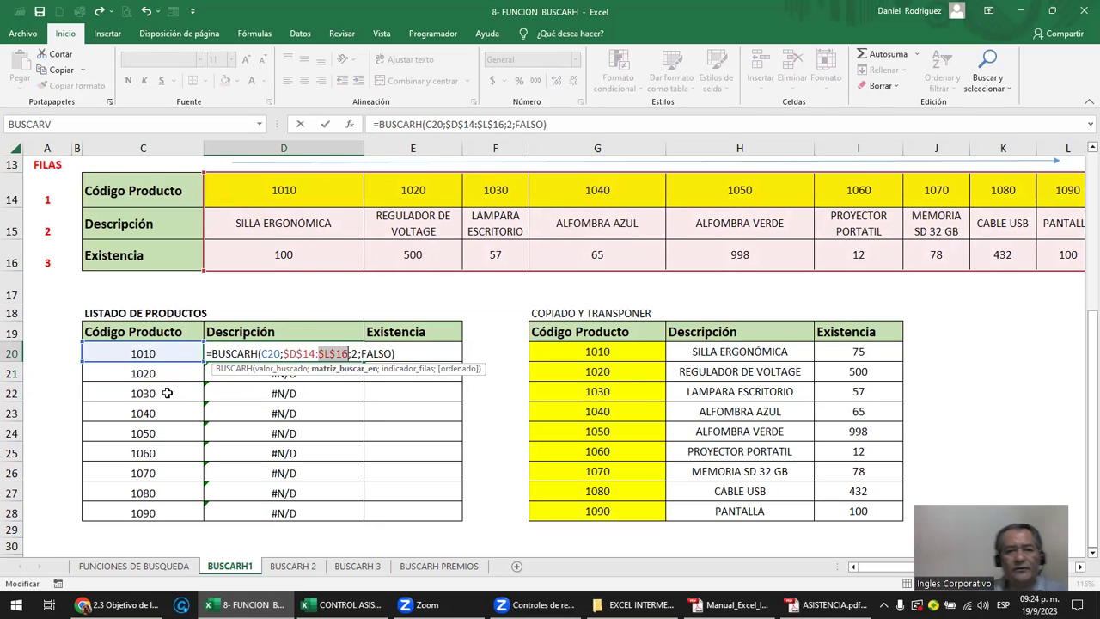
key("Return")
key("Up")
key("F2")
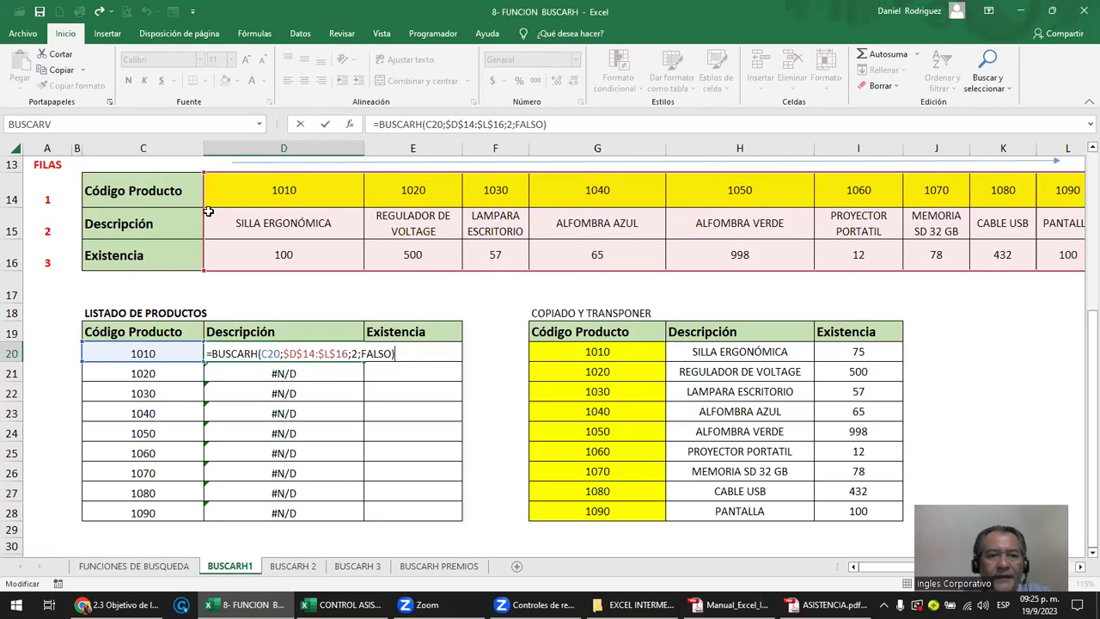
key("Return")
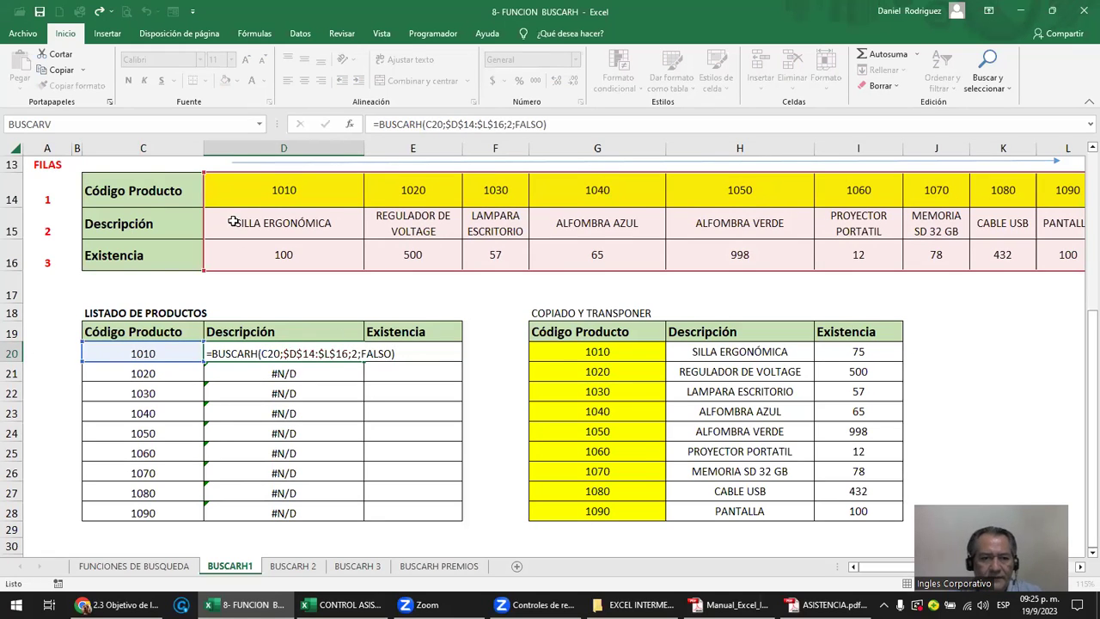
- Copy the corrected description formula down through D28
left_click(345, 350)
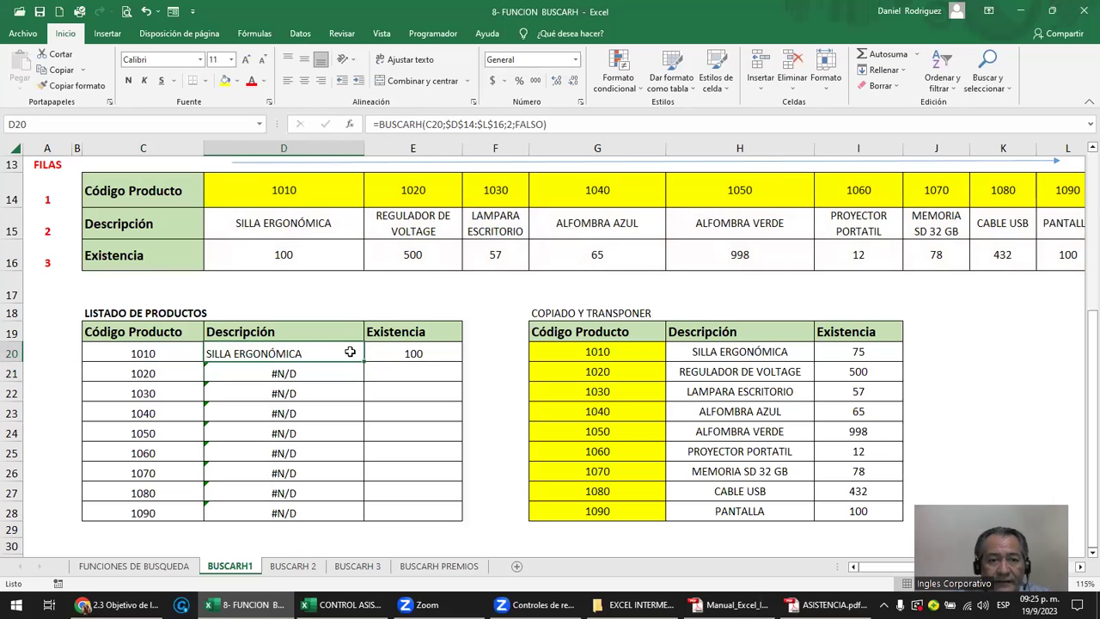
double_click(364, 361)
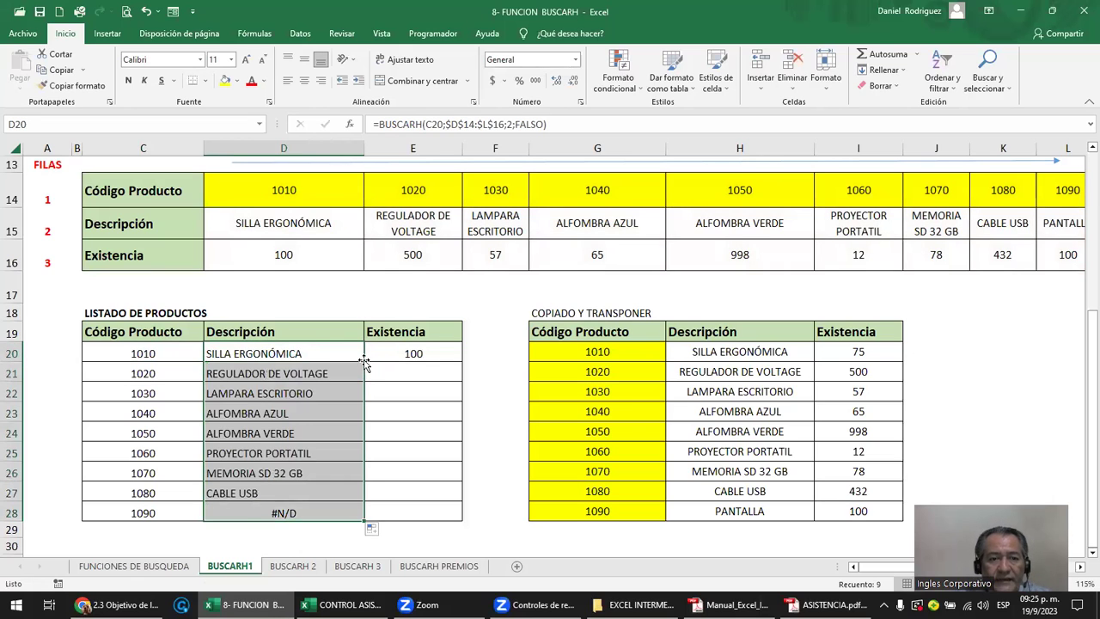
left_click(275, 354)
double_click(275, 354)
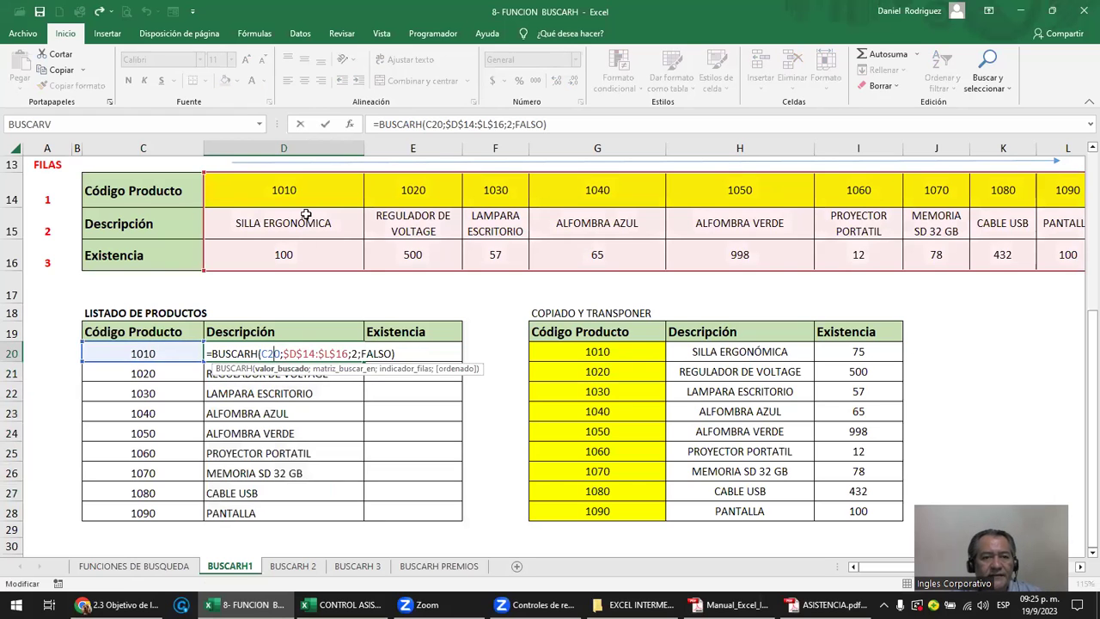
key("Escape")
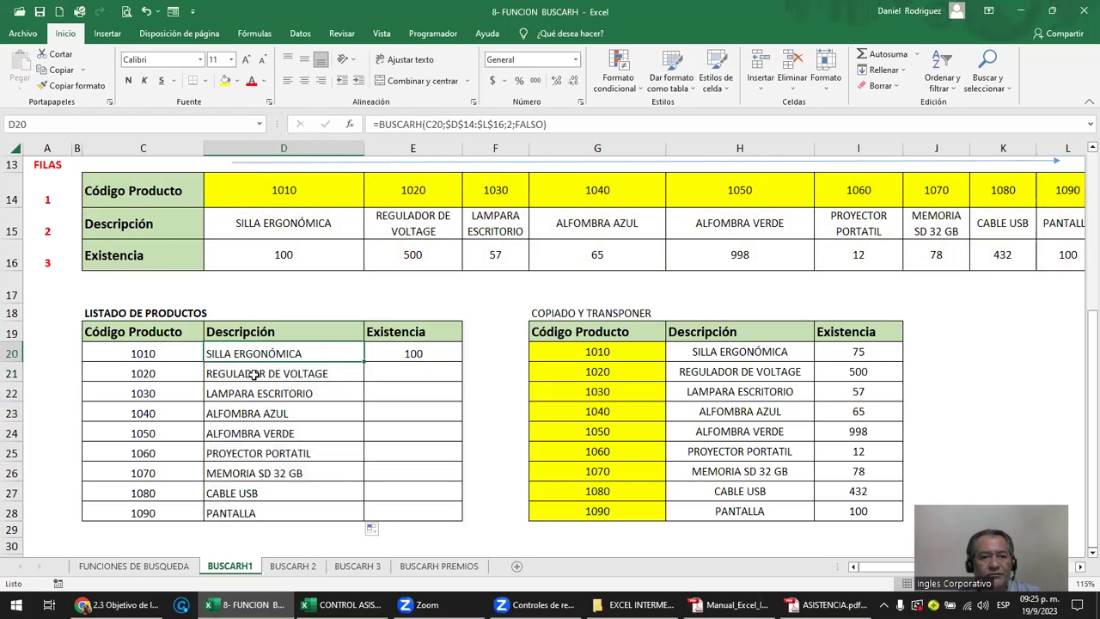
- Check the copied formulas in D21–D27 and review the code and description columns
double_click(256, 375)
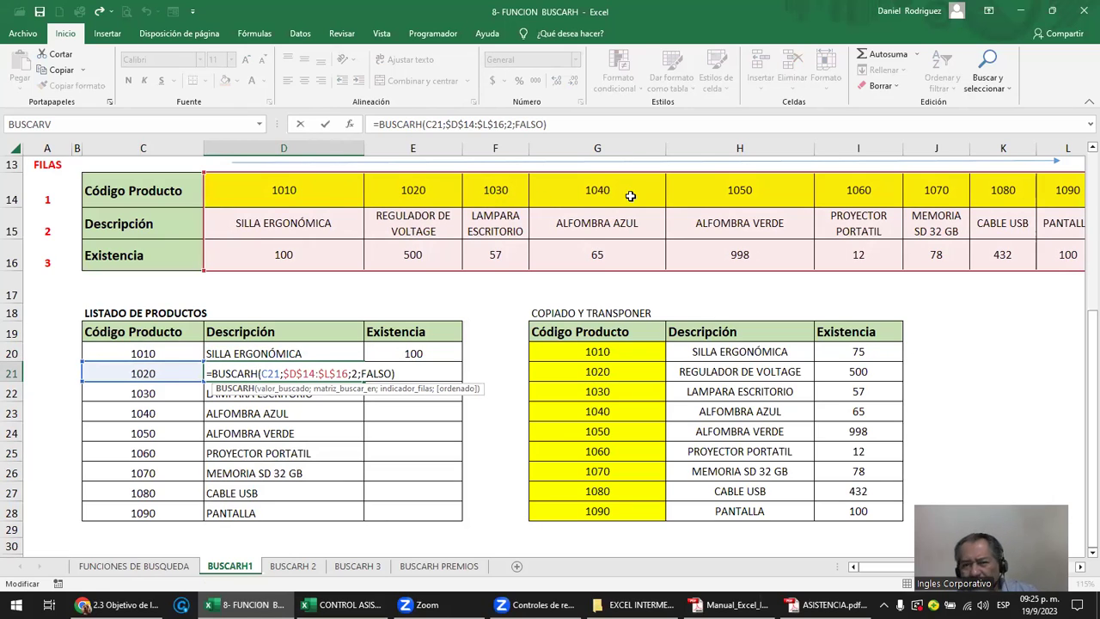
key("ctrl+Return")
left_click(280, 391)
double_click(302, 392)
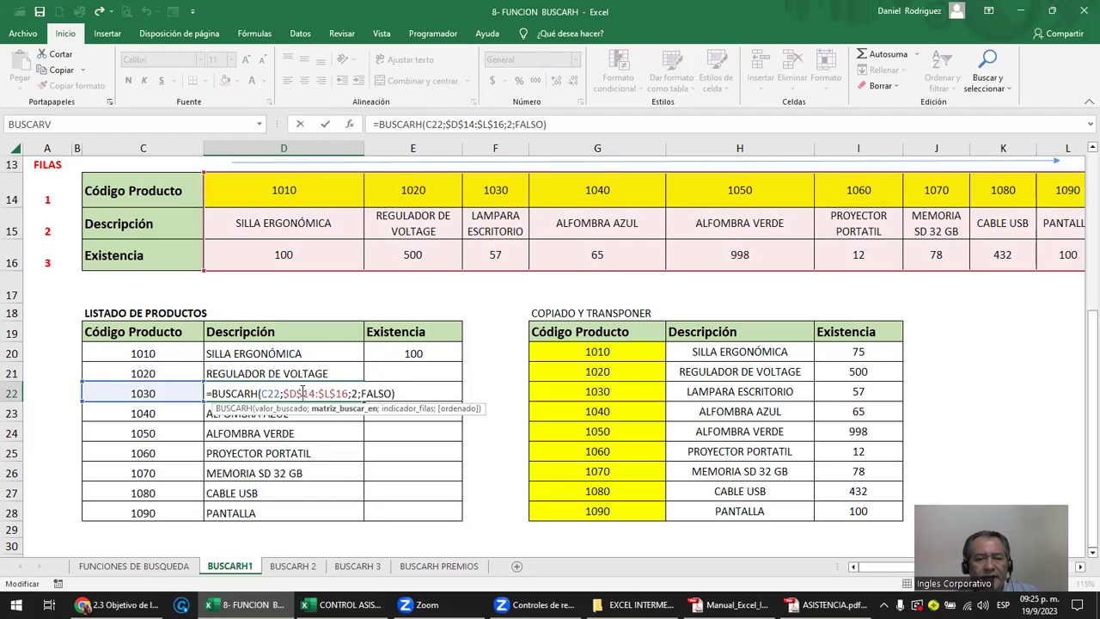
key("ctrl+Return")
double_click(303, 414)
key("ctrl+Return")
left_click(298, 433)
double_click(298, 434)
key("ctrl+Return")
left_click(290, 474)
double_click(289, 474)
key("ctrl+Return")
left_click(268, 497)
double_click(268, 497)
key("ctrl+Return")
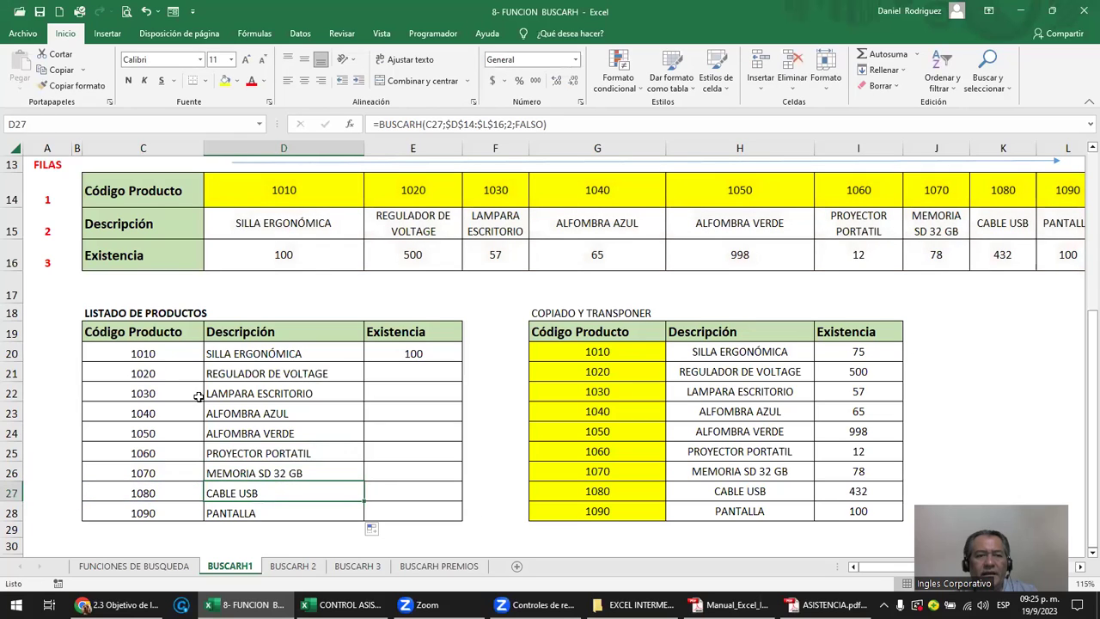
left_click_drag(148, 351, 144, 509)
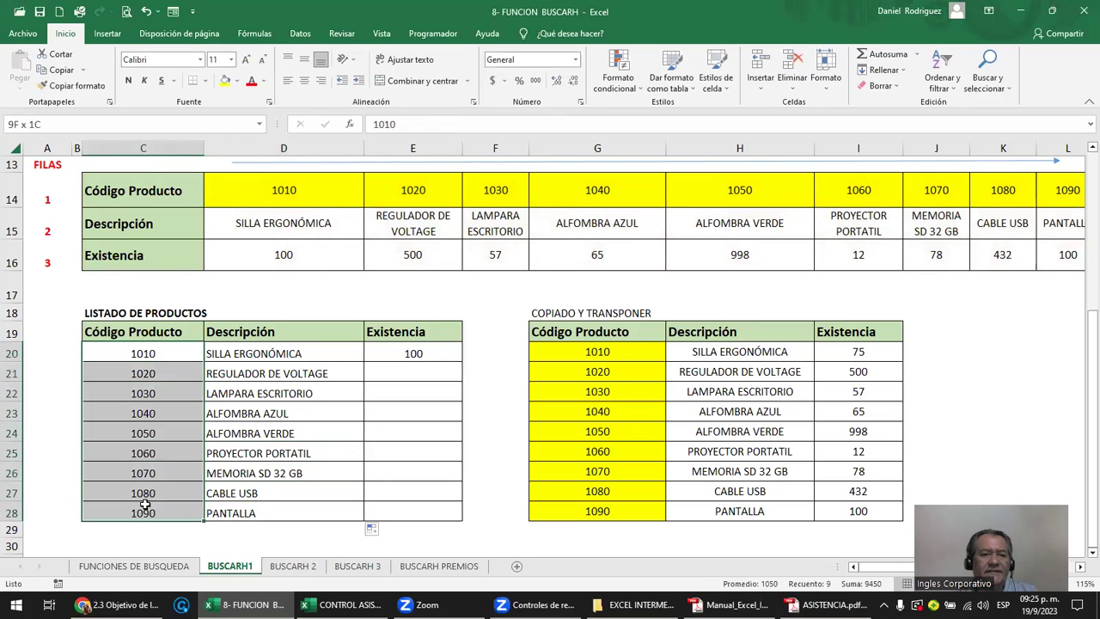
left_click(142, 389)
left_click_drag(292, 354, 291, 509)
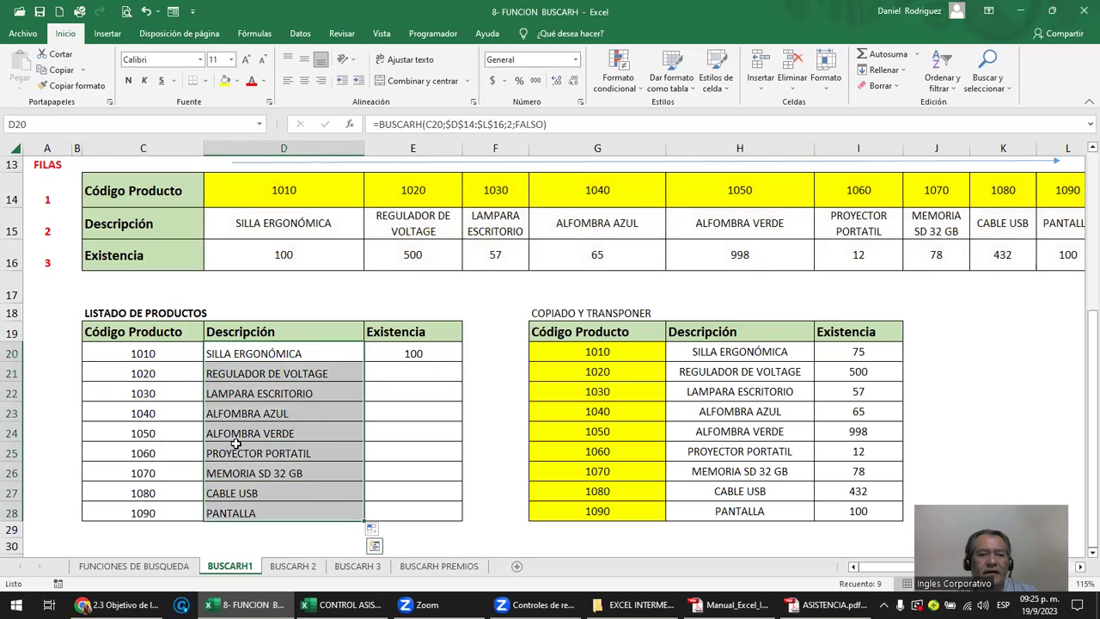
- Make E20's lookup range absolute: =BUSCARH(C20;$D$14:$L$16;3;0)
left_click(426, 352)
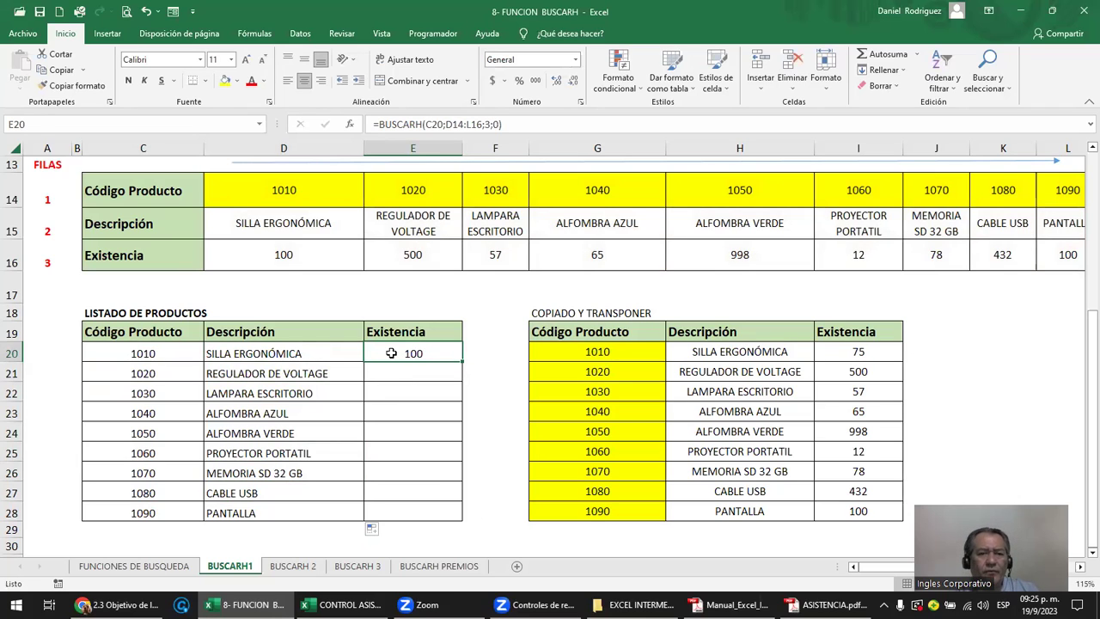
double_click(395, 353)
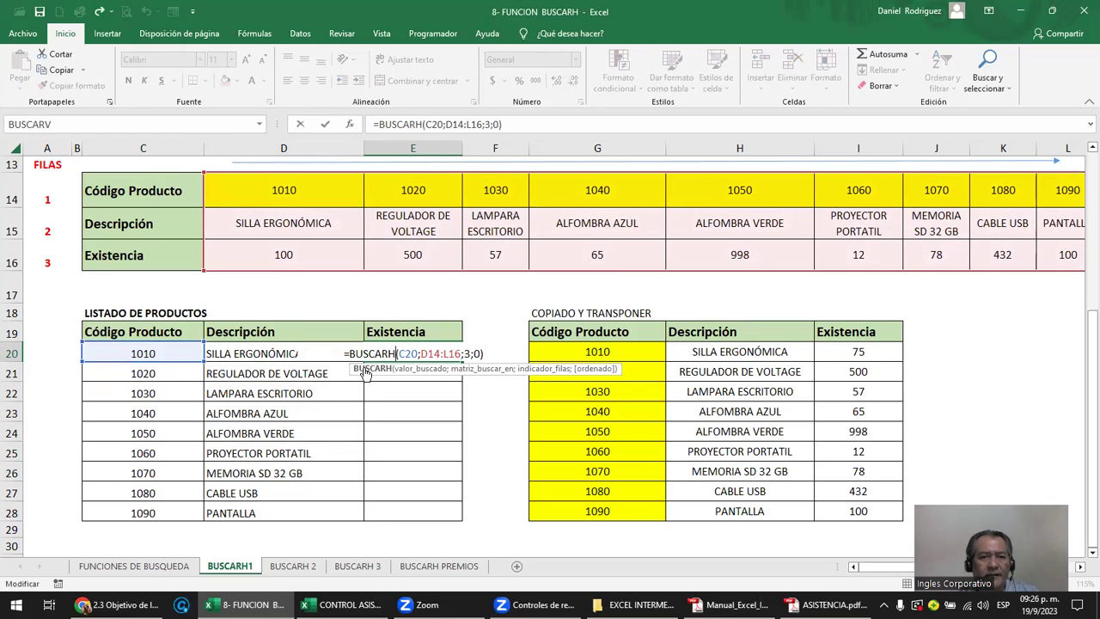
left_click(439, 353)
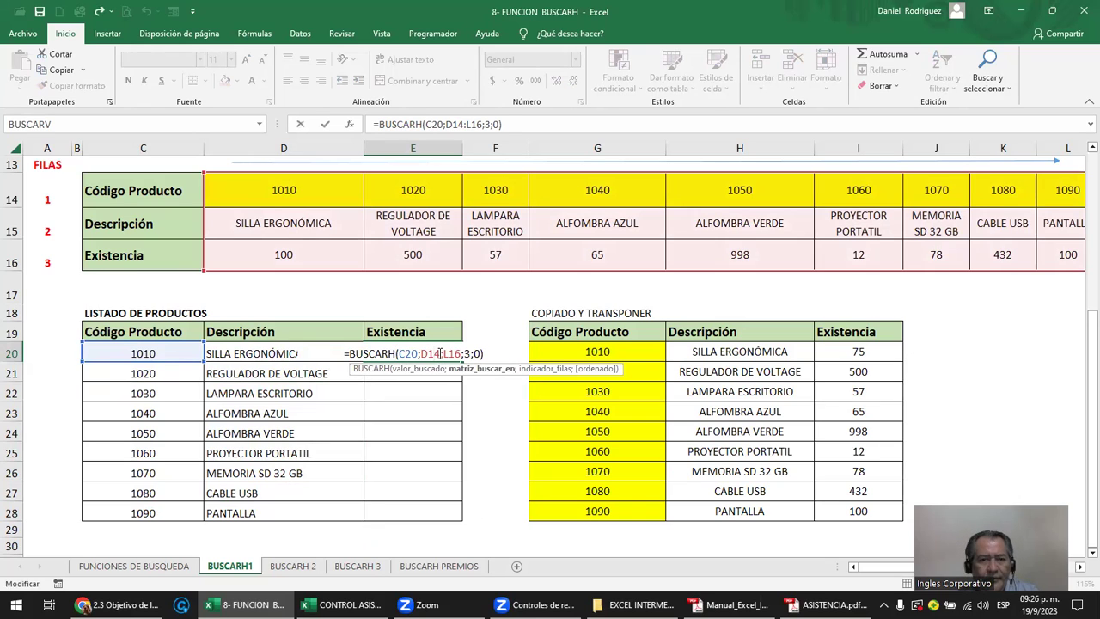
key("F4")
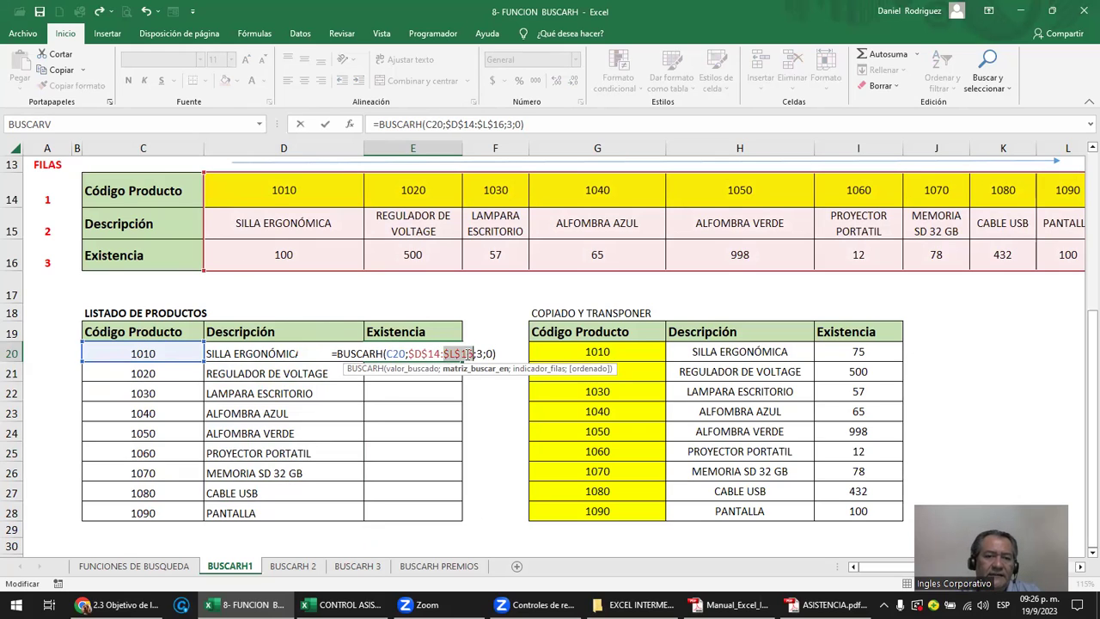
key("Return")
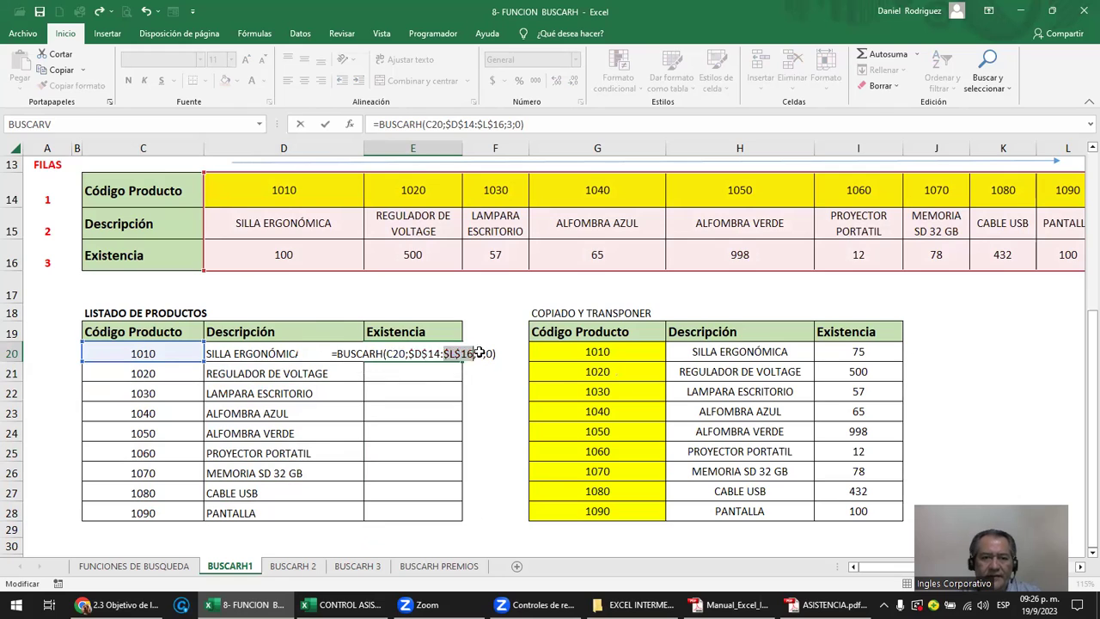
- Copy the stock formula down to E28 and check the copies in E21 and E22
left_click(439, 352)
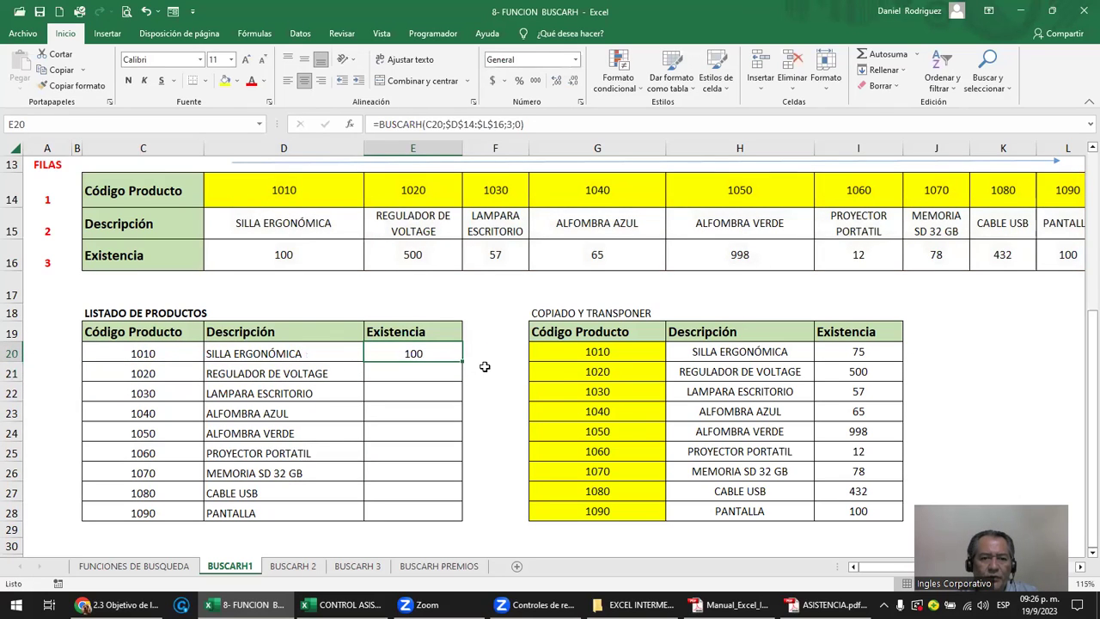
double_click(462, 363)
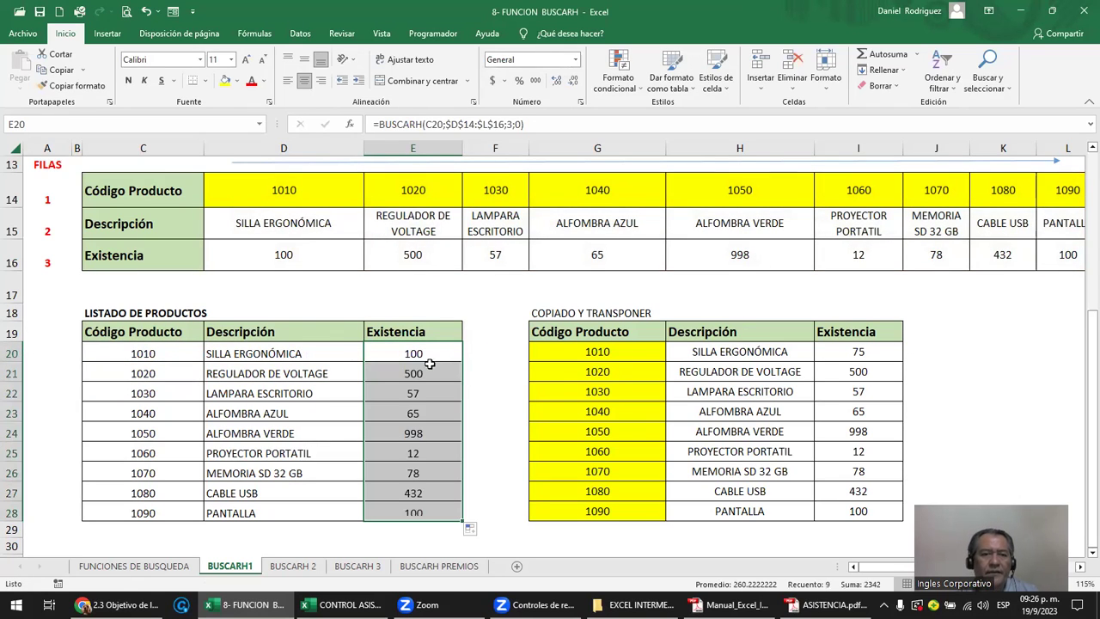
left_click(419, 373)
double_click(419, 373)
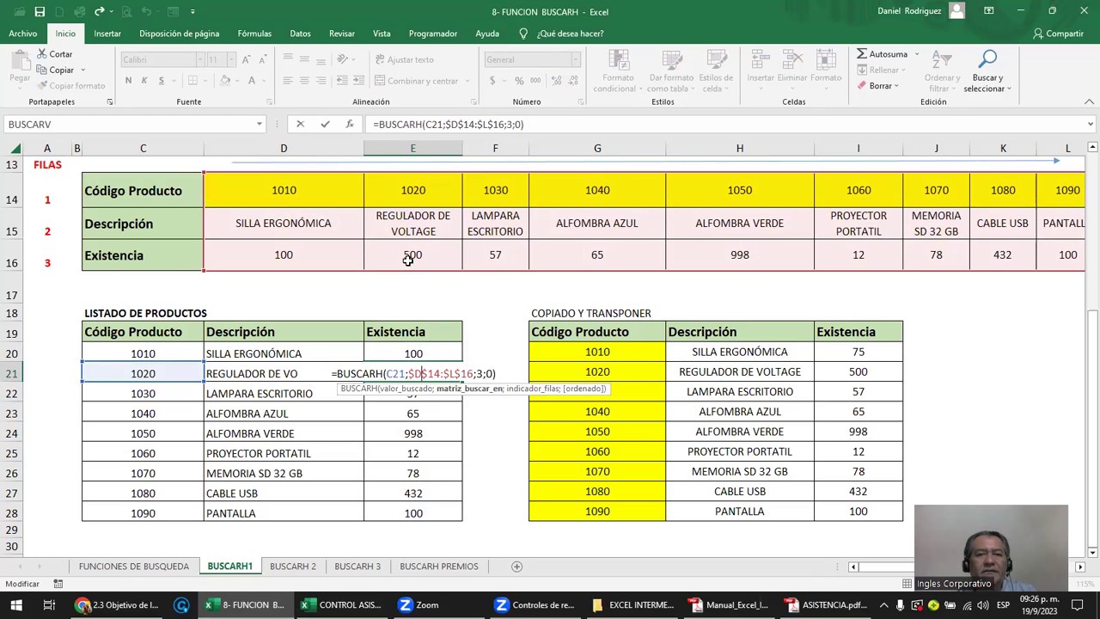
left_click(142, 394)
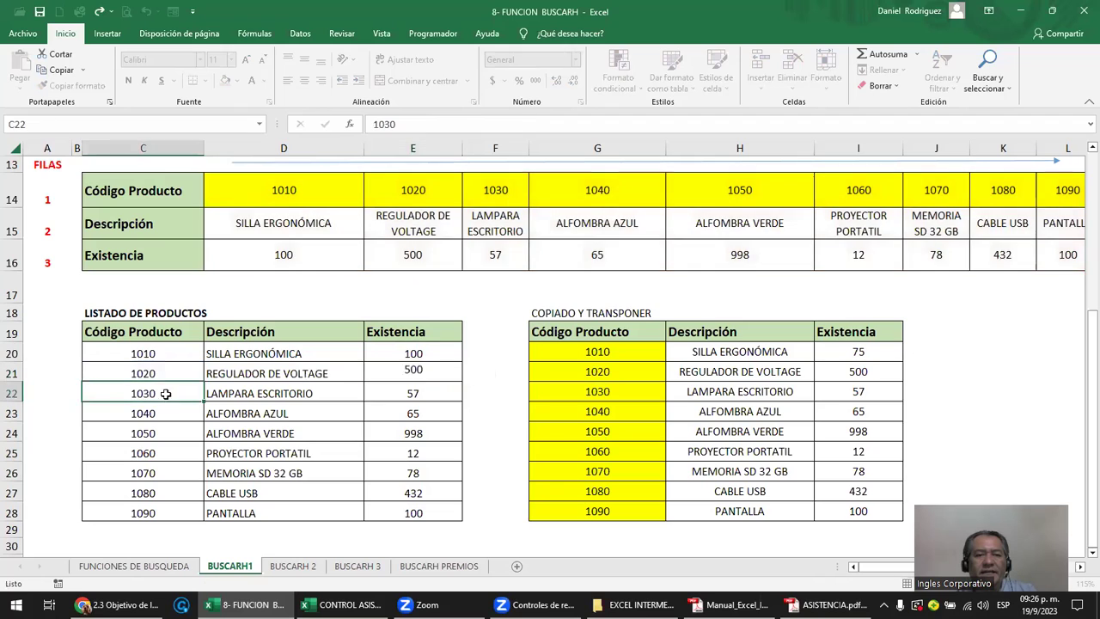
double_click(423, 388)
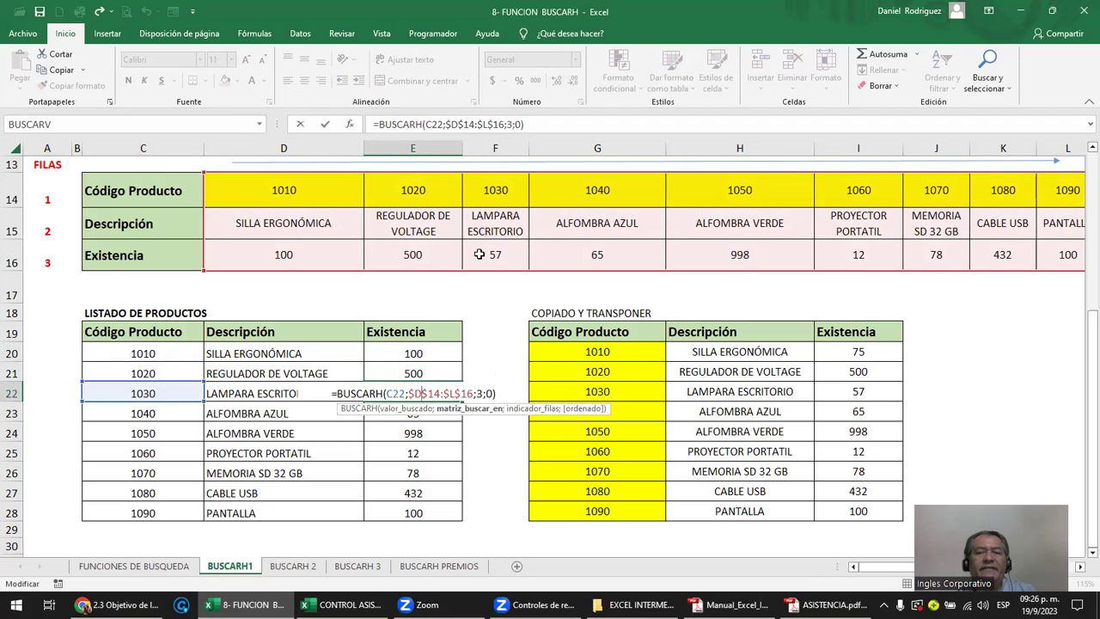
key("Return")
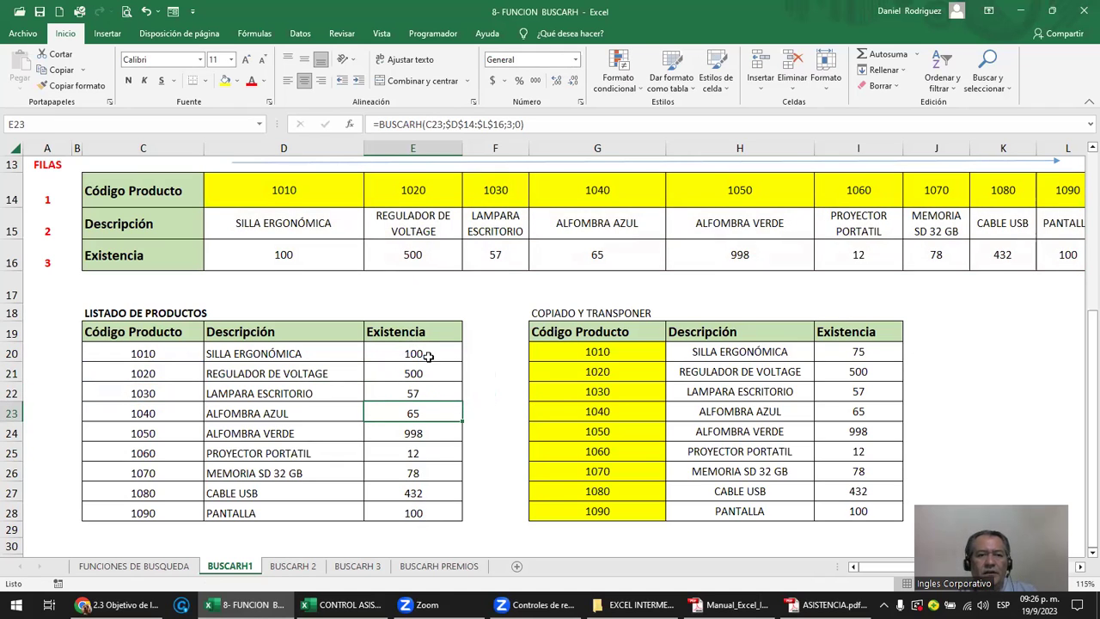
- Select the whole LISTADO DE PRODUCTOS table to review the lookup results
left_click(156, 508)
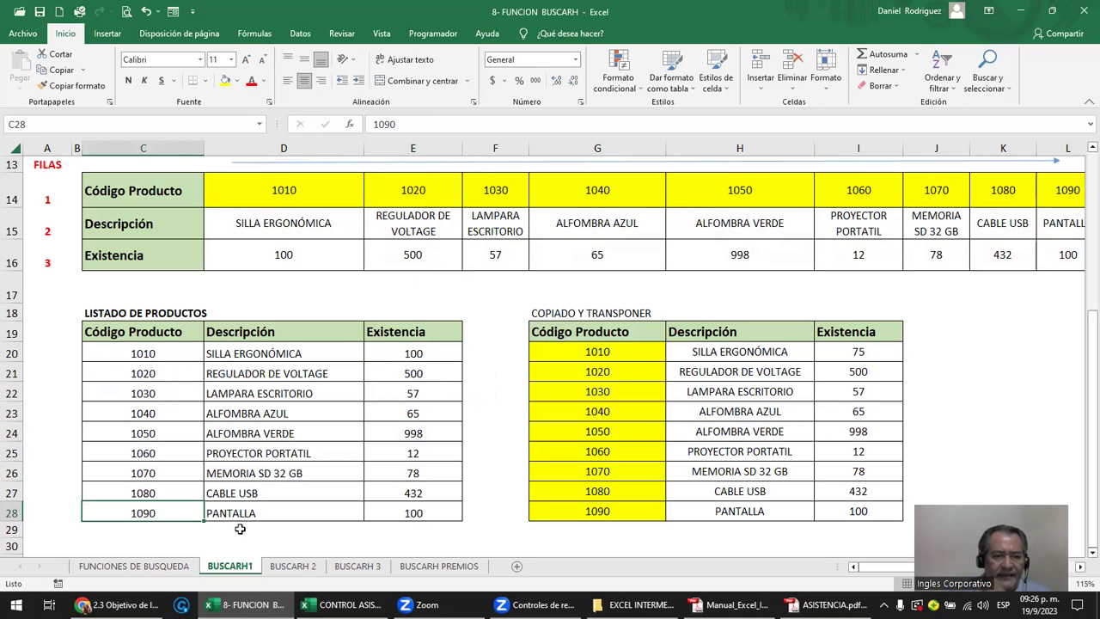
scroll(240, 528, "up", 1)
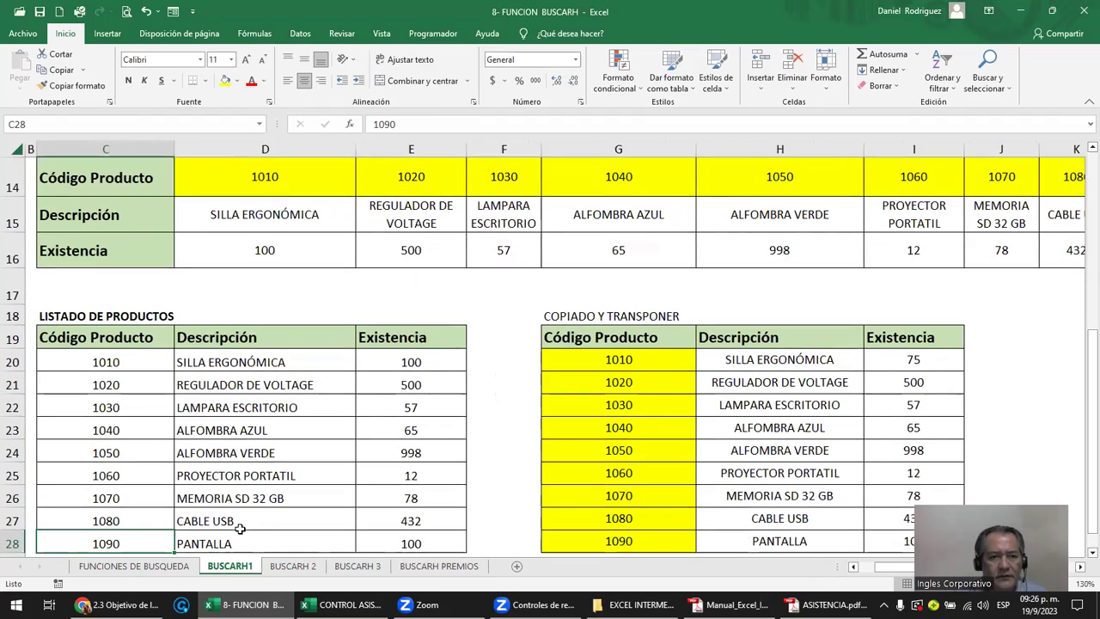
scroll(240, 528, "down", 1)
scroll(240, 528, "down", 2)
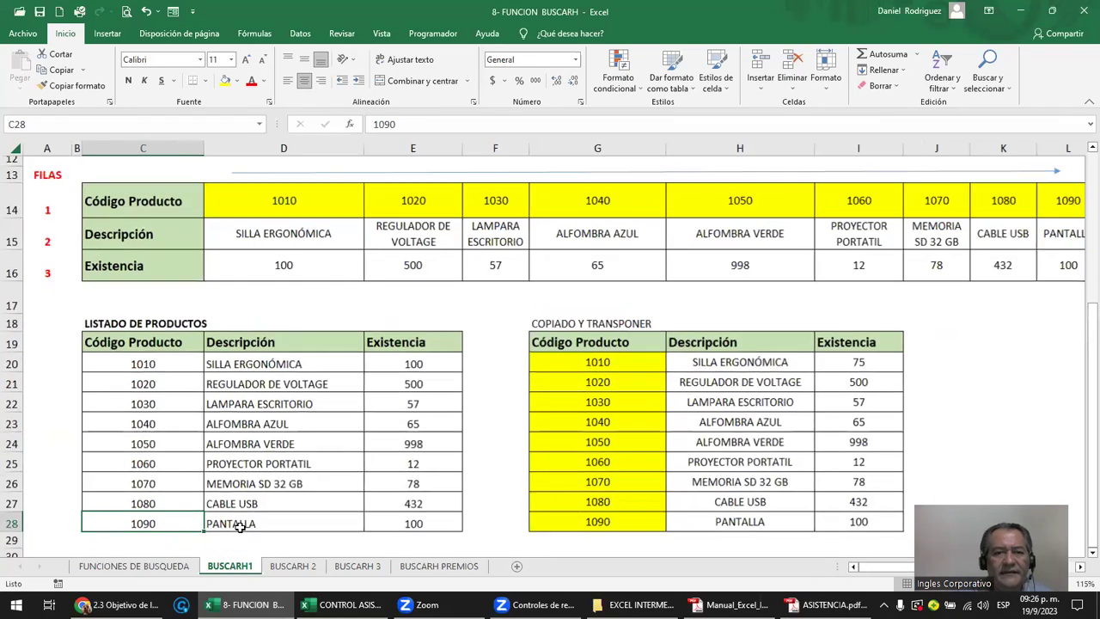
scroll(239, 528, "down", 1)
left_click_drag(96, 393, 305, 517)
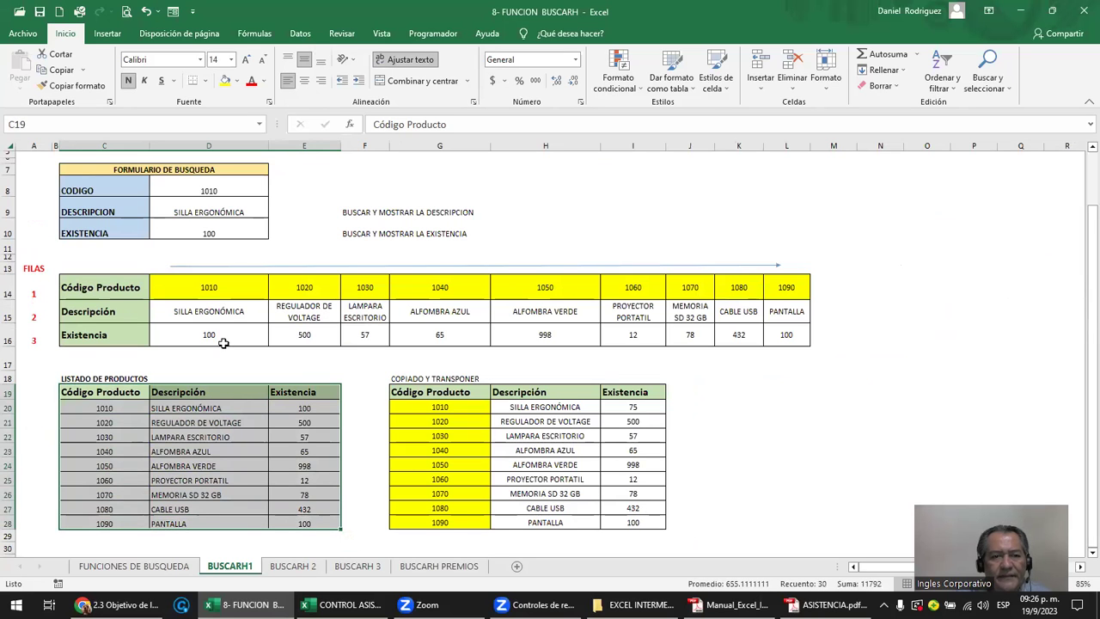
scroll(228, 341, "up", 3)
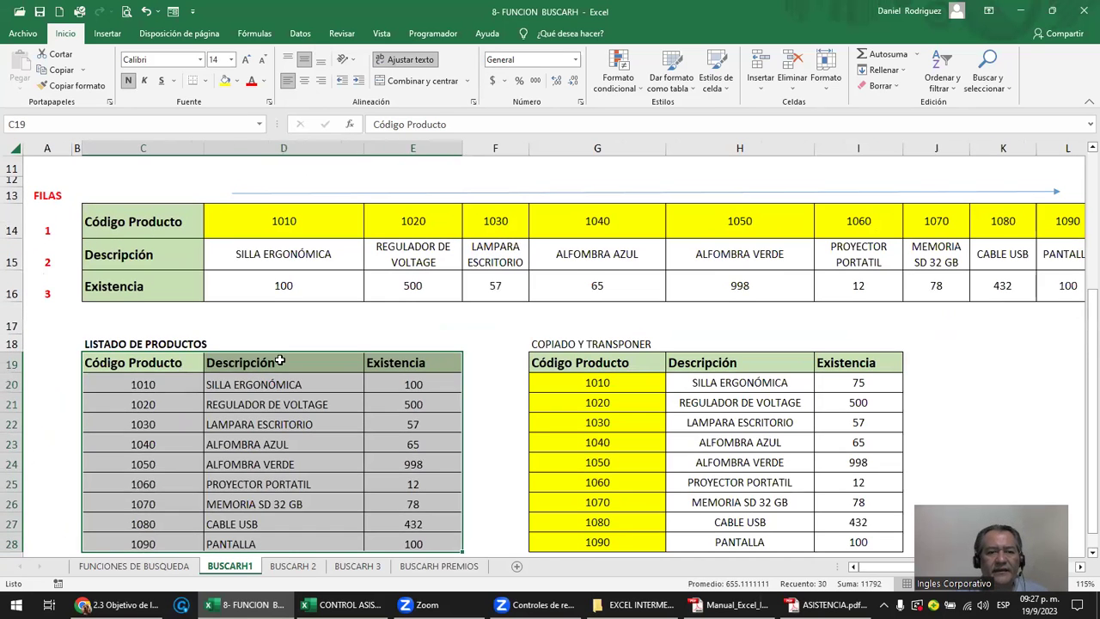
- Insert an arrow shape running from code 1010 in D14 down to C20
left_click(281, 324)
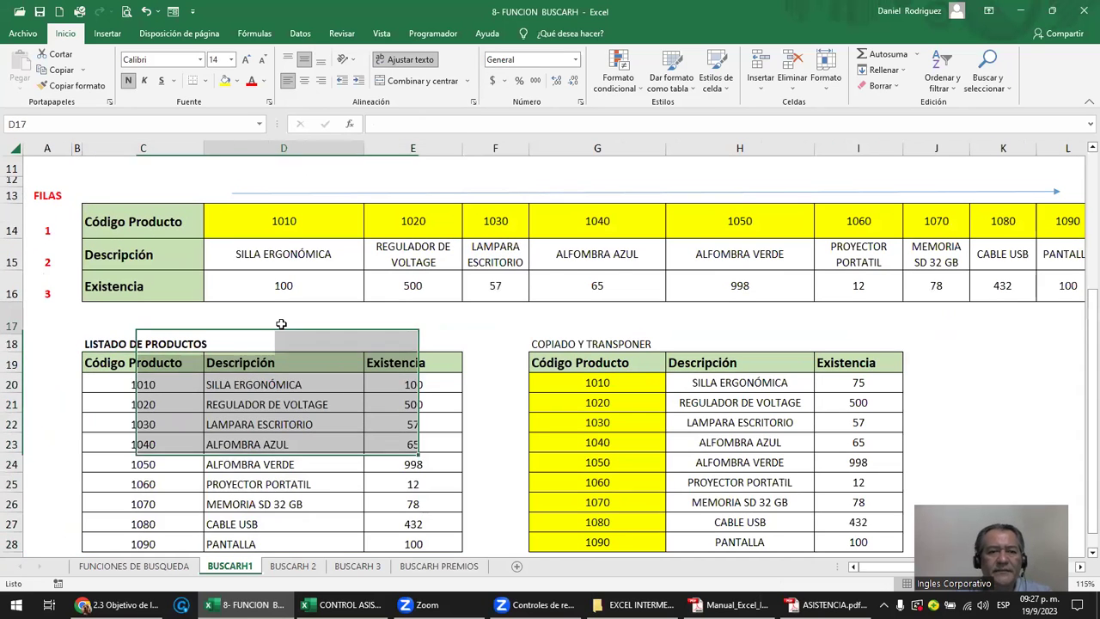
left_click(107, 32)
left_click(230, 58)
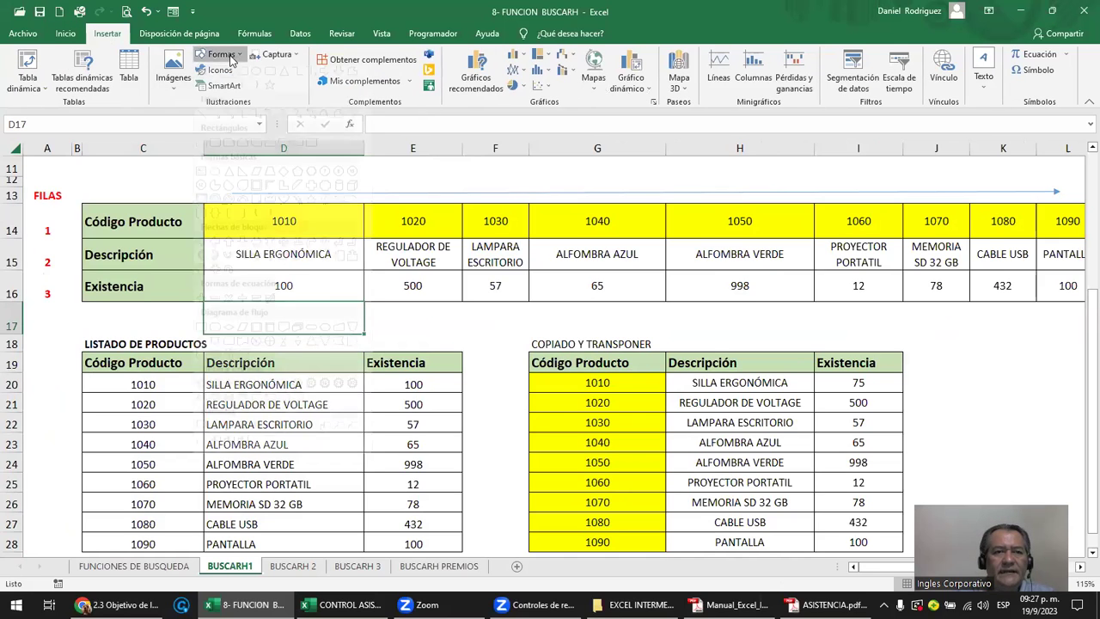
left_click(231, 86)
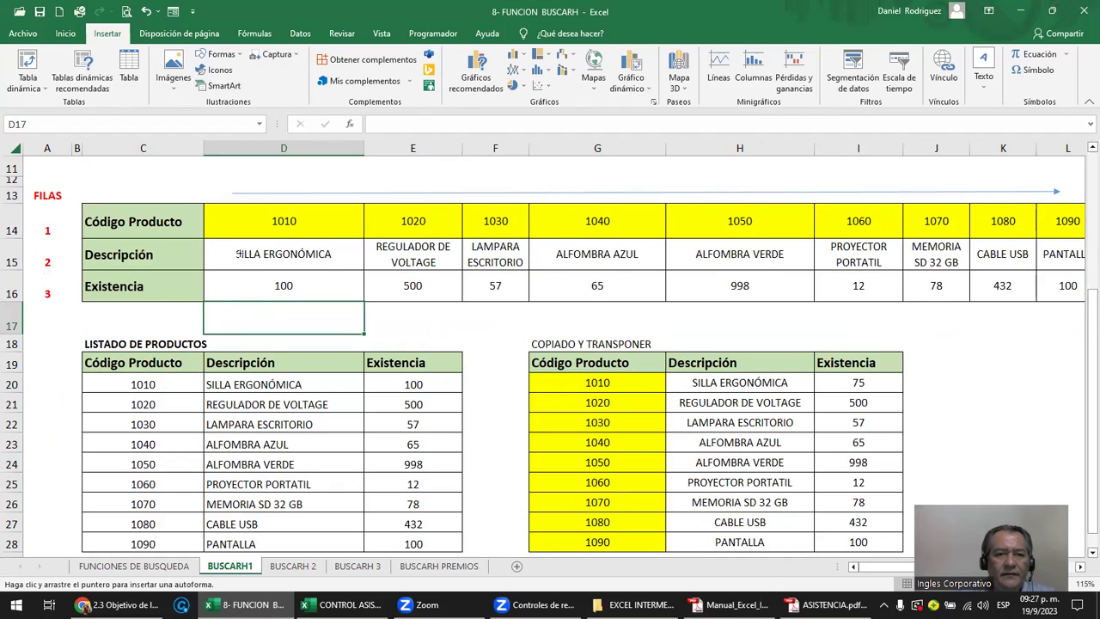
left_click_drag(240, 253, 159, 385)
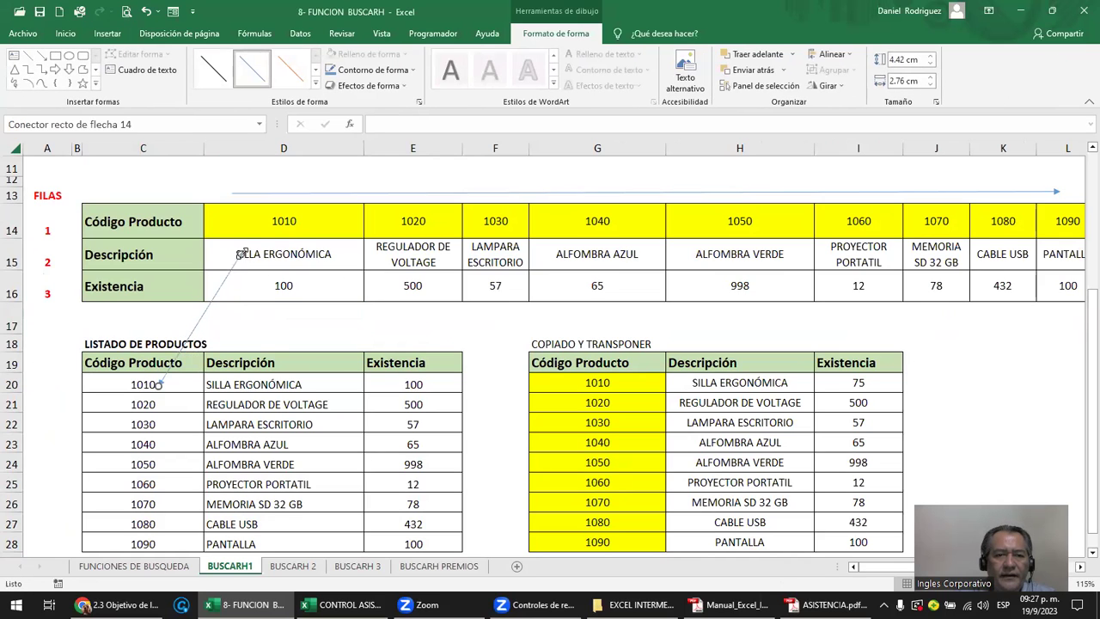
mouse_move(232, 230)
left_mouse_down()
mouse_move(226, 222)
mouse_move(171, 398)
mouse_move(289, 383)
left_mouse_up()
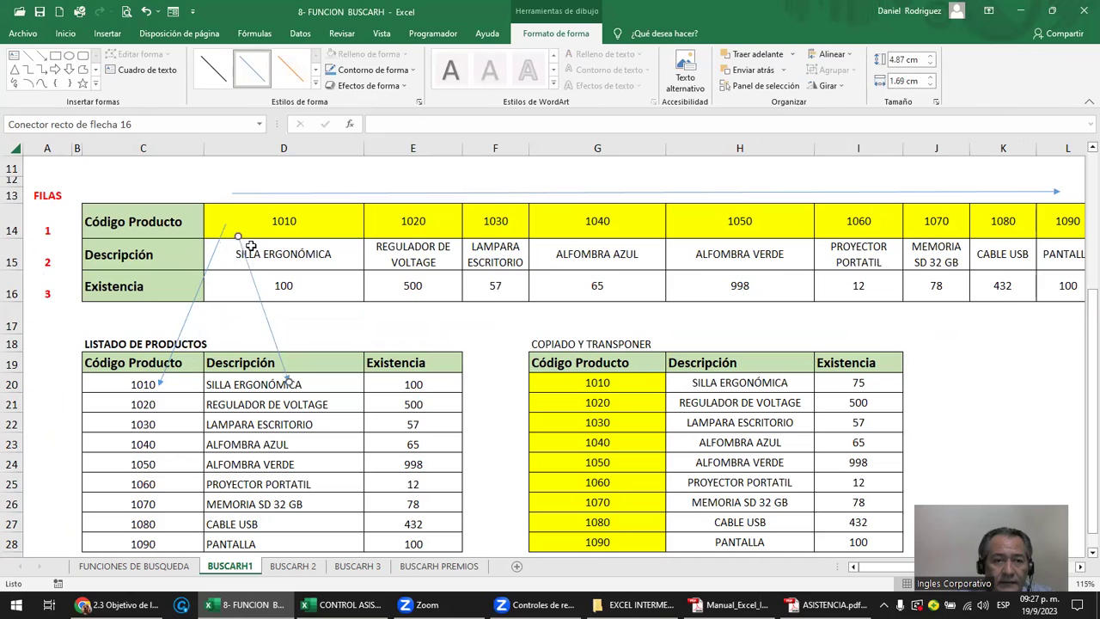
- Add arrows from the description and stock rows to D20 and E20, duplicating one
mouse_move(238, 236)
left_mouse_down()
mouse_move(256, 248)
mouse_move(250, 258)
left_mouse_up()
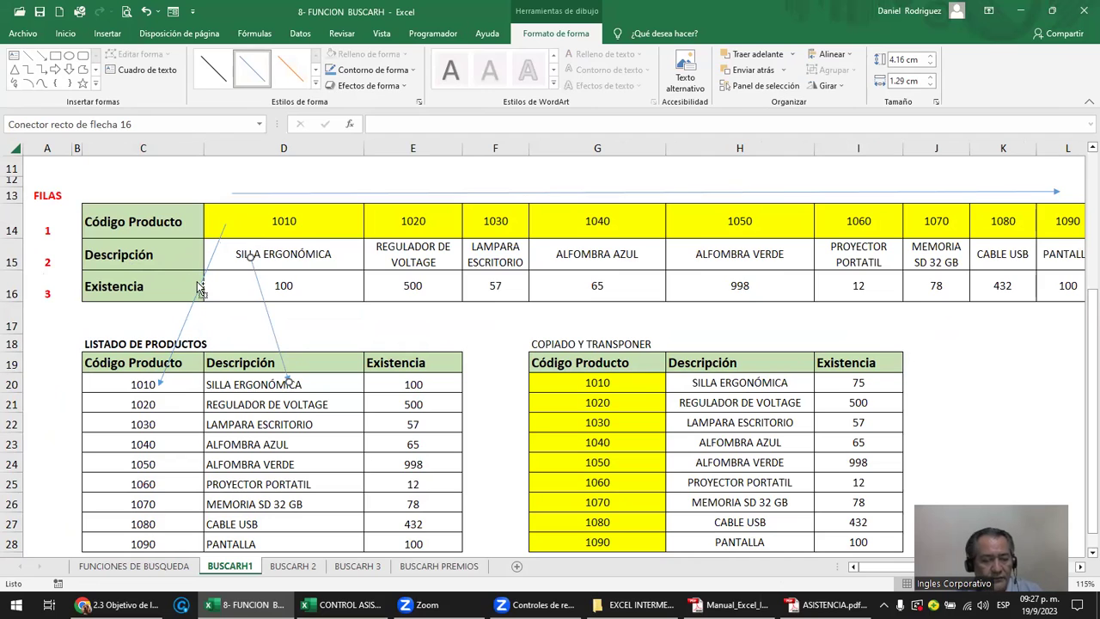
key("ctrl+d")
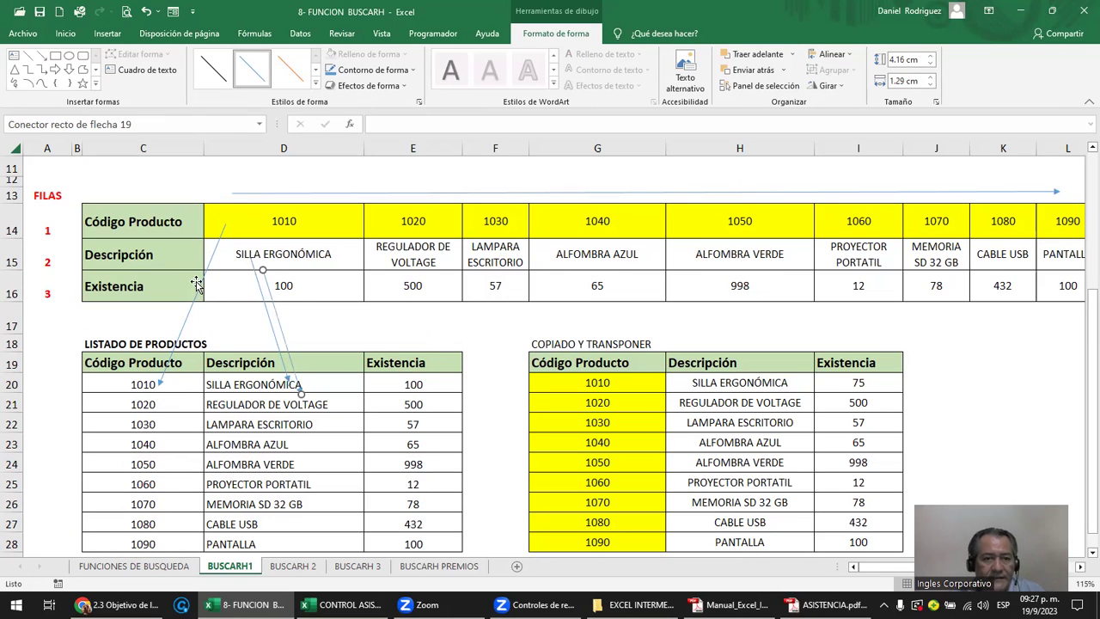
left_click_drag(272, 296, 334, 309)
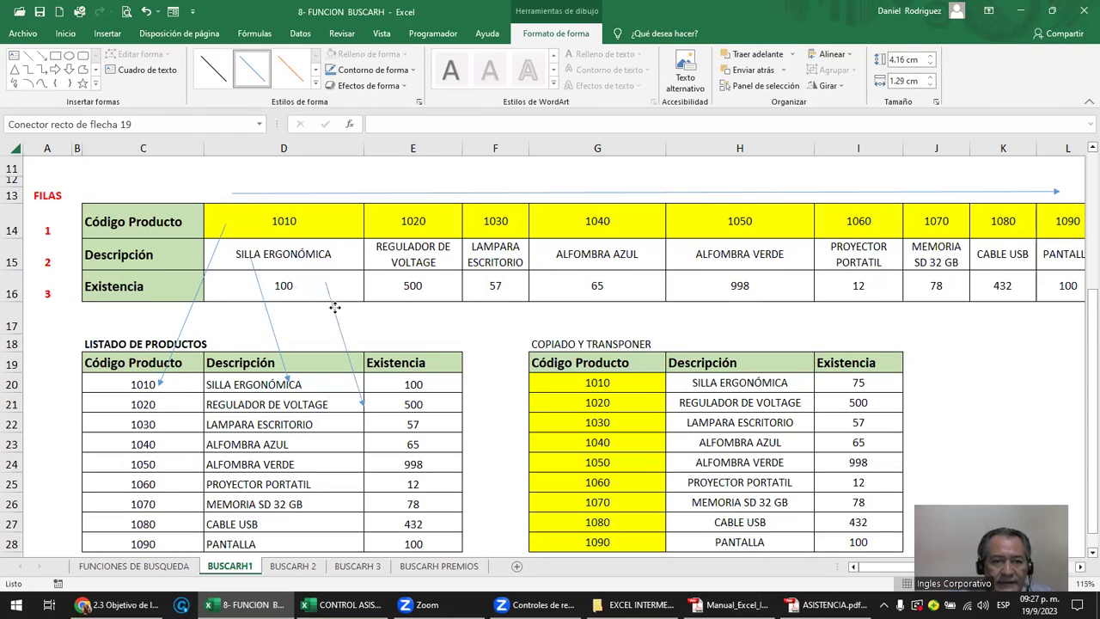
left_click_drag(360, 404, 395, 376)
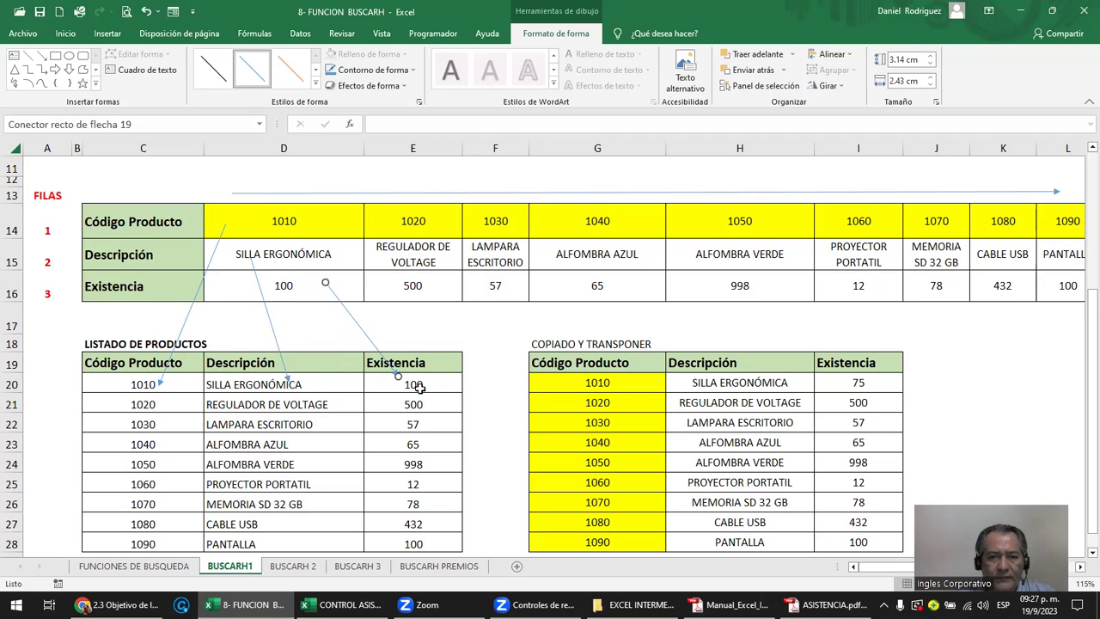
left_click(856, 378)
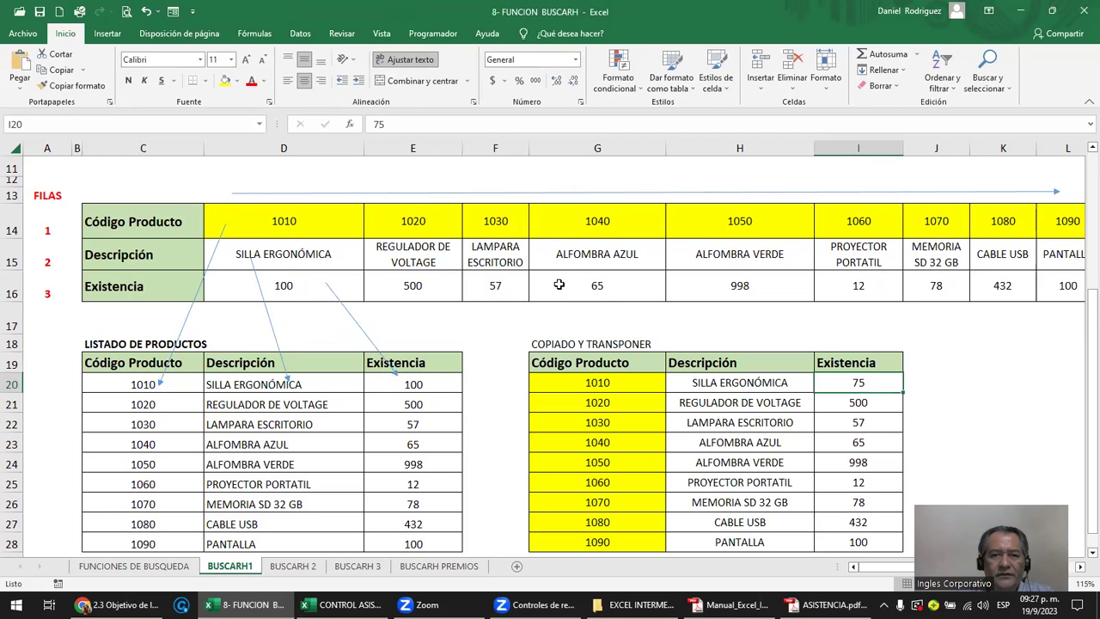
- Change product 1020's stock in E16 to 50
left_click(429, 284)
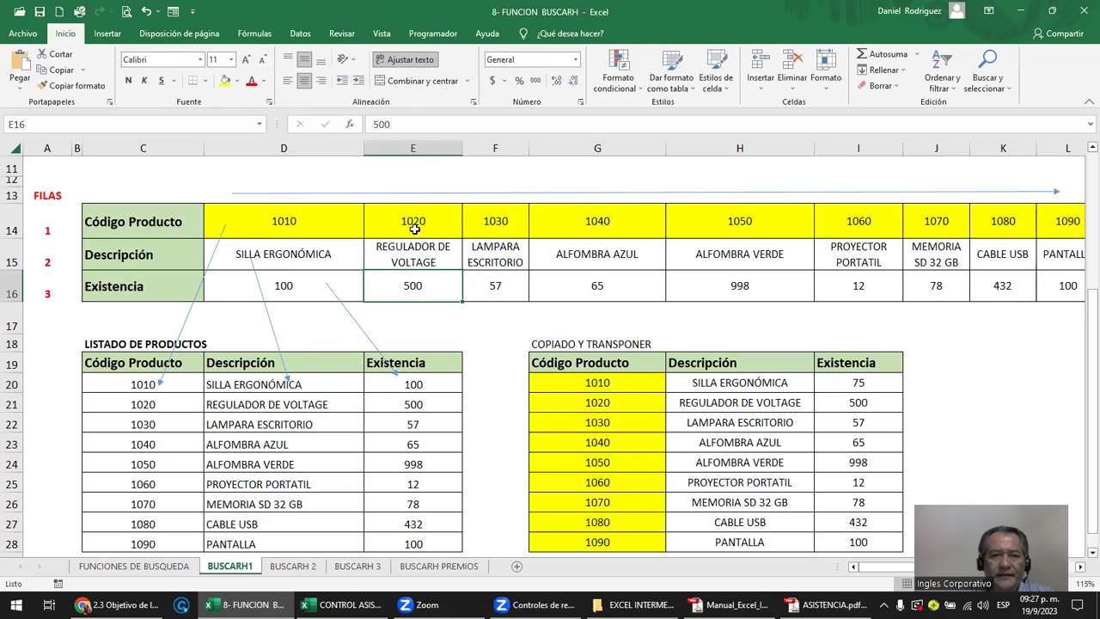
type("50")
key("Return")
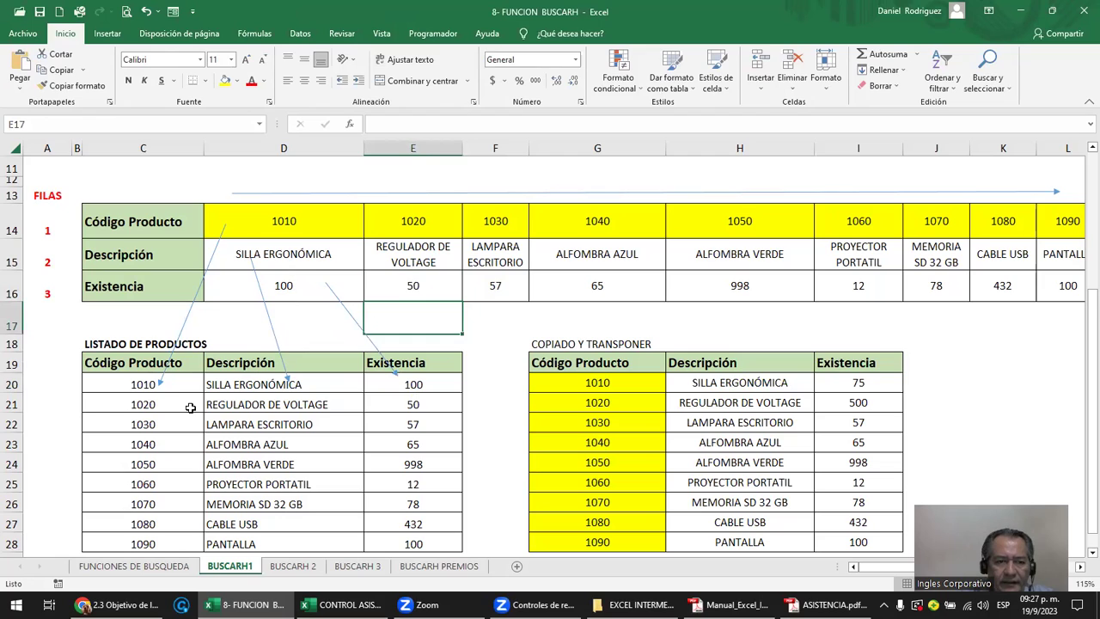
- Compare product 1020's rows in both tables and inspect D24's lookup formula
left_click_drag(178, 405, 396, 402)
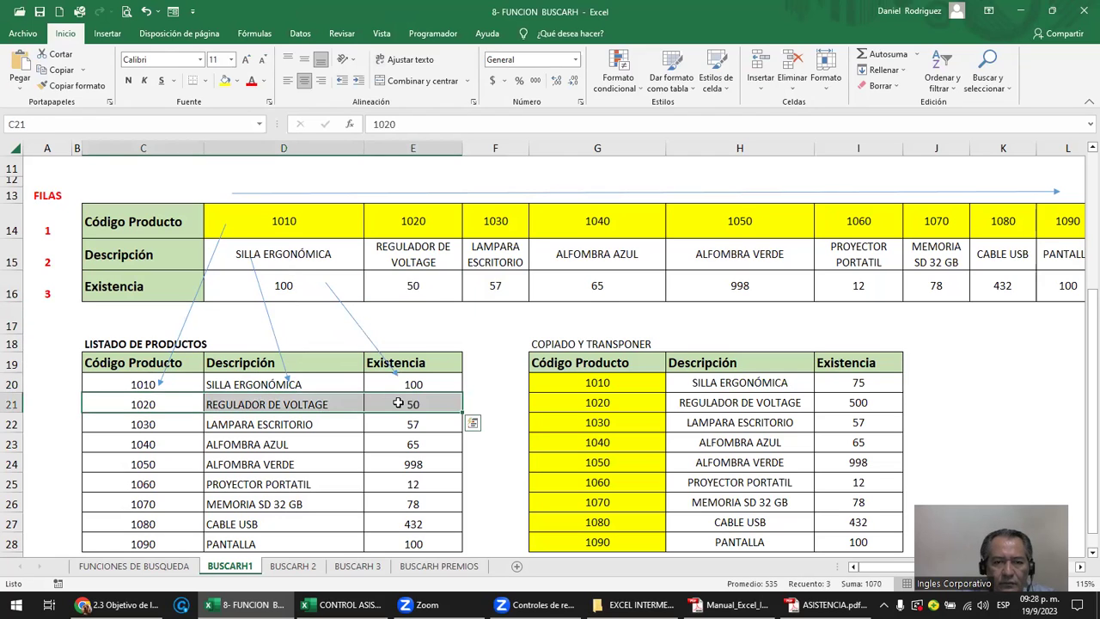
left_click_drag(688, 402, 859, 404)
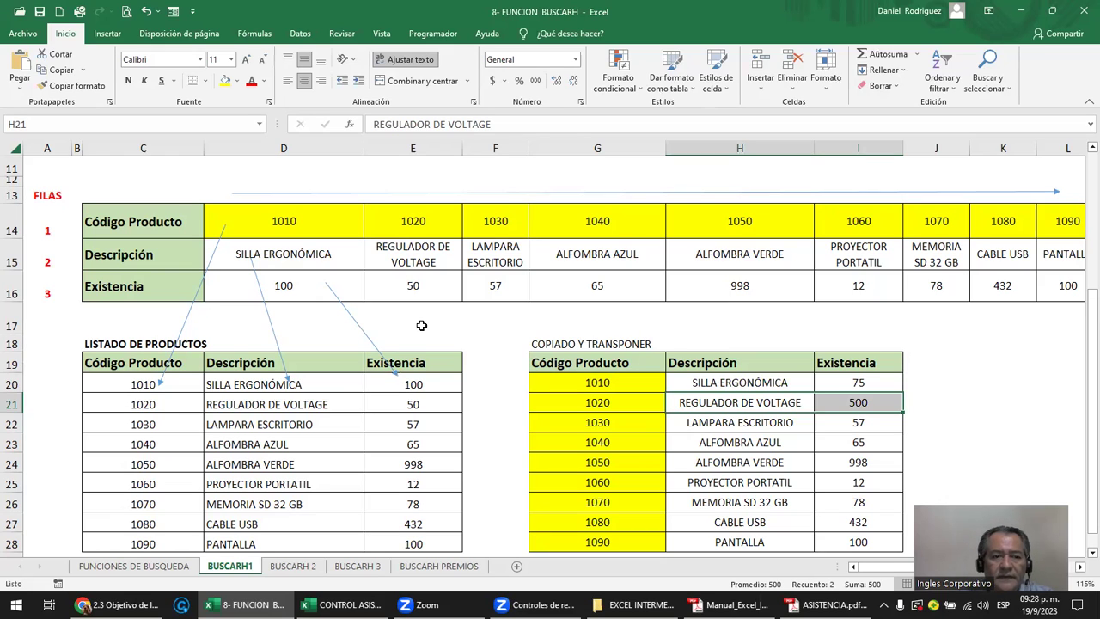
left_click(282, 464)
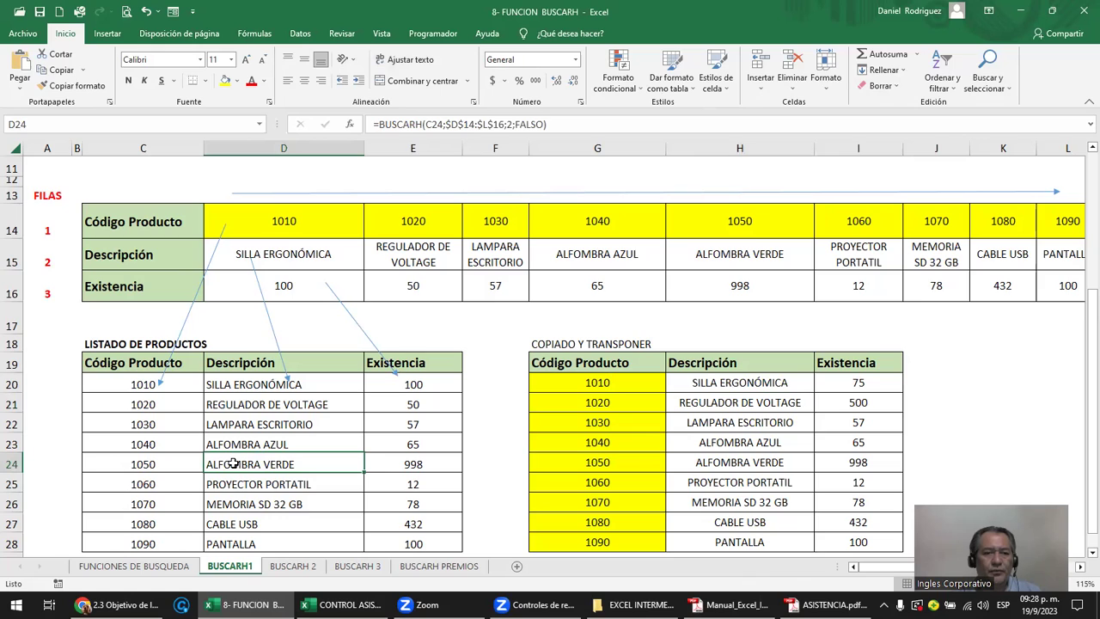
left_click(151, 545)
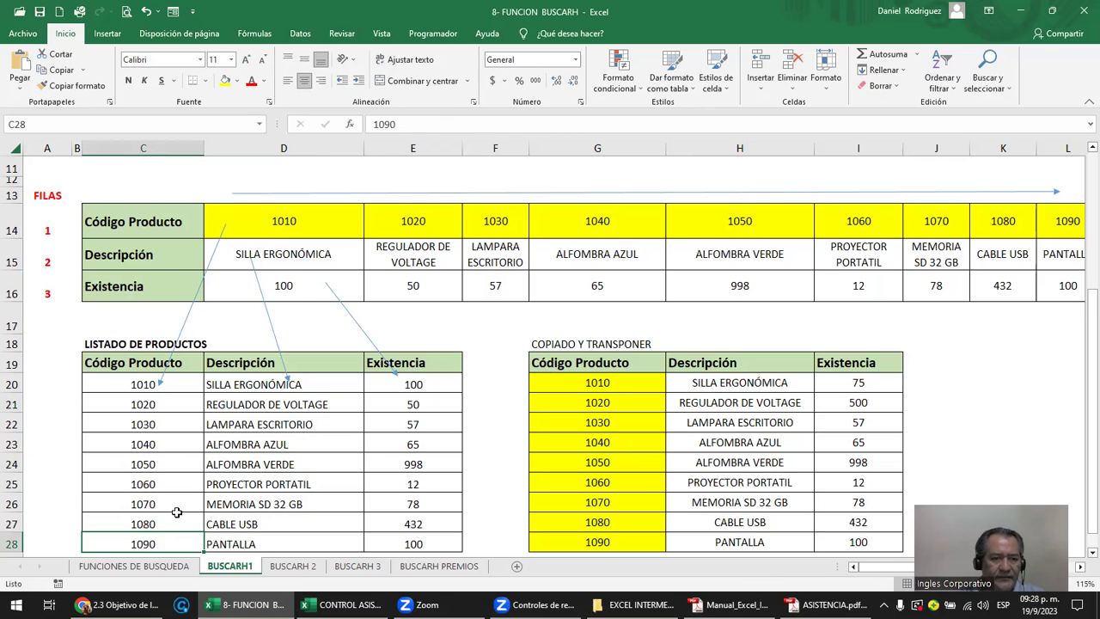
- Replace the last listing code in C28 with XXX
type("XXX")
key("Return")
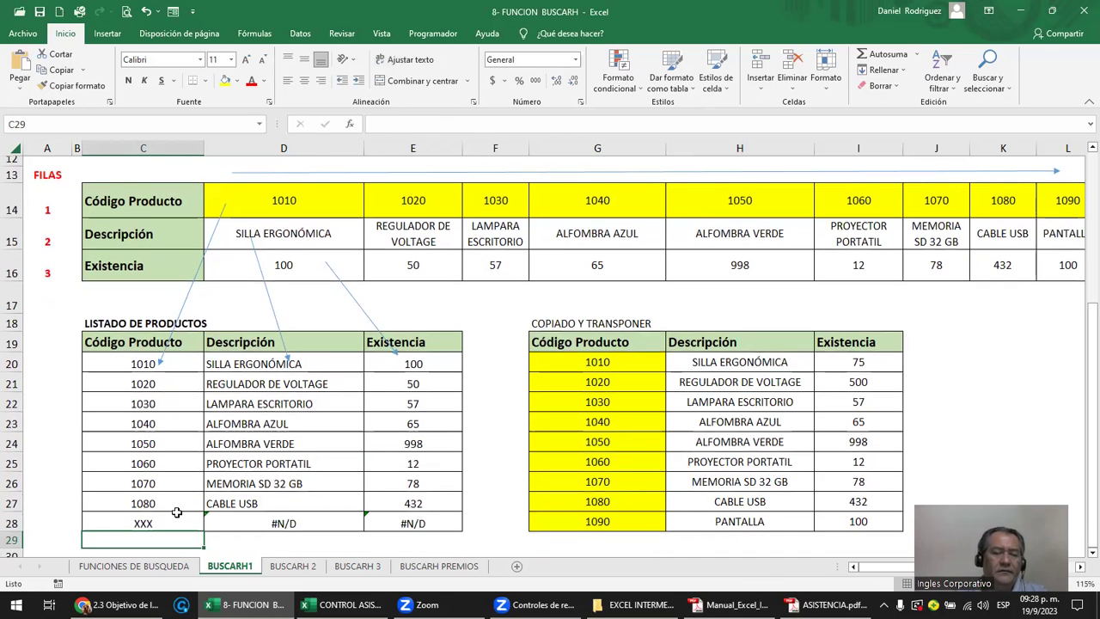
left_click(184, 519)
left_click_drag(303, 212, 448, 212)
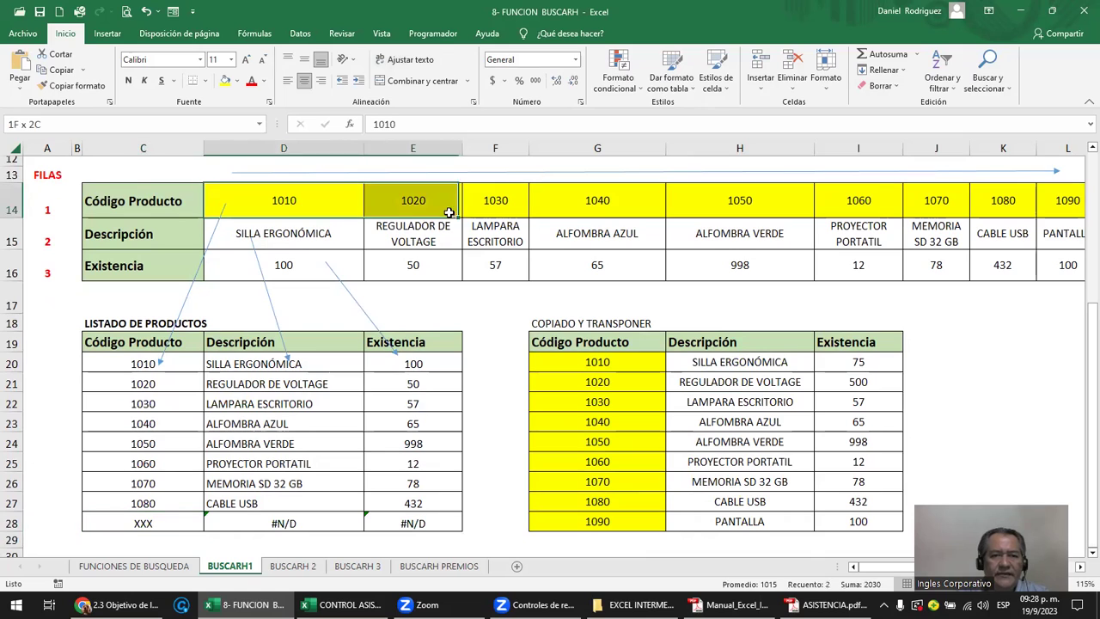
left_click(315, 209)
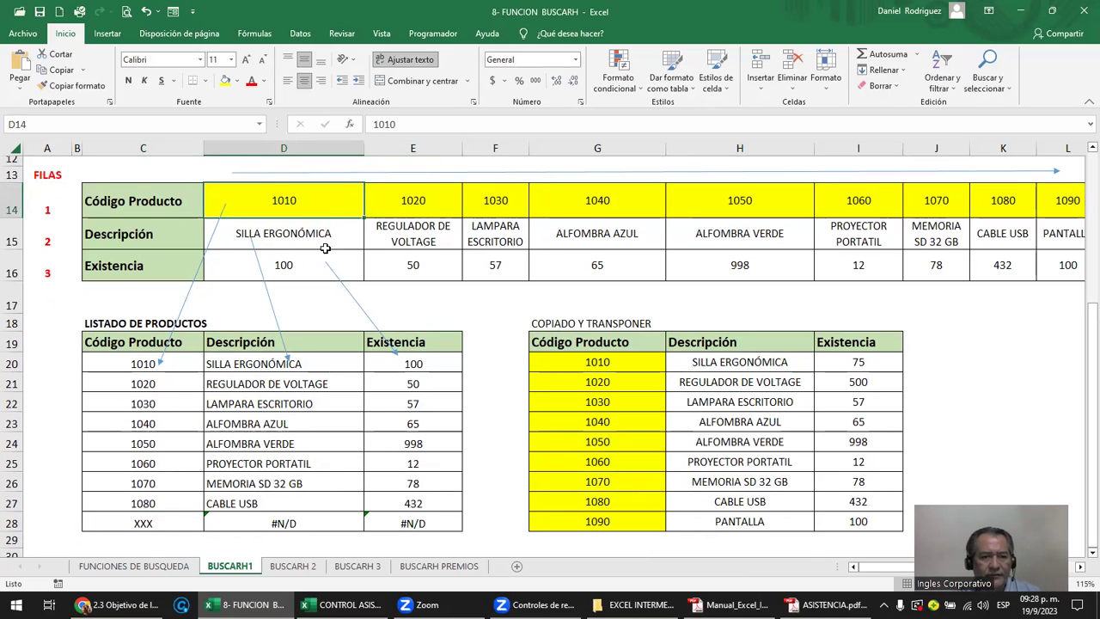
- Wrap D28's BUSCARH in SI.ERROR so it shows DATO NO EXISTE
double_click(307, 525)
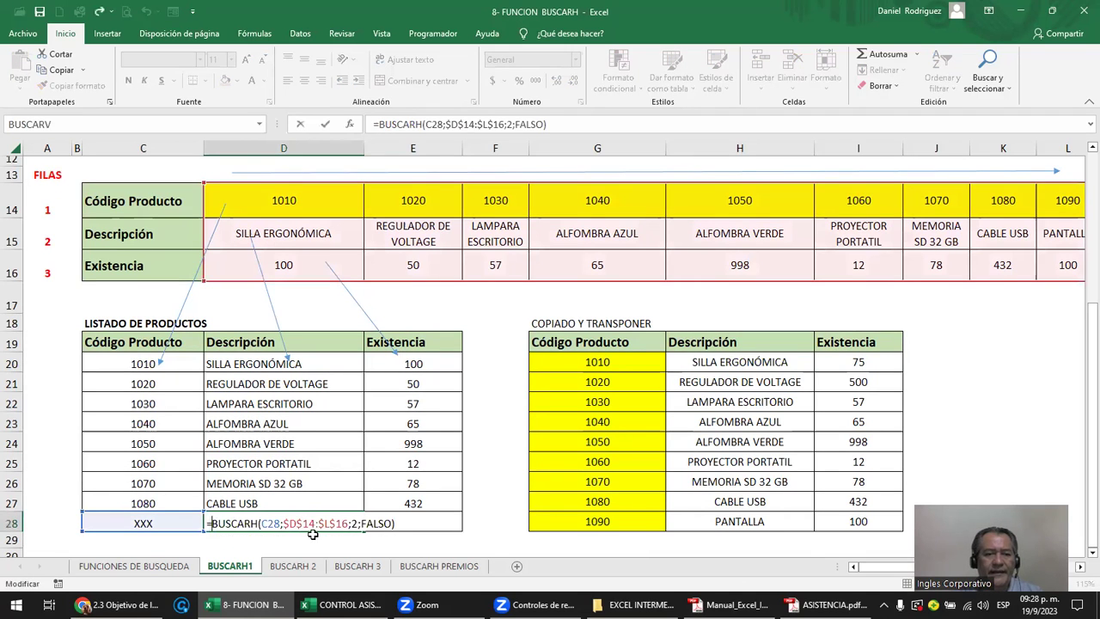
key("Left")
key("Left")
type("SI.")
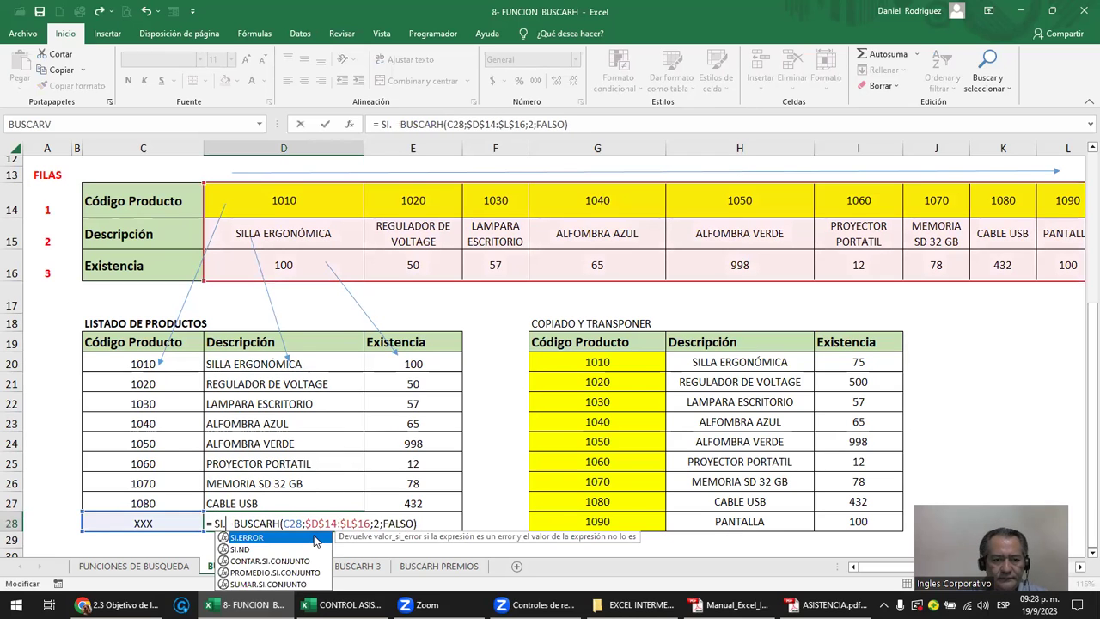
double_click(315, 537)
key("Delete")
key("Delete")
key("End")
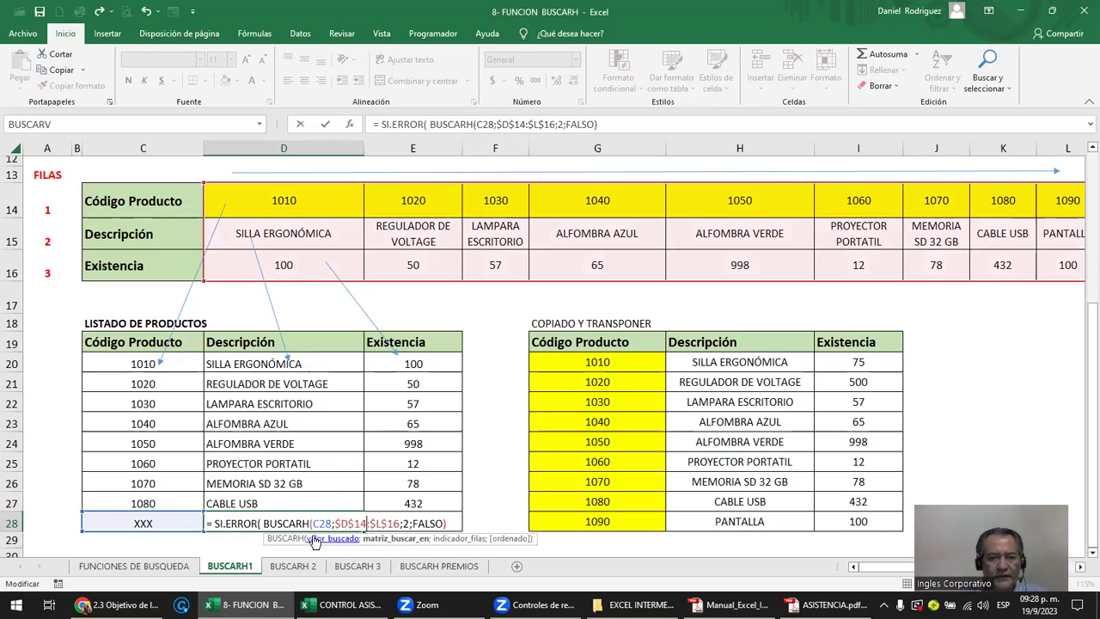
type(";")
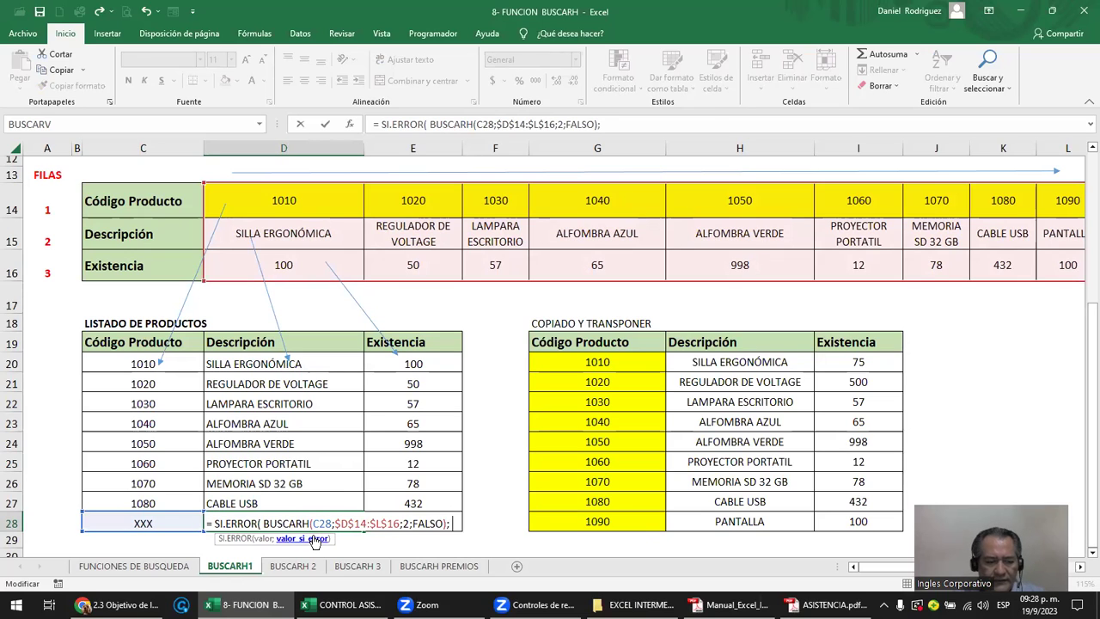
type(" \" DA")
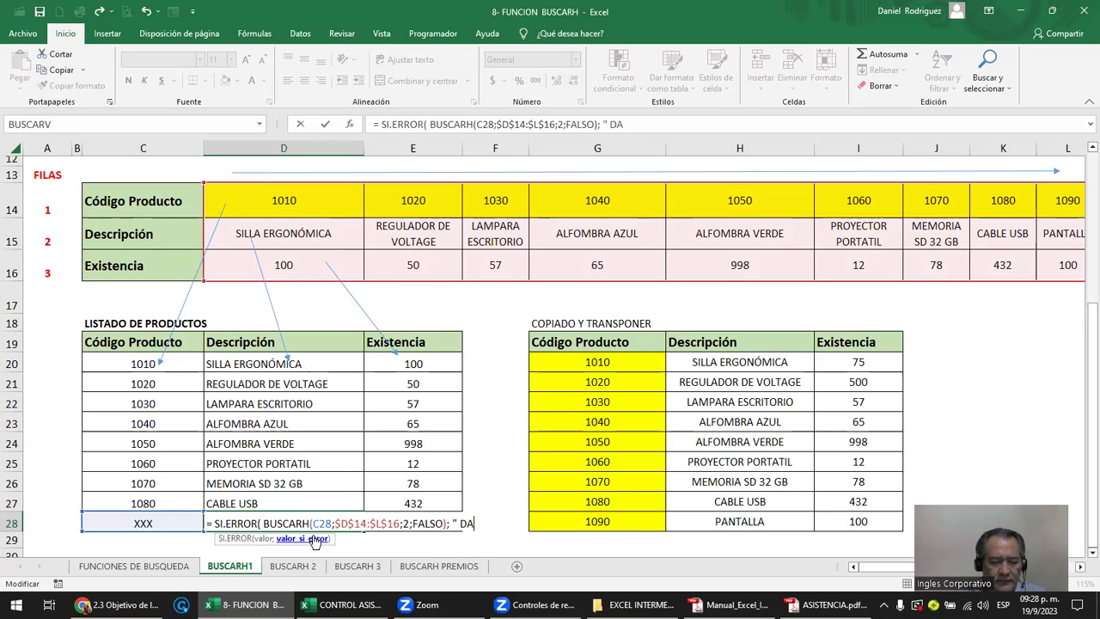
type("TO NO")
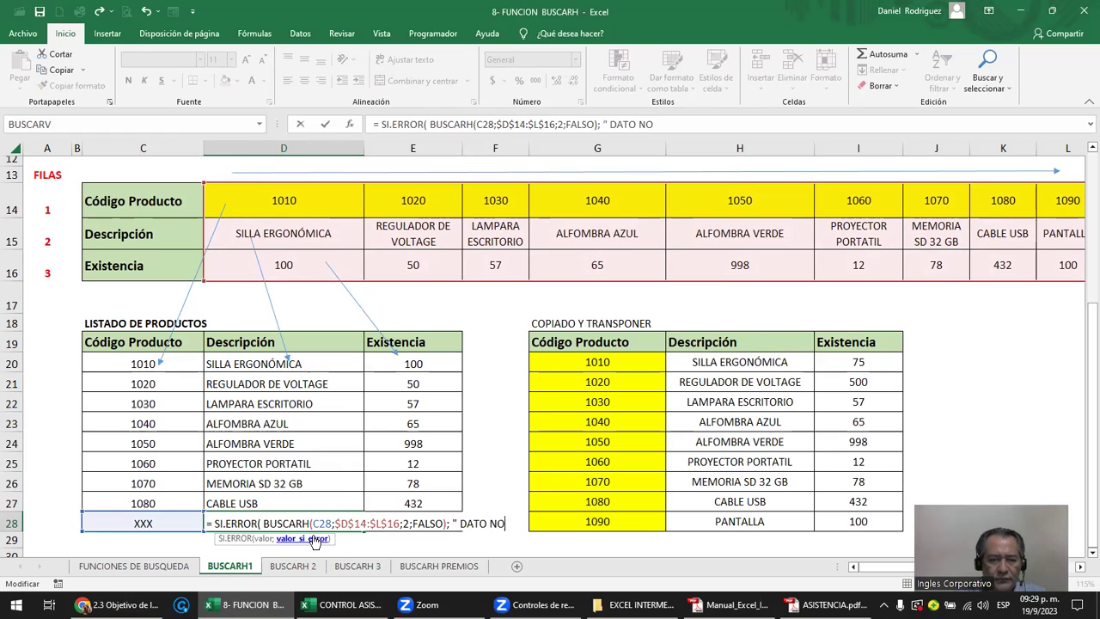
type(" EXISTE")
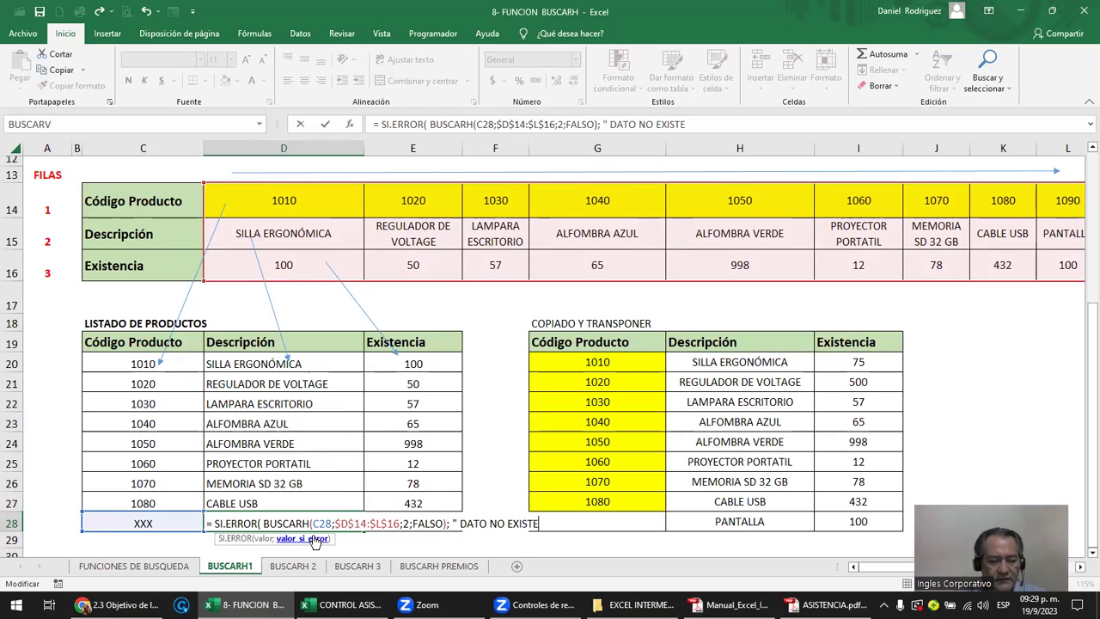
type(")")
key("Return")
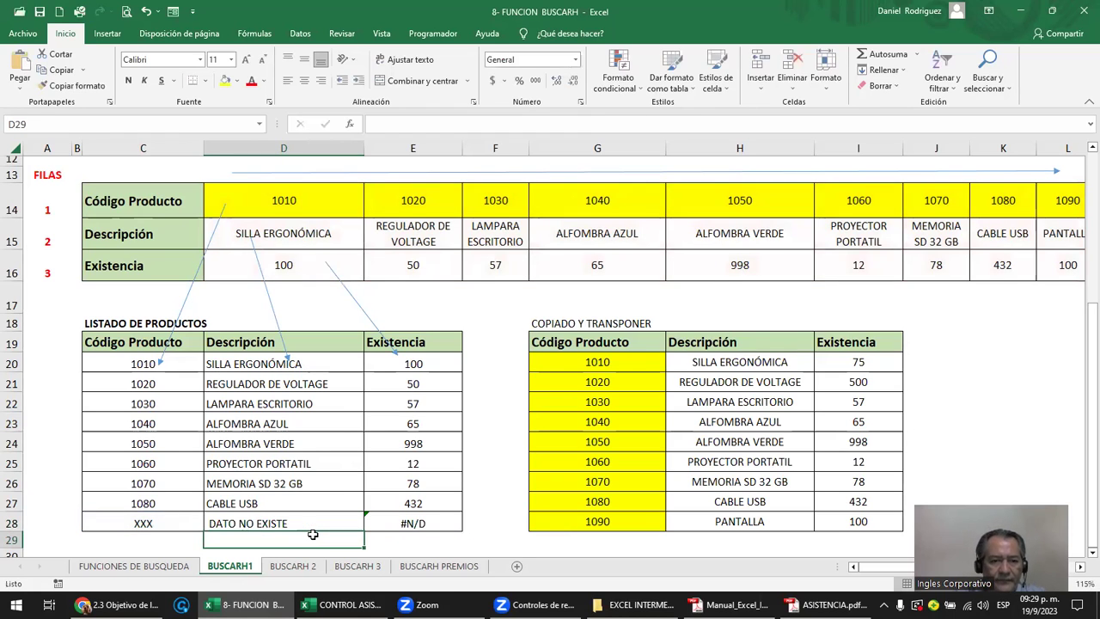
- Reposition the description arrow so it points down the column toward D28
left_click(269, 518)
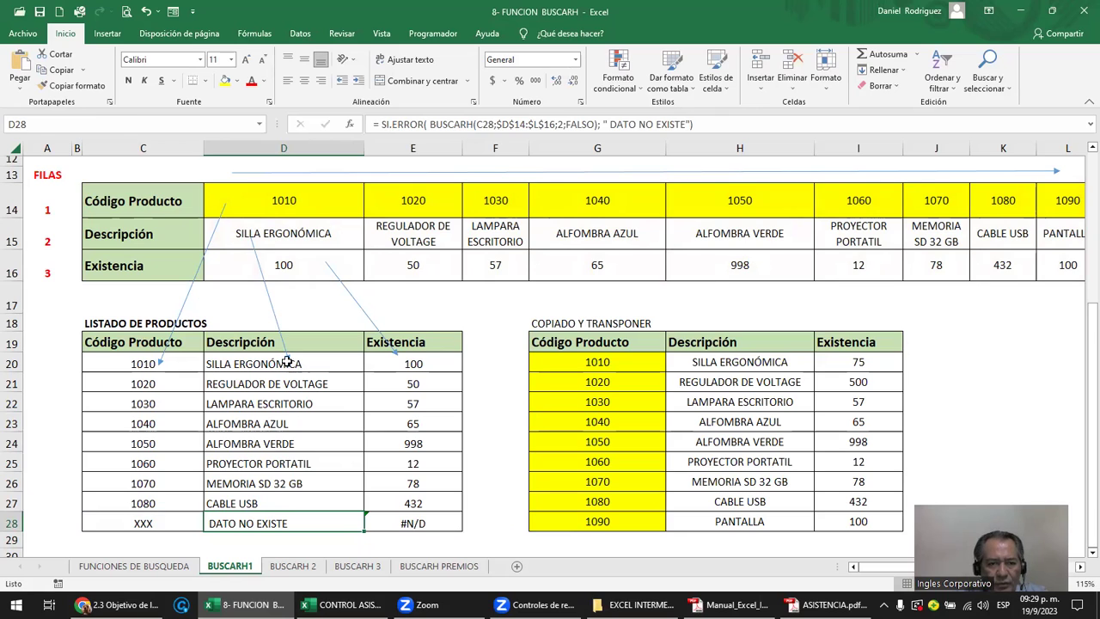
left_click_drag(288, 362, 303, 362)
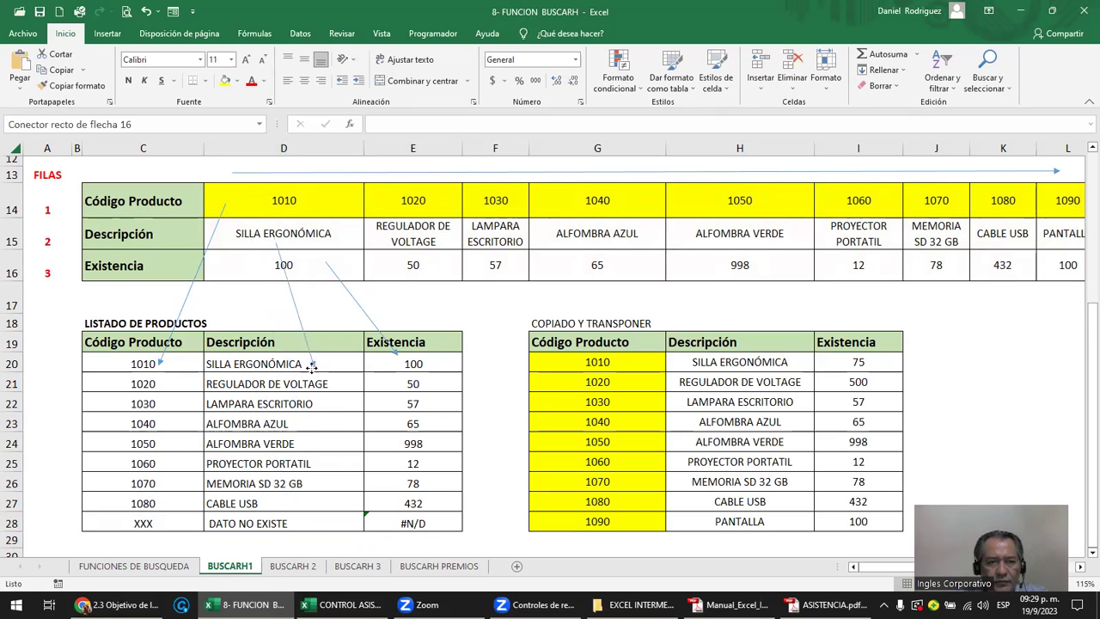
mouse_move(304, 362)
left_mouse_down()
mouse_move(289, 347)
mouse_move(241, 526)
left_mouse_up()
left_click(240, 526)
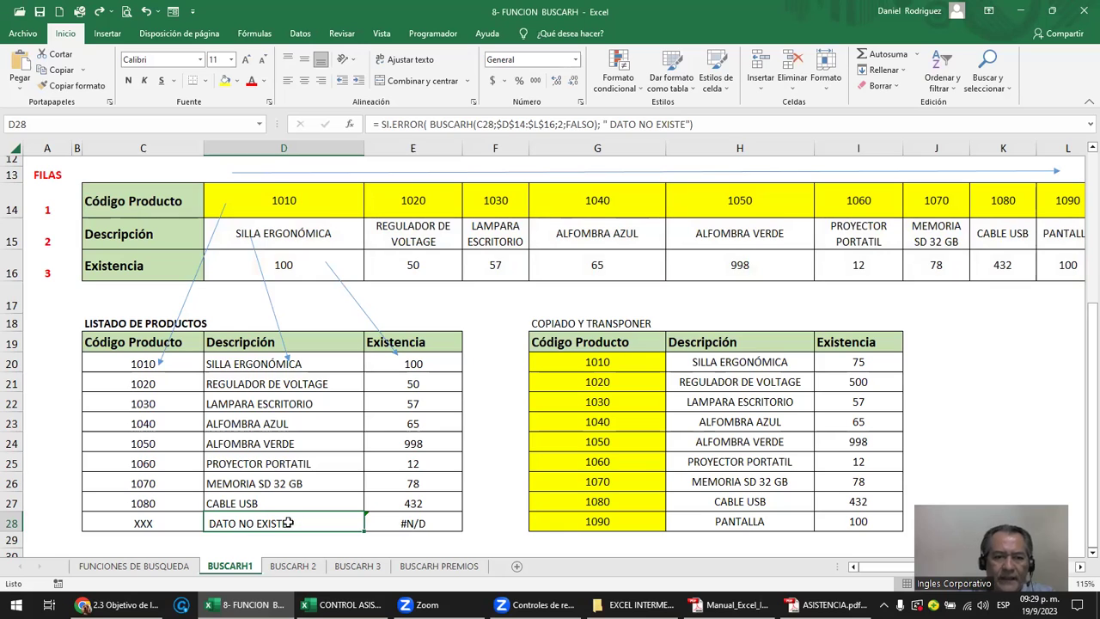
- Review XXX in C28, E28's #N/D and D28's SI.ERROR formula, then open BUSCARH 2
left_click(157, 521)
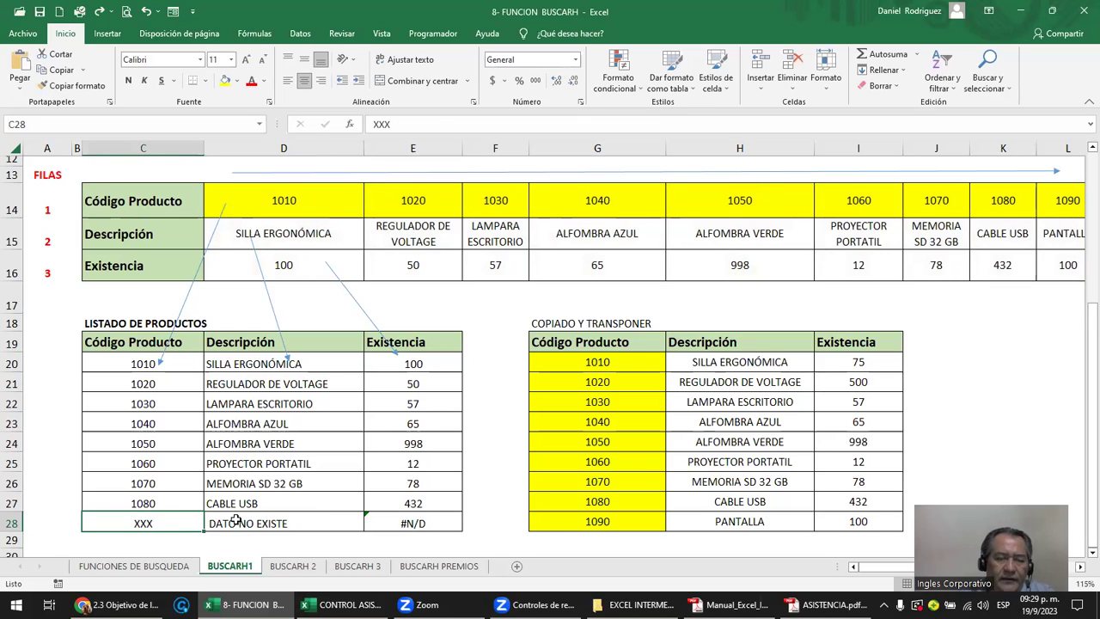
left_click(432, 524)
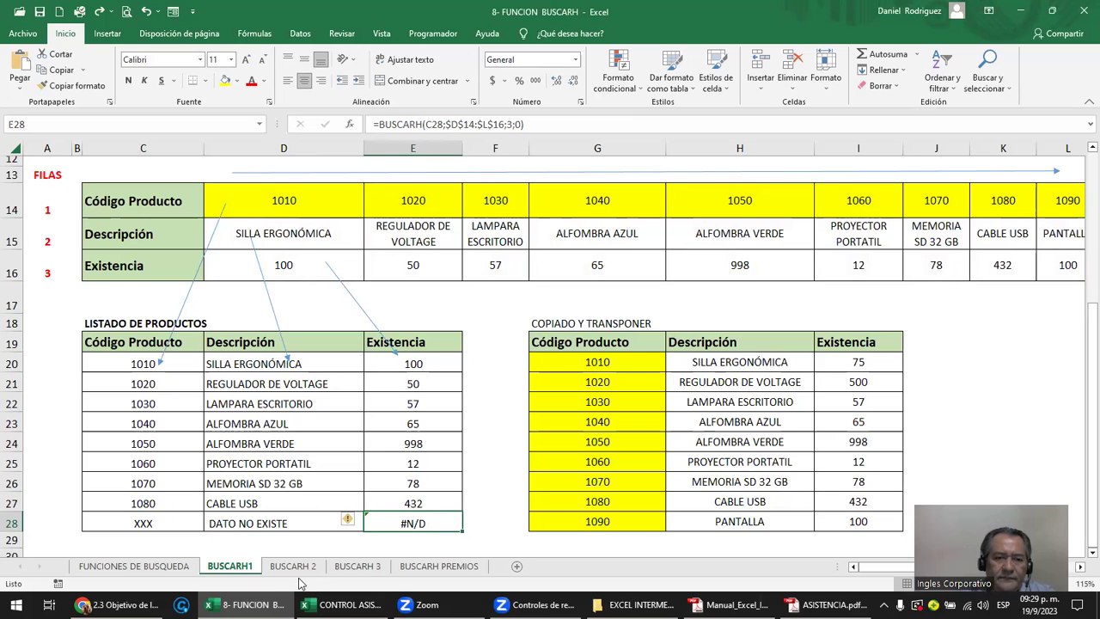
double_click(251, 525)
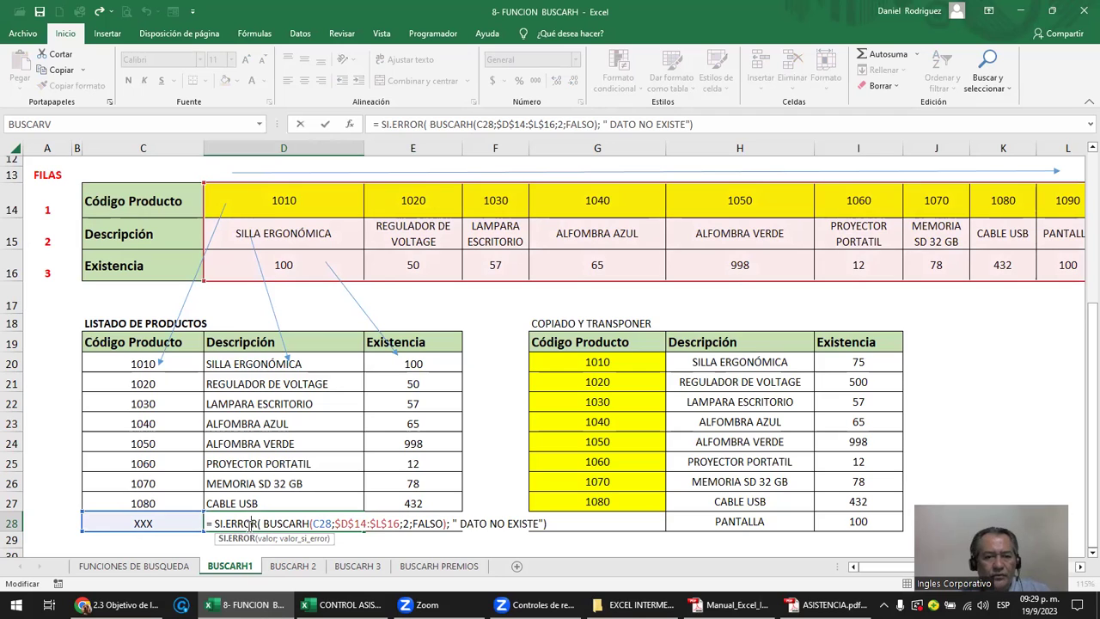
key("ctrl+Return")
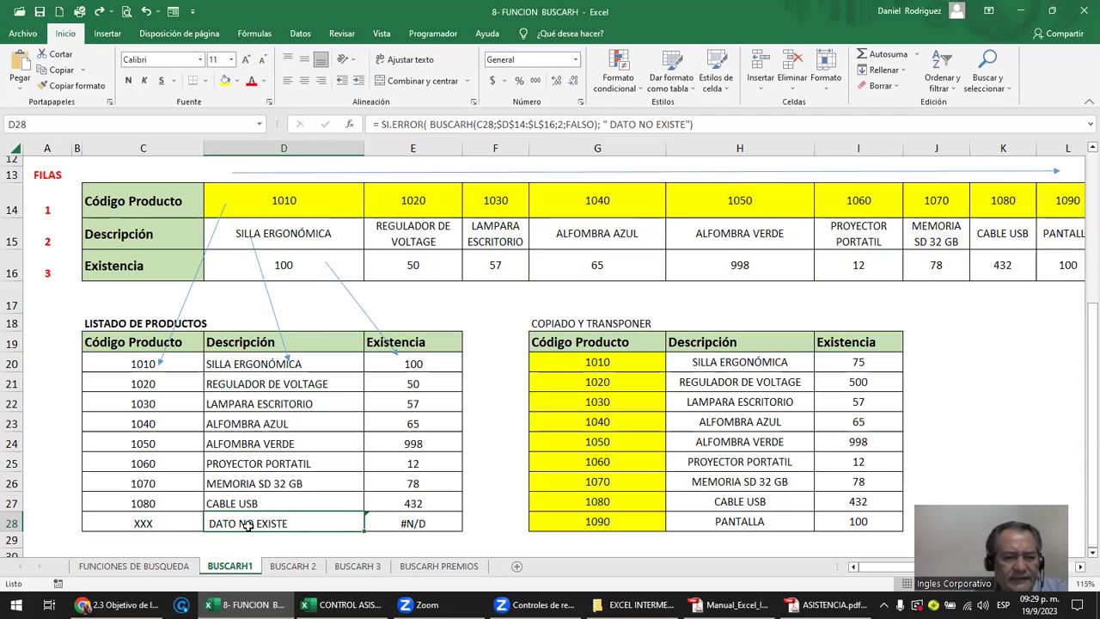
left_click(293, 566)
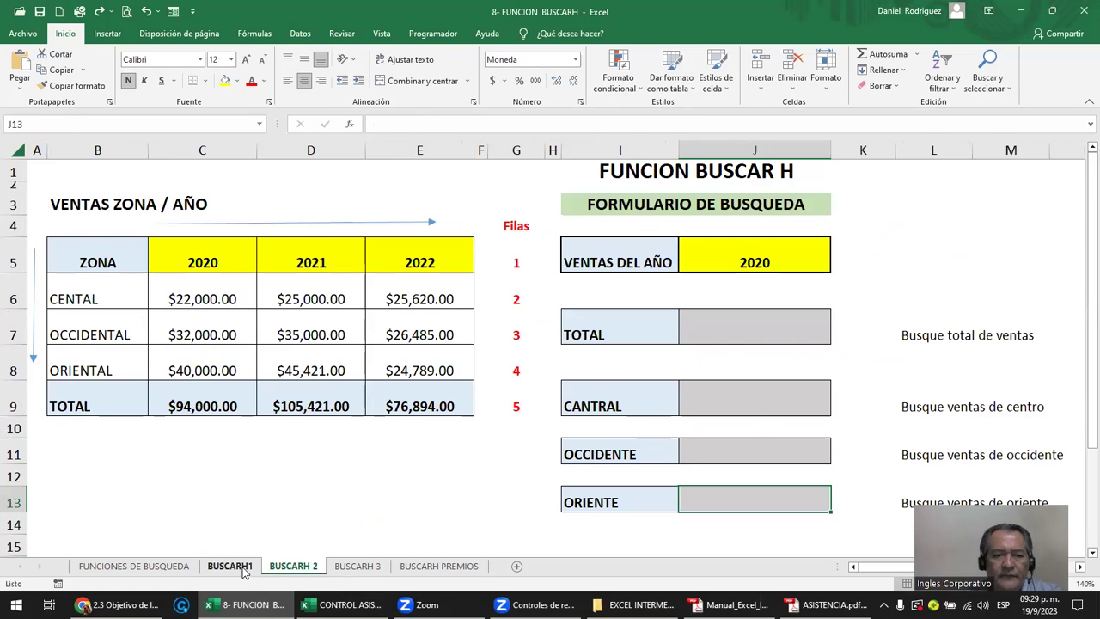
- On BUSCARH1, copy D28's SI.ERROR lookup formula into the Descripción range D20:D28
left_click(243, 569)
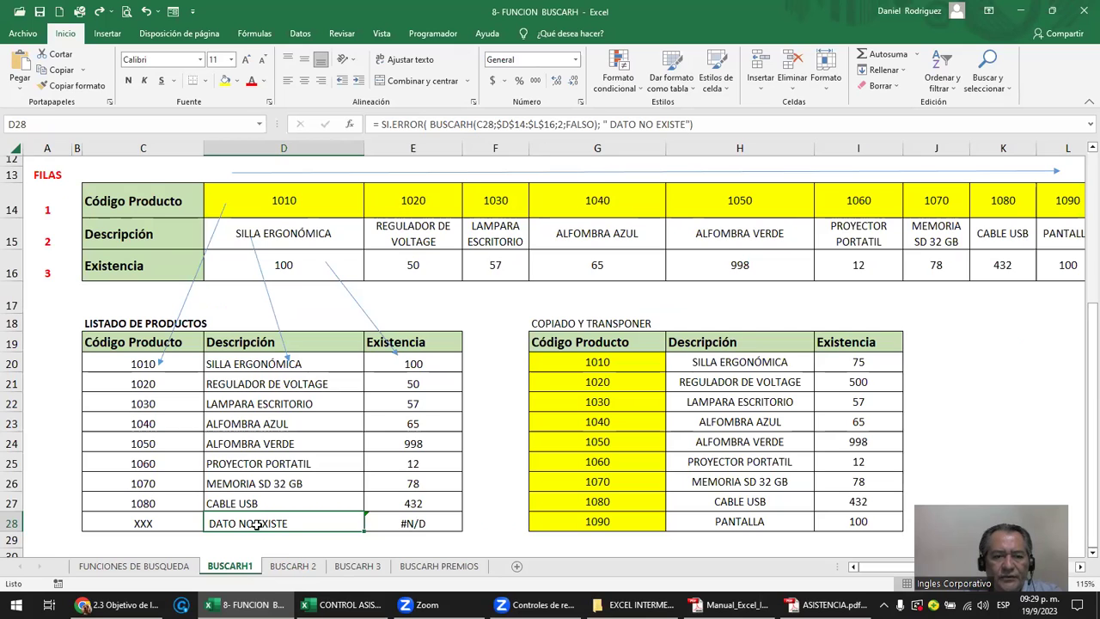
double_click(256, 524)
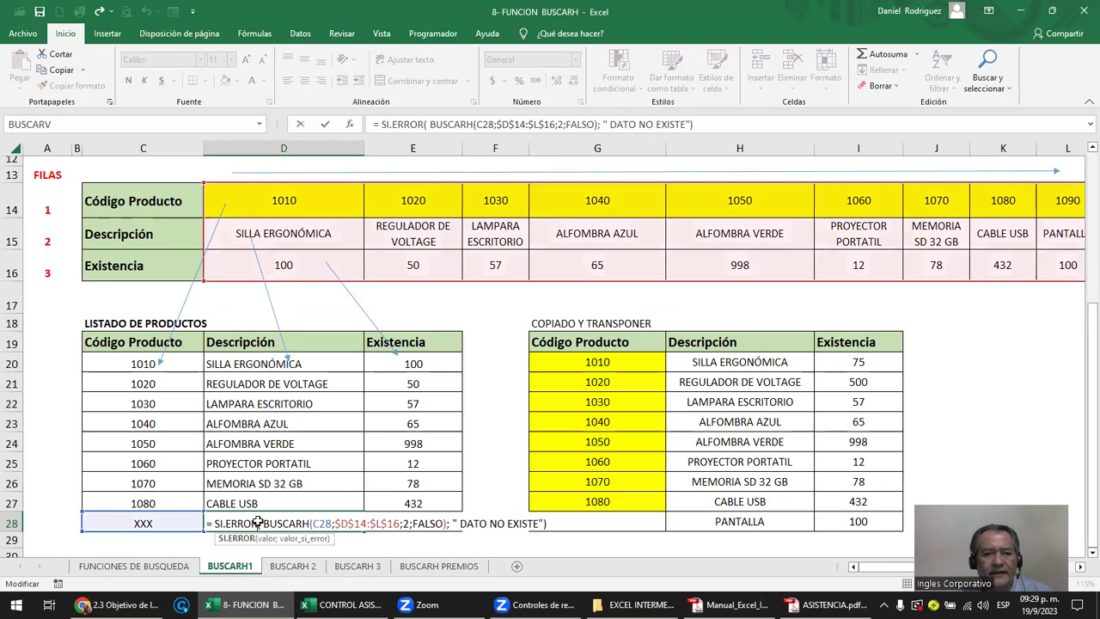
key("ctrl+Return")
key("ctrl+c")
key("Up")
key("Up")
key("Up")
key("Up")
key("Up")
key("Up")
key("Up")
key("shift+Down")
key("shift+Down")
key("shift+Down")
key("shift+Down")
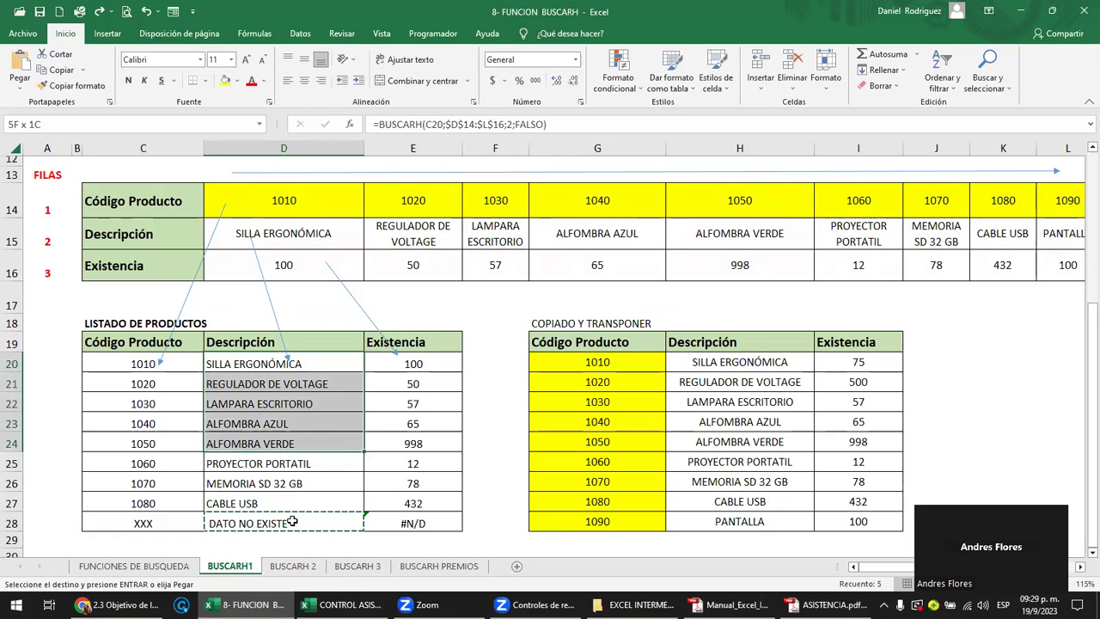
key("shift+Down")
key("shift+Down")
key("shift+Down")
key("shift+Down")
key("ctrl+v")
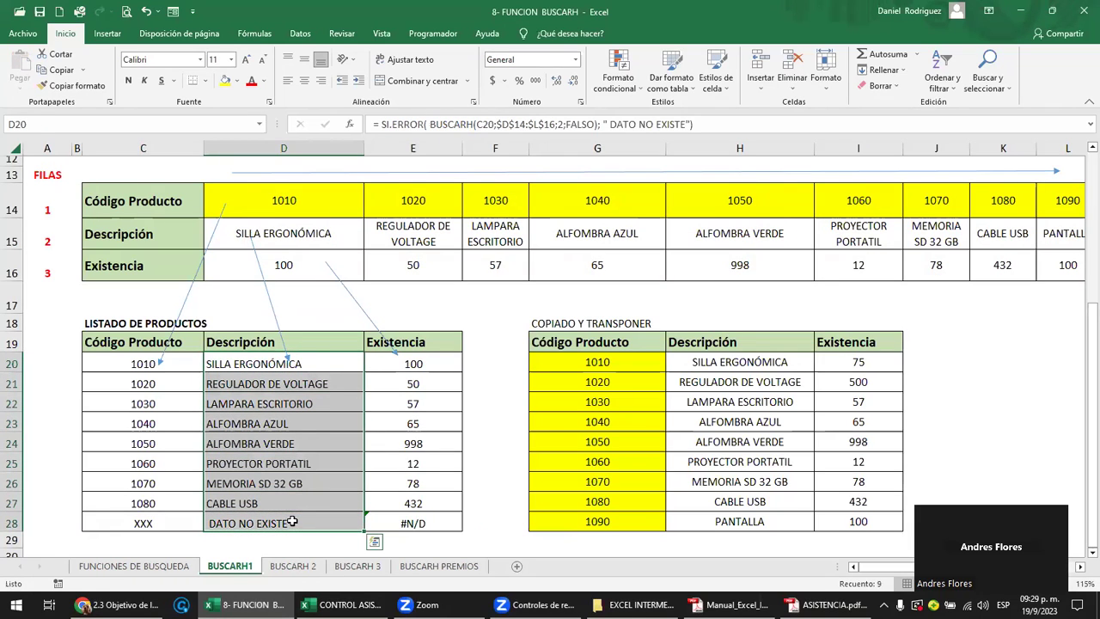
left_click(313, 360)
double_click(313, 360)
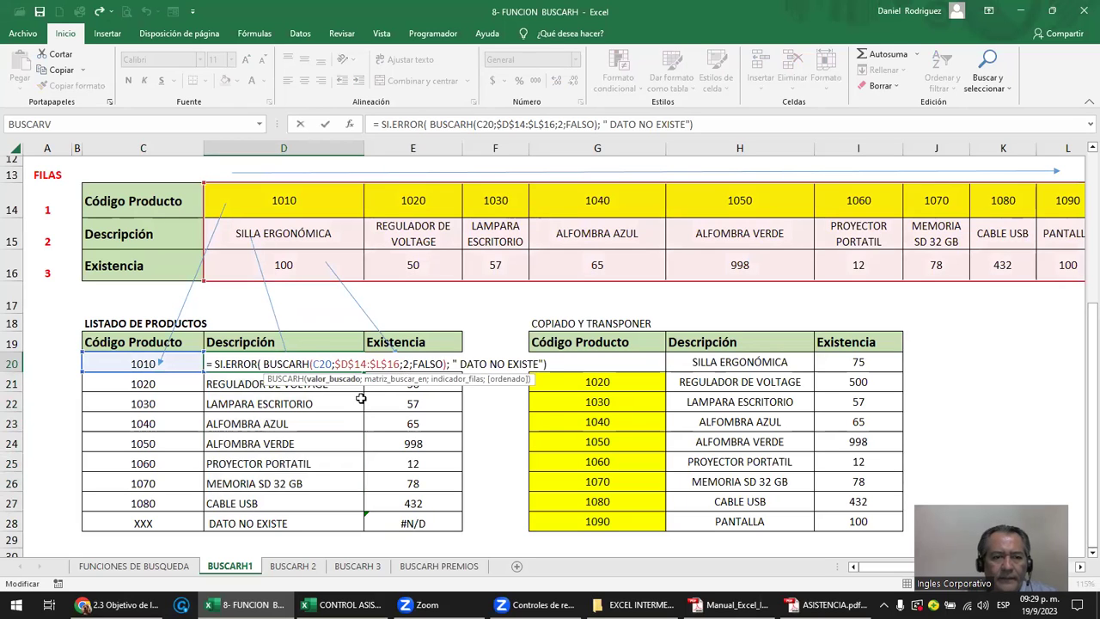
key("Escape")
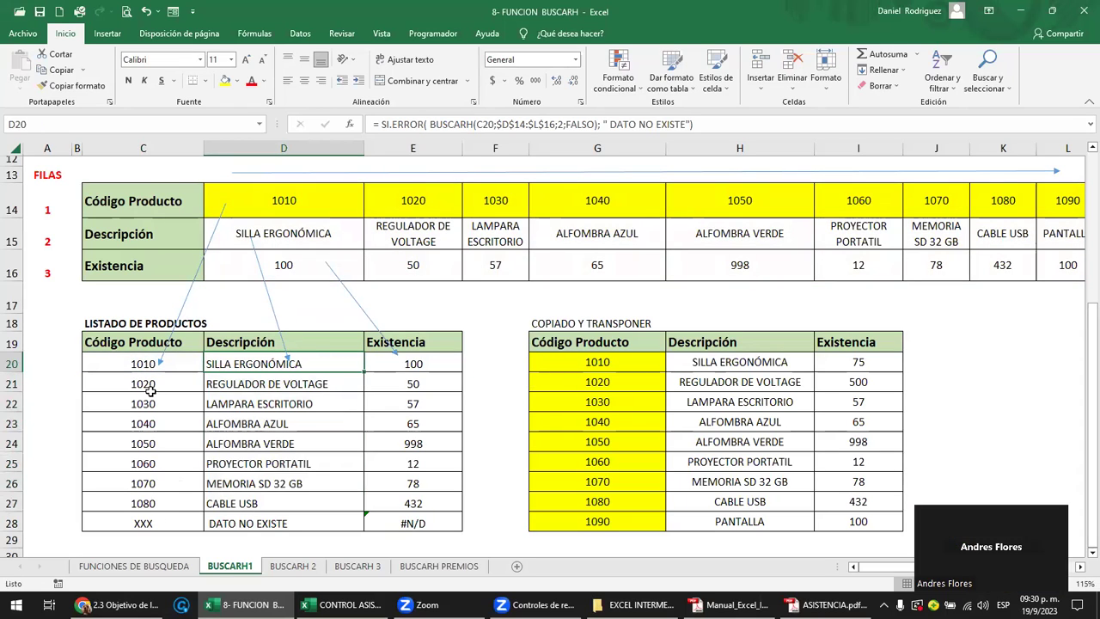
- Test with code AAA in C21 to see DATO NO EXISTE, then undo back to 1020
left_click(145, 383)
type("AAA")
key("Return")
key("Up")
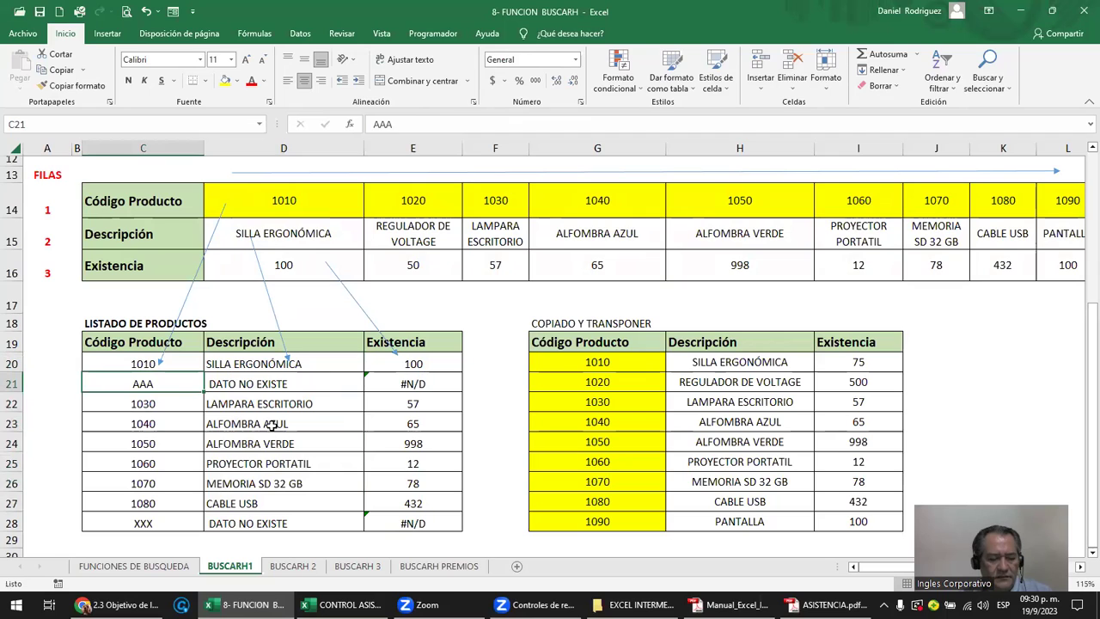
key("ctrl+z")
left_click(169, 503)
left_click(171, 383)
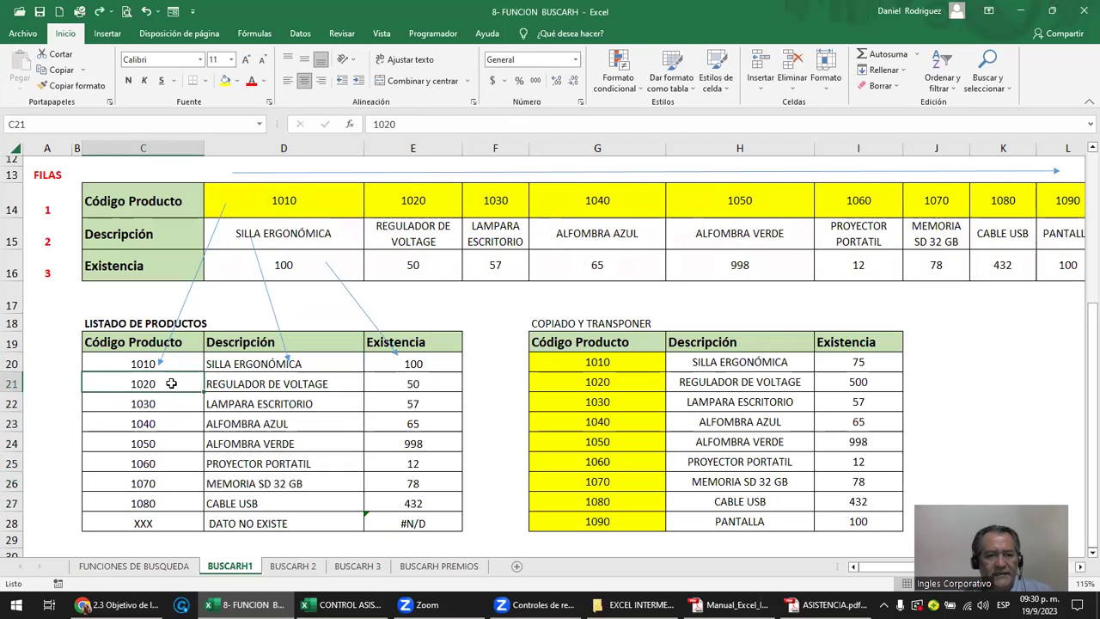
double_click(269, 363)
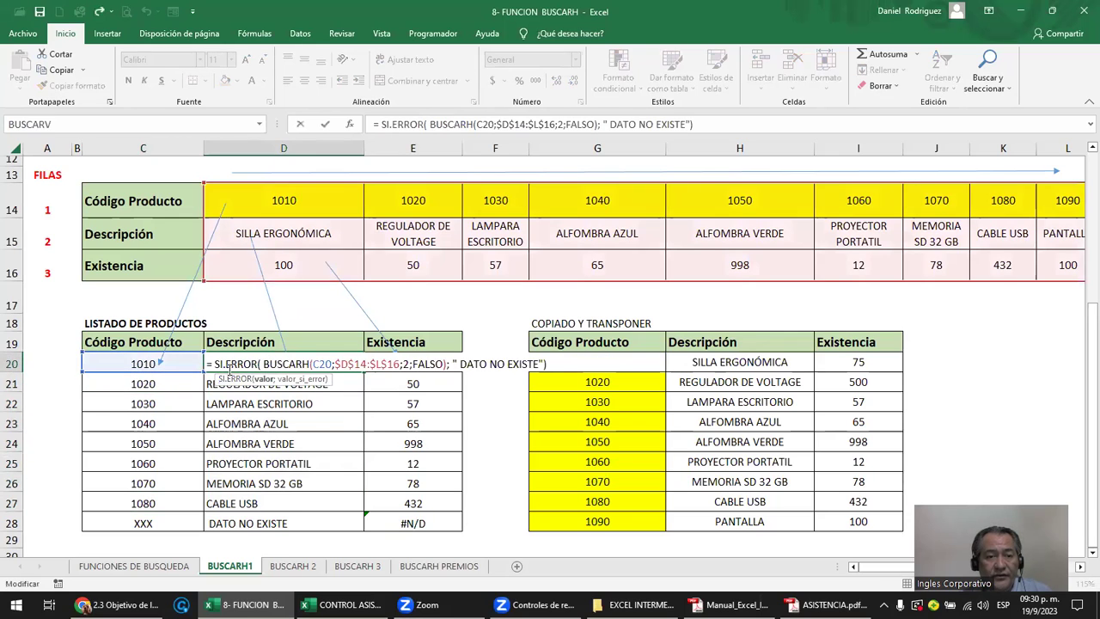
key("Escape")
left_click(163, 404)
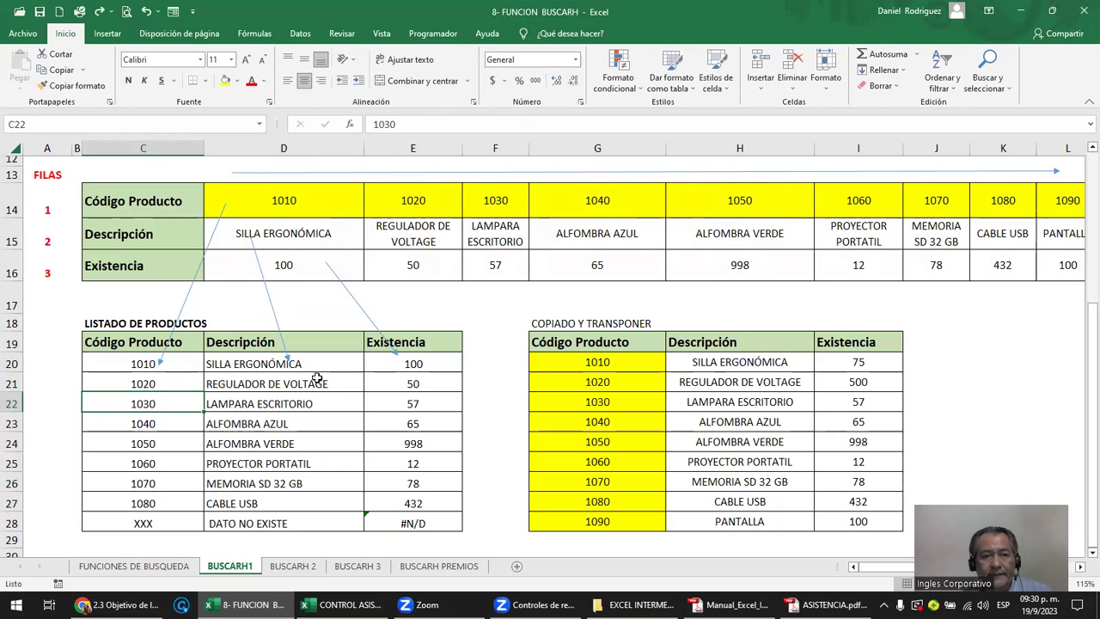
- Wrap E20's stock lookup in SI.ERROR(...; "DATO NO EXISTE") and fill it down to E28
double_click(394, 364)
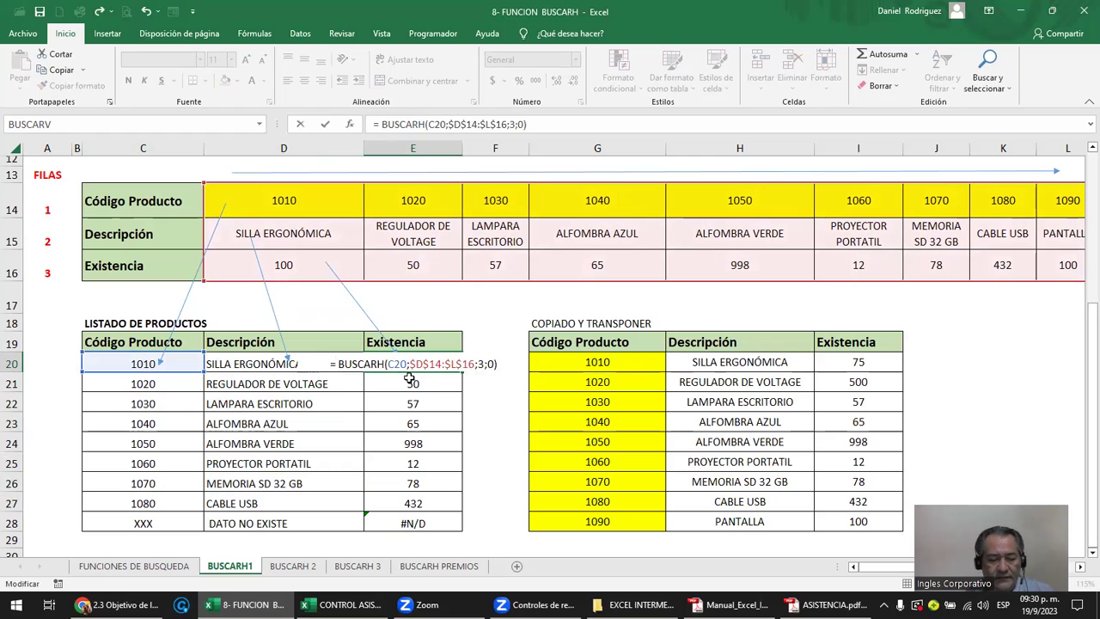
type("SI.ERROR(")
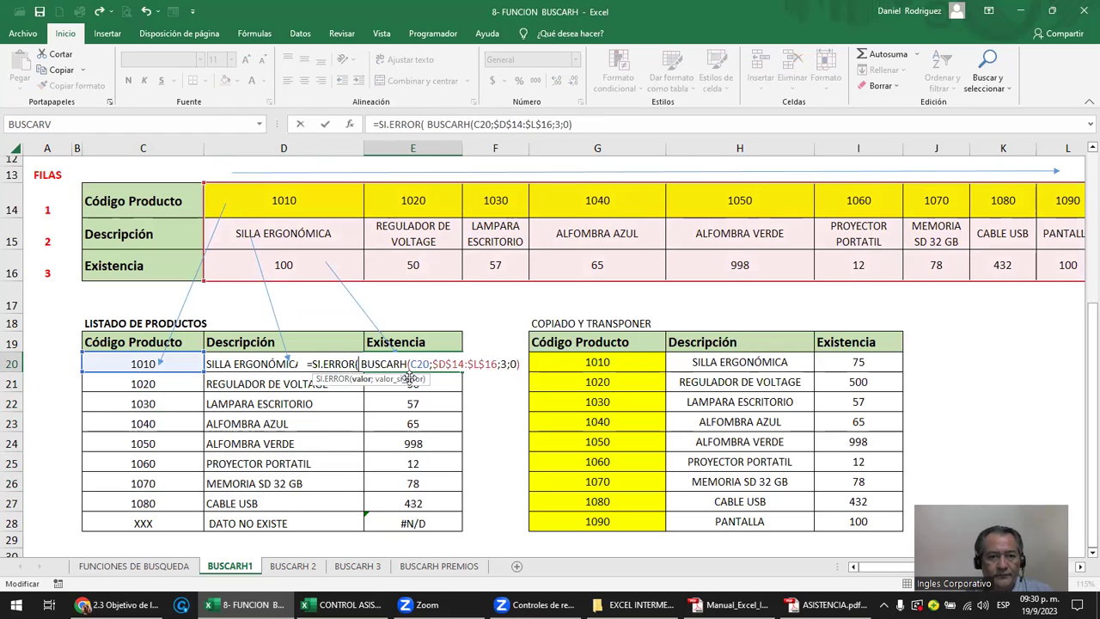
key("Delete")
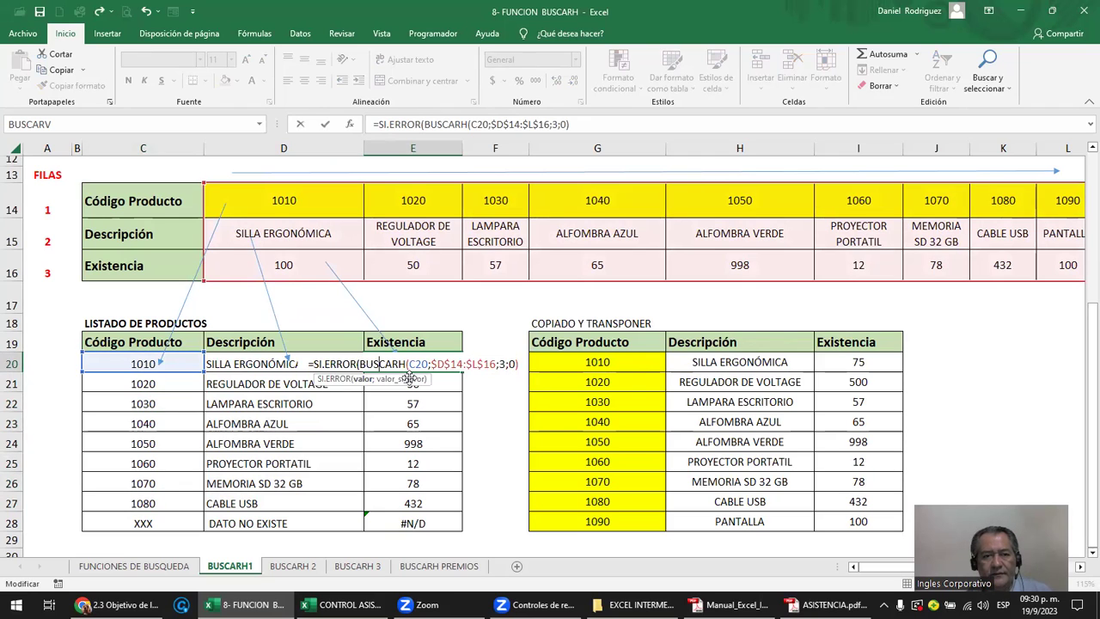
key("End")
type(";")
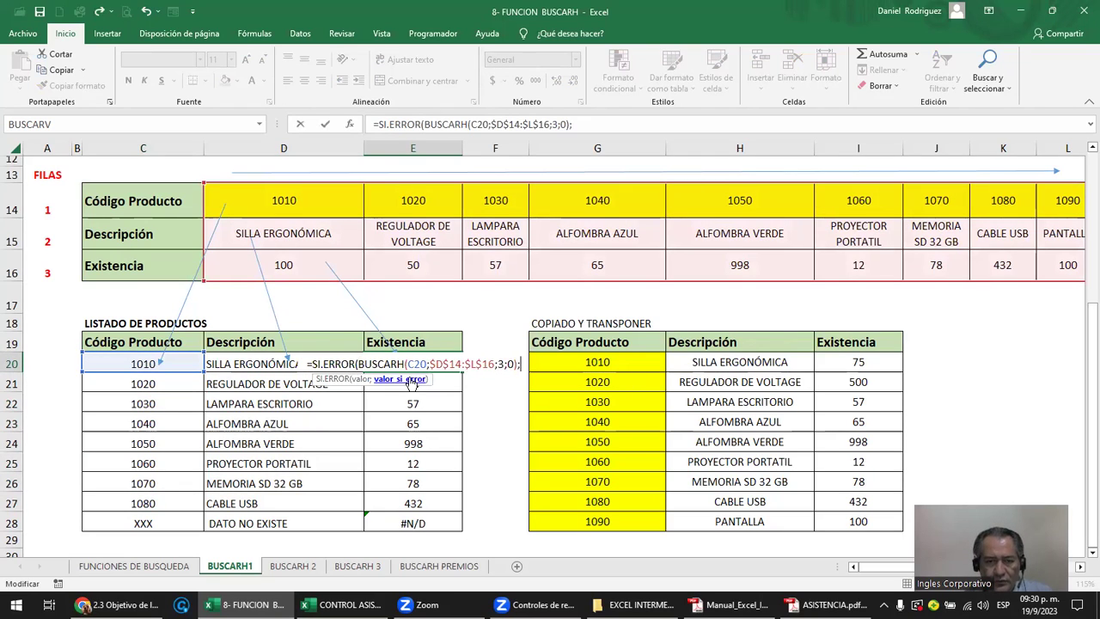
type(" \"")
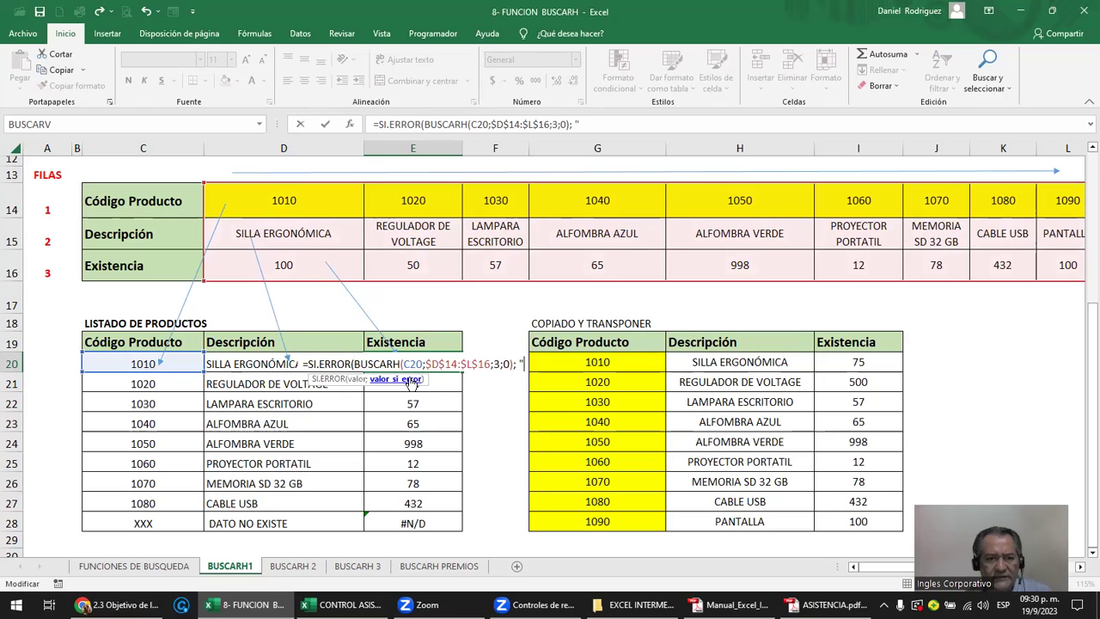
type("DATO NO ")
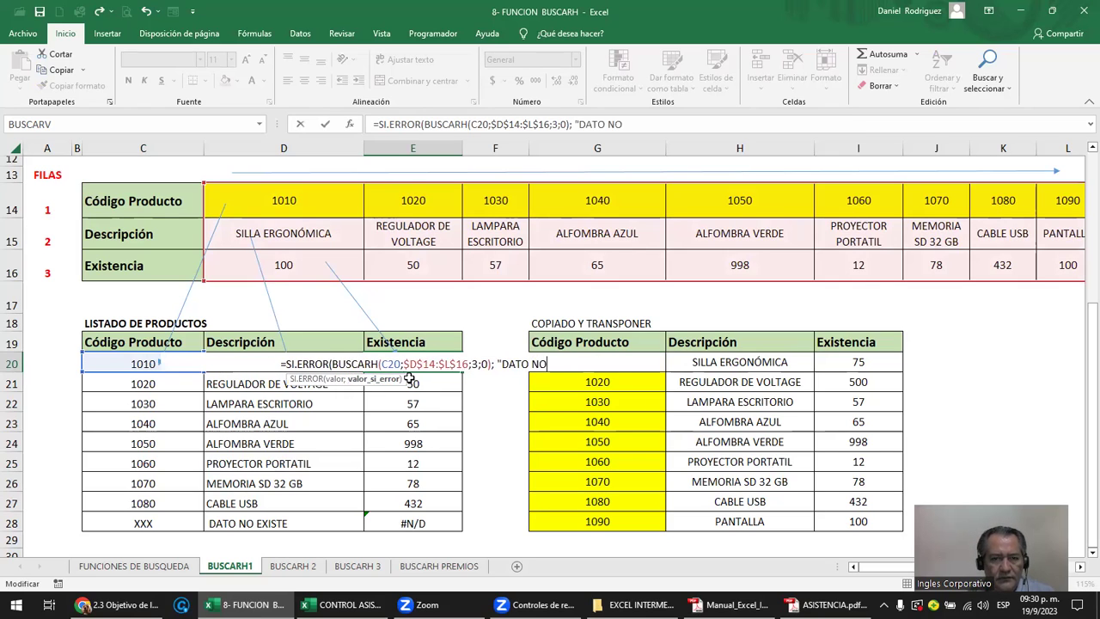
type("EXISTE\")")
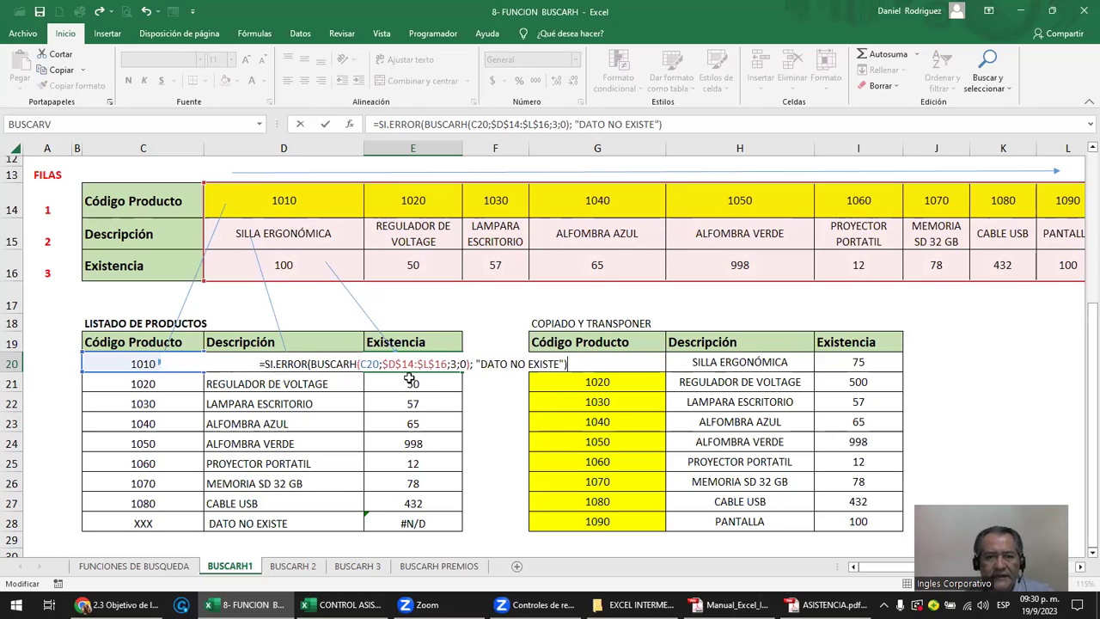
key("Return")
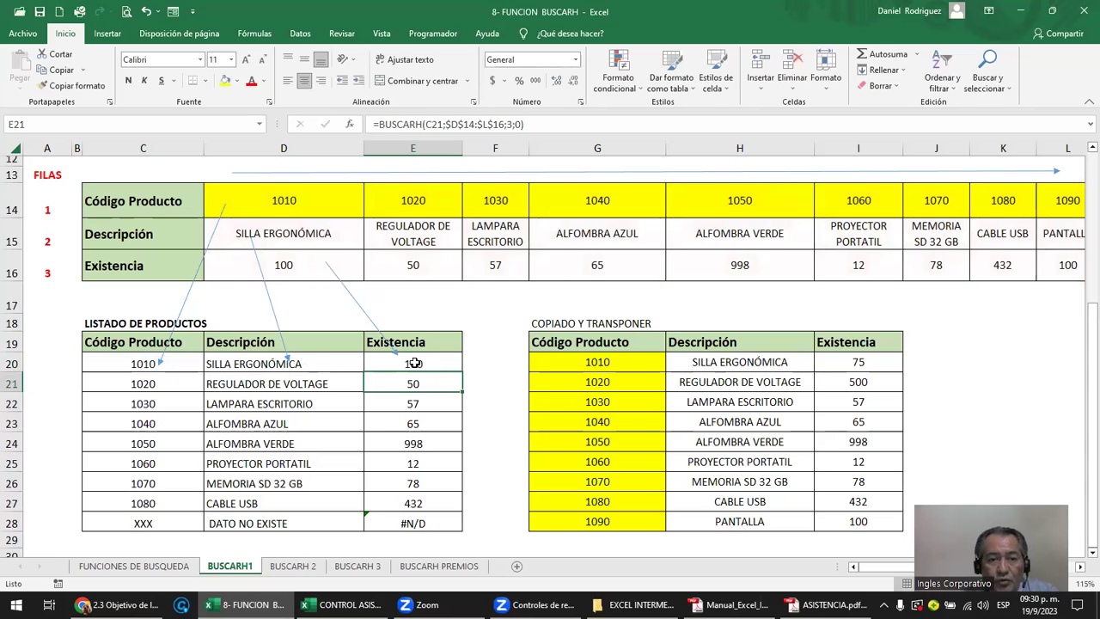
left_click(415, 362)
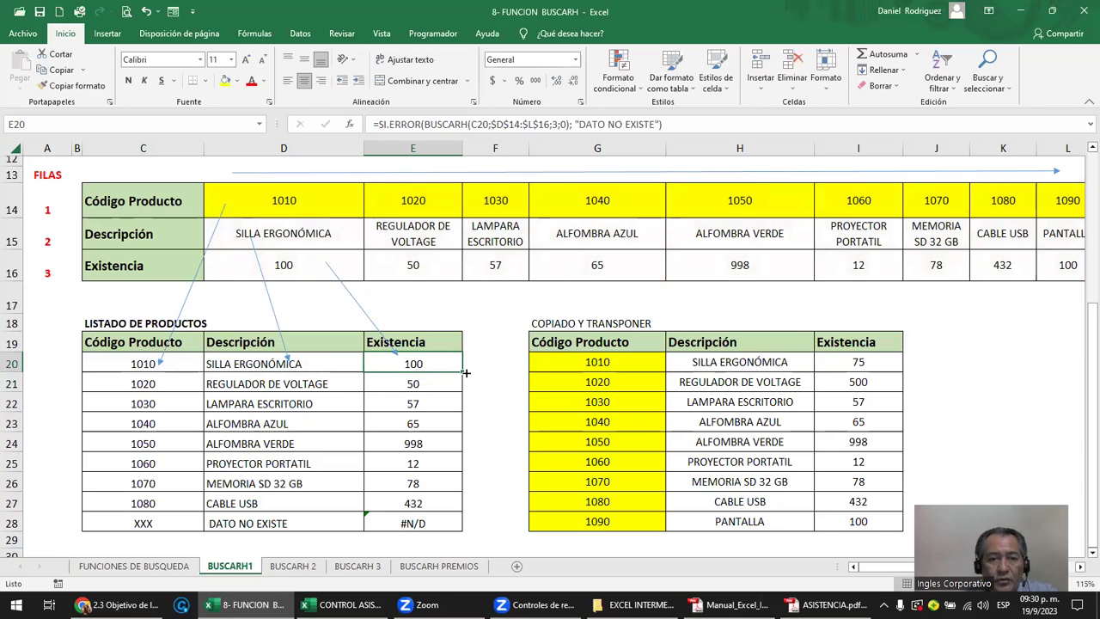
double_click(463, 369)
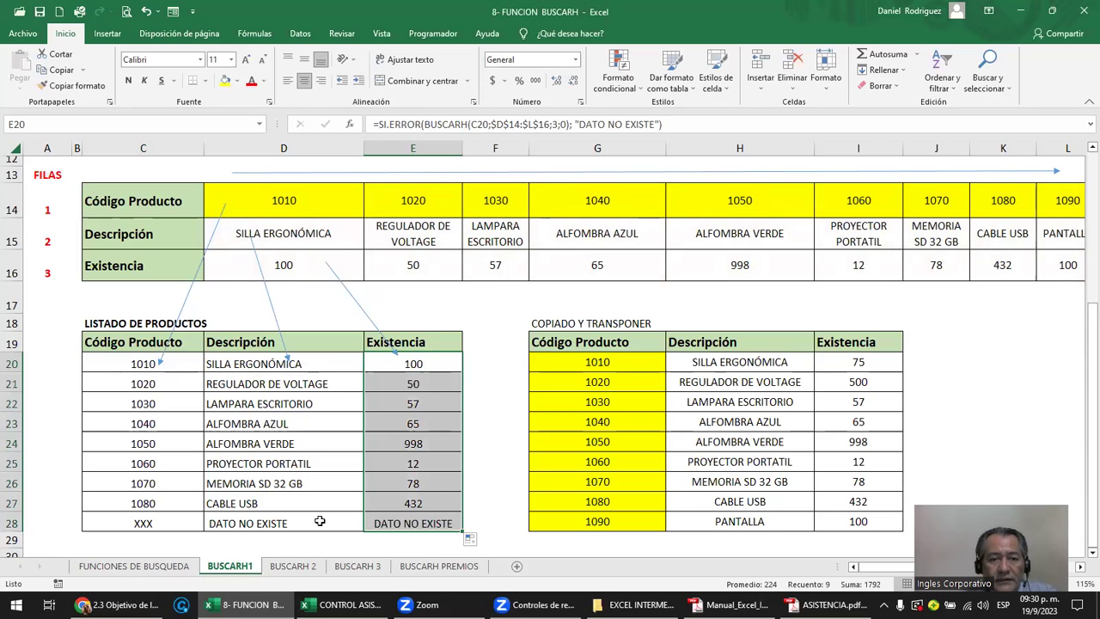
left_click(146, 365)
left_click(150, 383)
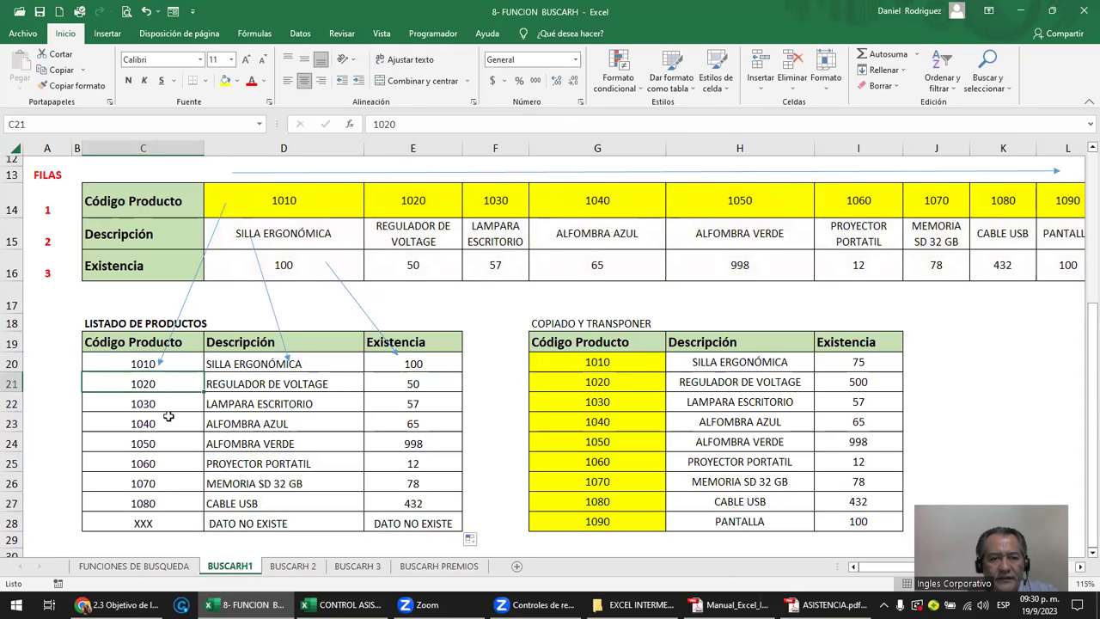
left_click(241, 364)
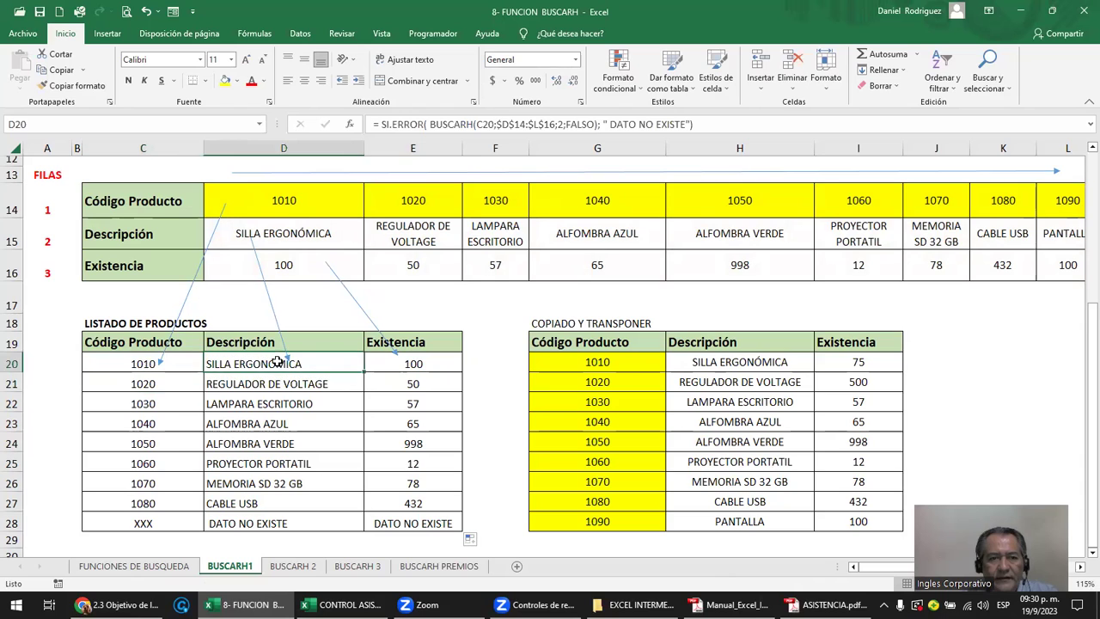
left_click(396, 361)
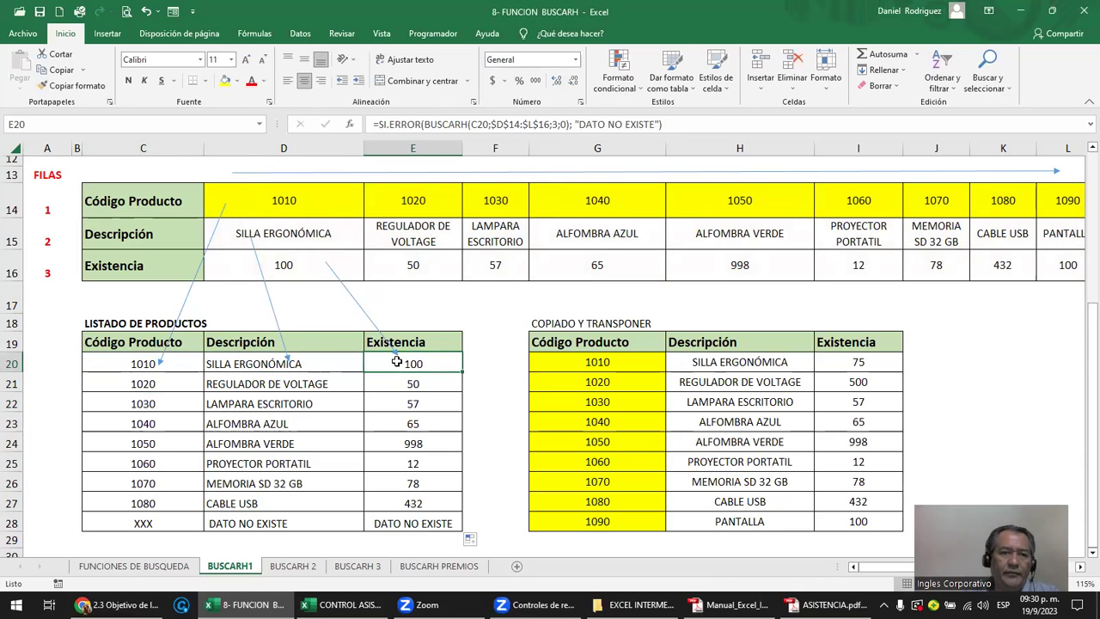
left_click(307, 234)
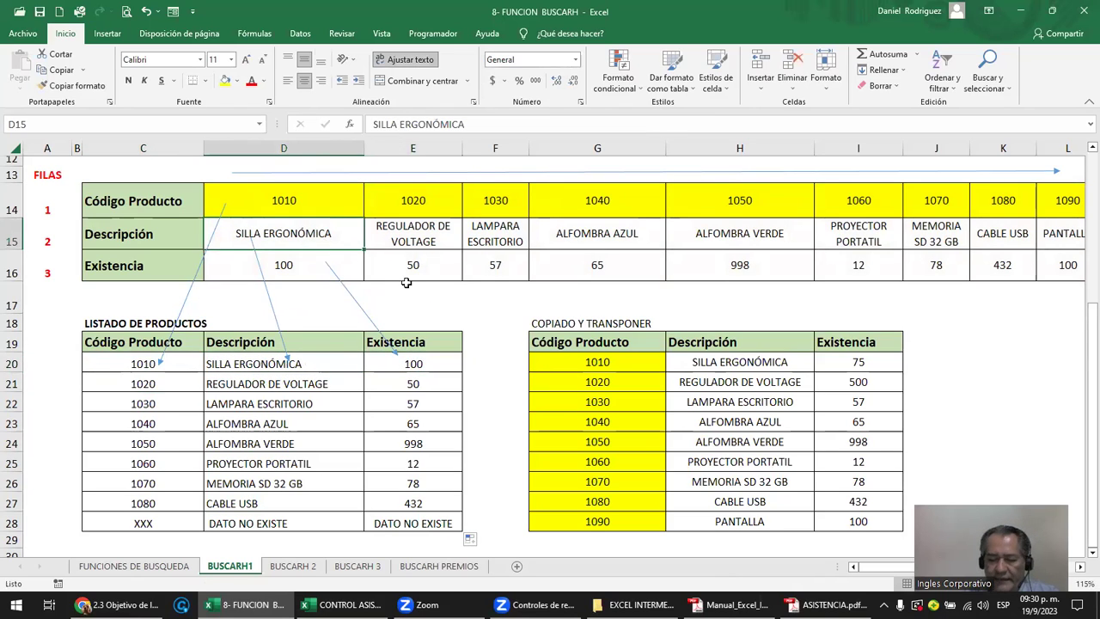
key("Delete")
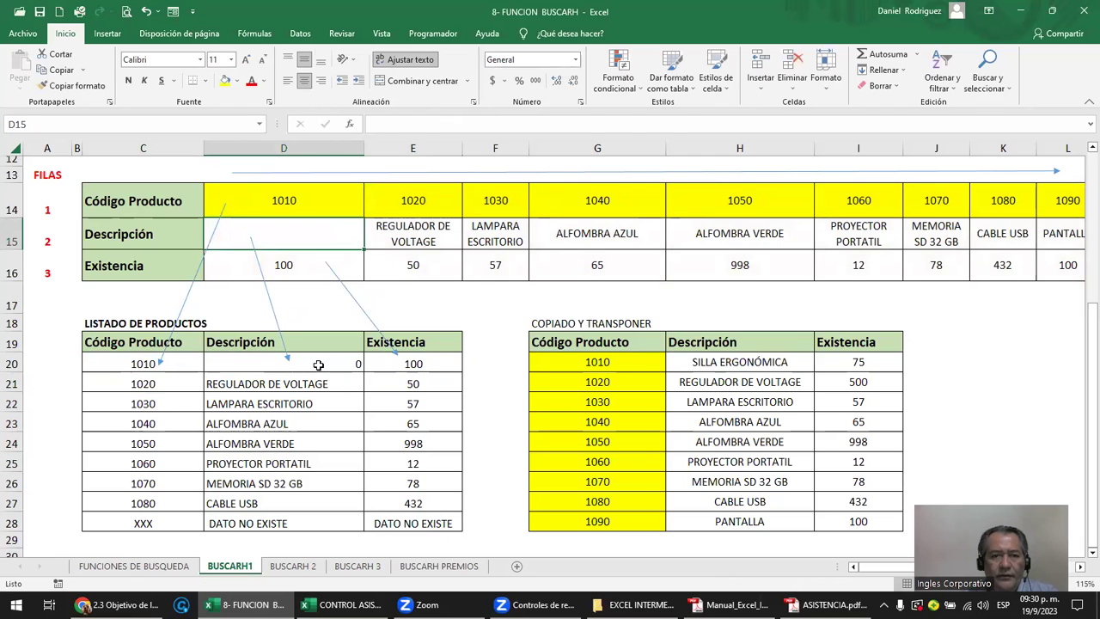
left_click(318, 365)
double_click(318, 366)
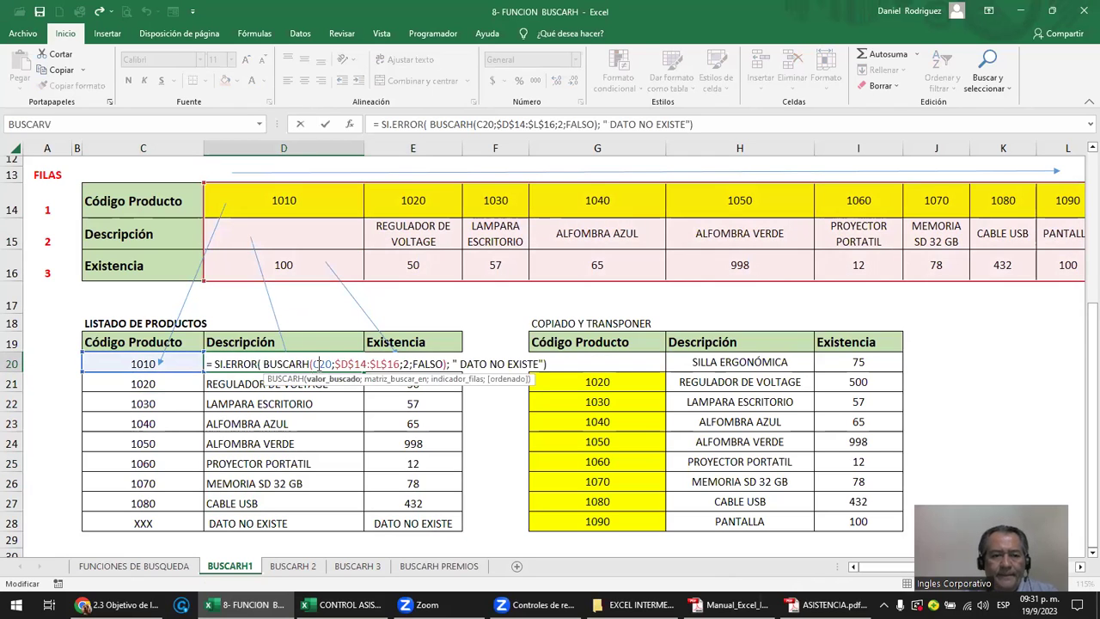
key("Escape")
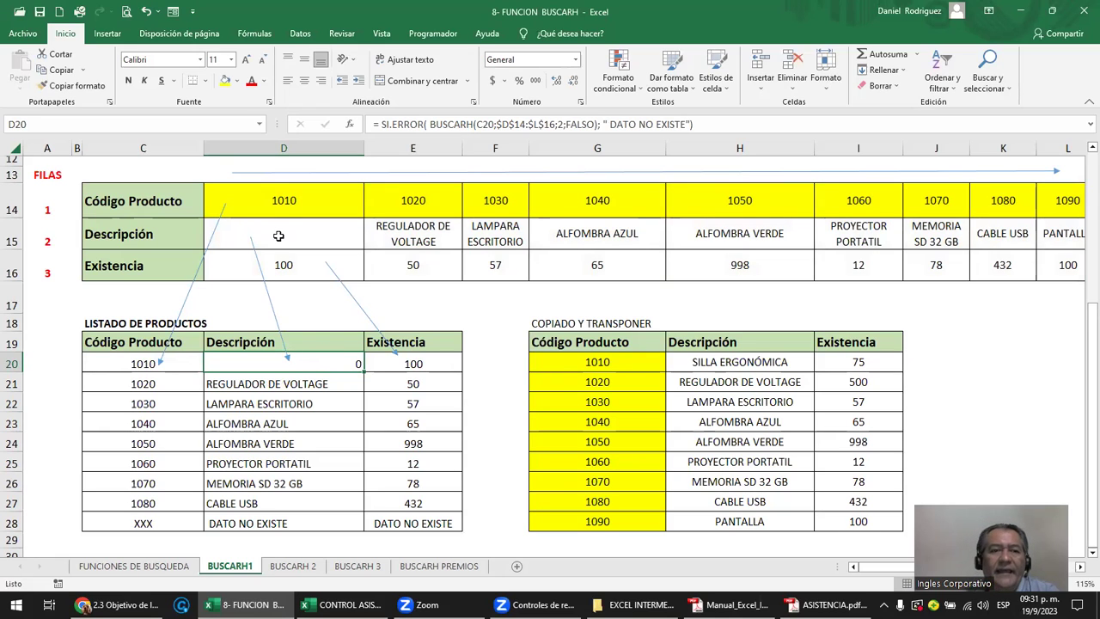
left_click(278, 235)
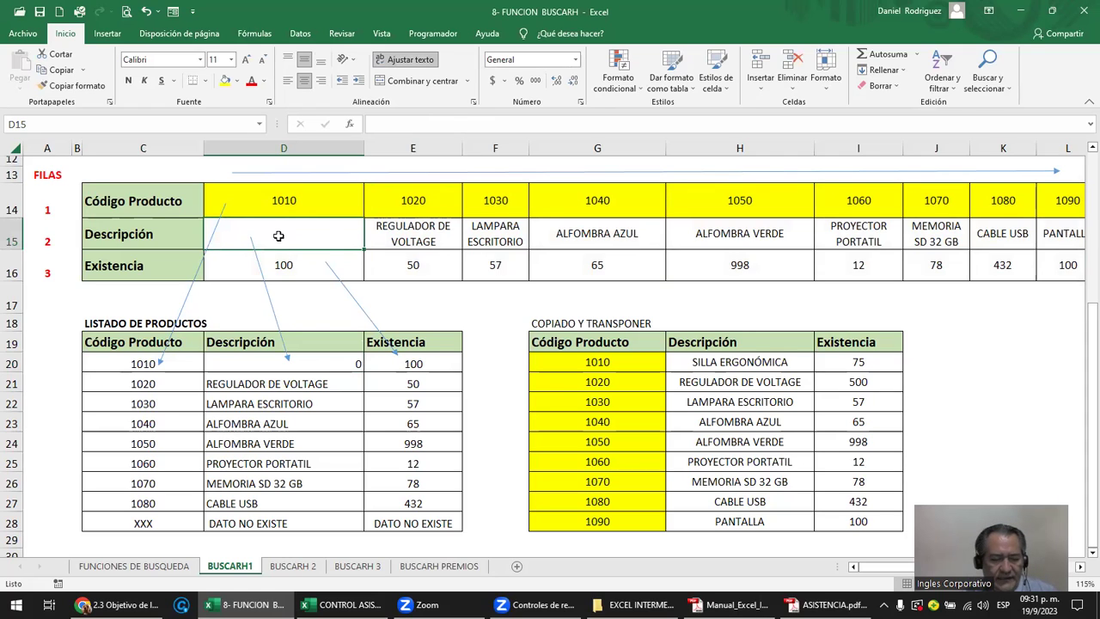
key("ctrl+z")
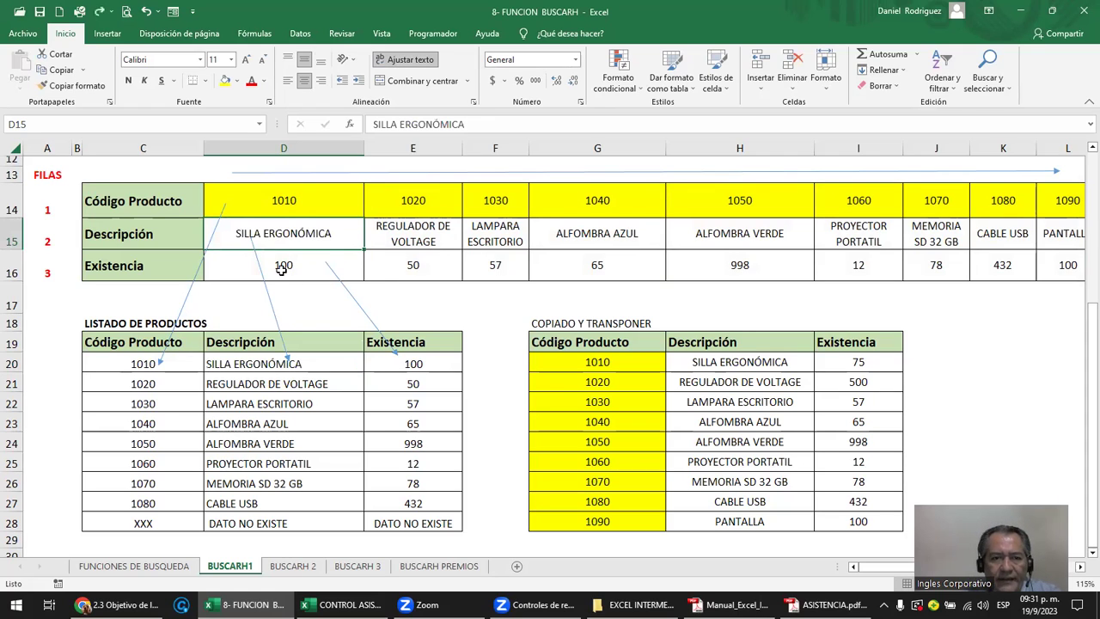
left_click(281, 270)
key("Delete")
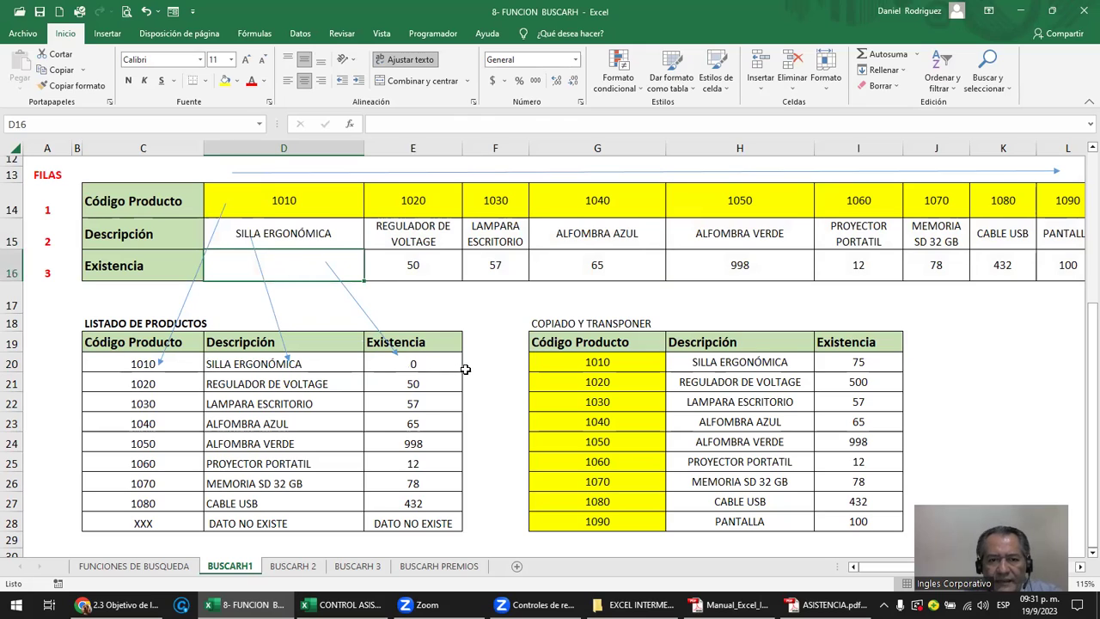
left_click(423, 364)
key("ctrl+z")
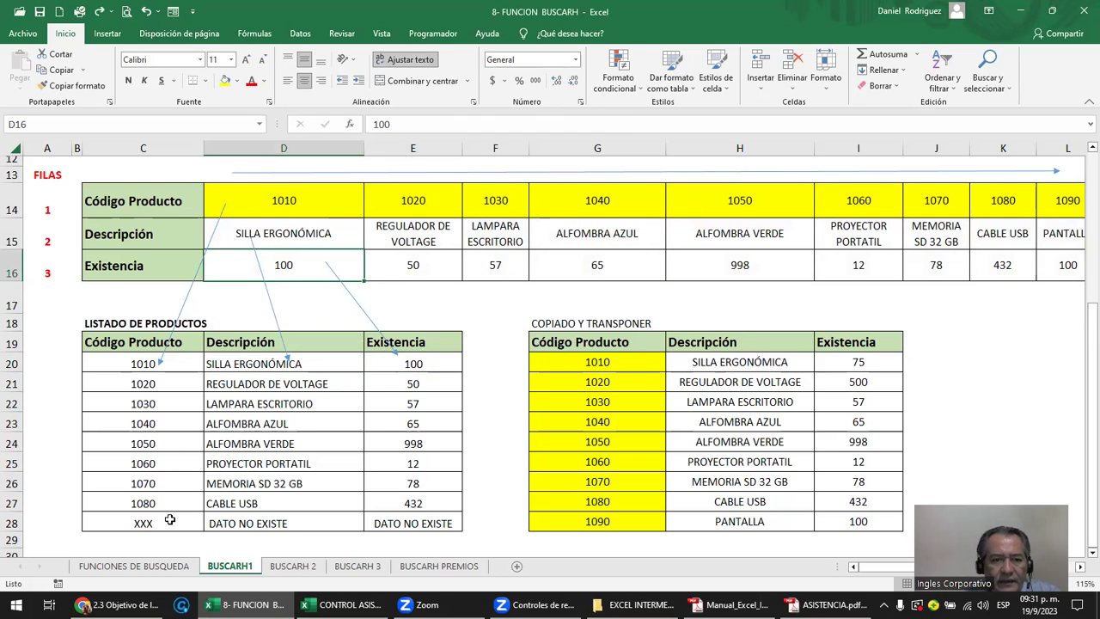
- Enter code AA in C21, briefly trying AA as the E14 header code before undoing it
left_click(148, 387)
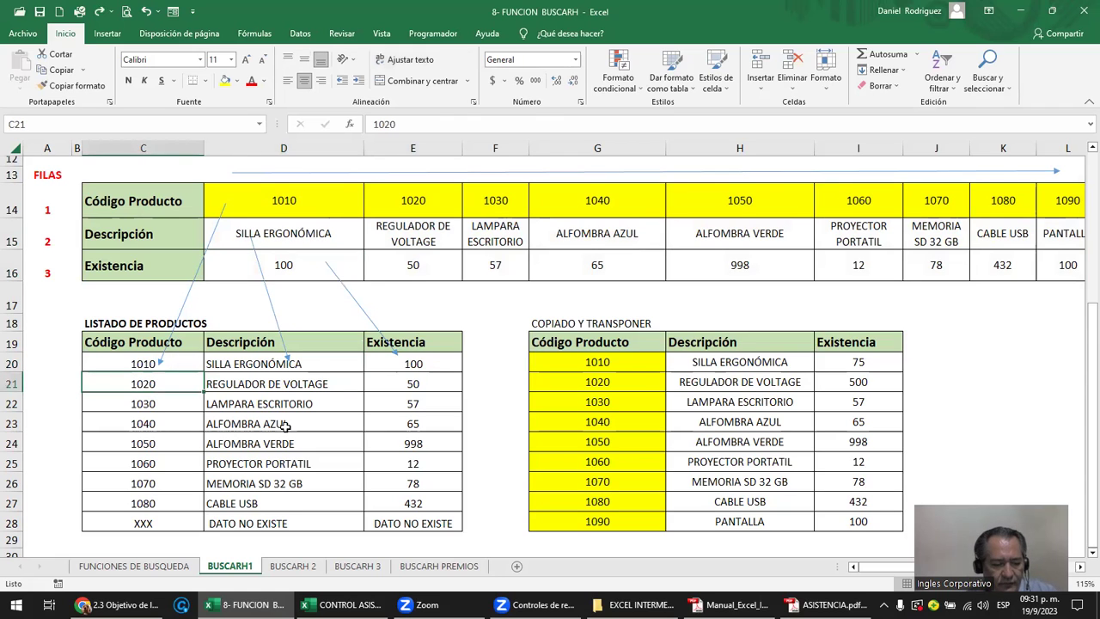
type("AA")
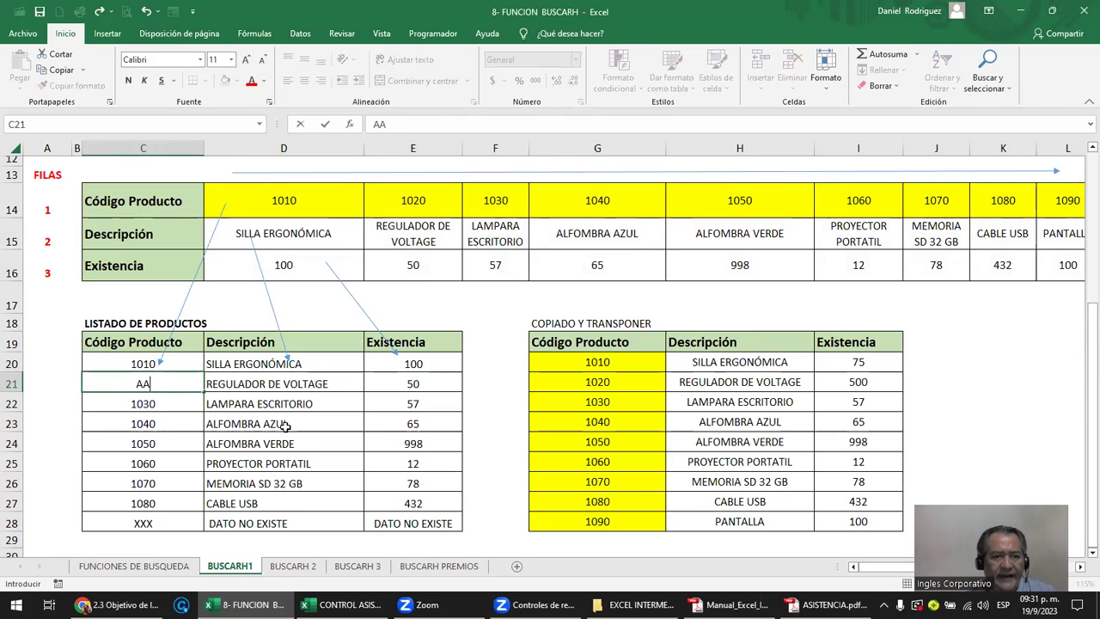
key("Return")
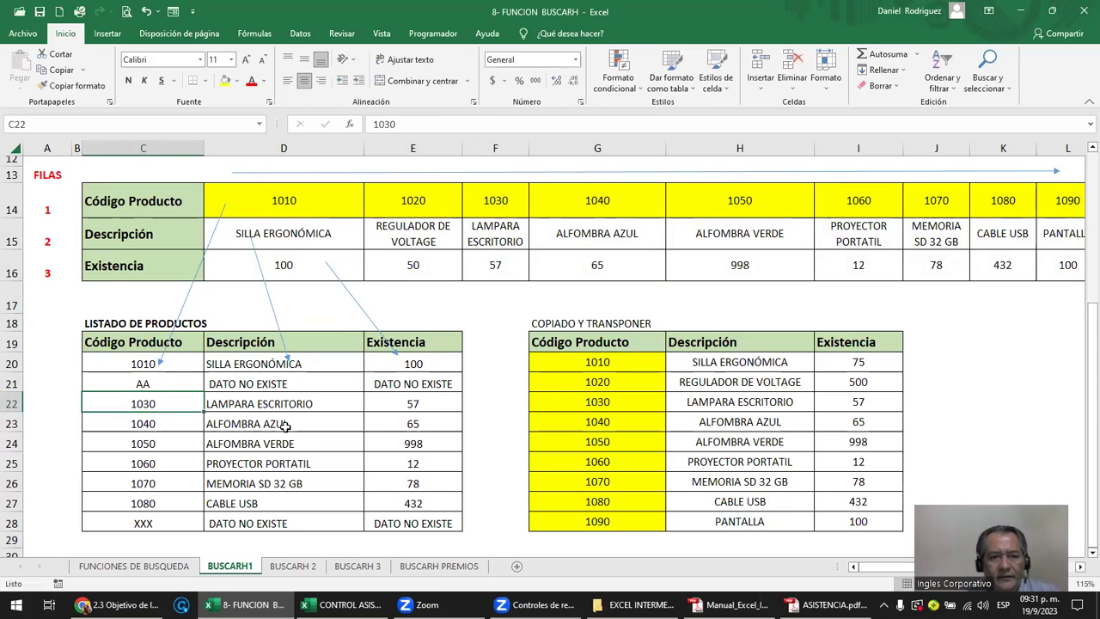
left_click(145, 380)
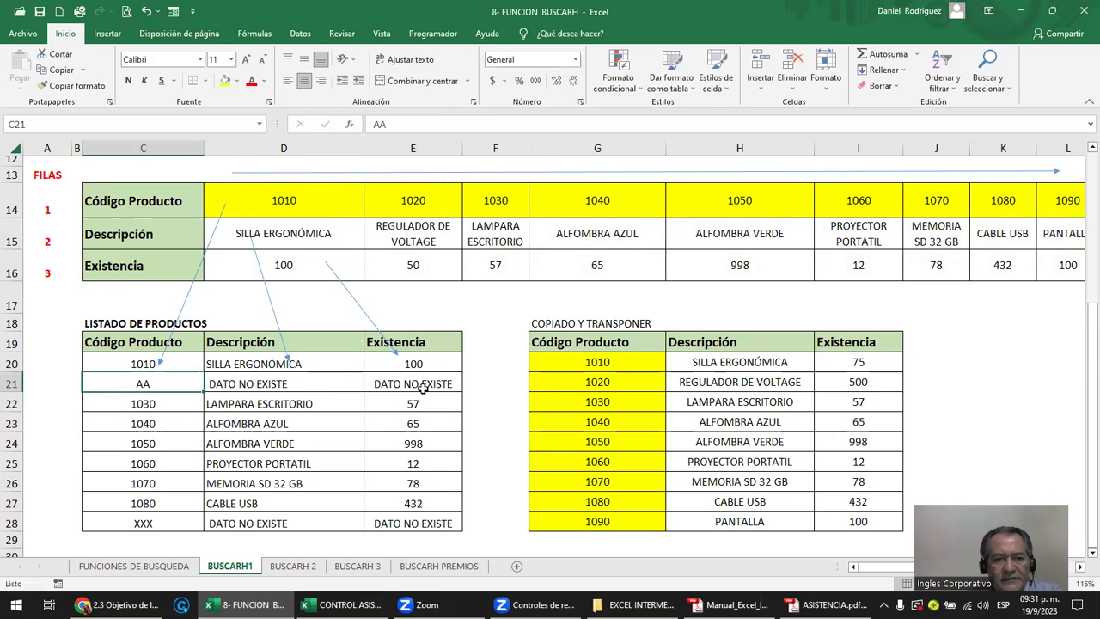
left_click(409, 203)
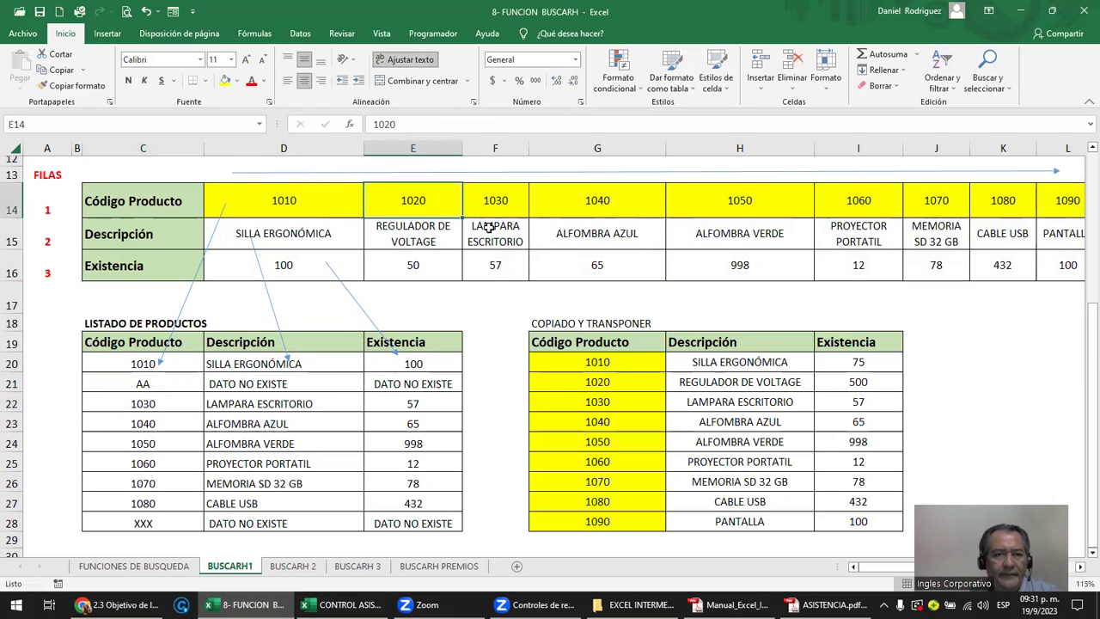
type("AA")
key("Return")
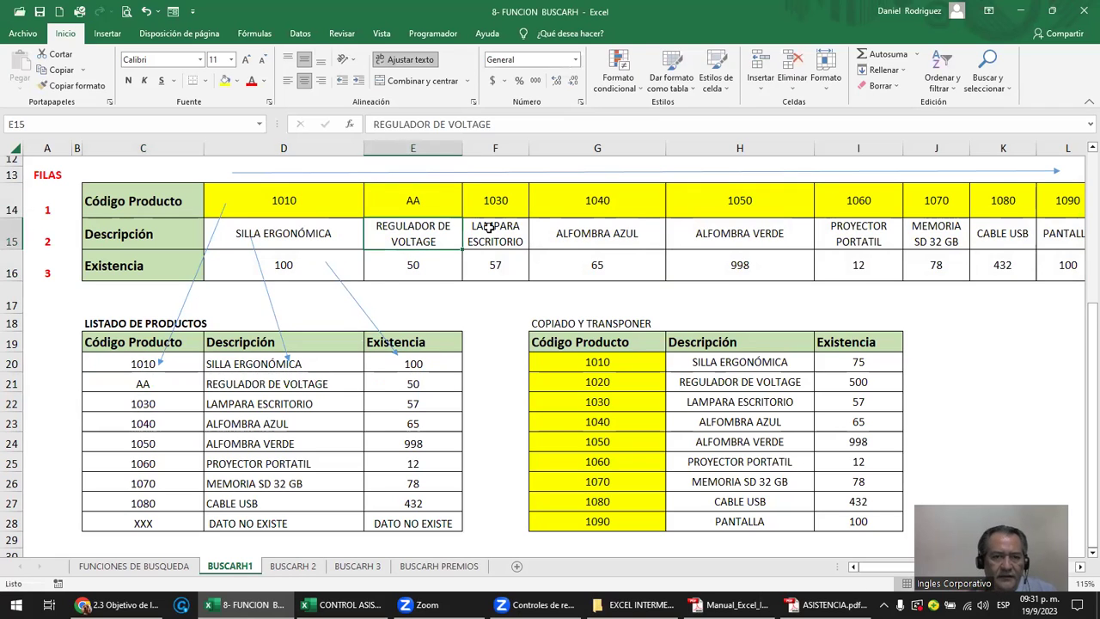
key("ctrl+z")
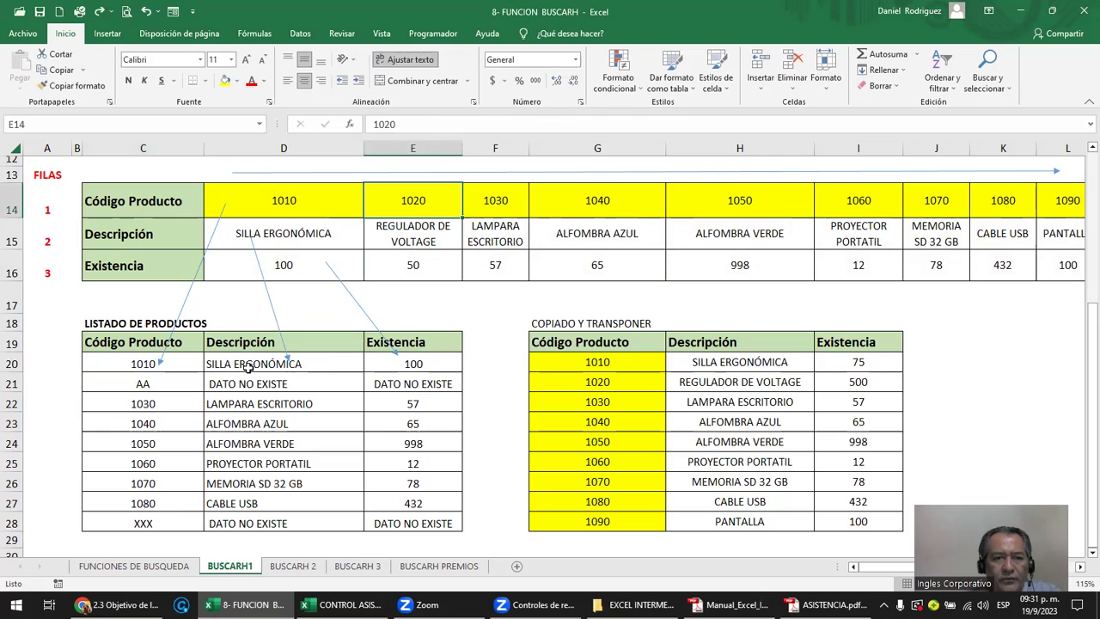
left_click(249, 366)
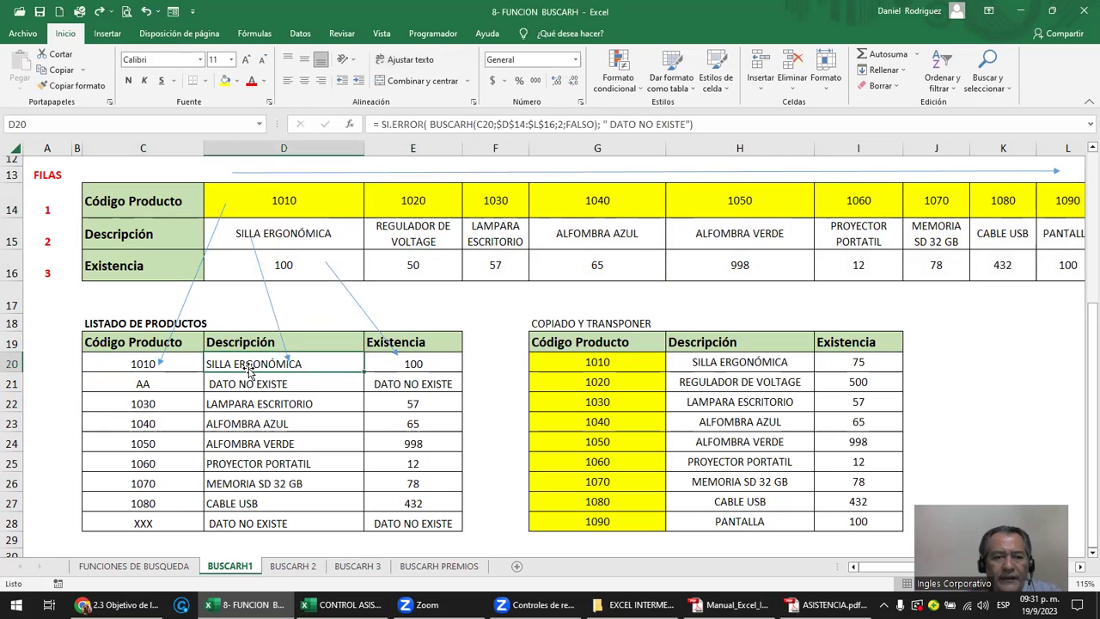
left_click(150, 387)
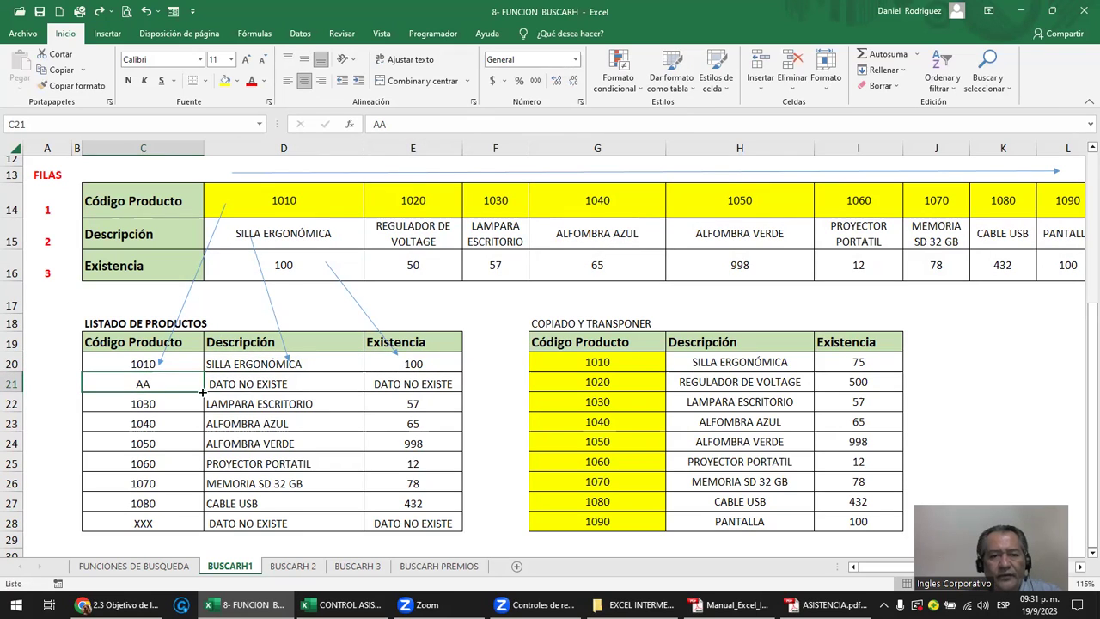
- Clear the code in C22 and enter ** as the code in C23
left_click(170, 403)
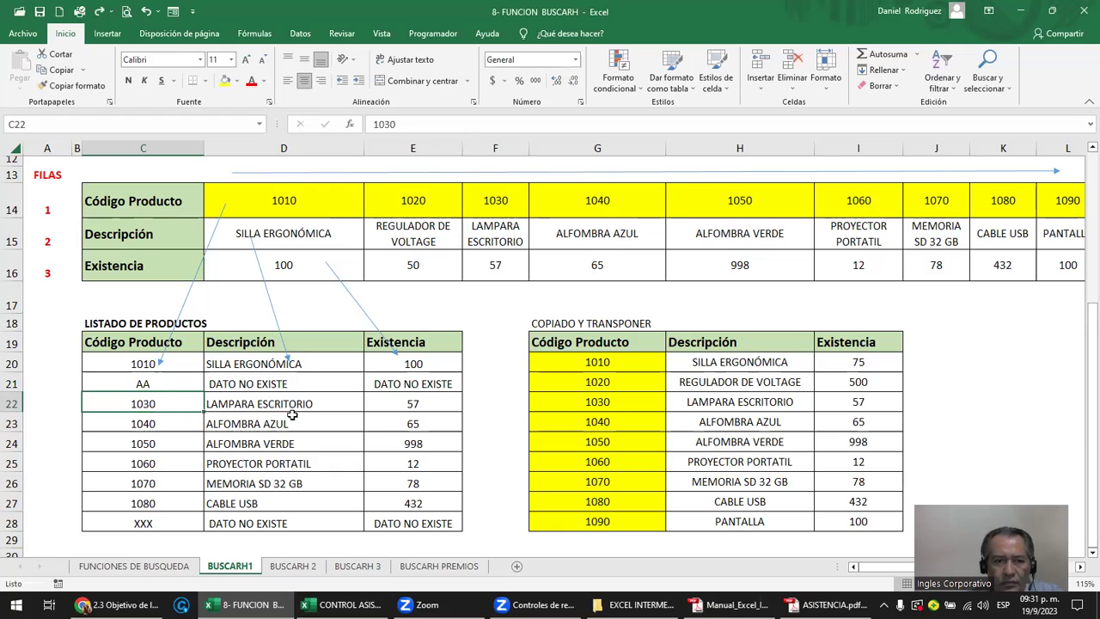
key("Delete")
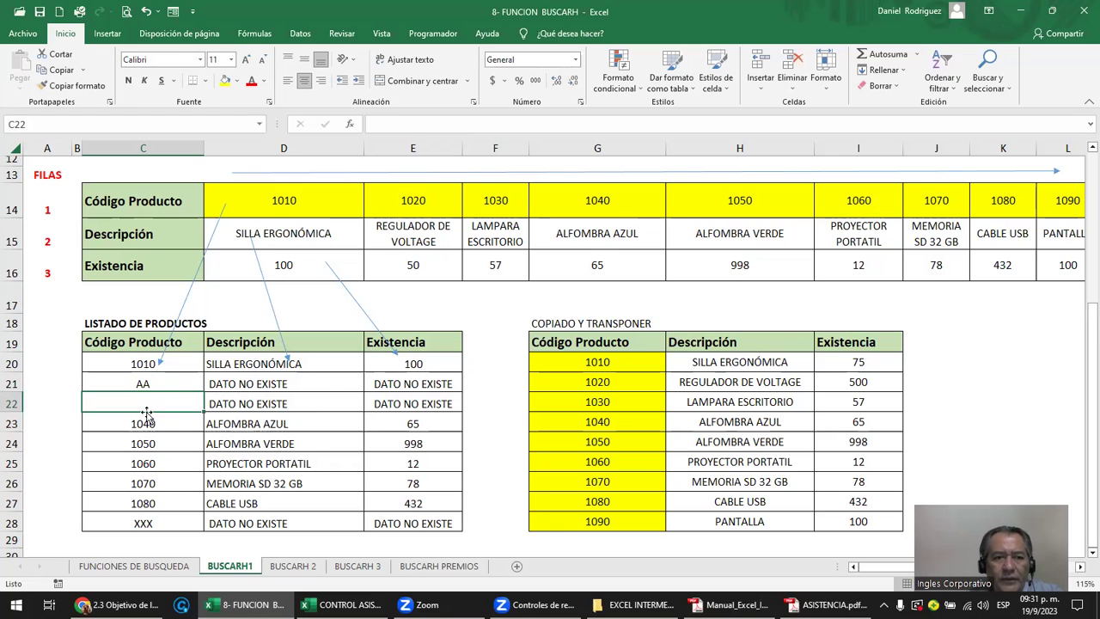
left_click(234, 402)
left_click(163, 403)
left_click(235, 402)
left_click(160, 406)
left_click(244, 404)
left_click(168, 404)
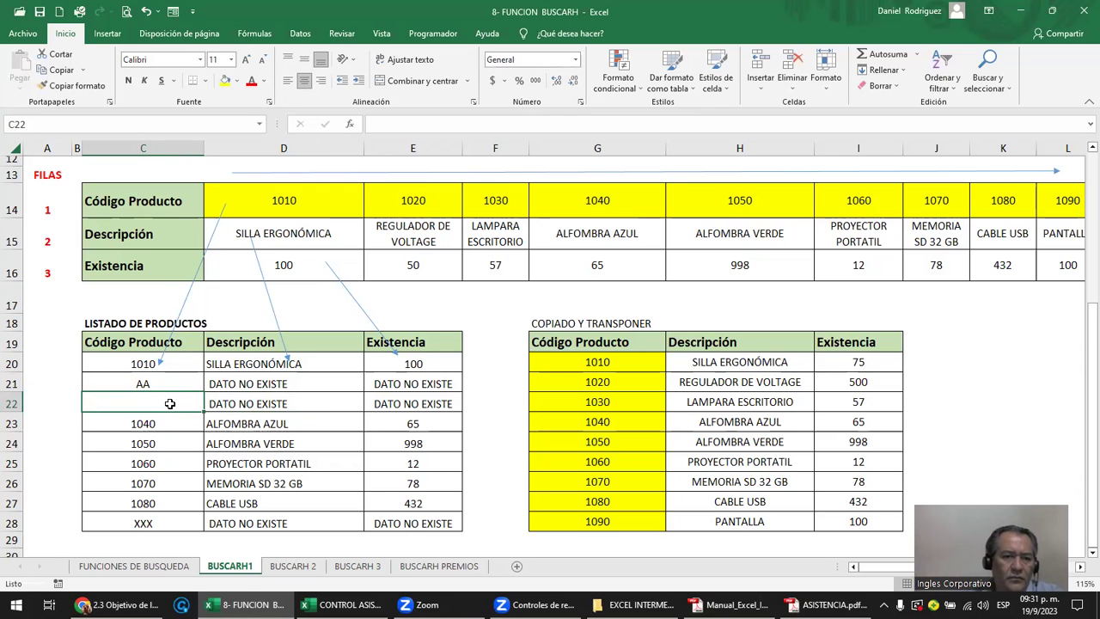
left_click(143, 385)
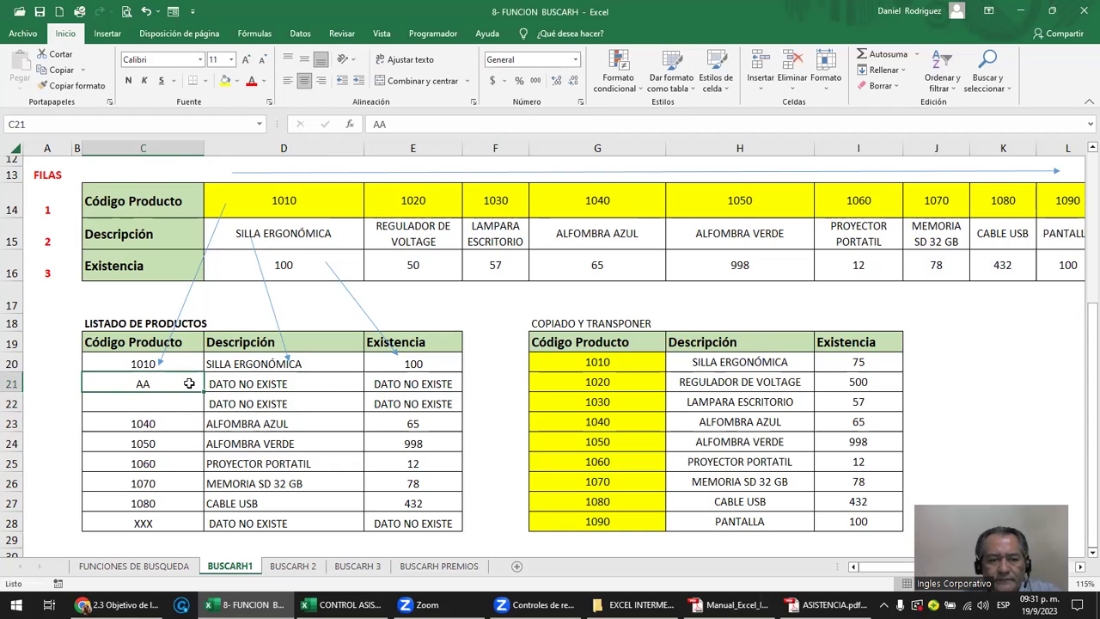
left_click(159, 405)
key("Down")
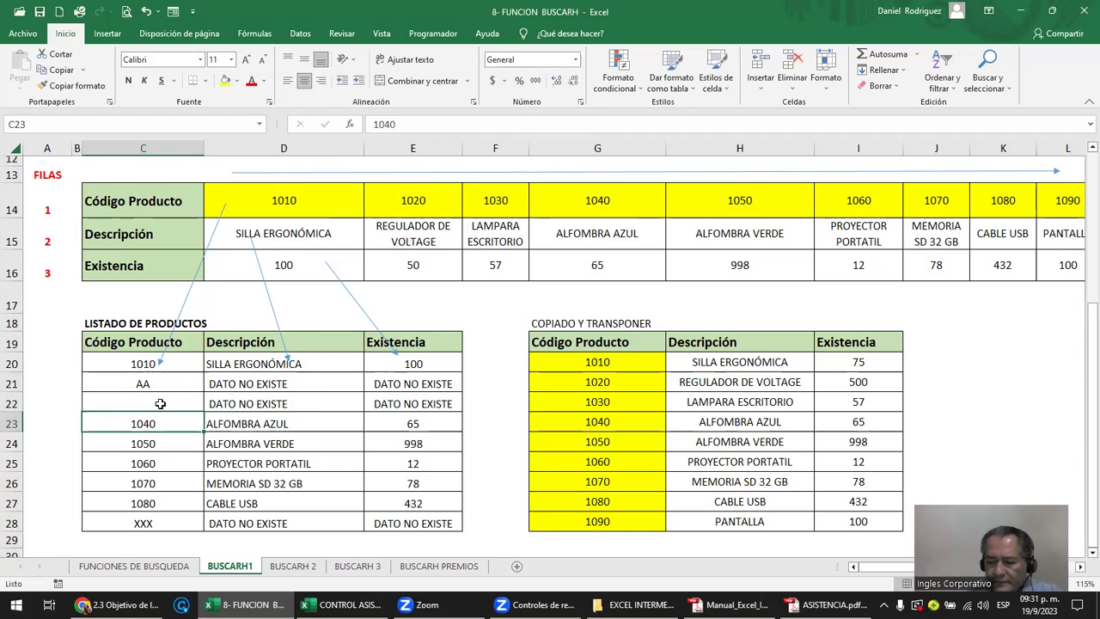
type("**")
key("Return")
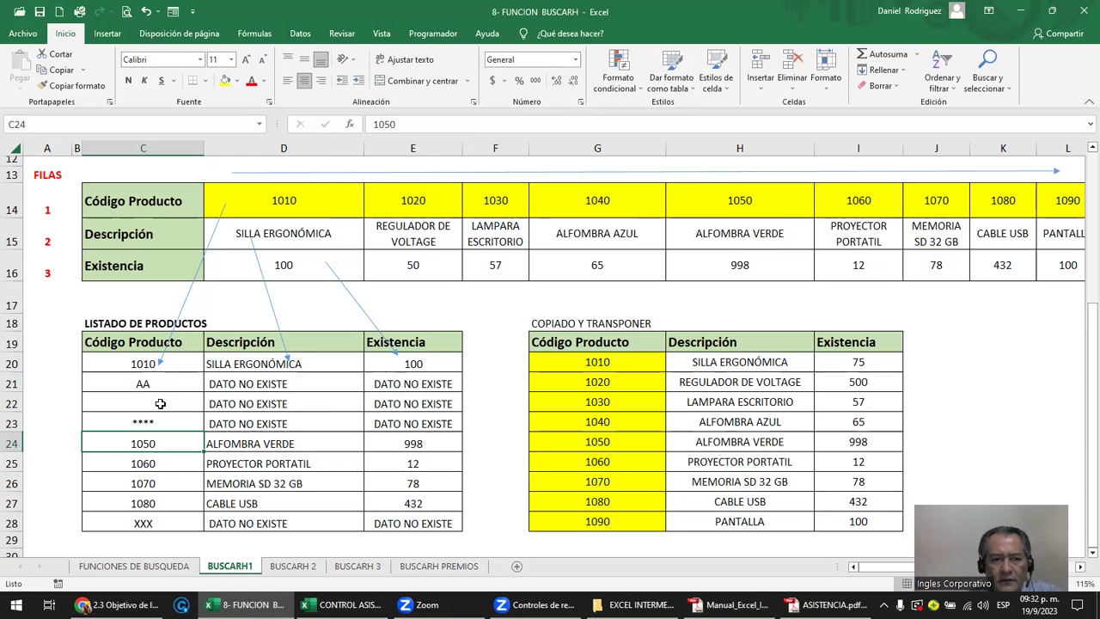
- Review the header codes and lookup result cells, then inspect E22's error-trapped formula
left_click(142, 362)
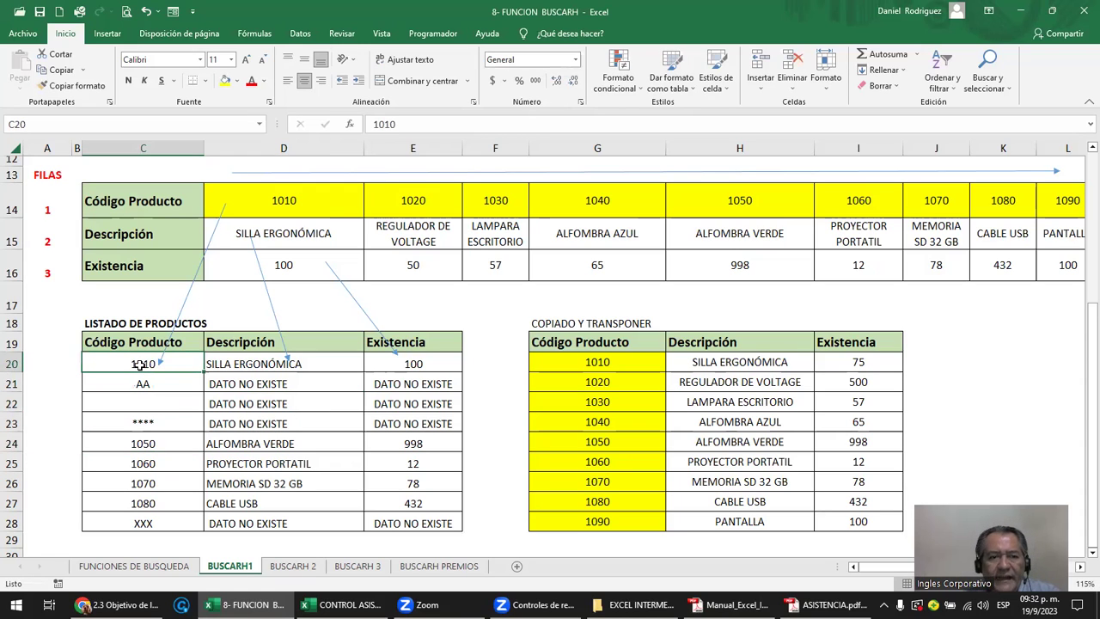
left_click_drag(284, 201, 570, 204)
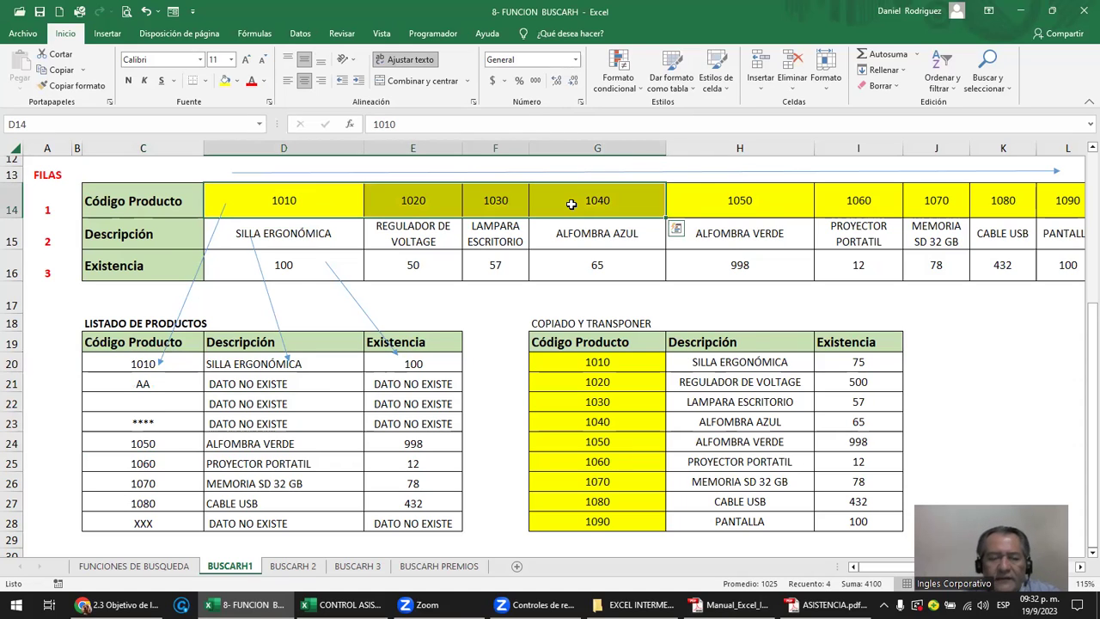
left_click(257, 365)
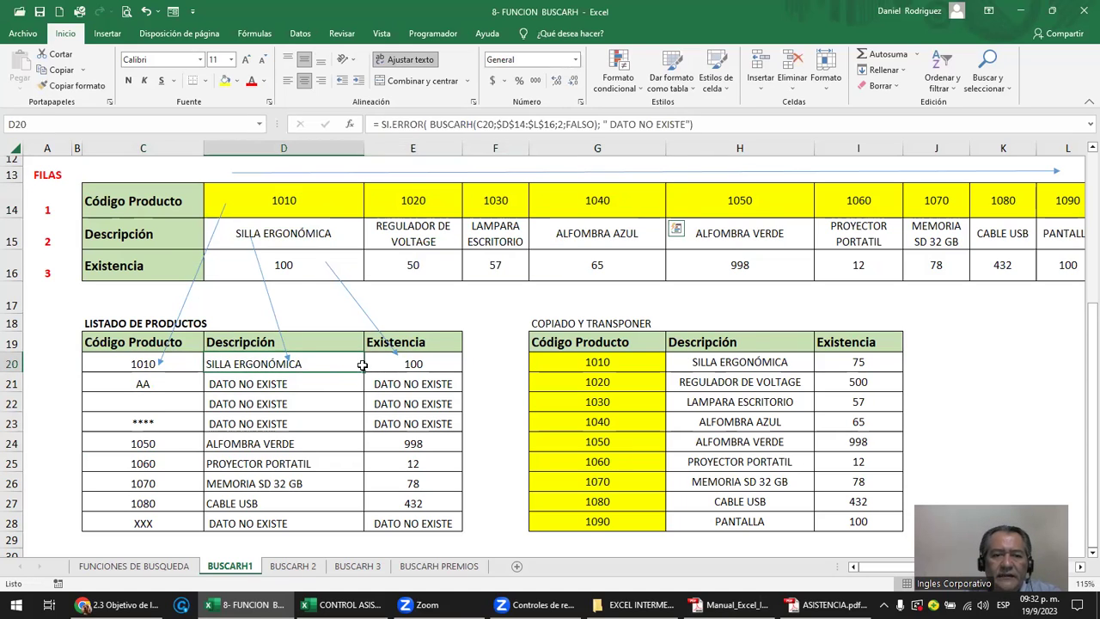
left_click_drag(362, 365, 392, 364)
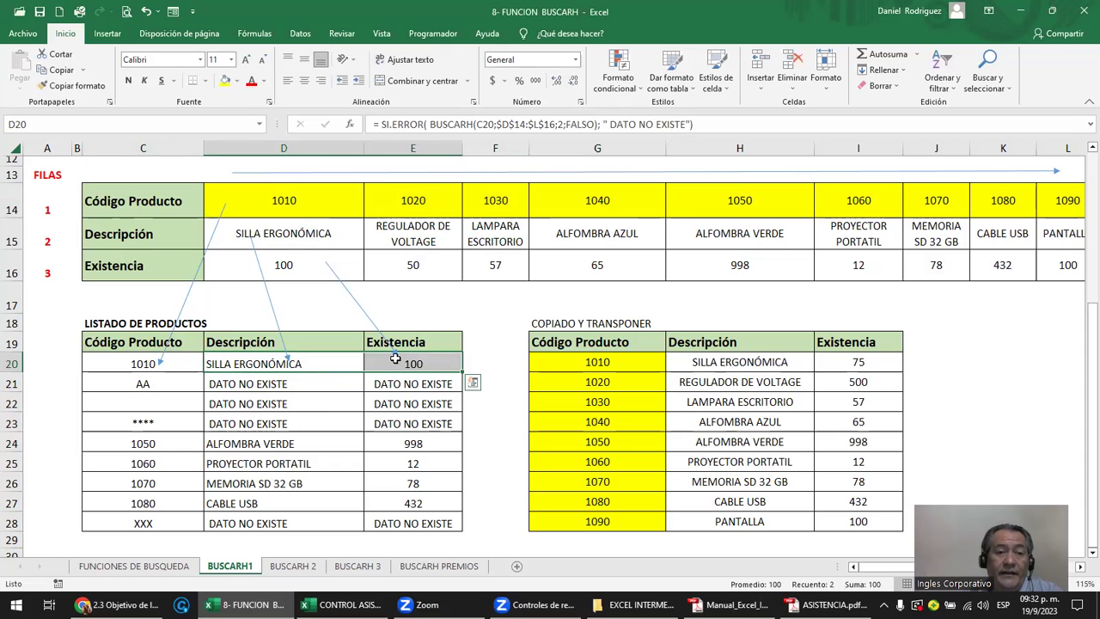
left_click_drag(296, 232, 287, 263)
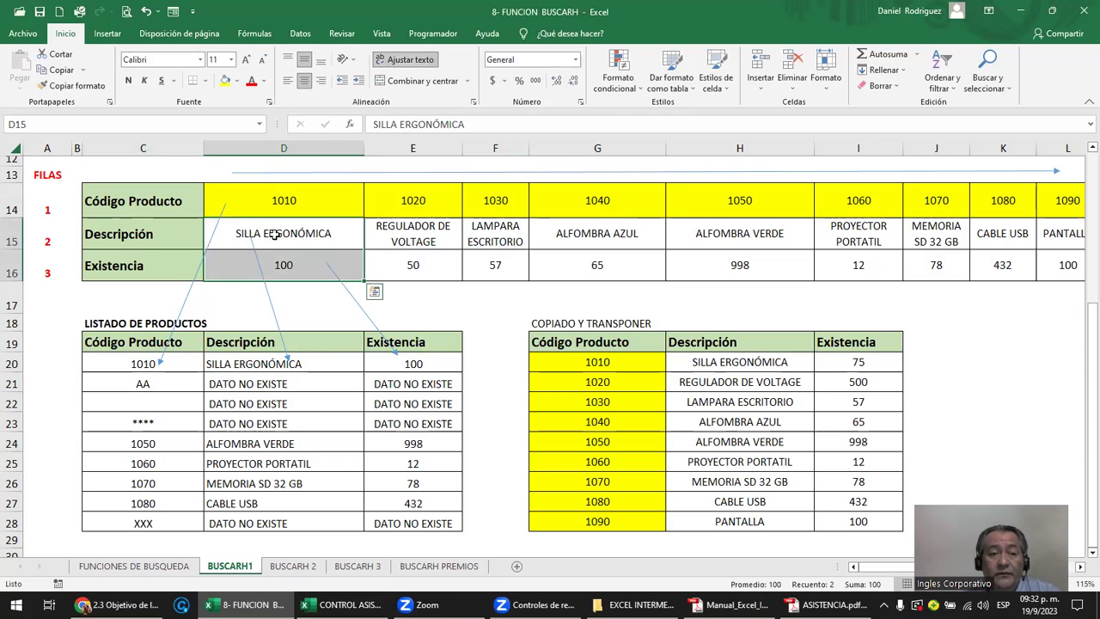
left_click(280, 210)
left_click_drag(287, 225, 302, 261)
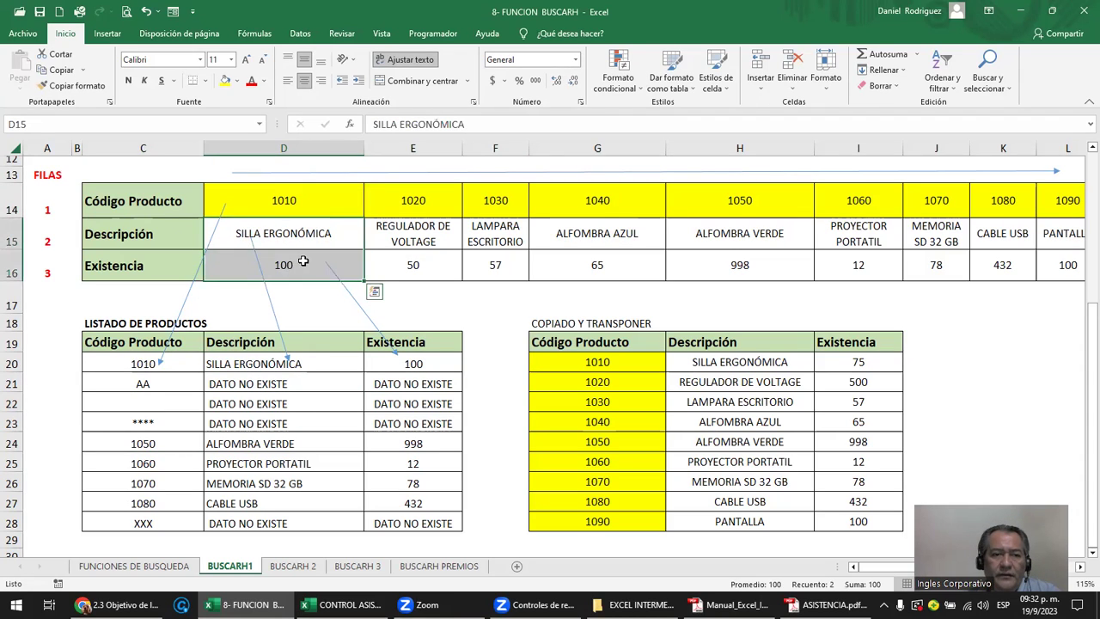
left_click(154, 404)
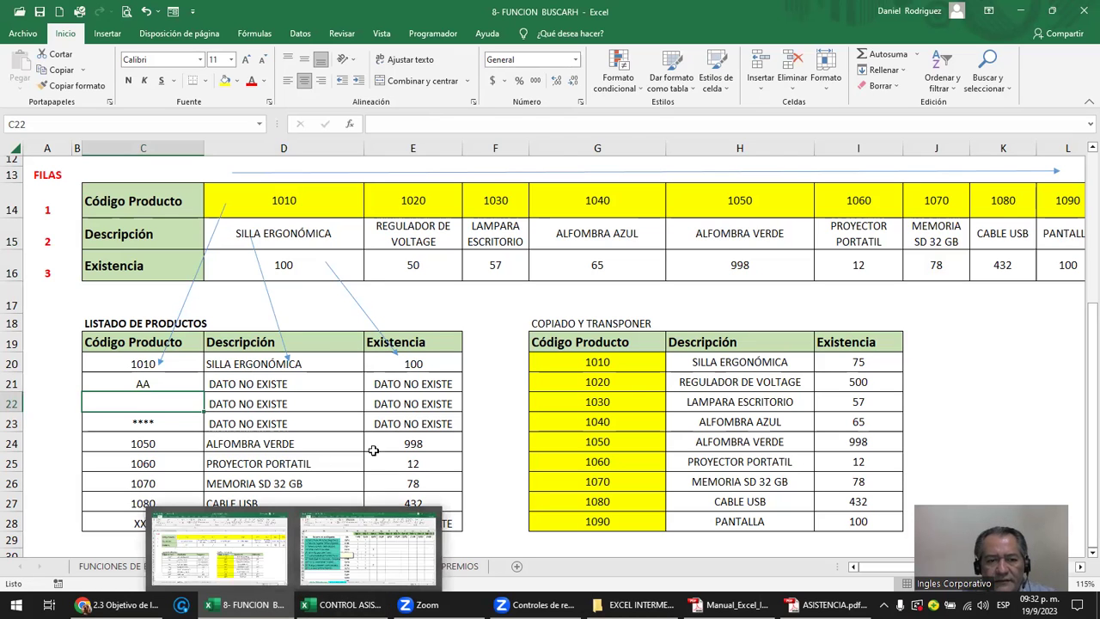
left_click(414, 408)
- Switch to the BUSCARH 2 sheet and highlight the empty result cells J7:J13
left_click(296, 569)
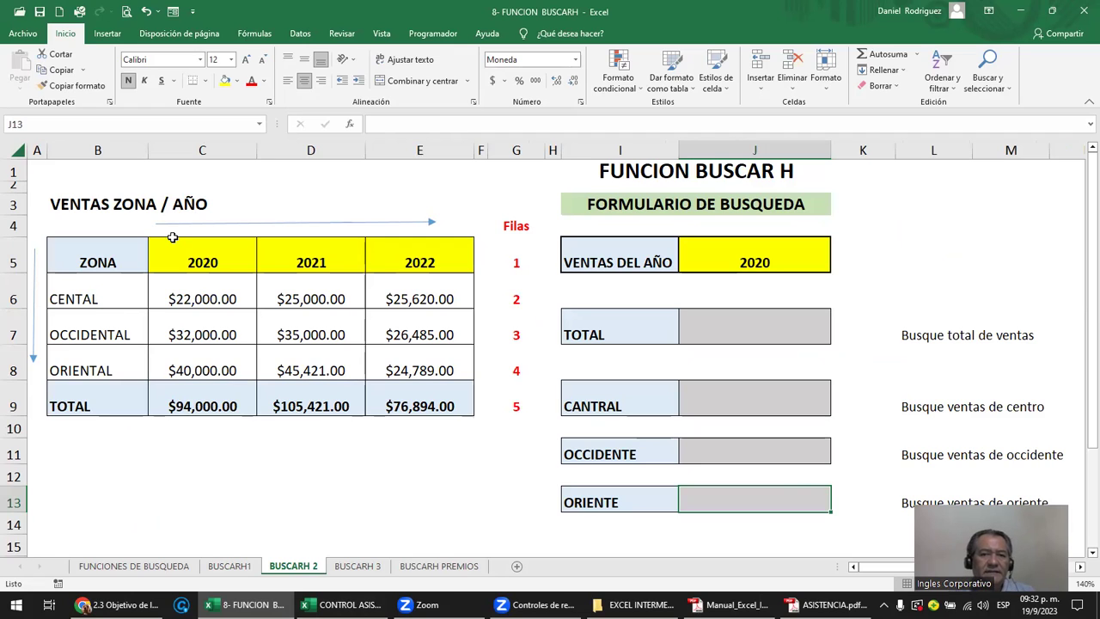
left_click(707, 326)
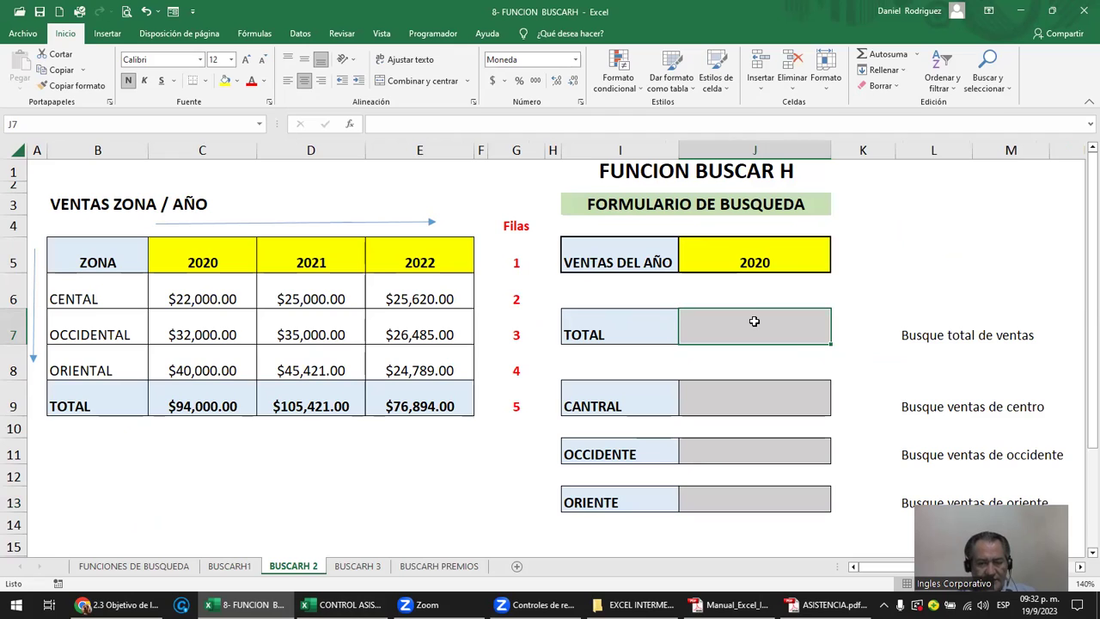
left_click_drag(739, 322, 764, 499)
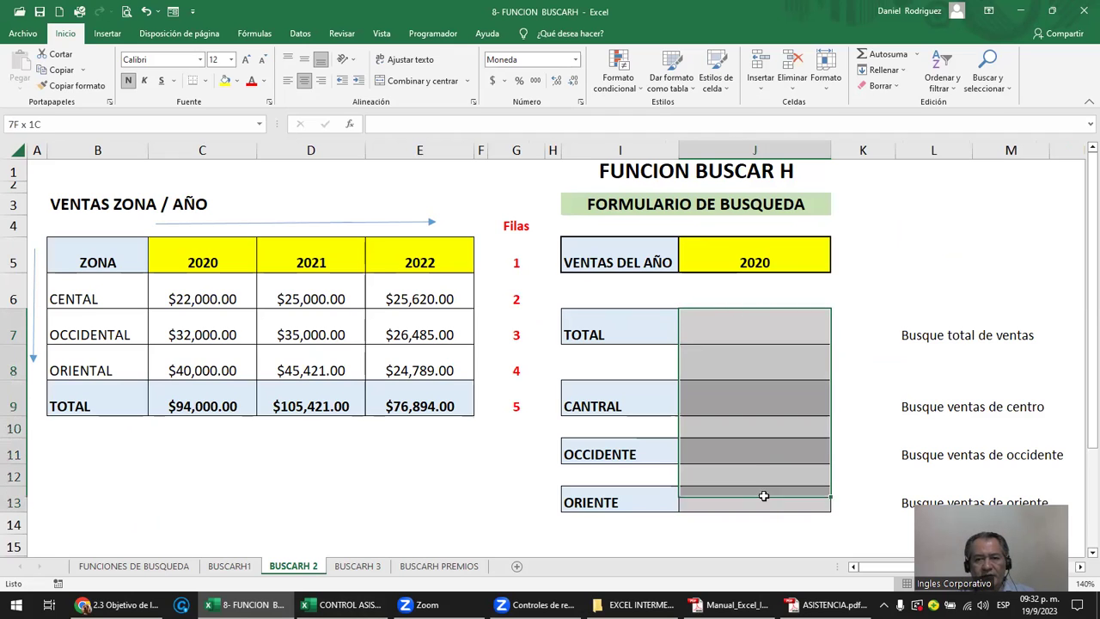
left_click(723, 316)
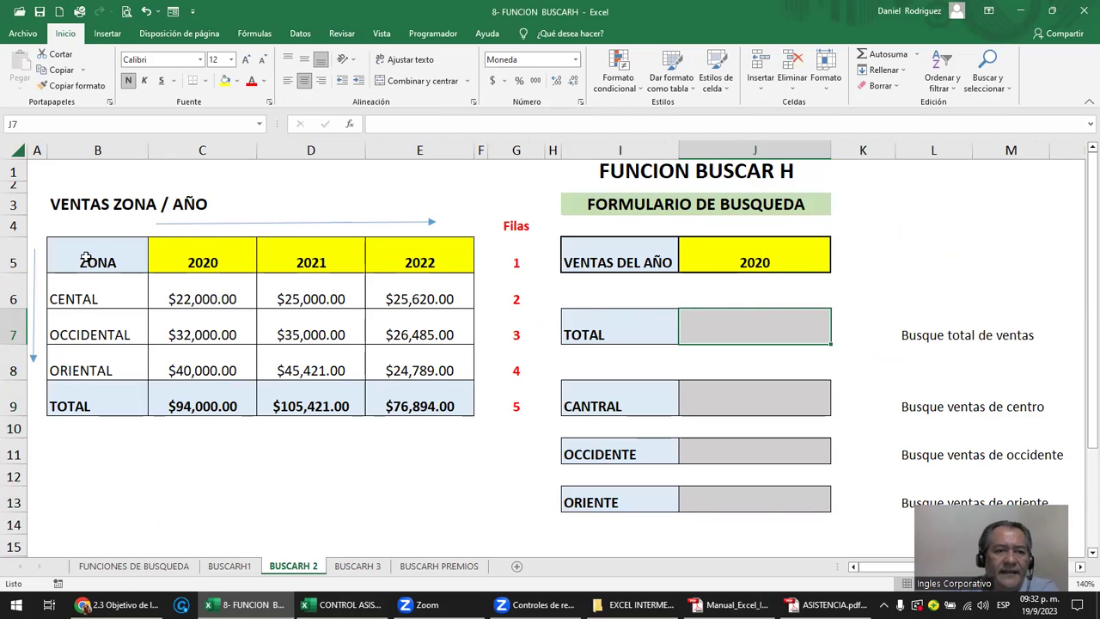
- Highlight the VENTAS ZONA / AÑO title, year headers 2020–2022, zone labels, sales figures and year entry row
left_click(86, 206)
left_click_drag(202, 258, 423, 254)
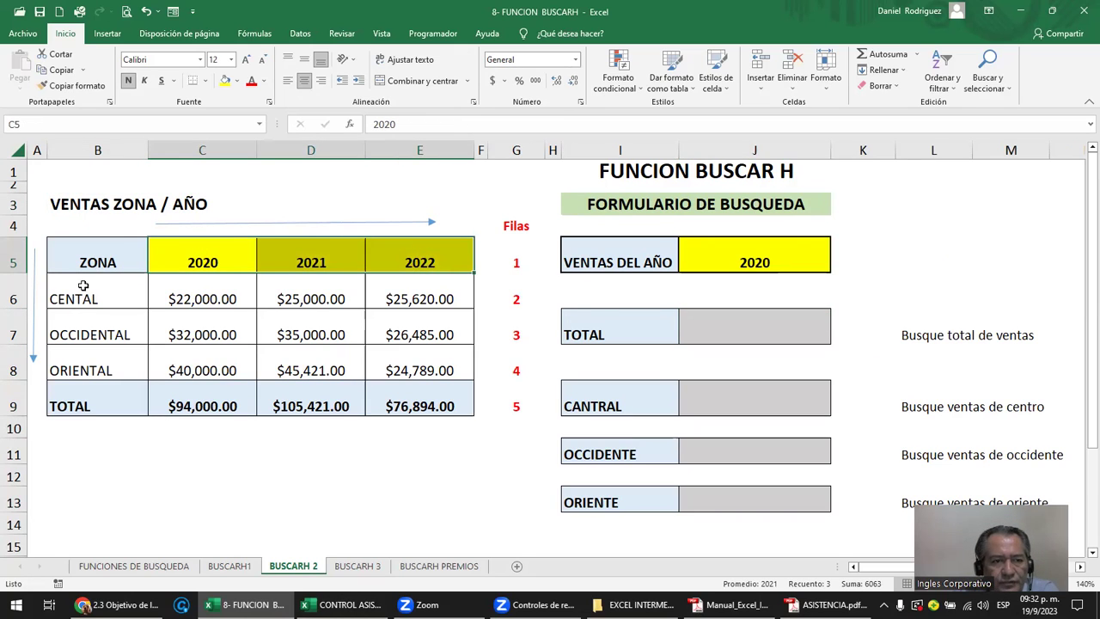
left_click_drag(87, 267, 78, 396)
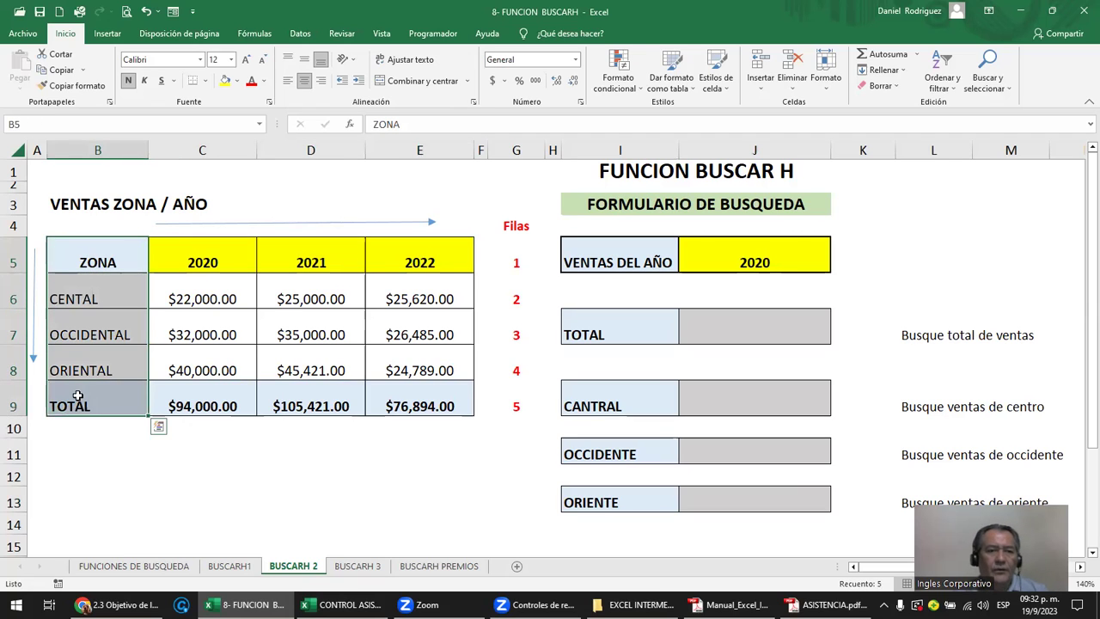
left_click_drag(167, 286, 409, 367)
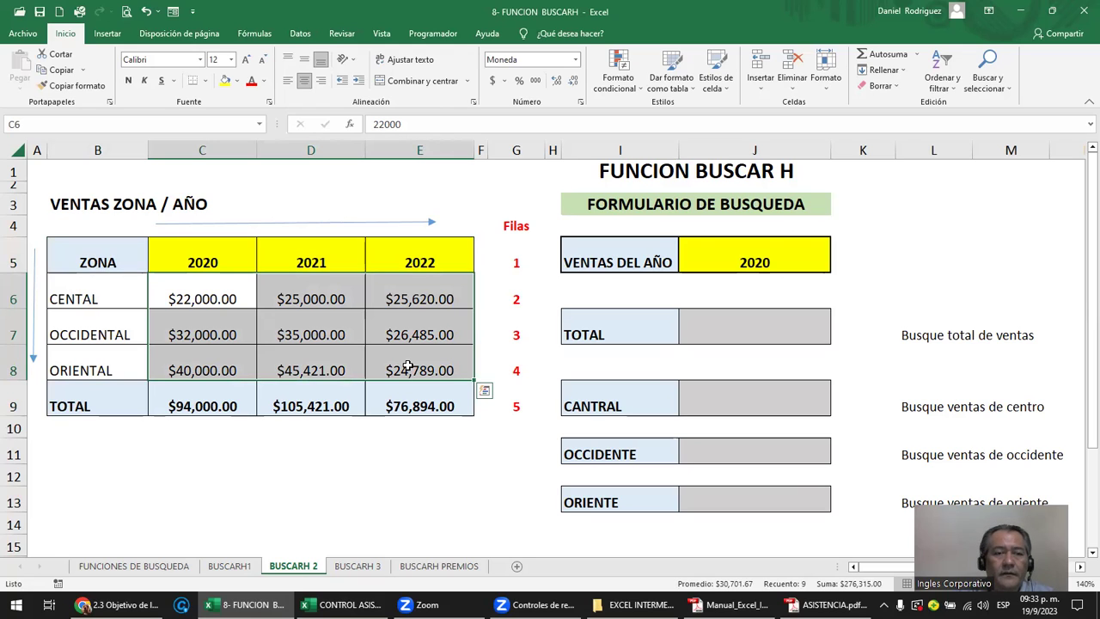
left_click_drag(196, 256, 393, 252)
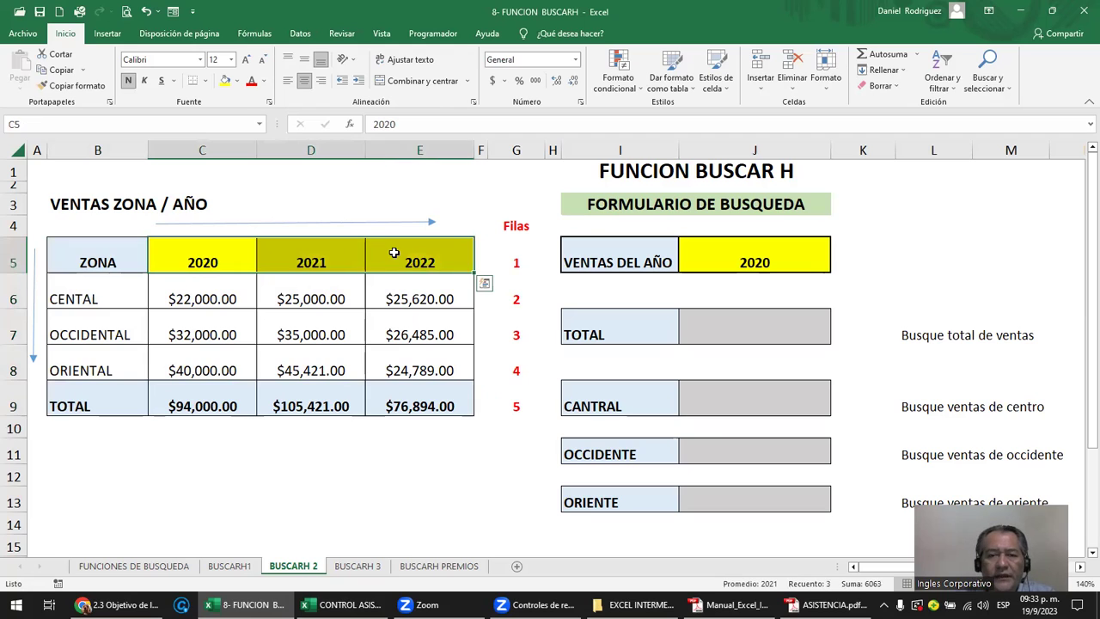
left_click_drag(627, 257, 771, 260)
- Choose 2021 from J5's year dropdown, and clear then restore the 2022 header in E5
left_click(764, 259)
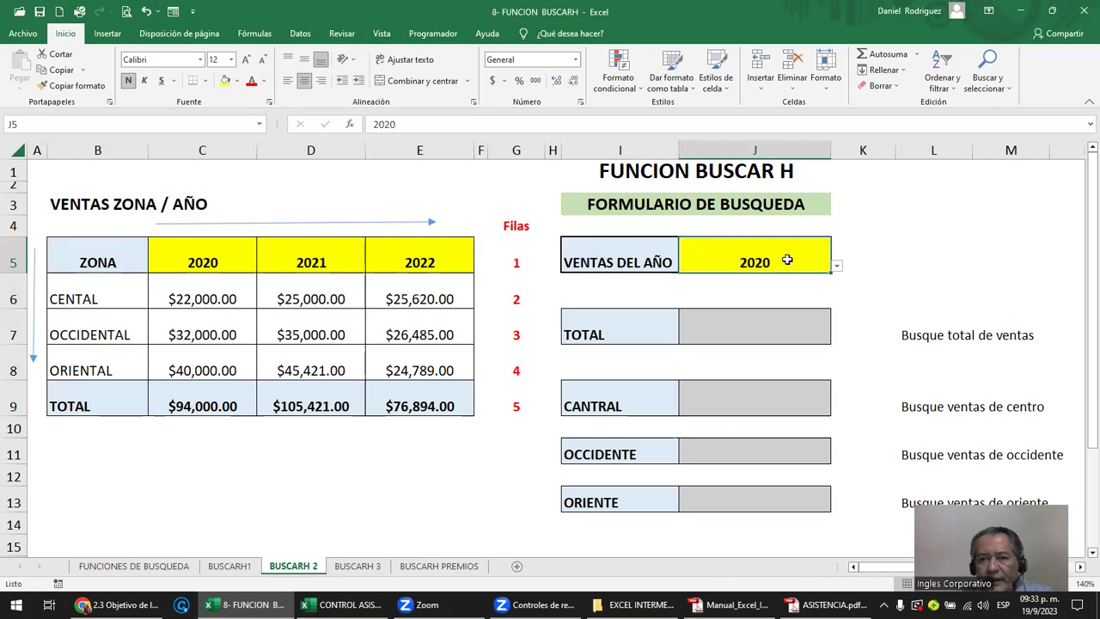
left_click(836, 266)
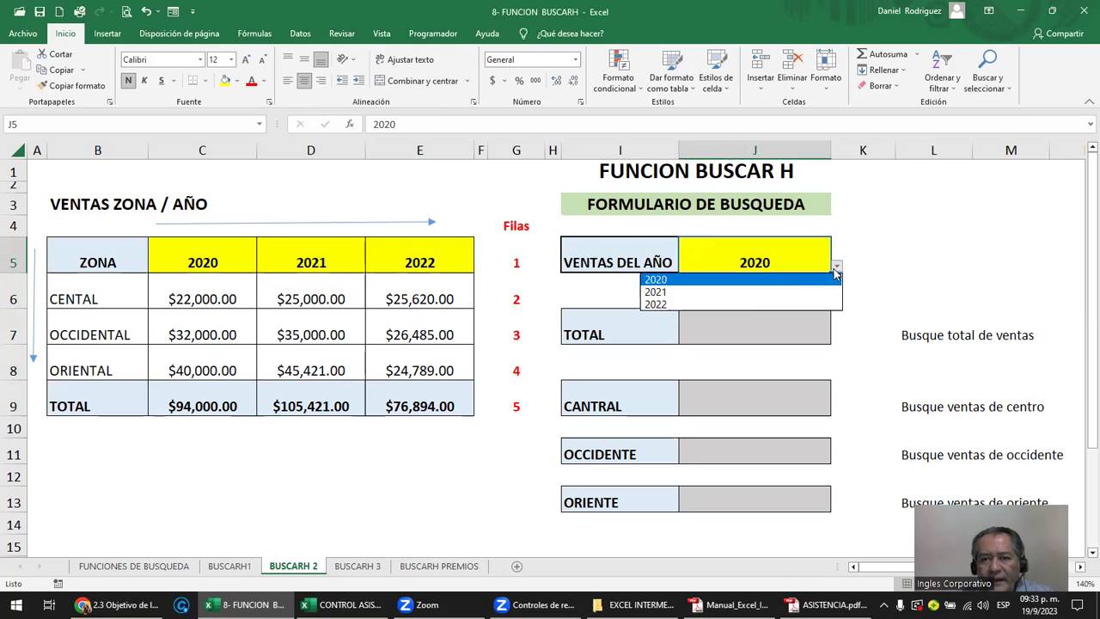
left_click(713, 292)
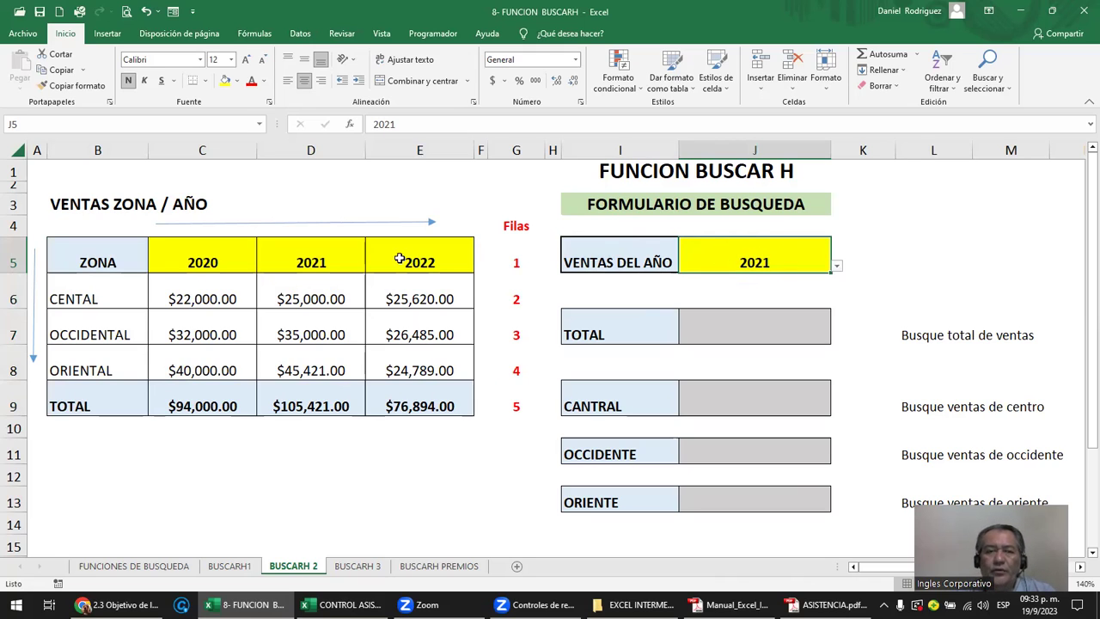
left_click(465, 264)
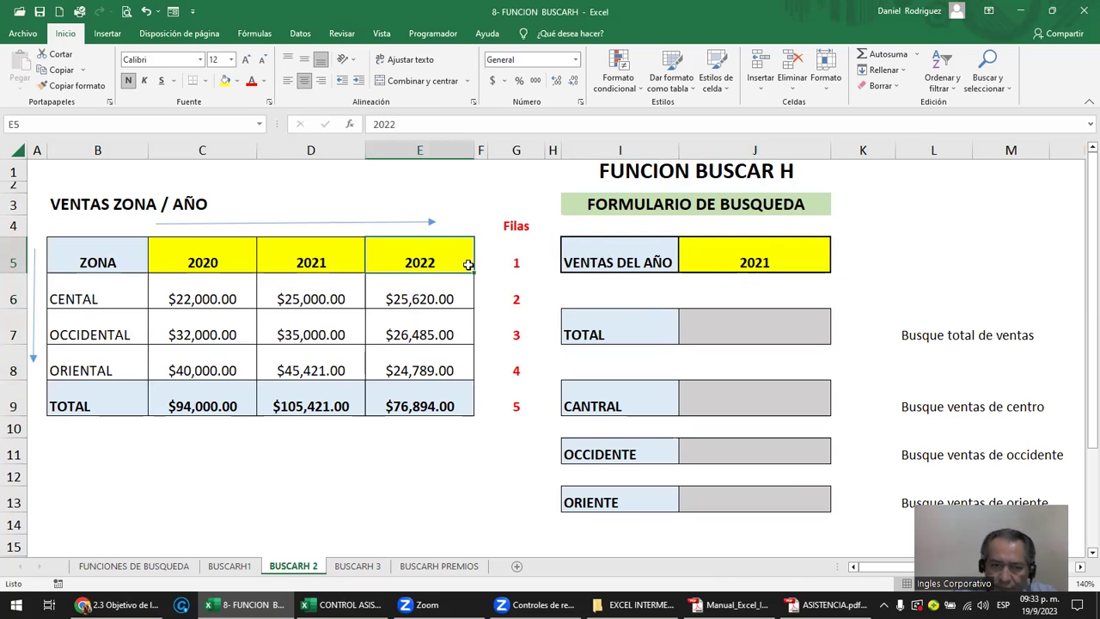
key("Delete")
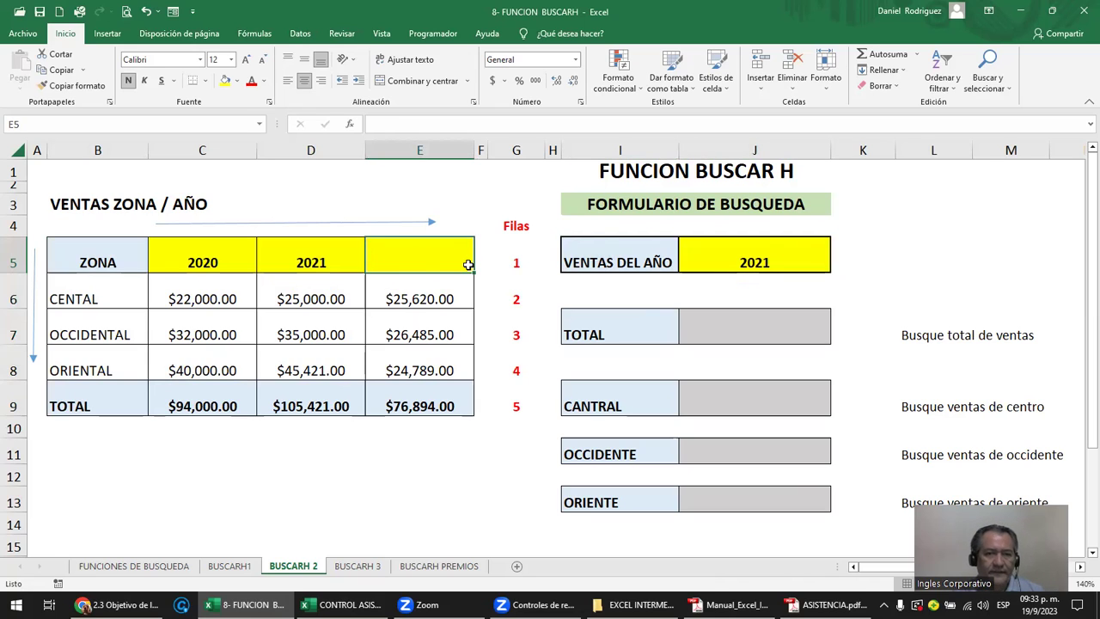
key("ctrl+z")
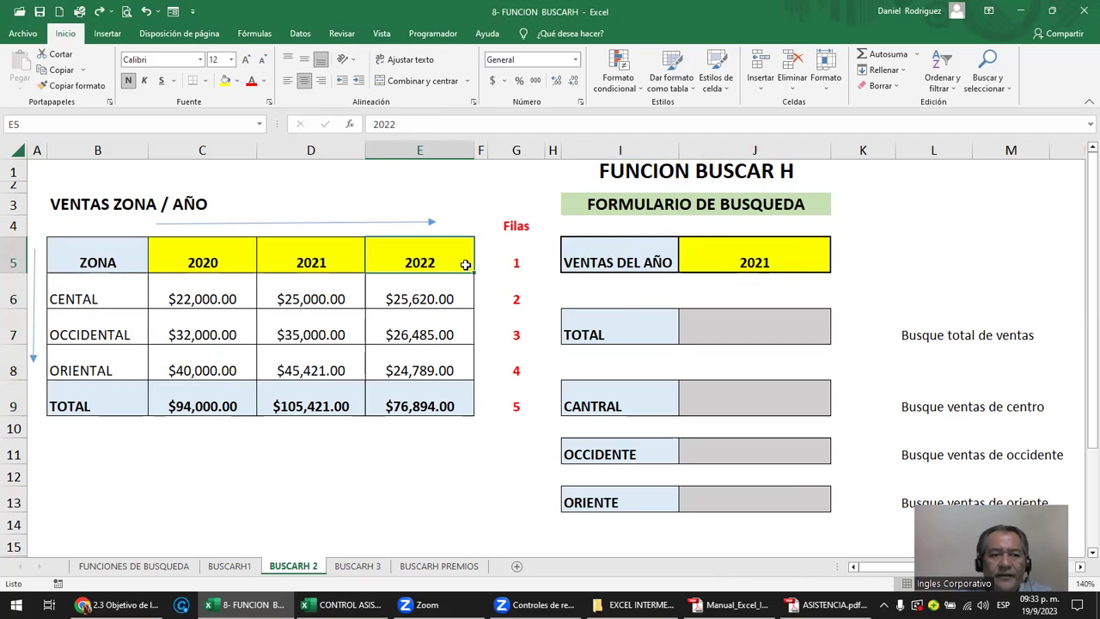
- Highlight the 2021 column, header row, its zone sales values and the whole table B5:E9
left_click(744, 263)
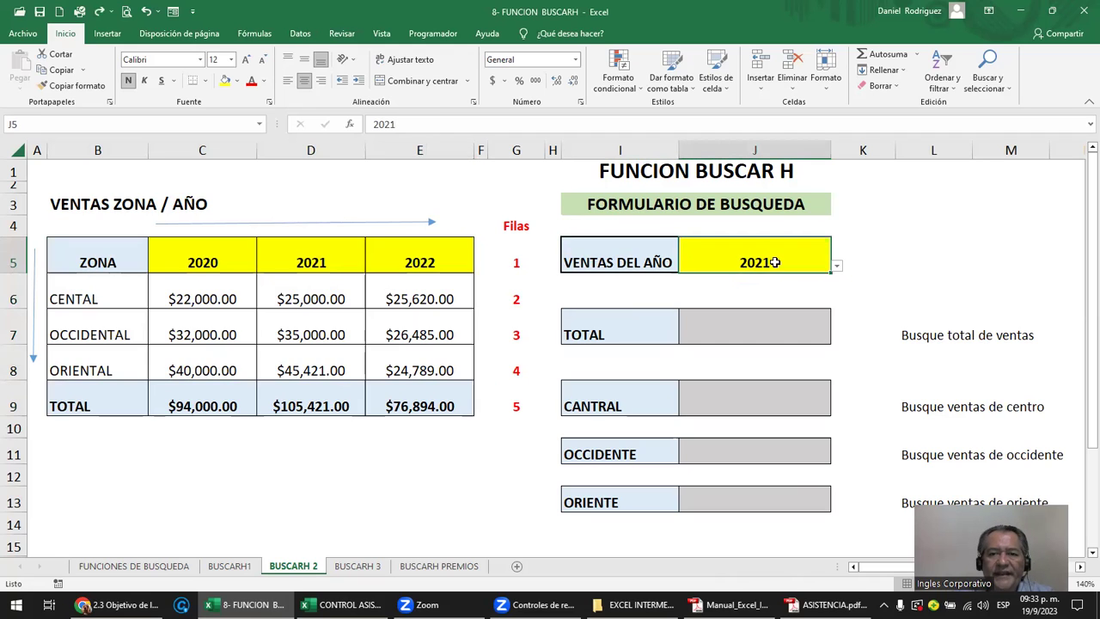
left_click_drag(293, 261, 304, 401)
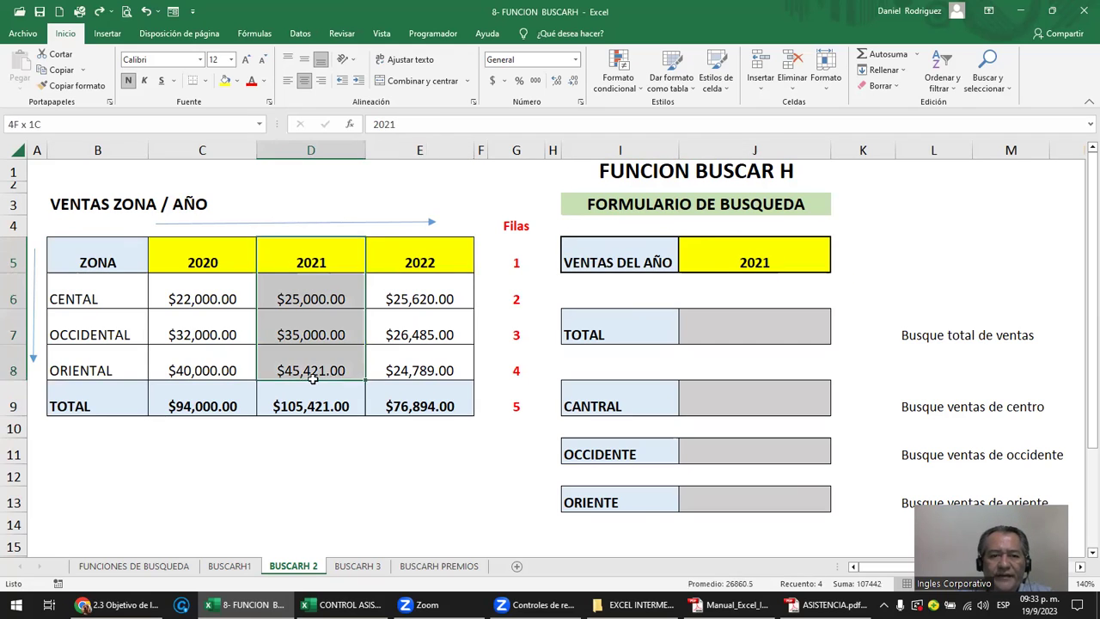
left_click(324, 256)
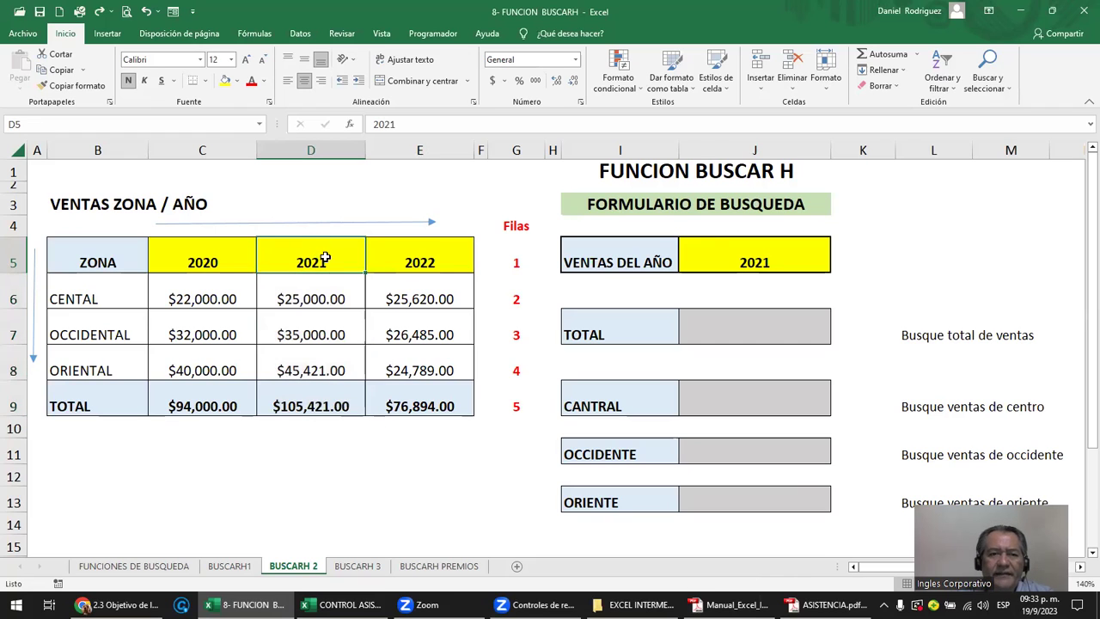
left_click_drag(448, 254, 102, 265)
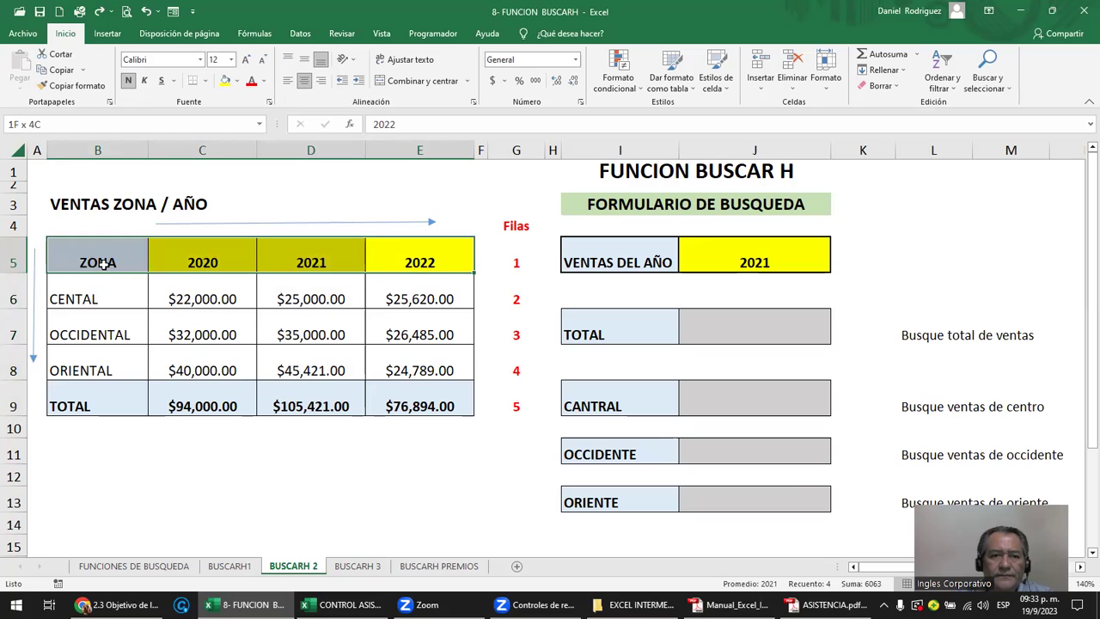
left_click(311, 259)
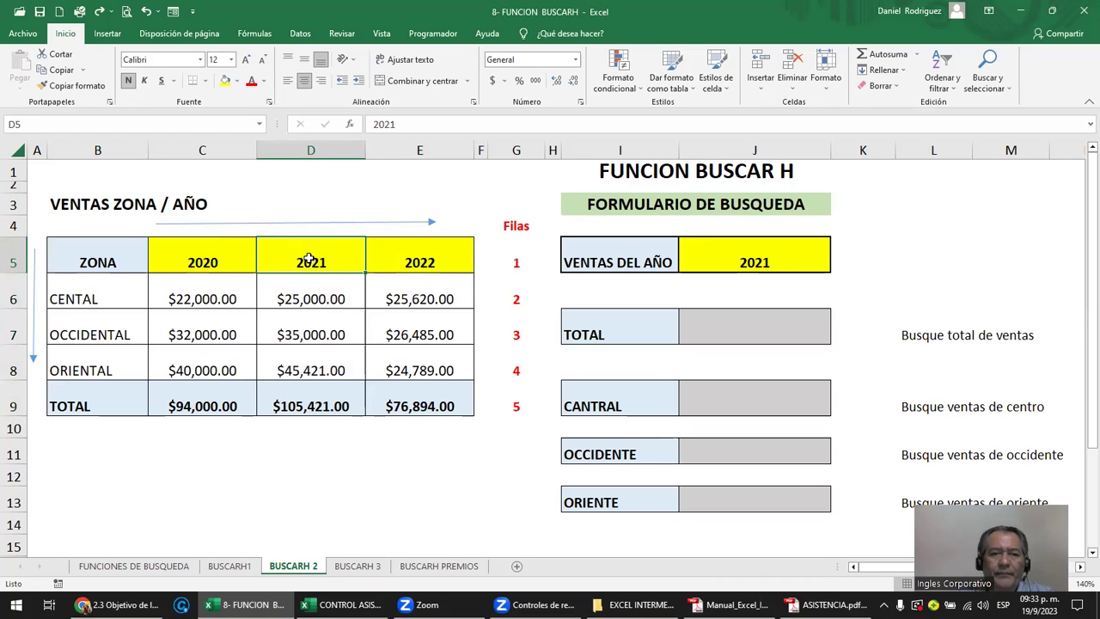
left_click(303, 296)
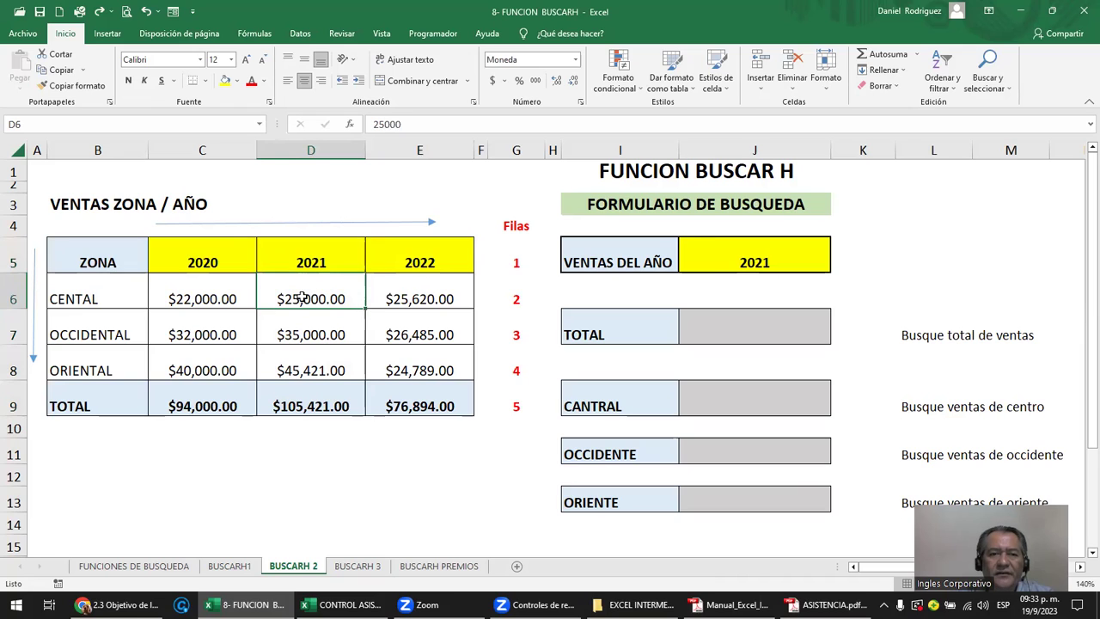
left_click(313, 326)
left_click(328, 360)
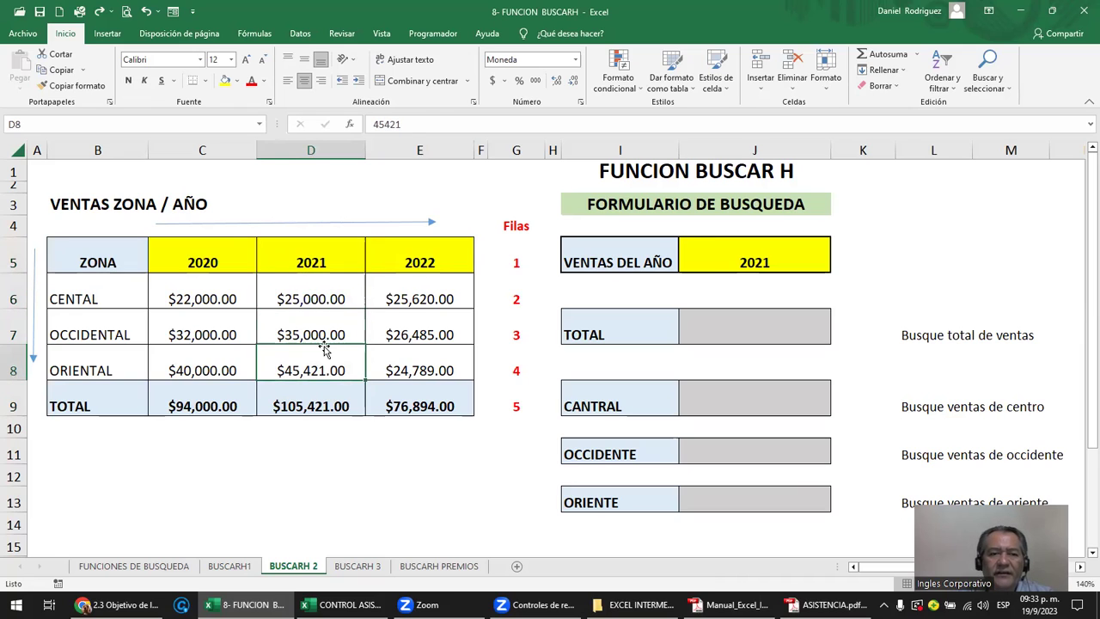
left_click_drag(507, 260, 507, 407)
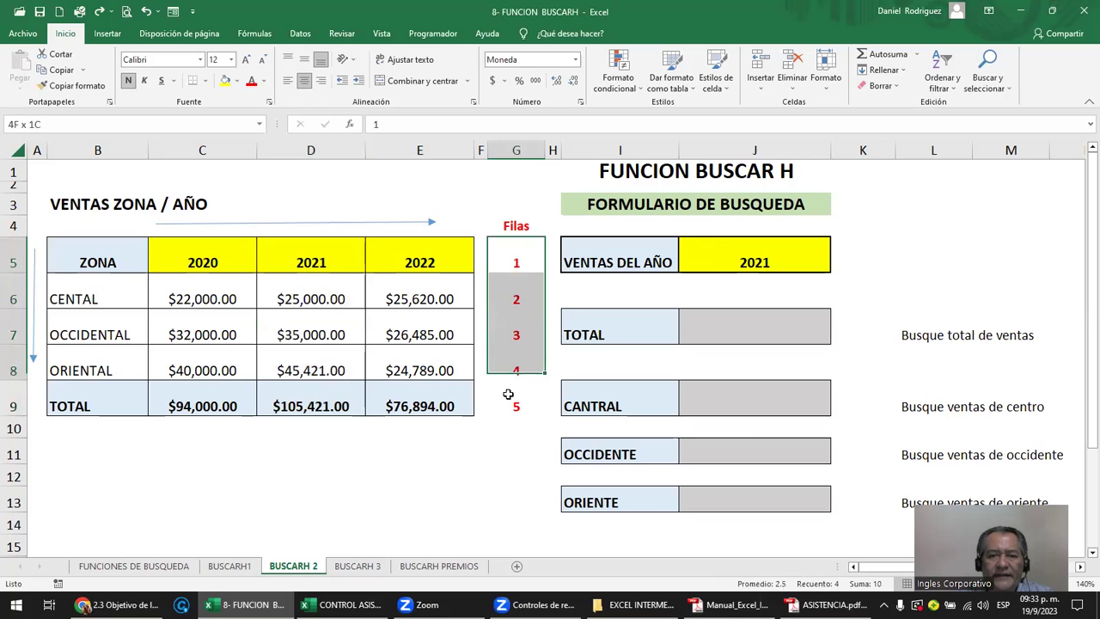
left_click_drag(103, 265, 429, 390)
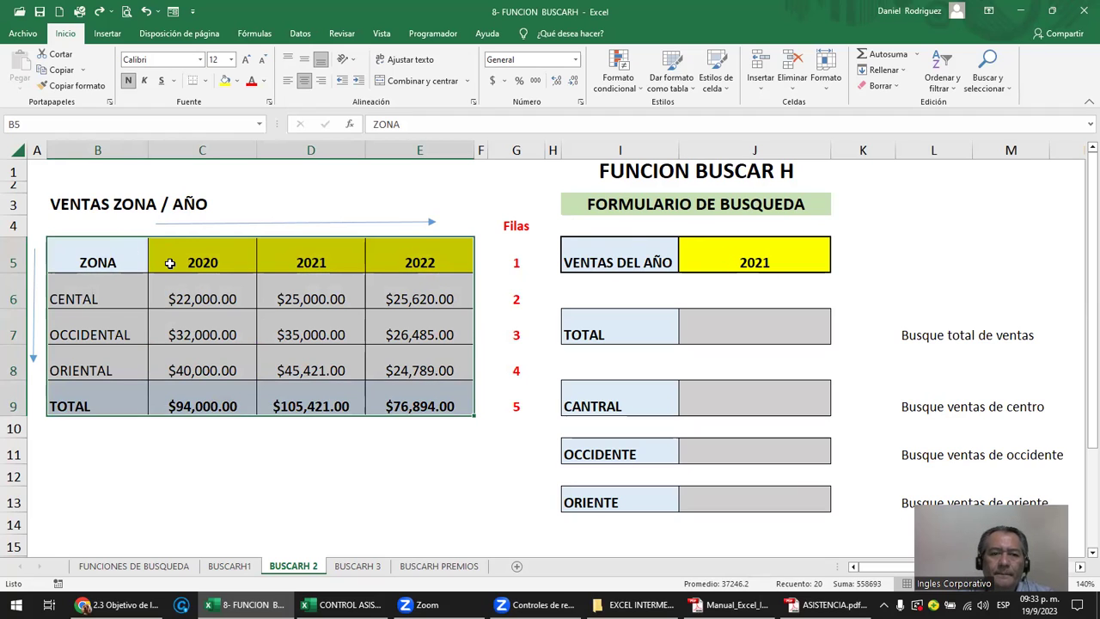
left_click(105, 296)
left_click(33, 290)
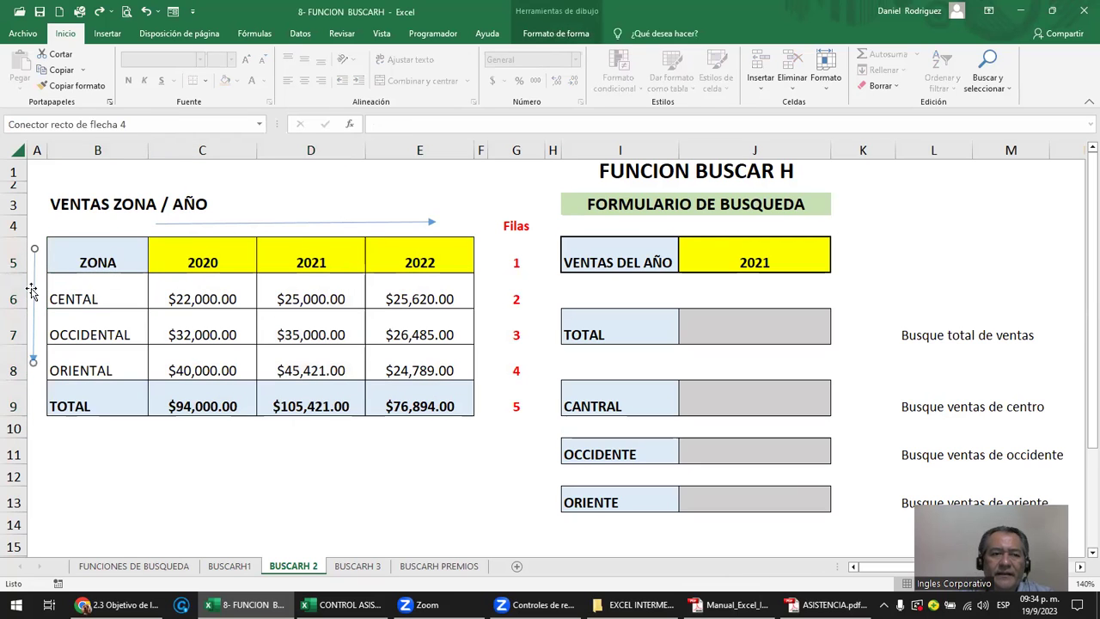
left_click_drag(46, 151, 67, 151)
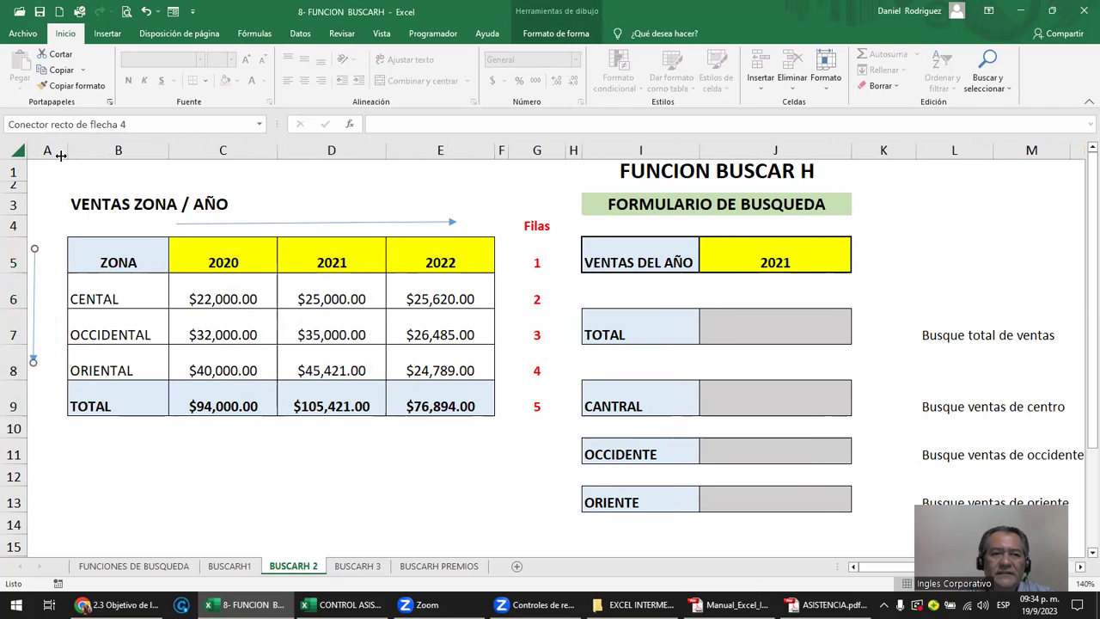
left_click_drag(33, 265, 47, 280)
left_click(280, 224)
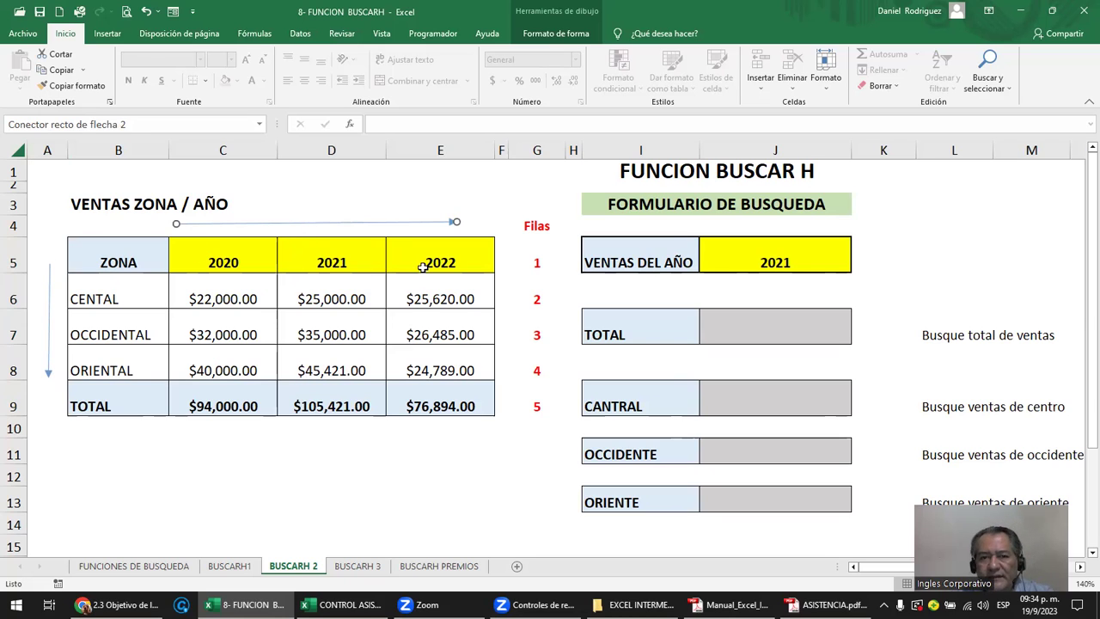
left_click(732, 251)
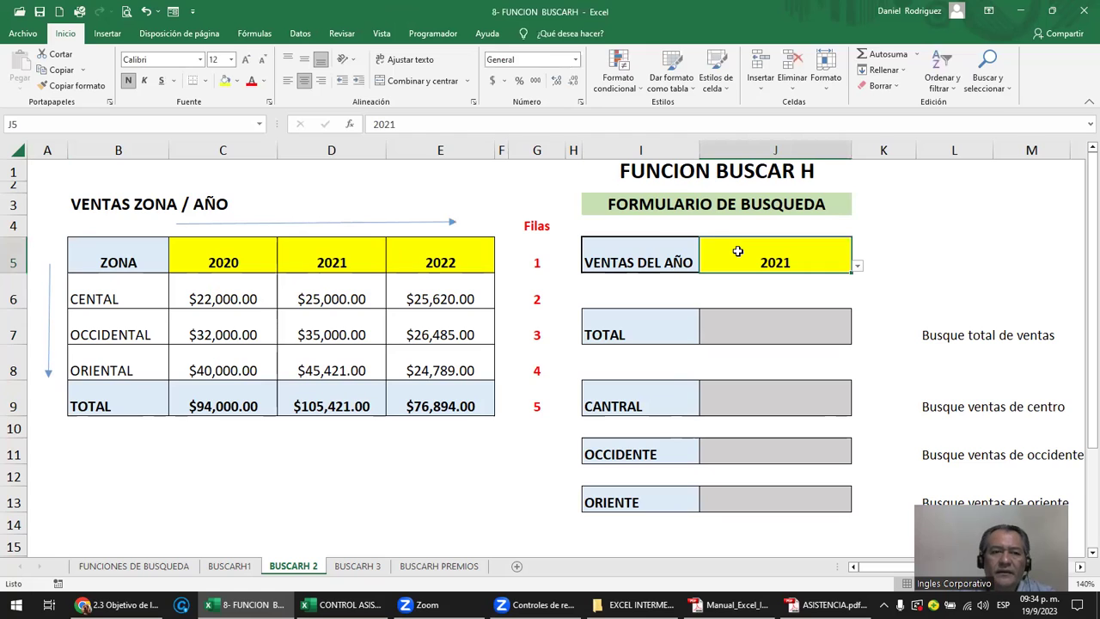
left_click(651, 323)
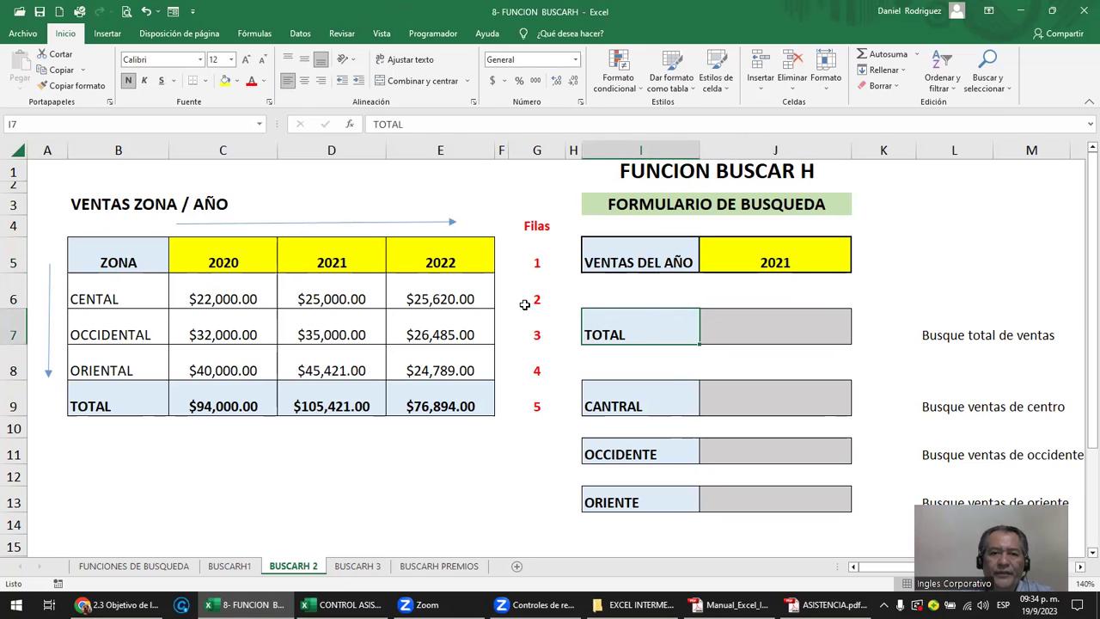
left_click(535, 262)
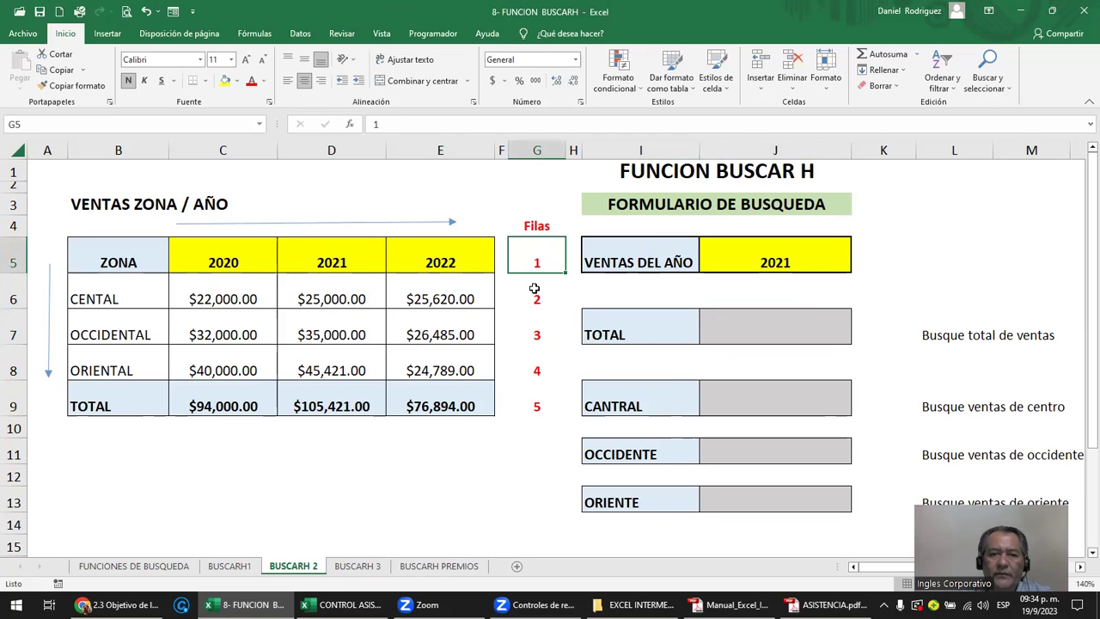
left_click_drag(615, 334, 650, 505)
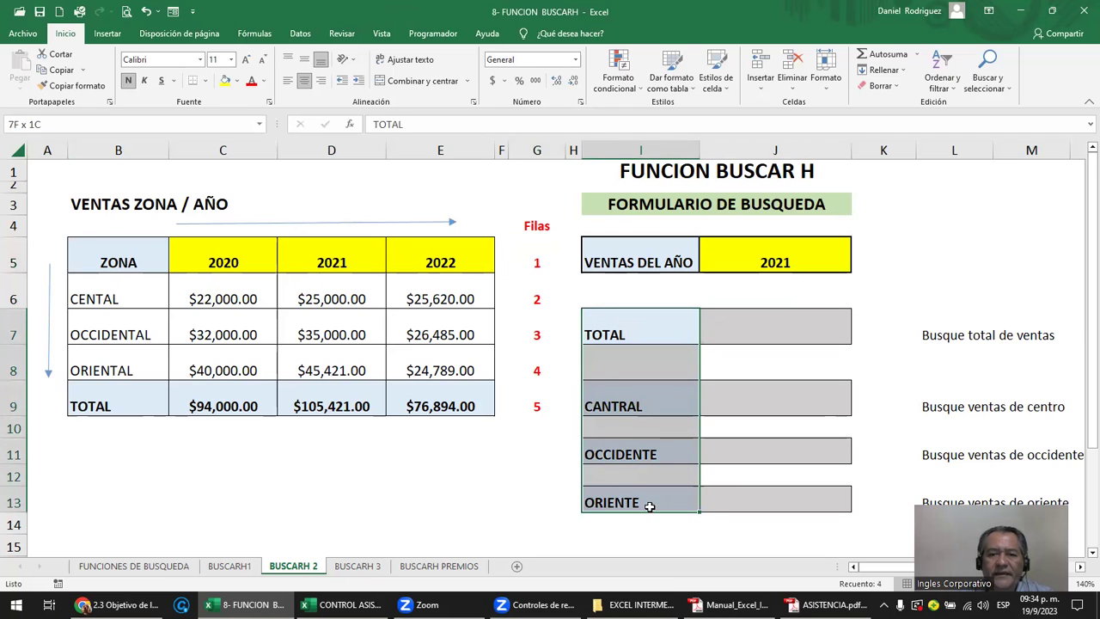
left_click(128, 390)
left_click_drag(129, 390, 139, 258)
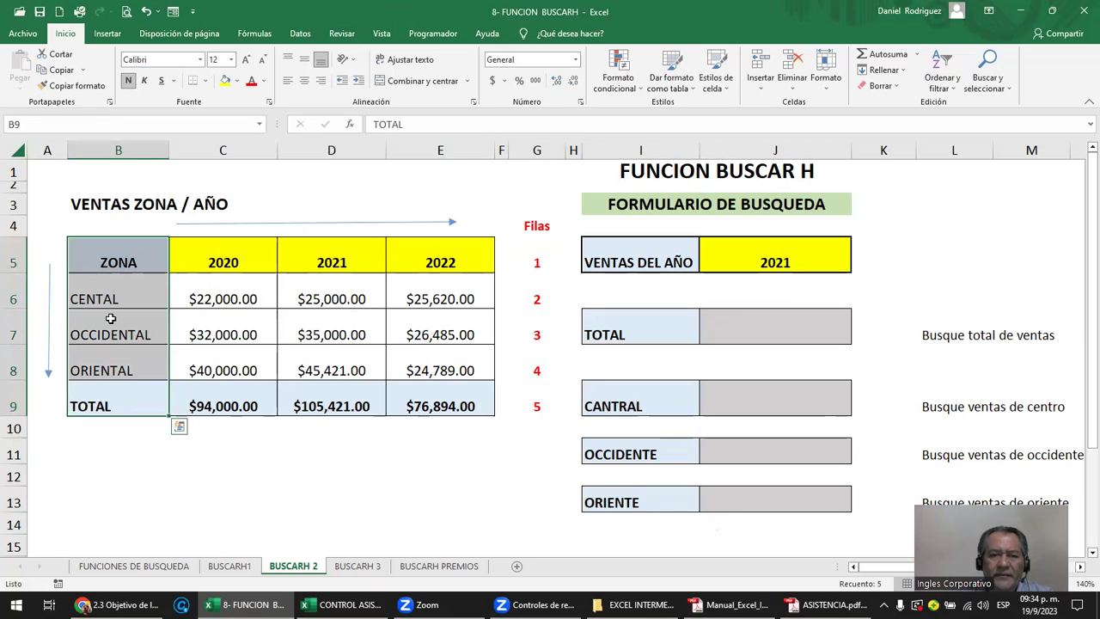
left_click(639, 325)
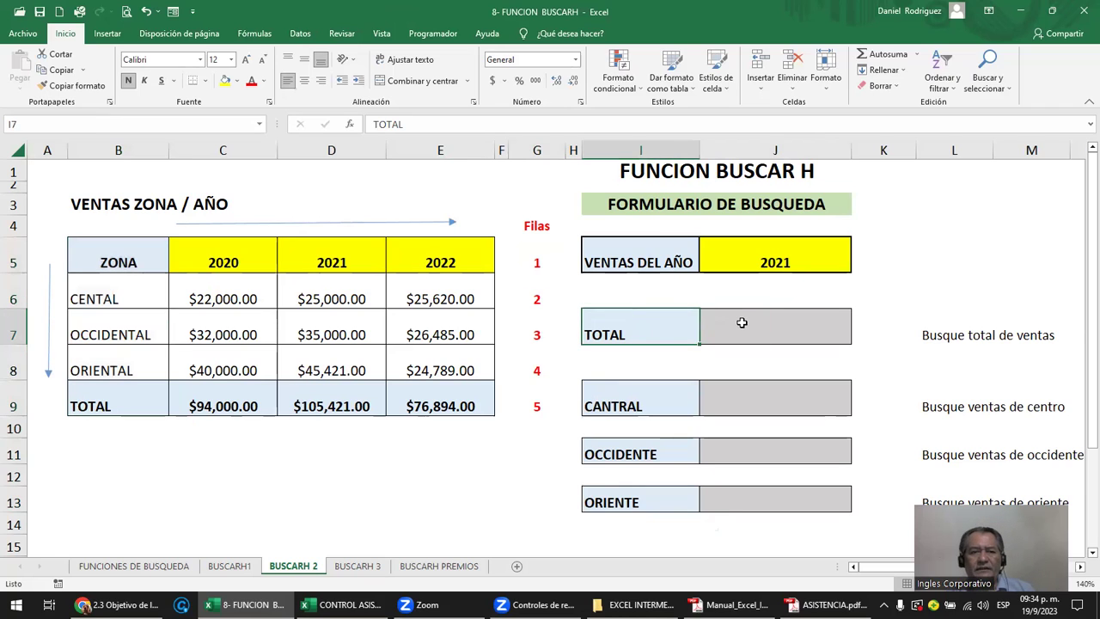
left_click(742, 323)
left_click(451, 267)
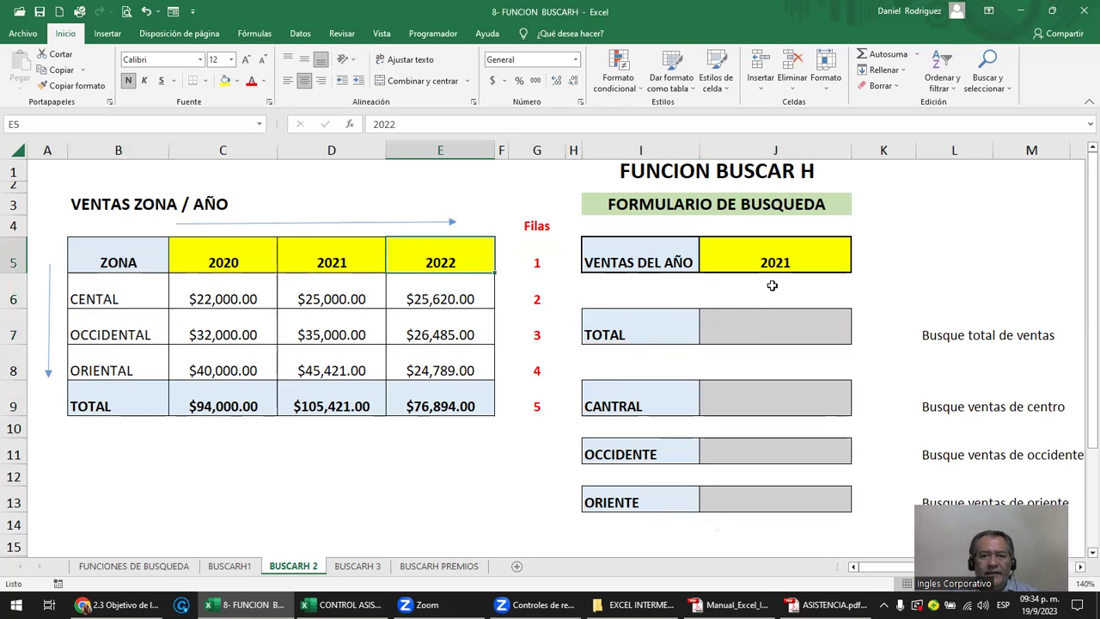
left_click(339, 404)
- Type =BUSCARH(J5;B5:E9;5;FALSO) into the TOTAL cell J7
left_click(797, 317)
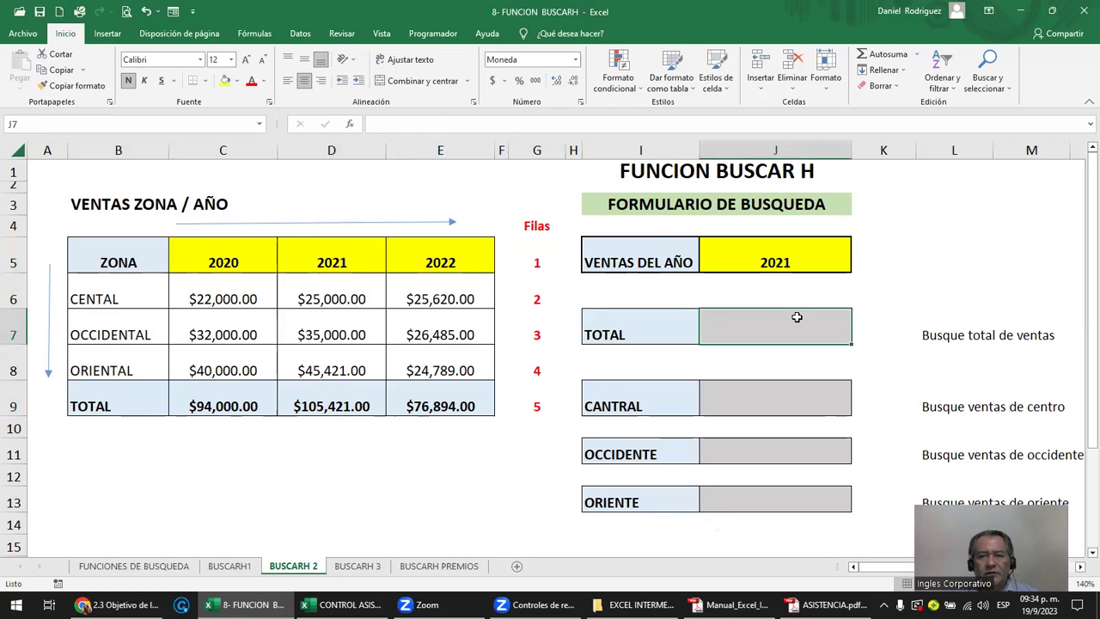
type("=")
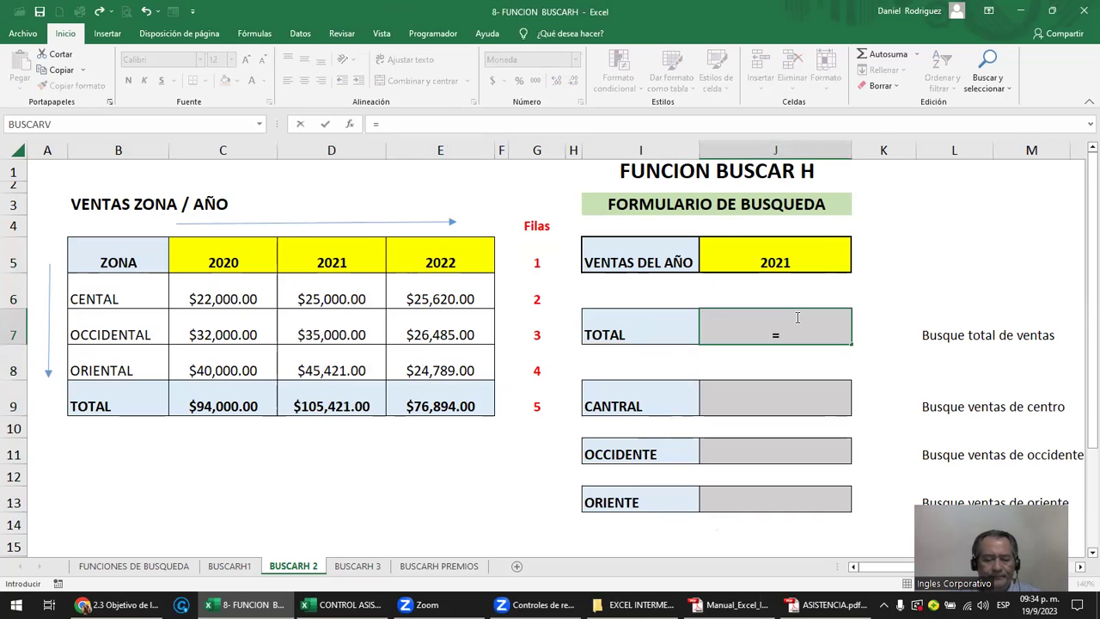
type("BUS")
key("Down")
key("Down")
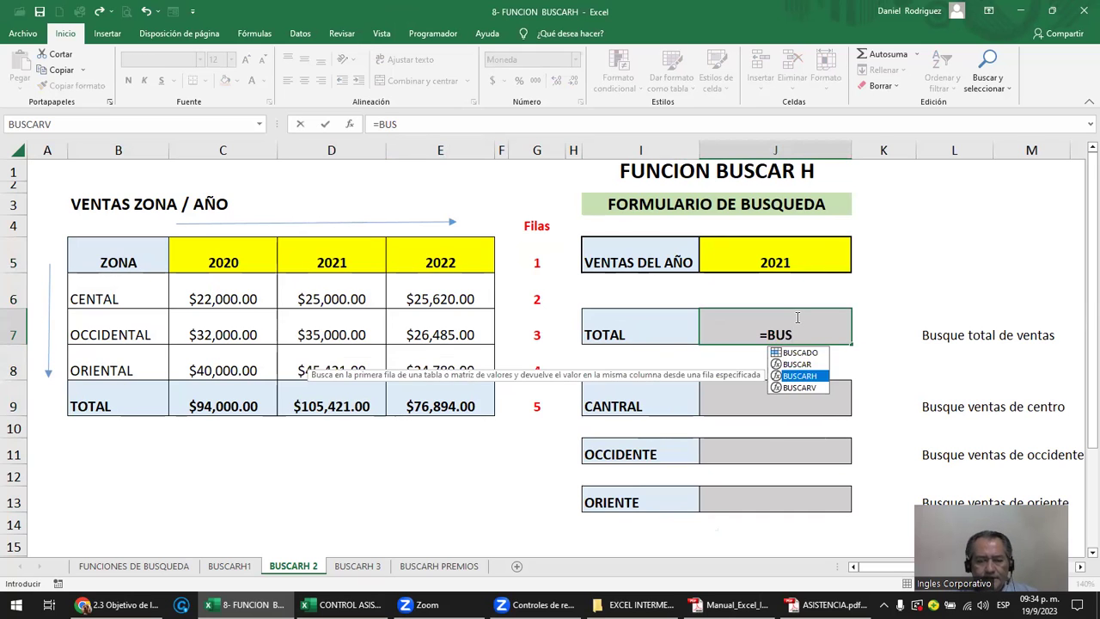
key("Tab")
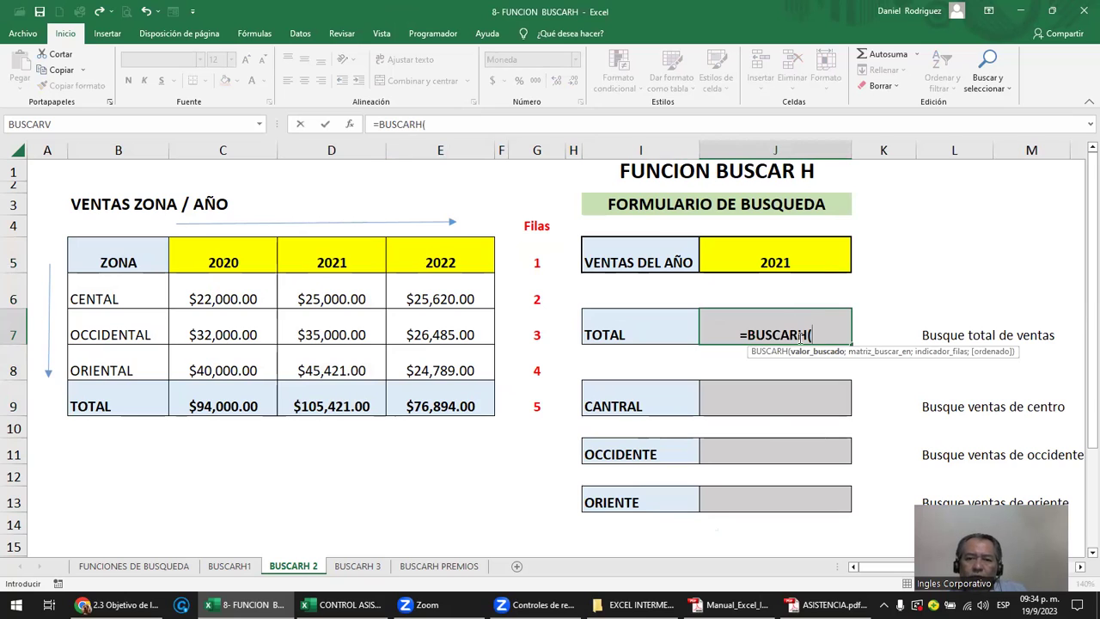
left_click(797, 253)
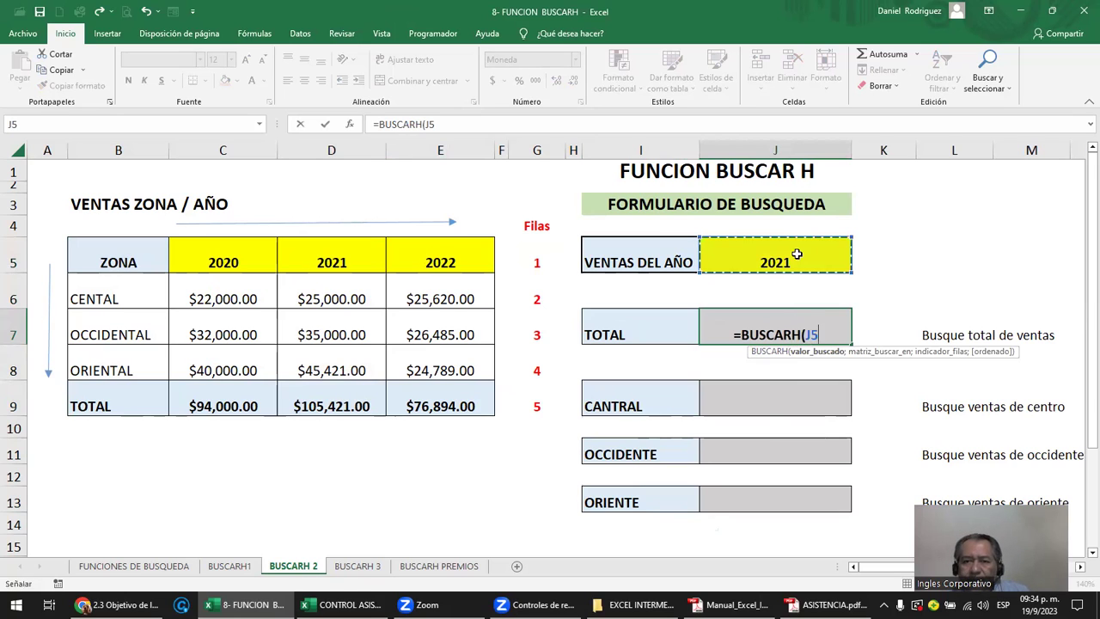
type(";")
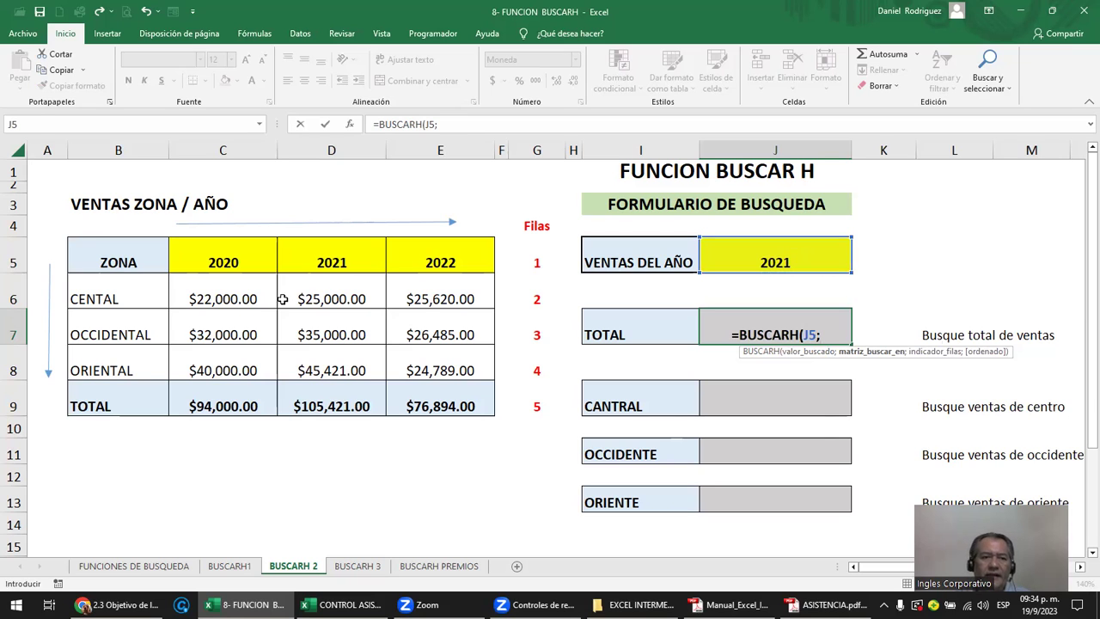
left_click_drag(96, 251, 434, 417)
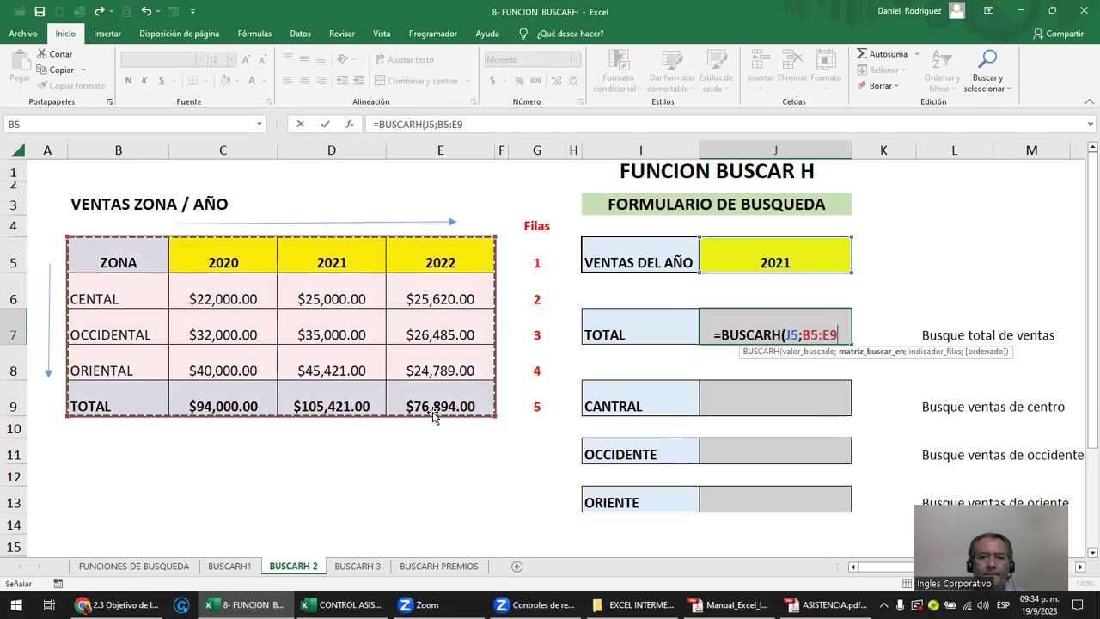
type(";")
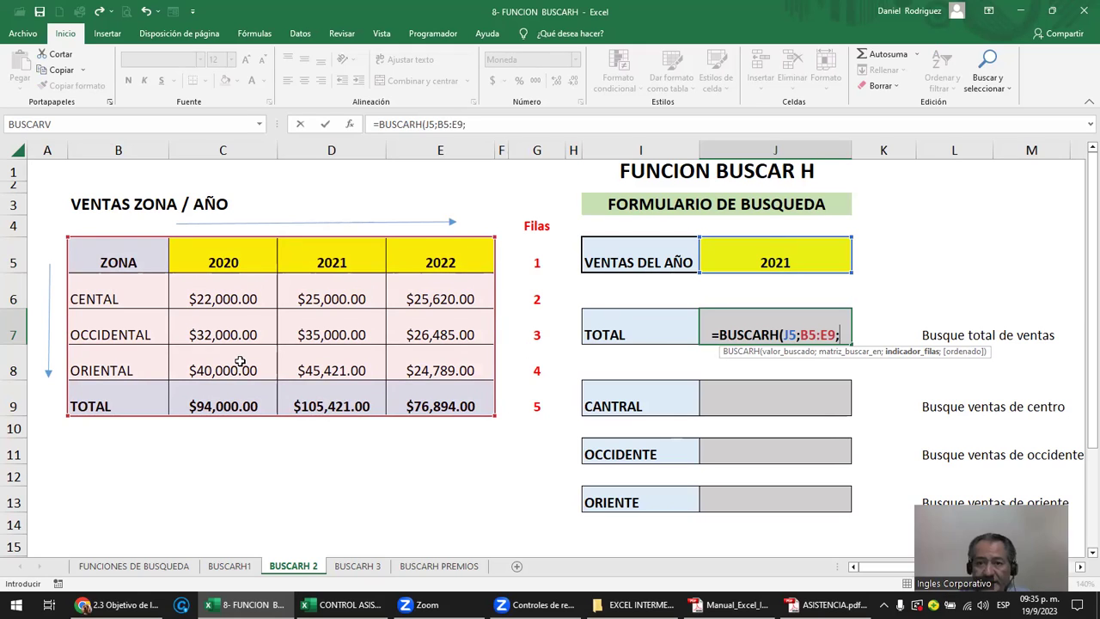
type("5;")
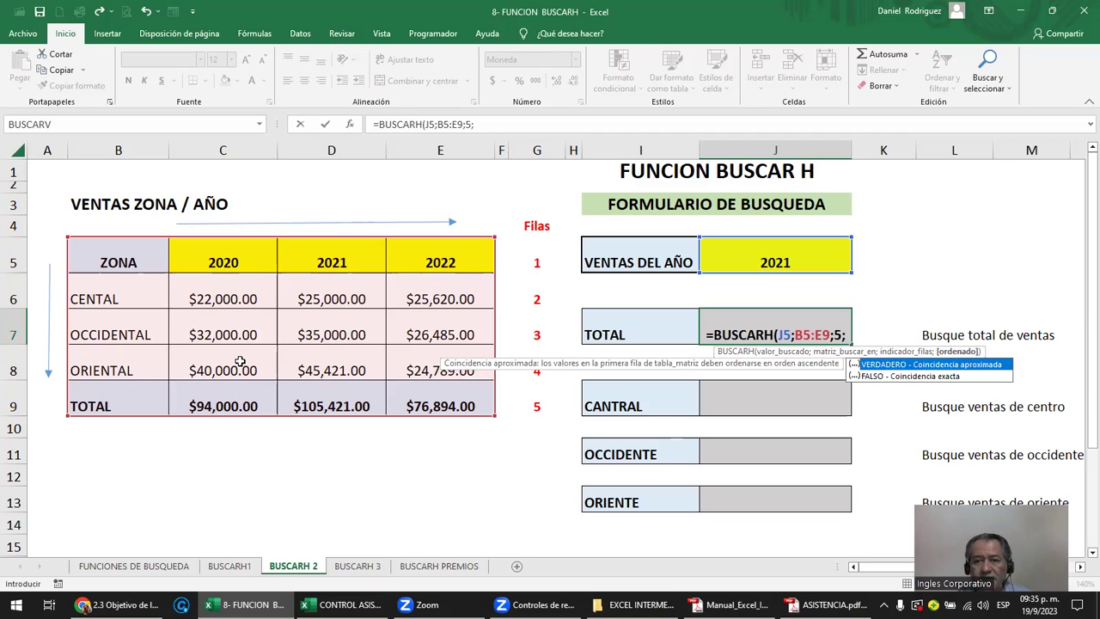
key("Down")
key("Tab")
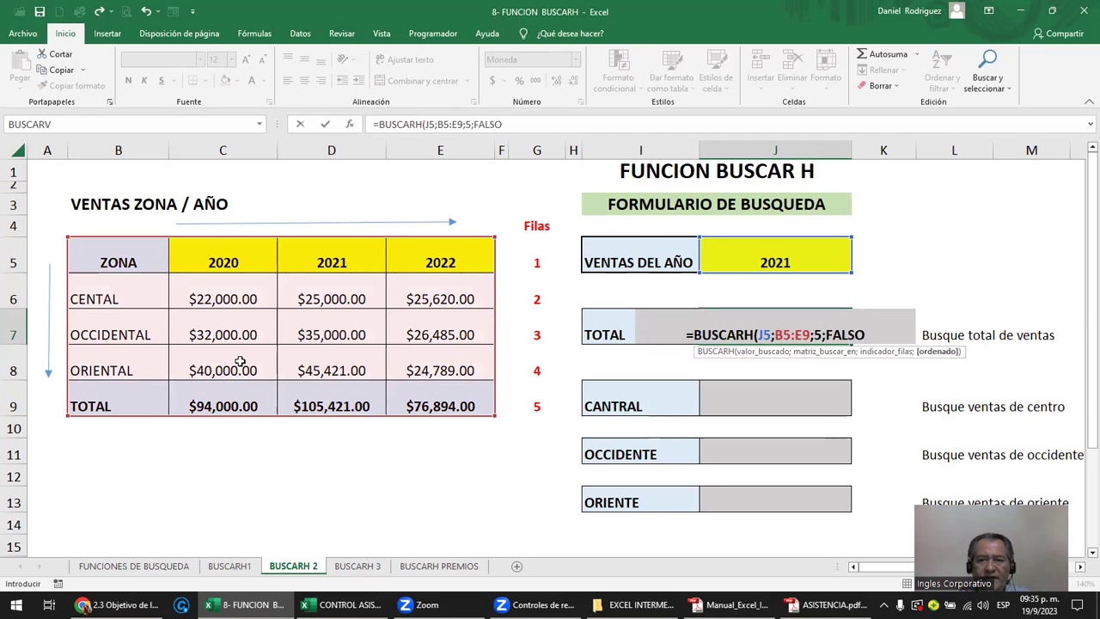
type(")")
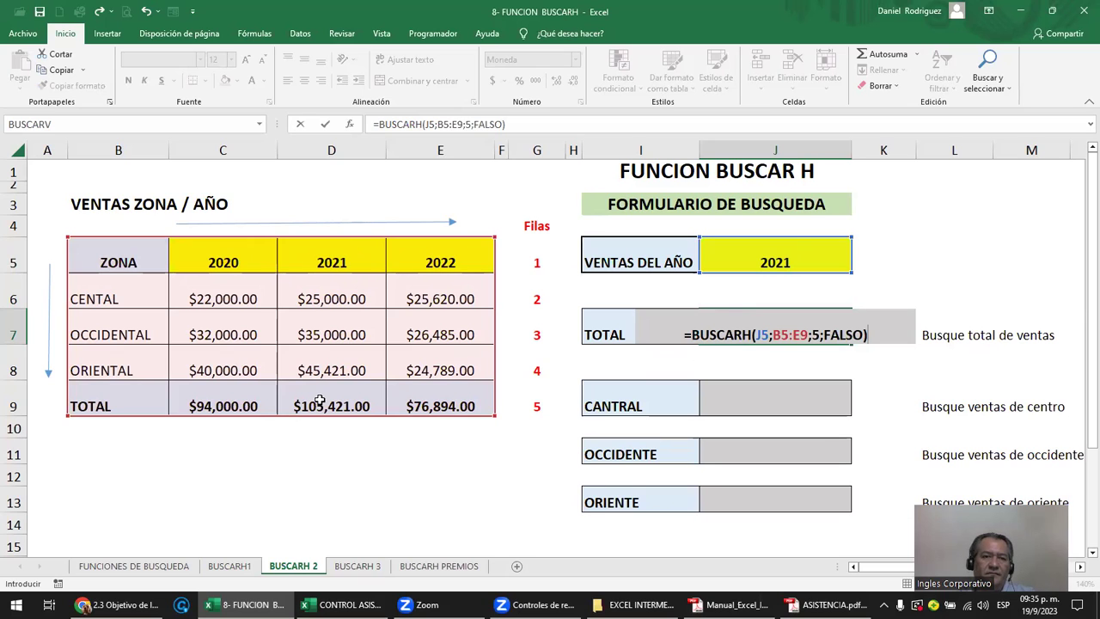
- Commit the TOTAL formula, then set the year to 2022 and compare with E9's total
key("Return")
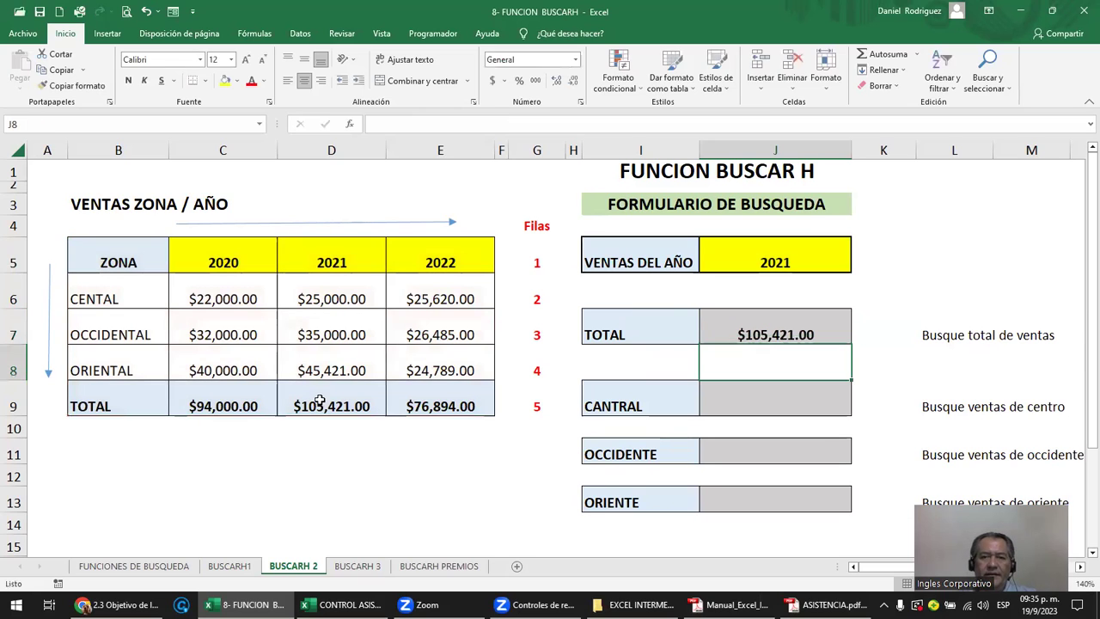
left_click(319, 400)
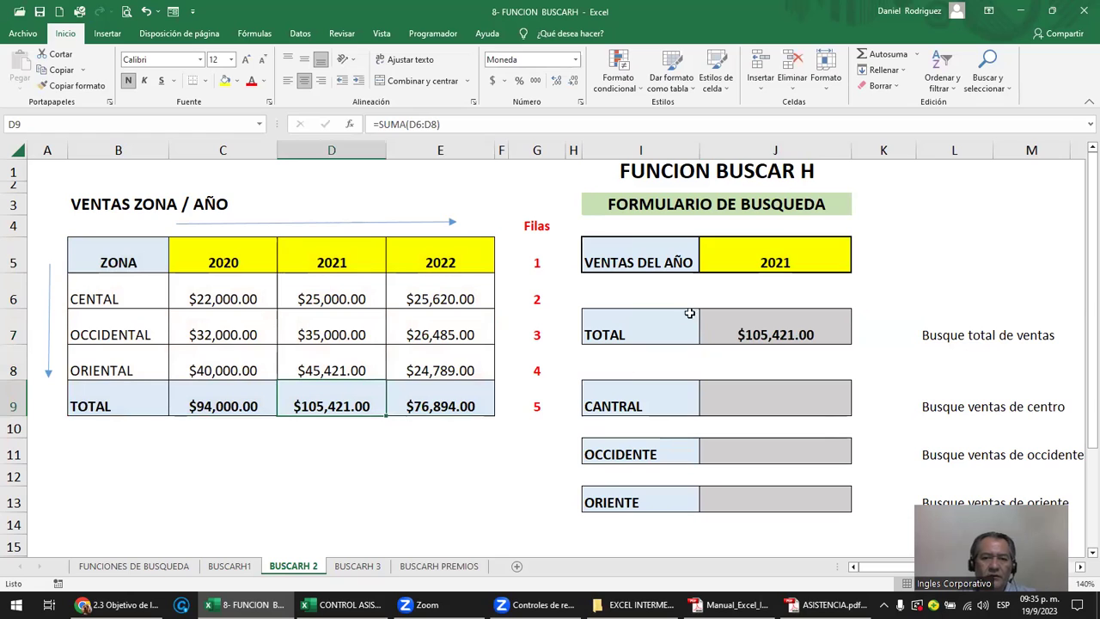
left_click(760, 263)
left_click(856, 266)
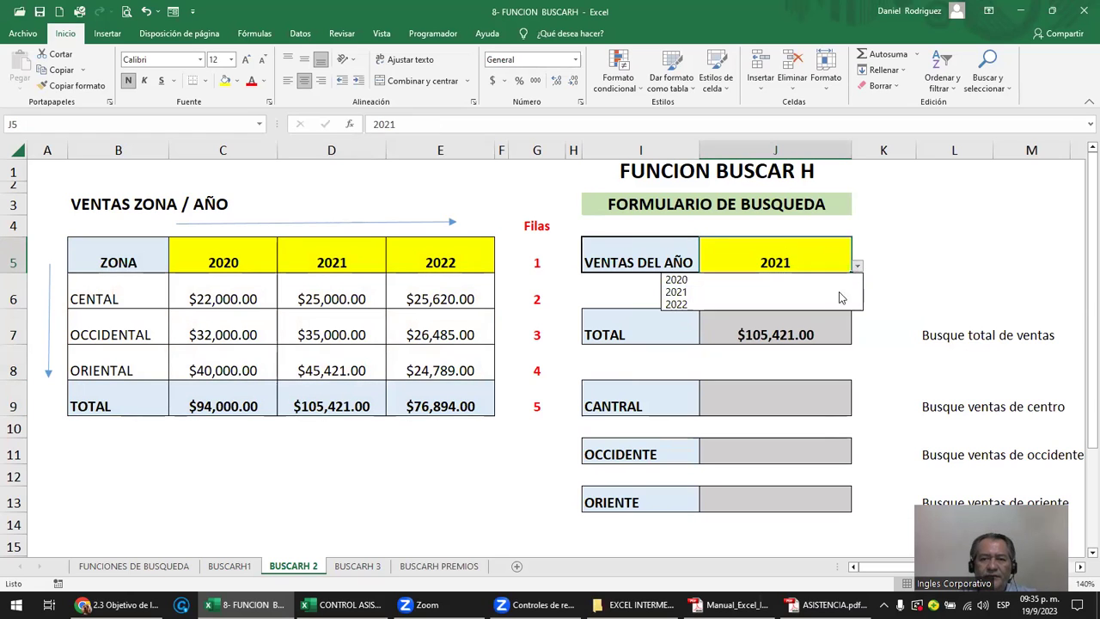
left_click(710, 305)
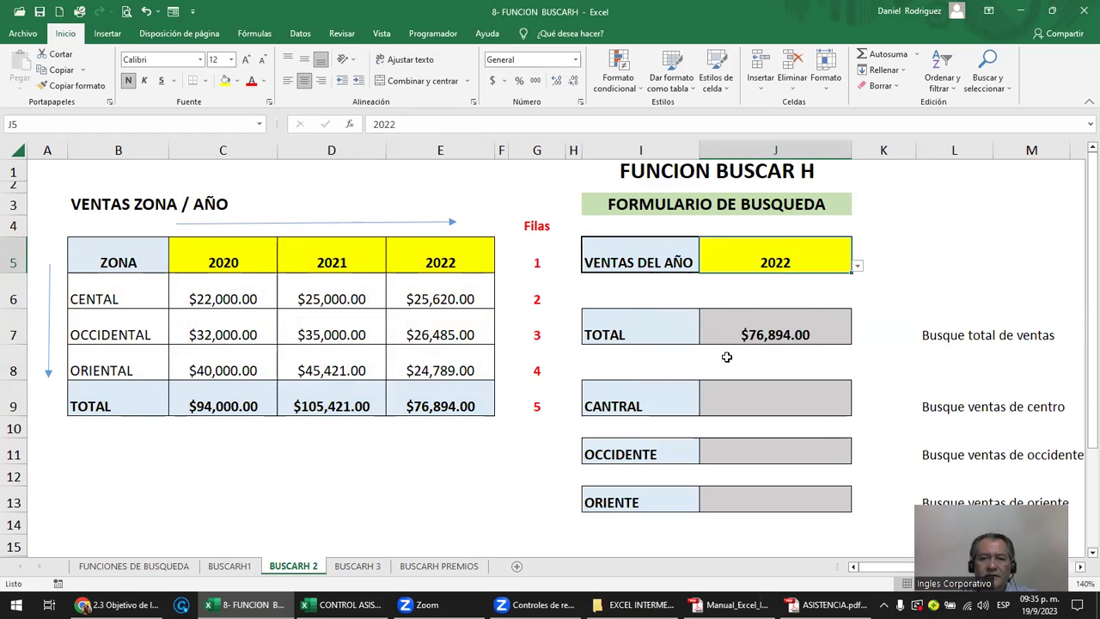
left_click(452, 400)
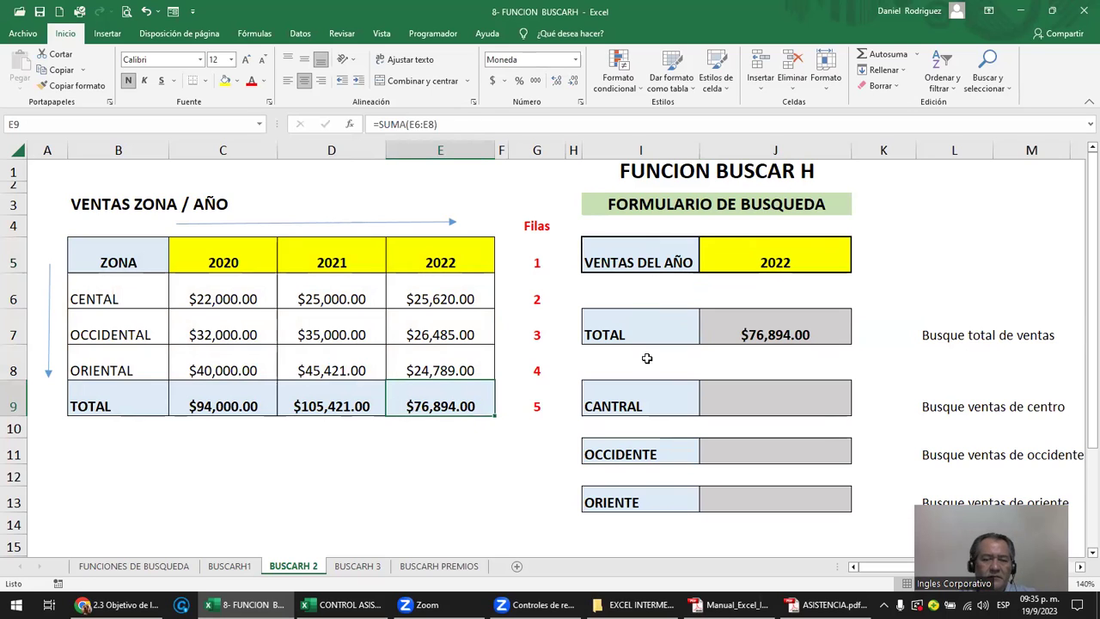
- Switch the year to 2020 and reopen the TOTAL formula in J7
left_click(816, 259)
left_click(856, 267)
left_click(713, 280)
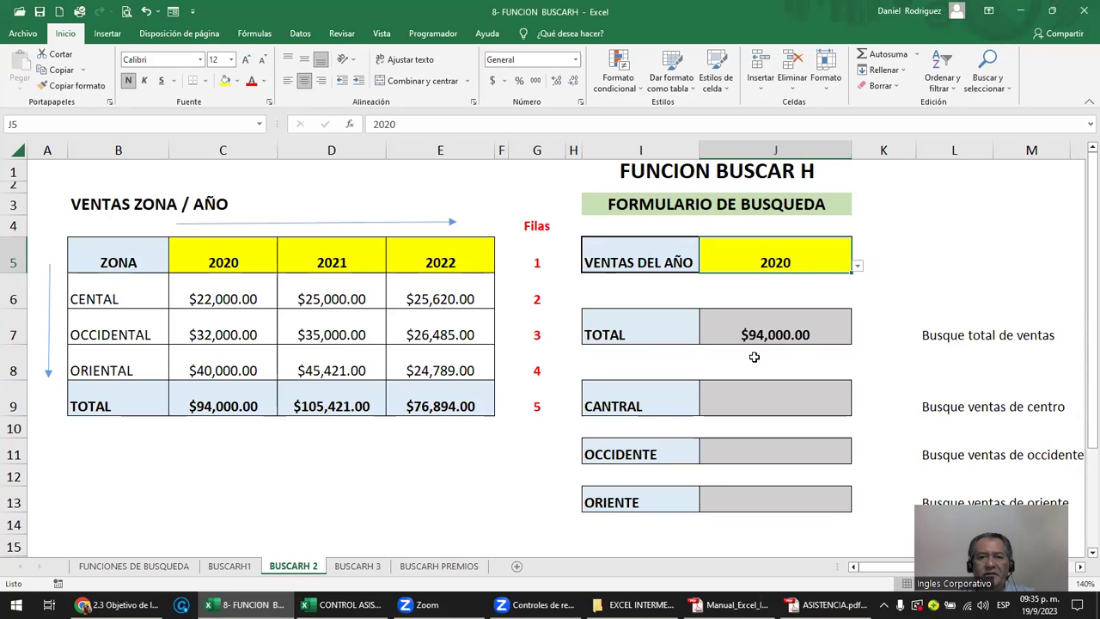
left_click(811, 409)
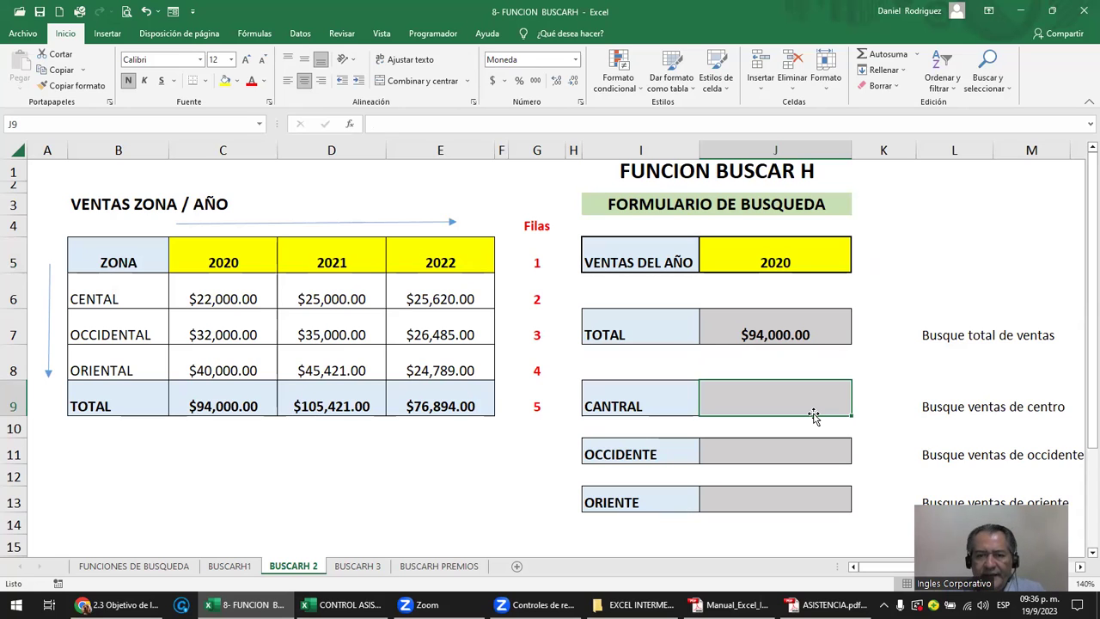
double_click(759, 332)
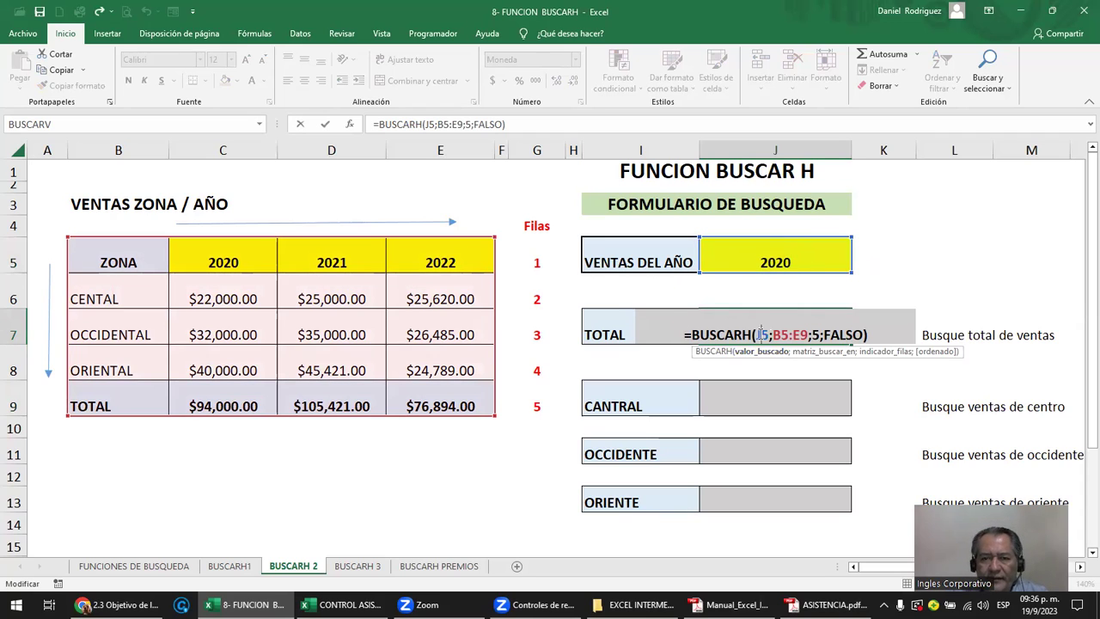
- Make the lookup value and table range absolute as $J$5 and $B$5:$E$9 using F4
key("F4")
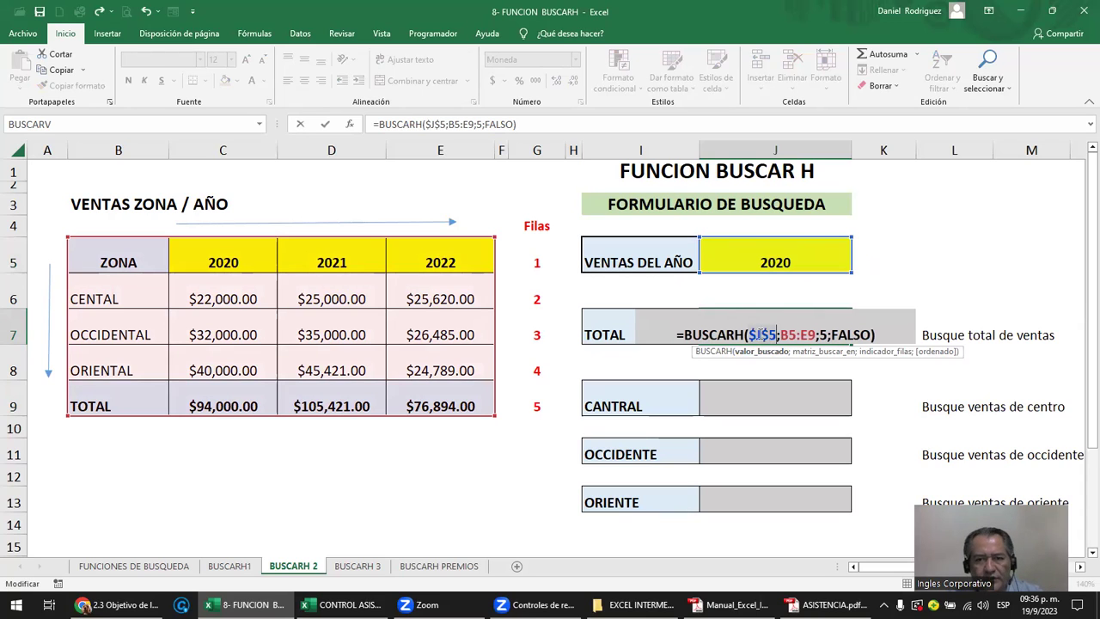
left_click(808, 335)
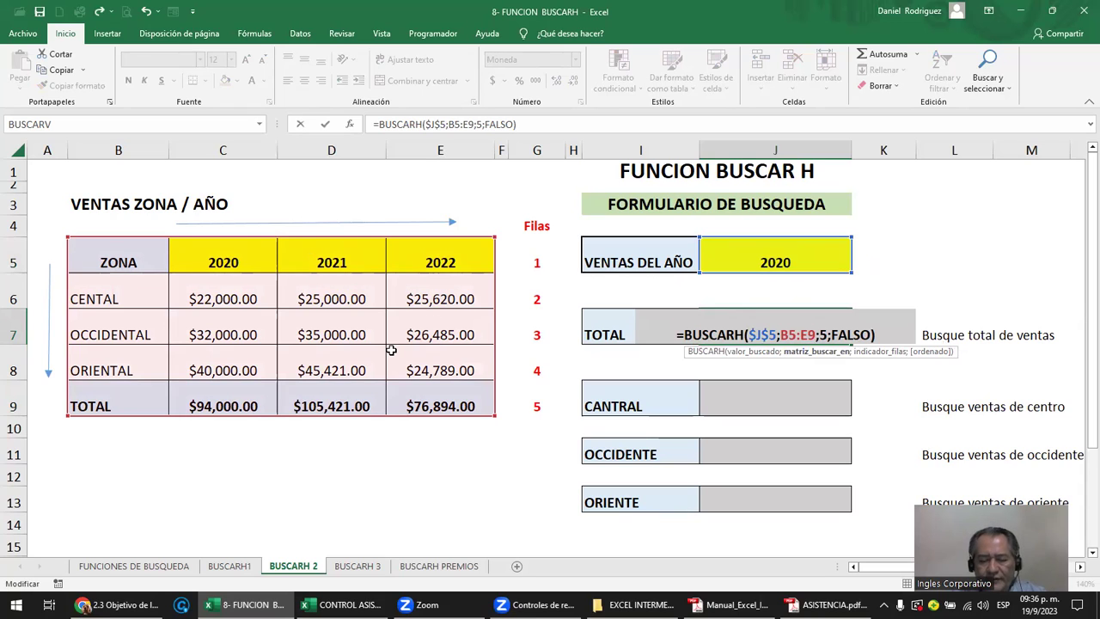
key("F4")
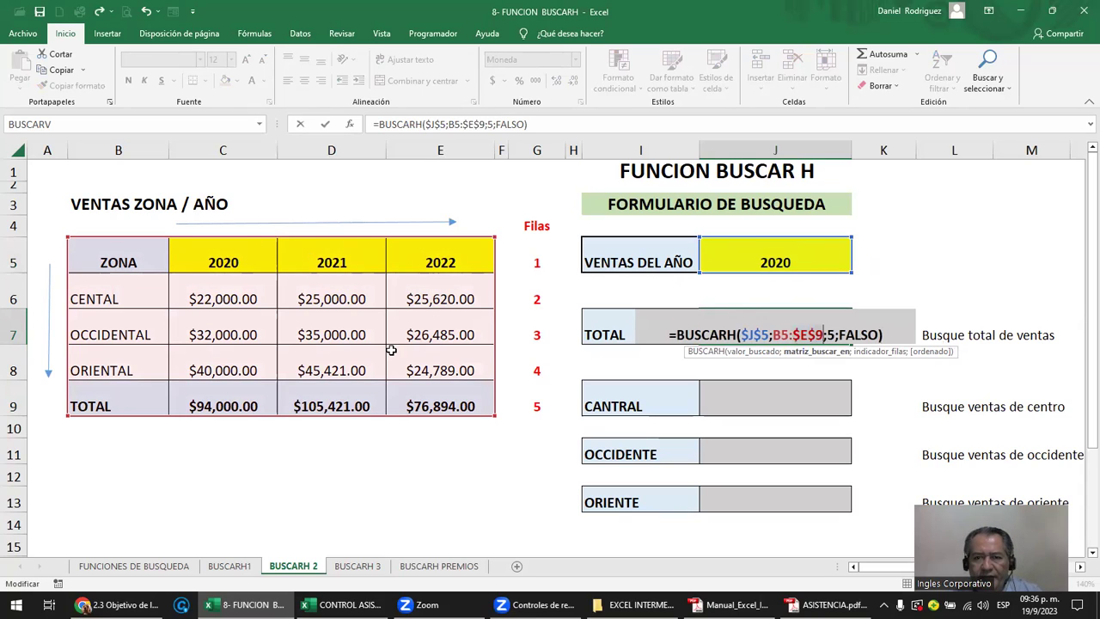
left_click(787, 337)
key("F4")
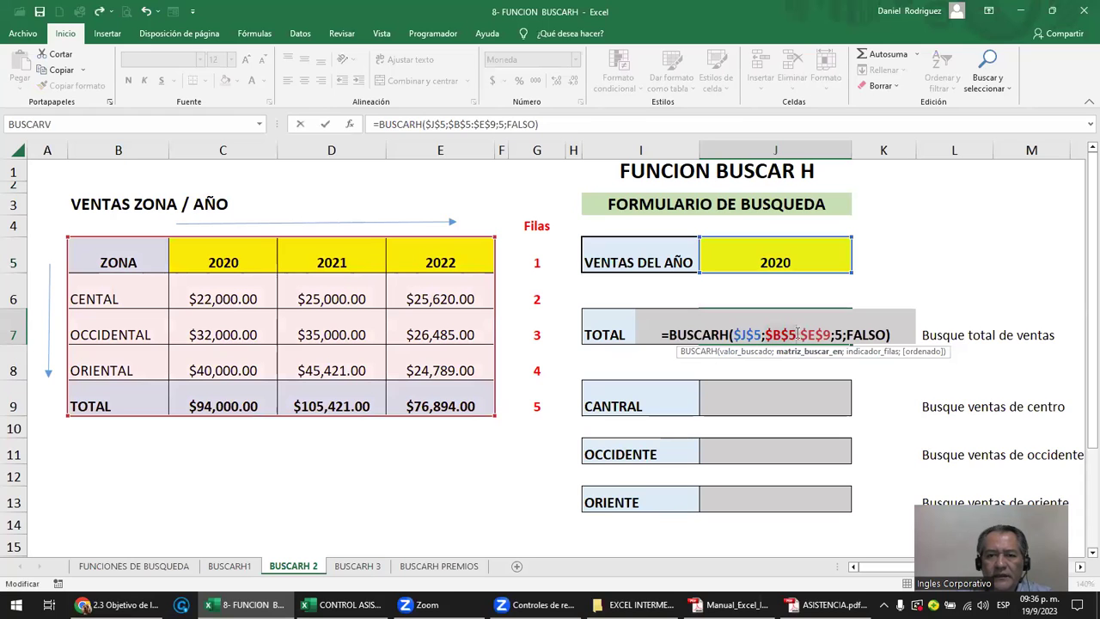
- Commit the absolute-reference TOTAL formula and point out the CANTRAL, OCCIDENTE and ORIENTE labels
key("Return")
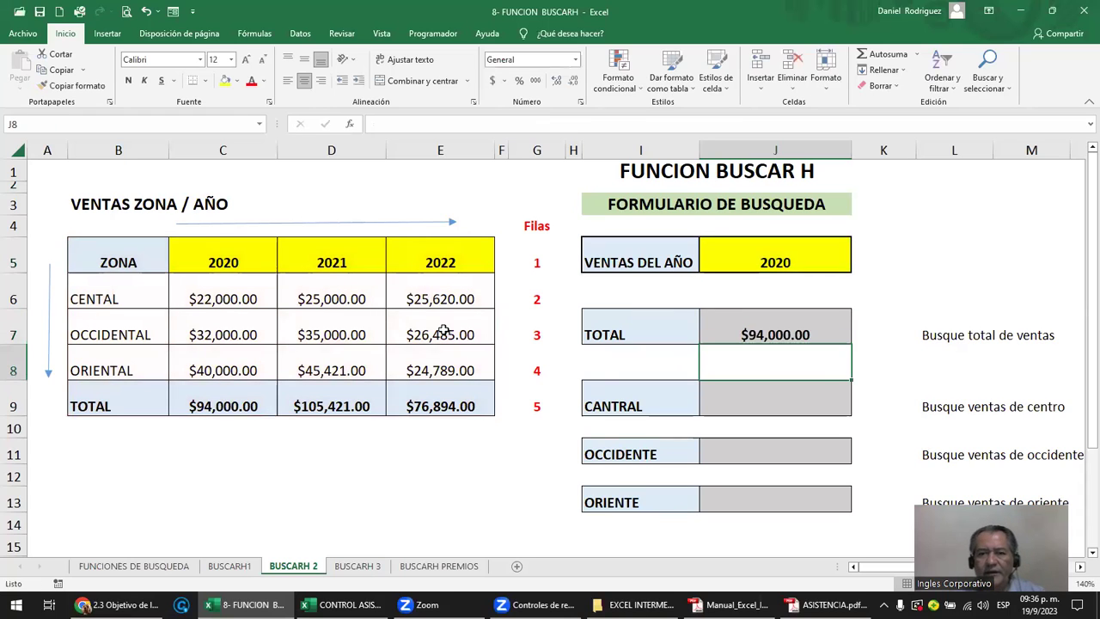
left_click_drag(534, 262, 538, 398)
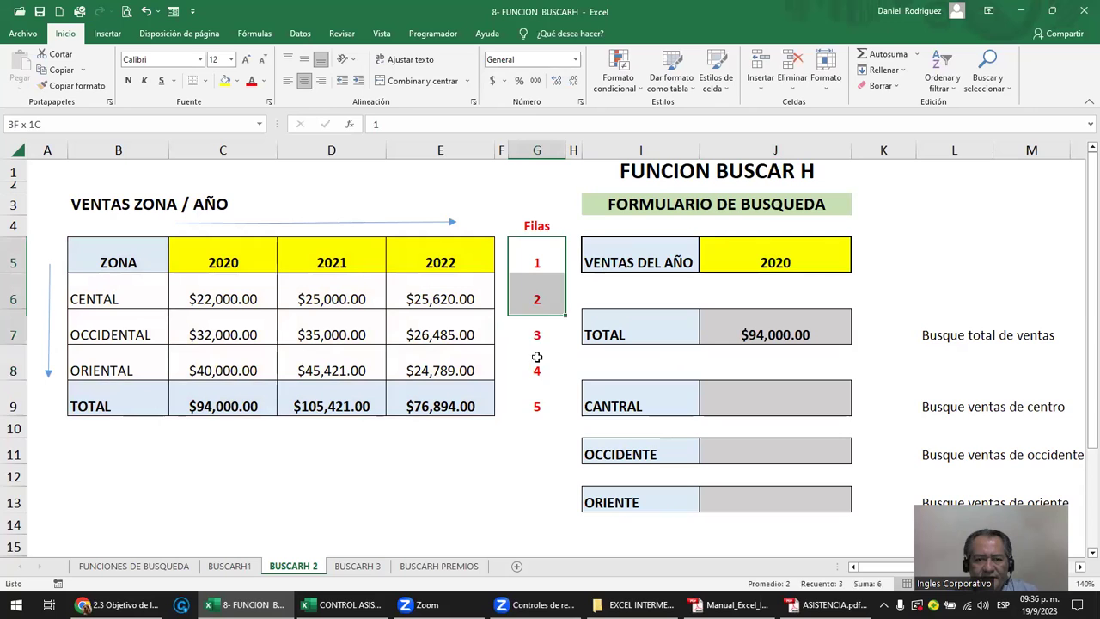
left_click(624, 395)
left_click(637, 447)
left_click(638, 498)
- Copy J7's BUSCARH formula into the CANTRAL, OCCIDENTE and ORIENTE result cells
left_click(759, 333)
key("ctrl+c")
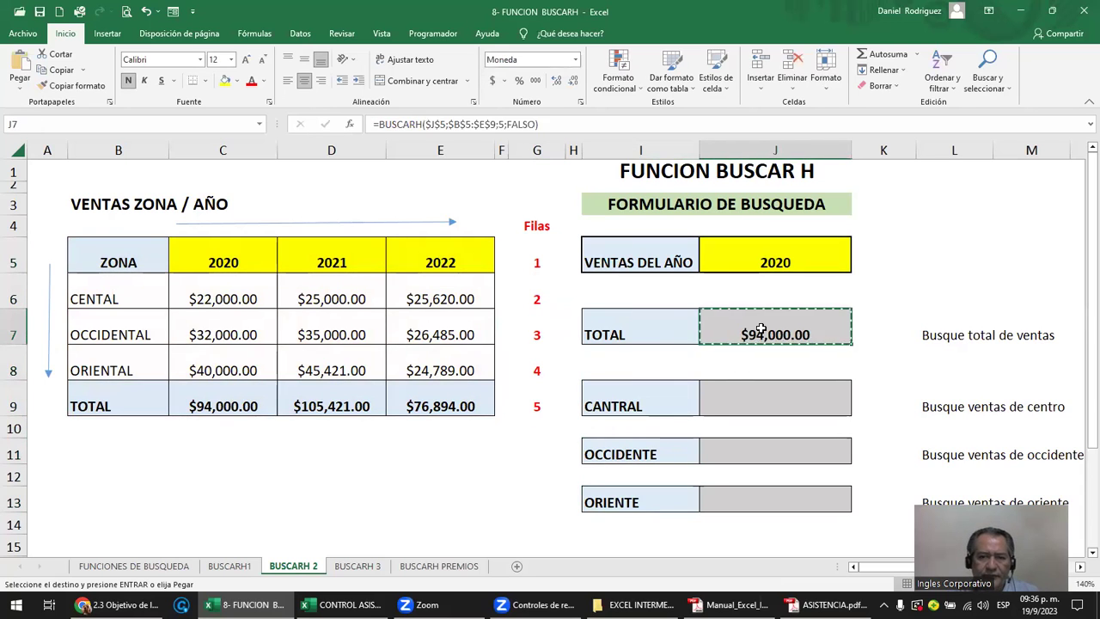
key("Down")
key("Down")
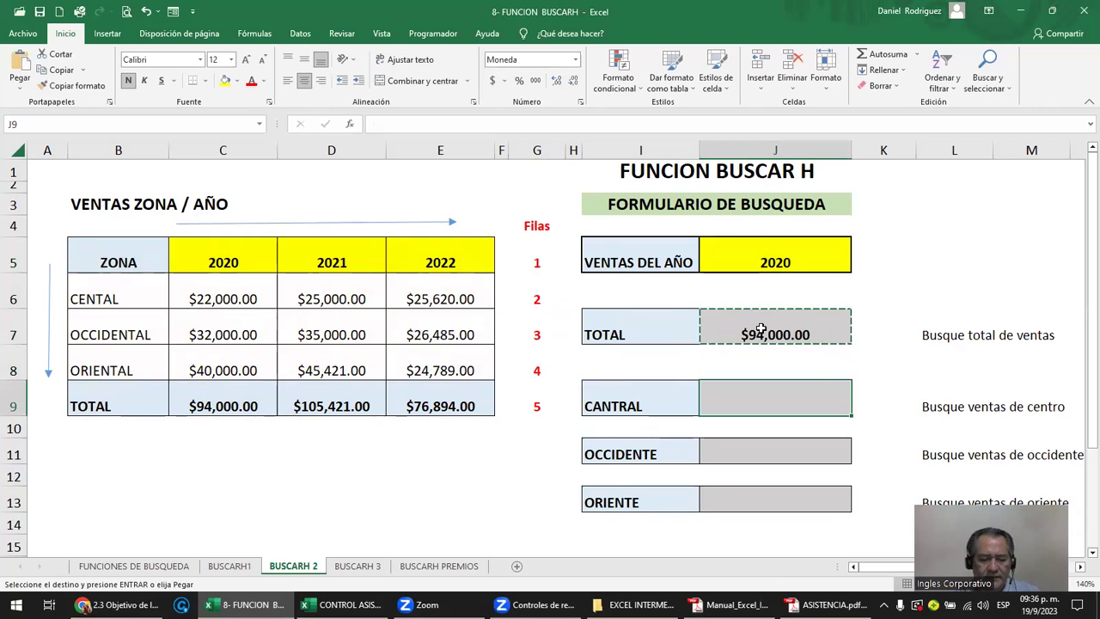
left_click(18, 72)
key("Down")
key("Down")
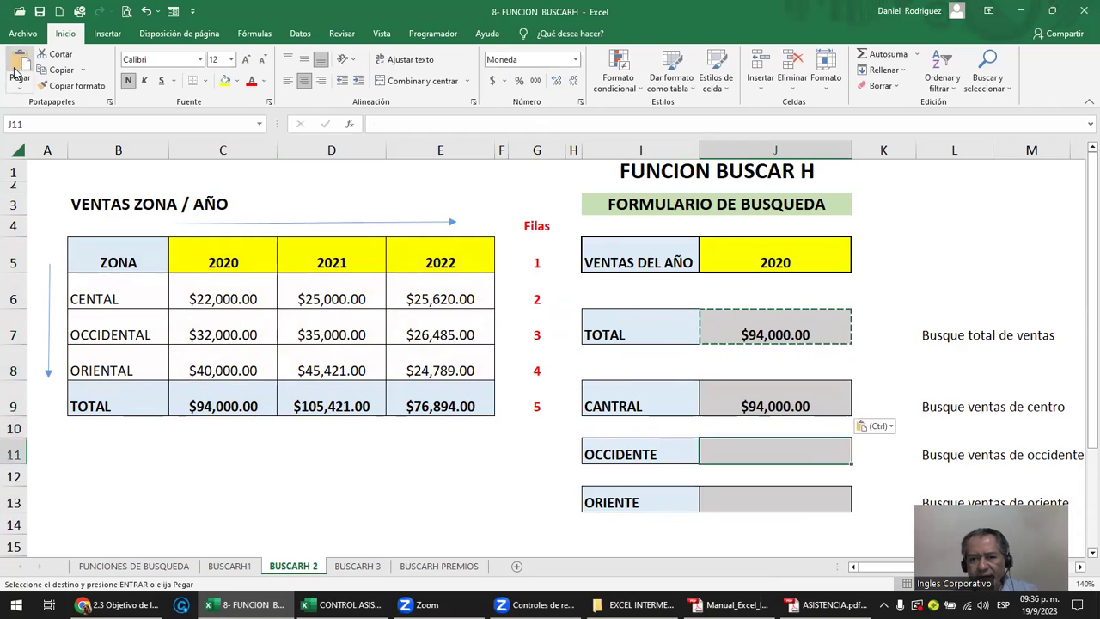
left_click(17, 72)
key("Down")
key("Down")
left_click(17, 72)
key("Escape")
left_click(764, 389)
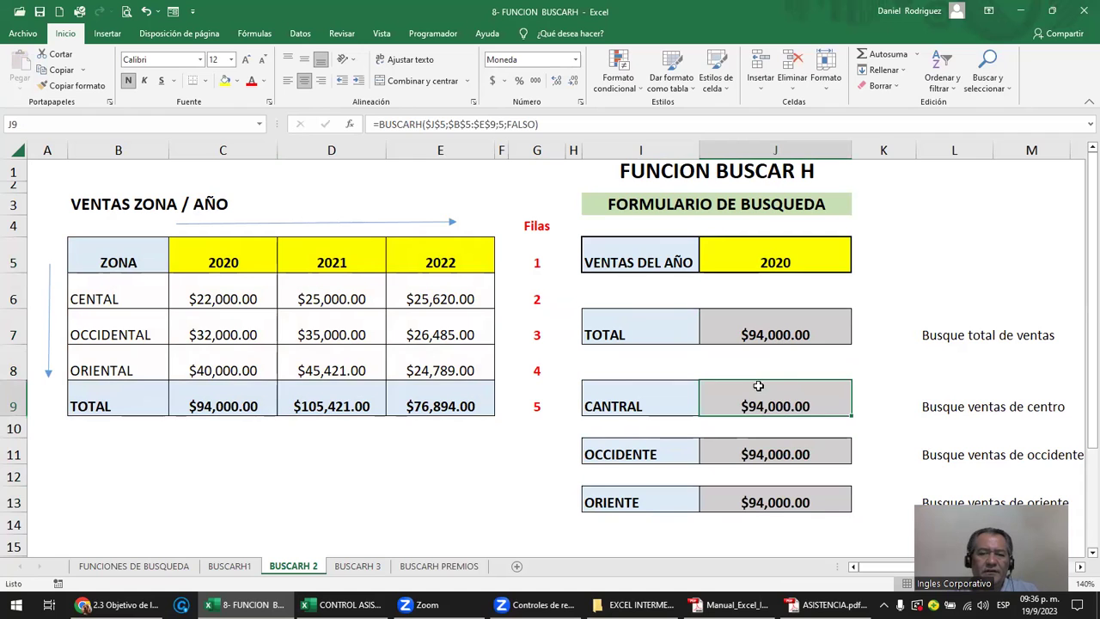
- Widen column I so the form's zone labels fit
double_click(751, 407)
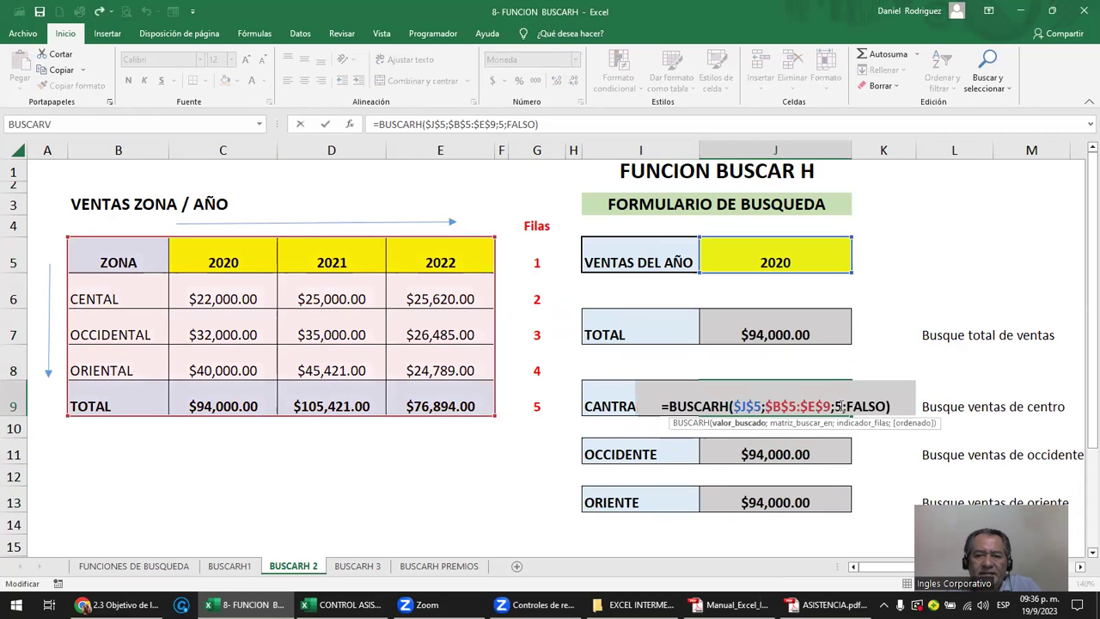
key("Escape")
left_click(661, 391)
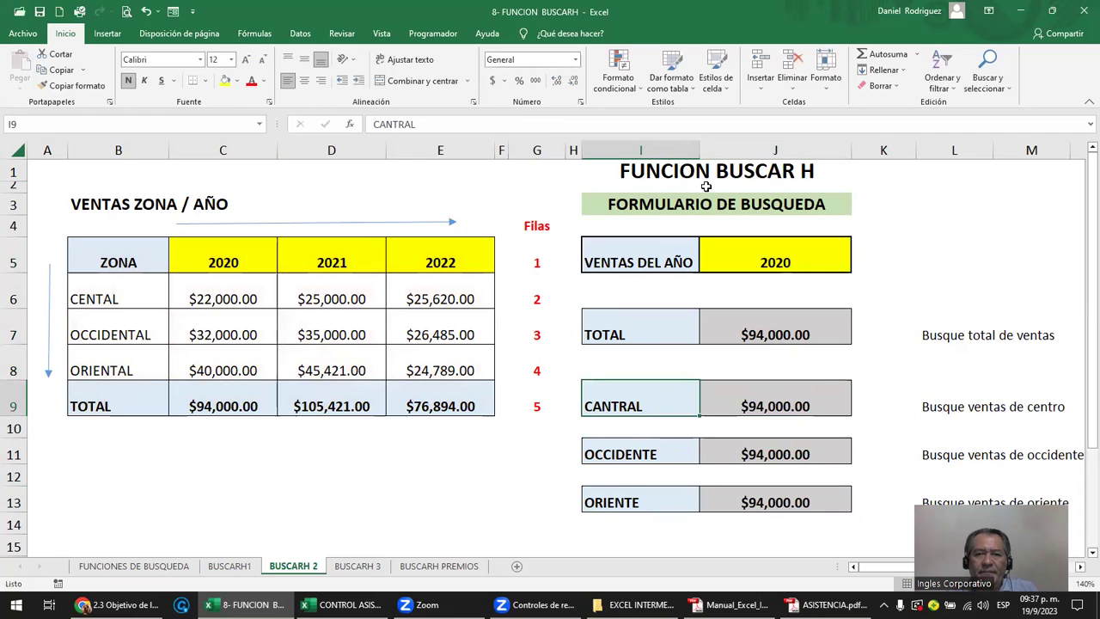
left_click_drag(701, 153, 729, 153)
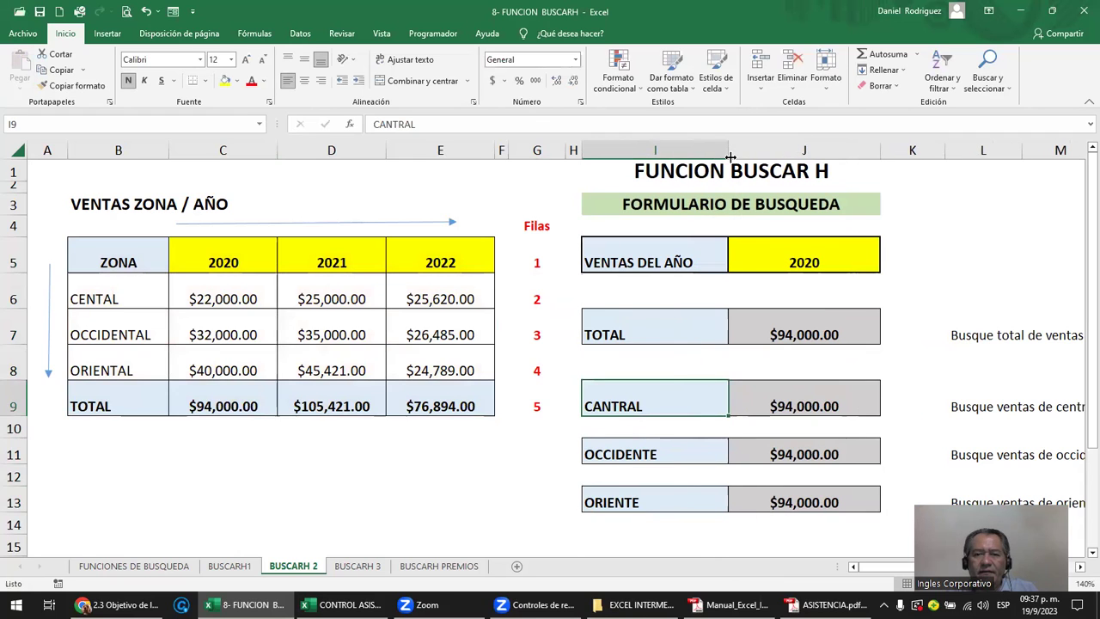
- Correct the table's zone name in B6 to CENTRAL
double_click(832, 402)
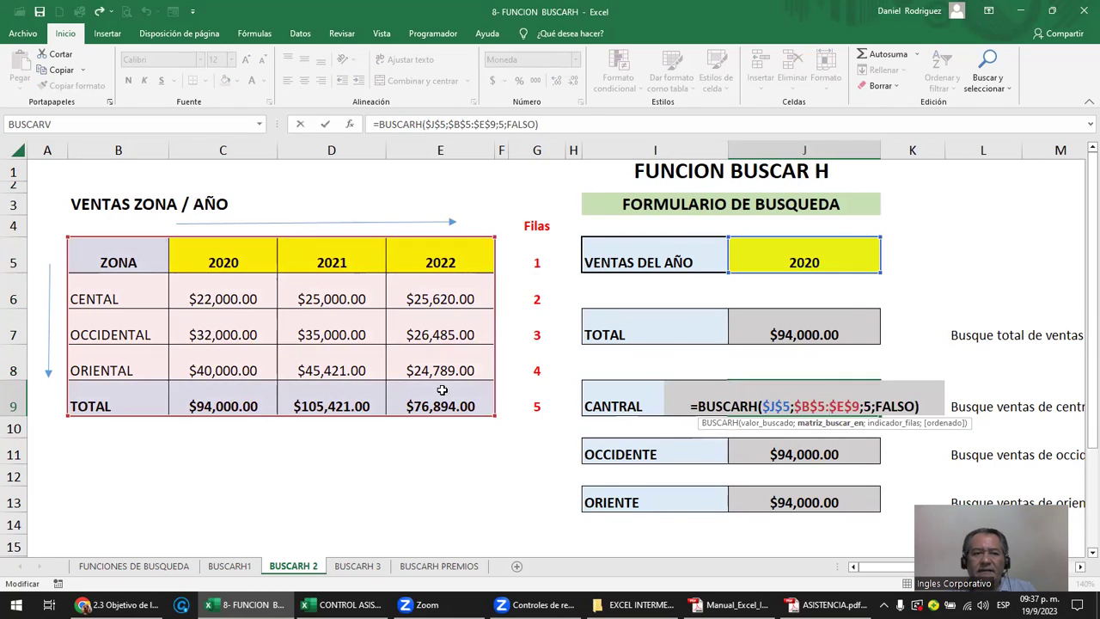
key("Escape")
left_click(106, 300)
type("R")
key("Return")
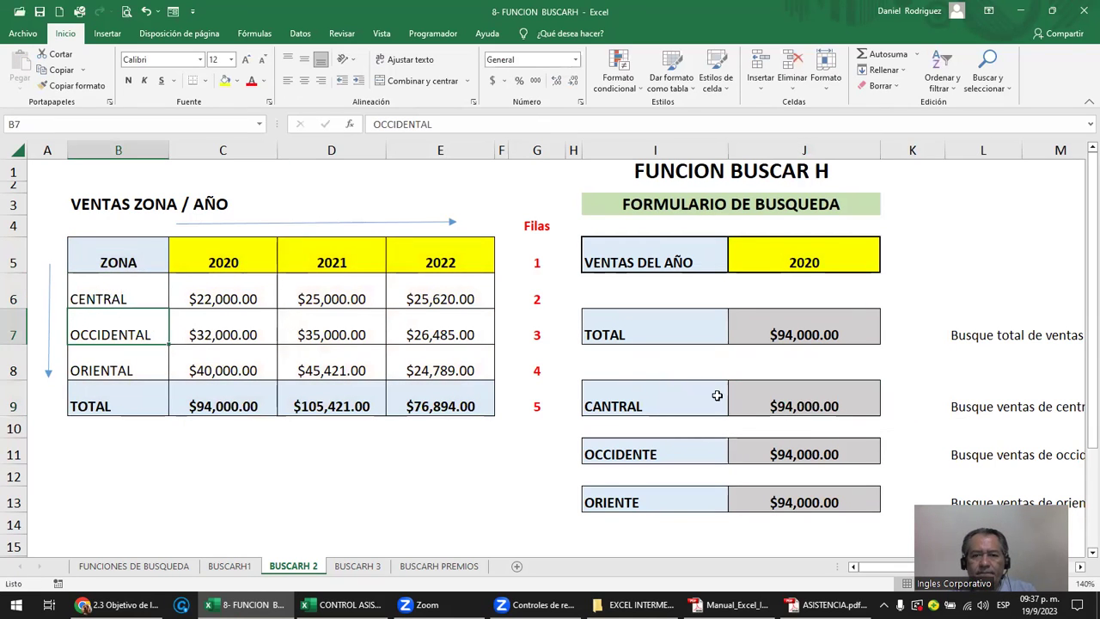
- Fix the form's misspelled CANTRAL label in I9 to read CENTRAL
left_click(750, 410)
left_click(654, 398)
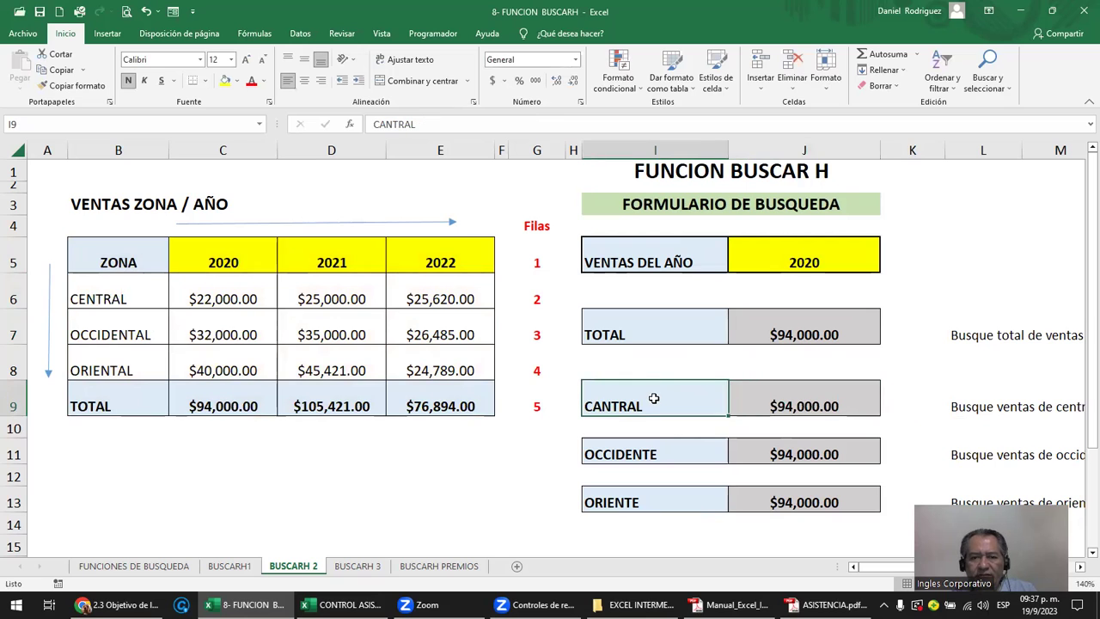
double_click(612, 407)
key("BackSpace")
type("E")
key("Return")
- Change the form's ORIENTE label in I13 to ORIENTAL
left_click(656, 450)
left_click(657, 502)
double_click(661, 502)
key("BackSpace")
type("AL")
key("Return")
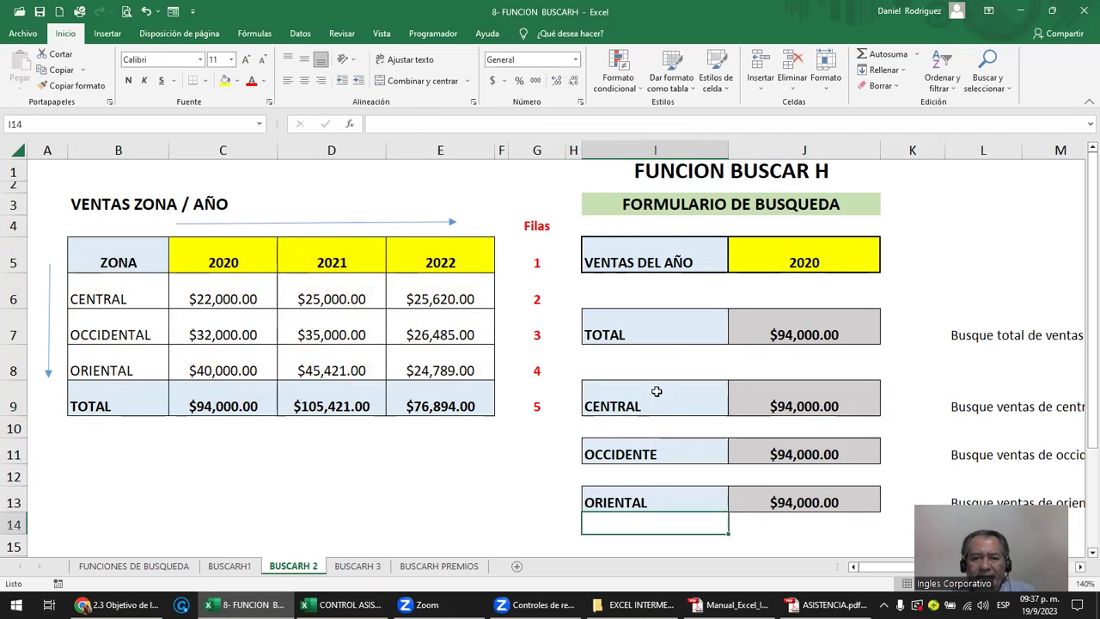
- Review the corrected zone labels in the form and table alongside the CENTRAL result formula
left_click_drag(656, 391, 660, 498)
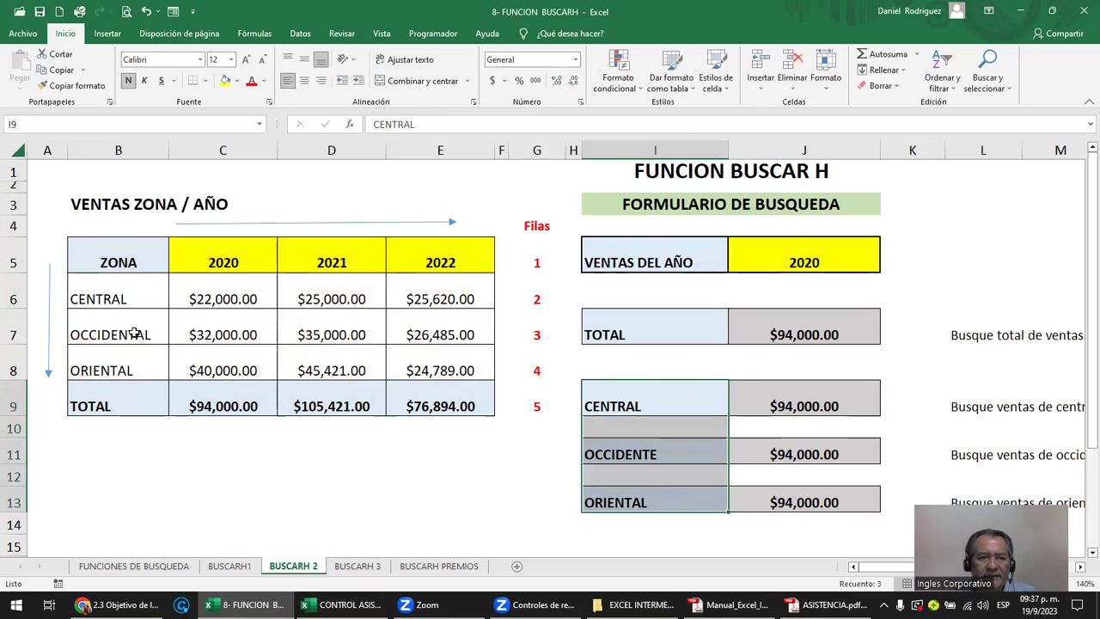
left_click_drag(115, 297, 125, 366)
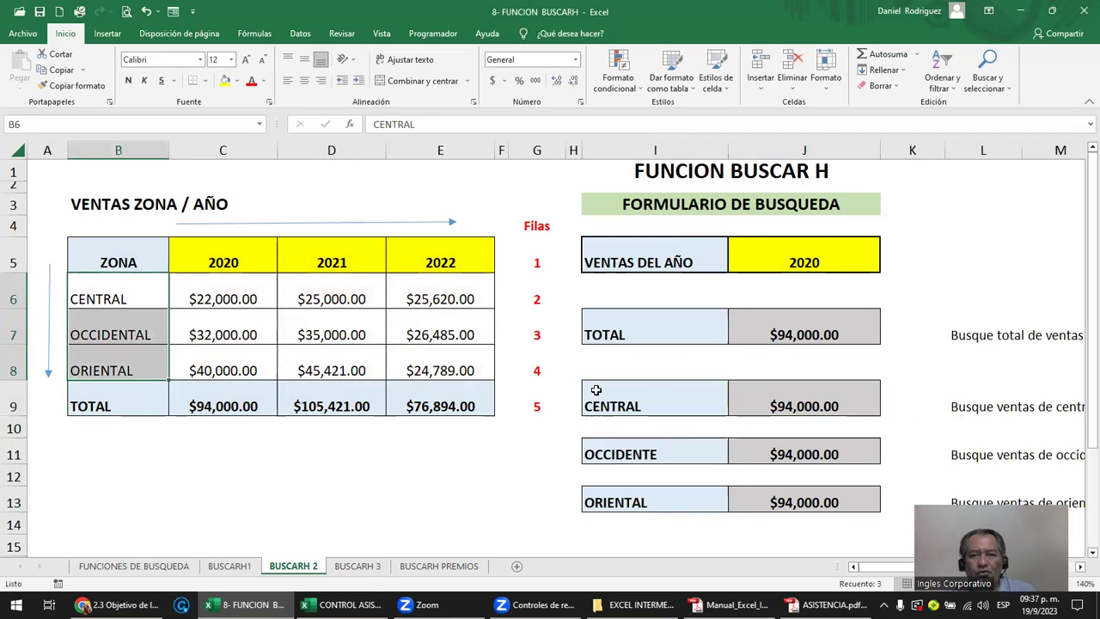
left_click(638, 451)
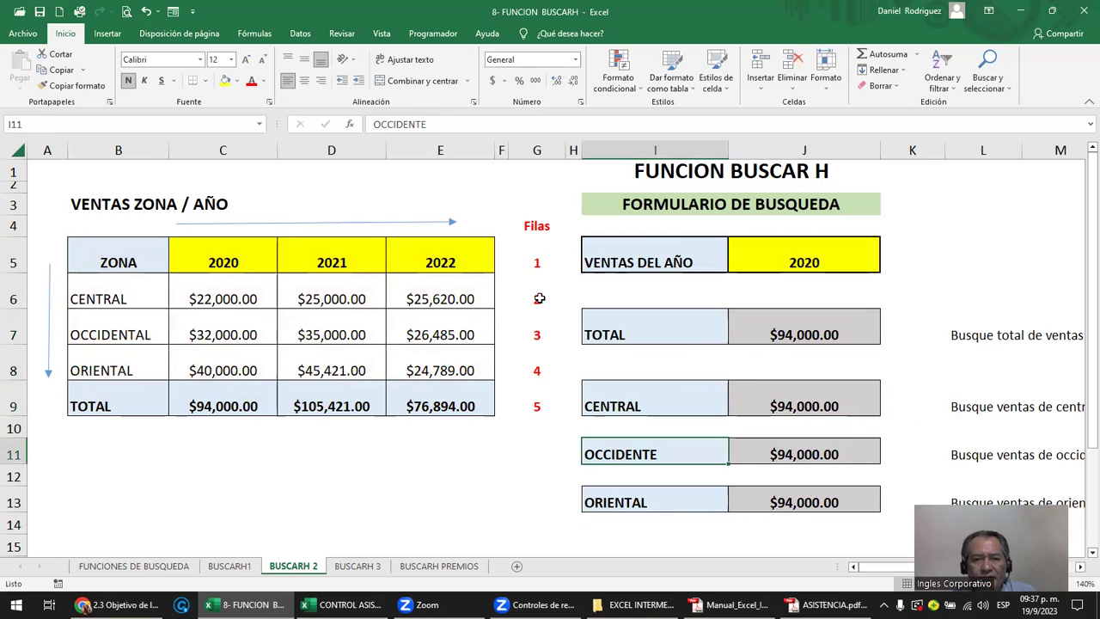
left_click_drag(537, 263, 550, 407)
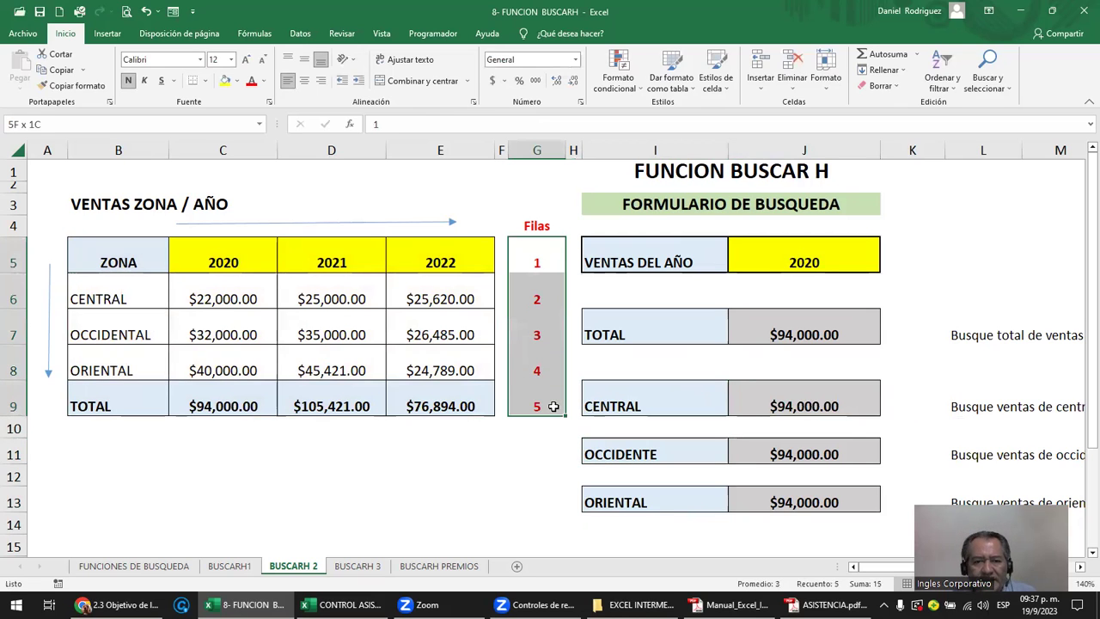
left_click(816, 396)
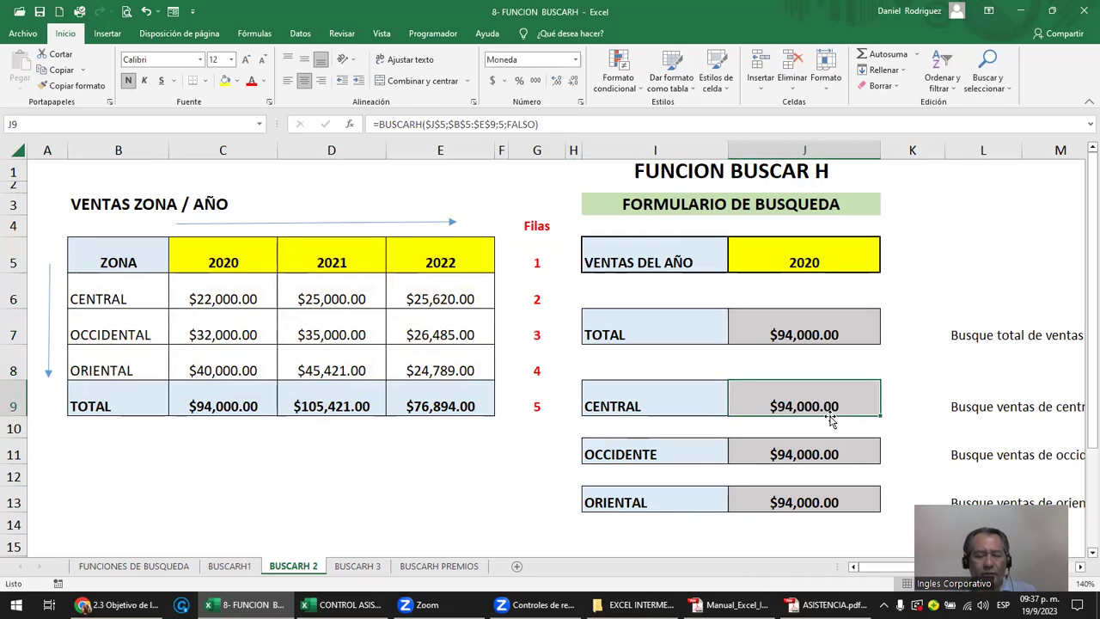
double_click(625, 503)
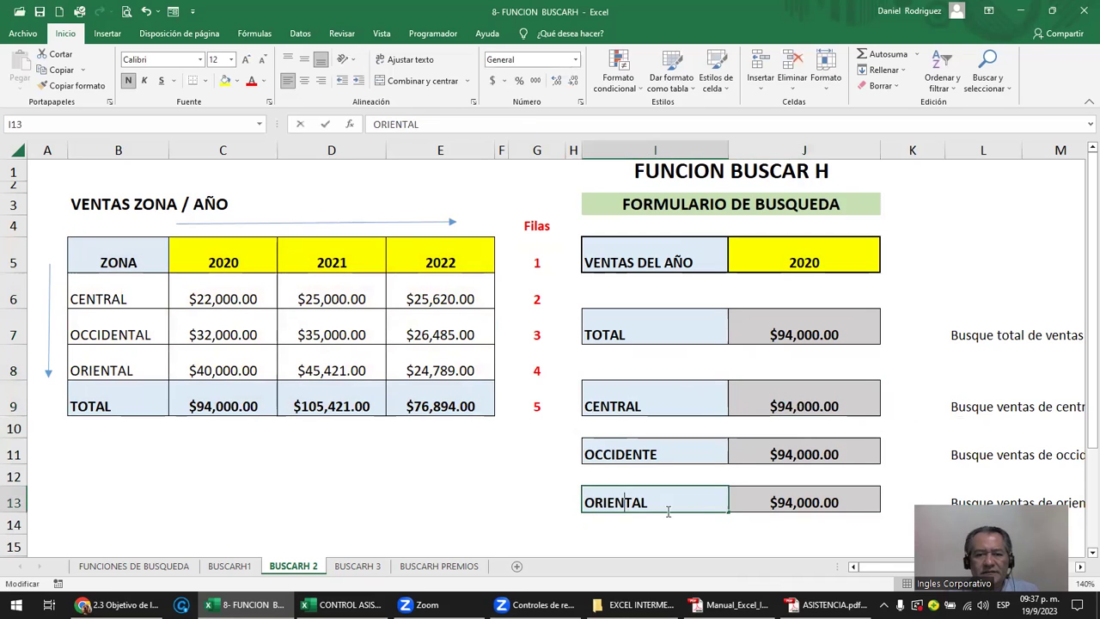
left_click(782, 400)
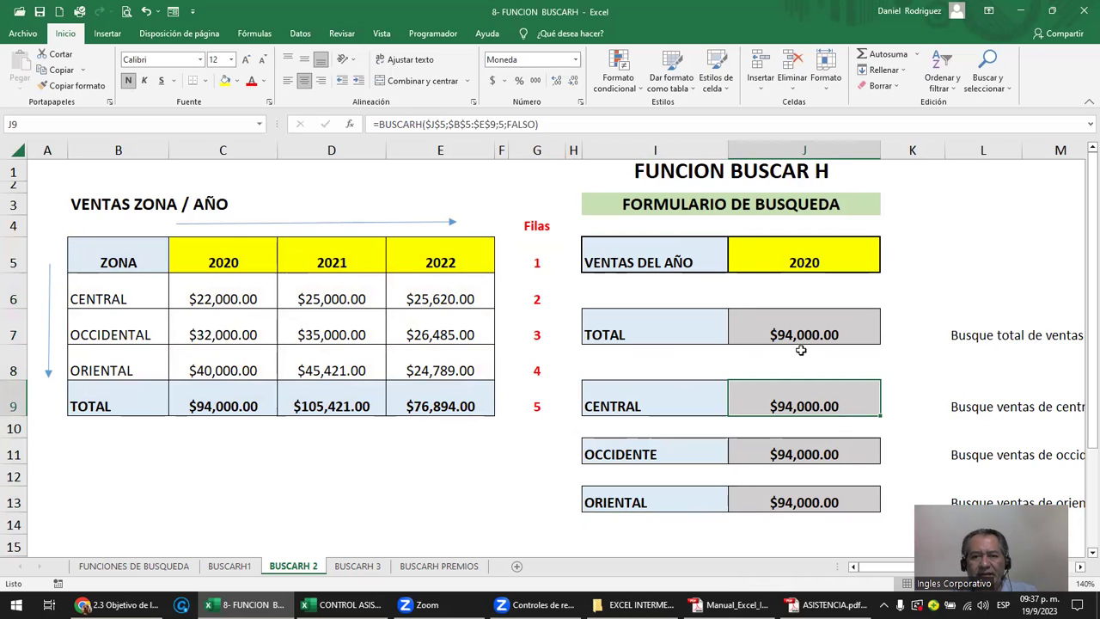
- Change the CENTRAL lookup's row index from 5 to 2 in J9
double_click(794, 397)
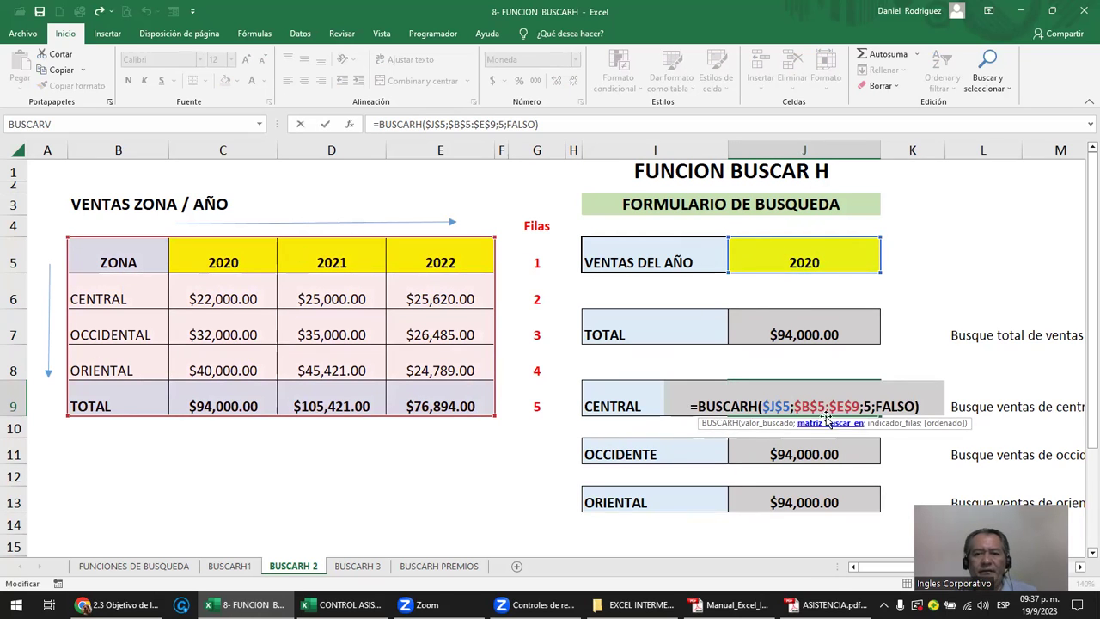
left_click(868, 406)
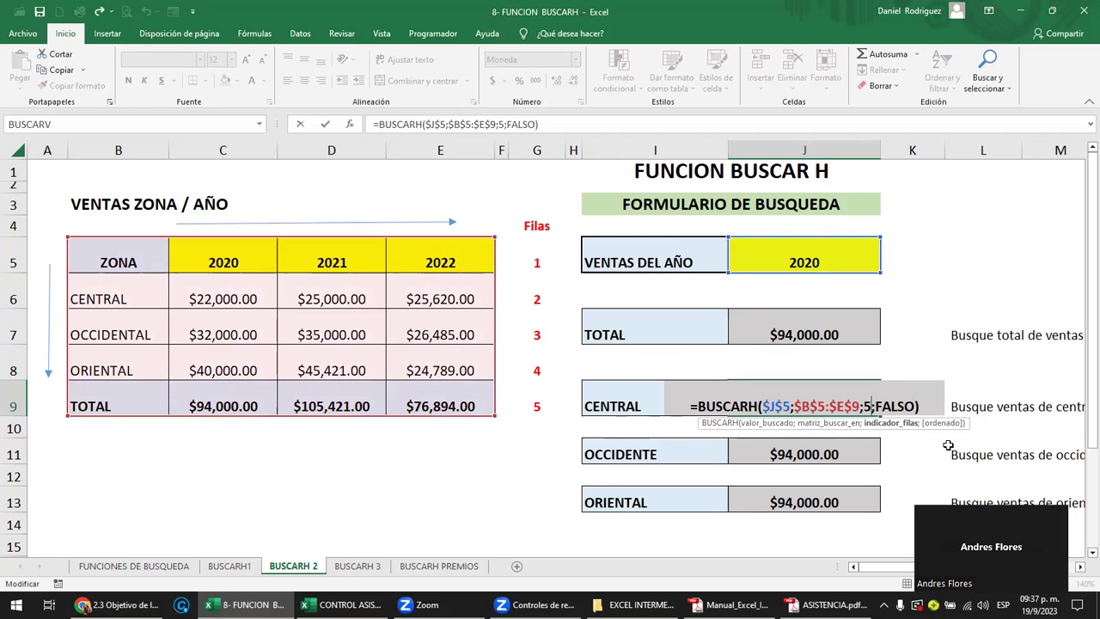
key("BackSpace")
type("2")
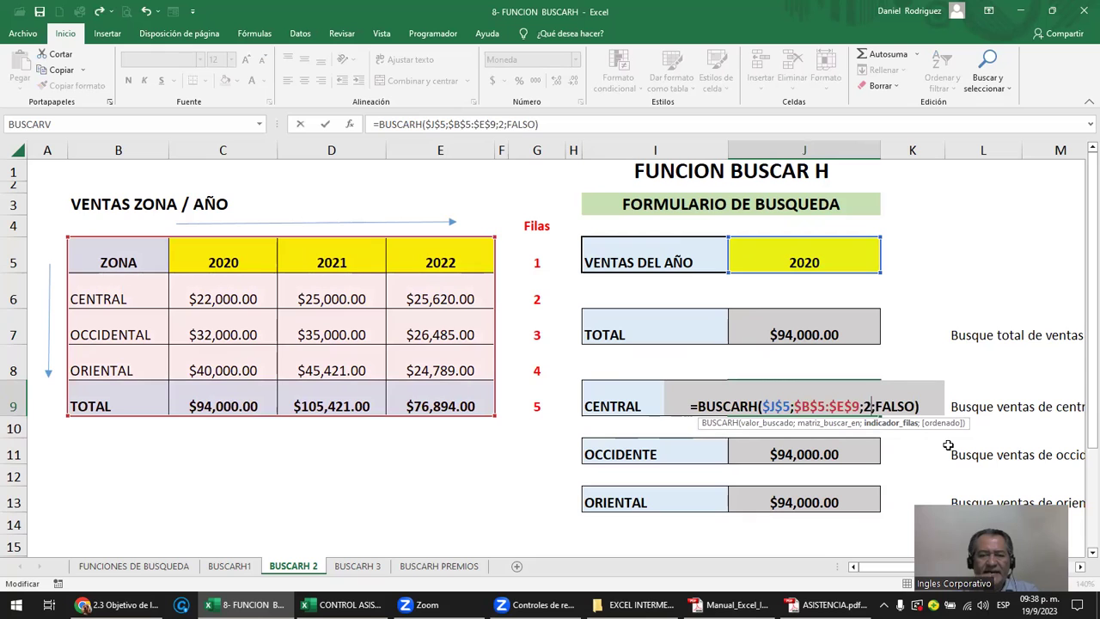
key("Return")
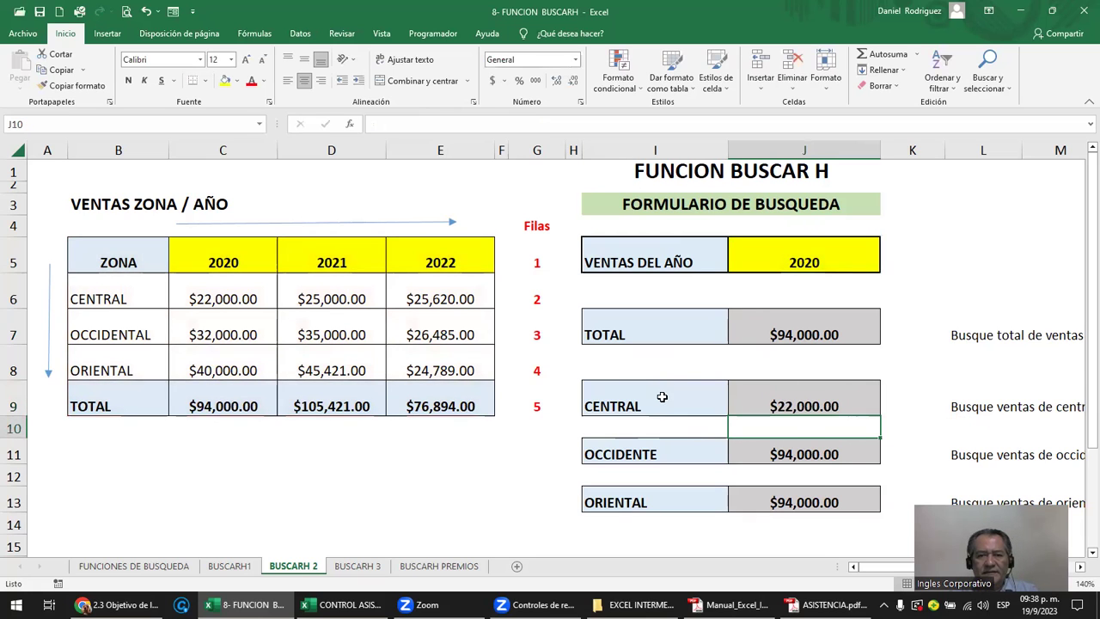
- Check the $22,000.00 result against the 2020 CENTRAL sales, then edit the OCCIDENTE formula in J11
left_click(787, 259)
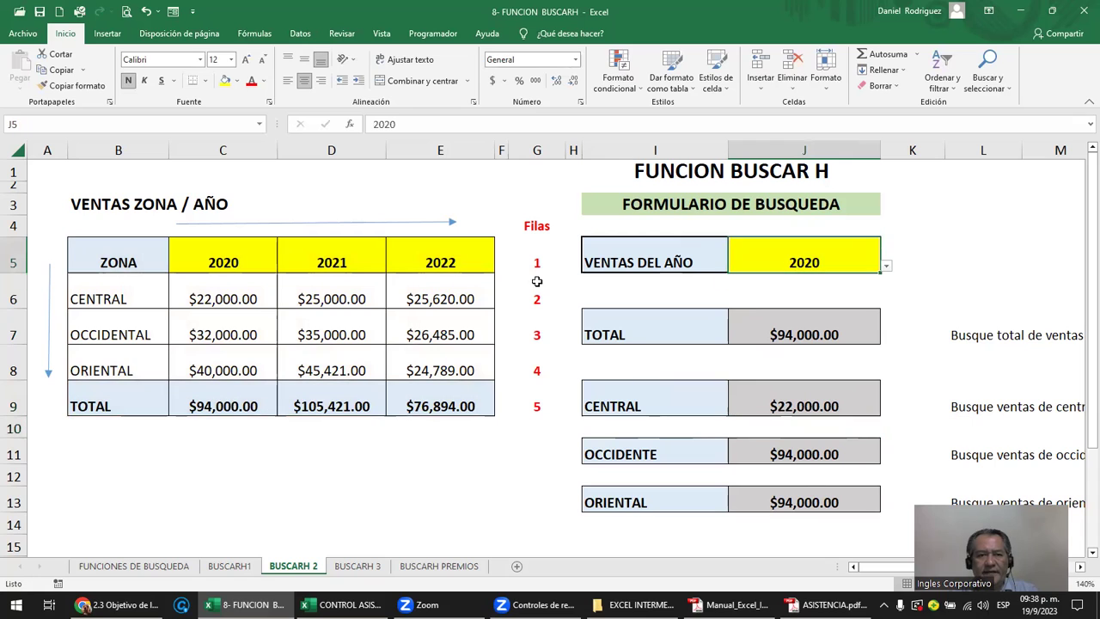
left_click(210, 298)
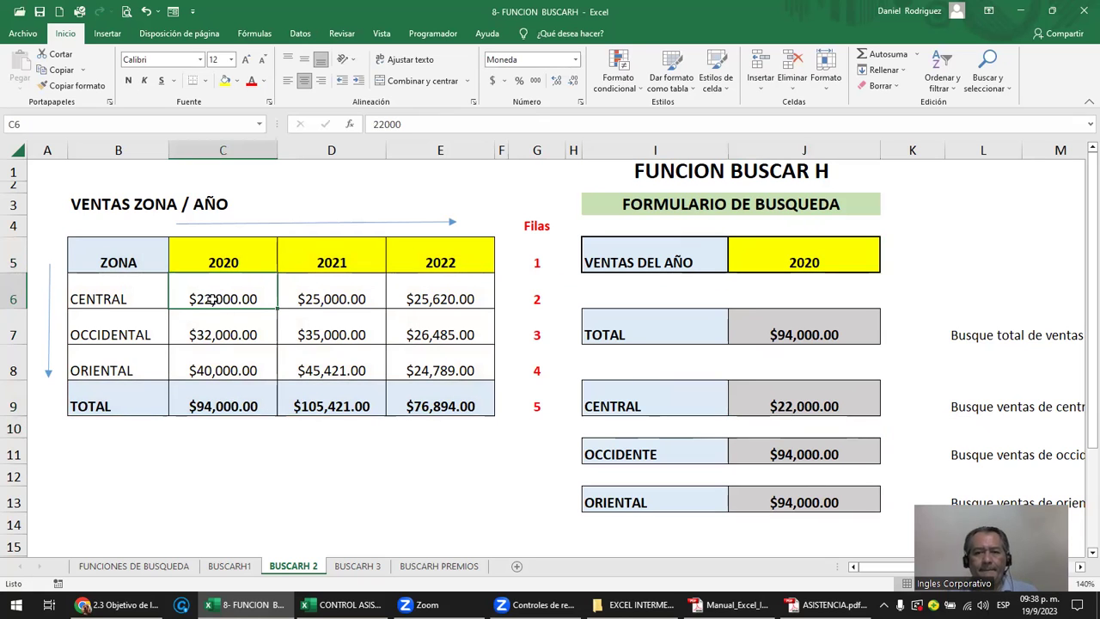
double_click(794, 453)
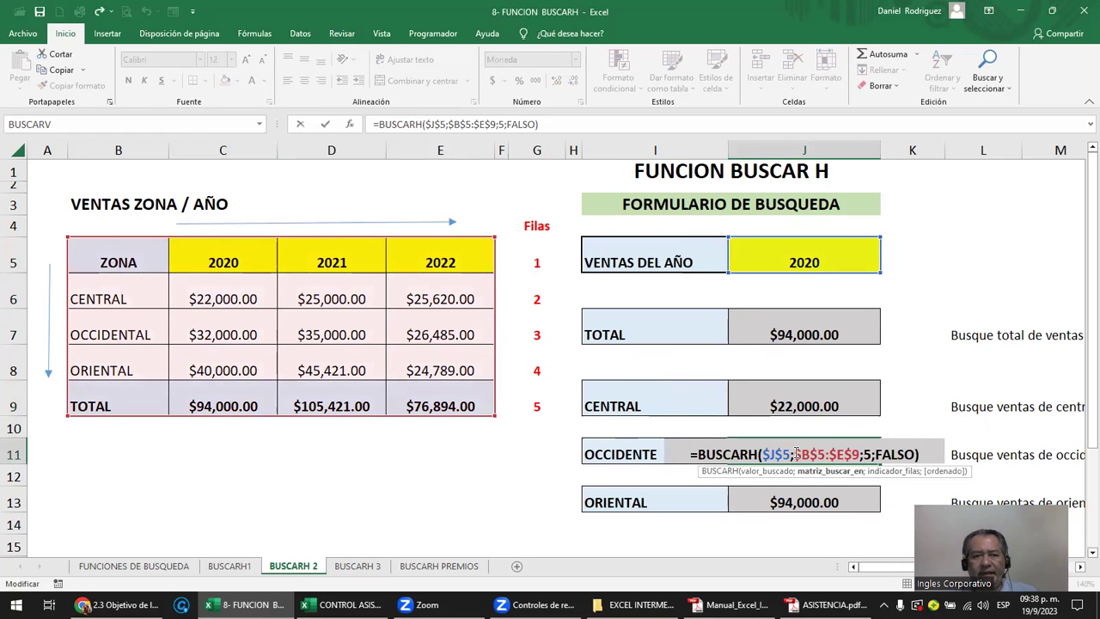
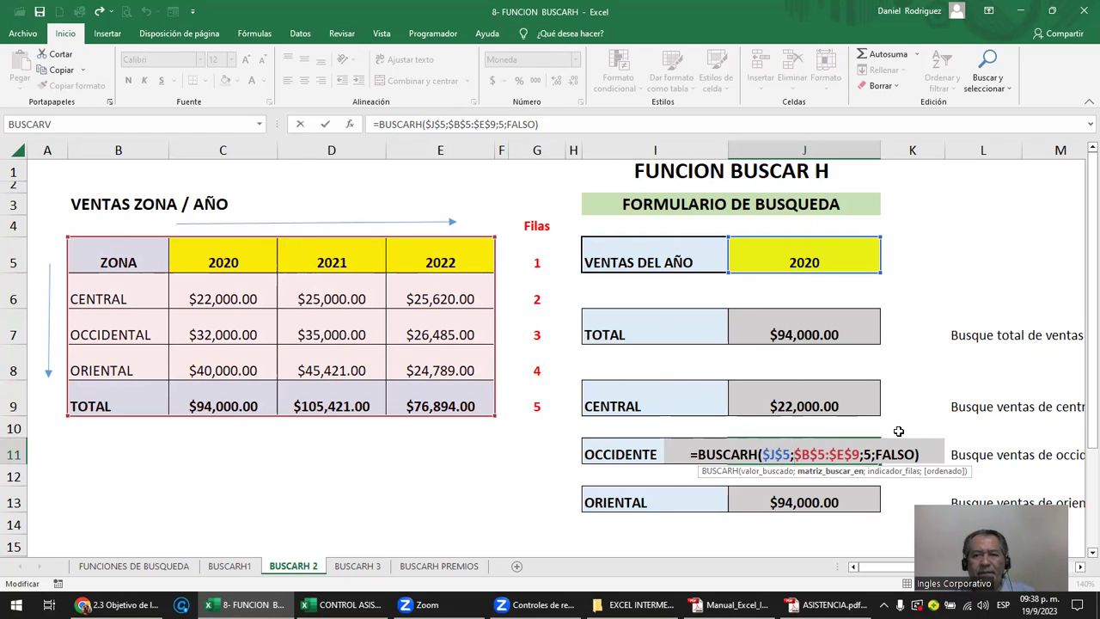
- Change the OCCIDENTE lookup's BUSCARH row index in J11 from 5 to 3
left_click(863, 453)
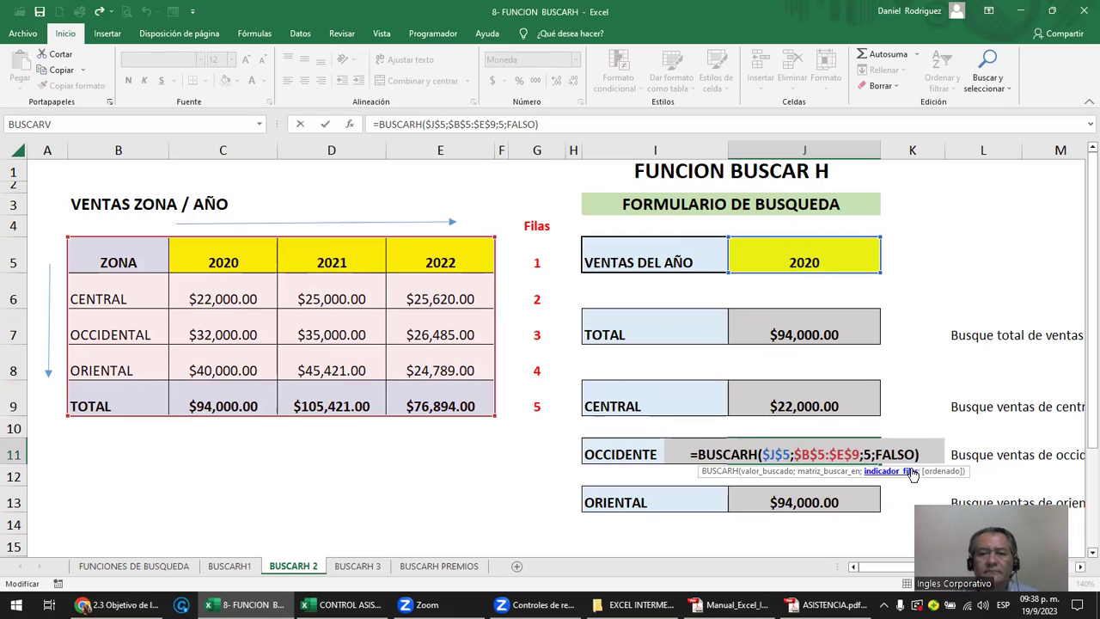
type("3")
key("Delete")
key("Return")
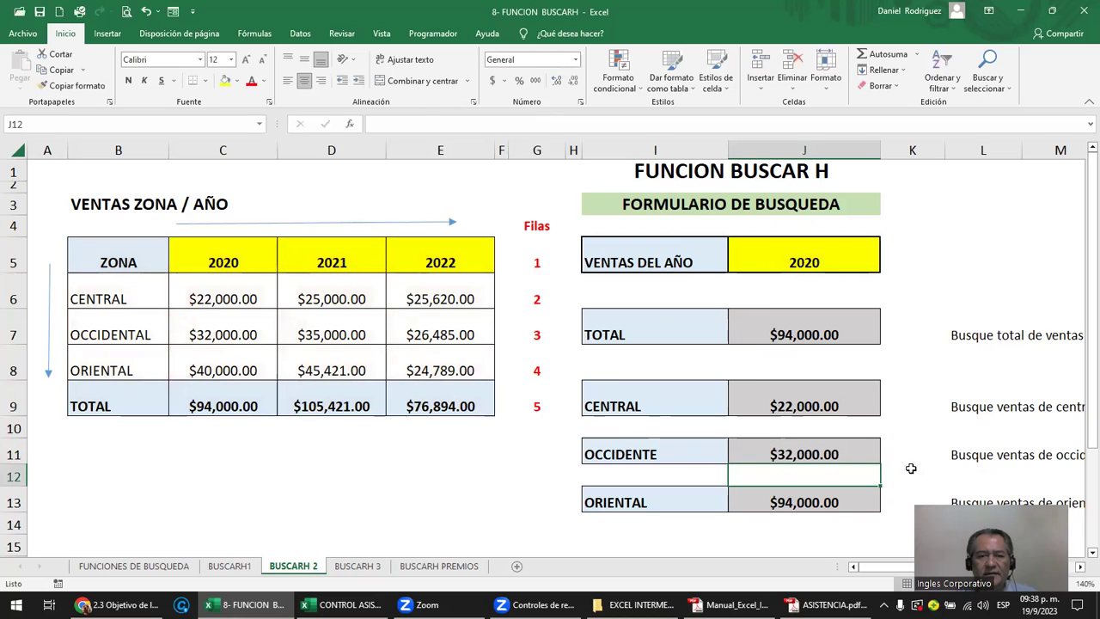
- Rename the I11 label from OCCIDENTE to OCCIDENTAL to match the sales table
left_click(613, 441)
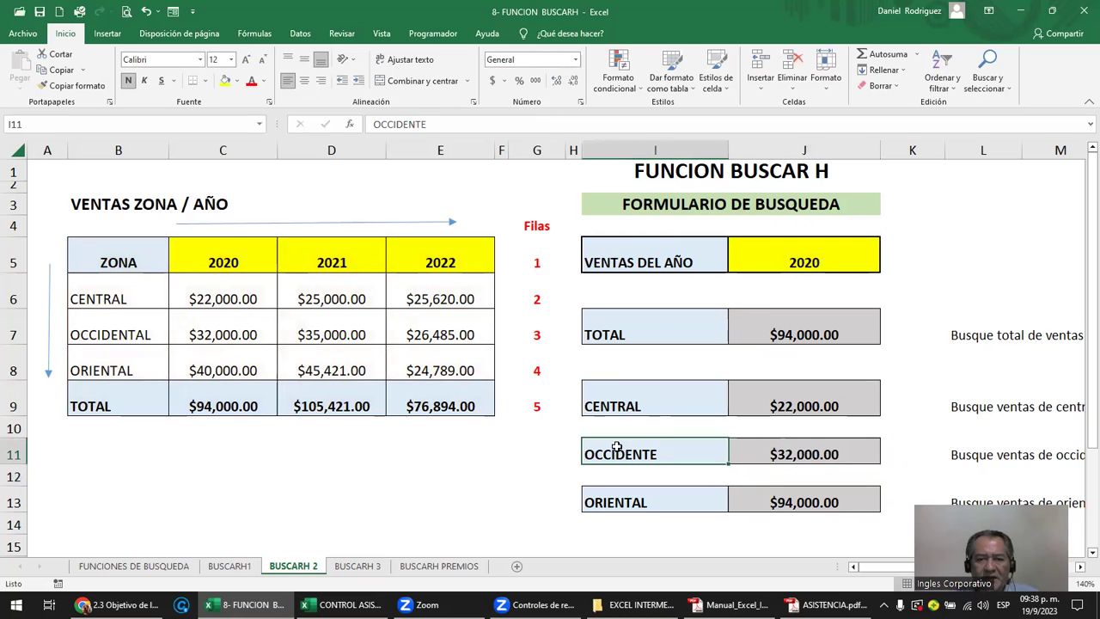
left_click(106, 327)
left_click(650, 446)
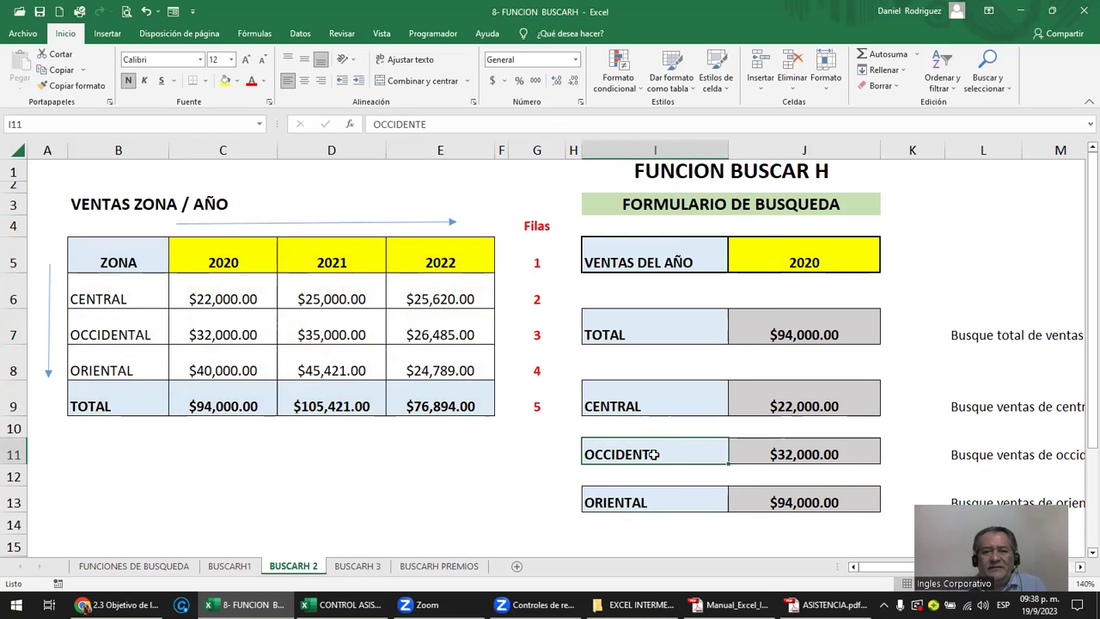
double_click(653, 458)
key("BackSpace")
type("AL")
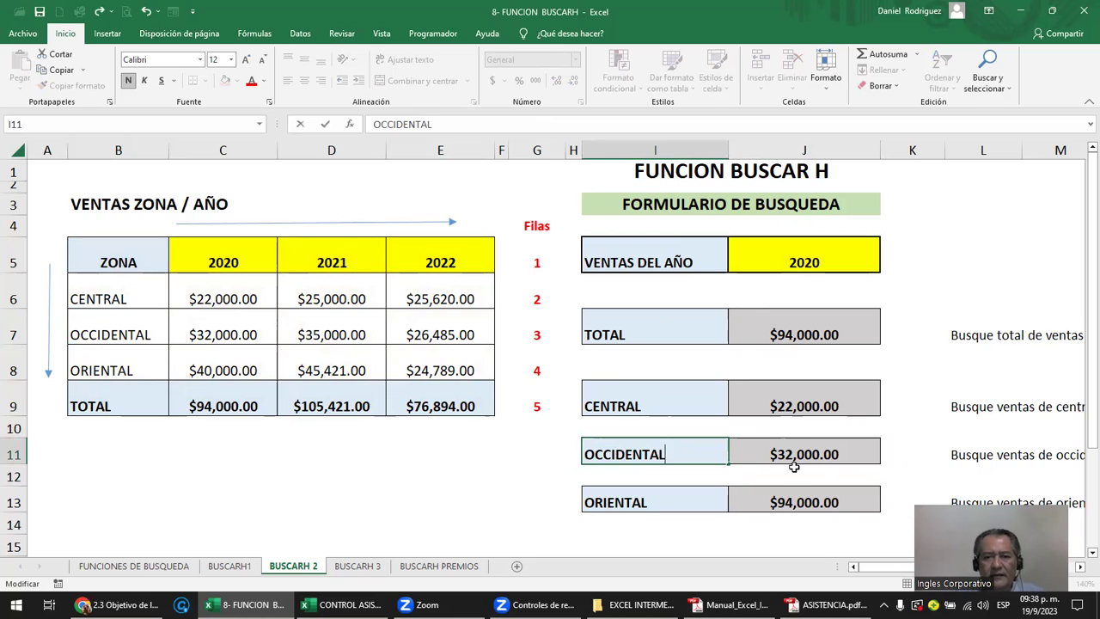
key("Return")
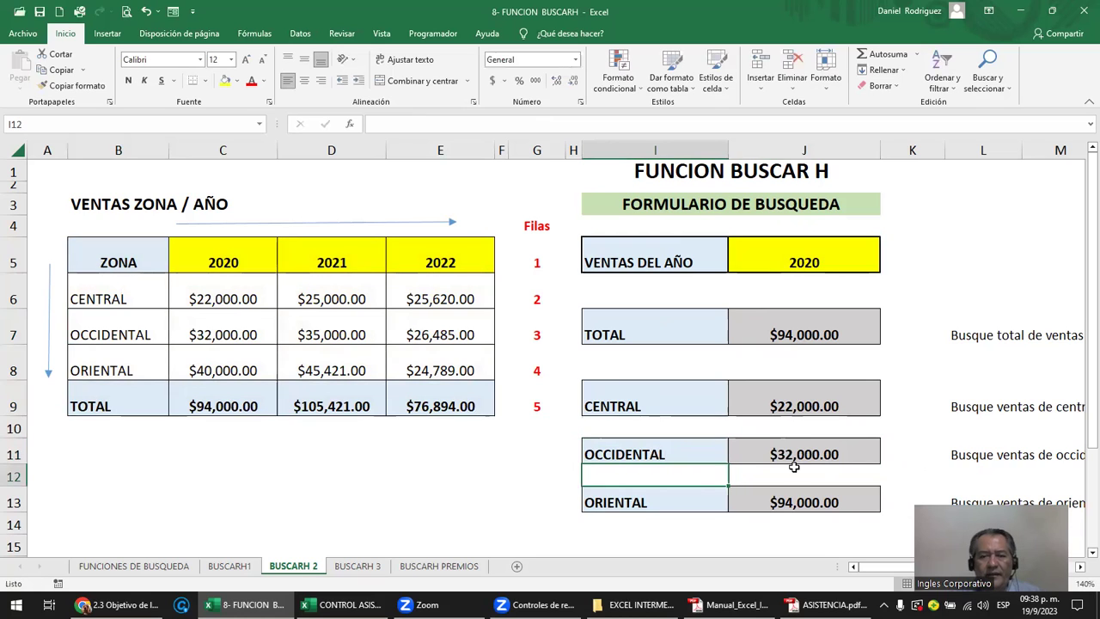
left_click(789, 456)
- Change the ORIENTAL lookup's row index in J13 from 5 to 4 so it returns $40,000.00
left_click(260, 330)
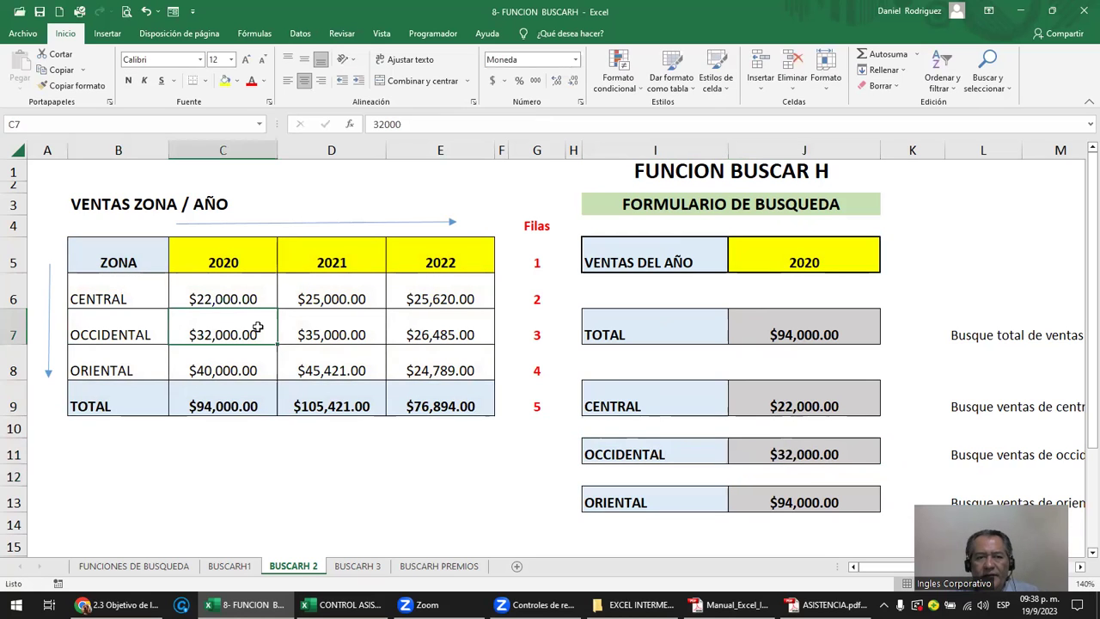
double_click(806, 496)
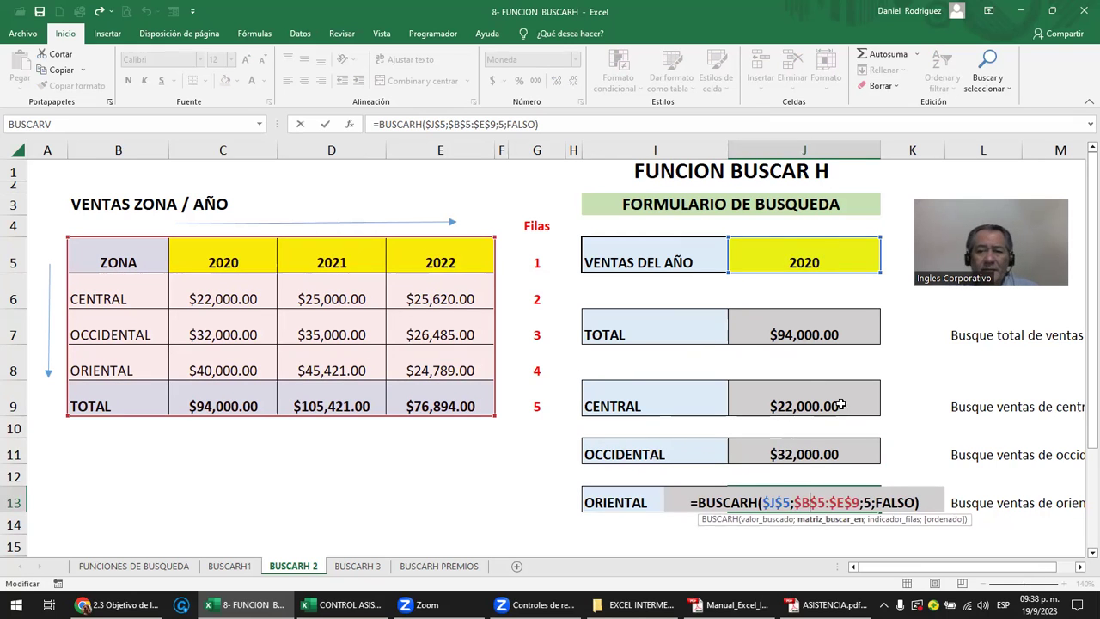
left_click(871, 503)
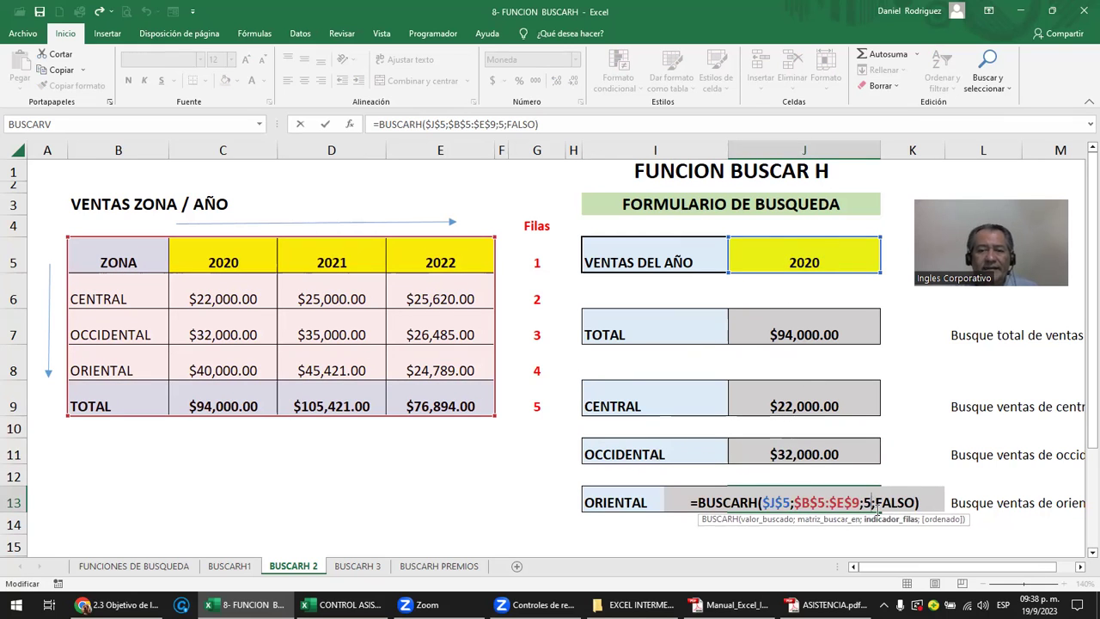
key("BackSpace")
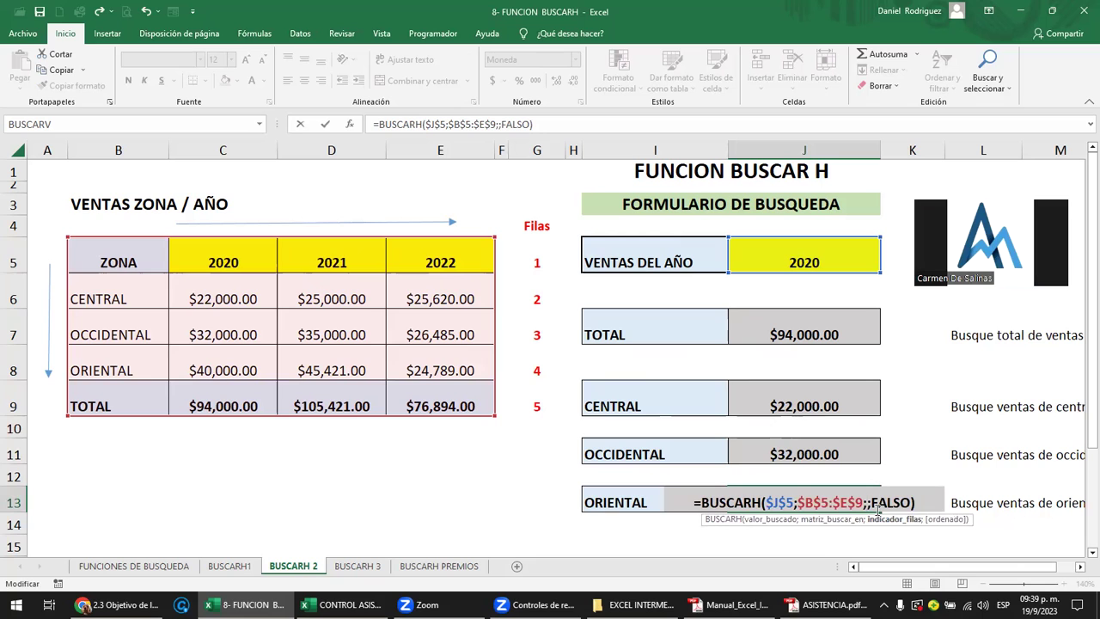
type("4")
key("Return")
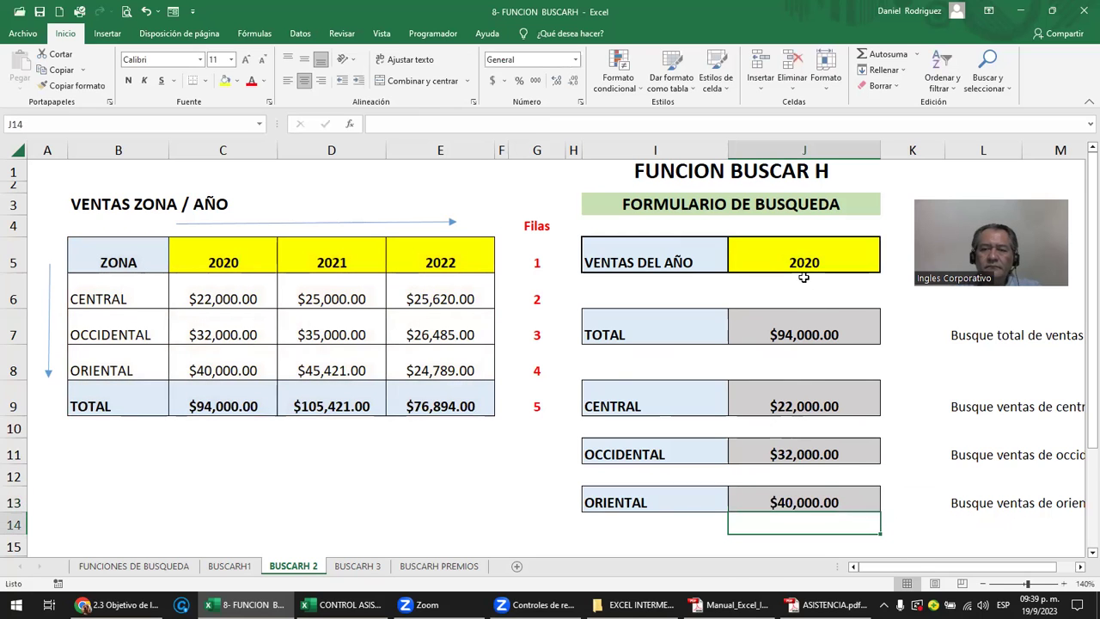
left_click(801, 498)
left_click(237, 362)
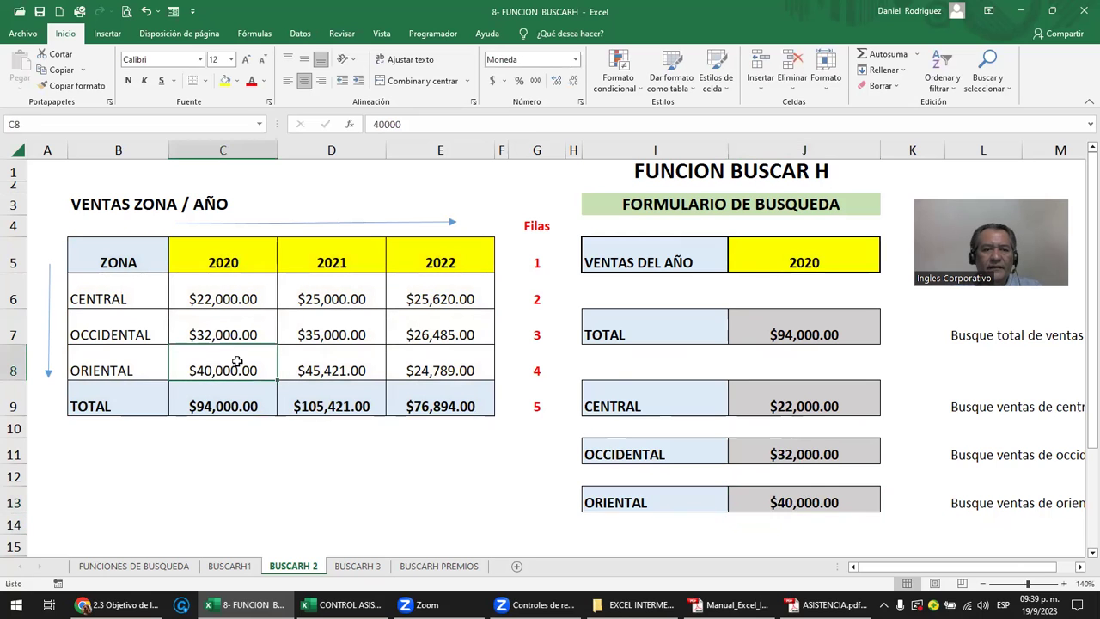
left_click(777, 249)
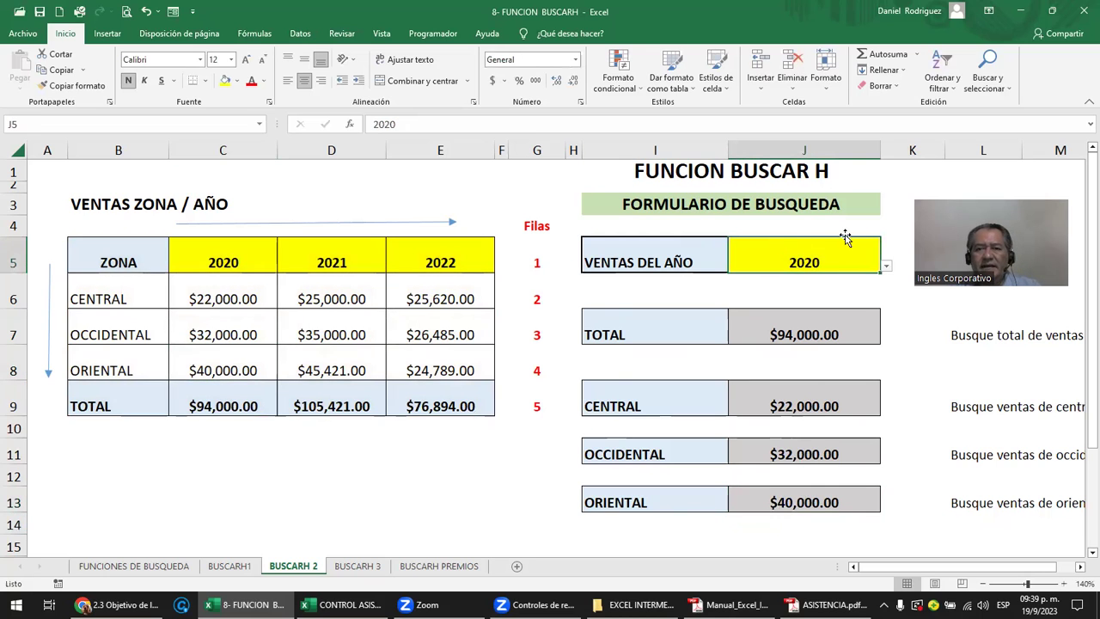
- Pick 2021 as the searched year and compare the lookups with the table's 2021 sales
left_click(886, 266)
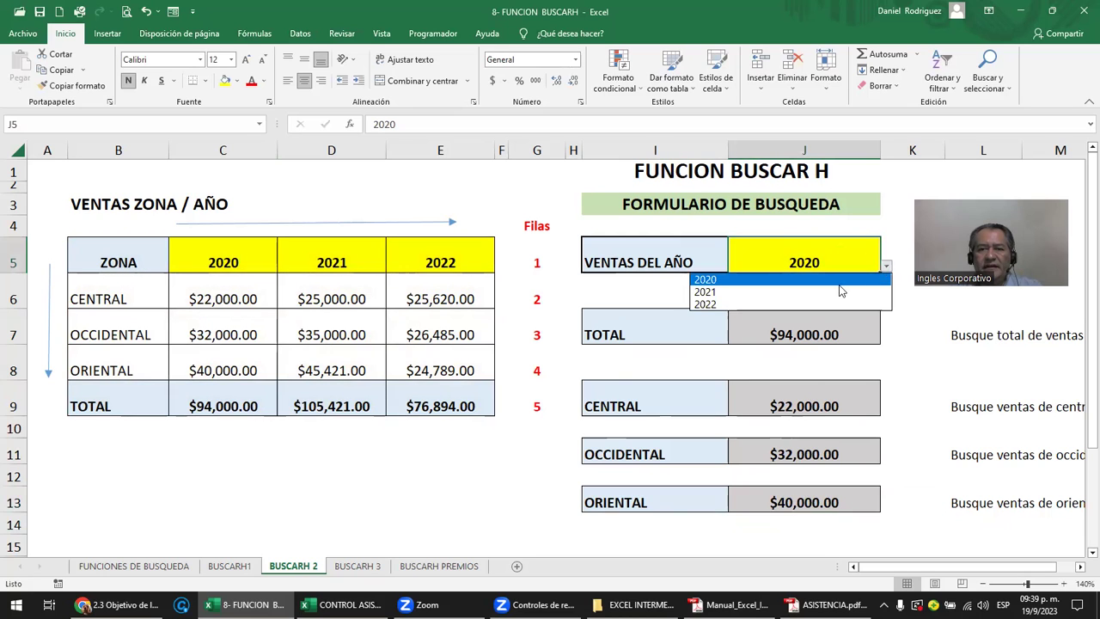
left_click(794, 292)
left_click_drag(796, 324, 799, 502)
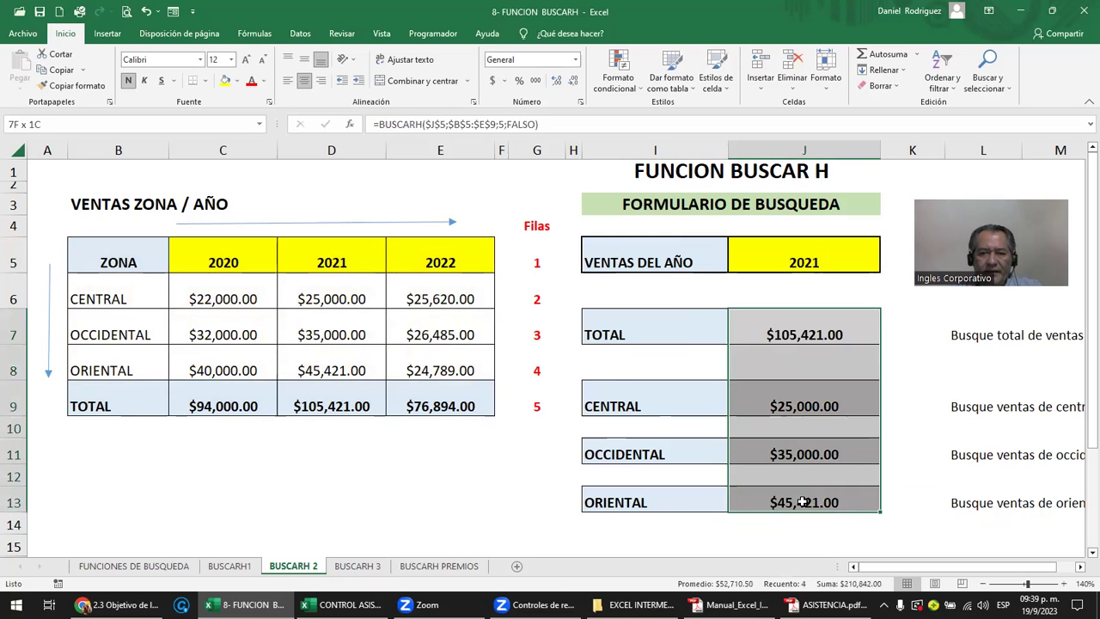
left_click_drag(348, 294, 358, 382)
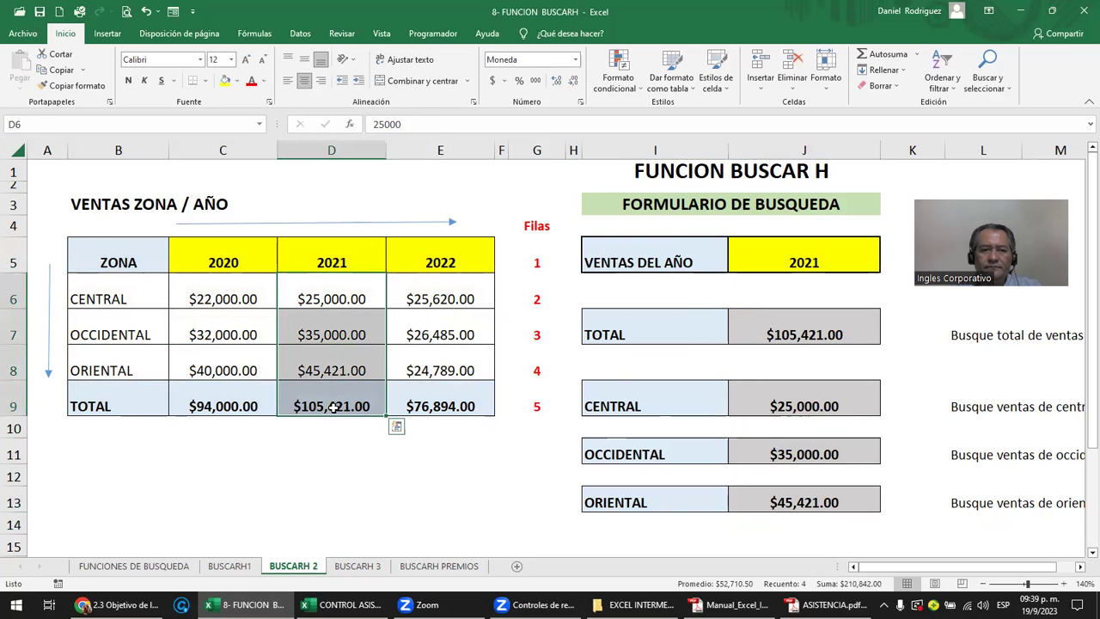
left_click(333, 407)
left_click(777, 334)
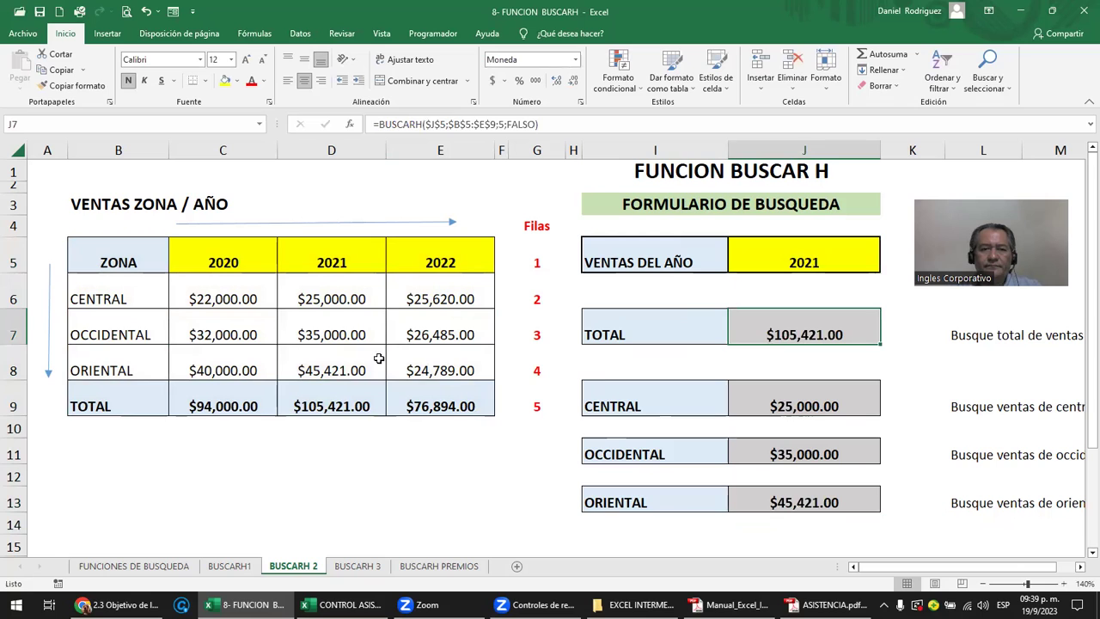
left_click(325, 299)
left_click(806, 404)
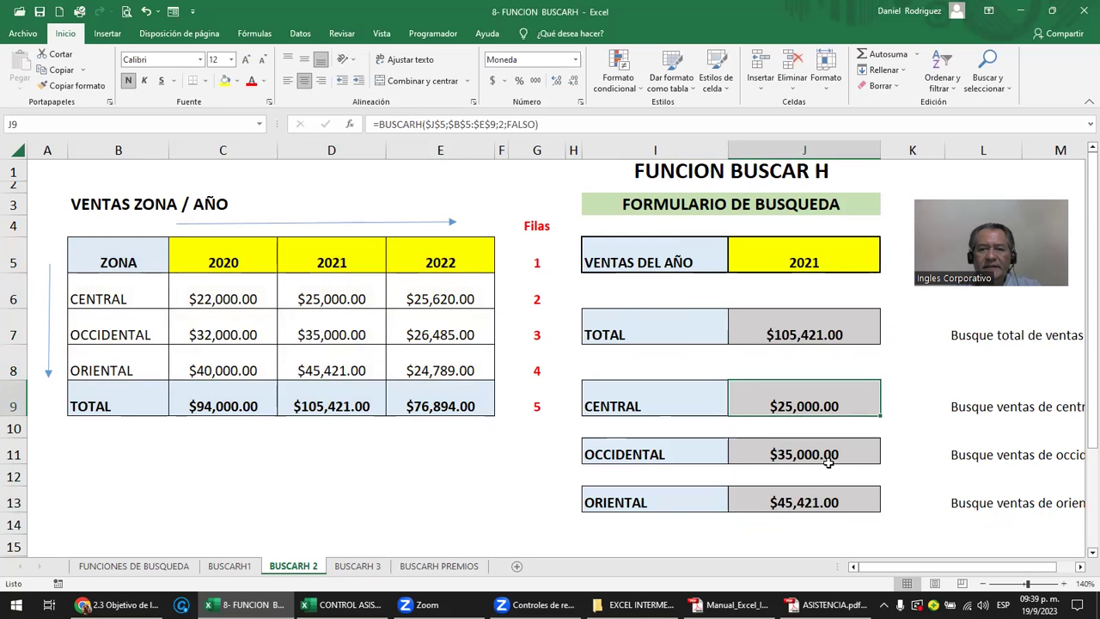
- Switch the searched year in J5 to 2022
left_click(849, 262)
left_click(886, 266)
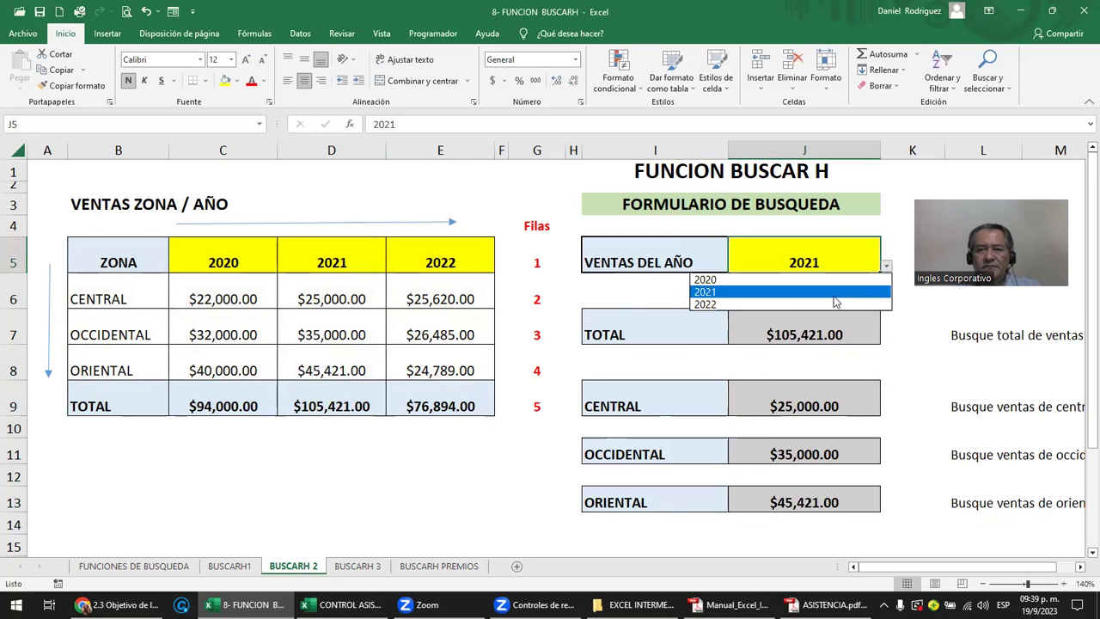
left_click(792, 304)
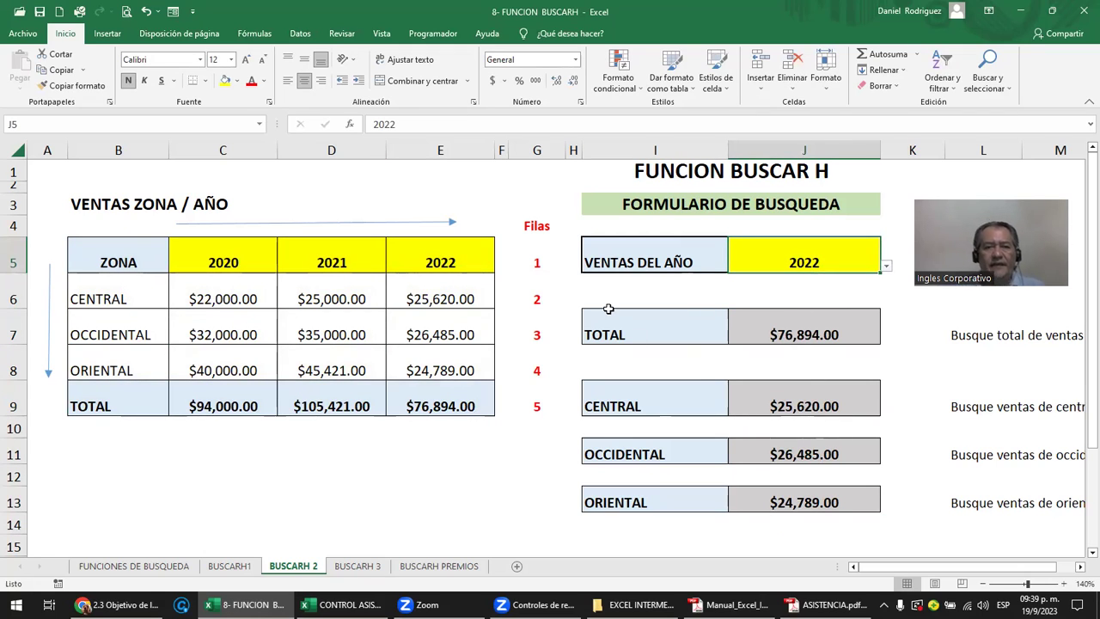
- Compare the table's 2022 sales column with the form's TOTAL result
left_click_drag(472, 260, 231, 247)
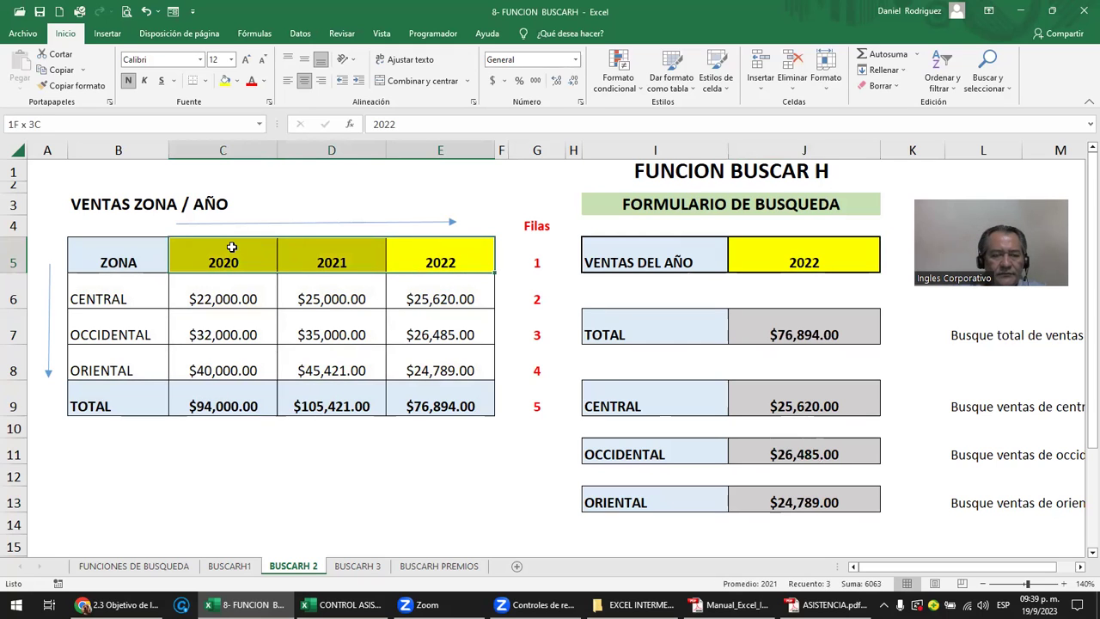
left_click_drag(231, 247, 231, 248)
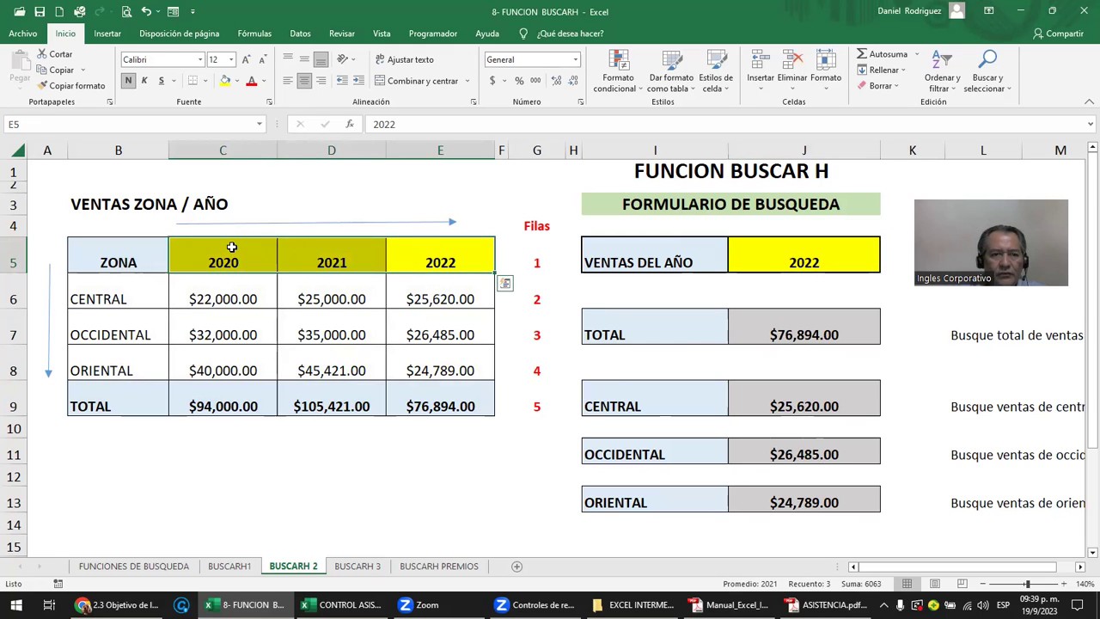
left_click_drag(447, 283, 437, 397)
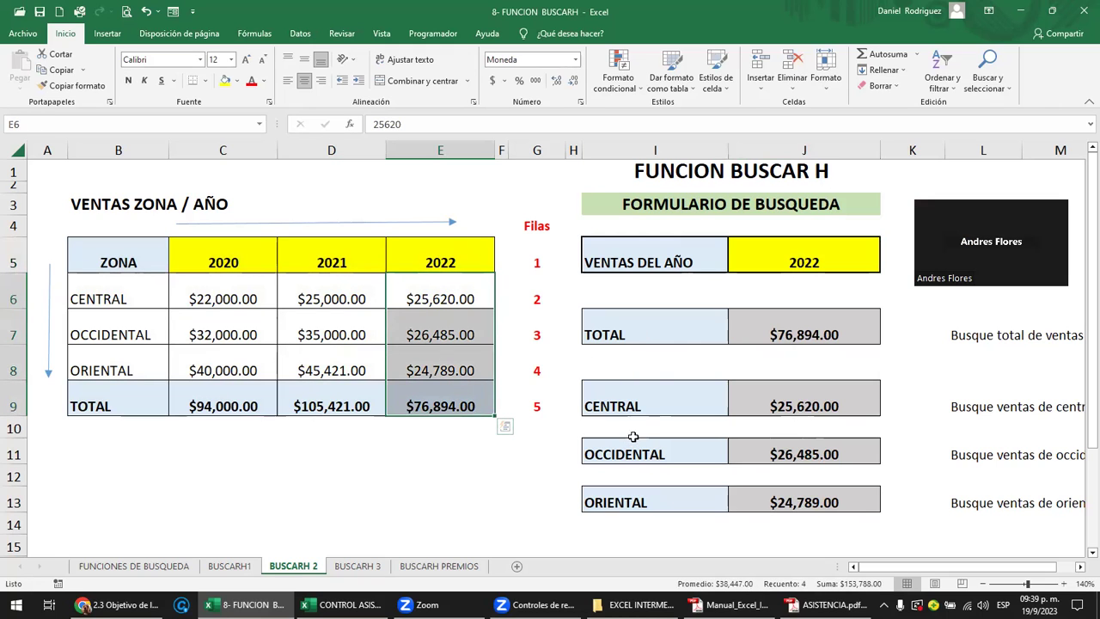
left_click(668, 333)
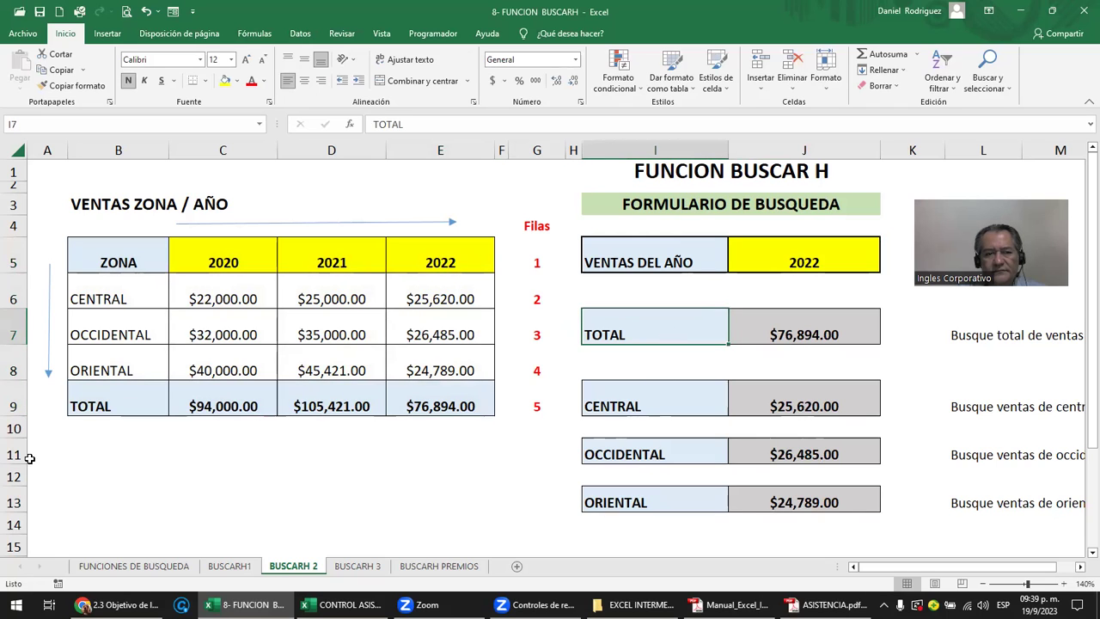
- Make rows 11 and 13 slightly taller to enlarge the OCCIDENTAL and ORIENTAL boxes
left_click_drag(22, 462, 24, 466)
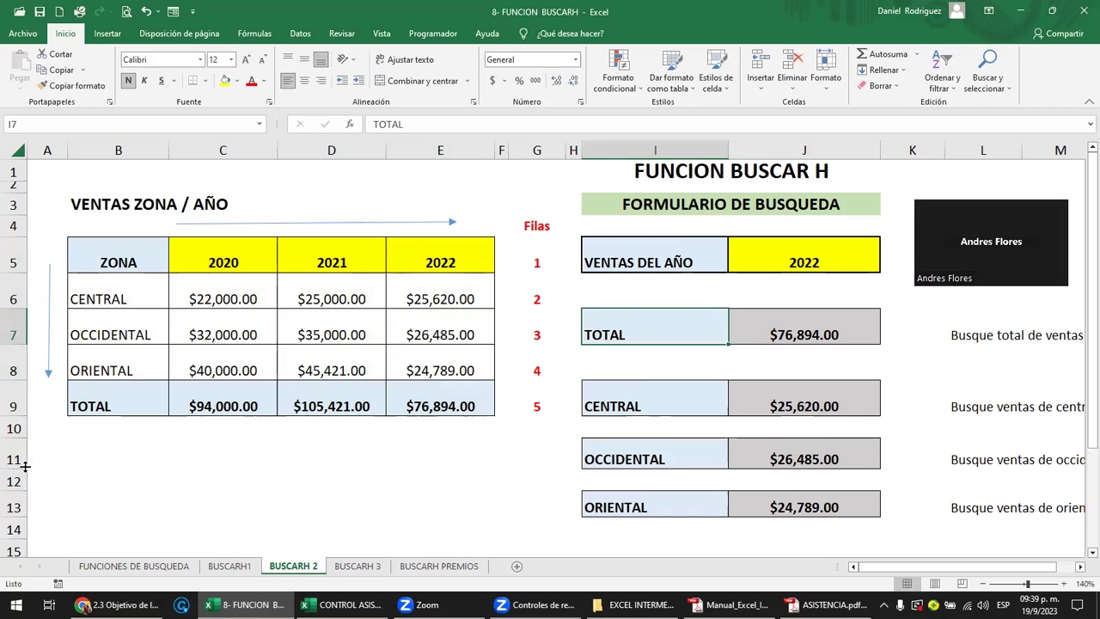
left_click_drag(17, 517, 17, 521)
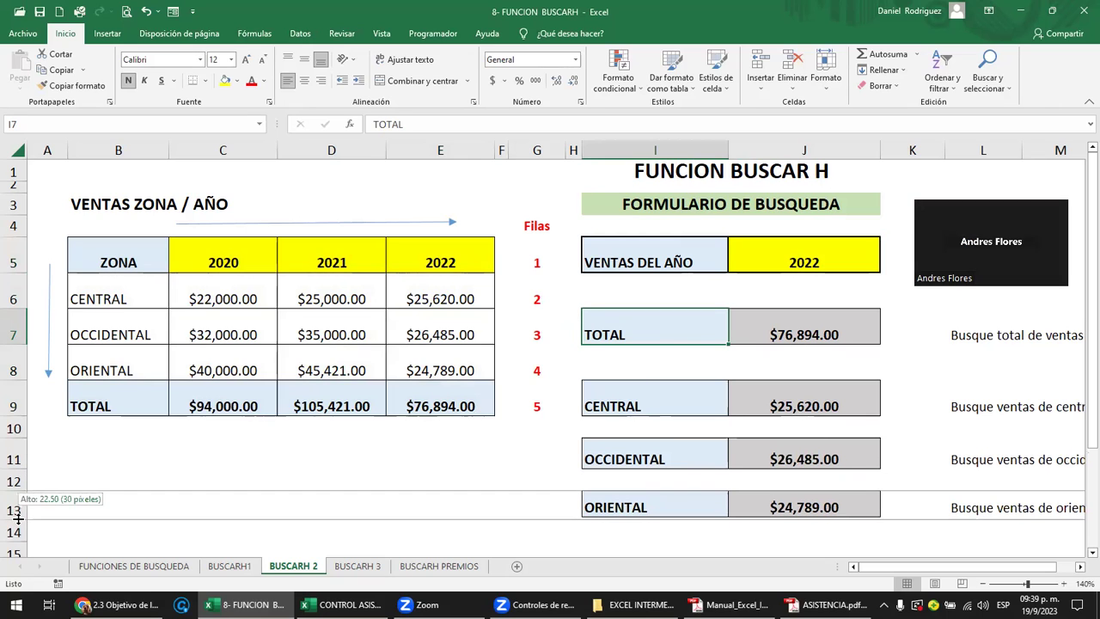
left_click(611, 476)
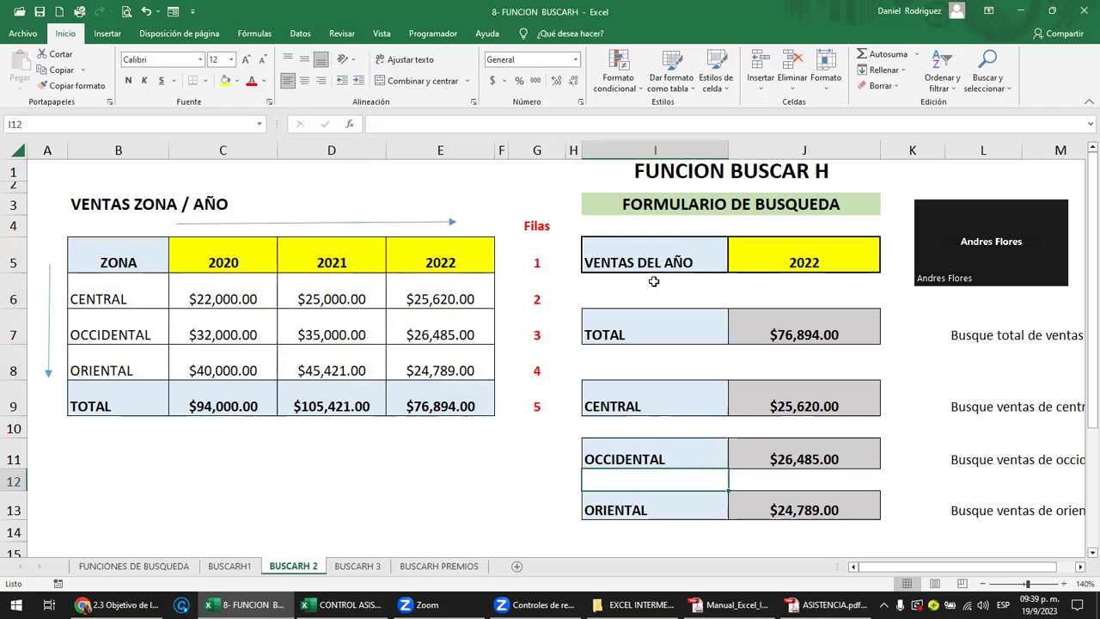
left_click(126, 261)
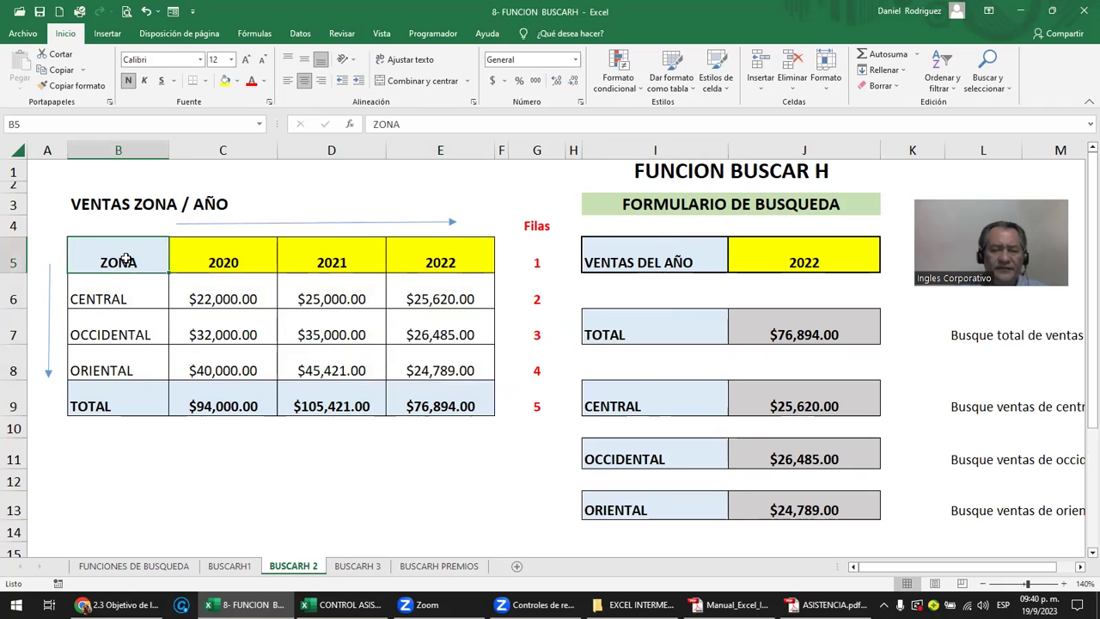
double_click(783, 253)
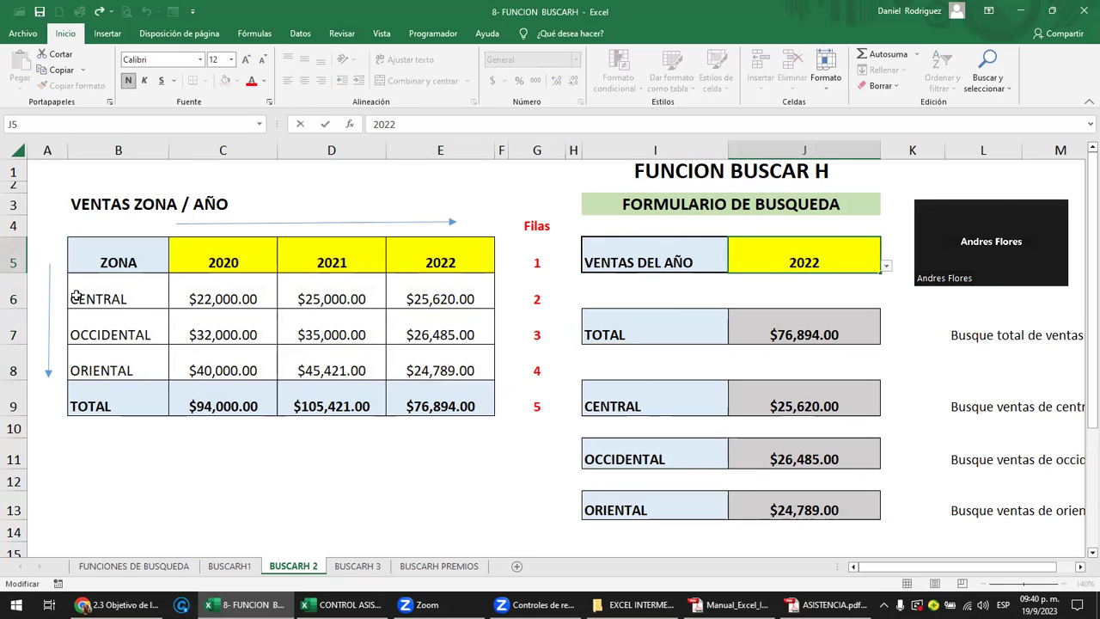
left_click_drag(89, 253, 445, 397)
left_click(108, 250)
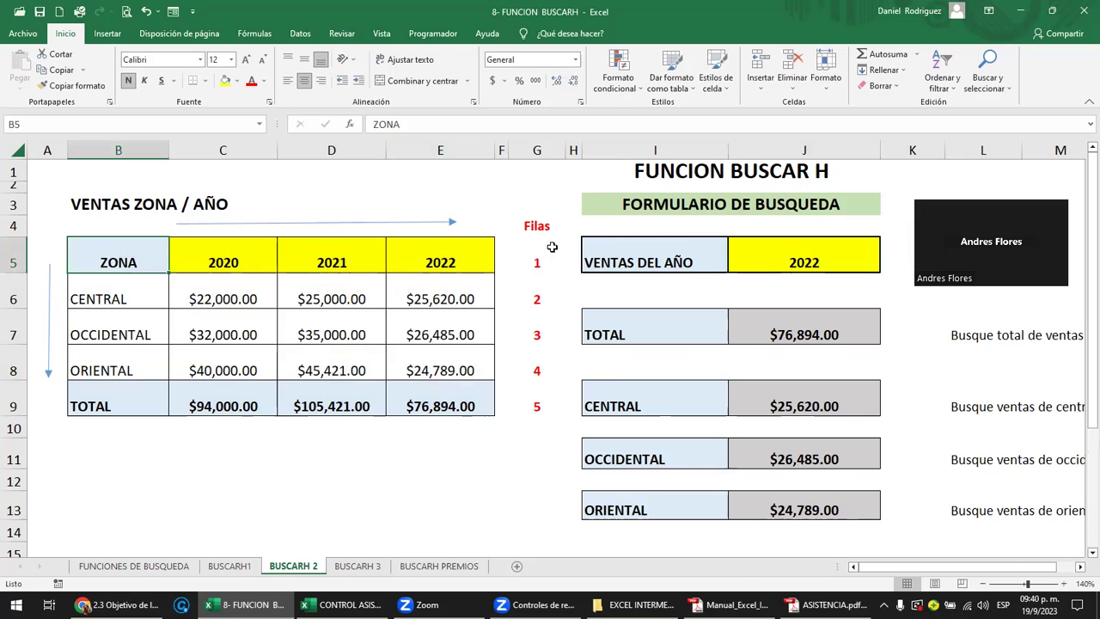
left_click(795, 262)
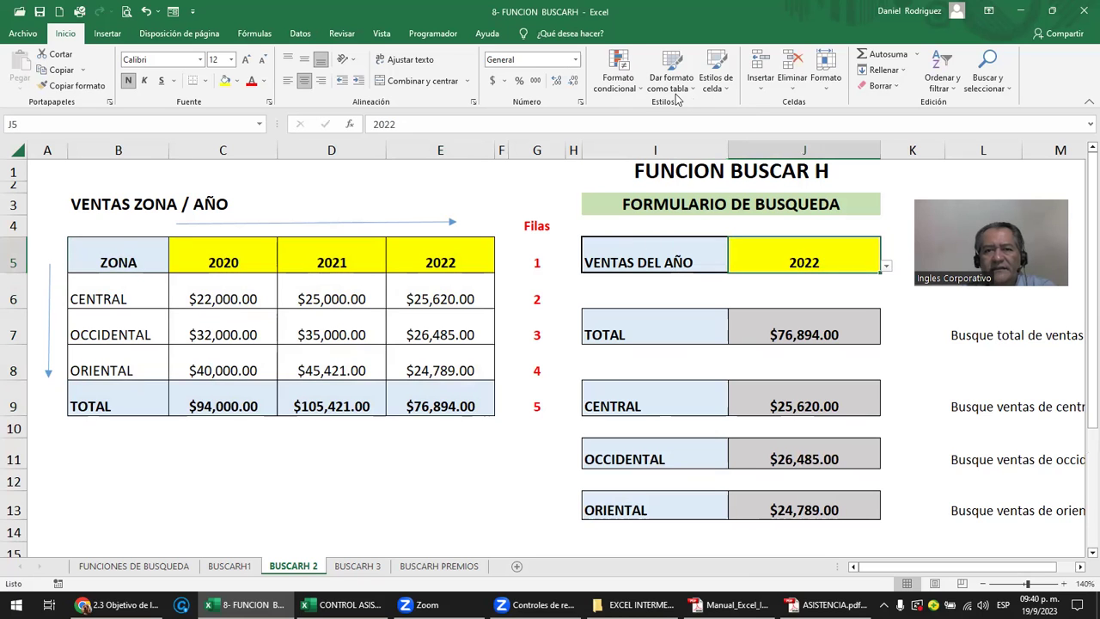
left_click(638, 91)
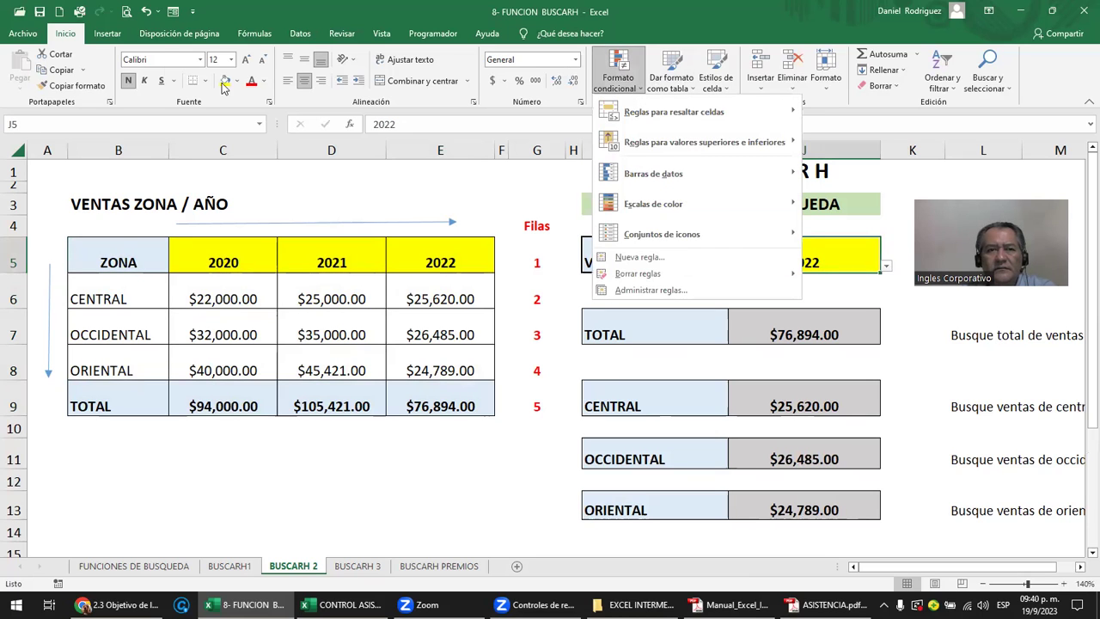
left_click(206, 7)
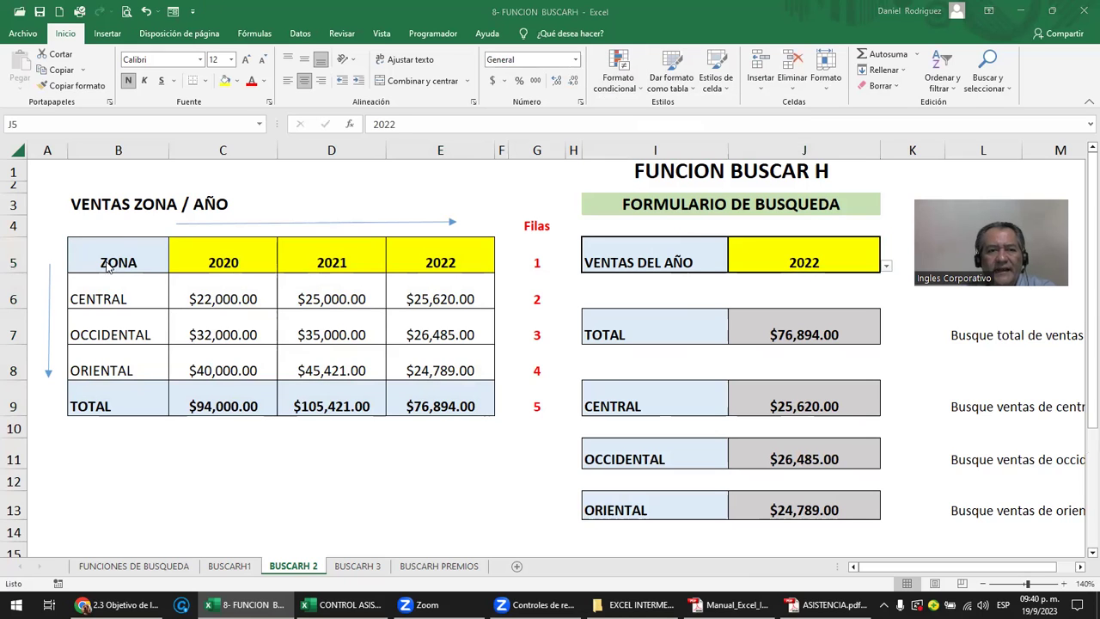
left_click(134, 264)
key("Delete")
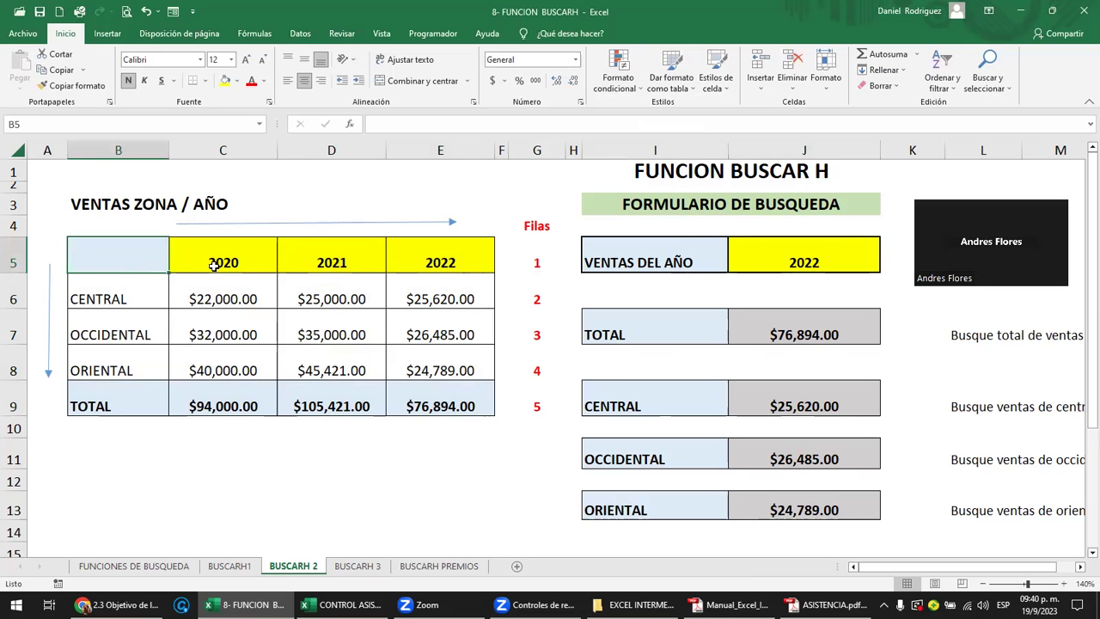
left_click_drag(422, 259, 226, 260)
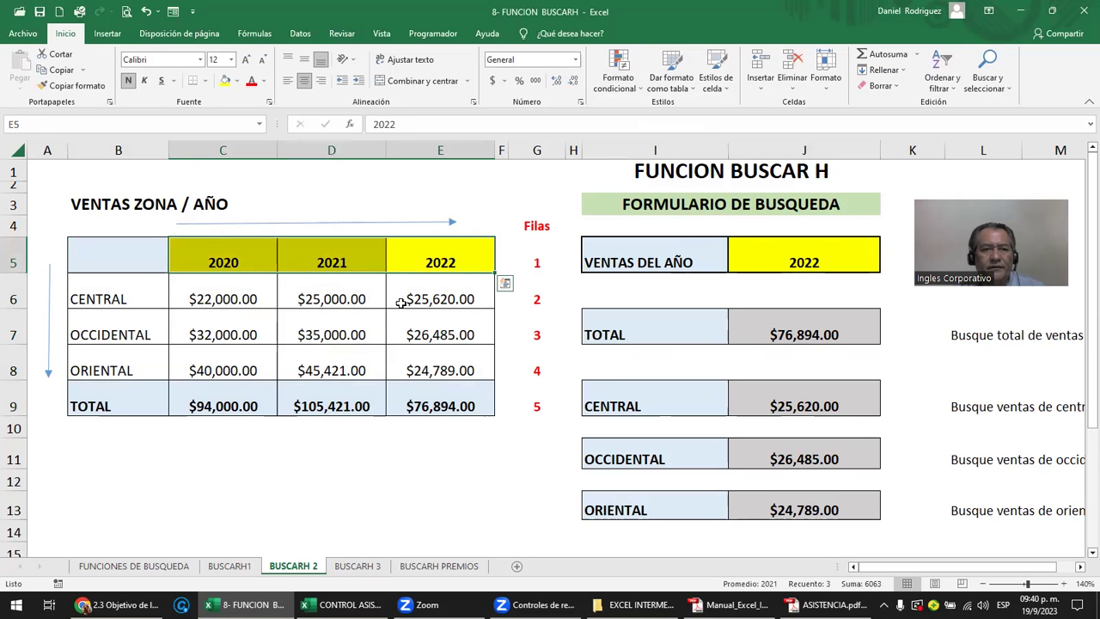
left_click_drag(400, 303, 151, 395)
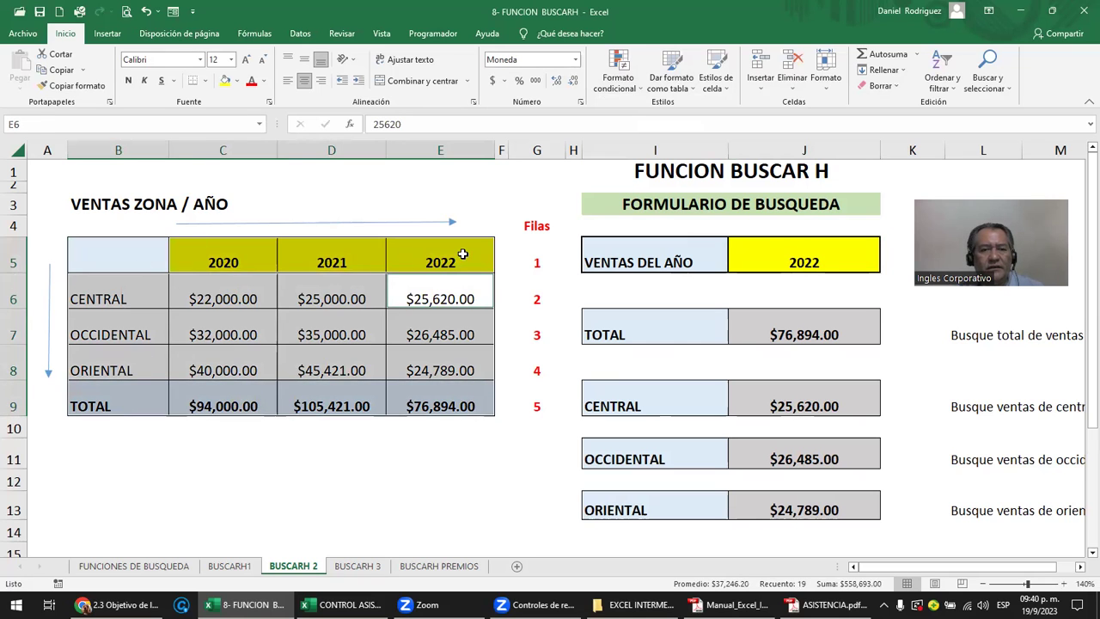
left_click_drag(456, 253, 143, 398)
left_click(121, 255)
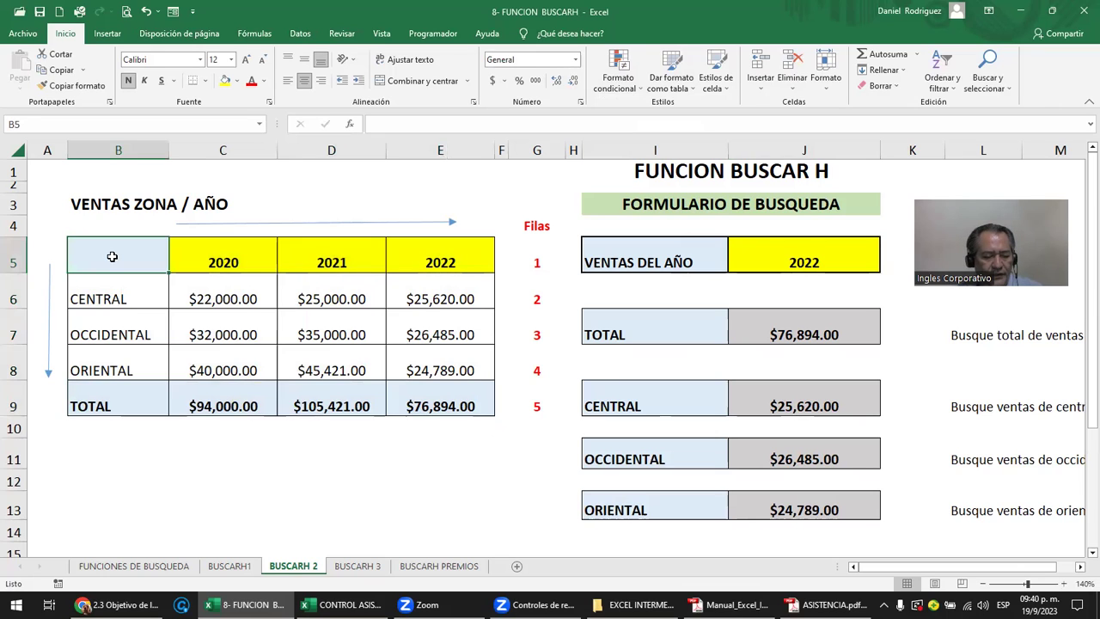
type("ZONA")
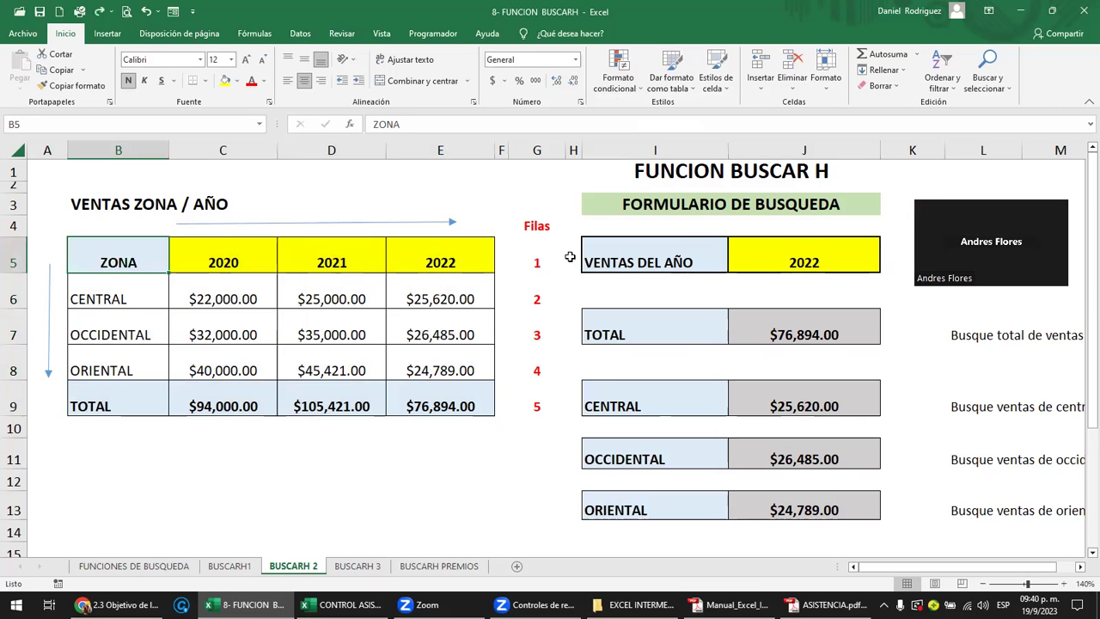
left_click(820, 263)
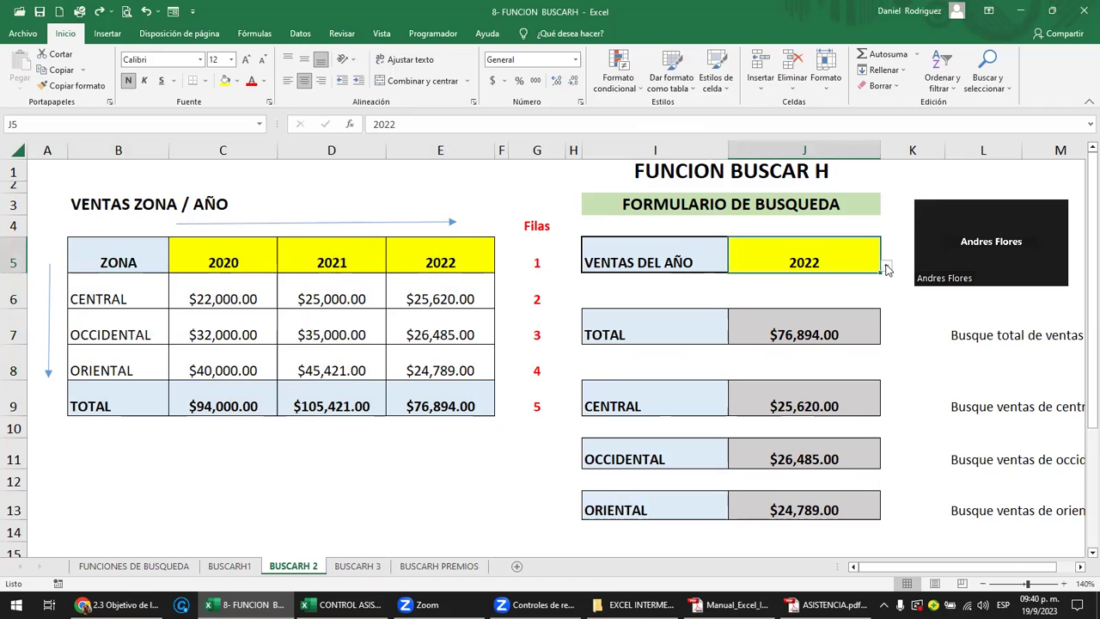
left_click(886, 268)
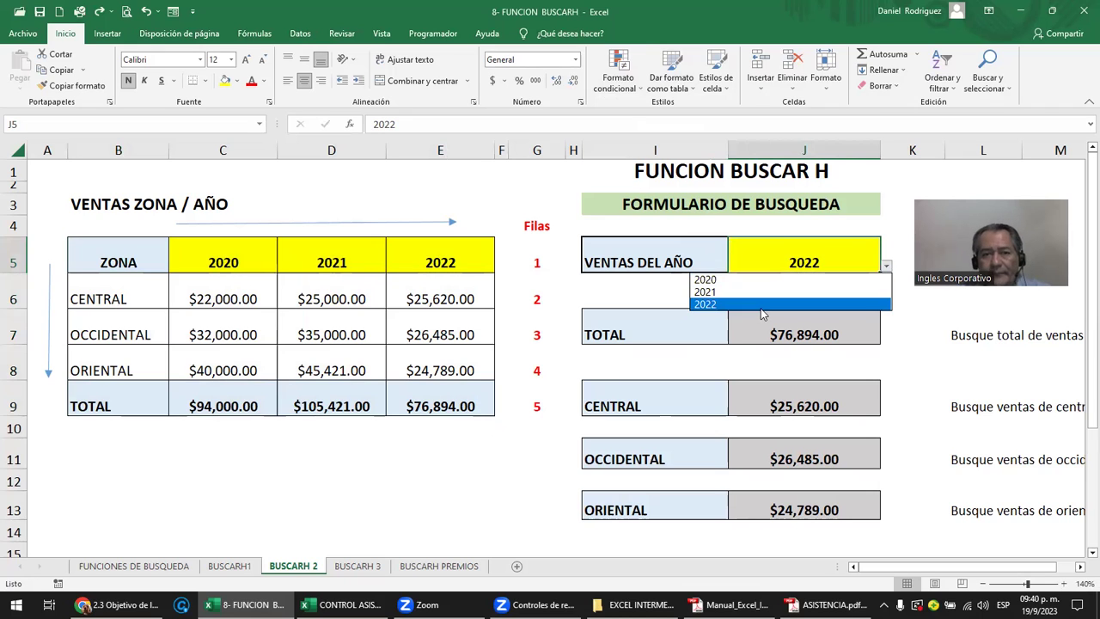
left_click(800, 246)
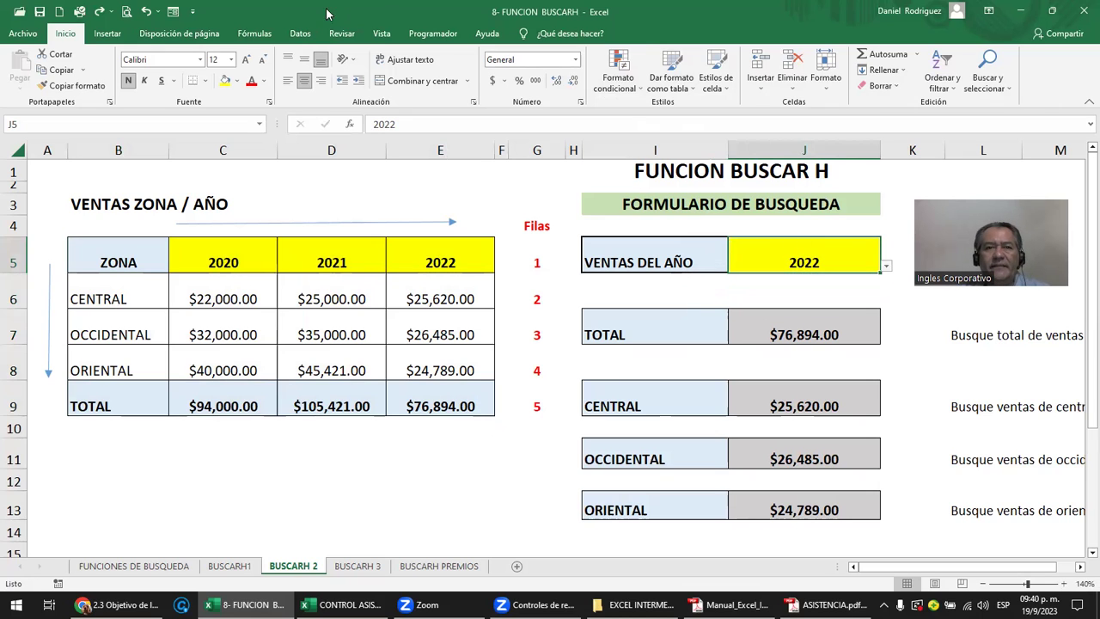
- Clear all data validation rules from the year cell J5
left_click(300, 34)
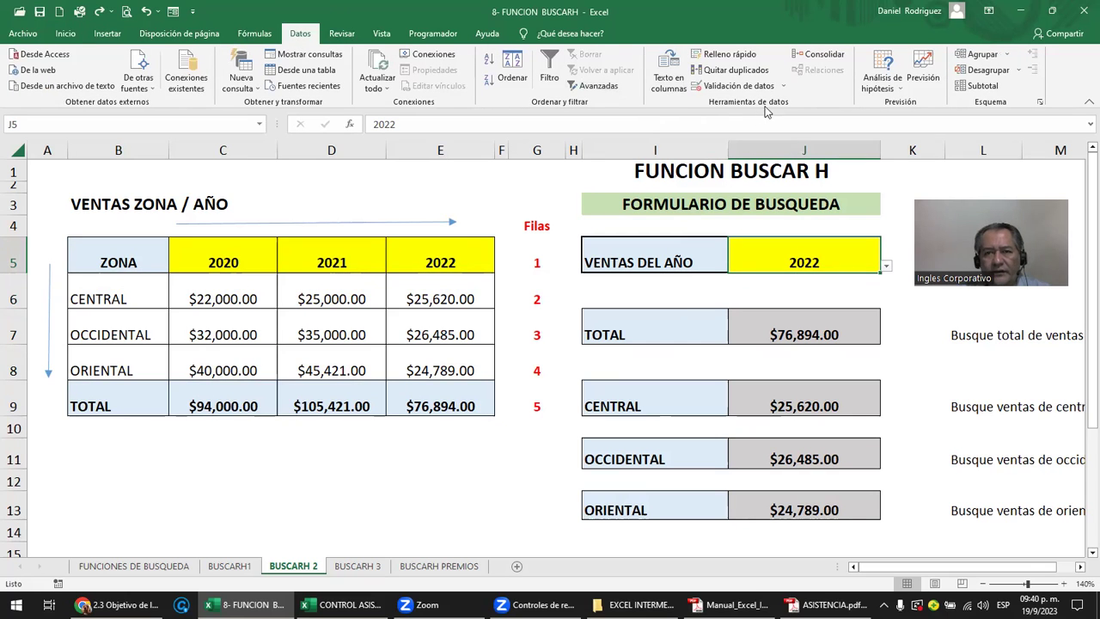
left_click(737, 86)
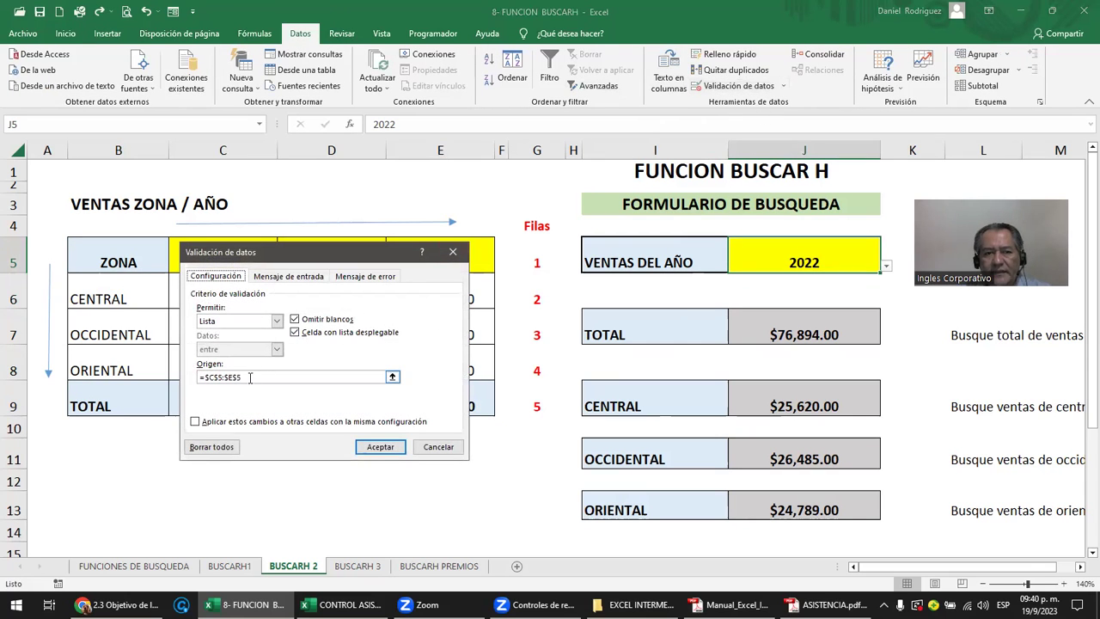
left_click(224, 451)
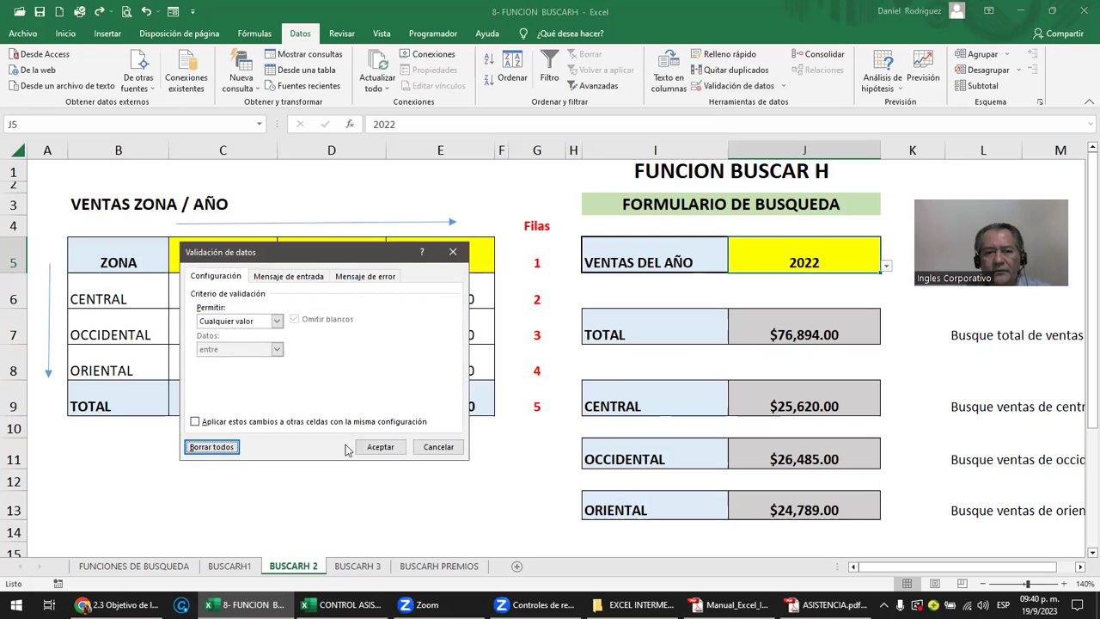
left_click(378, 448)
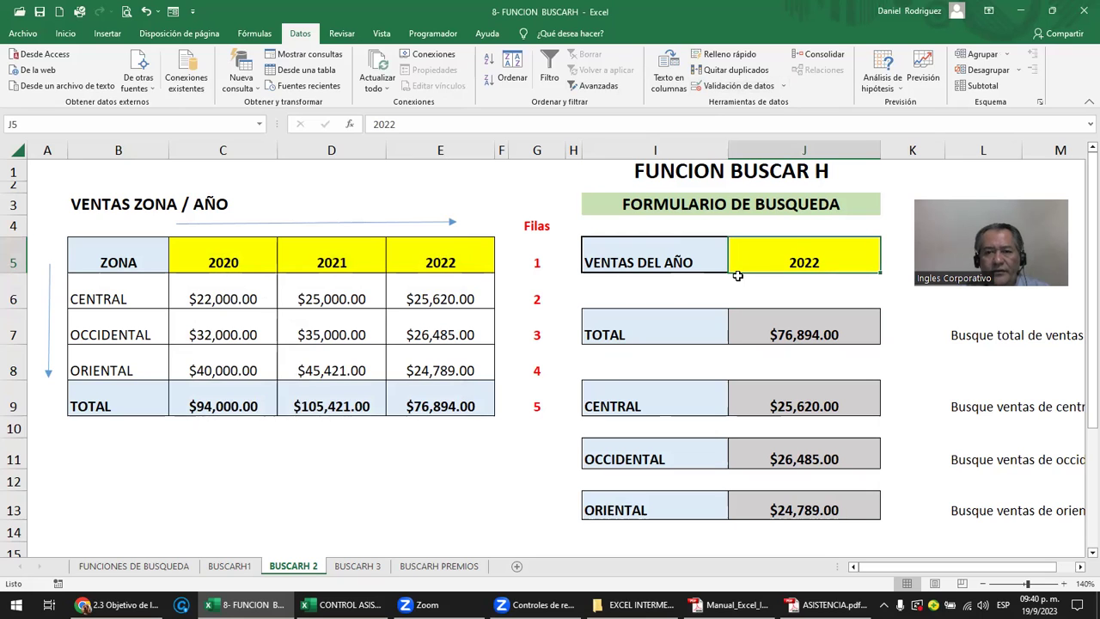
- Enter invalid text GKGJGJGJG in J5 so the lookups show #N/D
type("GKGJ")
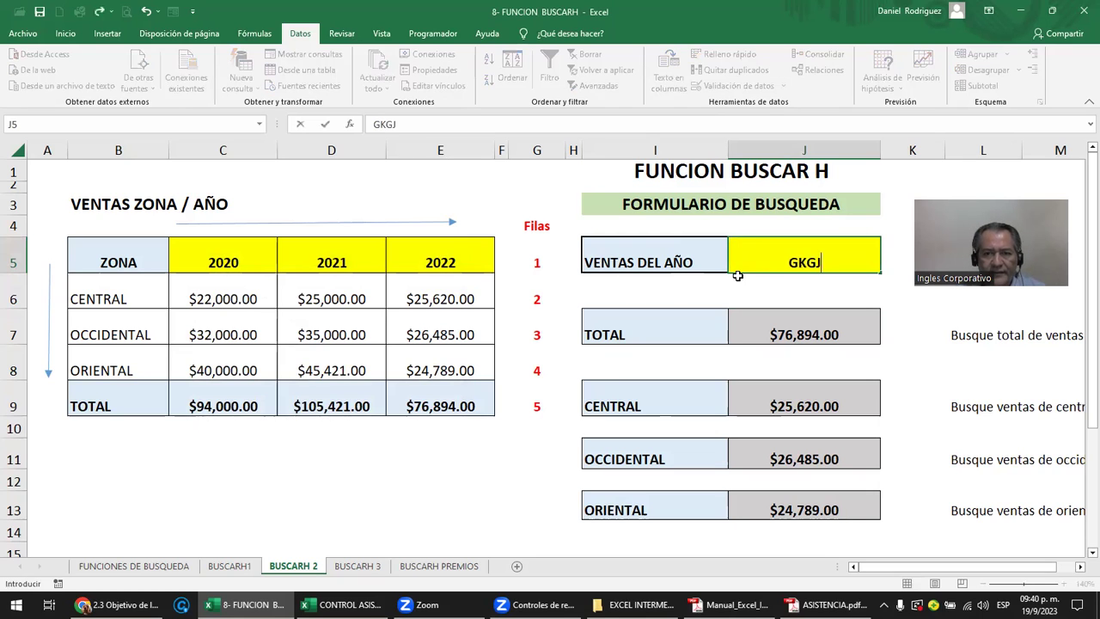
type("GJGJG")
key("Return")
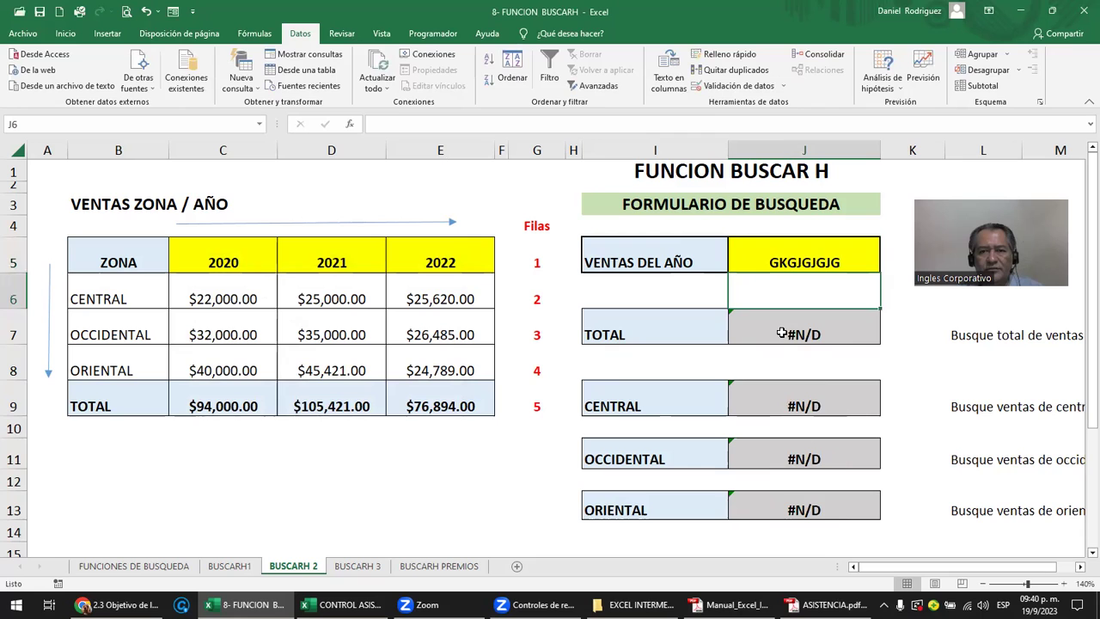
left_click_drag(784, 331, 805, 459)
left_click_drag(469, 262, 103, 257)
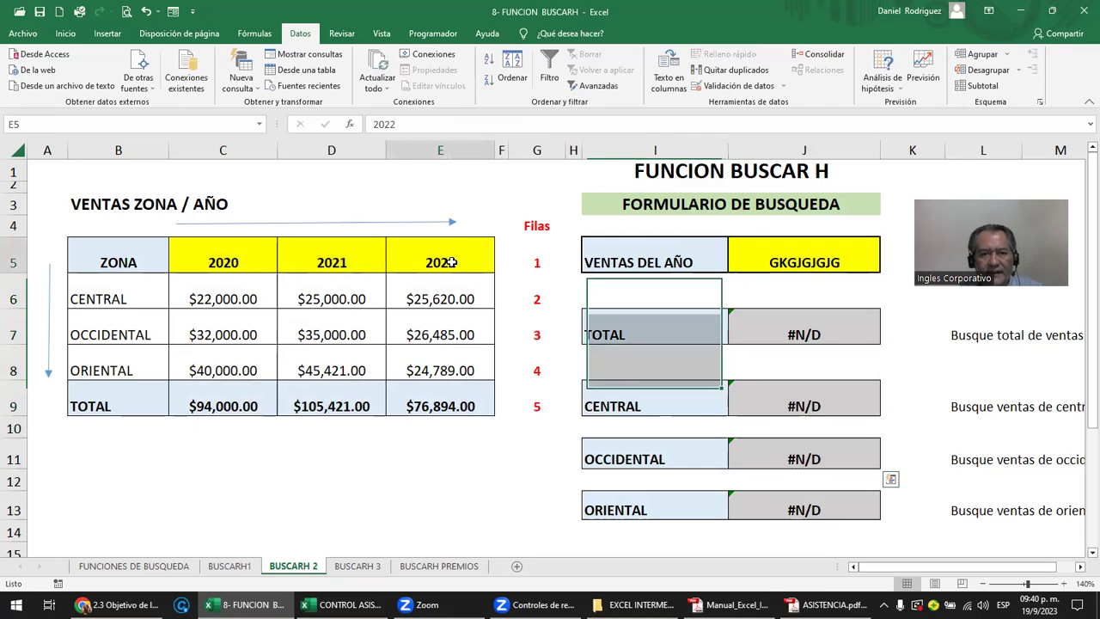
- Enter 2021 in J5 so the lookups show 2021 sales
left_click(799, 260)
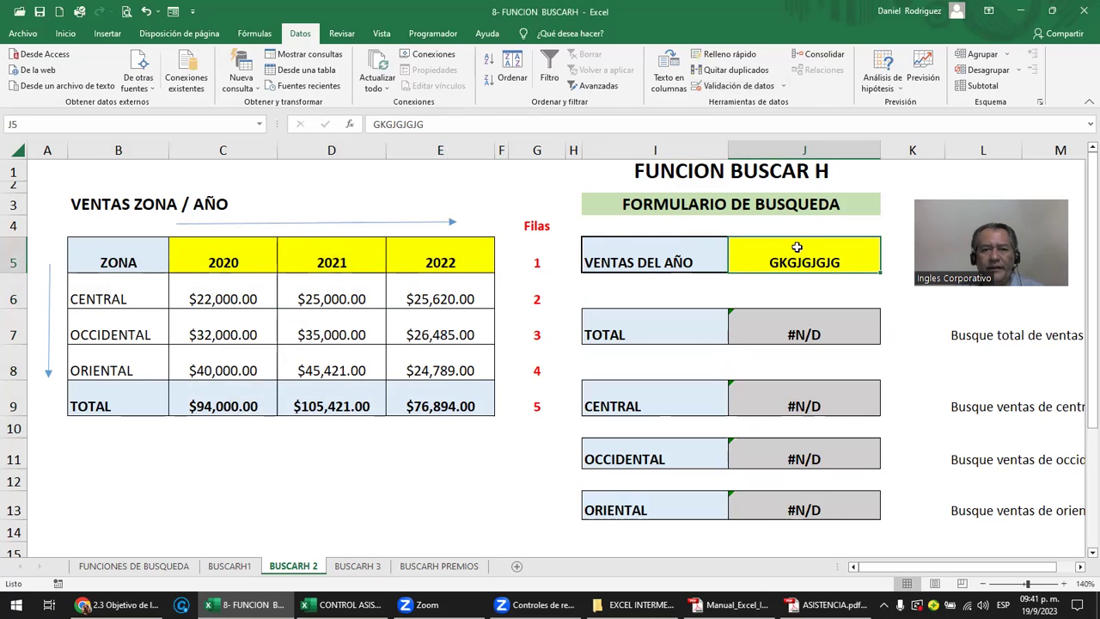
type("2021")
key("Return")
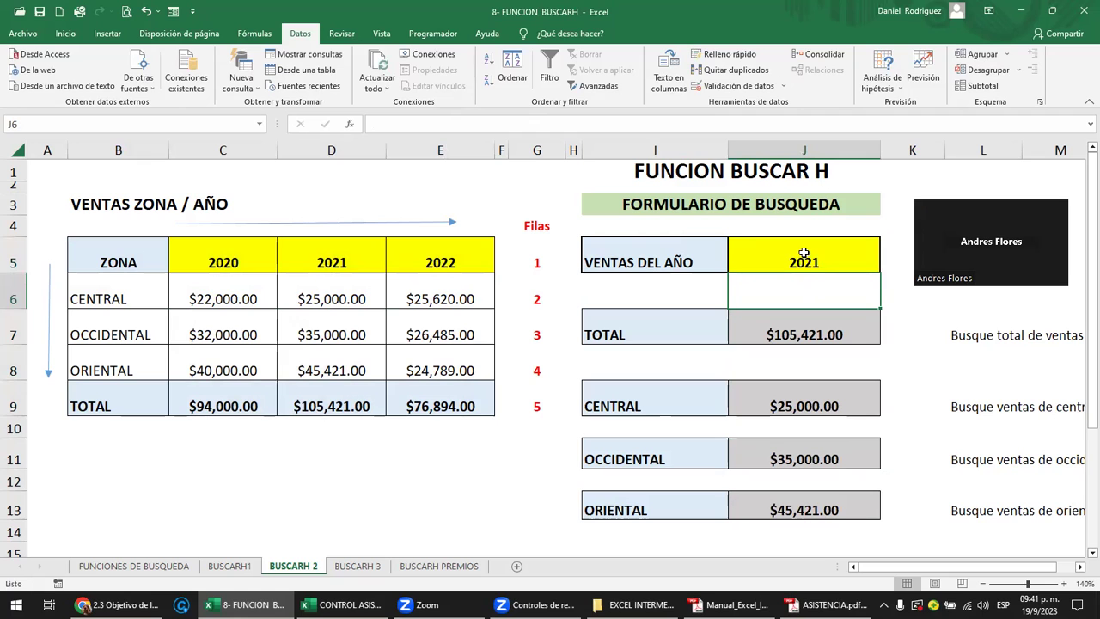
left_click(806, 251)
left_click(736, 86)
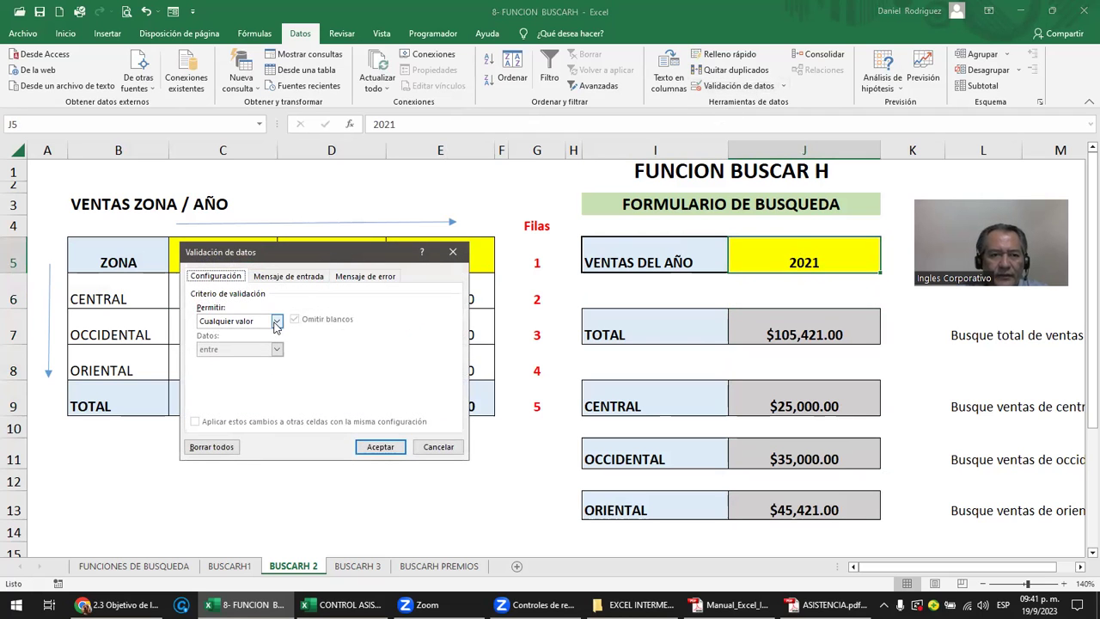
left_click(276, 321)
left_click(245, 355)
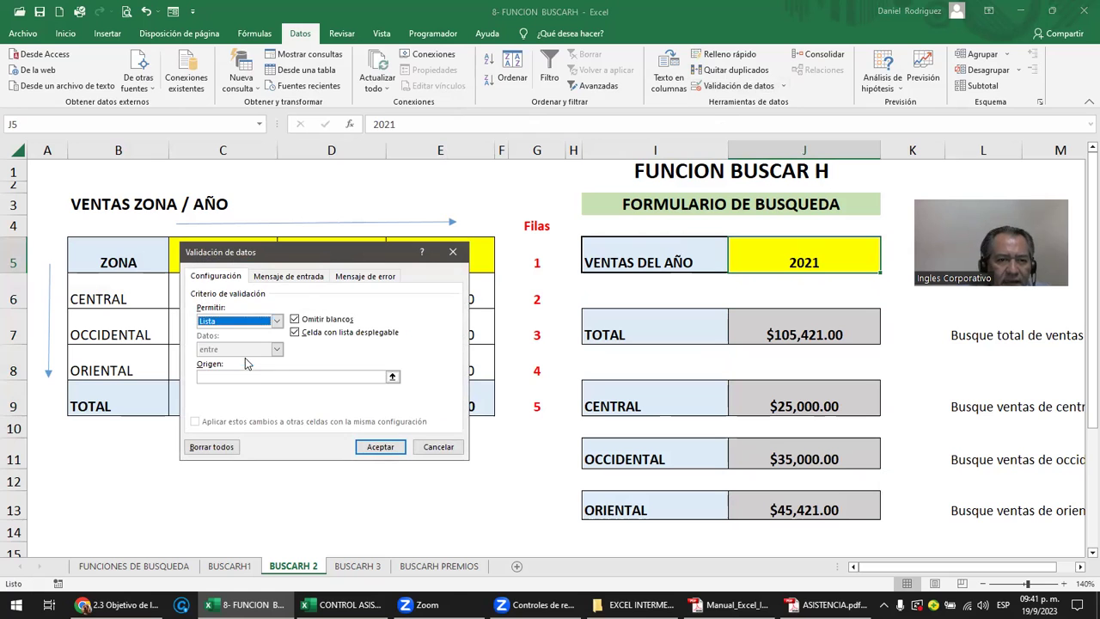
left_click(308, 377)
left_click_drag(294, 261, 479, 368)
left_click_drag(435, 262, 244, 258)
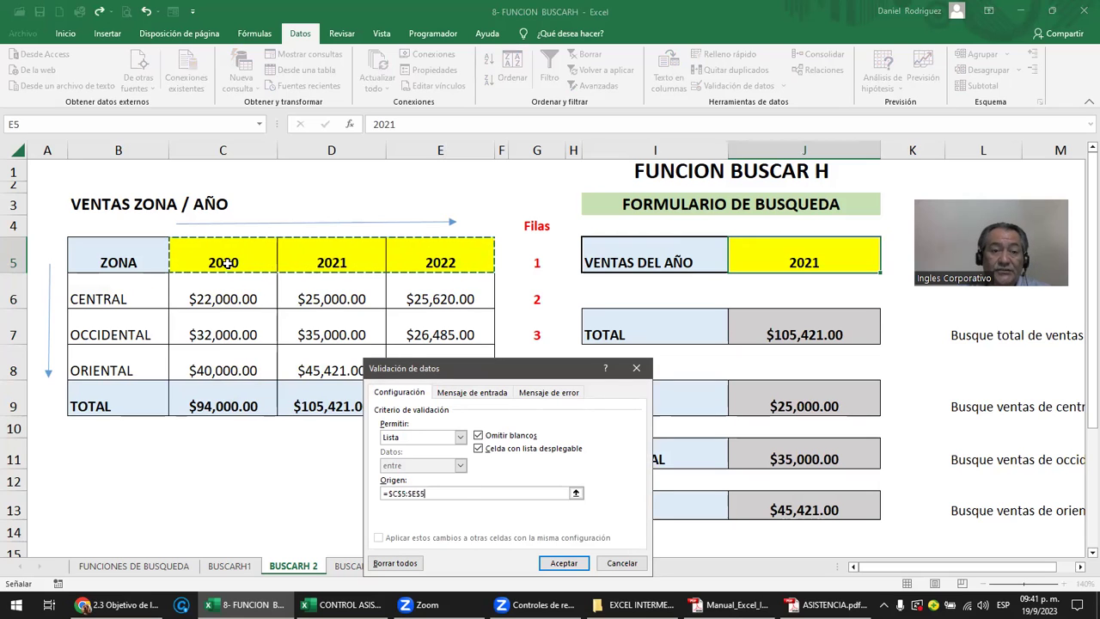
left_click_drag(429, 254, 141, 261)
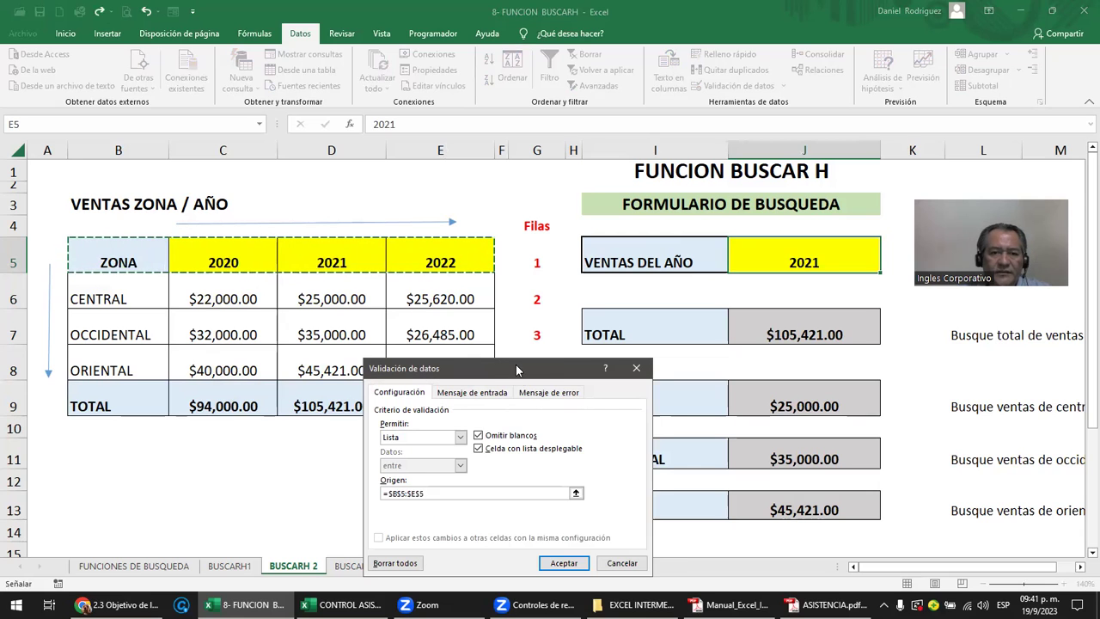
left_click_drag(516, 370, 525, 333)
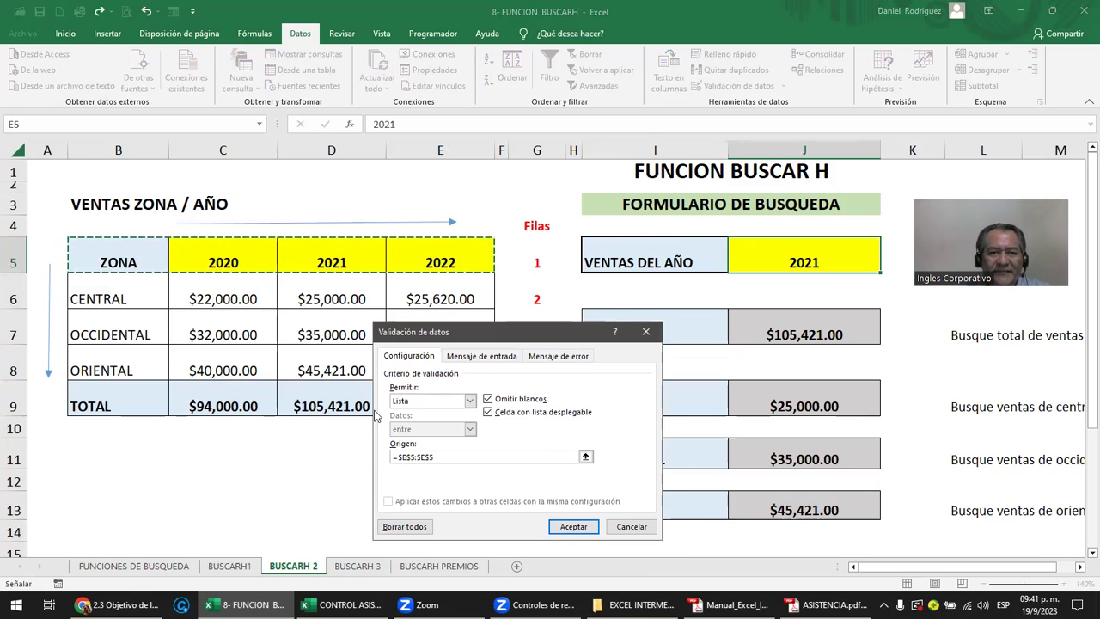
left_click(573, 526)
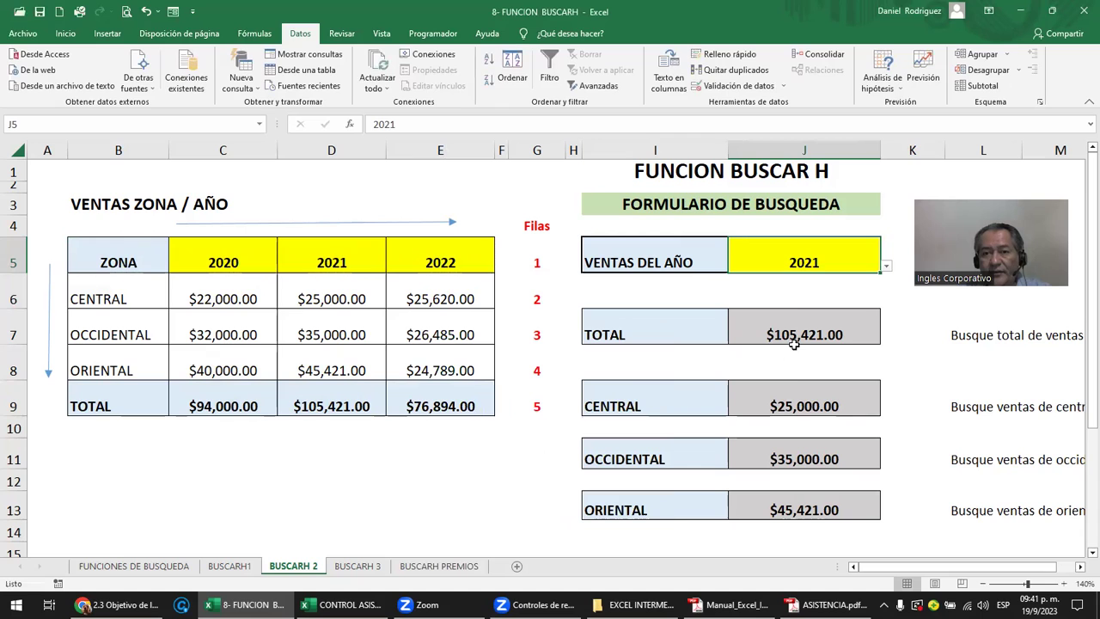
left_click(887, 269)
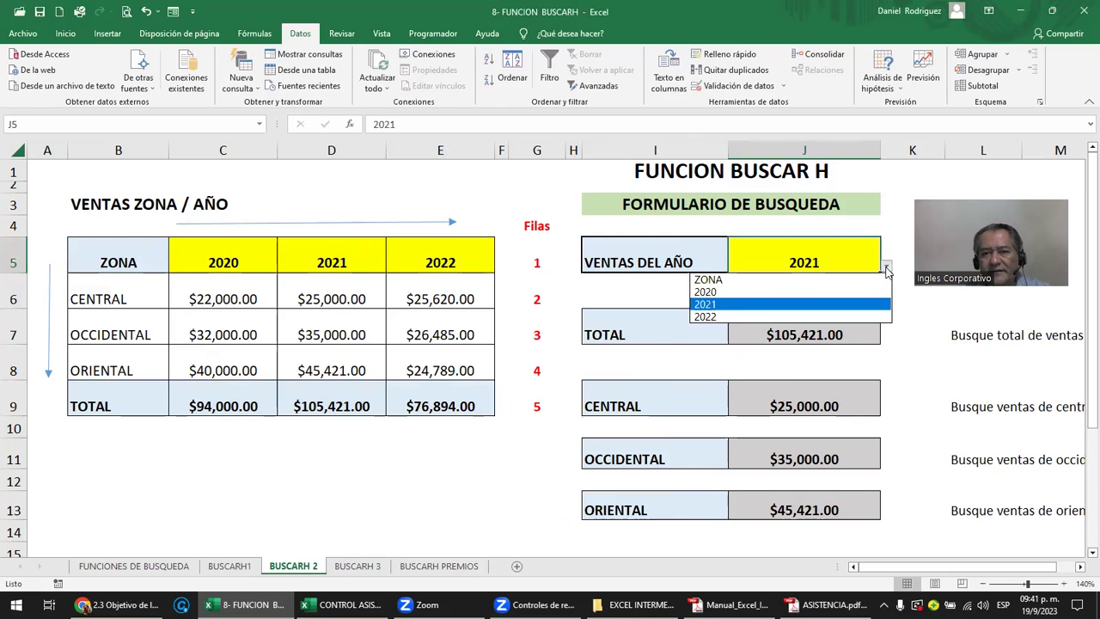
left_click(710, 281)
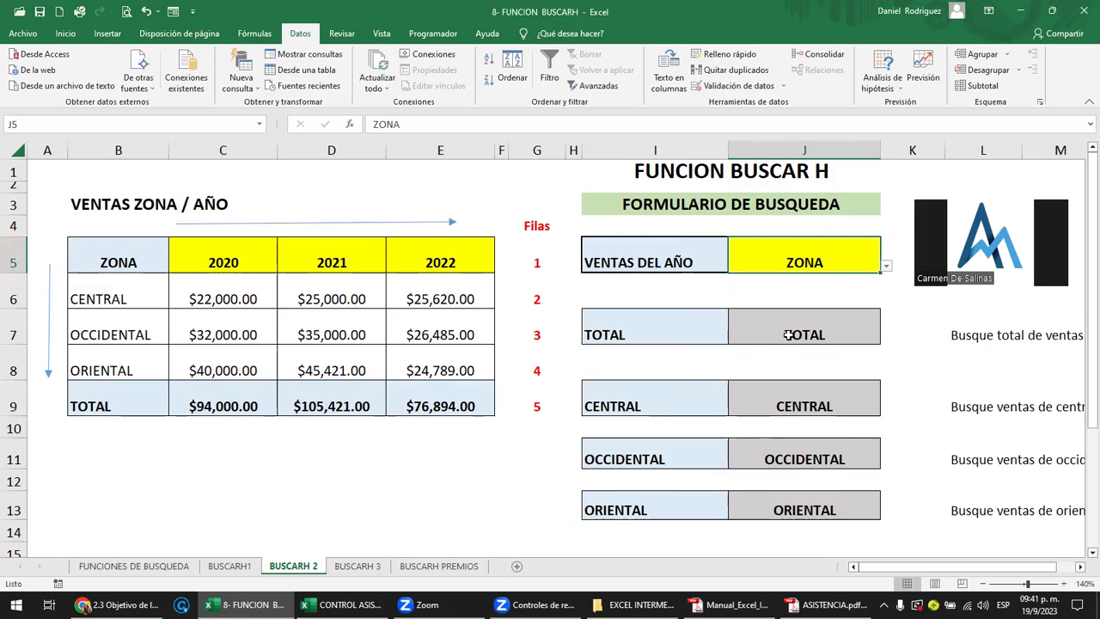
left_click_drag(94, 292, 97, 393)
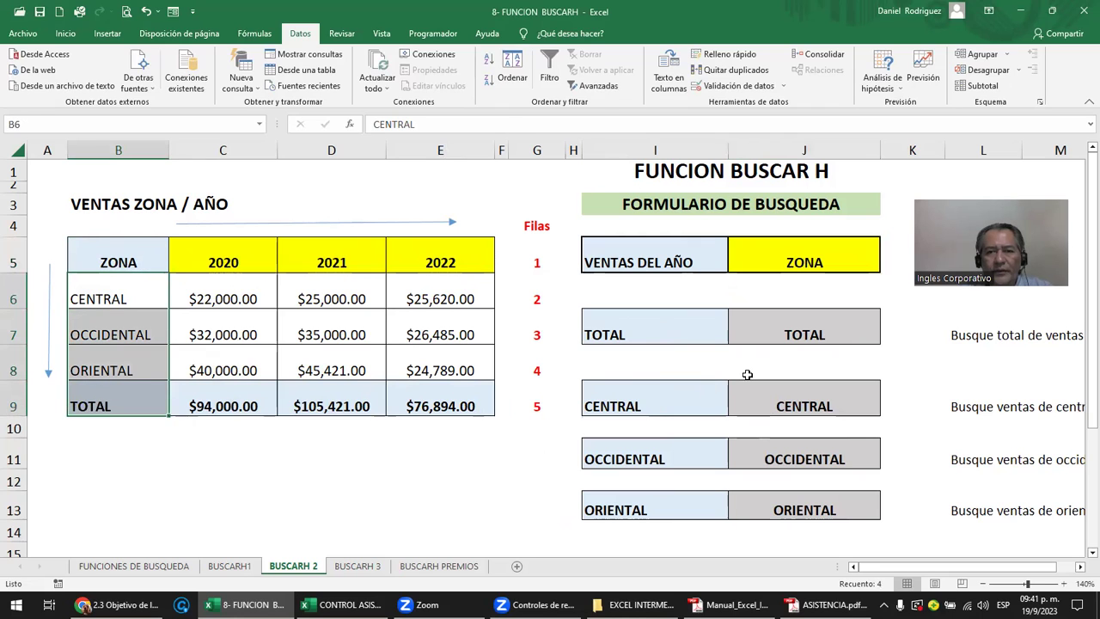
left_click(777, 331)
double_click(867, 339)
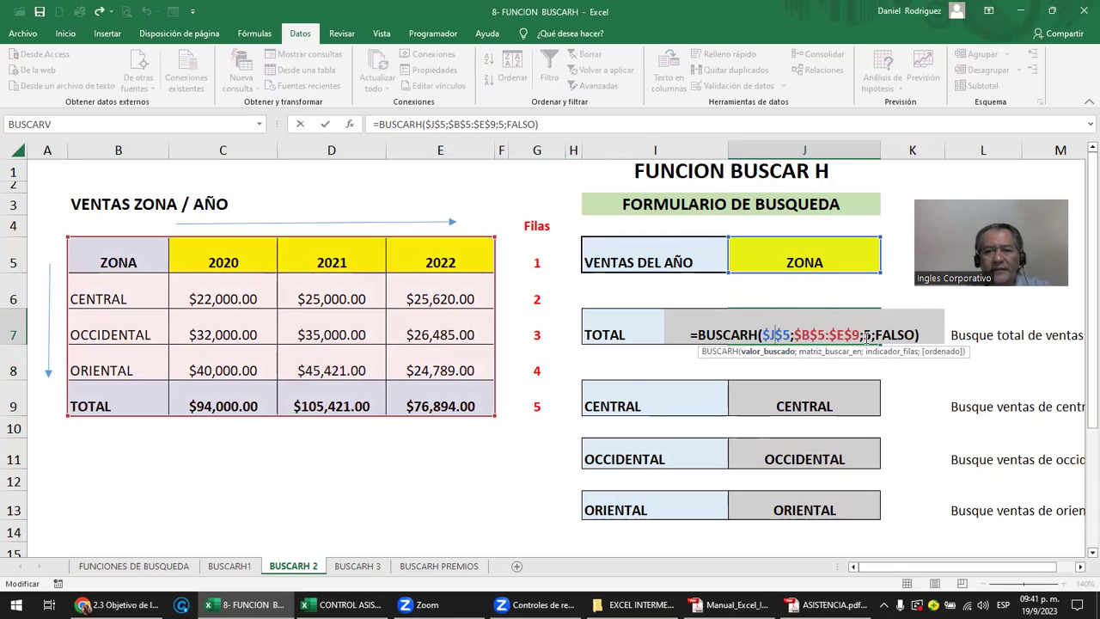
left_click_drag(138, 256, 129, 389)
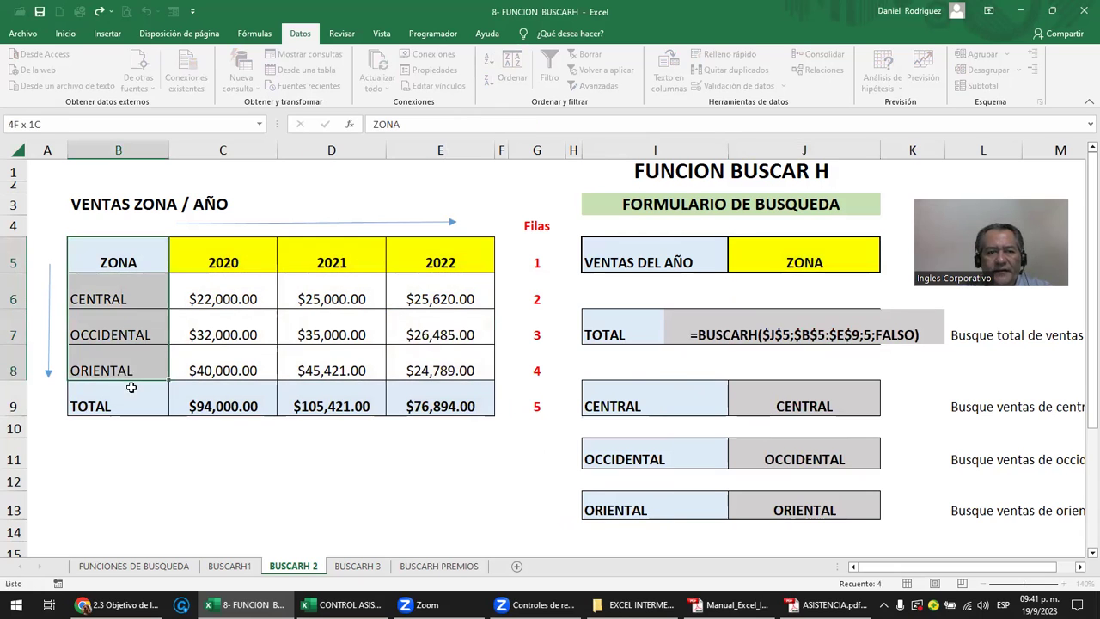
left_click(104, 299)
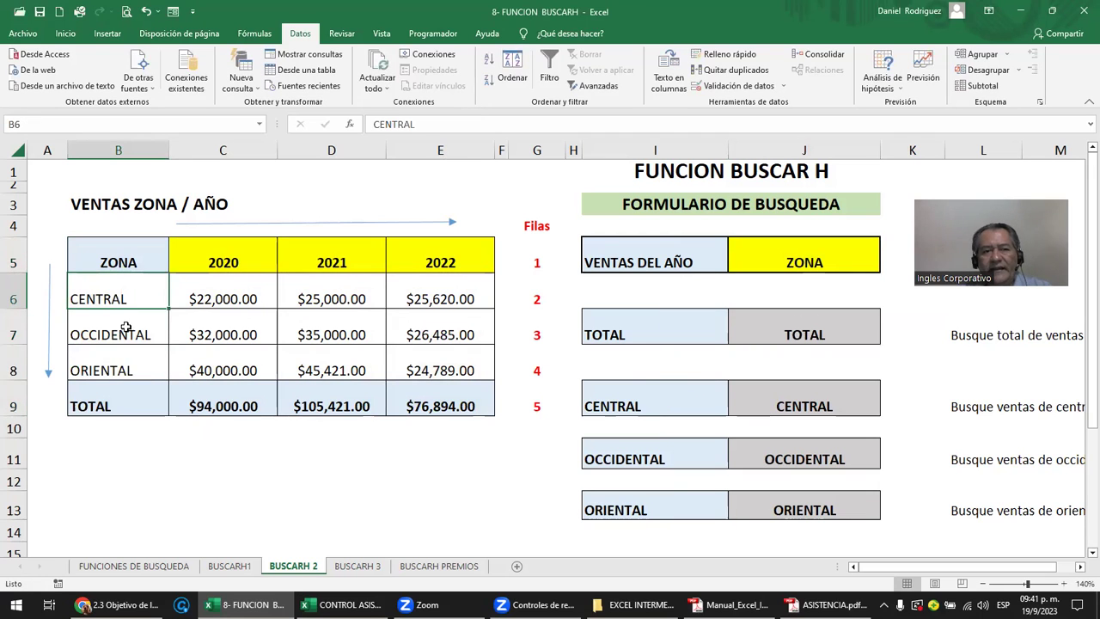
left_click(127, 327)
left_click(126, 366)
left_click(132, 394)
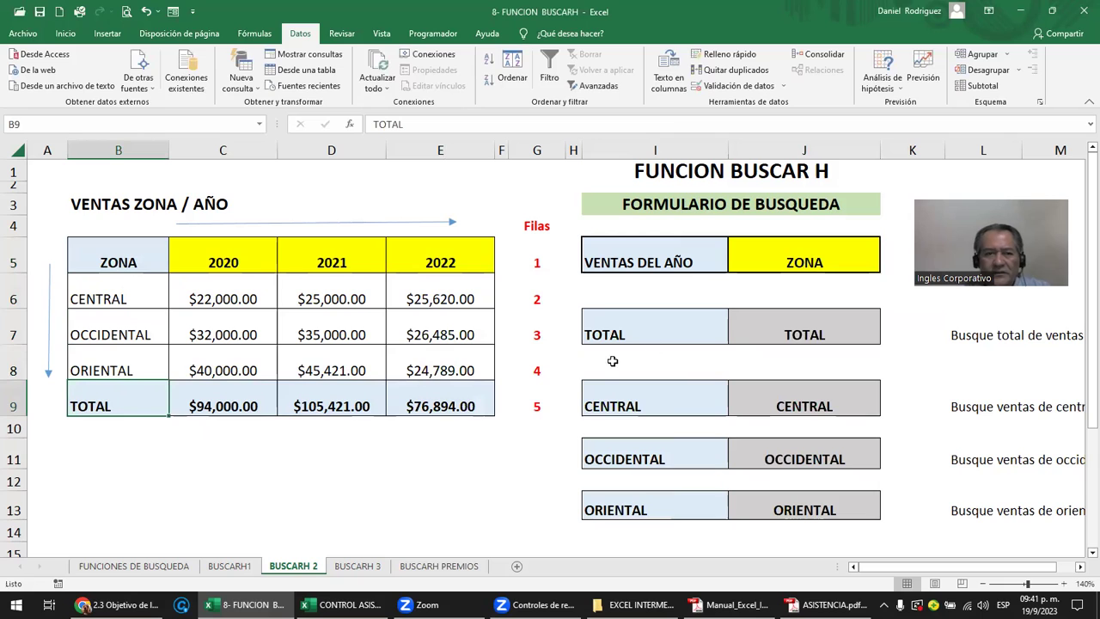
left_click(827, 261)
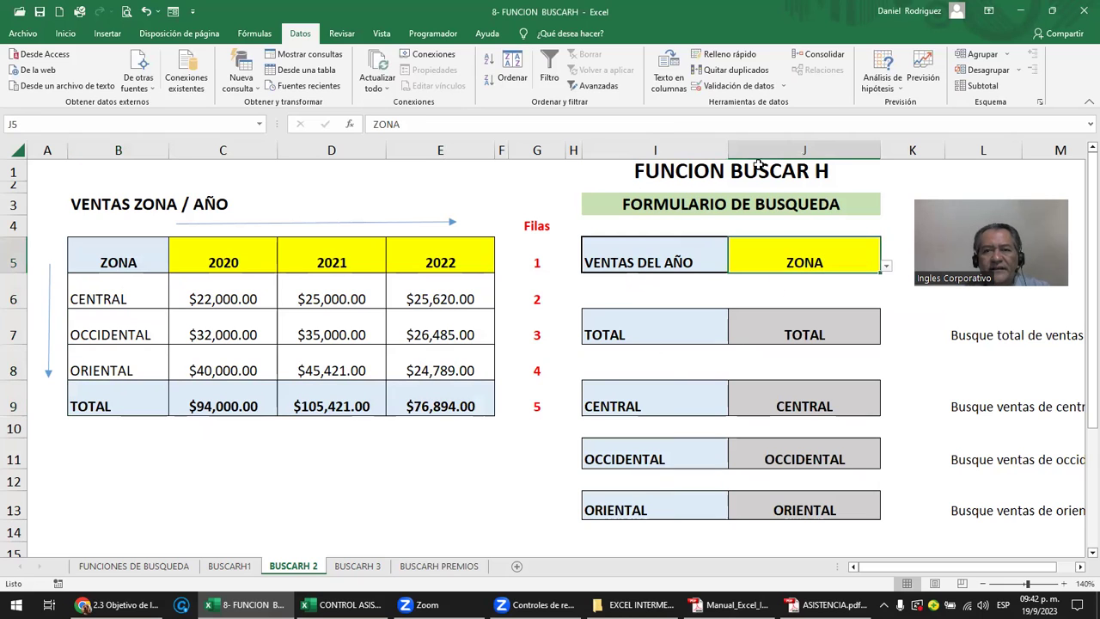
- Change J5's validation list source to the year headers =$C$5:$E$5
left_click(737, 86)
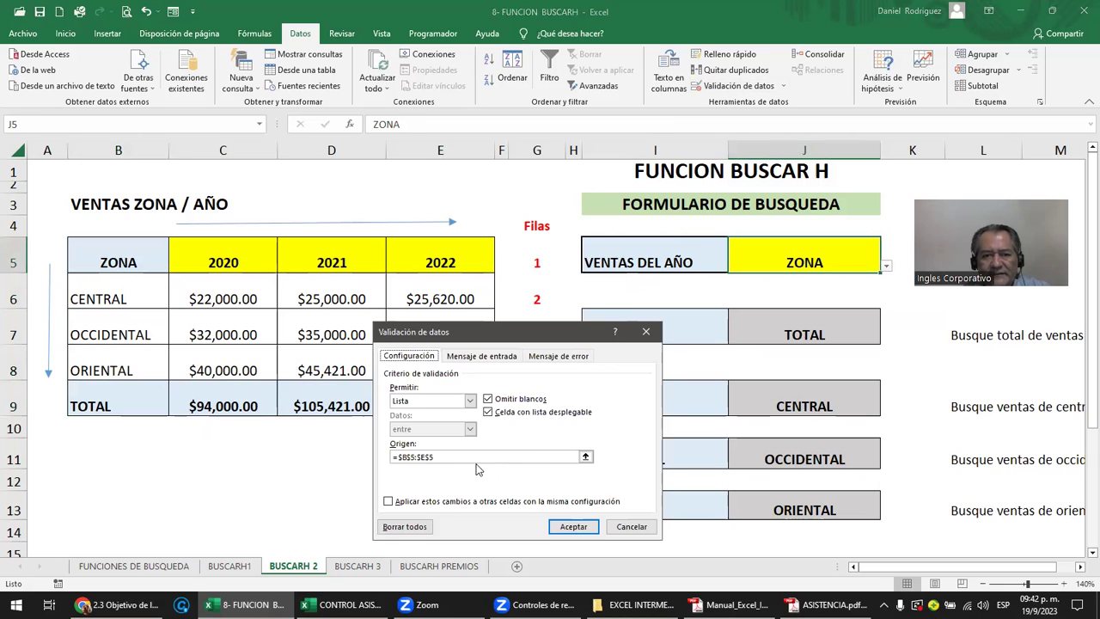
left_click_drag(569, 458, 314, 458)
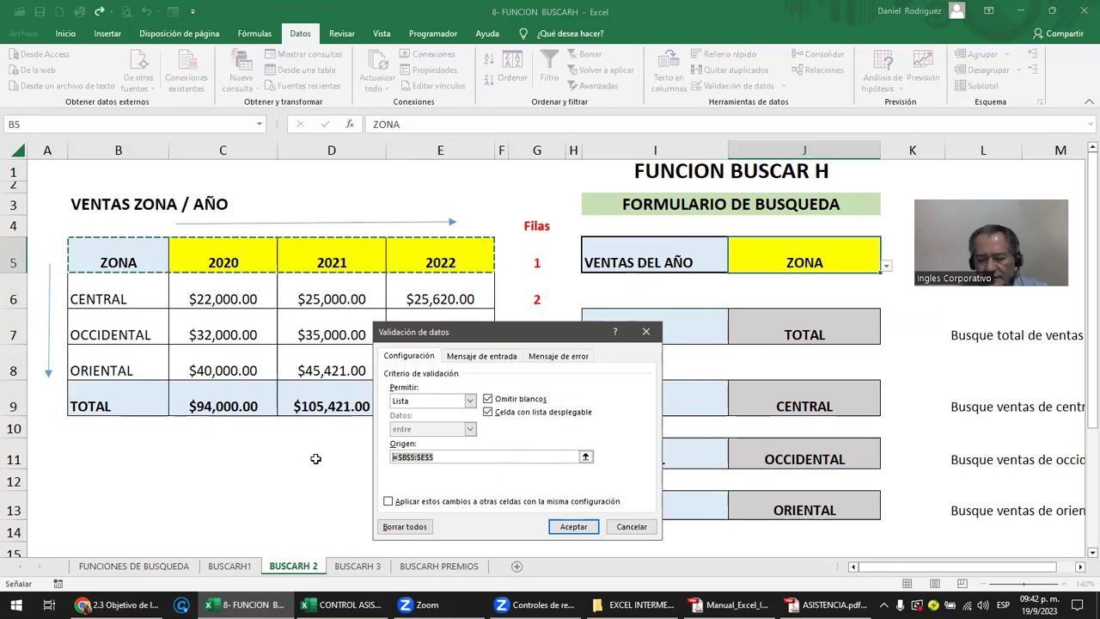
key("BackSpace")
left_click_drag(223, 258, 415, 256)
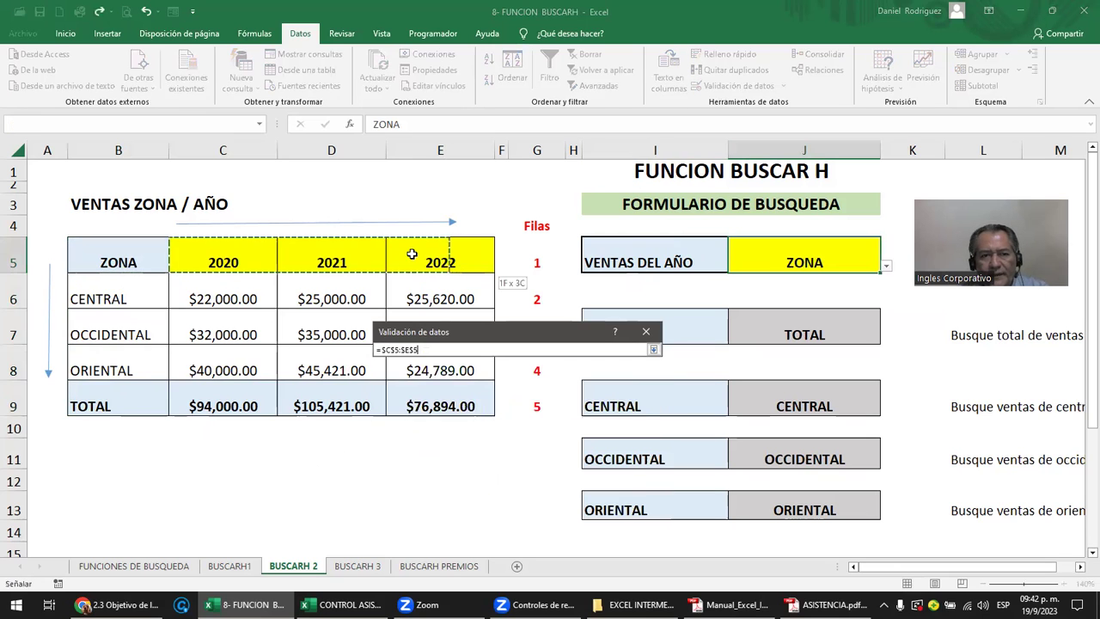
left_click(572, 526)
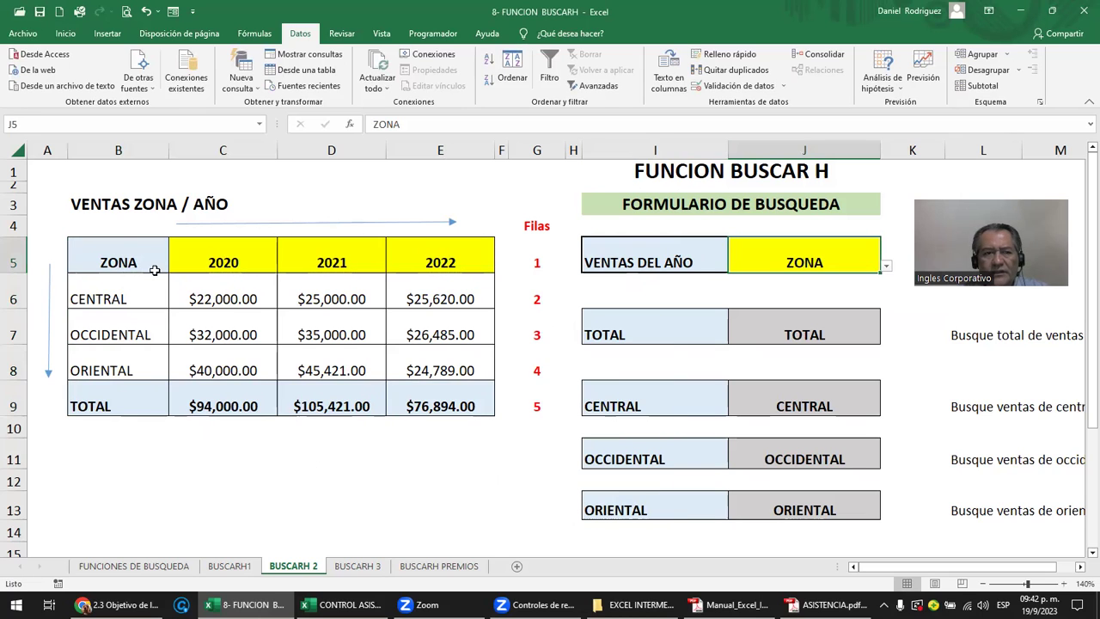
left_click(127, 260)
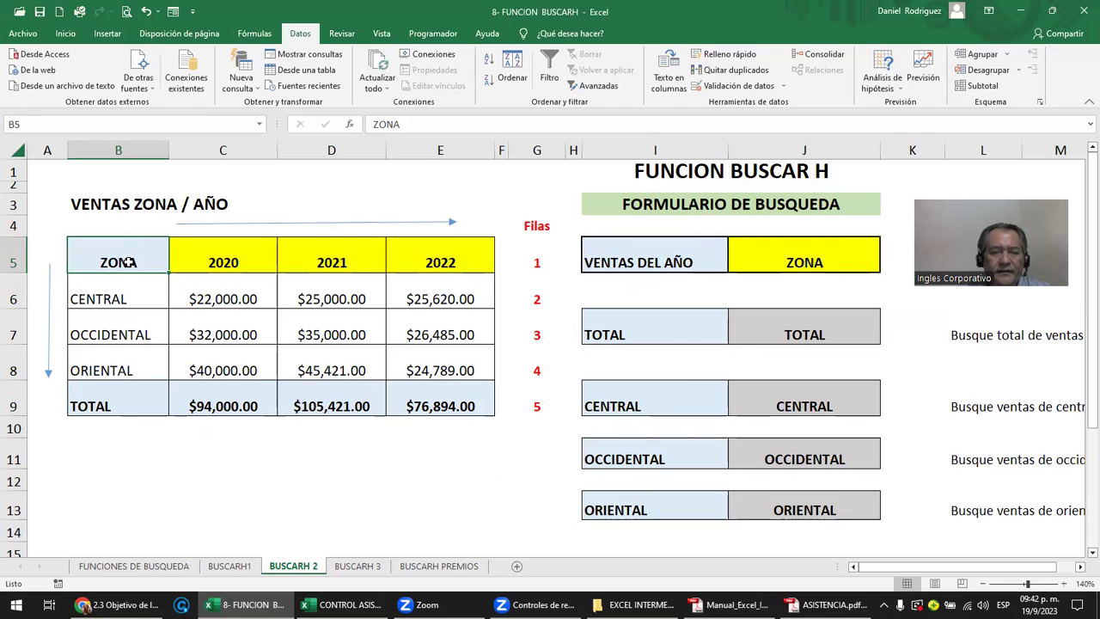
- Choose 2021 from J5's list and inspect the TOTAL lookup formula in J7
left_click(775, 284)
left_click(812, 258)
left_click(886, 267)
left_click(784, 291)
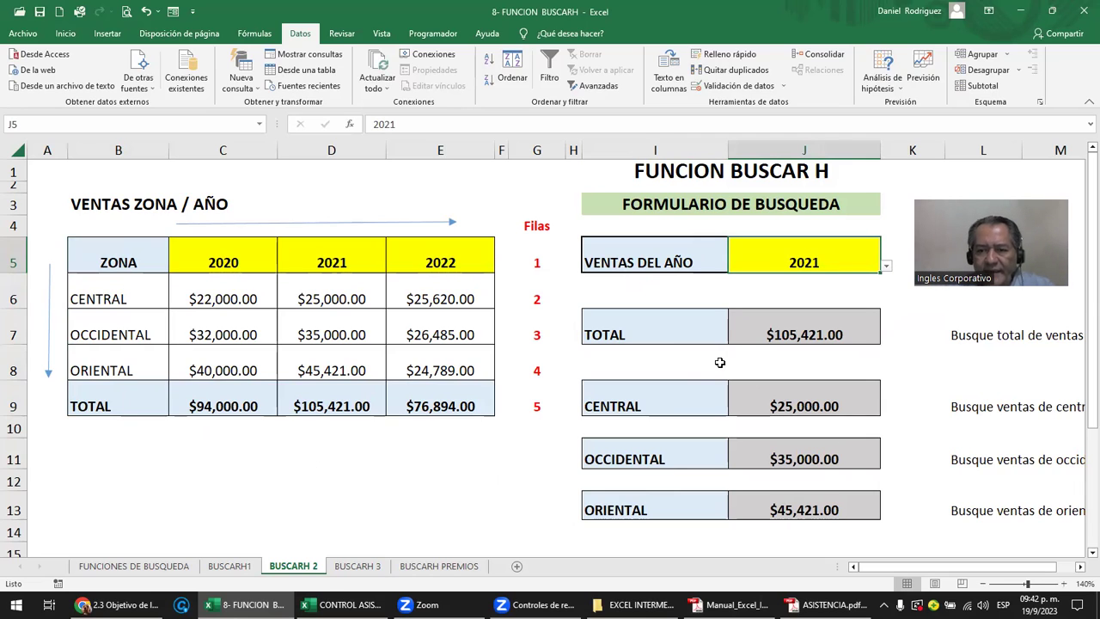
left_click(799, 332)
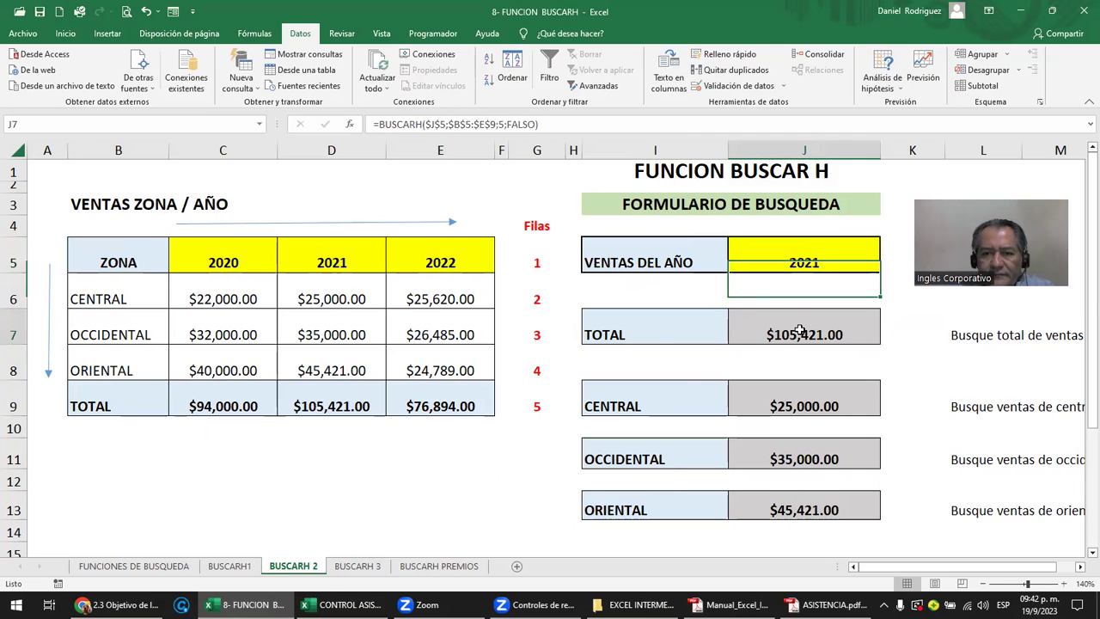
double_click(799, 332)
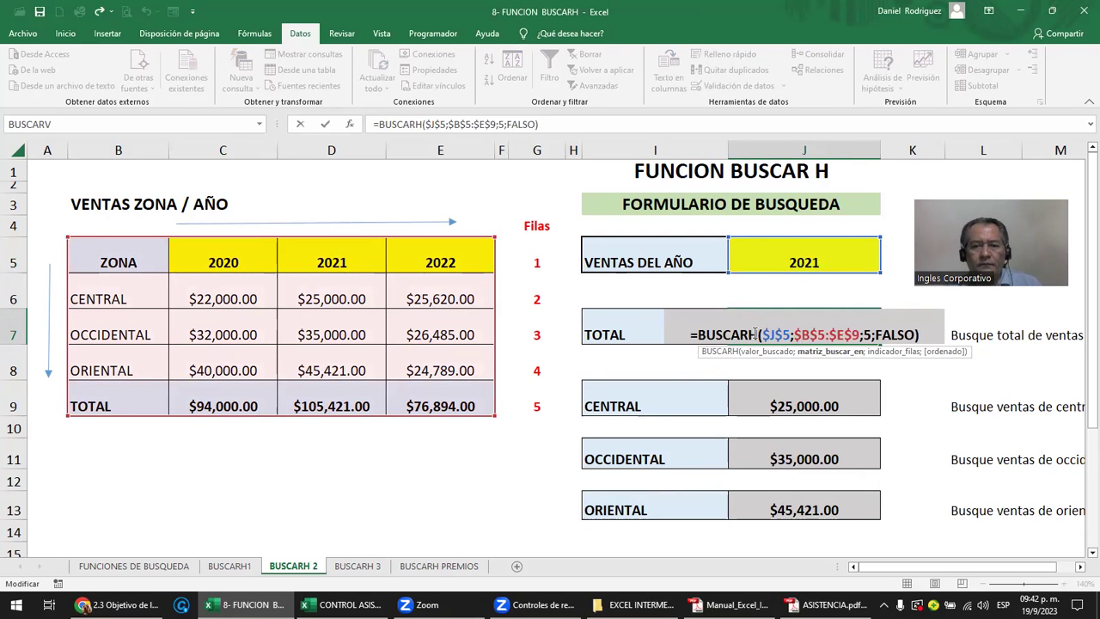
key("Escape")
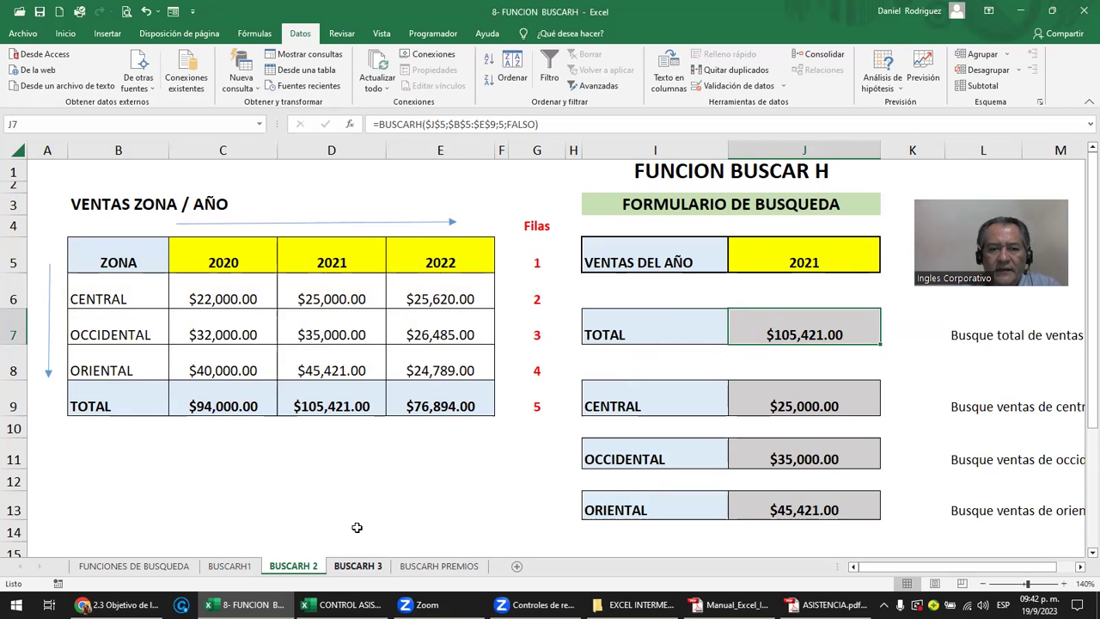
- Switch to the BUSCARH 3 sheet and highlight the MES column and HUGO, PACO, LUIS columns
left_click(358, 566)
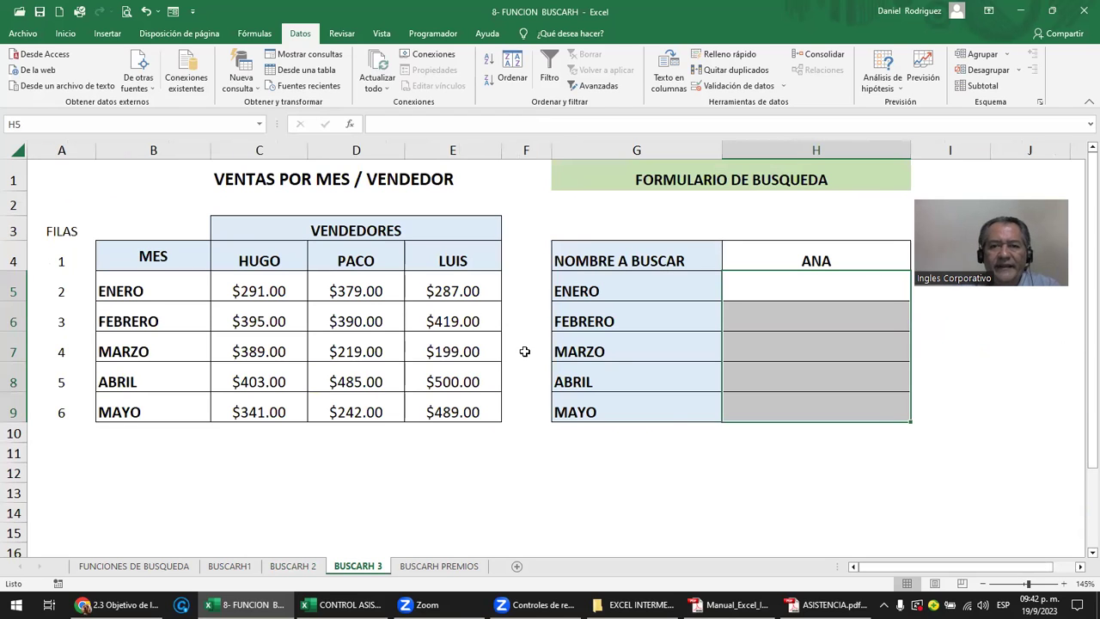
left_click_drag(672, 458, 672, 475)
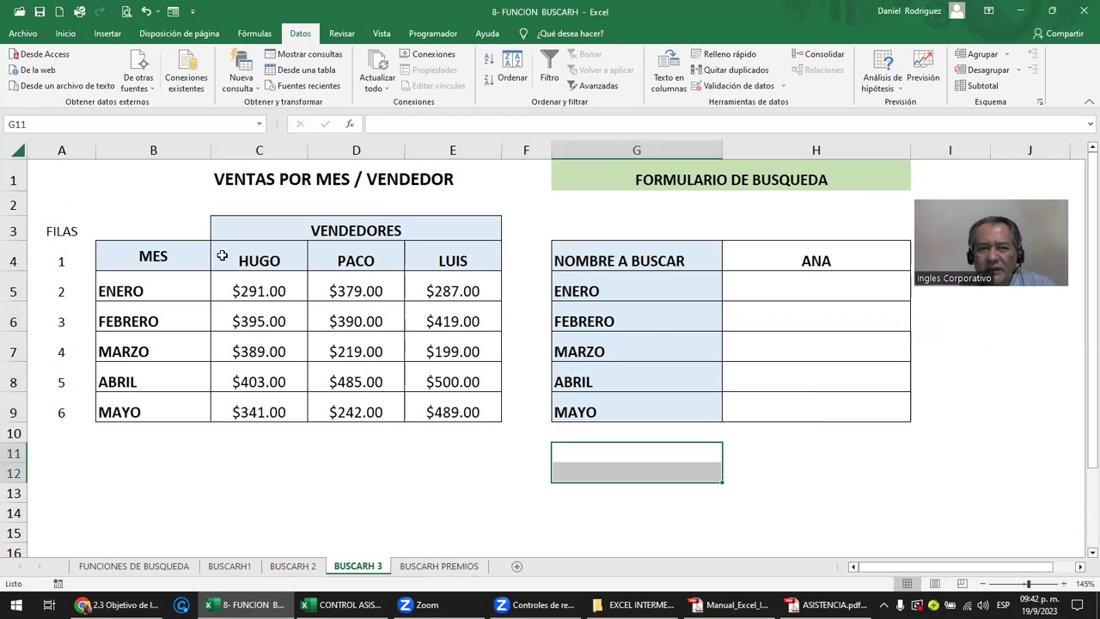
left_click_drag(159, 260, 151, 402)
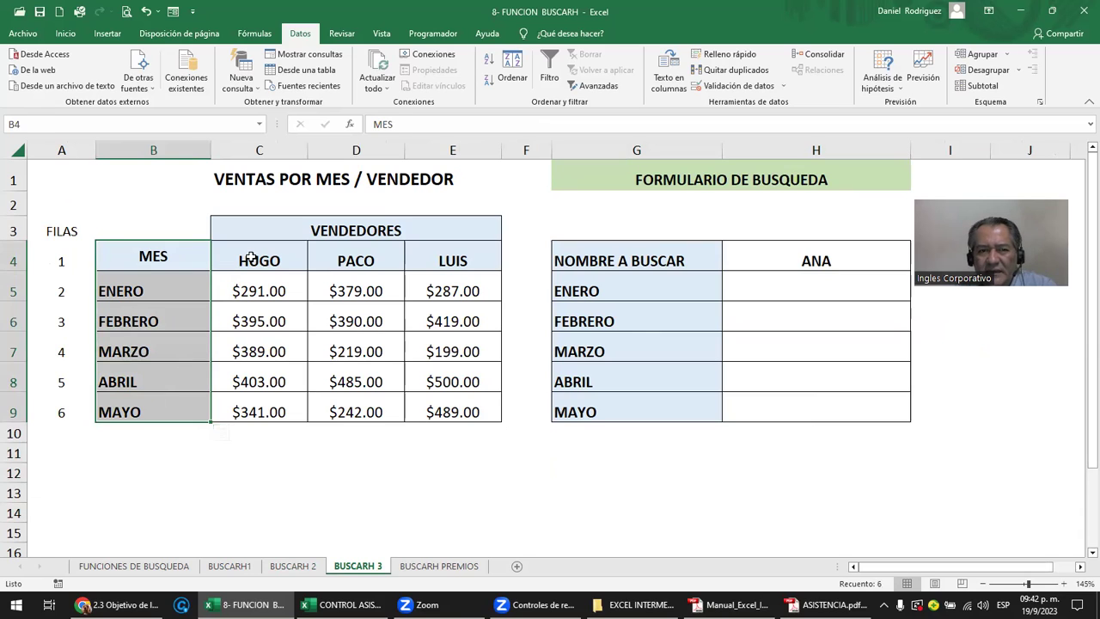
left_click_drag(244, 261, 449, 249)
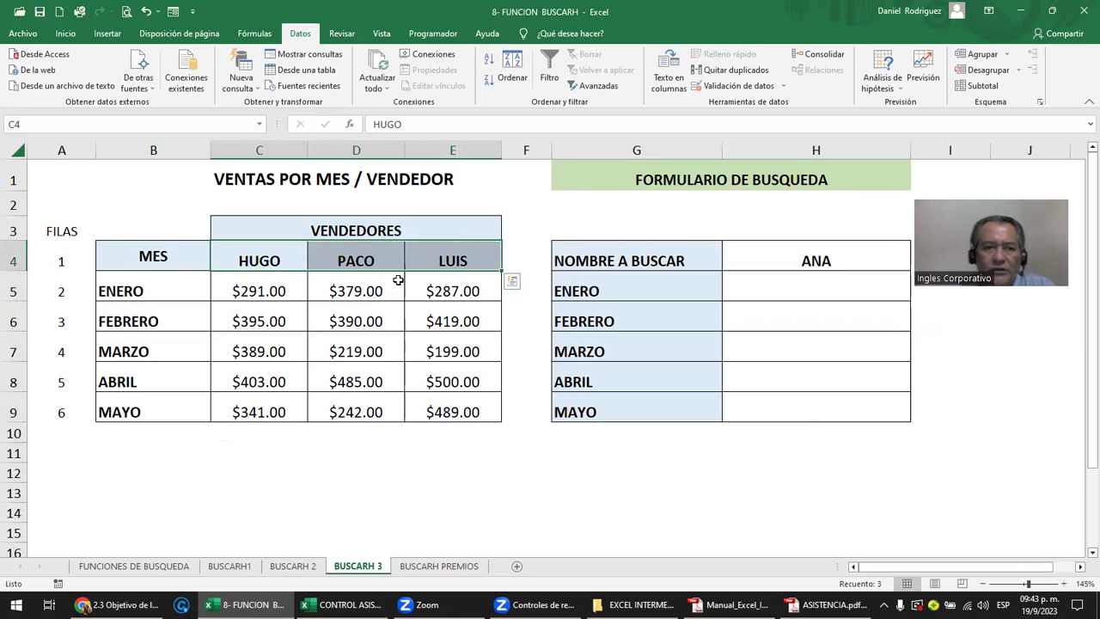
left_click(182, 289)
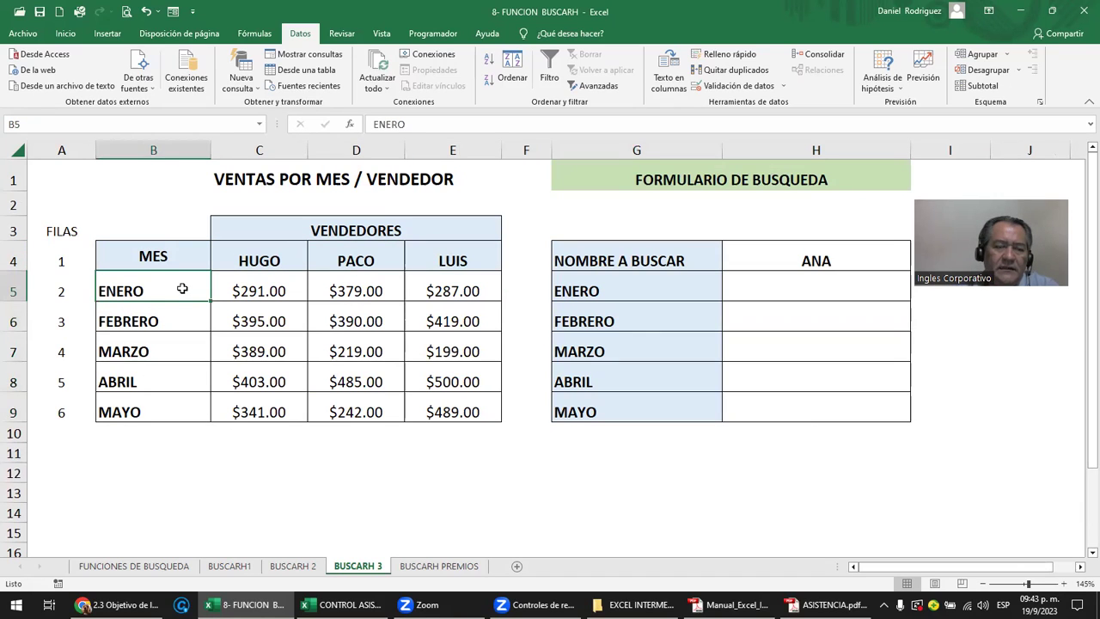
left_click(142, 256)
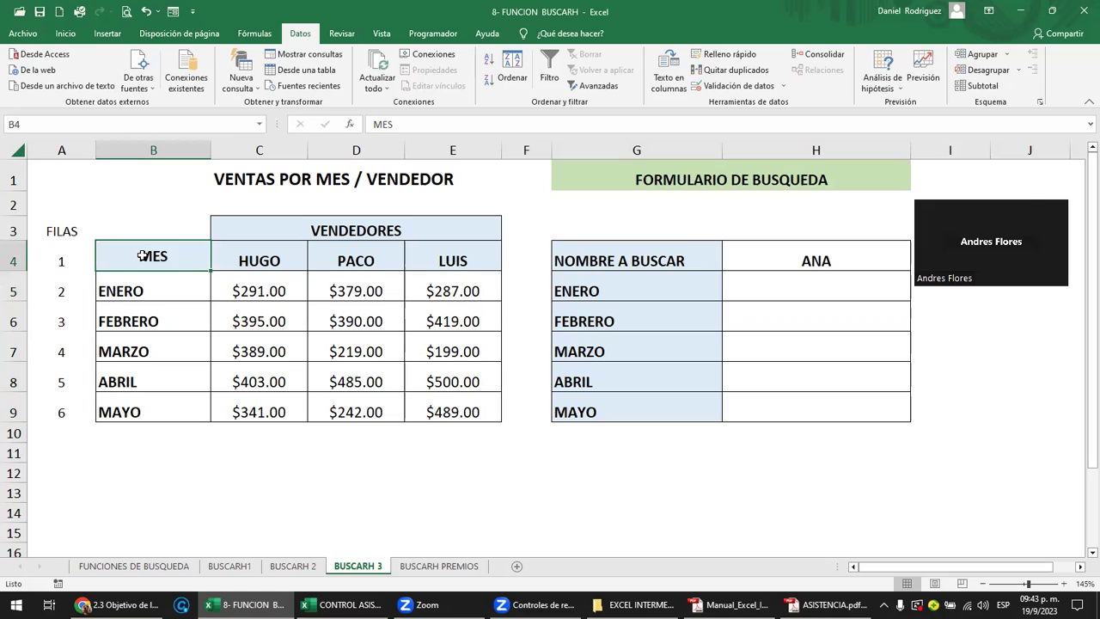
left_click_drag(162, 249, 140, 411)
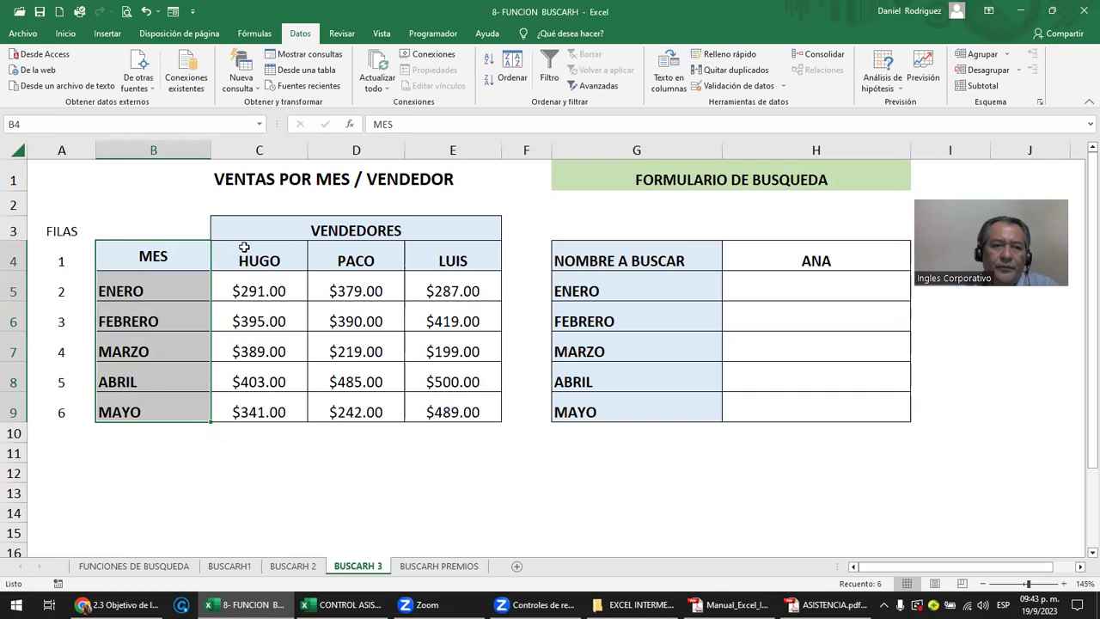
left_click_drag(245, 250, 266, 411)
left_click_drag(355, 260, 356, 407)
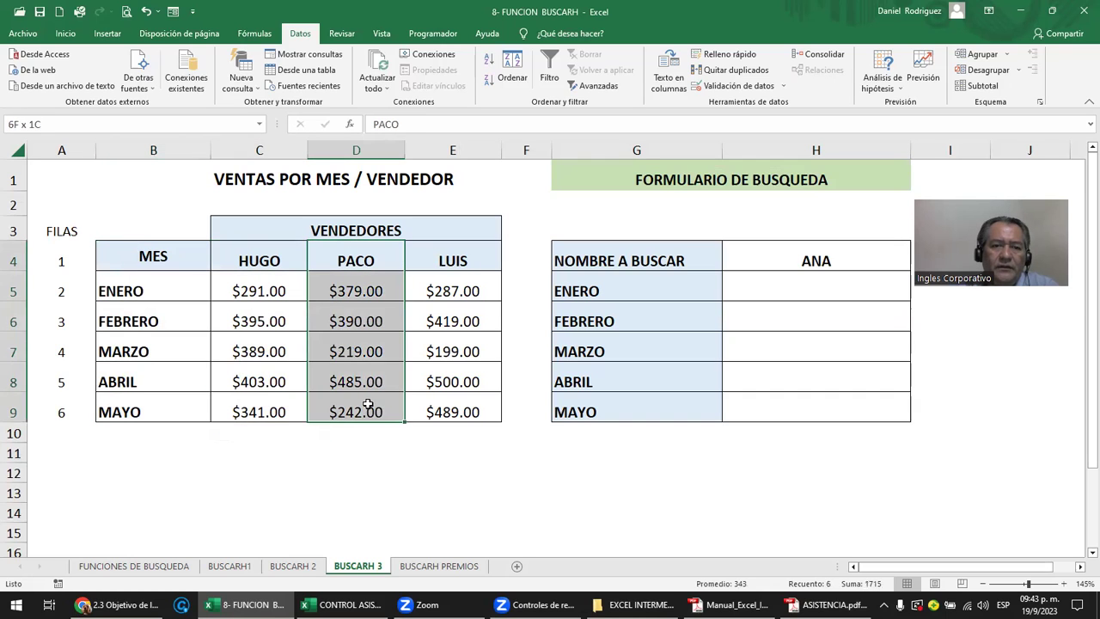
left_click_drag(479, 253, 470, 401)
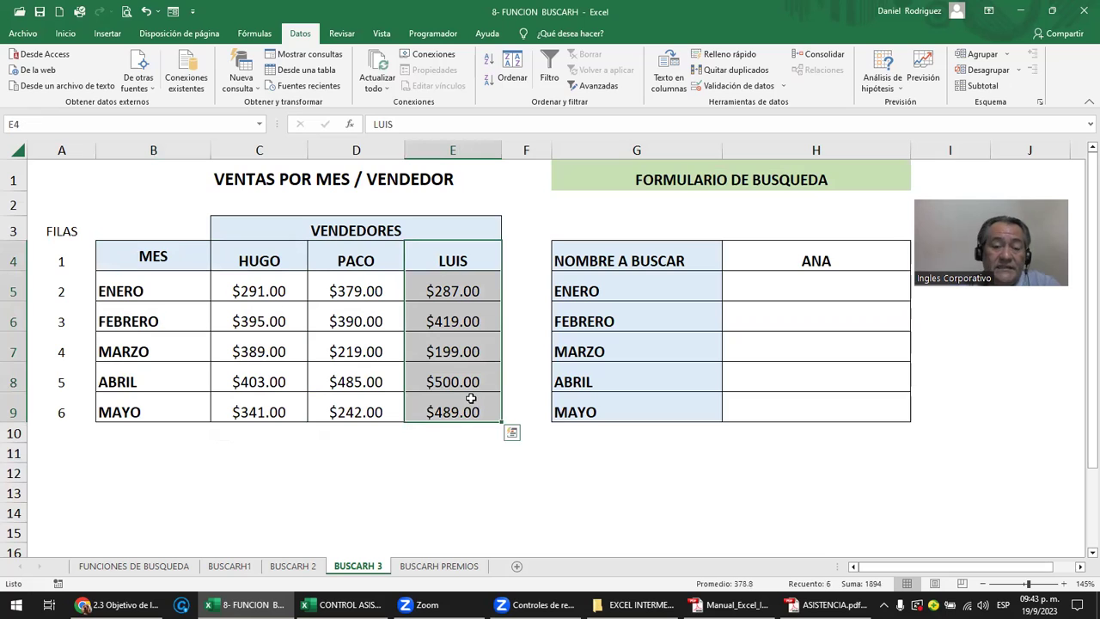
- Highlight the form's month labels and the ENERO through MAYO sales rows
left_click(616, 261)
left_click(599, 289)
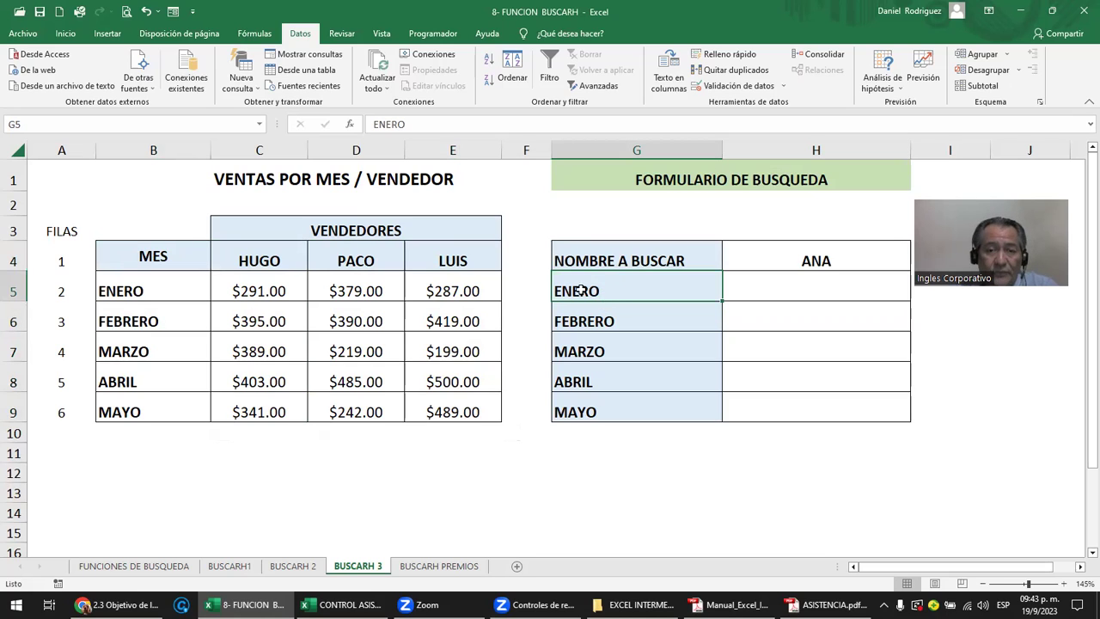
left_click(589, 321)
left_click(594, 349)
left_click(598, 380)
left_click_drag(143, 292, 446, 292)
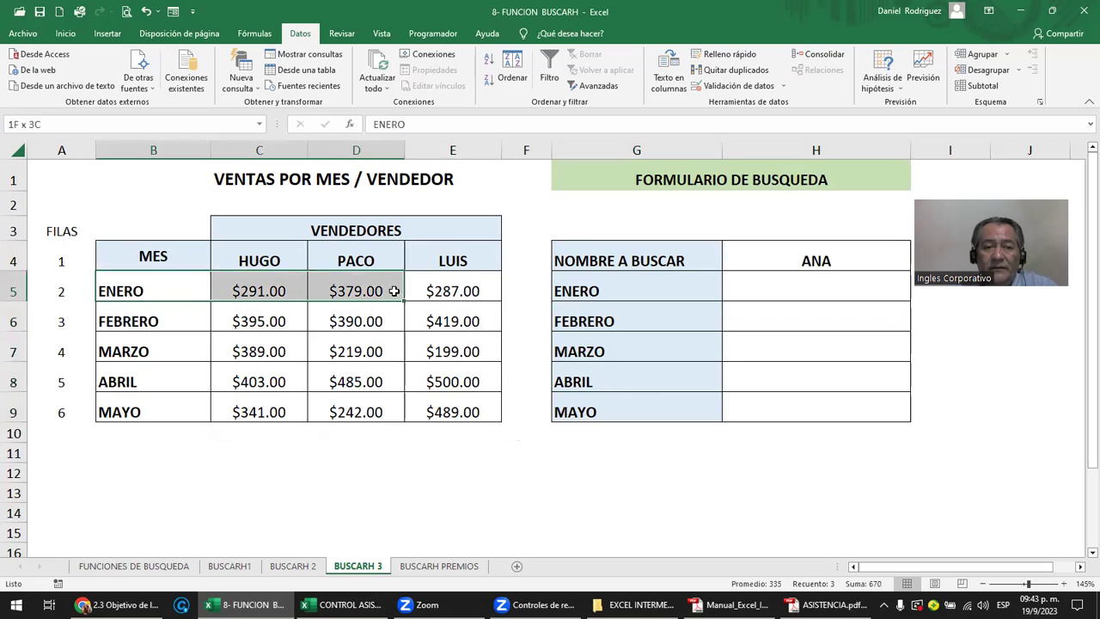
left_click_drag(125, 320, 425, 320)
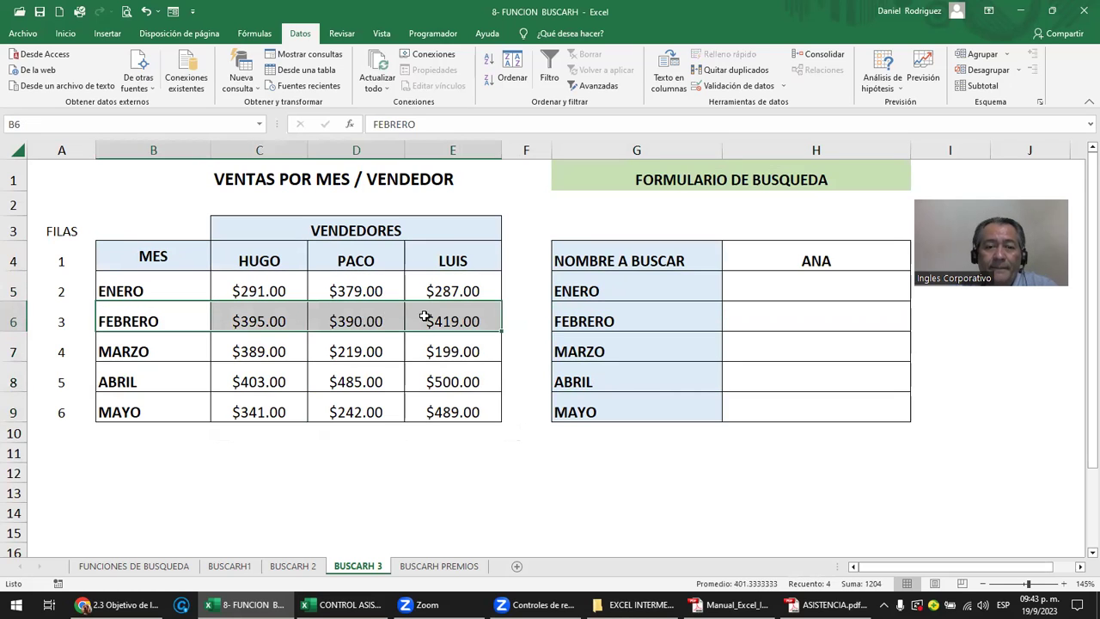
left_click_drag(164, 351, 456, 350)
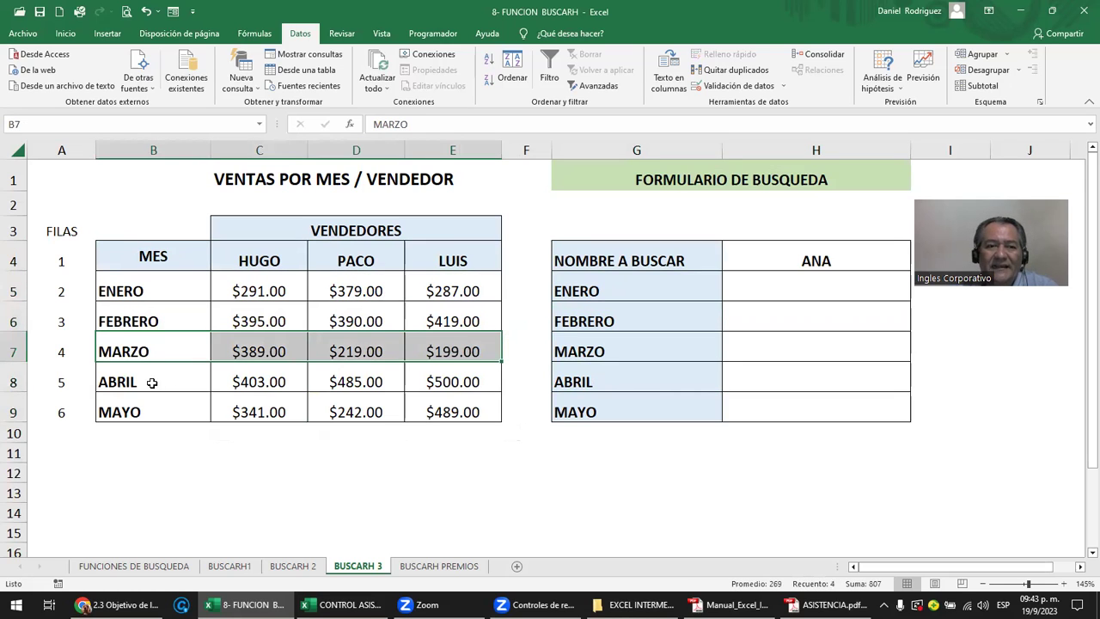
left_click_drag(147, 380, 456, 381)
left_click_drag(158, 411, 464, 404)
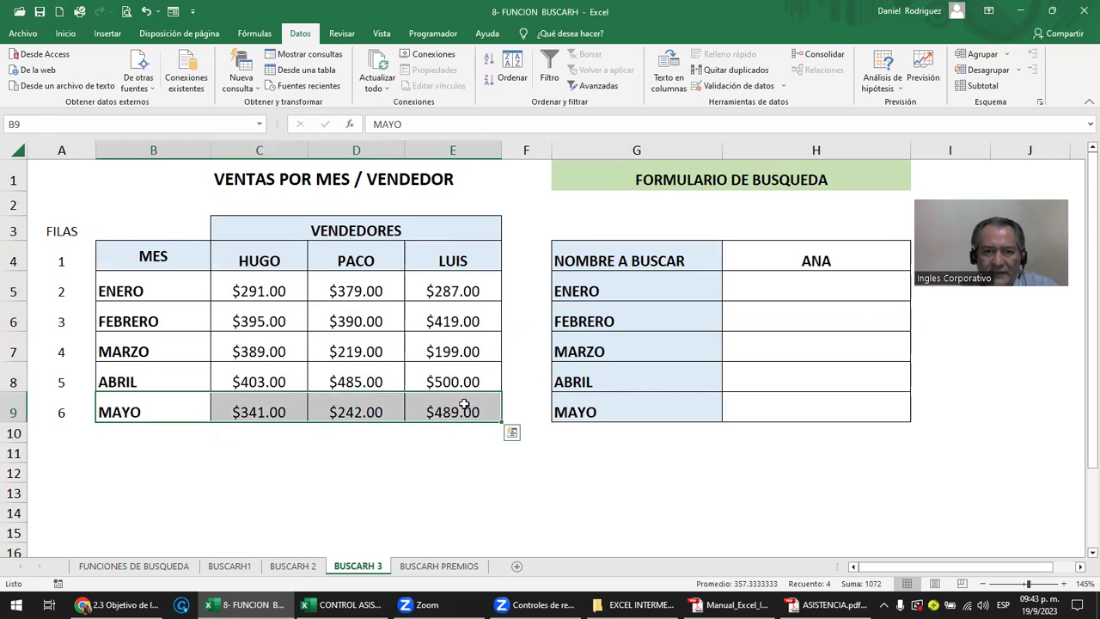
- Highlight the name-to-find cell showing ANA and the seller headers HUGO to LUIS
left_click(779, 252)
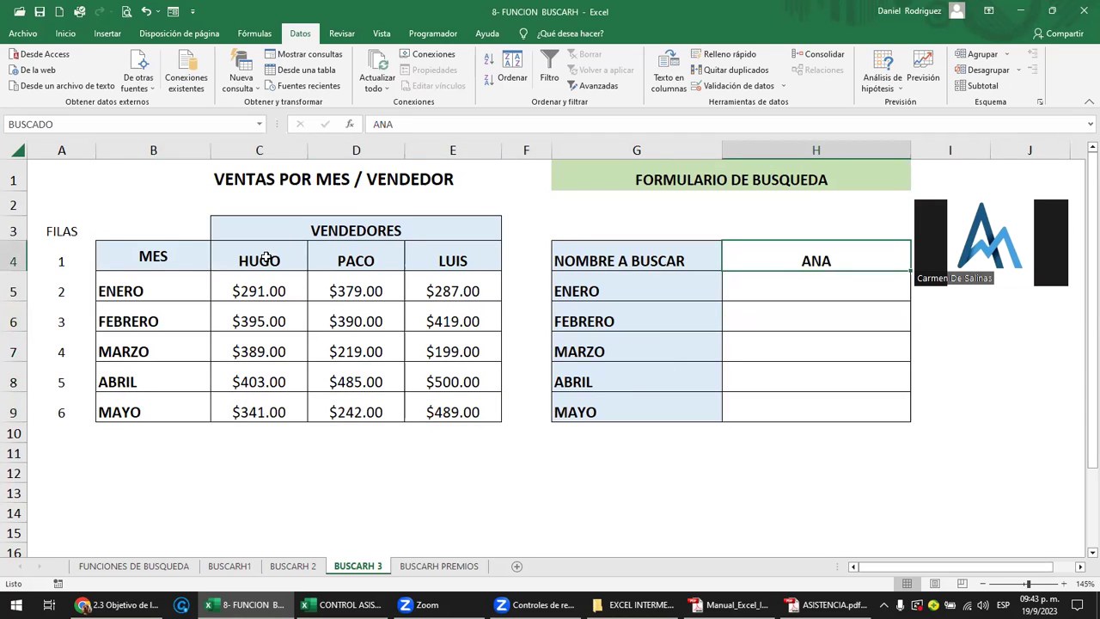
left_click(607, 258)
left_click(808, 255)
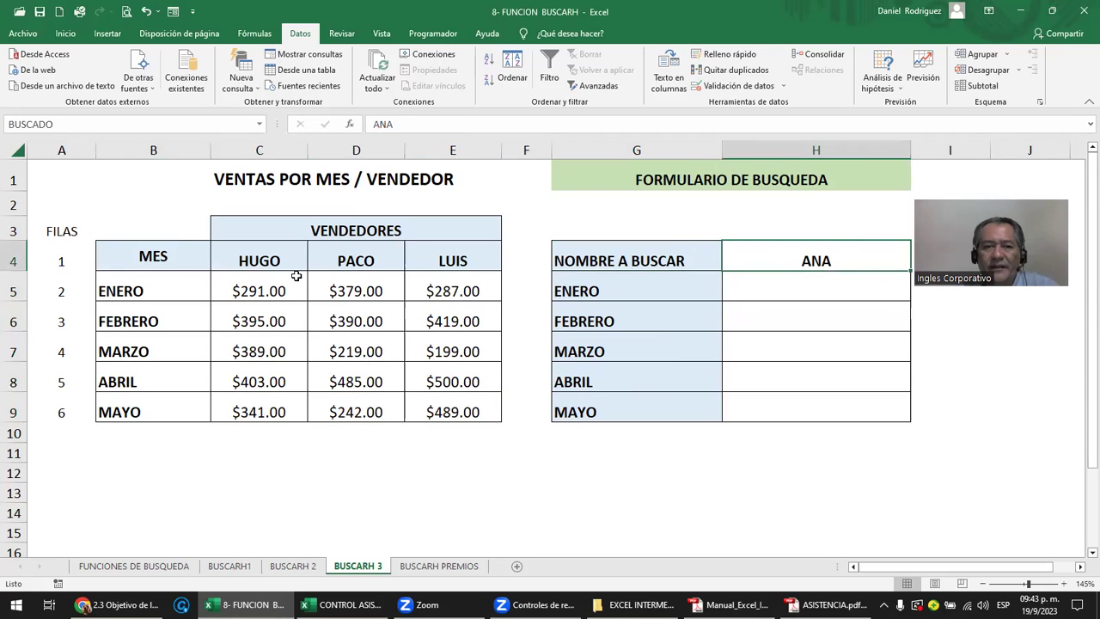
left_click_drag(246, 266, 465, 265)
left_click_drag(242, 259, 431, 259)
left_click_drag(245, 259, 443, 260)
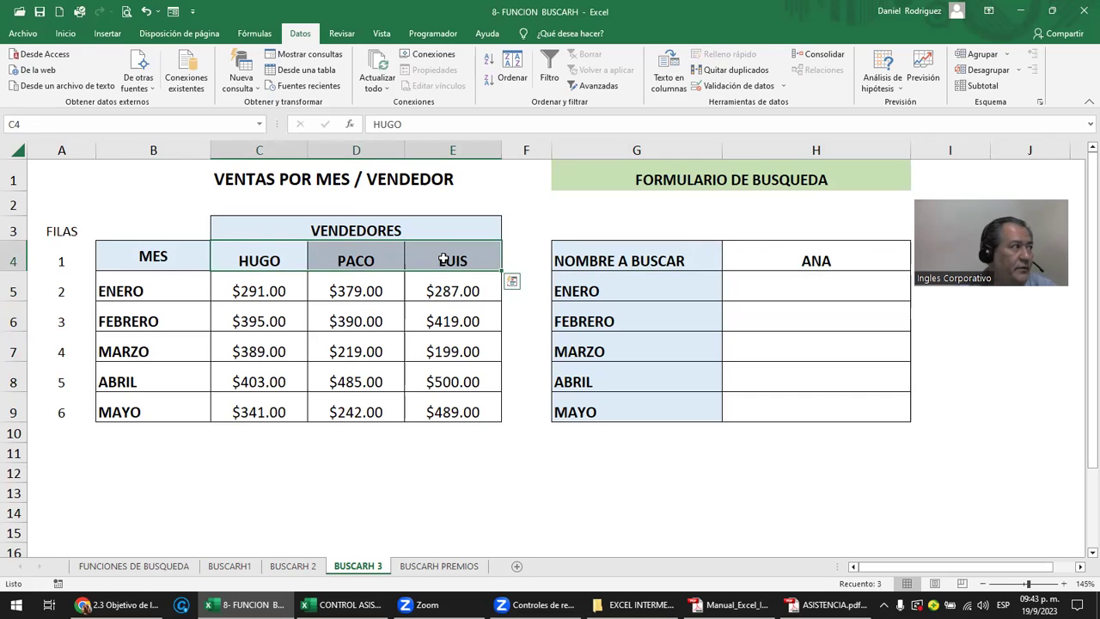
left_click(692, 260)
type("MS")
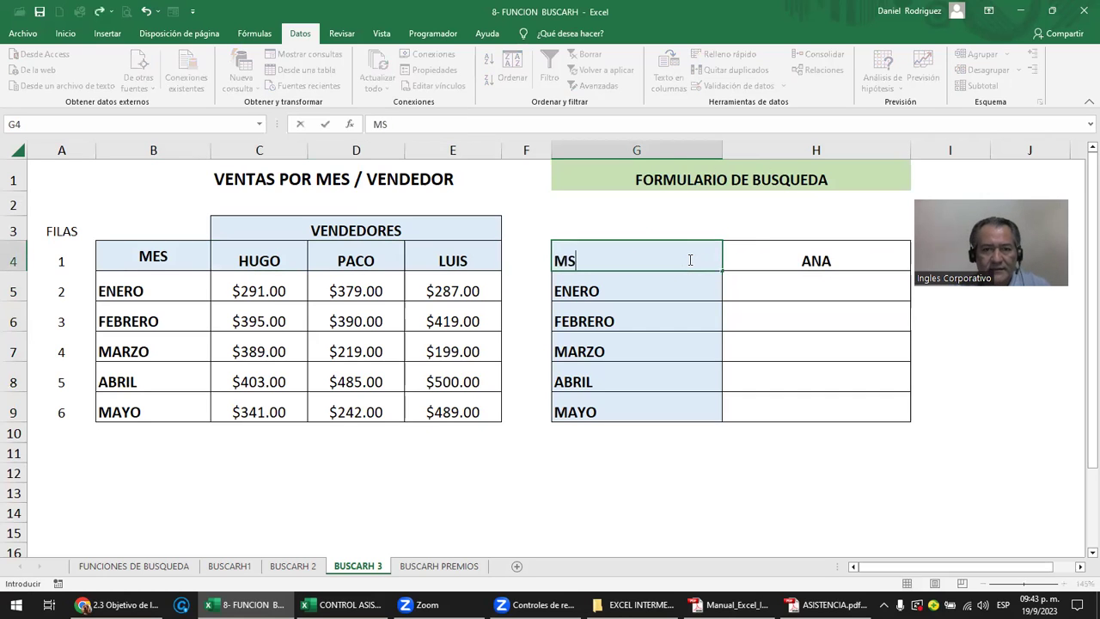
type("ES")
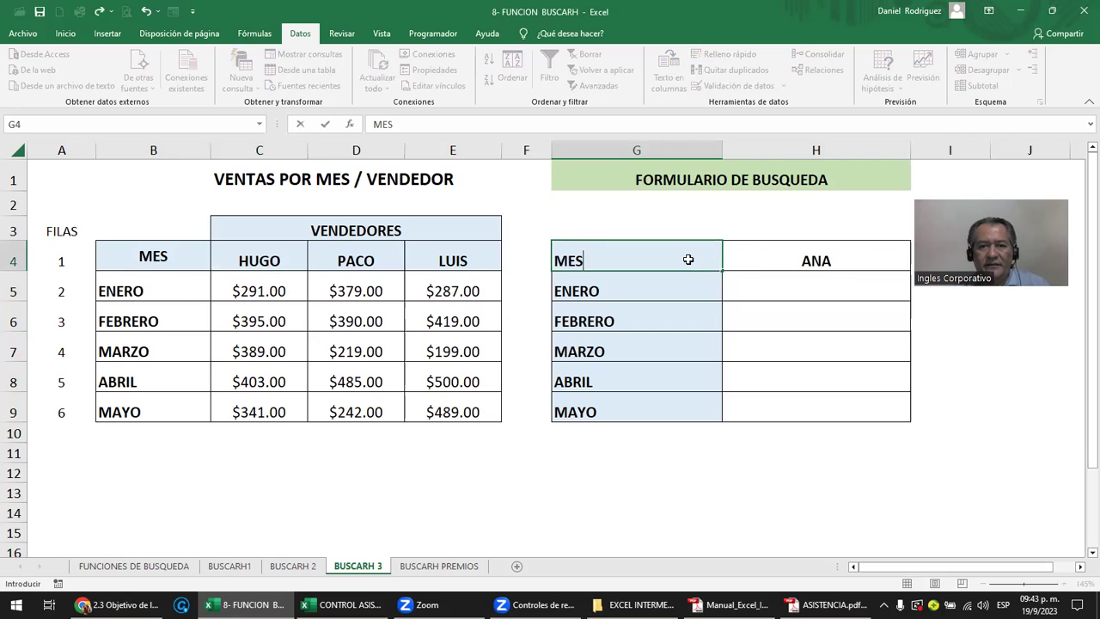
key("Return")
key("Up")
key("Right")
key("ctrl+z")
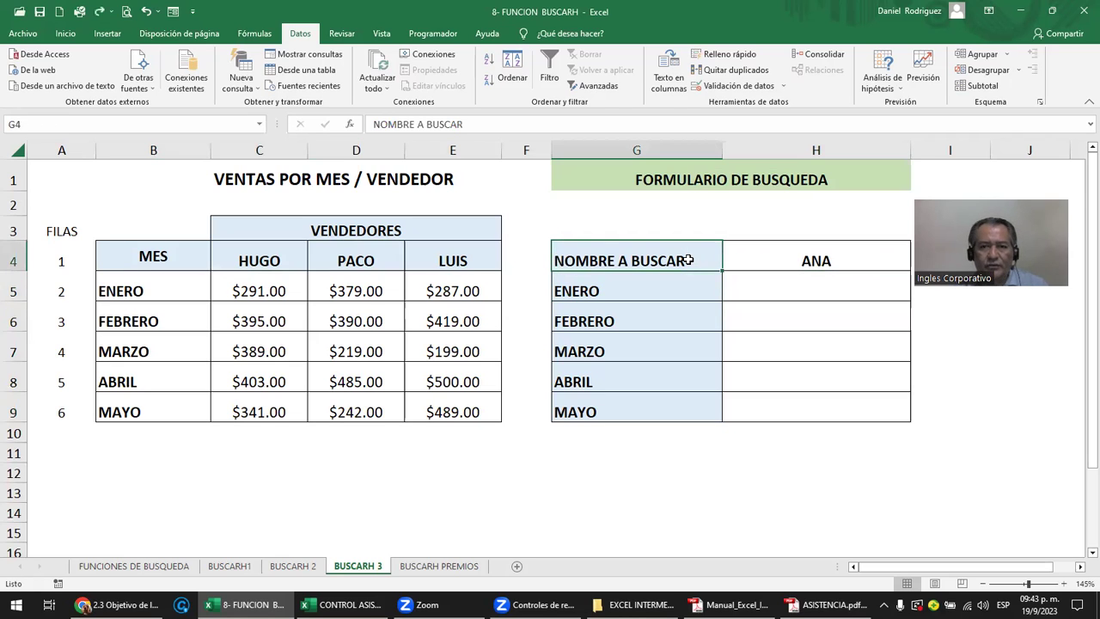
left_click(812, 299)
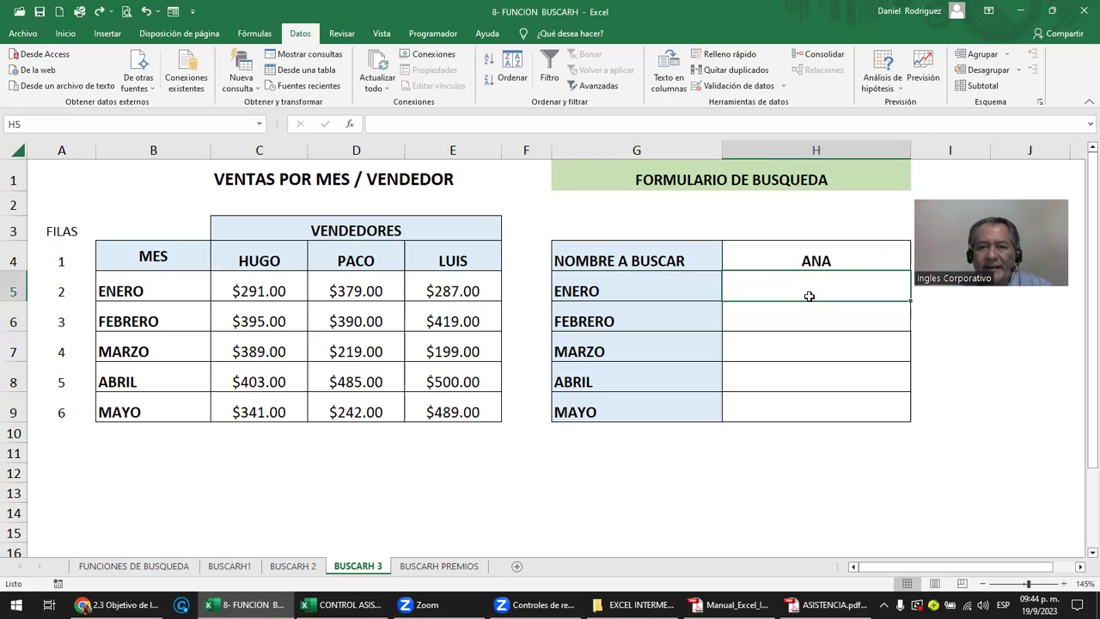
left_click(814, 262)
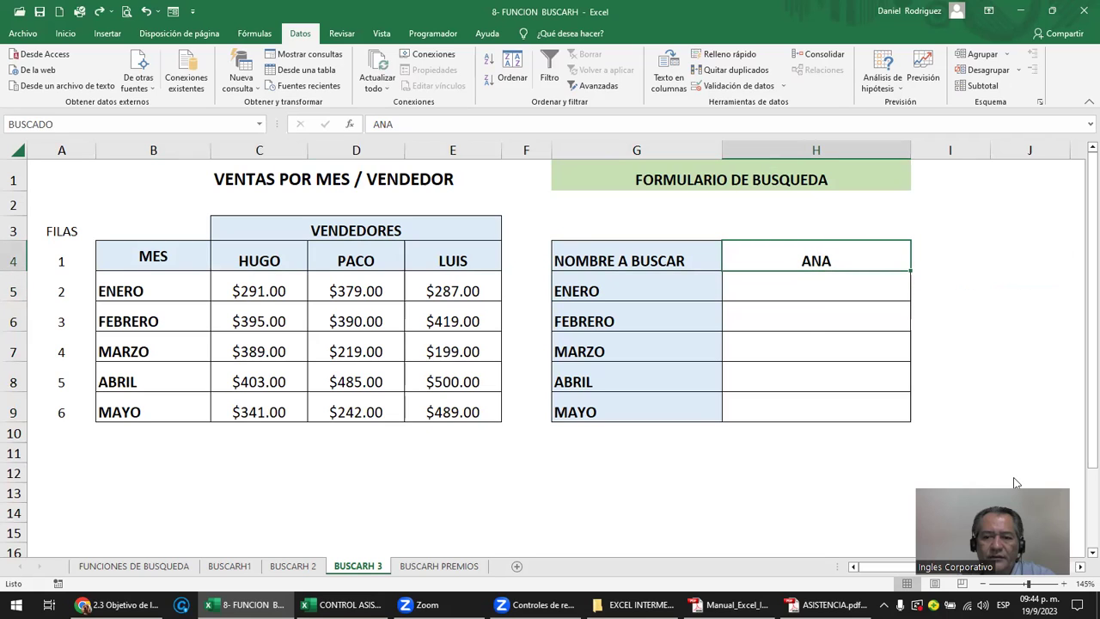
key("Return")
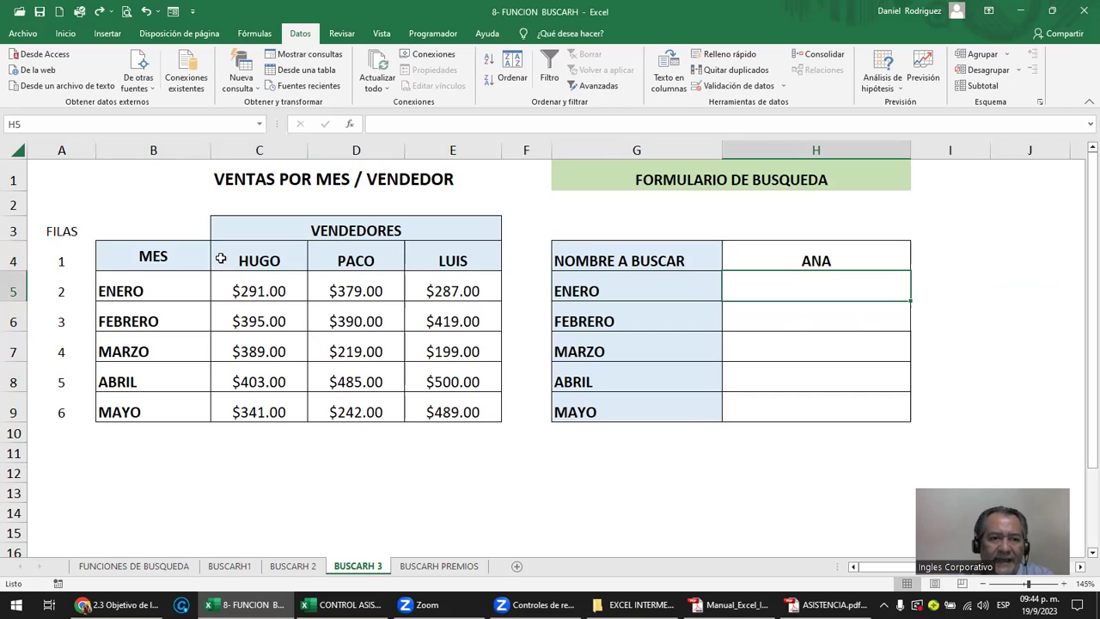
left_click(149, 256)
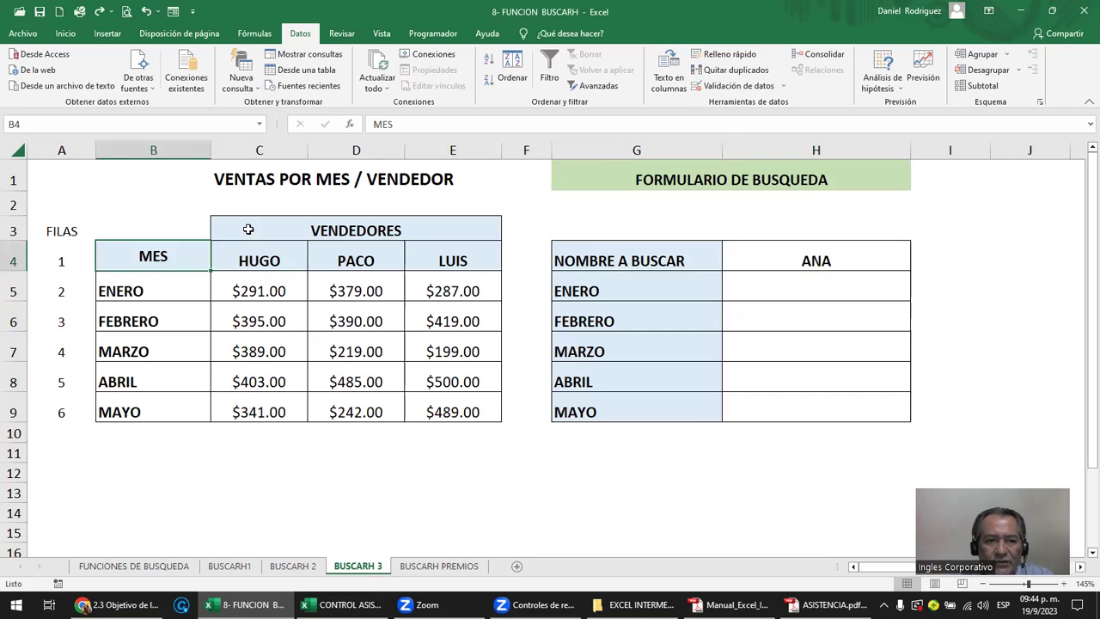
left_click(381, 226)
mouse_move(154, 254)
left_mouse_down()
mouse_move(443, 277)
mouse_move(460, 406)
left_mouse_up()
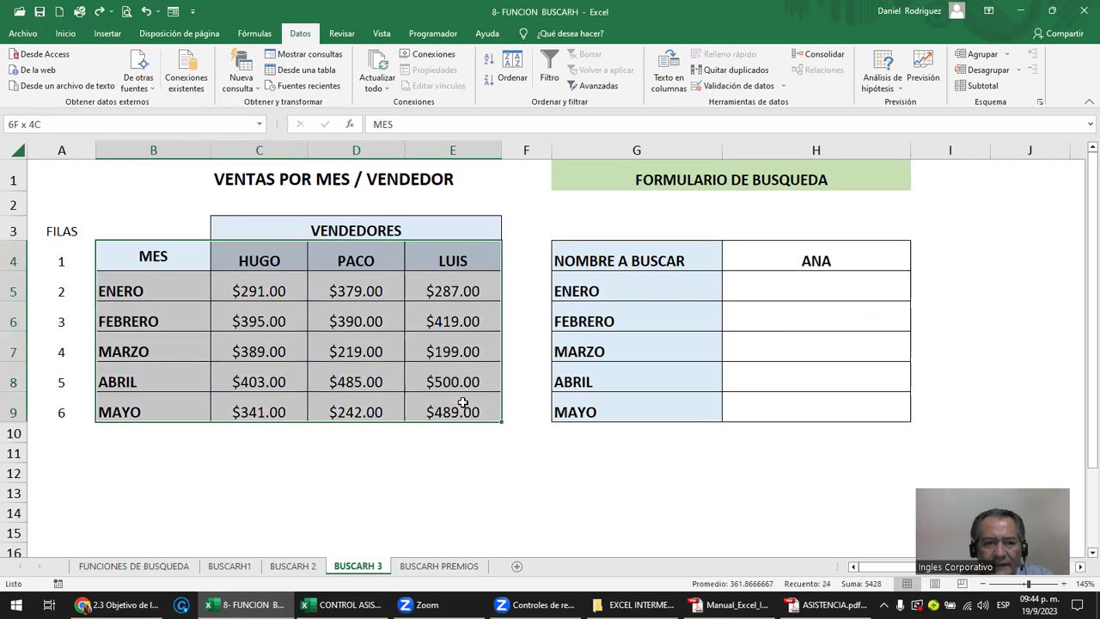
left_click(65, 125)
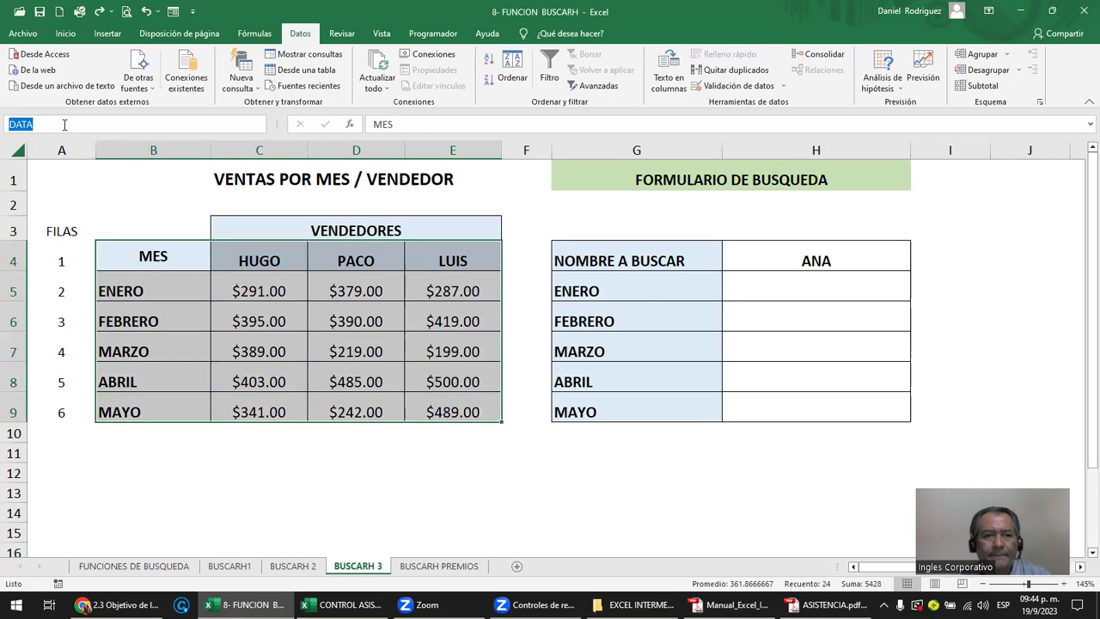
type("LISTADO")
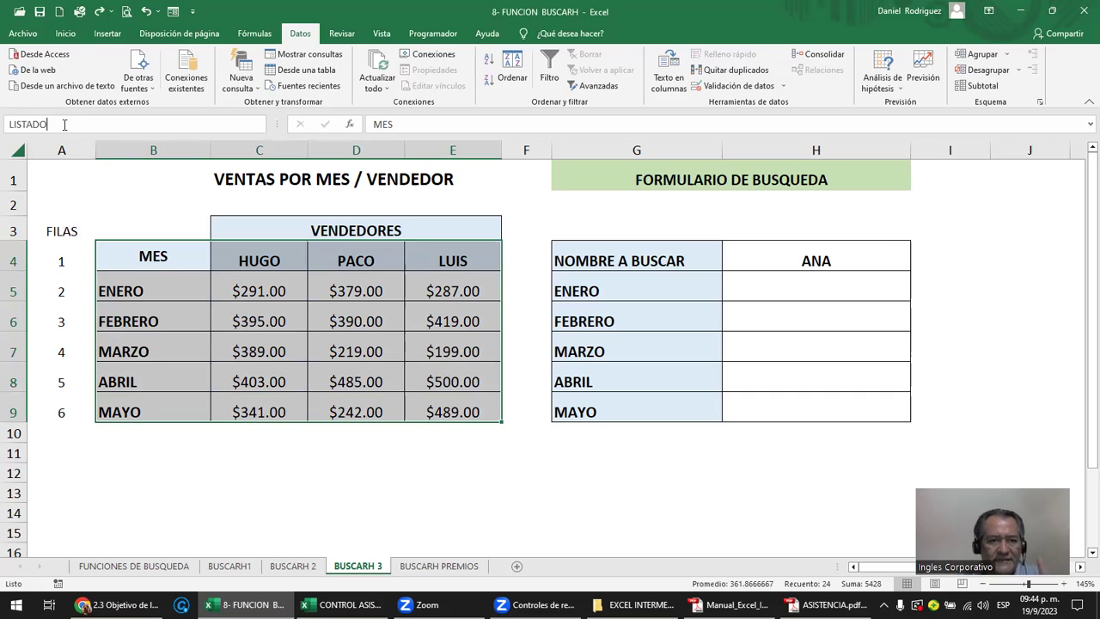
key("Escape")
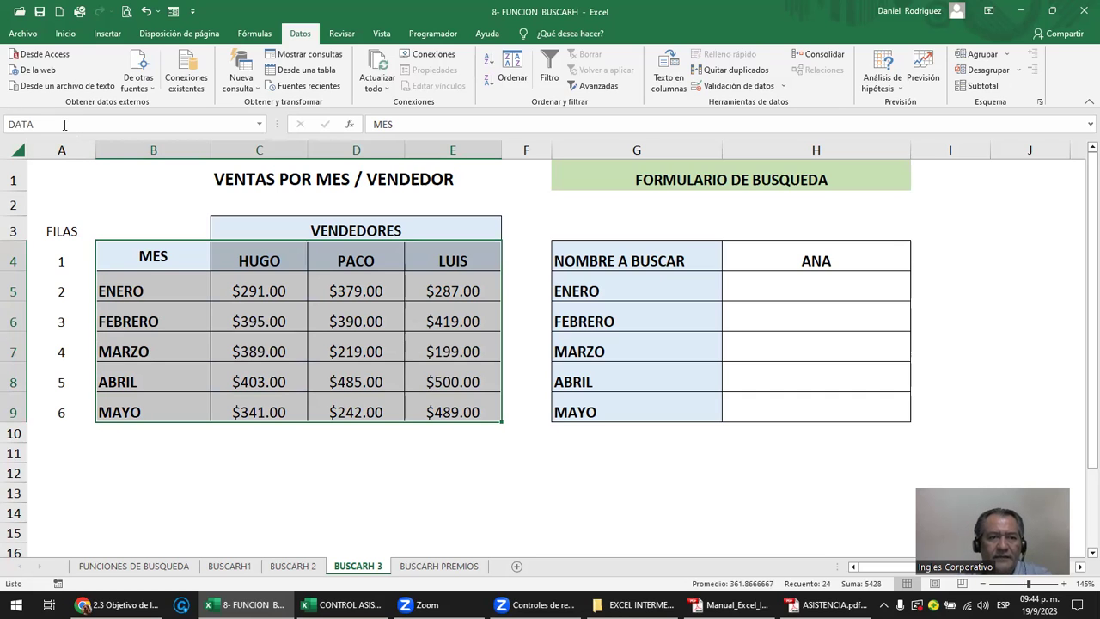
left_click(114, 438)
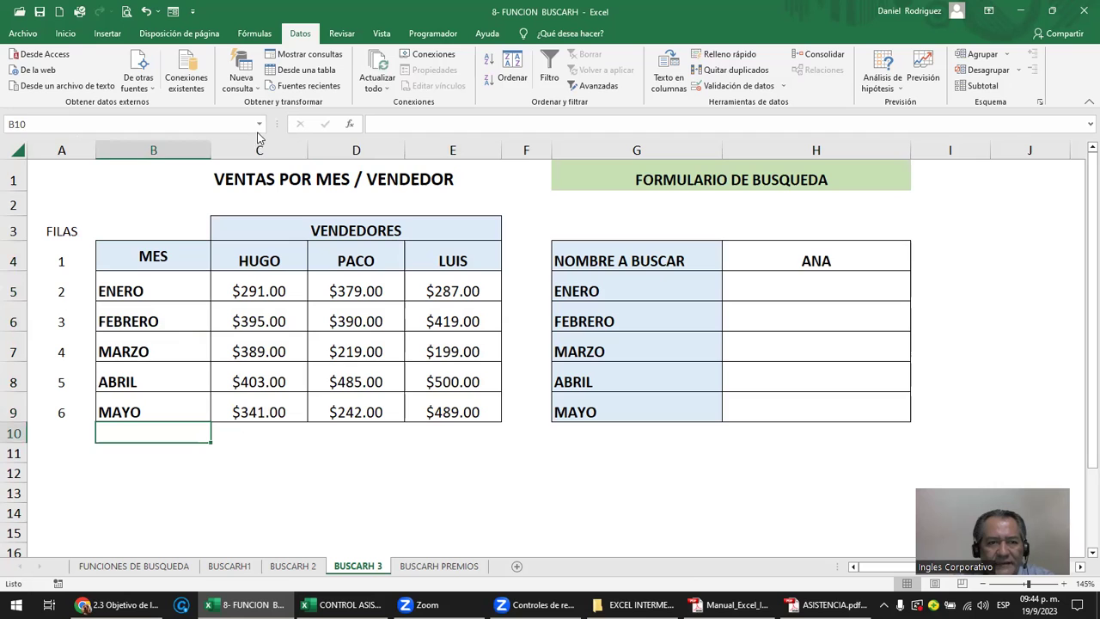
left_click(258, 124)
left_click(163, 154)
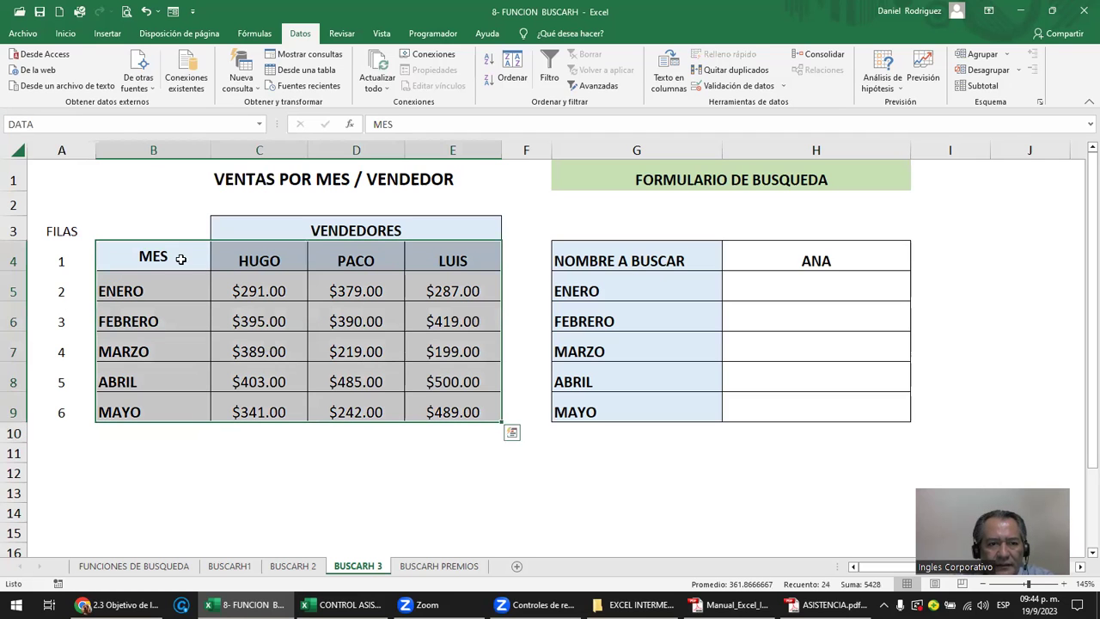
left_click(780, 294)
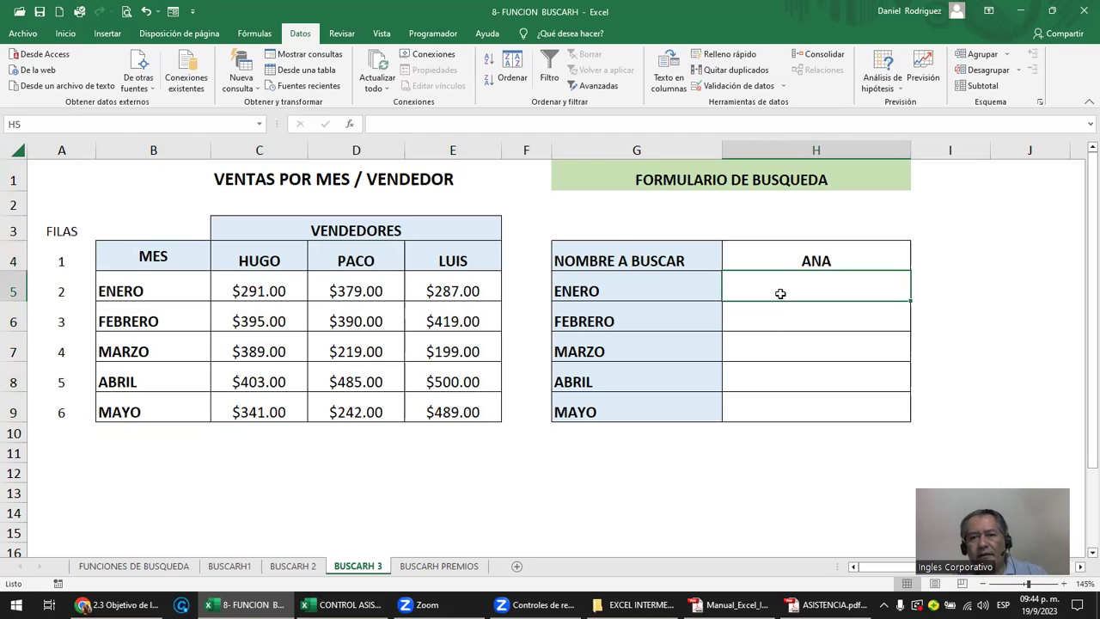
type("=")
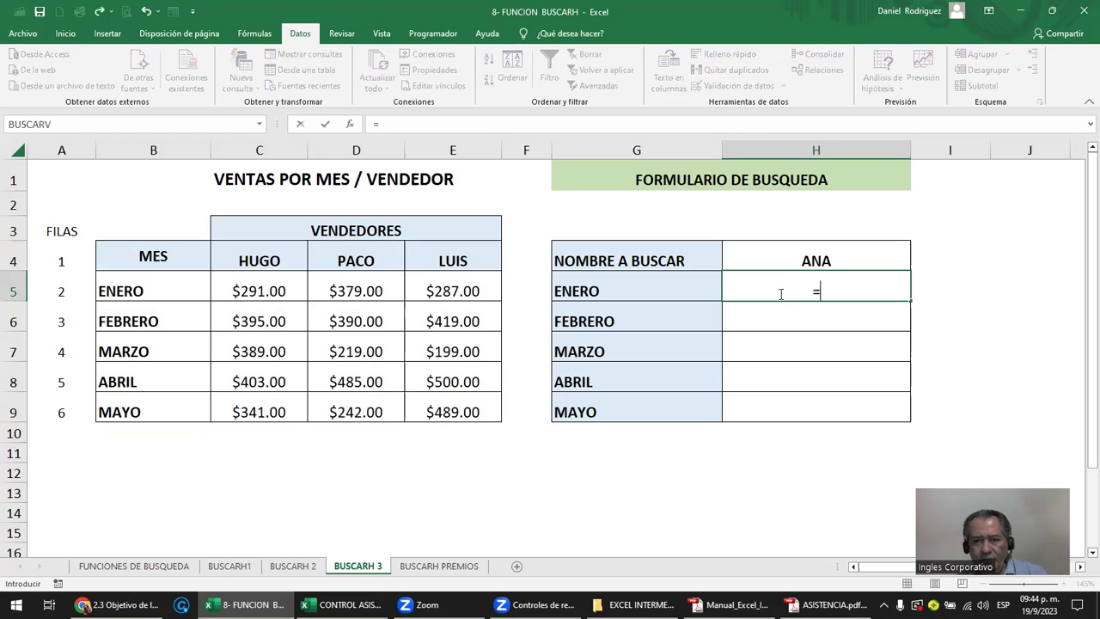
type("BUS")
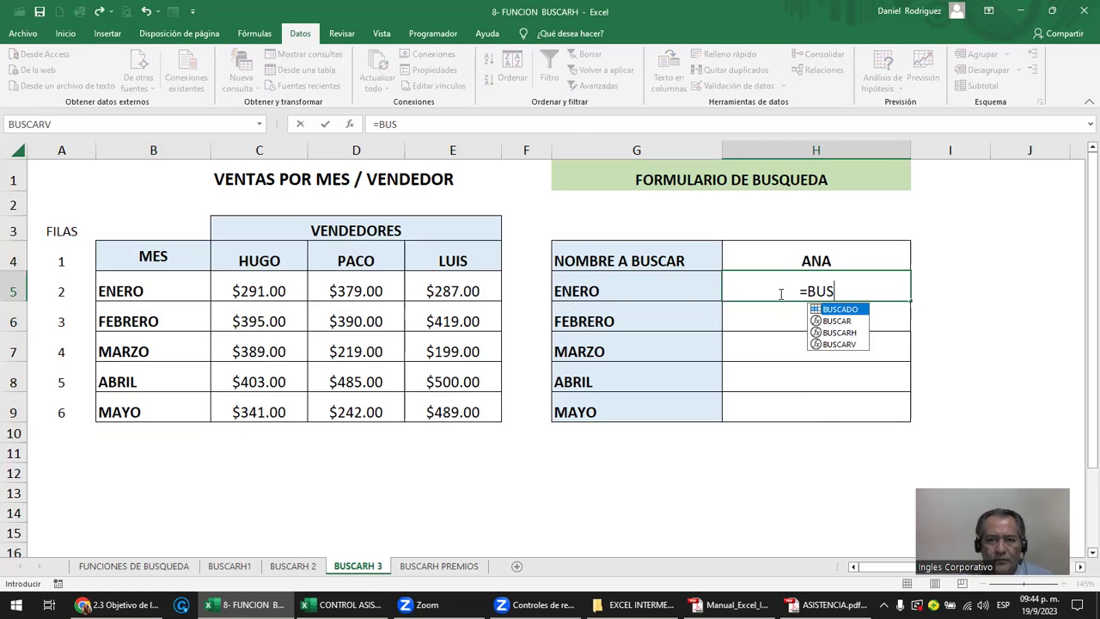
key("Down")
key("Down")
key("Down")
key("Up")
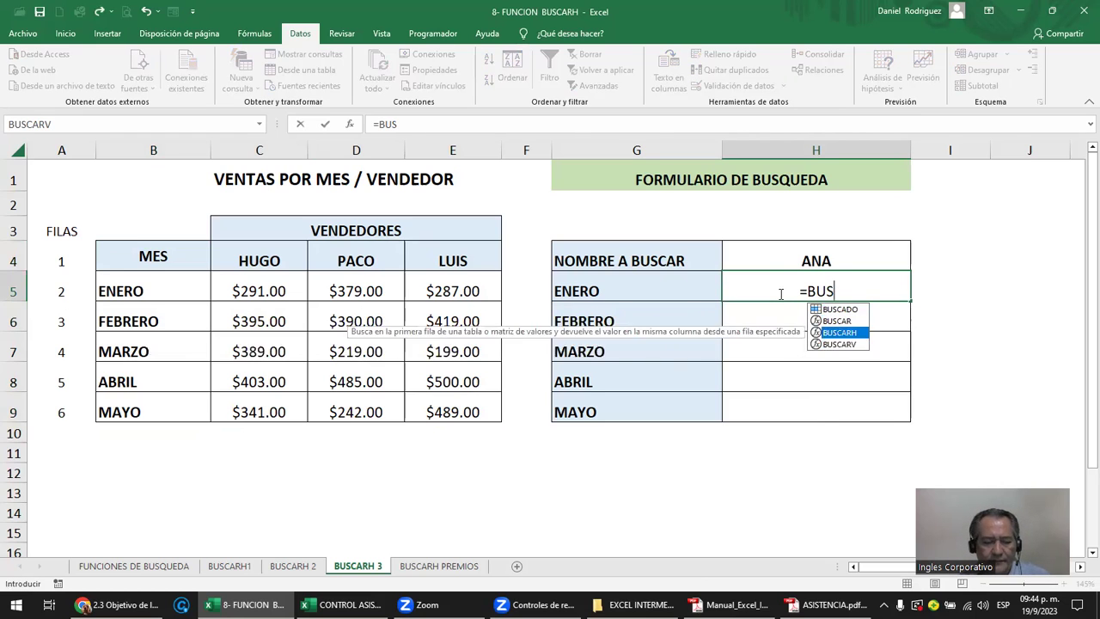
key("Tab")
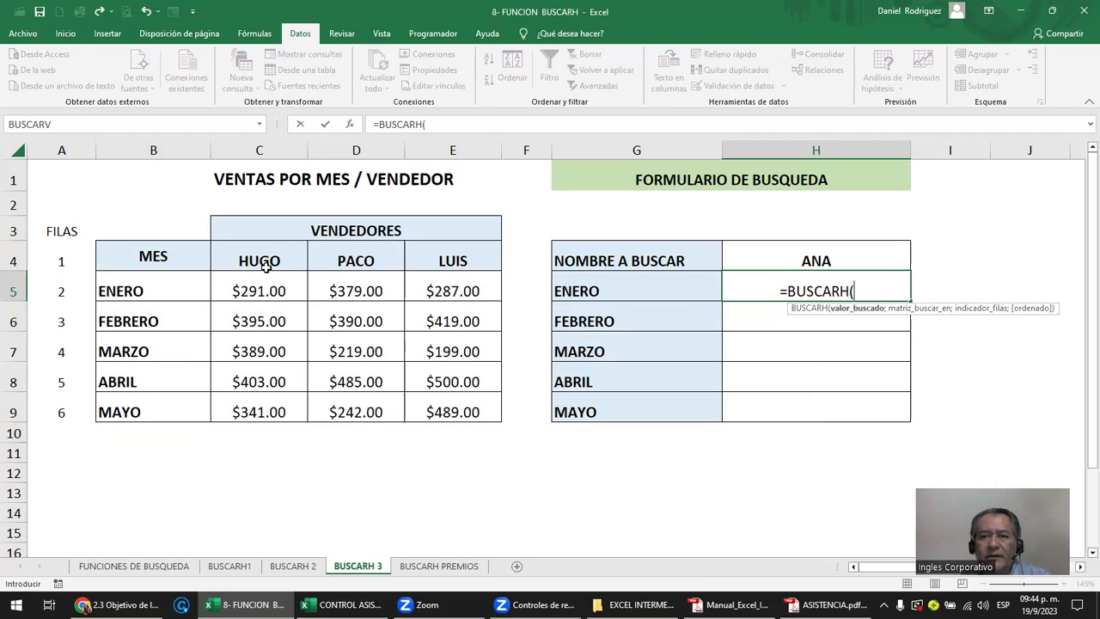
left_click(840, 260)
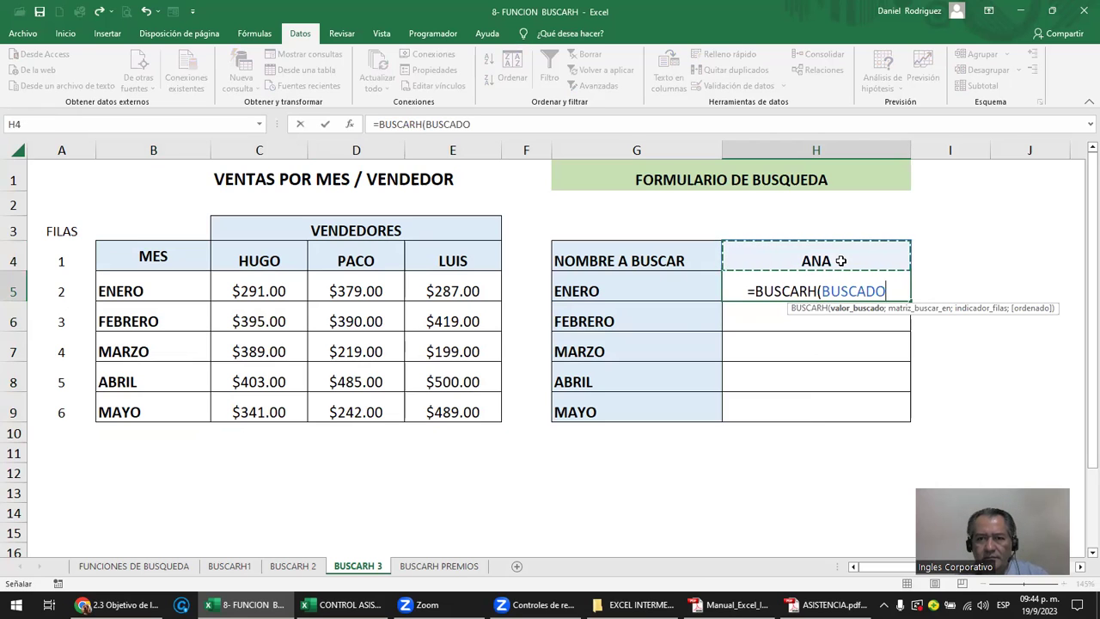
key("Escape")
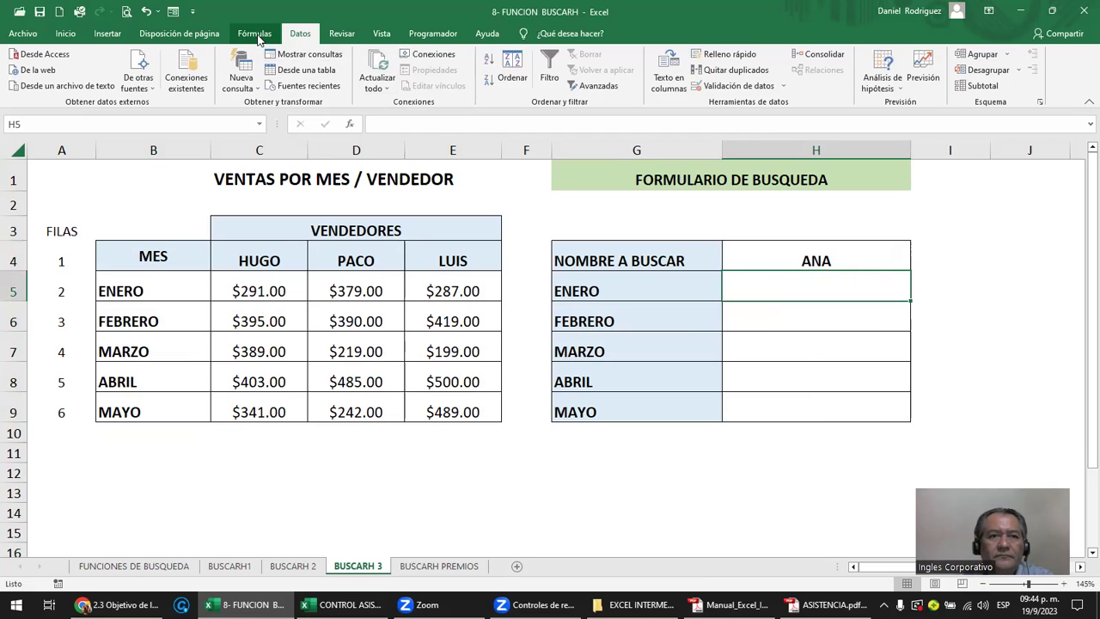
- Delete the BUSCADO defined name for cell H4 in the Name Manager
left_click(783, 260)
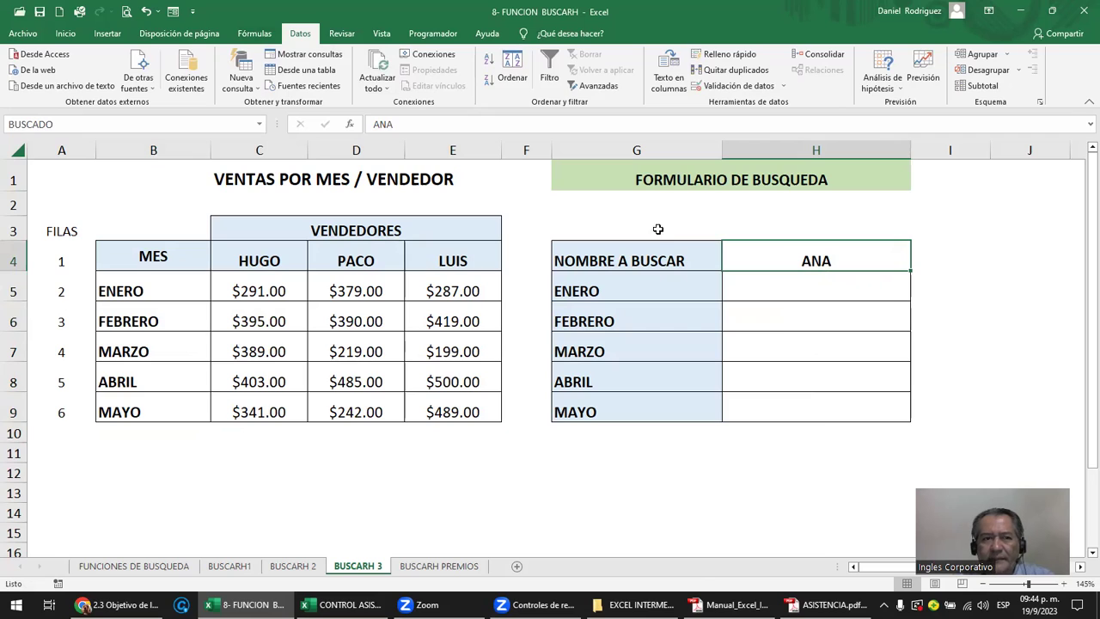
left_click(114, 123)
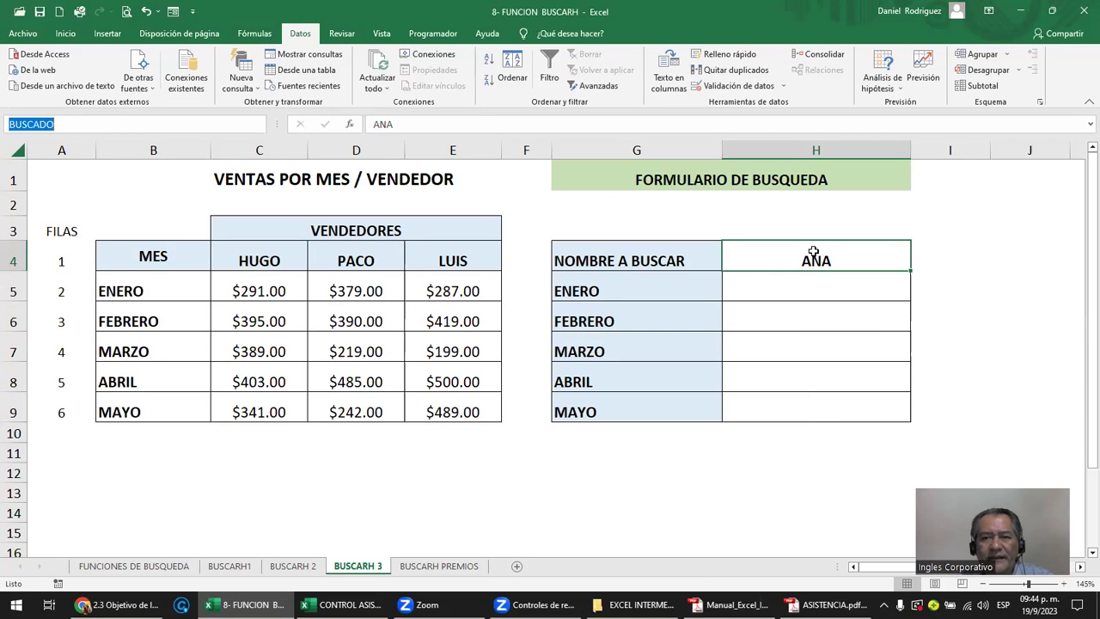
left_click(258, 34)
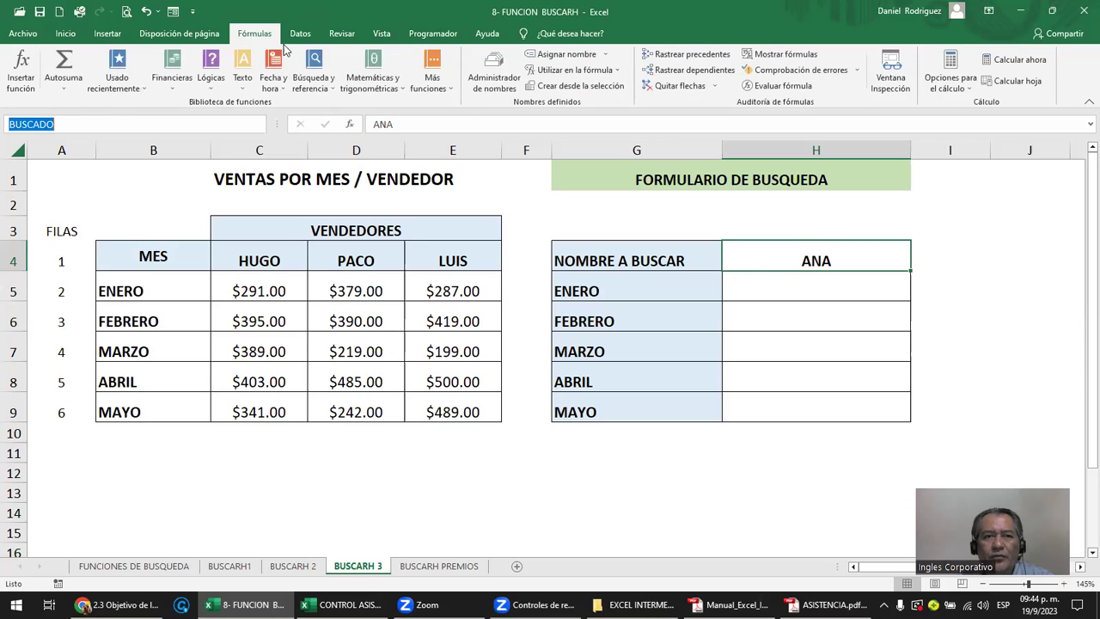
left_click(494, 73)
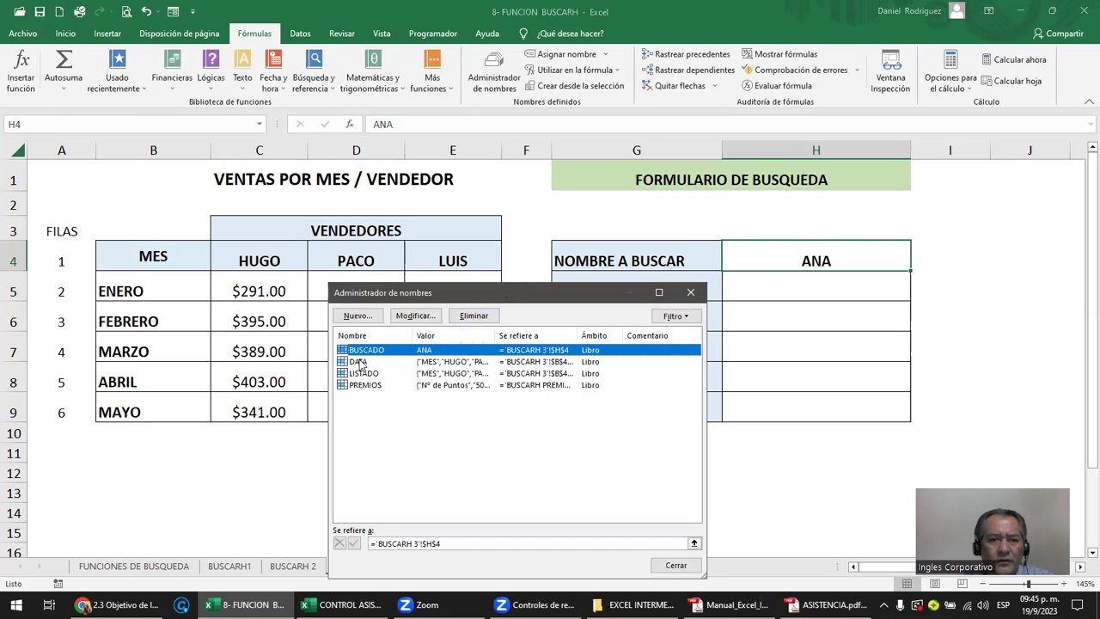
left_click(465, 316)
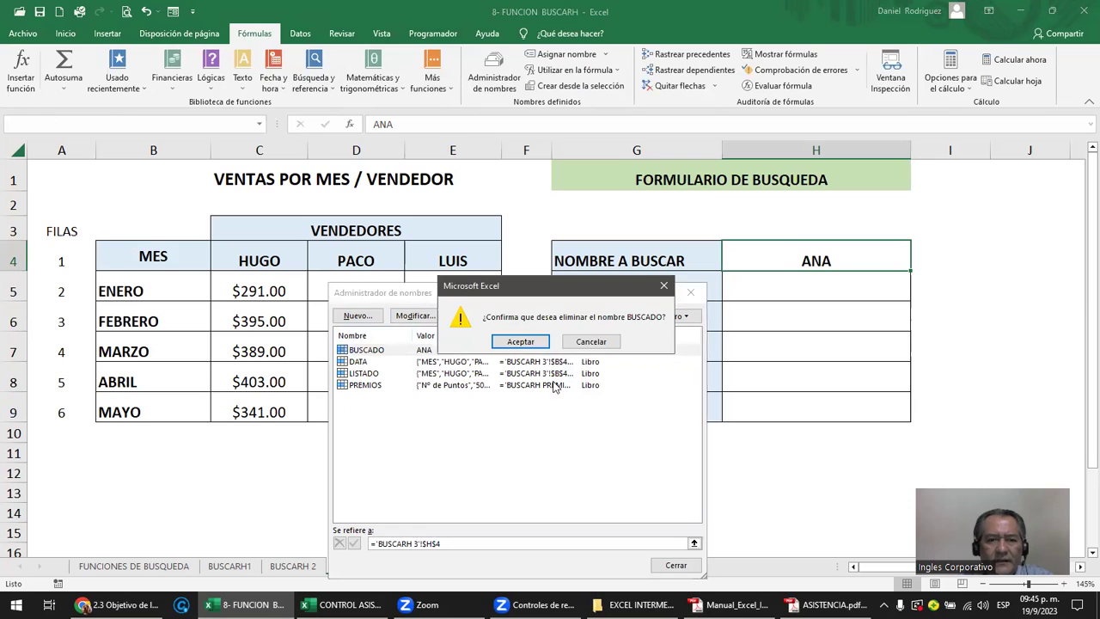
left_click(519, 342)
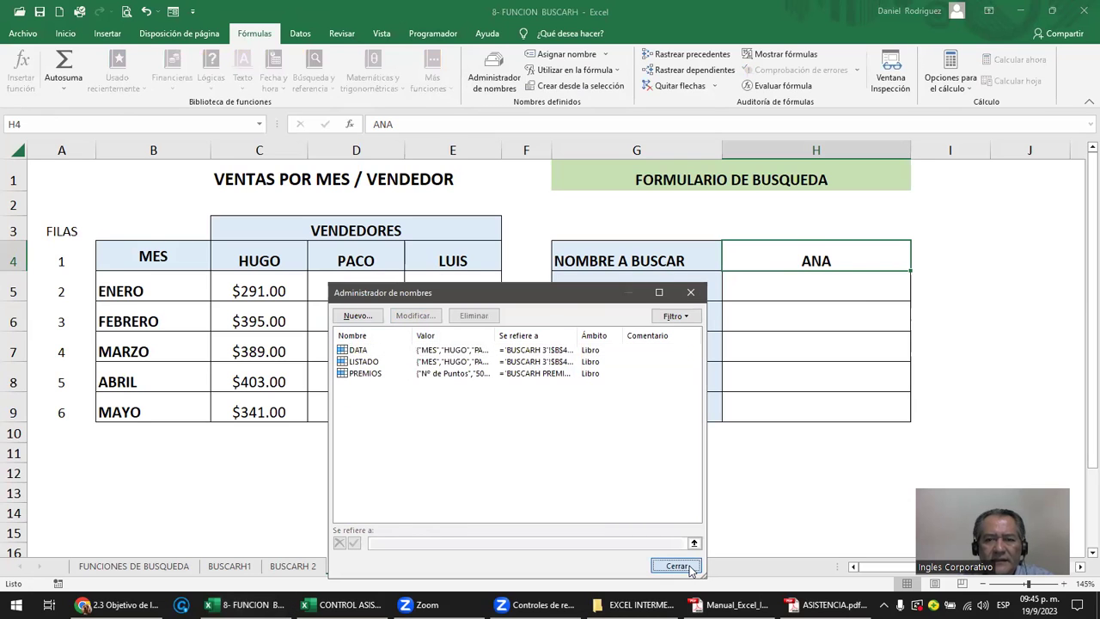
left_click(681, 566)
left_click(801, 282)
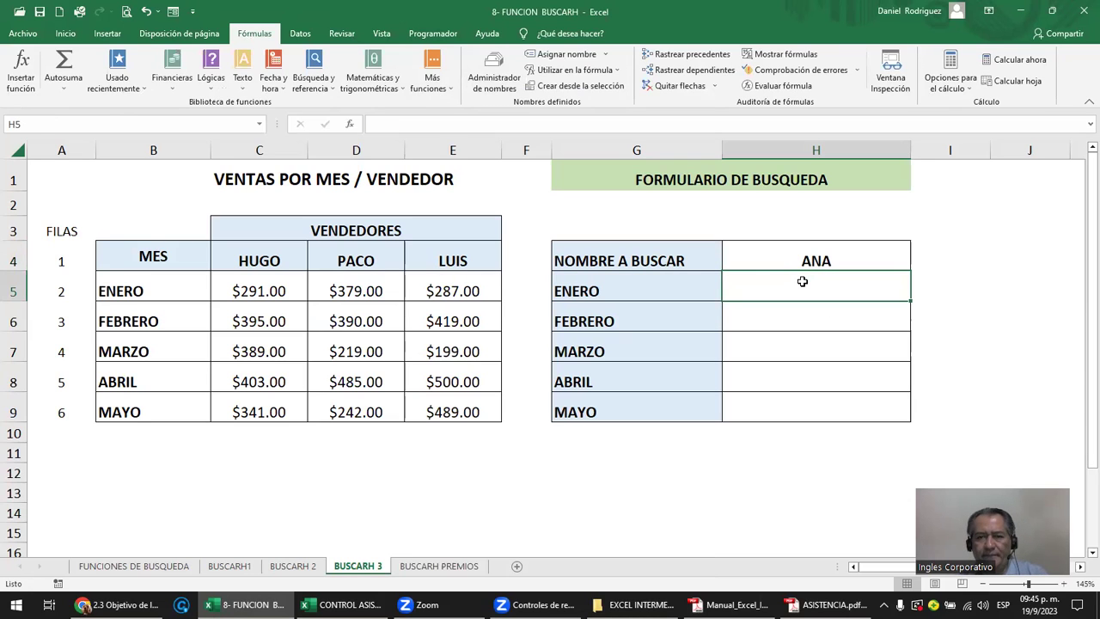
- Enter =BUSCARH(H4;LISTADO;2;FALSO) in H5 as the ENERO lookup
type("=BUSCA")
key("Down")
key("Tab")
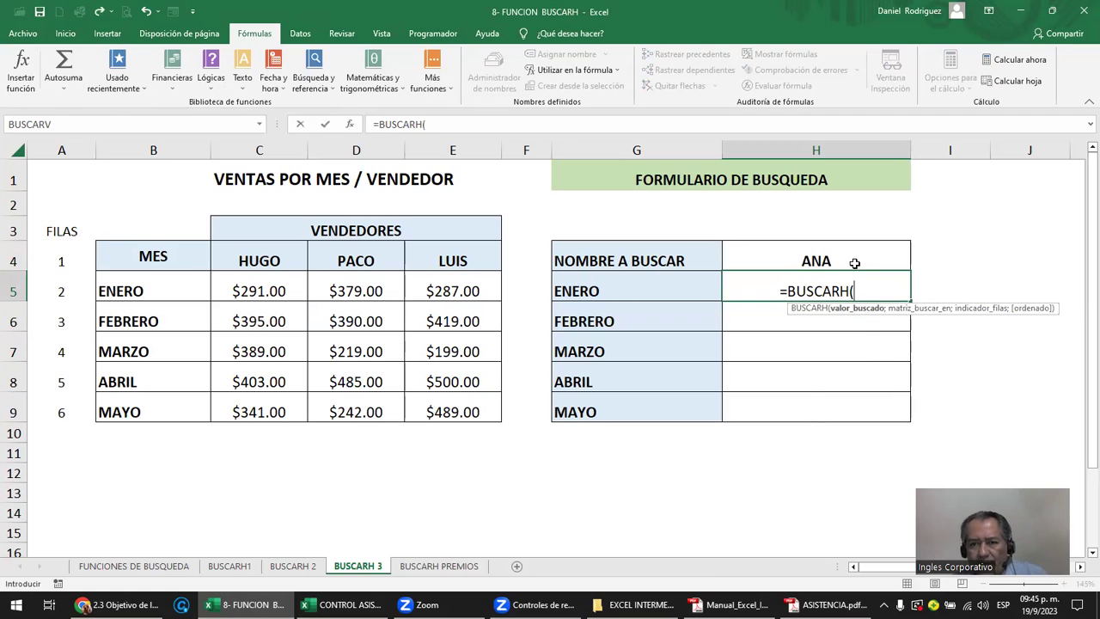
left_click(845, 260)
type(";")
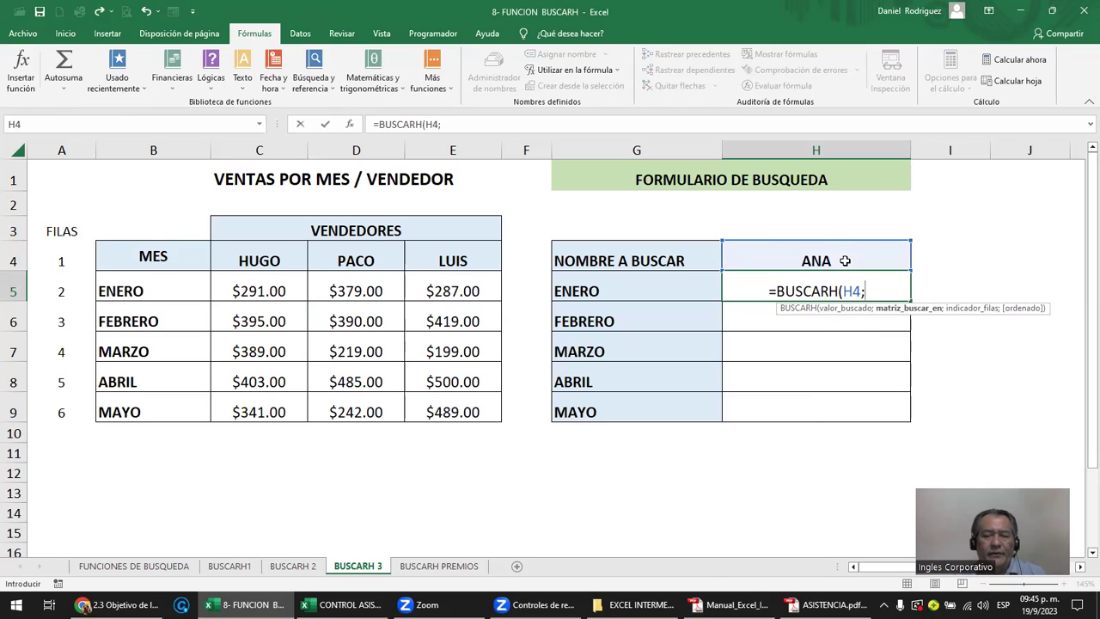
type("LISTA")
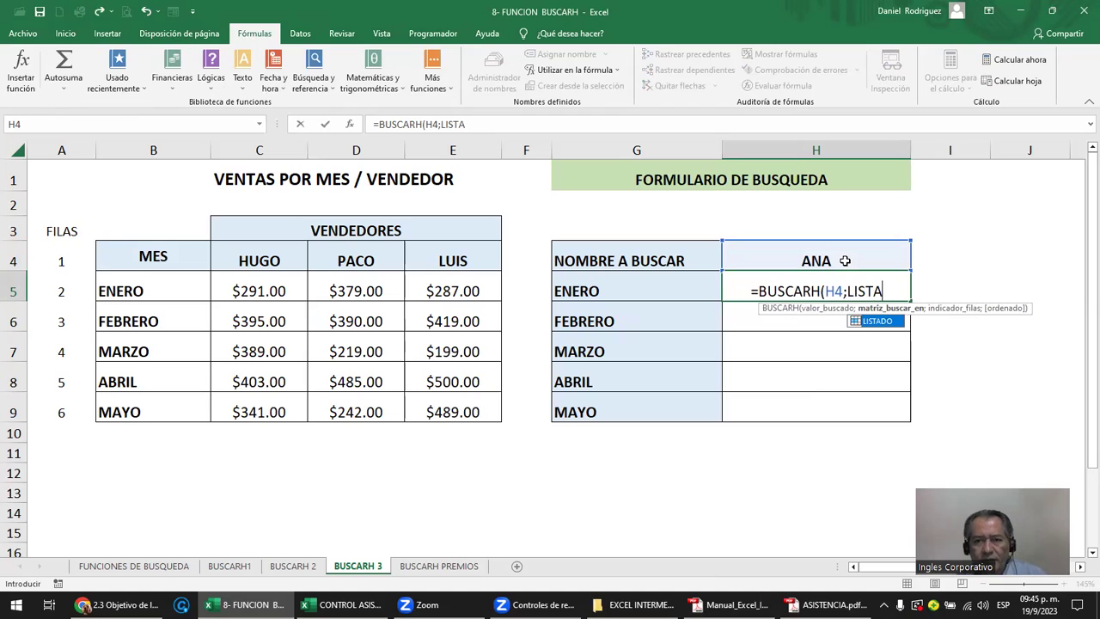
key("Tab")
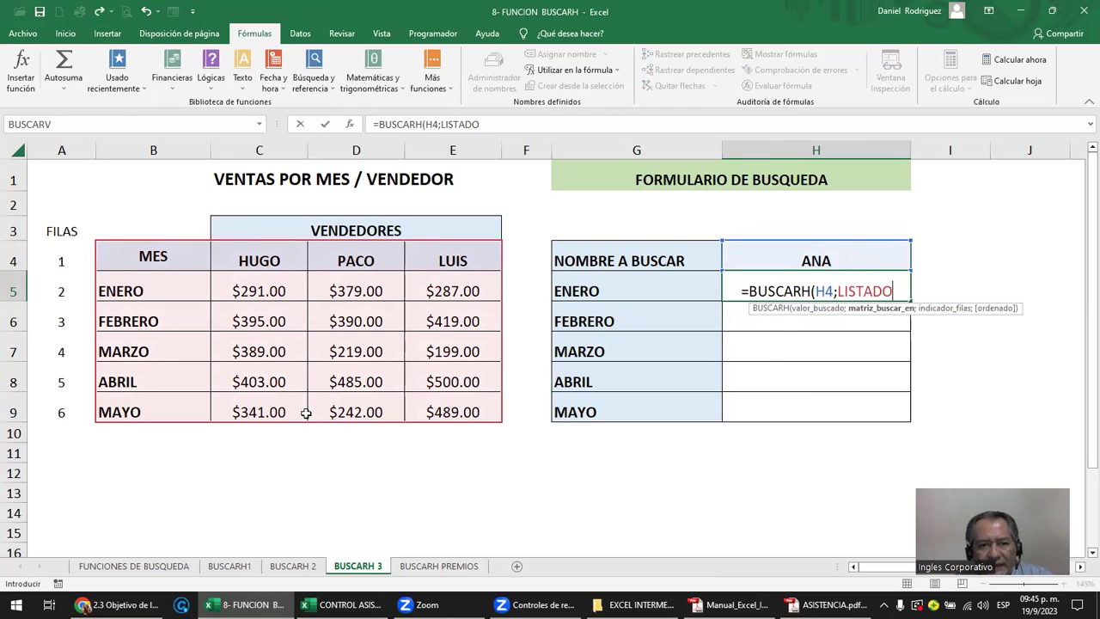
type(";")
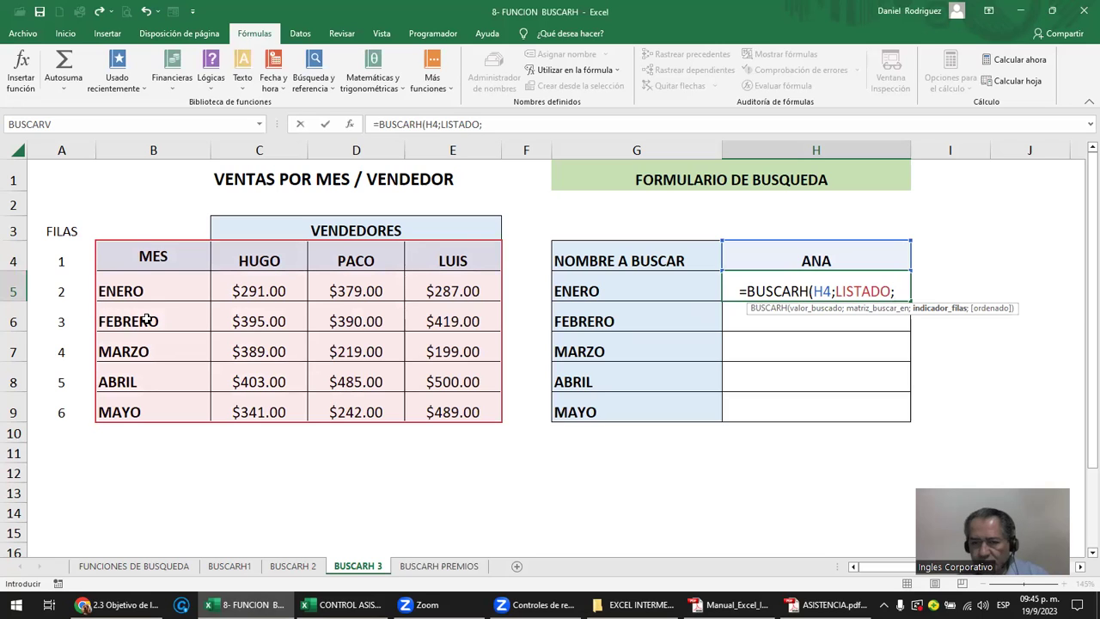
type("2;")
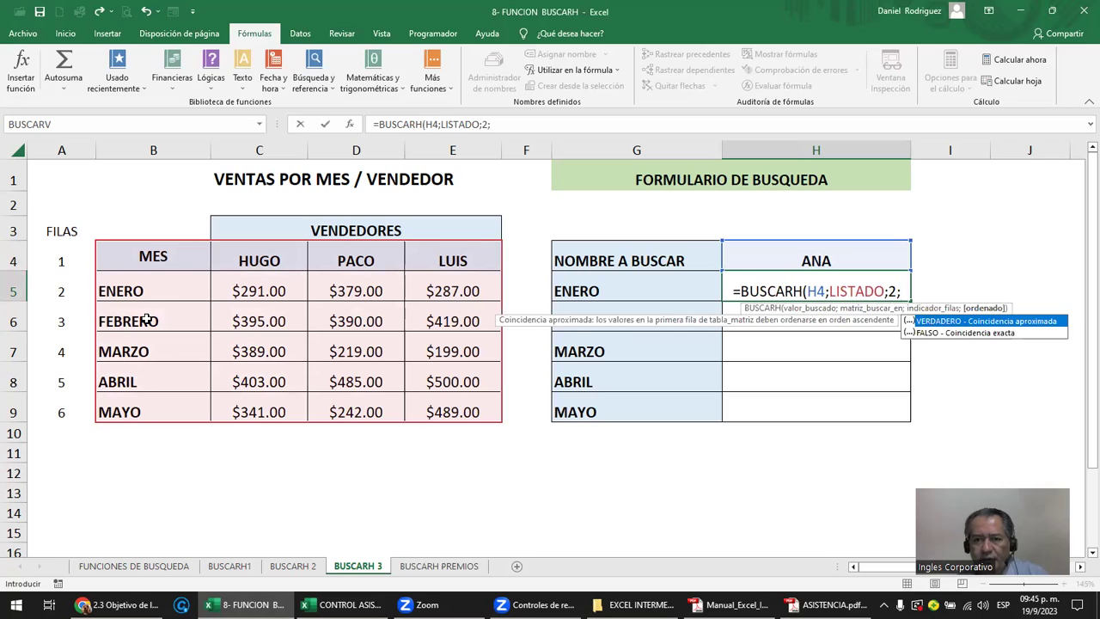
key("Down")
key("Tab")
type(")")
key("Return")
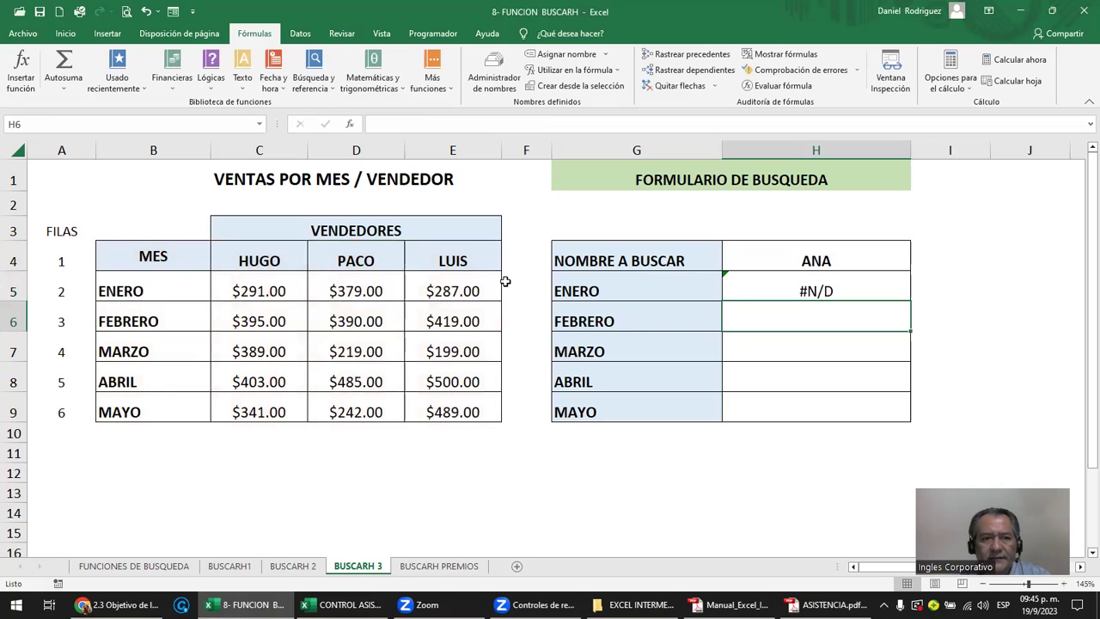
- Review the ENERO lookup formula and return to the name cell H4
double_click(815, 291)
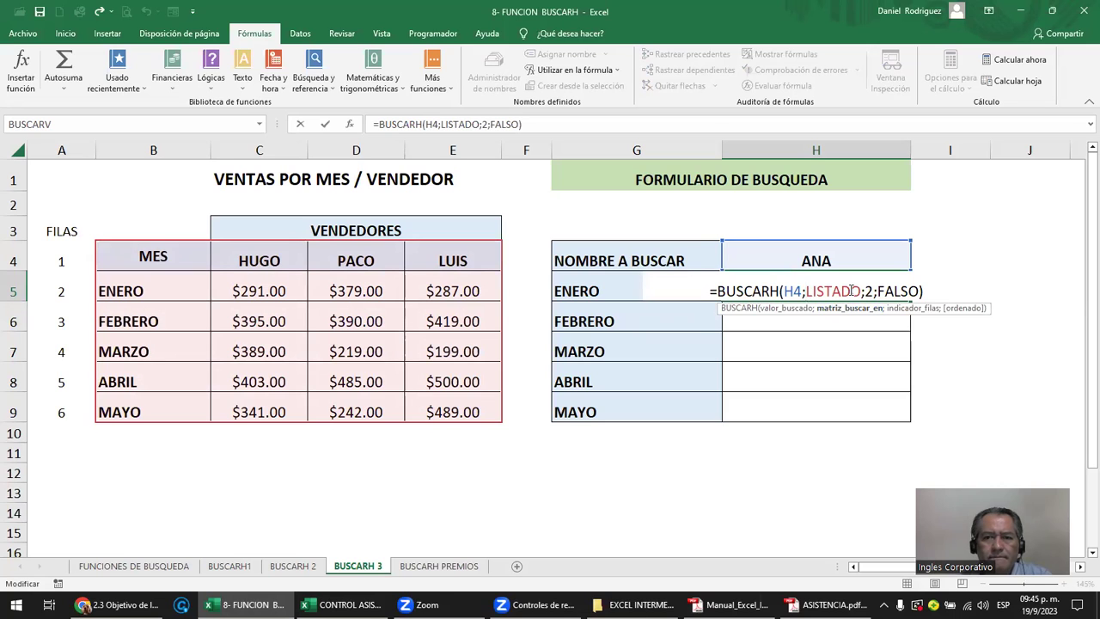
key("Return")
key("Up")
key("Up")
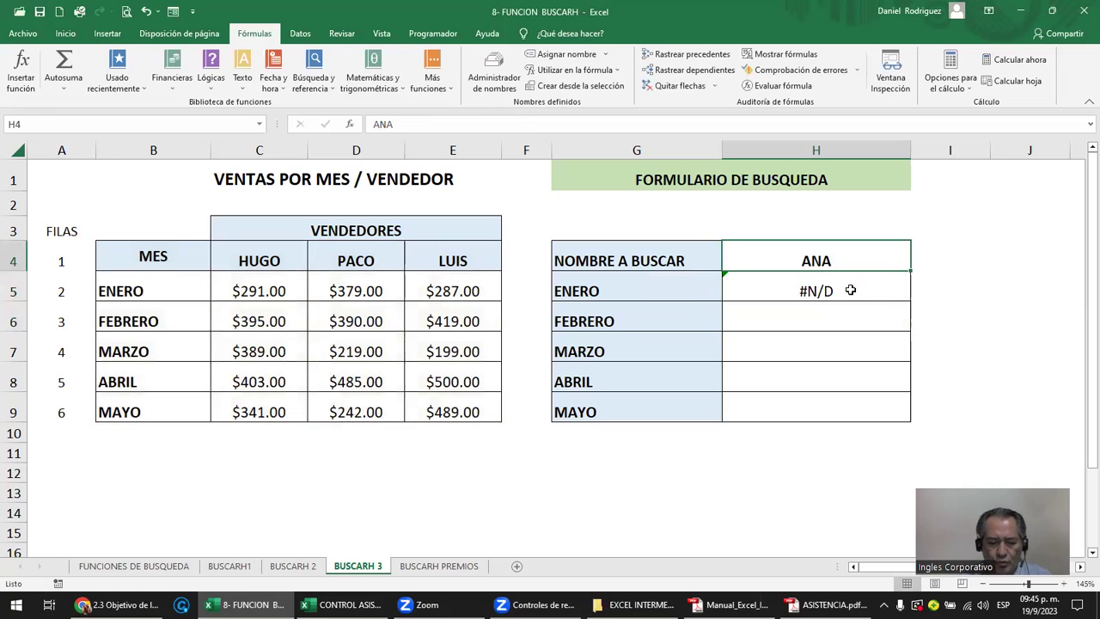
- Set the name to look up in H4 to HUGO
type("HUGO")
key("Return")
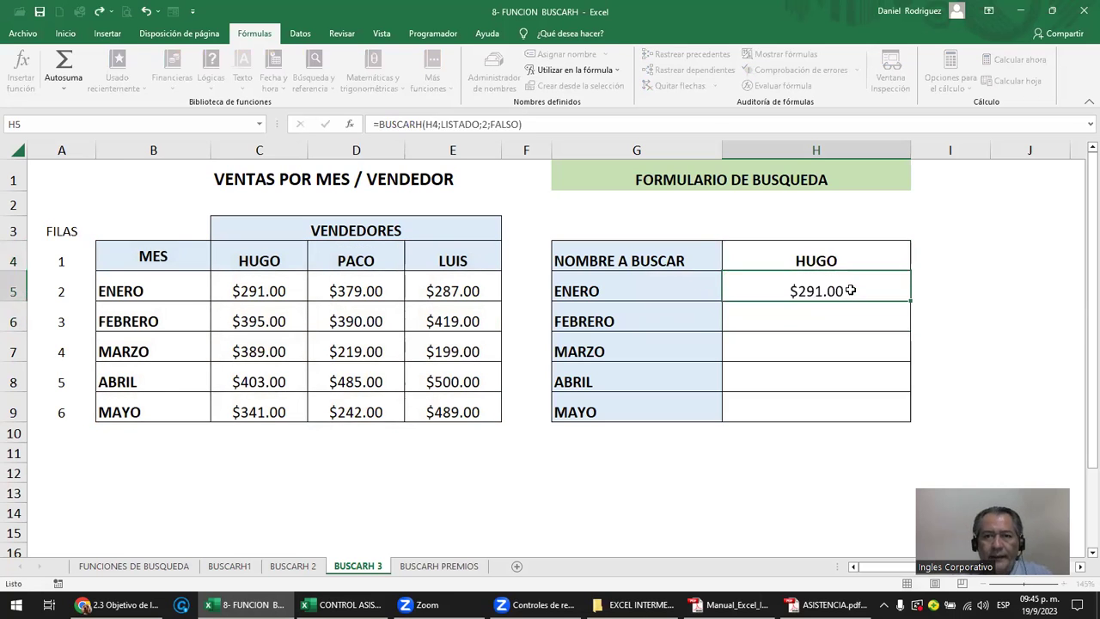
left_click(819, 257)
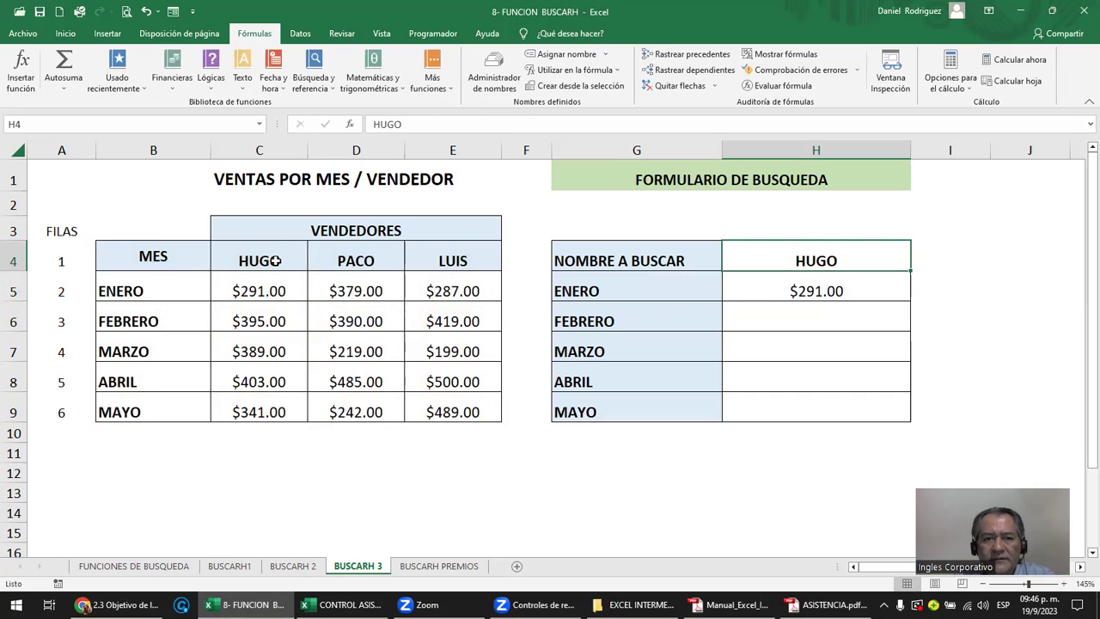
left_click_drag(275, 261, 453, 261)
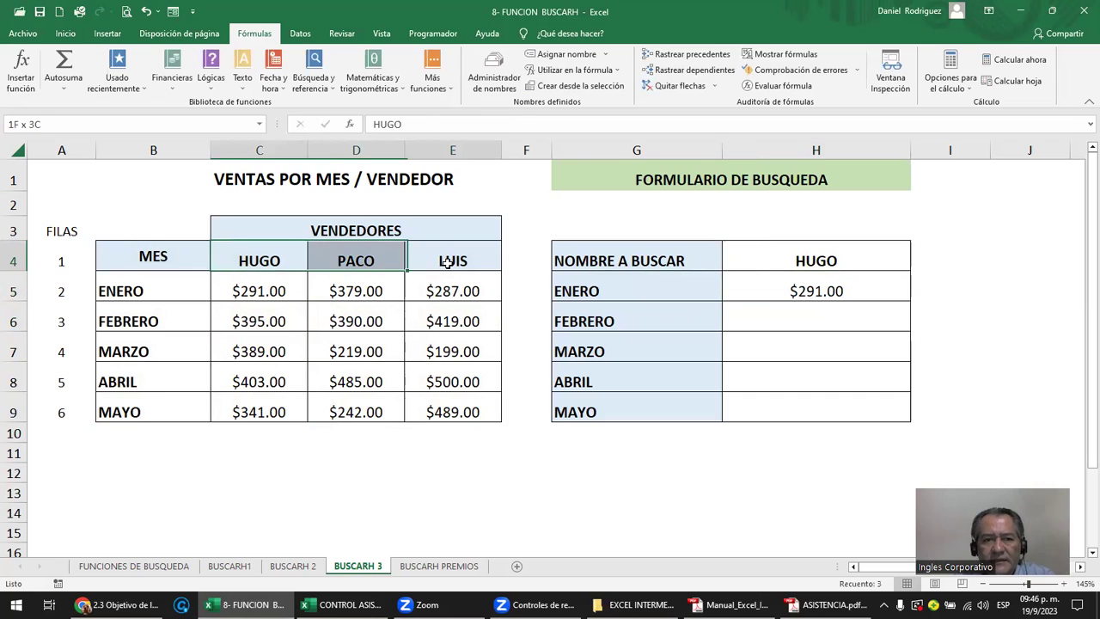
left_click(771, 290)
left_click(807, 257)
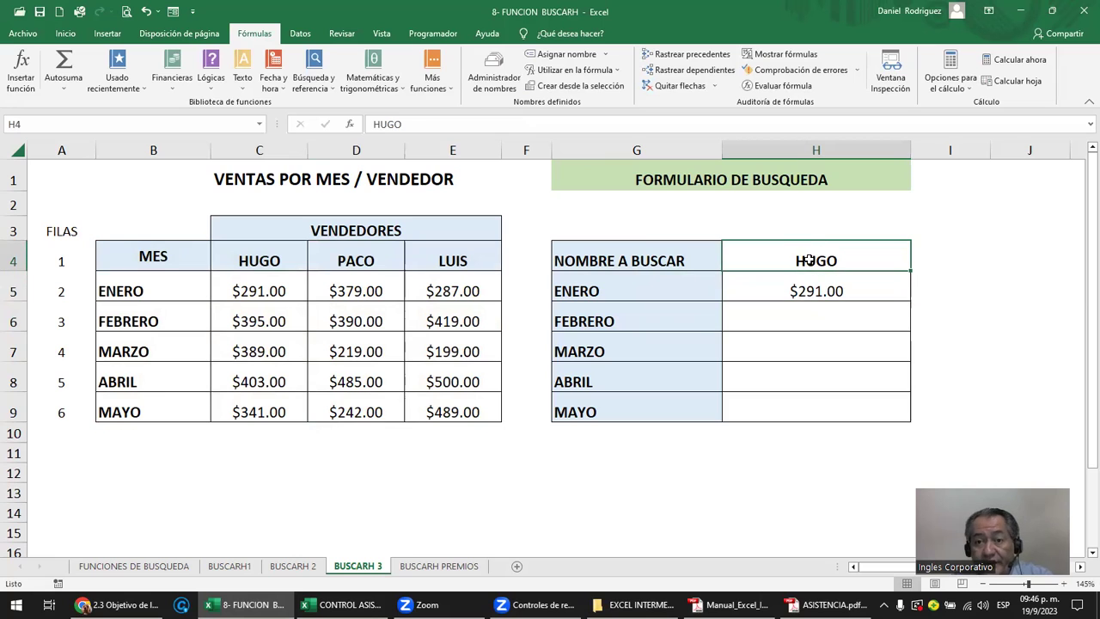
- Test H4 with the nonexistent name AAAAA, then undo back to HUGO
type("AAAA")
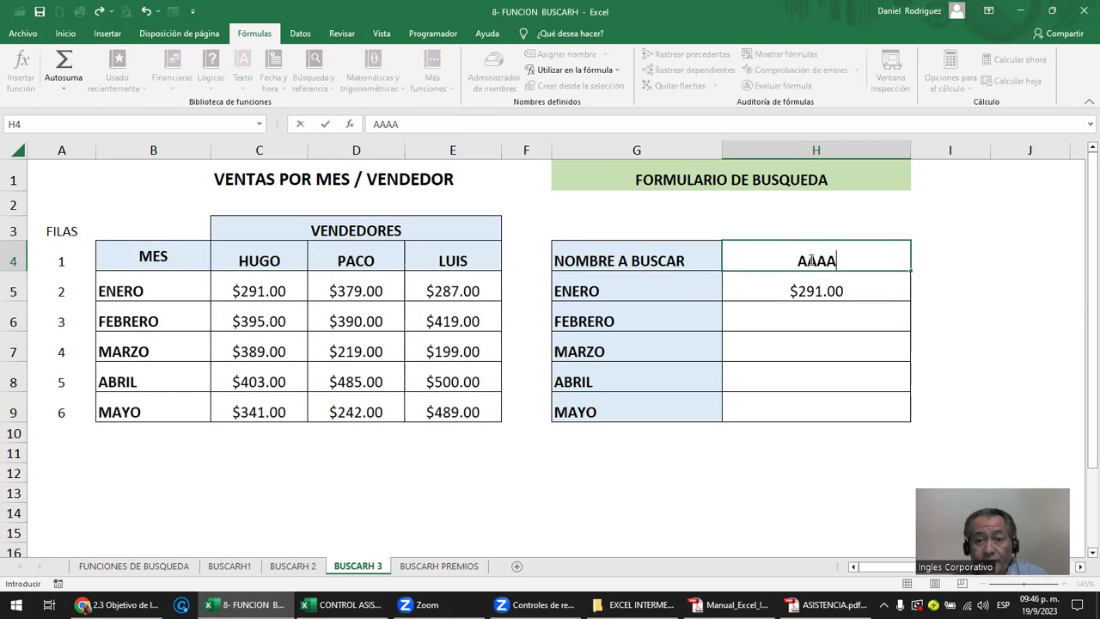
type("A")
key("Return")
key("ctrl+z")
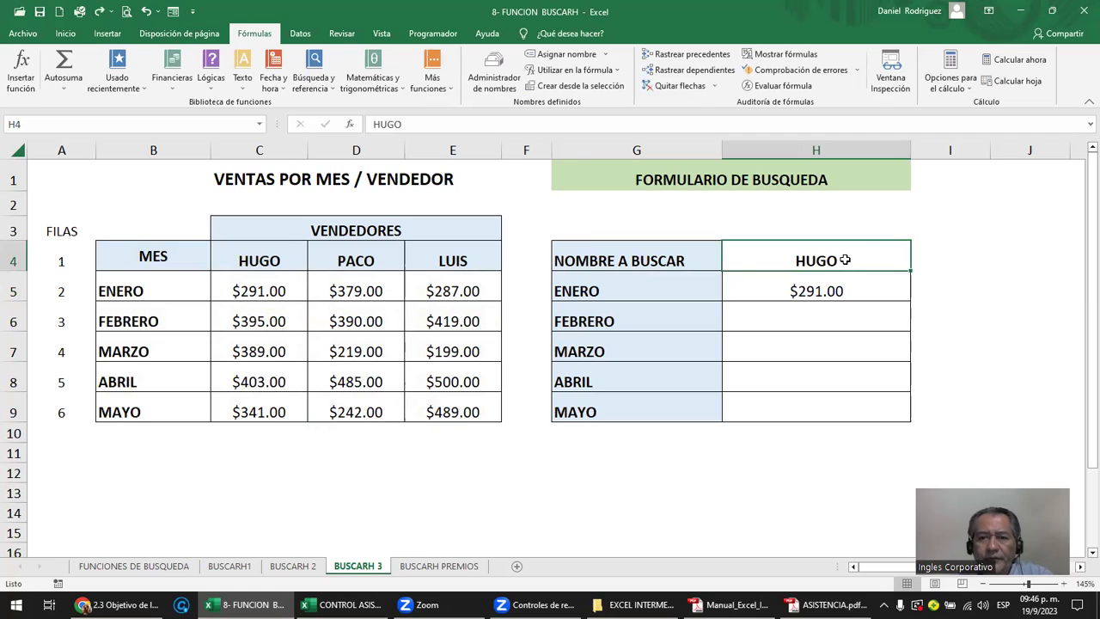
left_click_drag(263, 258, 451, 258)
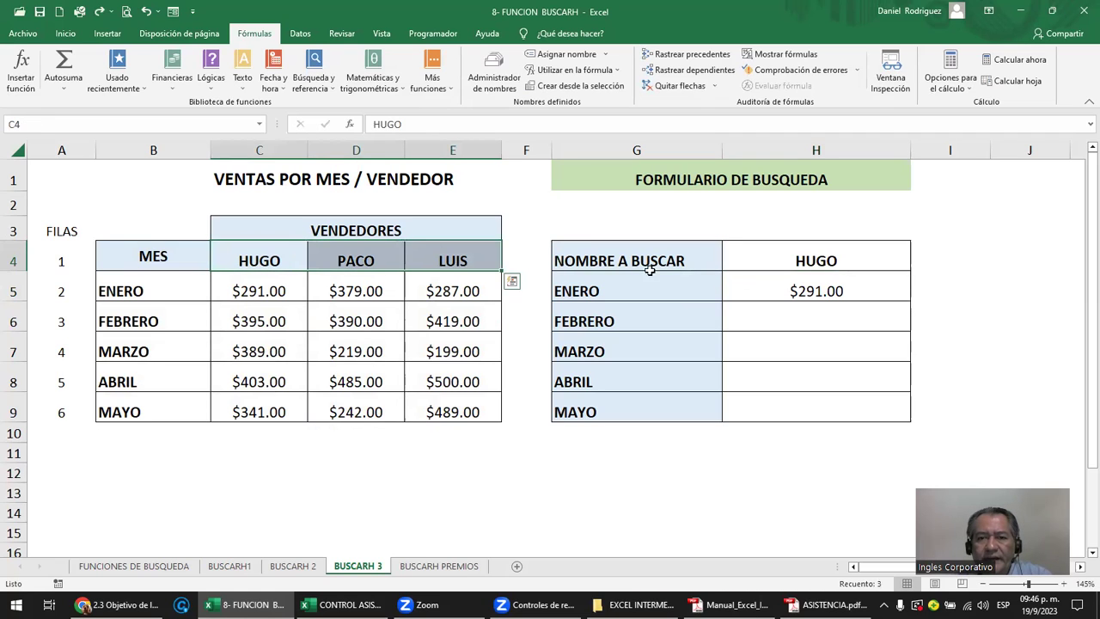
left_click(778, 285)
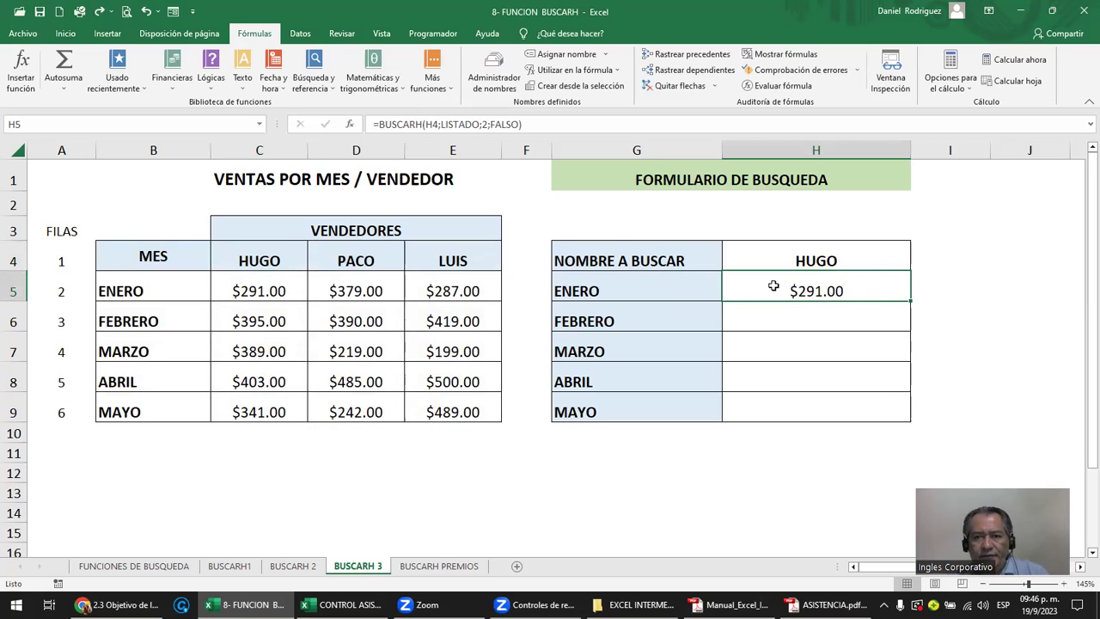
- Make the ENERO formula's H4 reference absolute as $H$4
double_click(773, 285)
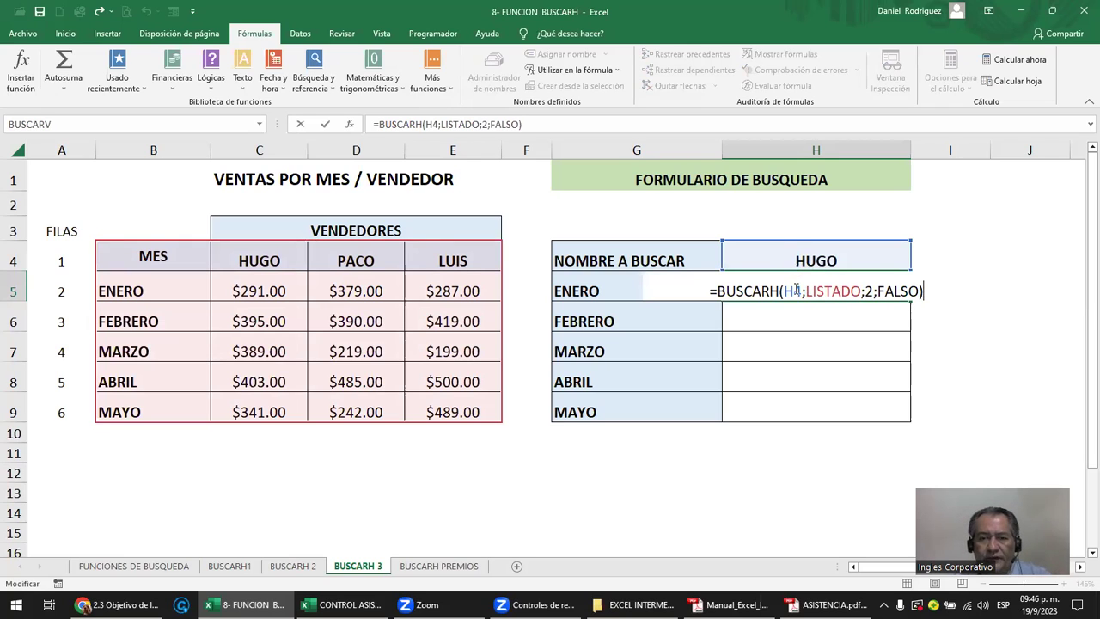
left_click(795, 291)
key("F4")
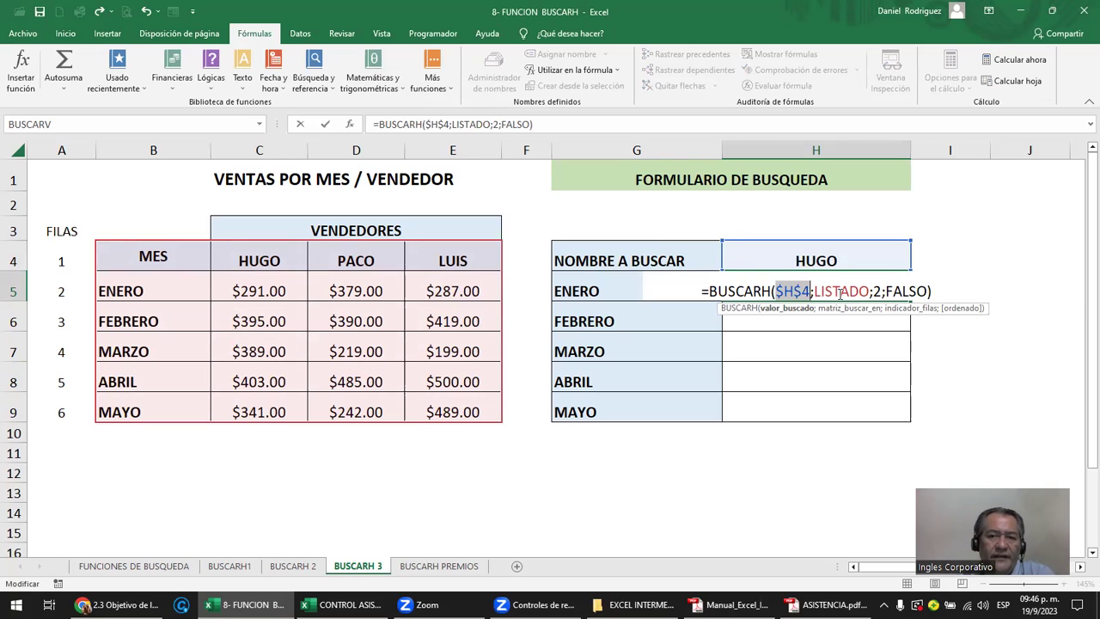
key("ctrl+Return")
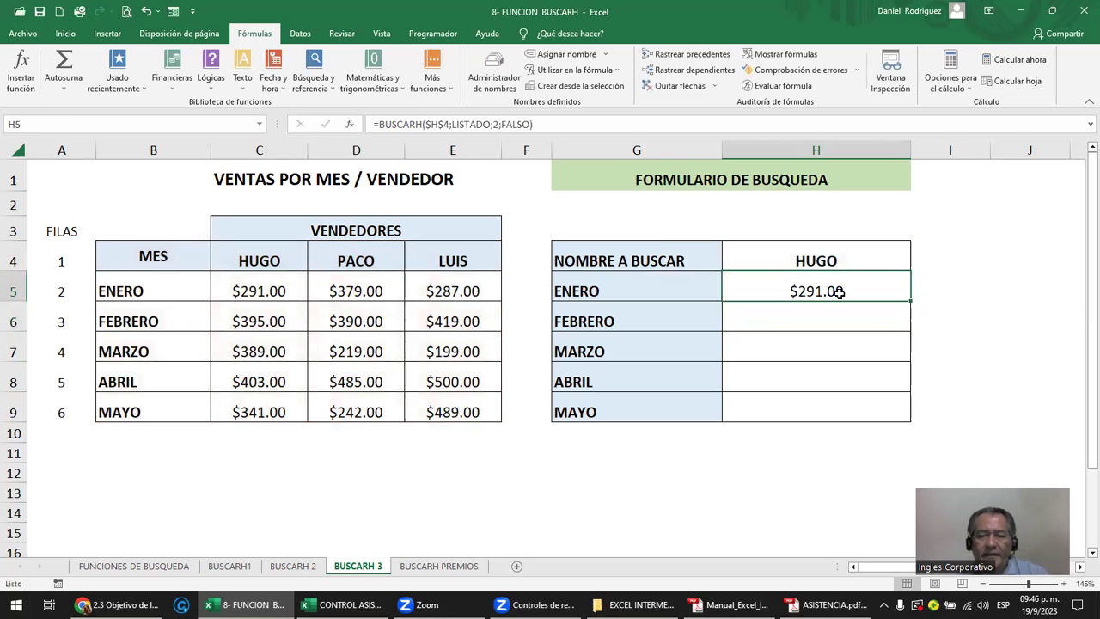
- Copy the ENERO formula down to FEBRERO through MAYO, all showing $291.00
key("ctrl+c")
key("Down")
key("shift+Down")
key("shift+Down")
key("shift+Down")
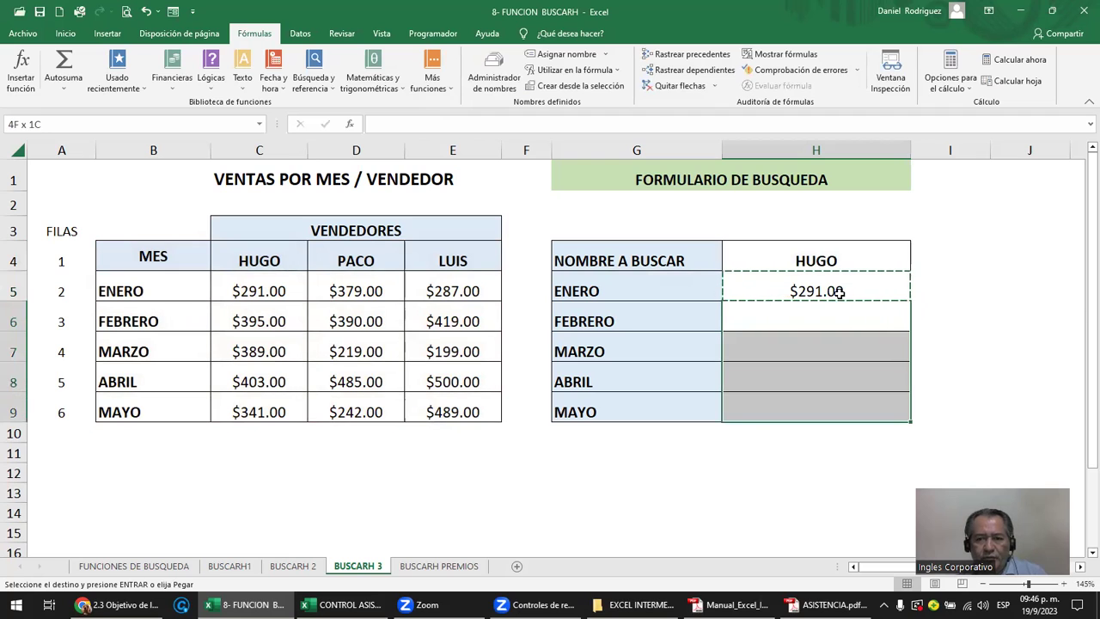
key("Return")
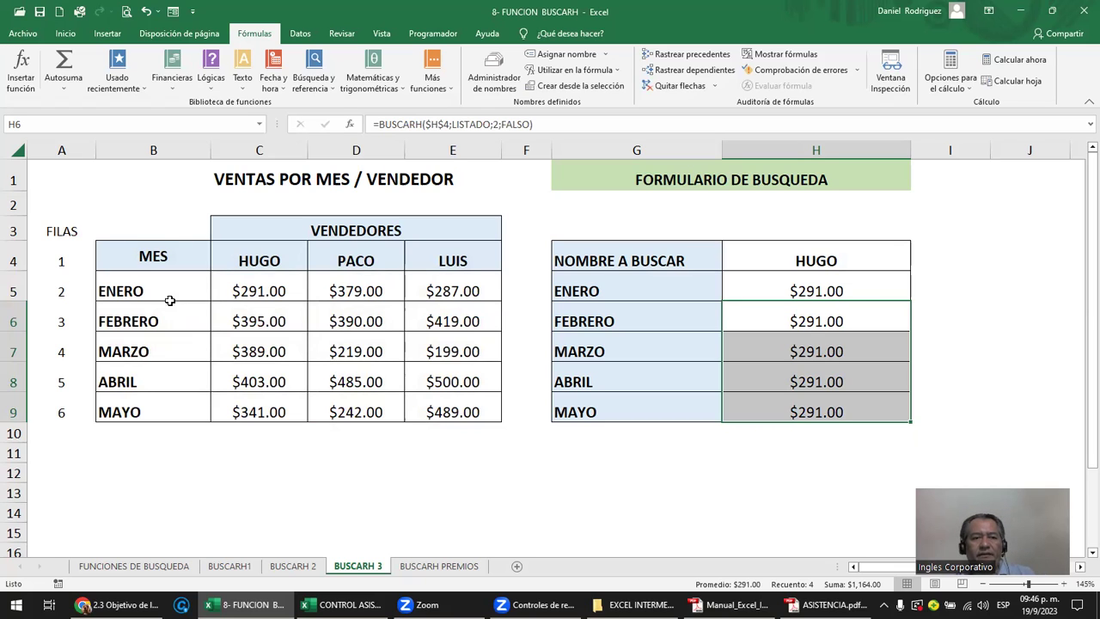
double_click(859, 291)
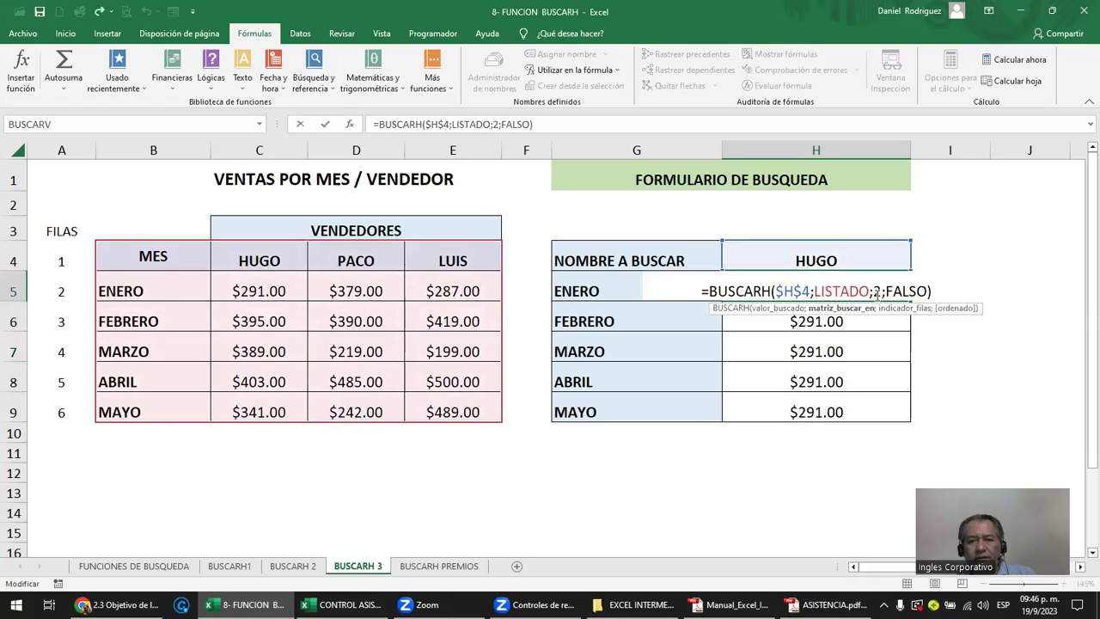
- Change the FEBRERO and MARZO lookups' row index to 3 and 4, showing $395.00 and $389.00
key("Escape")
double_click(830, 322)
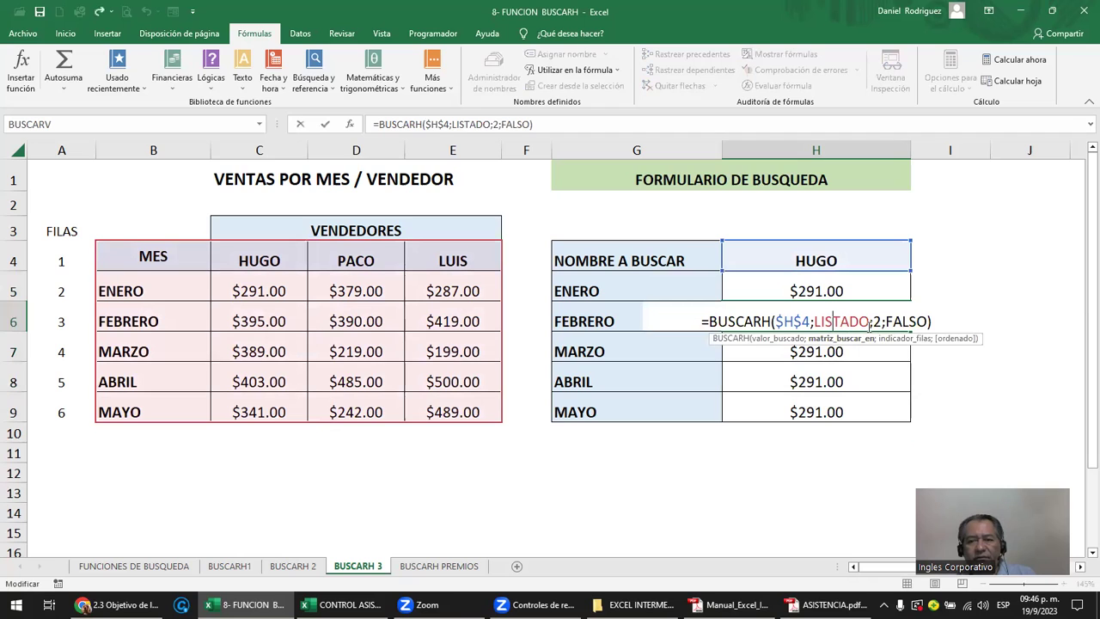
left_click(873, 323)
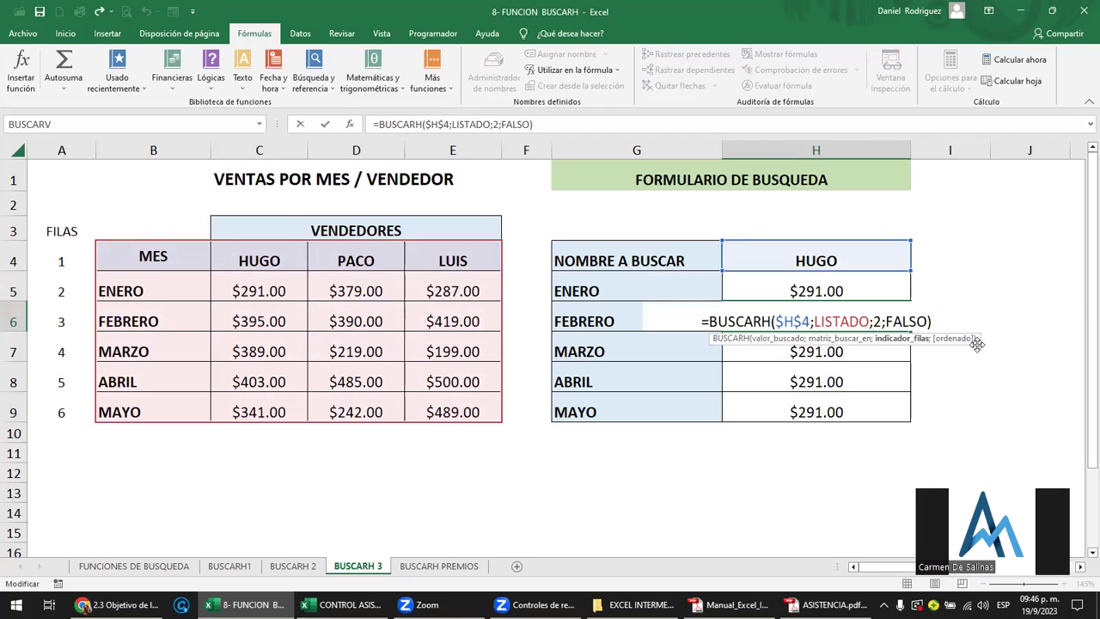
type("3")
key("Delete")
key("Return")
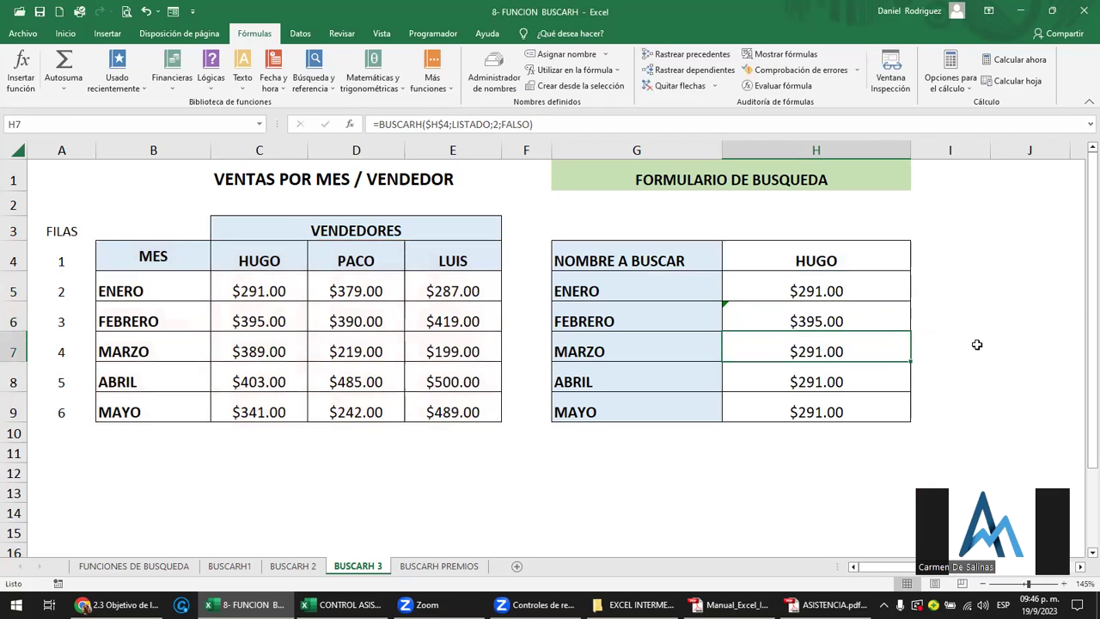
key("F2")
key("Left")
key("Left")
key("Left")
key("Left")
key("Left")
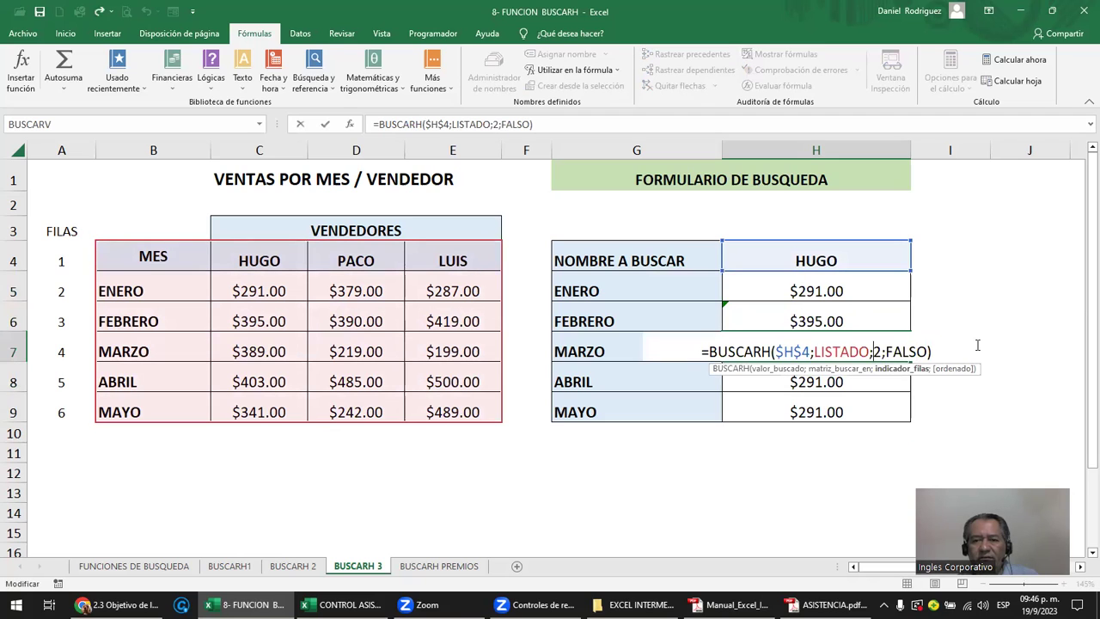
type("4")
key("Delete")
key("Return")
- Change the ABRIL and MAYO lookups' row index to 5 and 6, showing $403.00 and $341.00
key("F2")
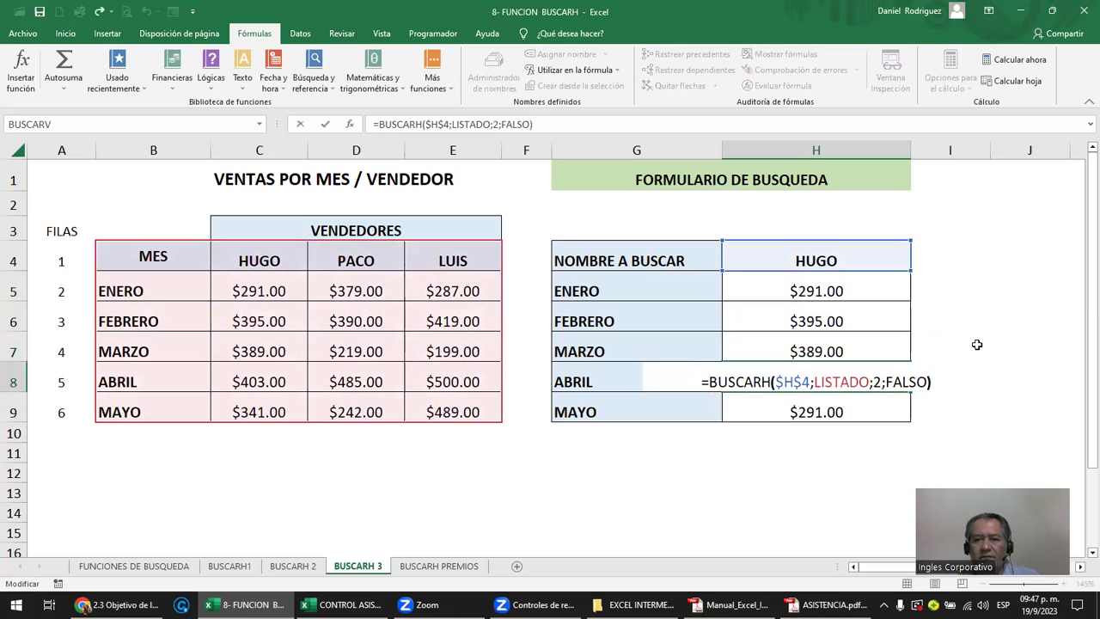
key("Left")
key("Left")
key("Left")
key("Left")
key("Left")
type("5")
key("Delete")
key("Return")
key("F2")
key("Left")
key("Left")
key("Left")
key("Left")
key("Left")
key("Left")
key("Delete")
type("6")
key("Return")
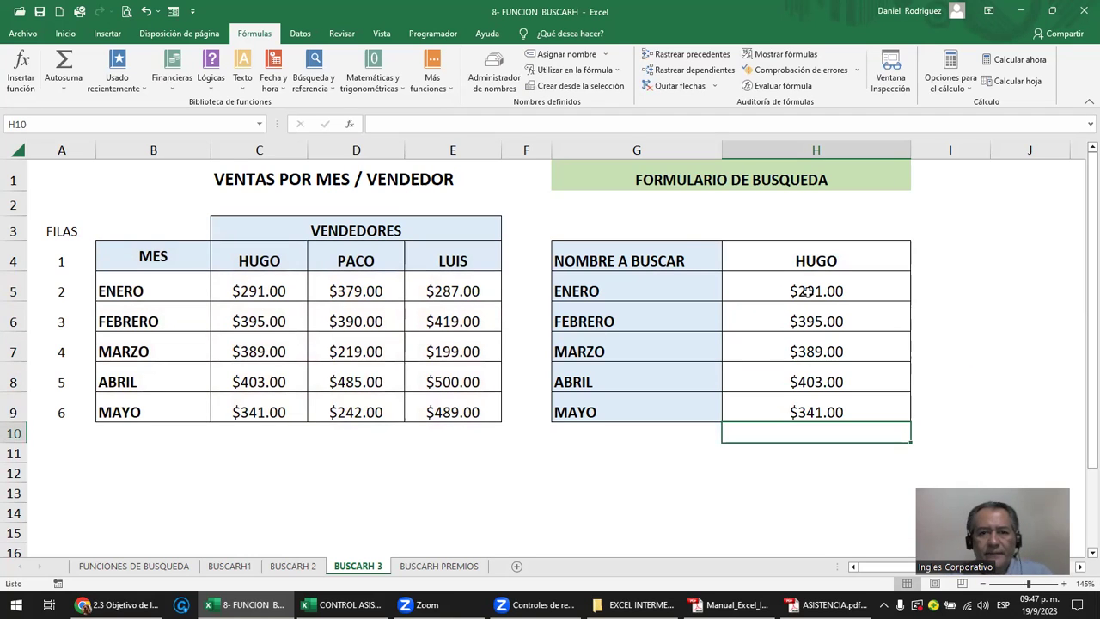
left_click(810, 292)
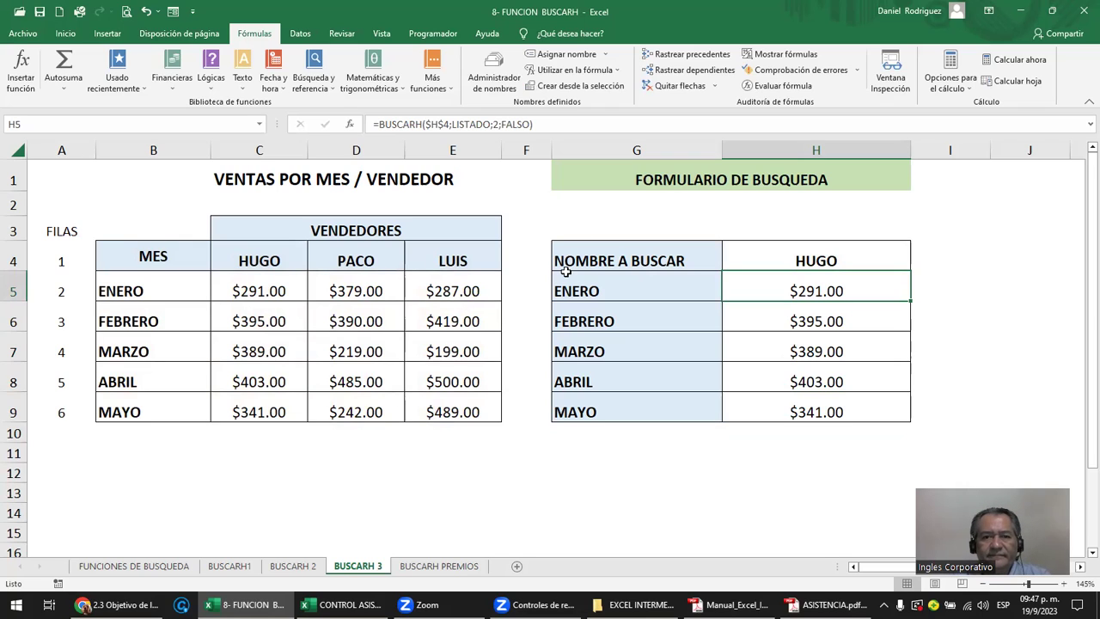
left_click(797, 261)
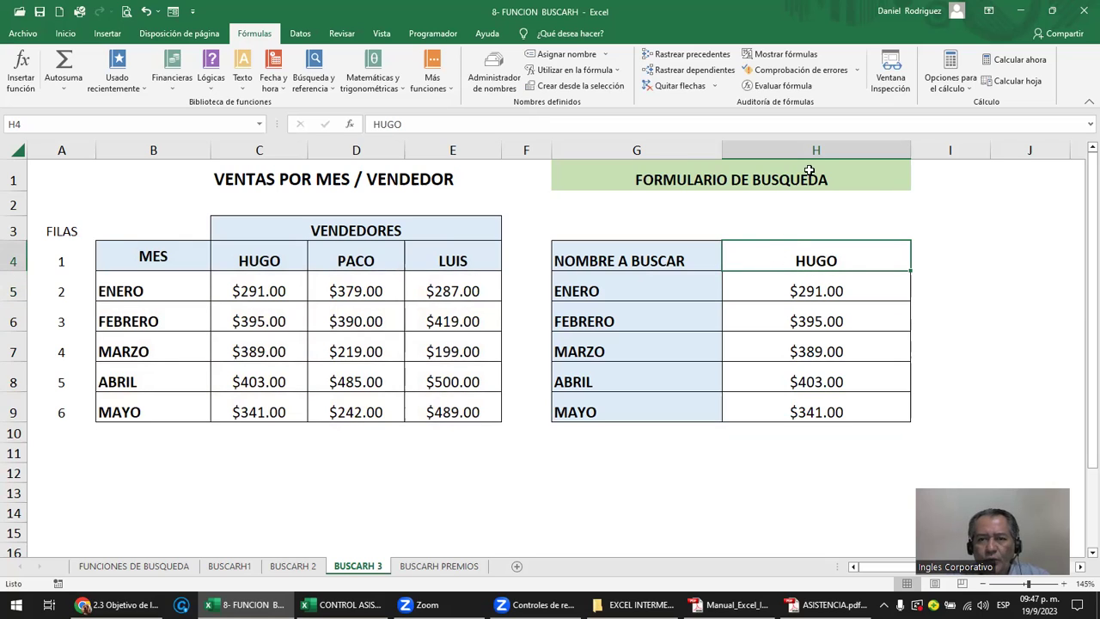
- Name cell H4 VALOR_BUSCADO and confirm it appears in the defined names list
left_click(34, 125)
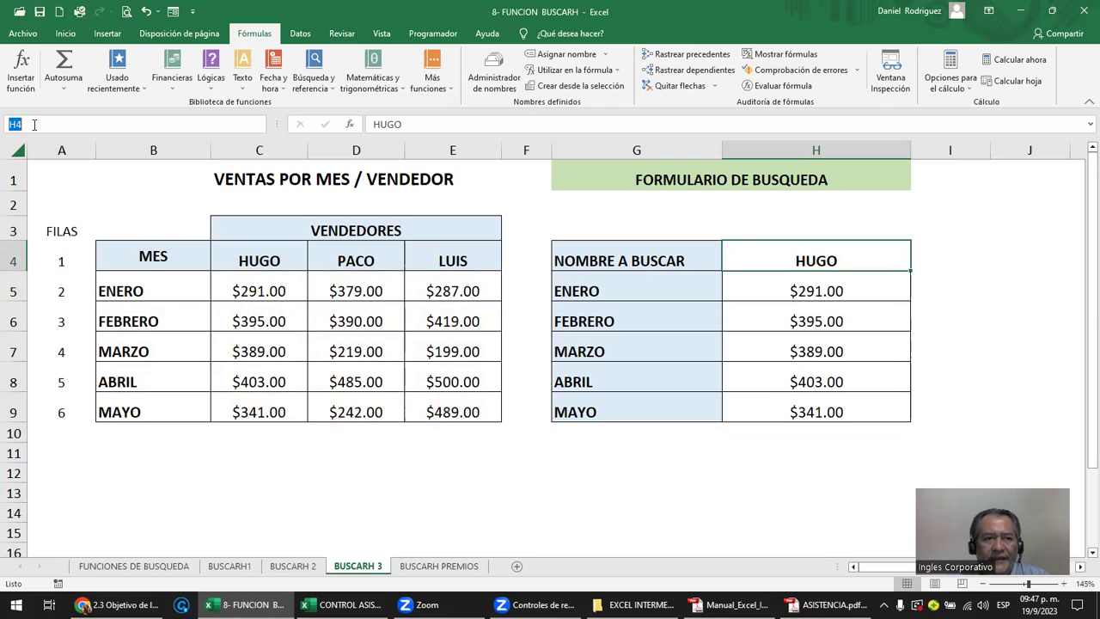
type("VALOR_BUSC")
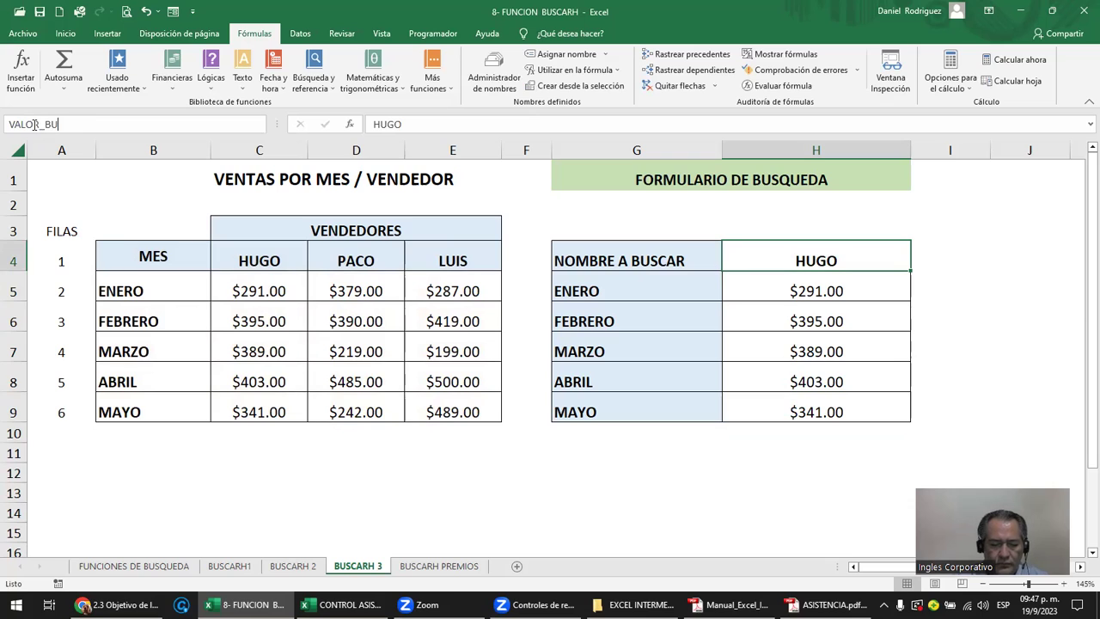
type("ADO")
key("Return")
left_click(140, 203)
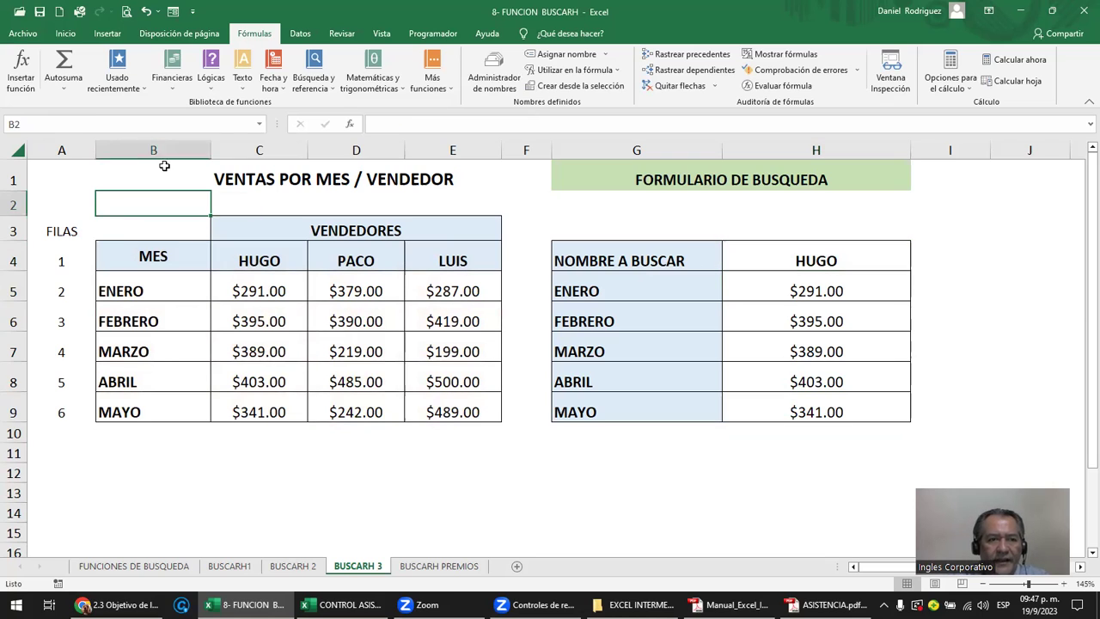
left_click(259, 124)
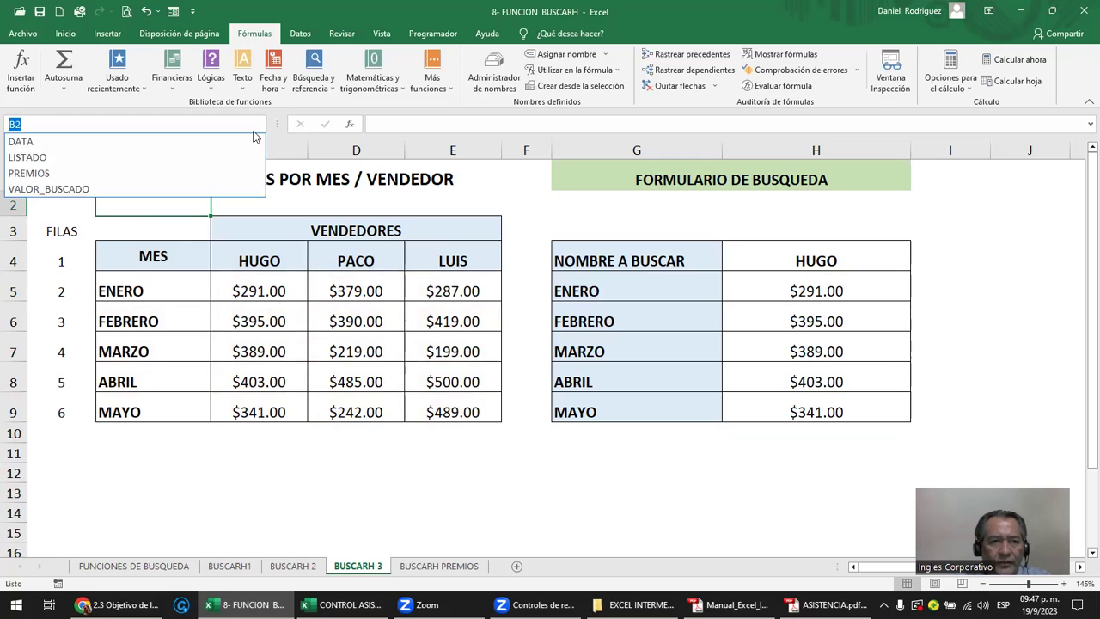
left_click(73, 188)
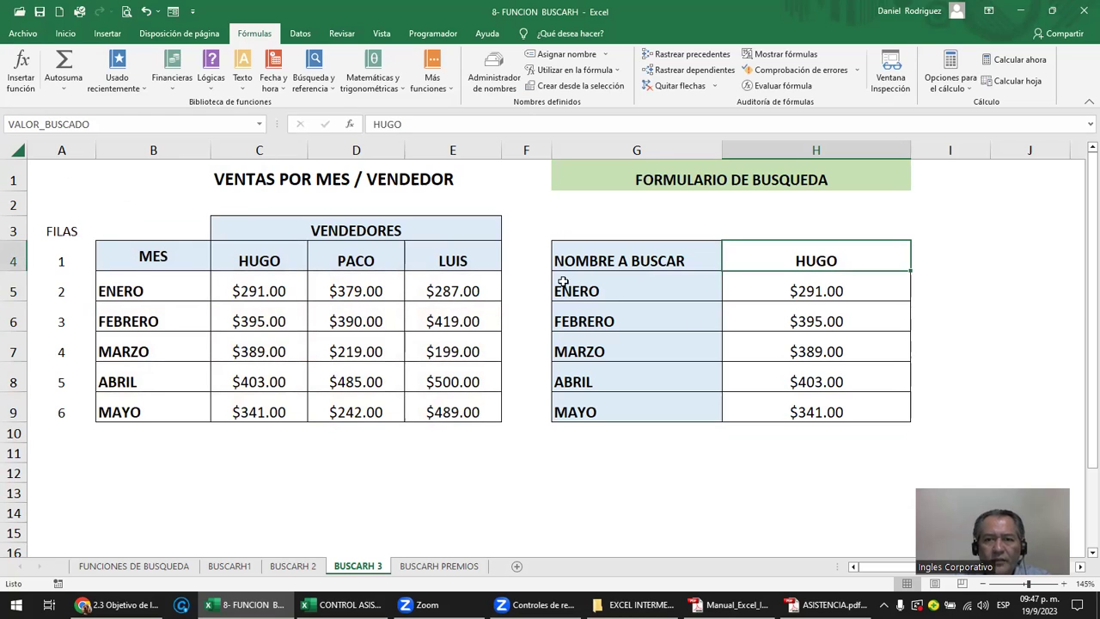
- Replace $H$4 with VALOR_BUSCADO as the lookup value in H5's BUSCARH formula
left_click(808, 291)
key("F2")
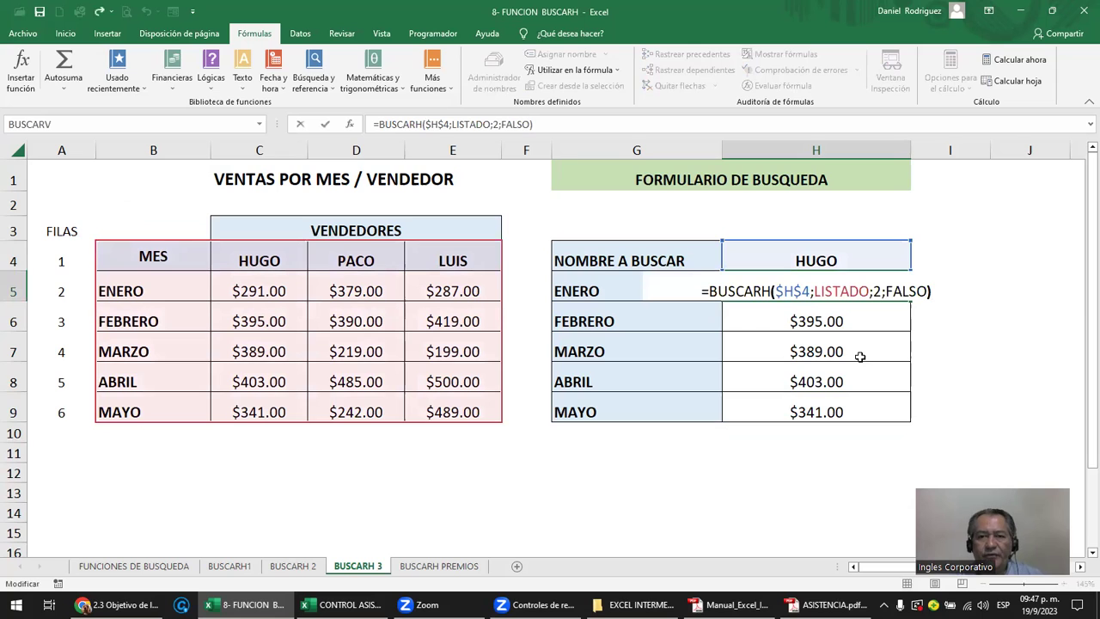
key("Left")
key("Left")
key("Left")
key("Left")
key("Left")
key("Left")
key("Left")
key("Left")
key("Left")
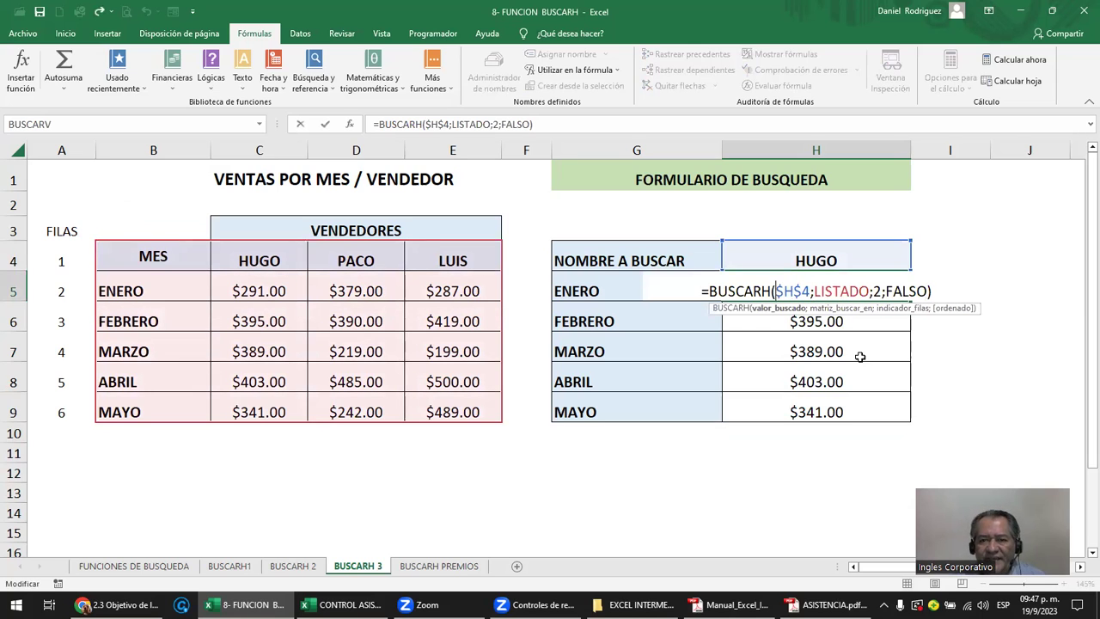
key("Delete")
key("Delete")
key("Delete")
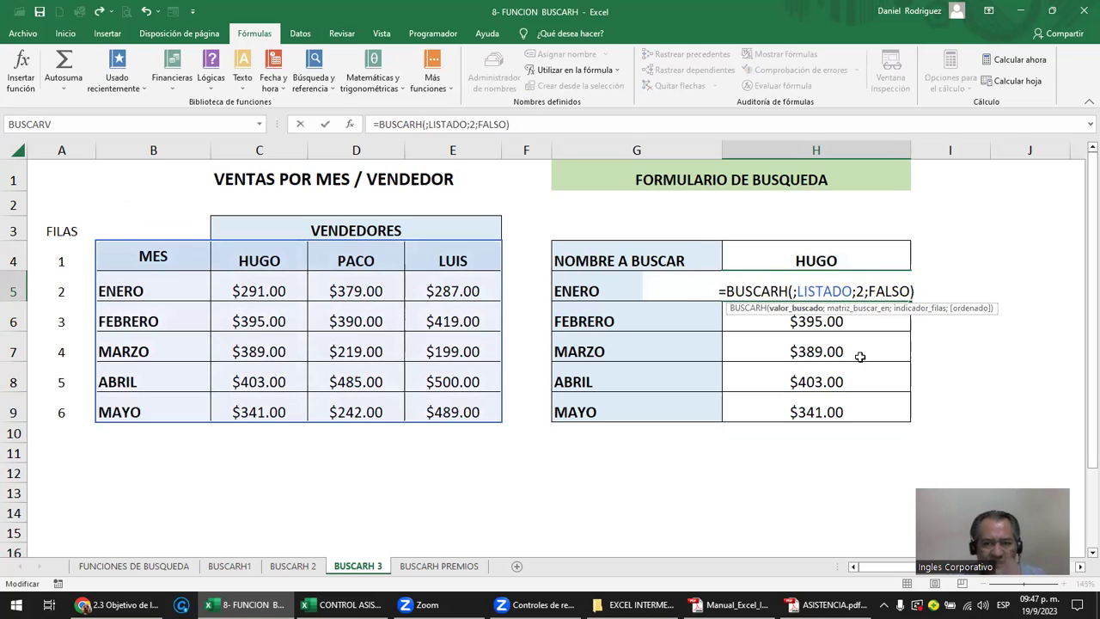
type("VA")
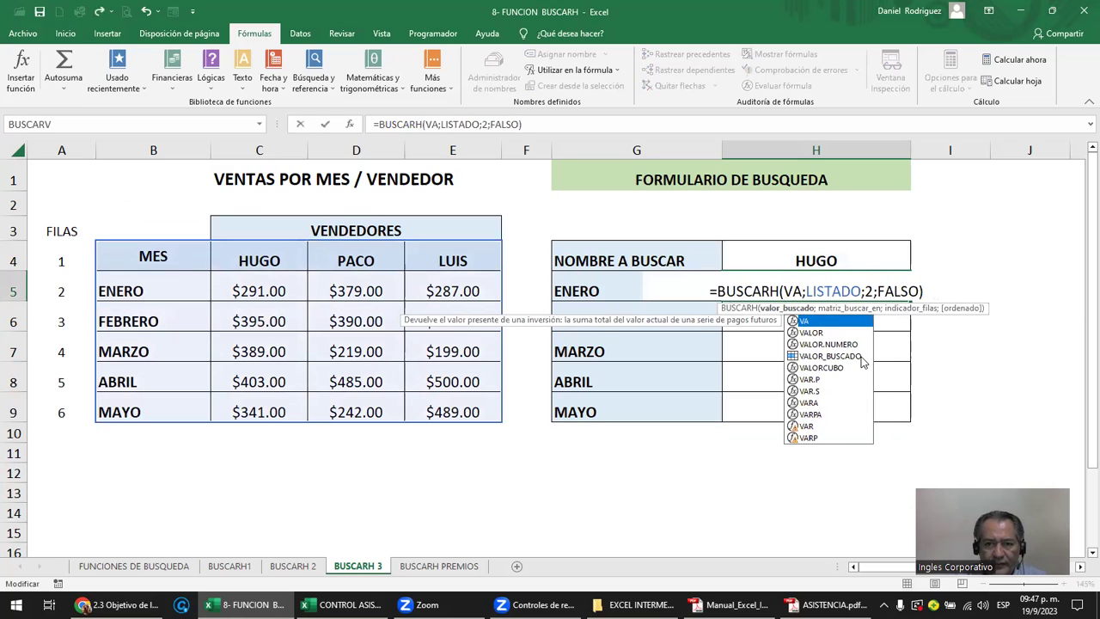
left_click(808, 356)
double_click(808, 357)
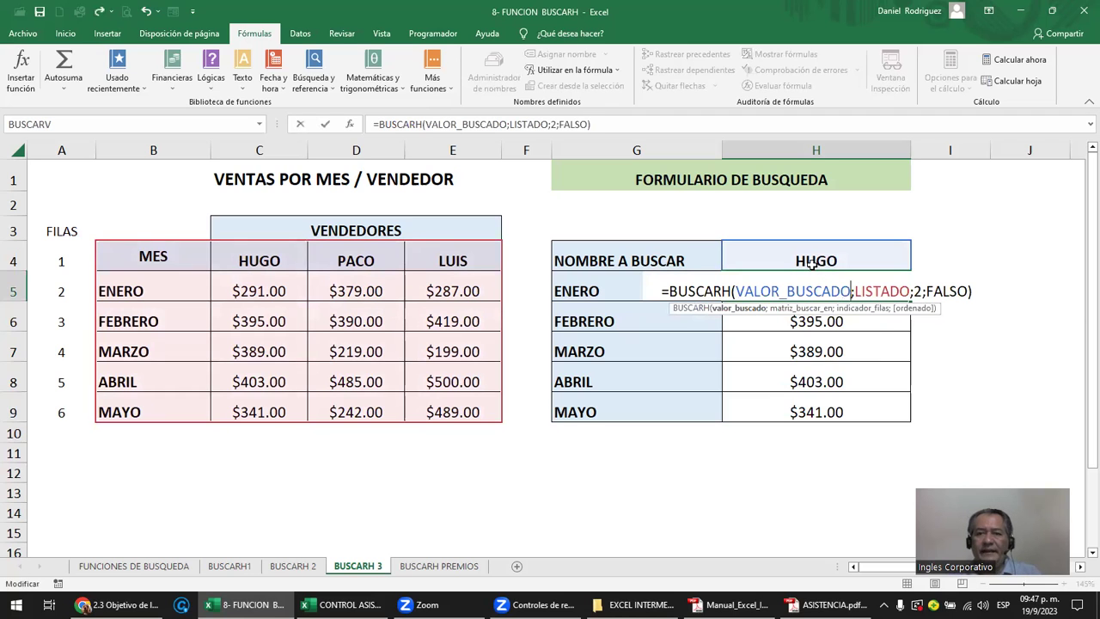
key("Return")
- Copy the H5 lookup formula into H6:H9
key("Up")
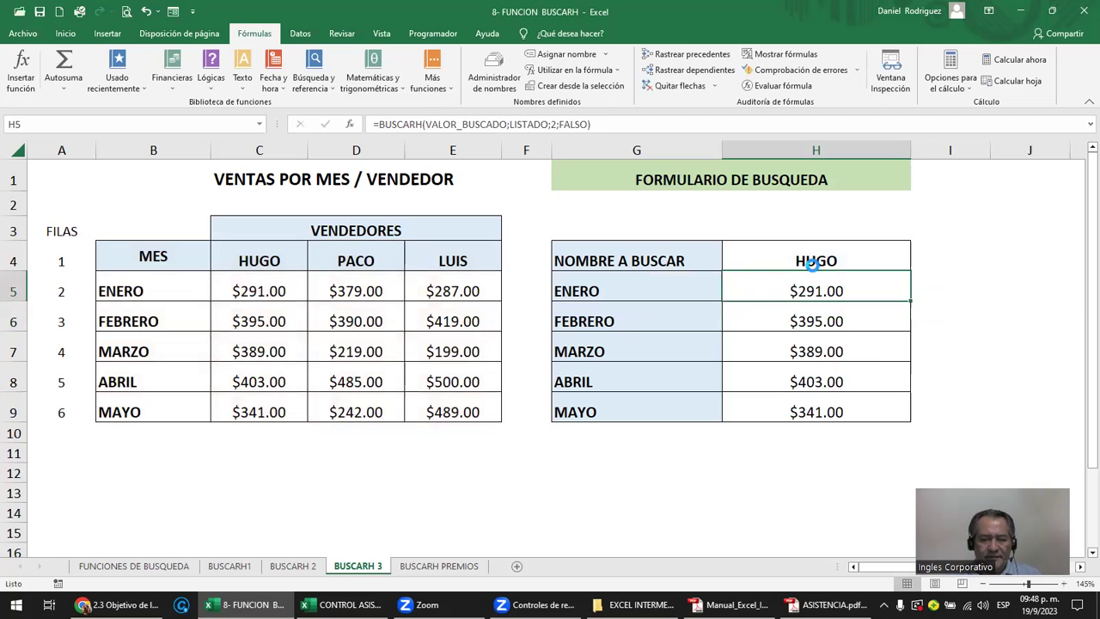
key("ctrl+c")
key("Down")
key("shift+Down")
key("shift+Down")
key("shift+Down")
key("ctrl+v")
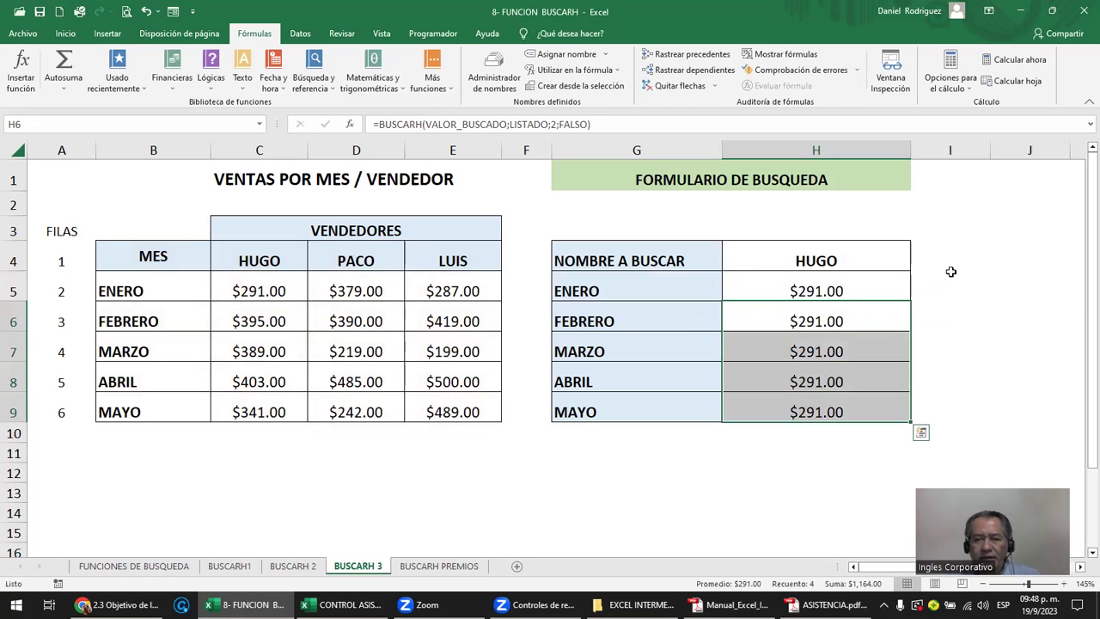
- Set the row index in H6 and H7 to 3 and 4, returning $395.00 and $389.00
left_click(865, 319)
key("F2")
key("Left")
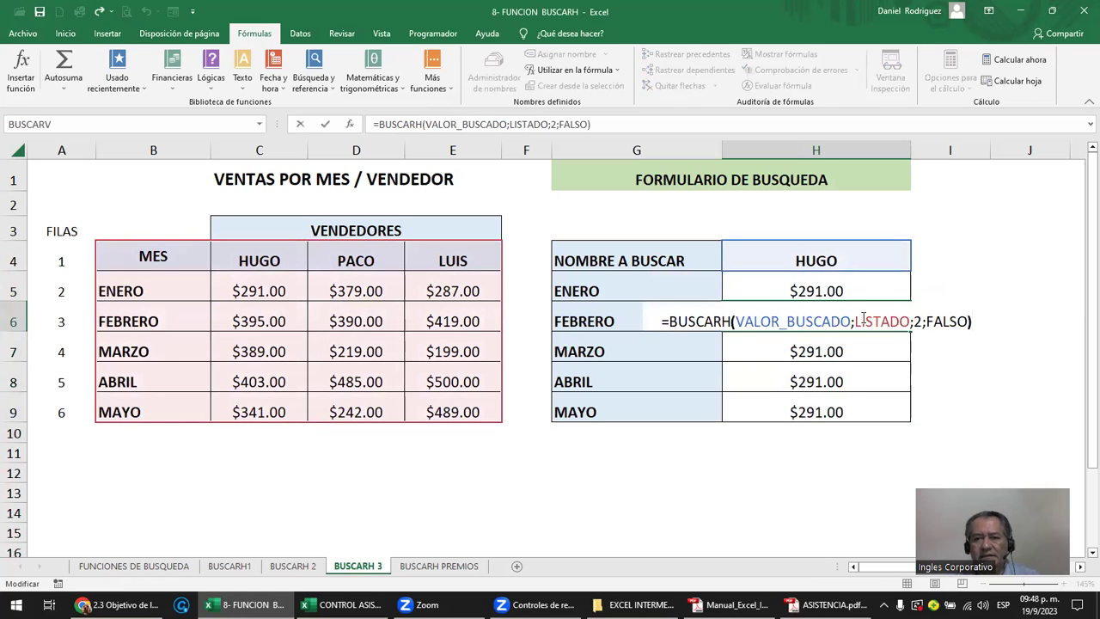
key("Left")
key("Left")
key("Left")
key("Left")
key("Left")
key("Left")
key("Left")
key("BackSpace")
type("3")
key("Return")
key("F2")
key("Left")
key("Left")
key("Left")
key("Left")
key("Left")
key("Left")
key("Left")
key("Left")
key("Delete")
type("4")
key("Return")
- Set the row index in H8 and H9 to 5 and 6, returning $403.00 and $341.00
key("F2")
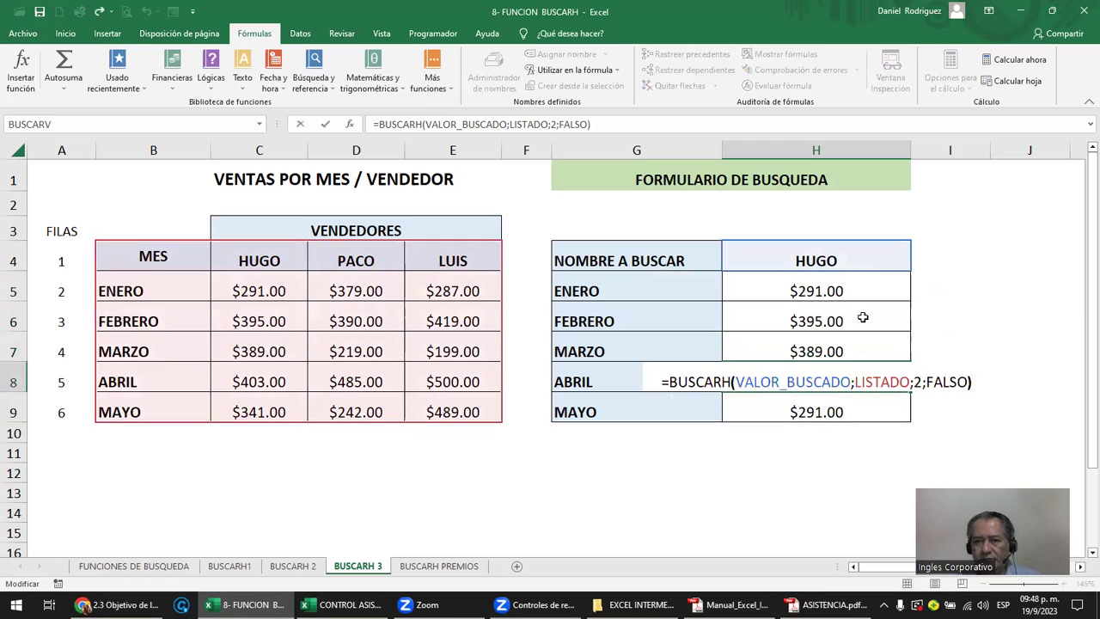
key("Left")
key("Left")
key("Left")
key("Delete")
type("5")
key("Return")
key("F2")
key("Left")
key("Left")
key("Left")
key("Left")
key("Left")
key("Left")
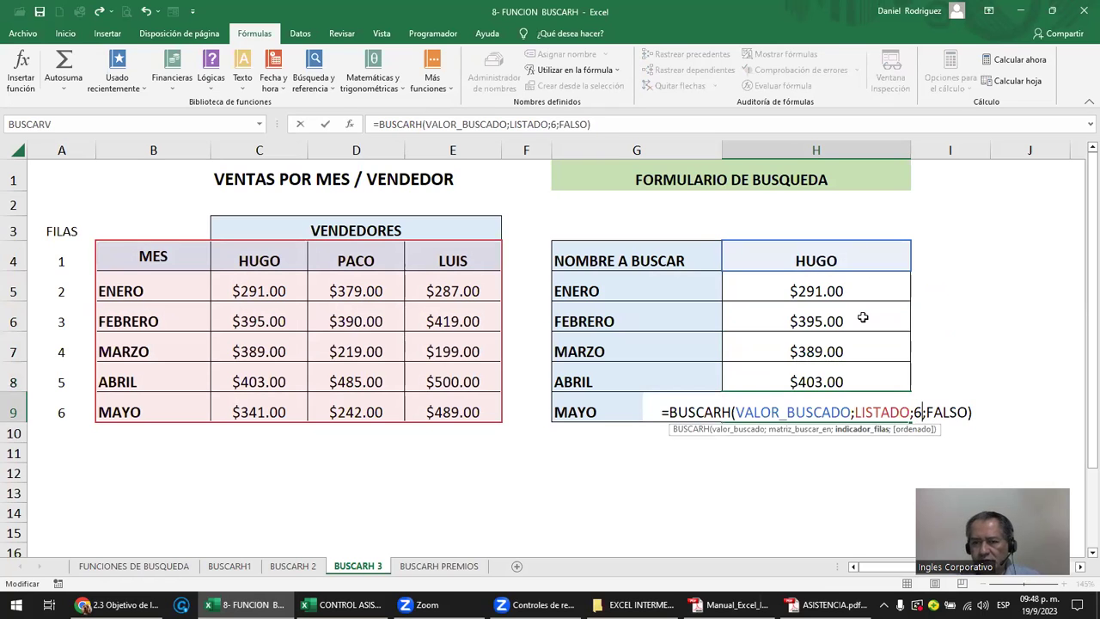
key("Delete")
type("6")
key("Return")
left_click(850, 279)
double_click(850, 279)
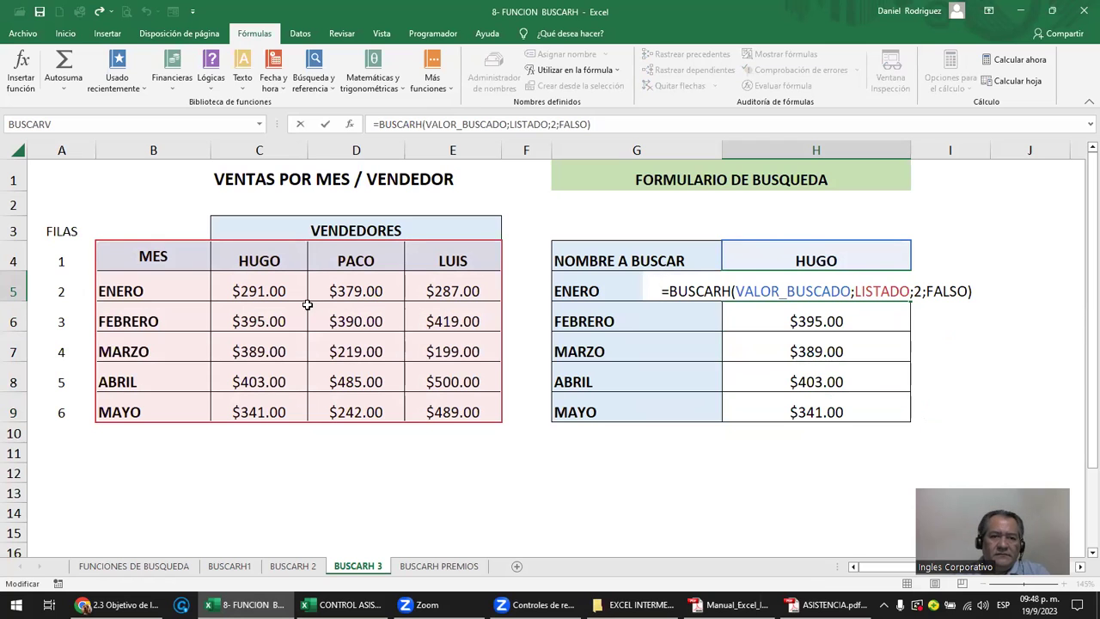
key("Return")
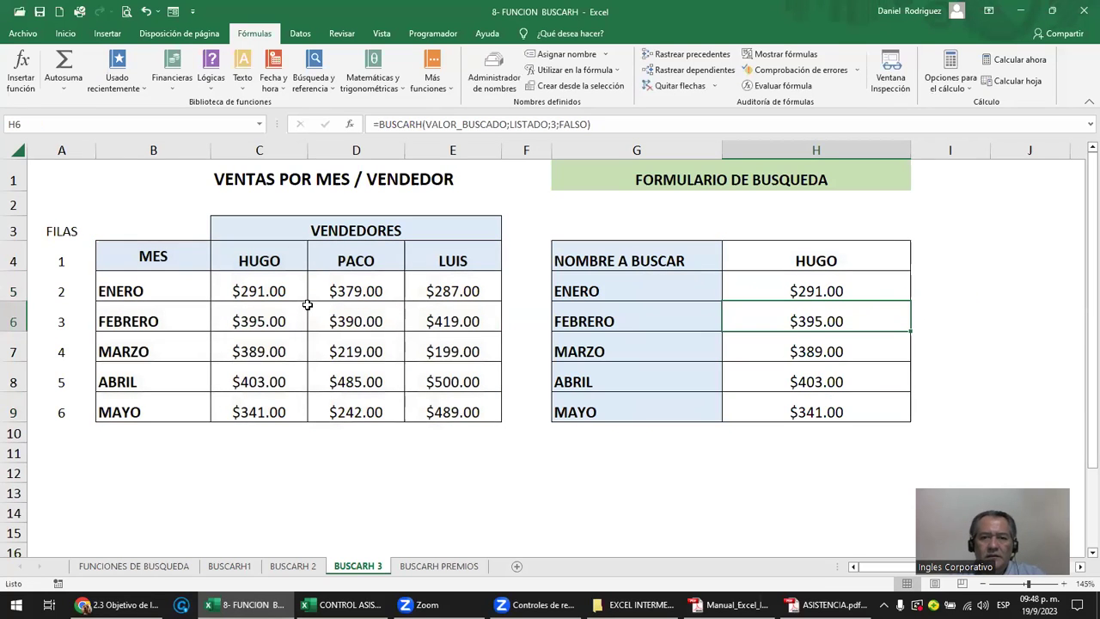
left_click(842, 268)
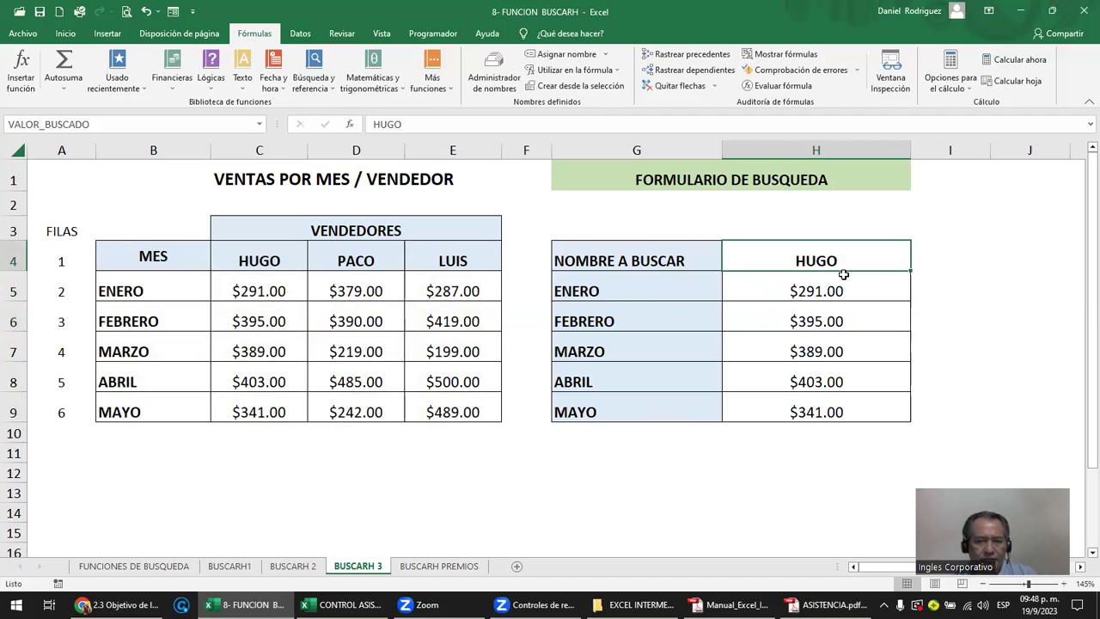
type("AAAA")
key("Return")
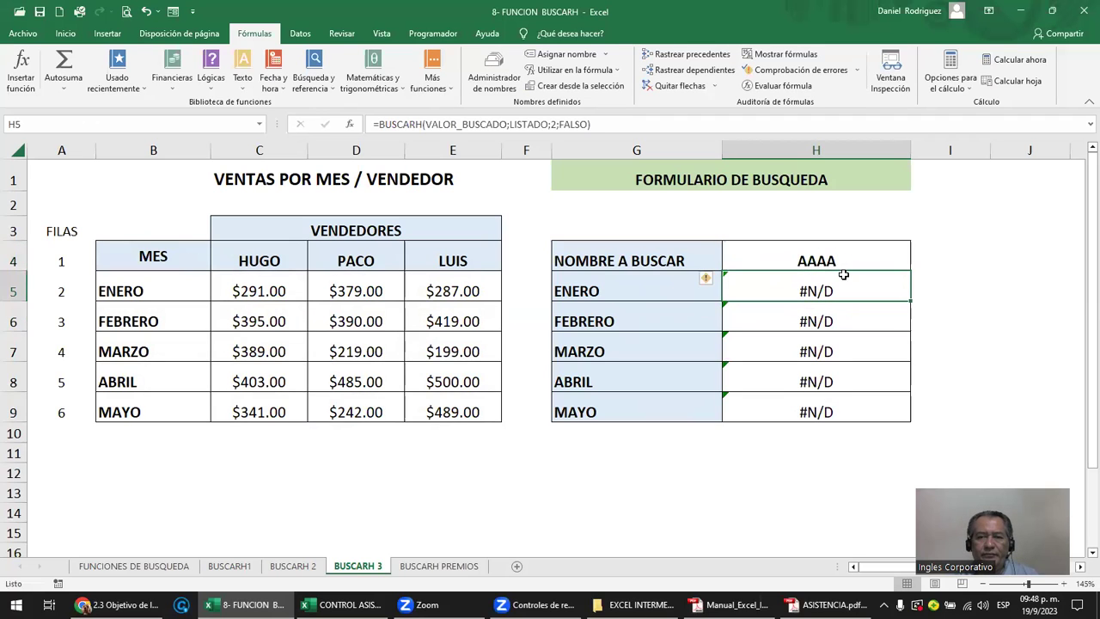
key("ctrl+z")
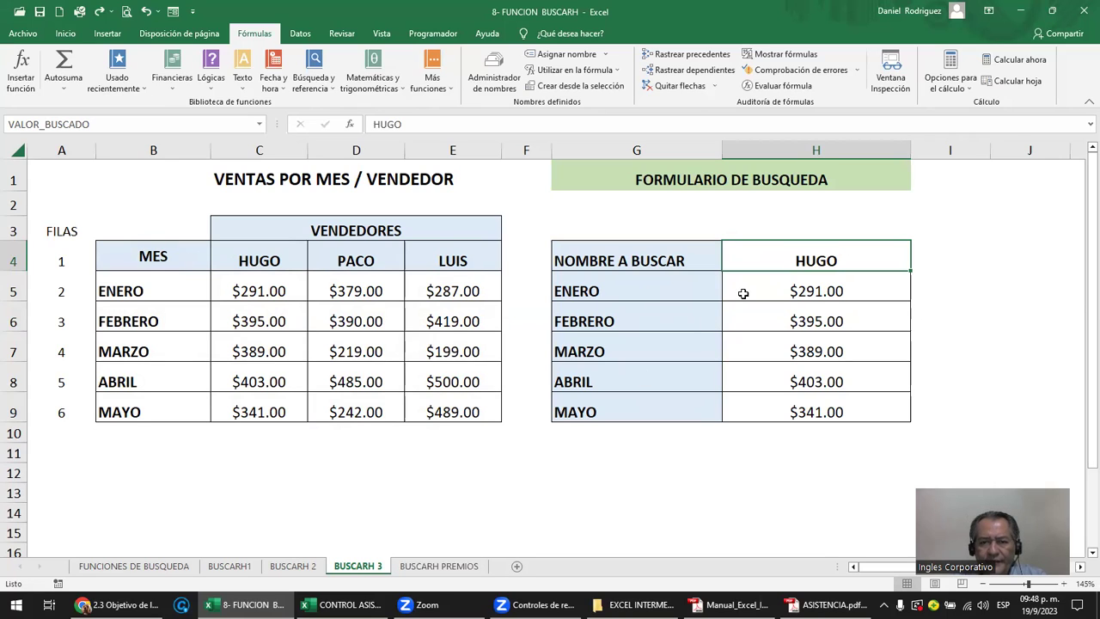
double_click(787, 291)
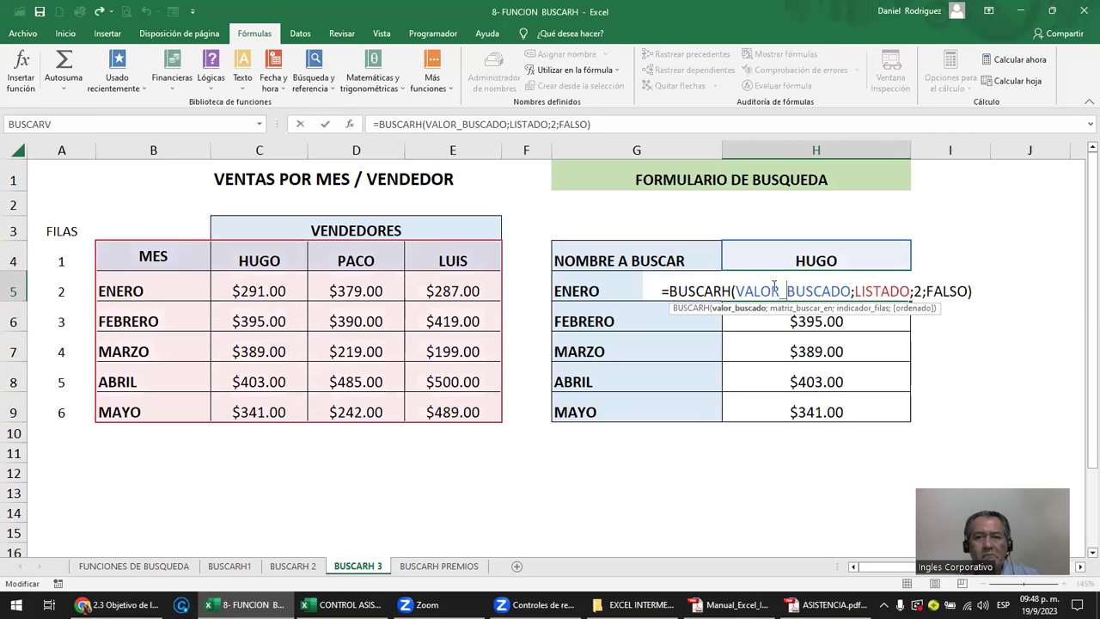
key("ctrl+Return")
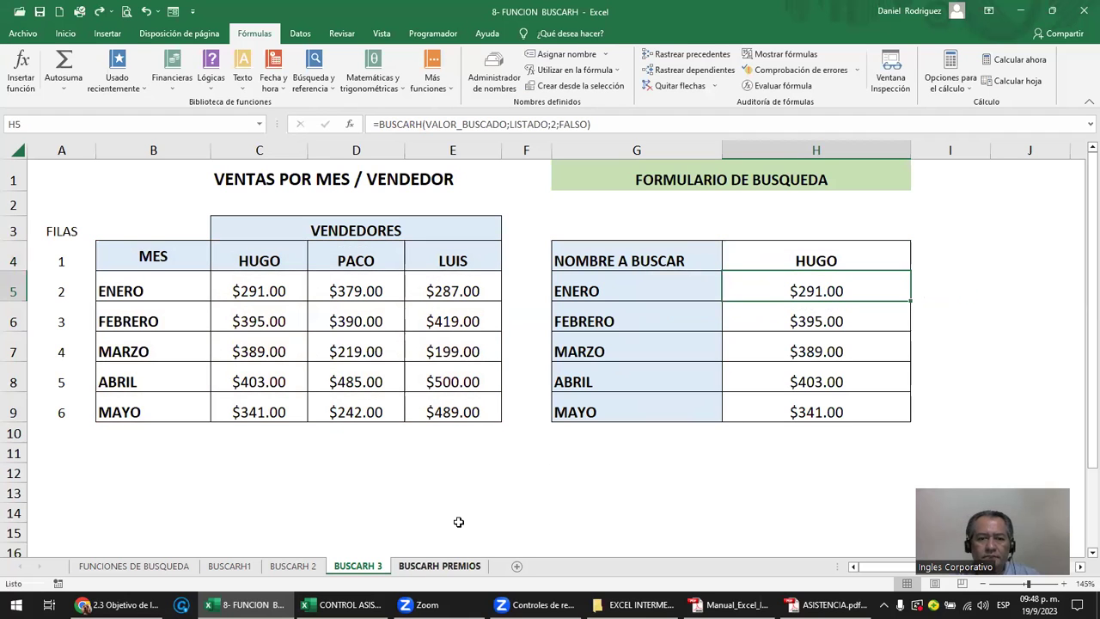
- Switch to the BUSCARH PREMIOS sheet and scroll back to its top
left_click(439, 565)
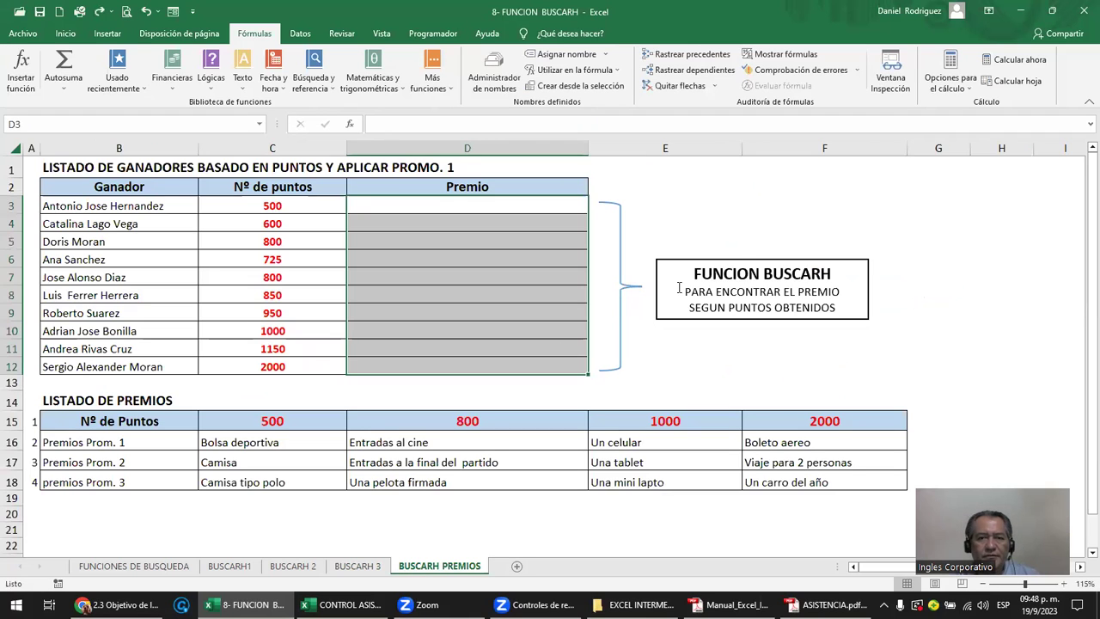
left_click(692, 232)
scroll(691, 232, "up", 1)
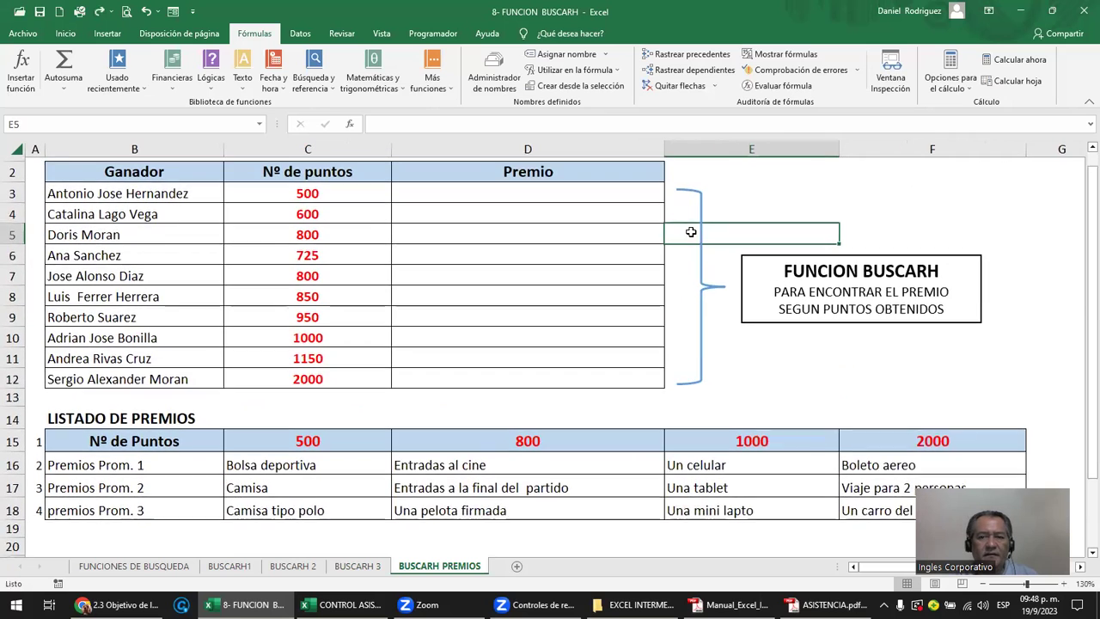
scroll(691, 232, "up", 1)
left_click_drag(1026, 482, 1018, 174)
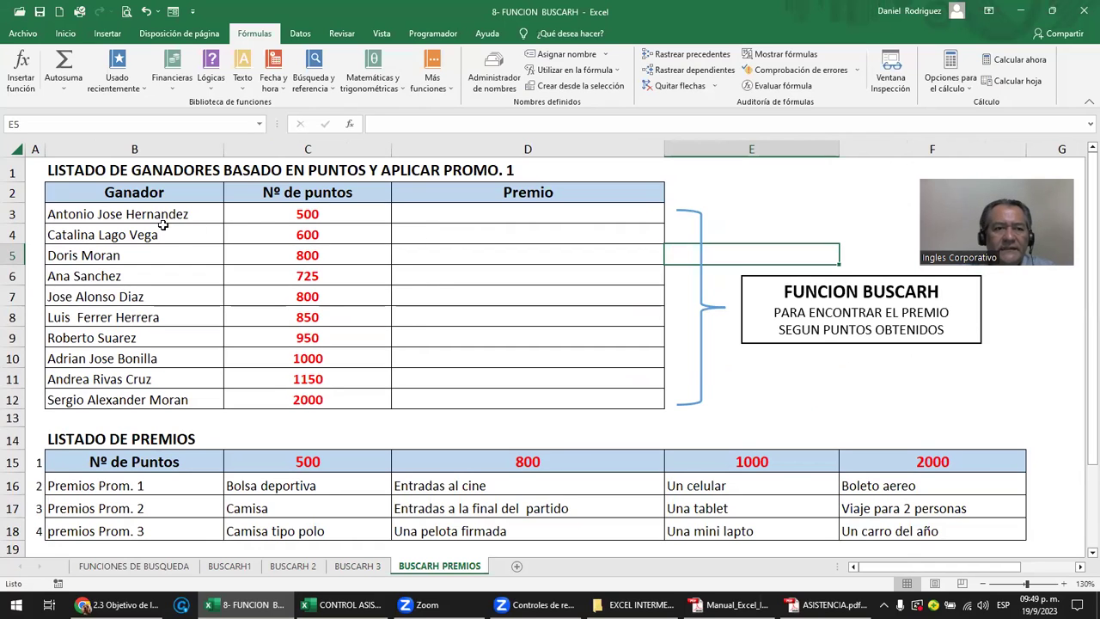
- Review the winners' names, their points in C3:C12 and the prize table's 500-point header
left_click(100, 170)
left_click_drag(110, 213, 123, 401)
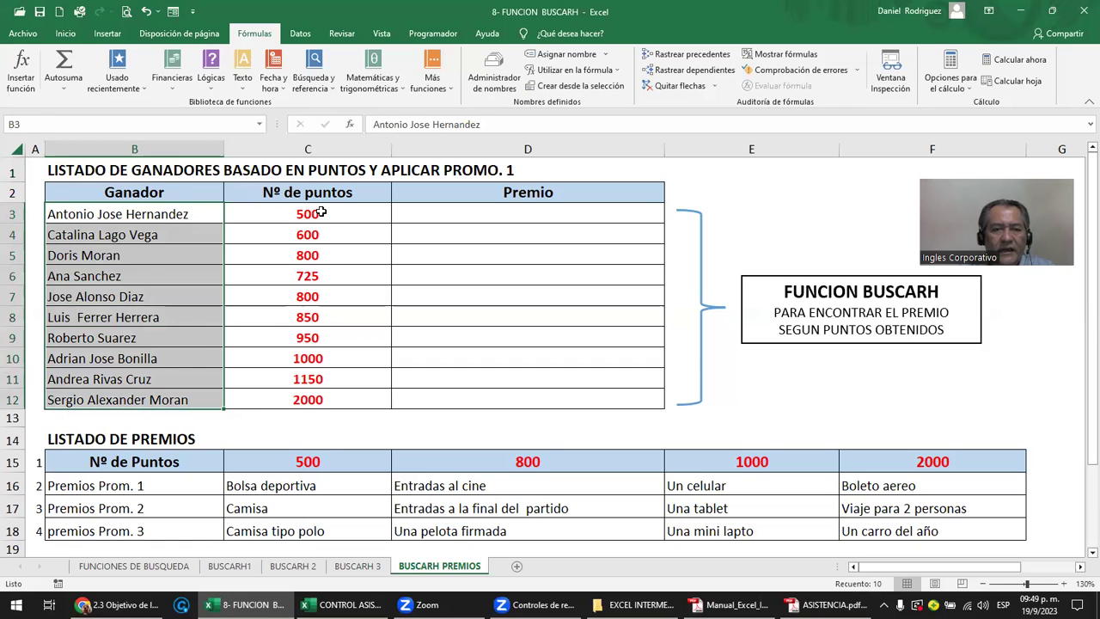
left_click_drag(319, 212, 322, 396)
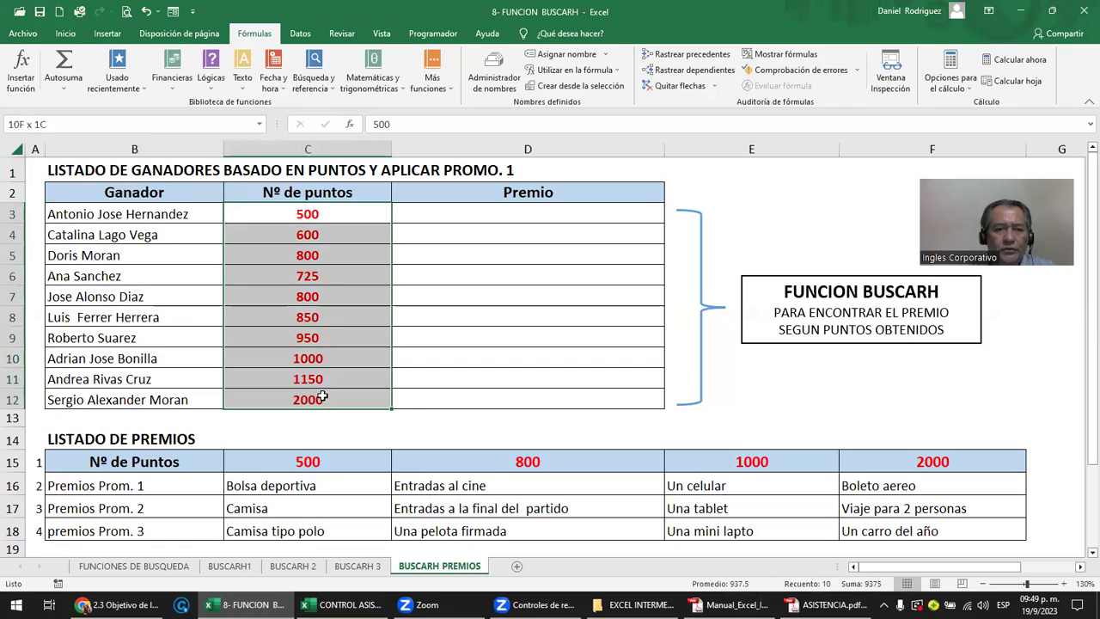
left_click(311, 220)
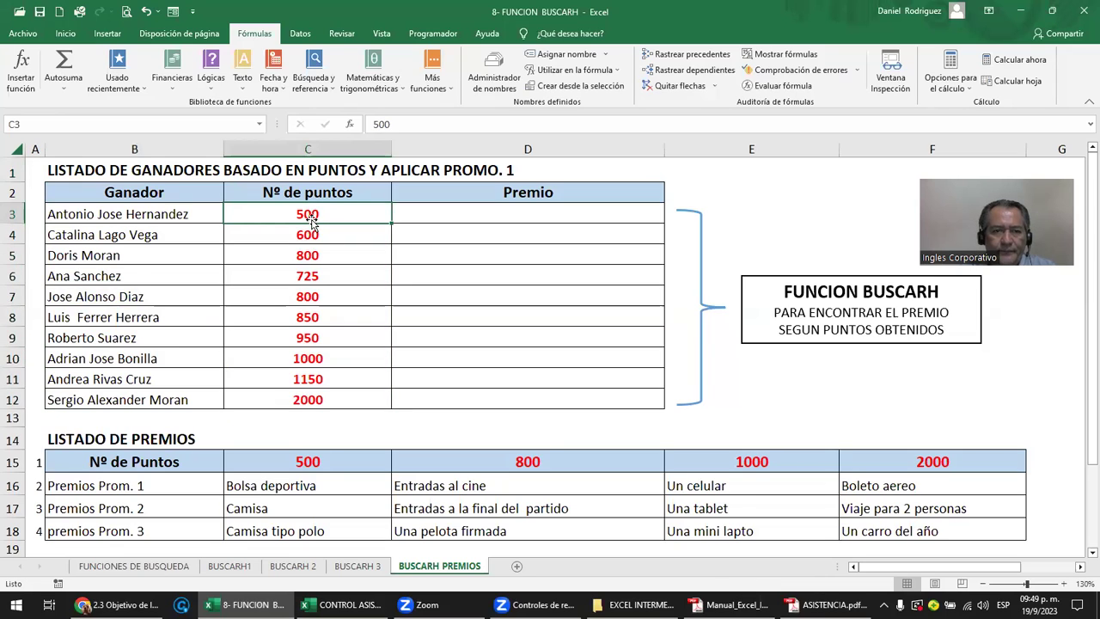
left_click(315, 466)
left_click(315, 219)
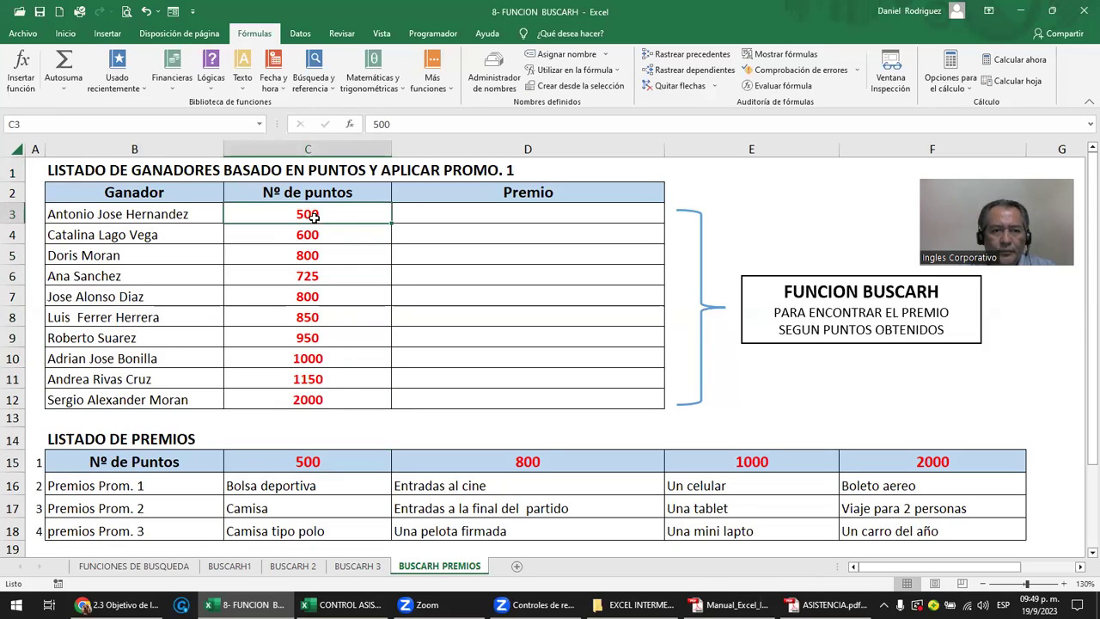
left_click(315, 460)
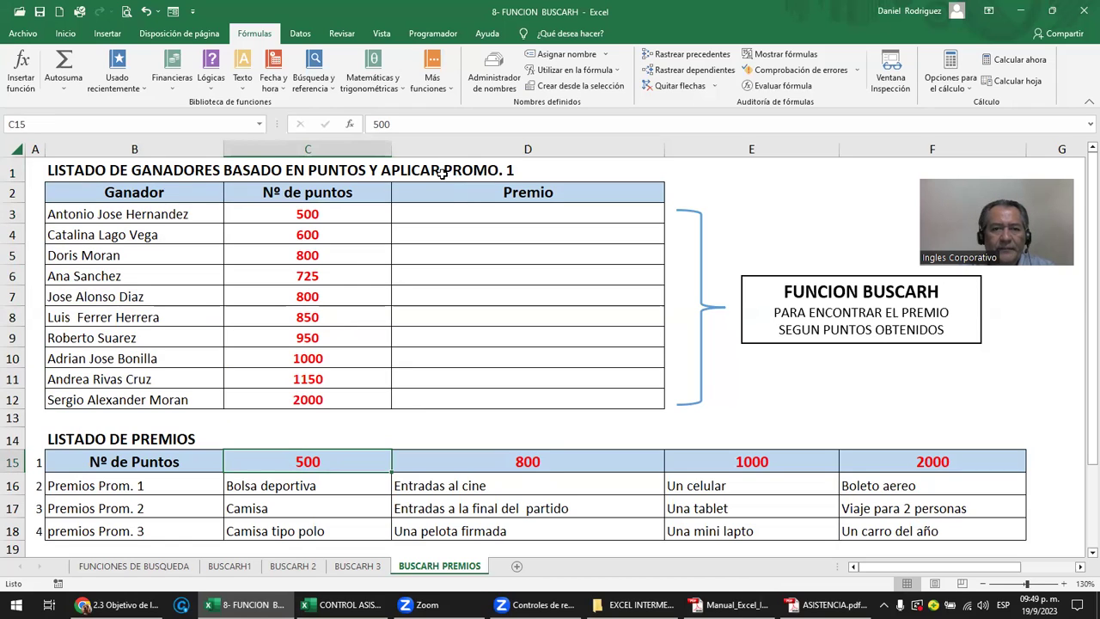
left_click(65, 436)
left_click(184, 463)
left_click_drag(184, 463, 945, 531)
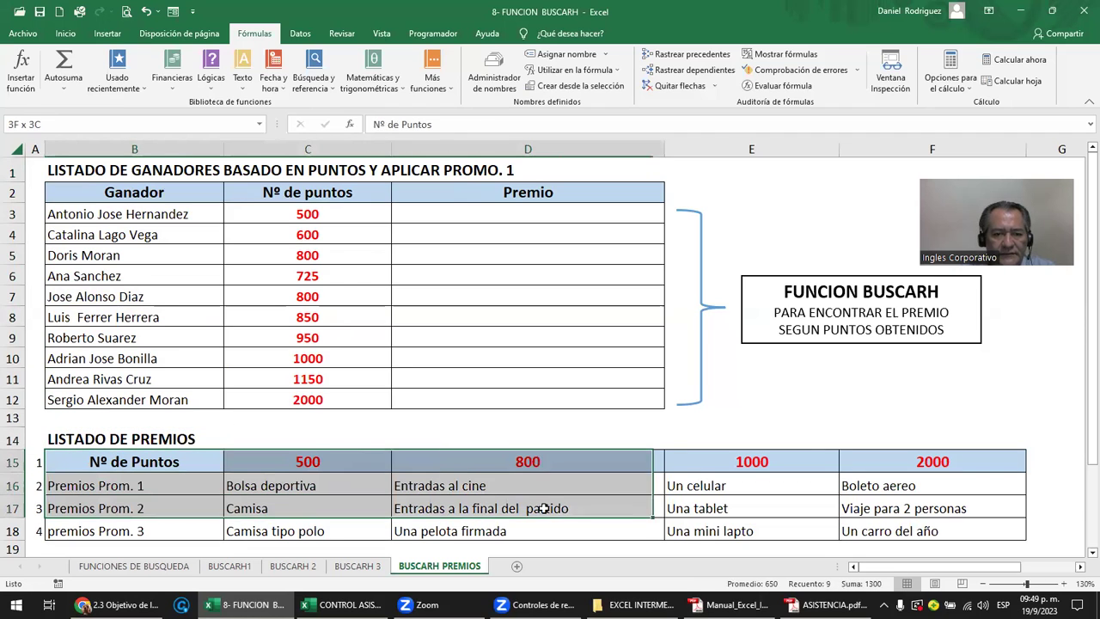
left_click(299, 461)
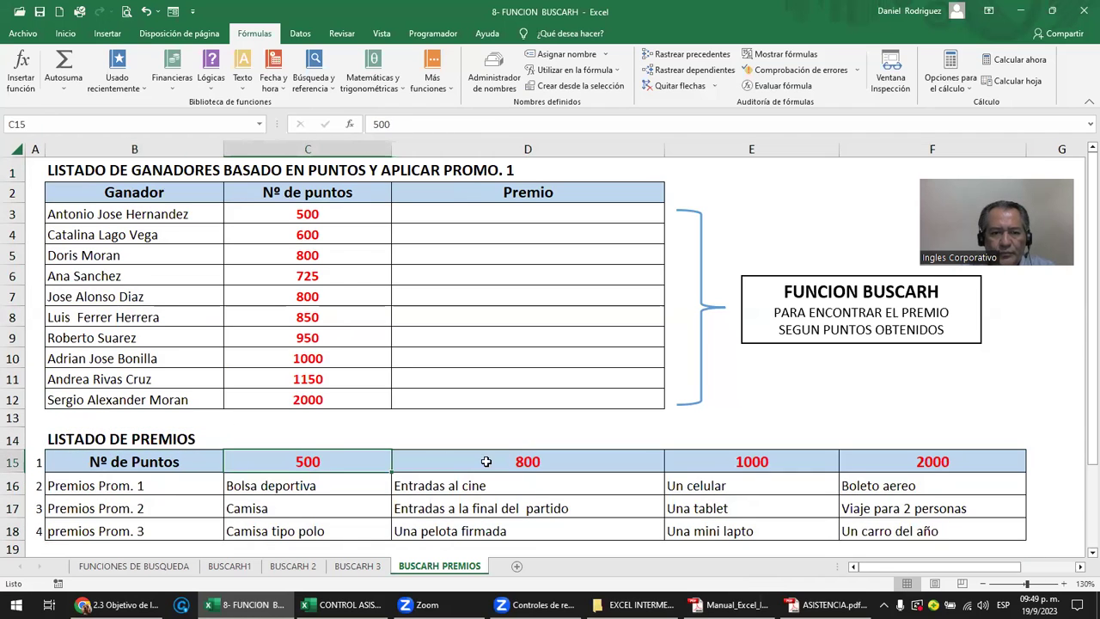
left_click(524, 461)
left_click(701, 461)
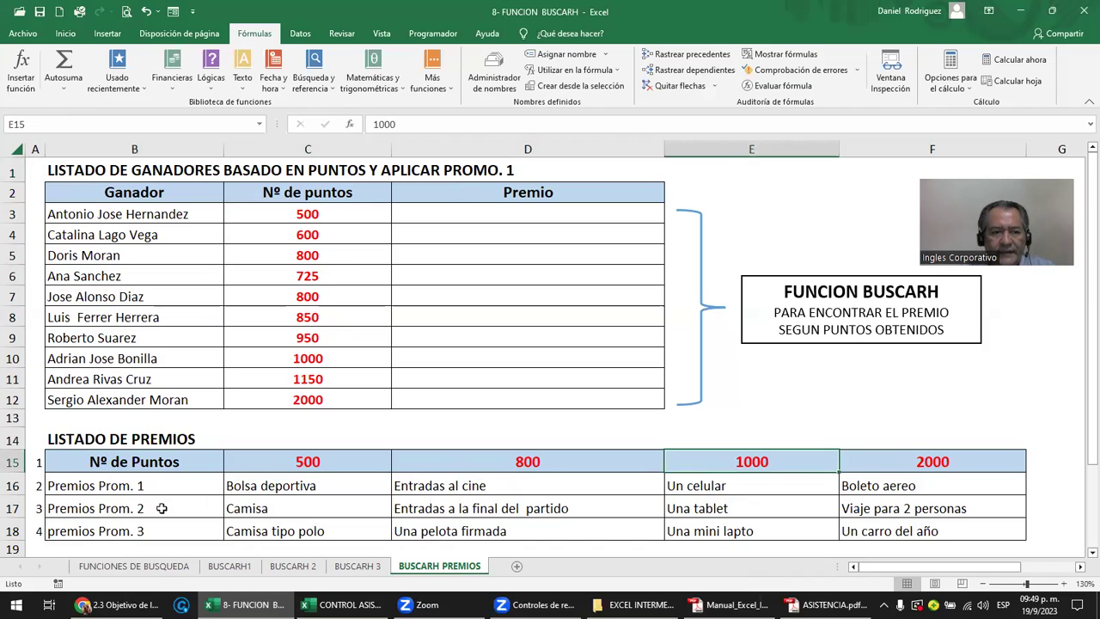
left_click(107, 486)
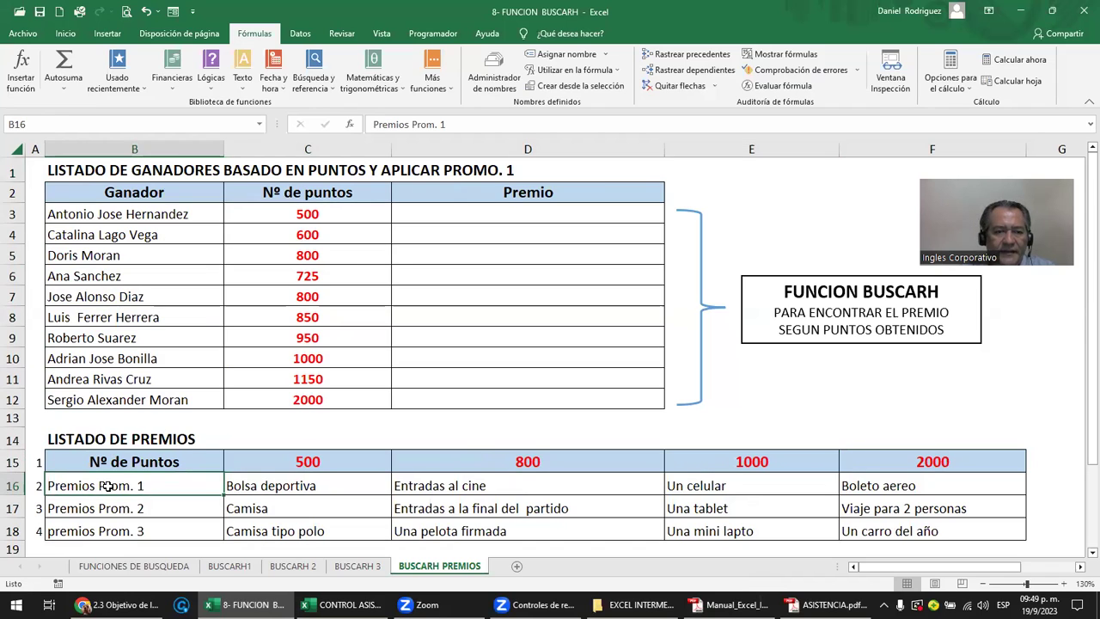
left_click(110, 513)
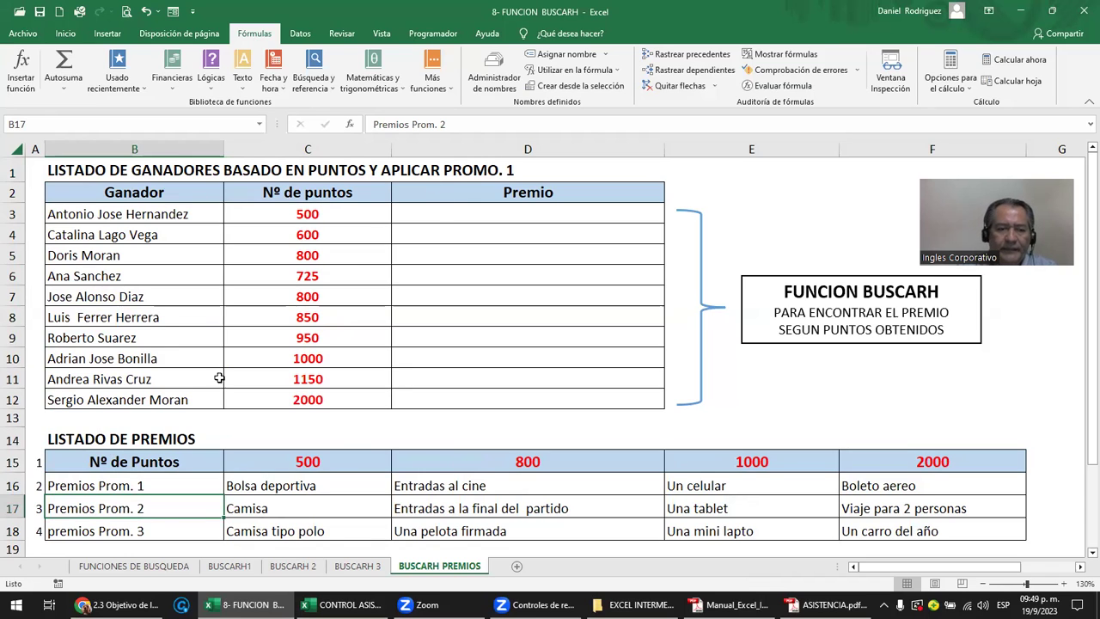
left_click(117, 486)
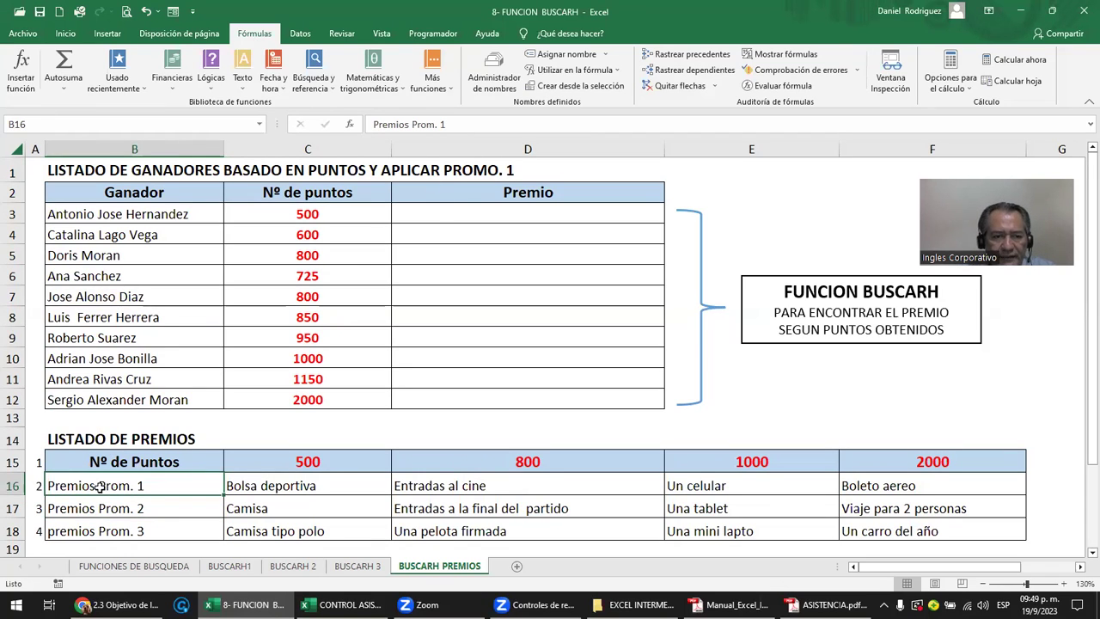
left_click_drag(93, 486, 313, 485)
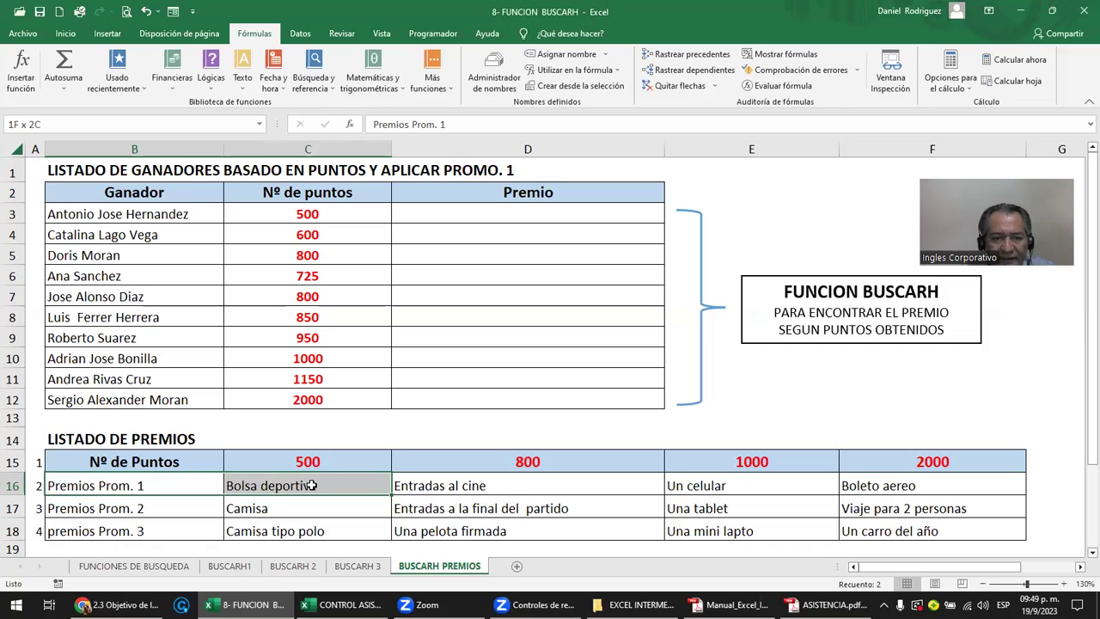
mouse_move(155, 461)
left_mouse_down()
mouse_move(559, 512)
mouse_move(962, 535)
left_mouse_up()
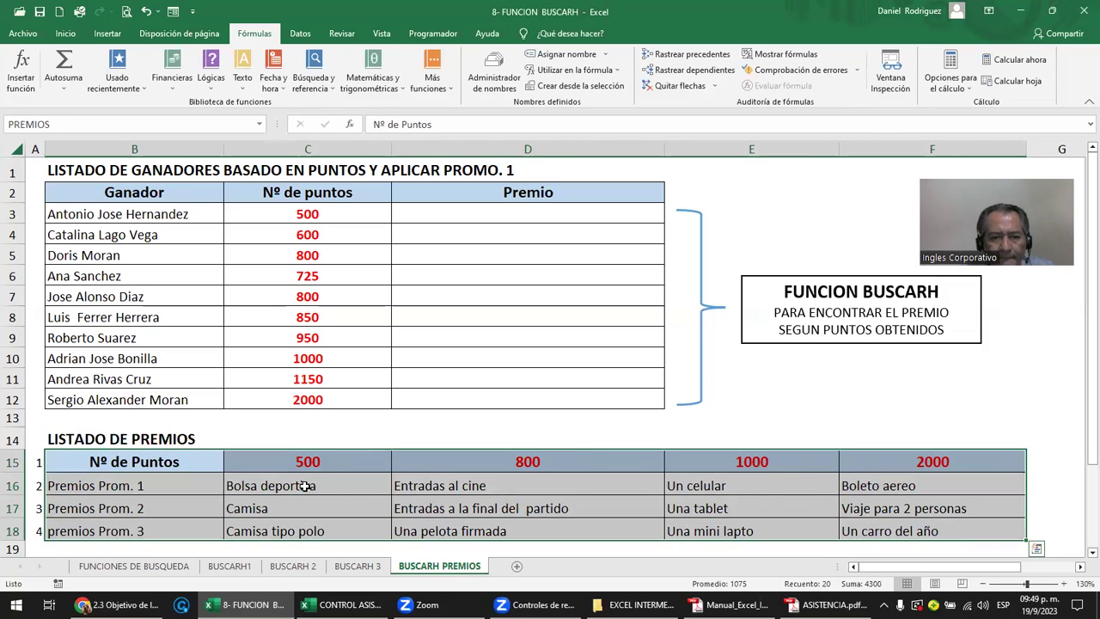
left_click(164, 489)
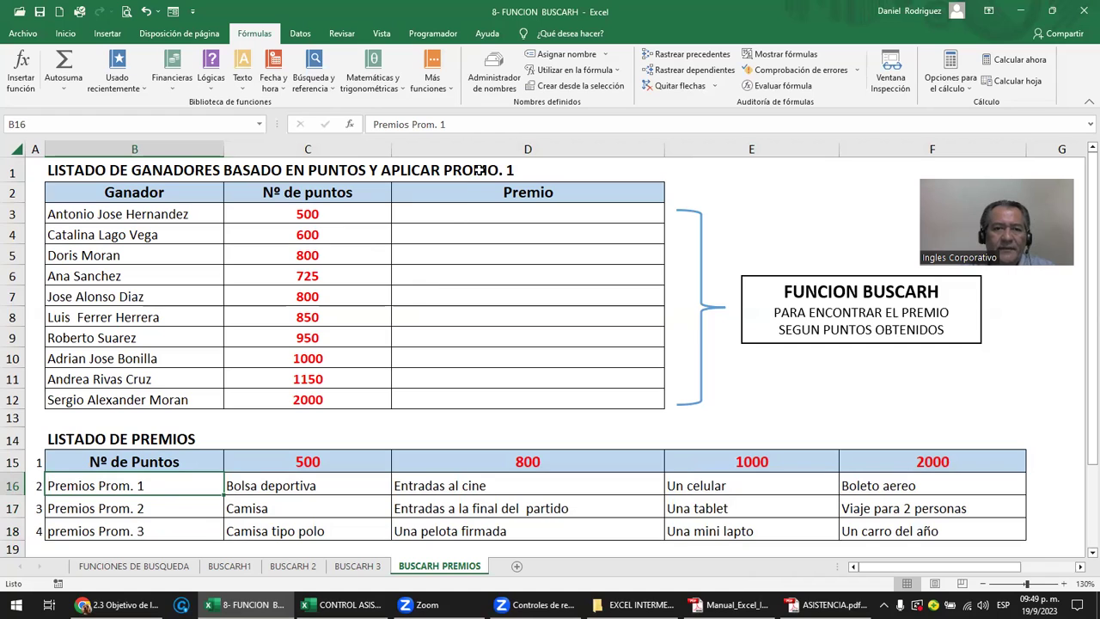
mouse_move(146, 461)
left_mouse_down()
mouse_move(227, 527)
mouse_move(932, 533)
left_mouse_up()
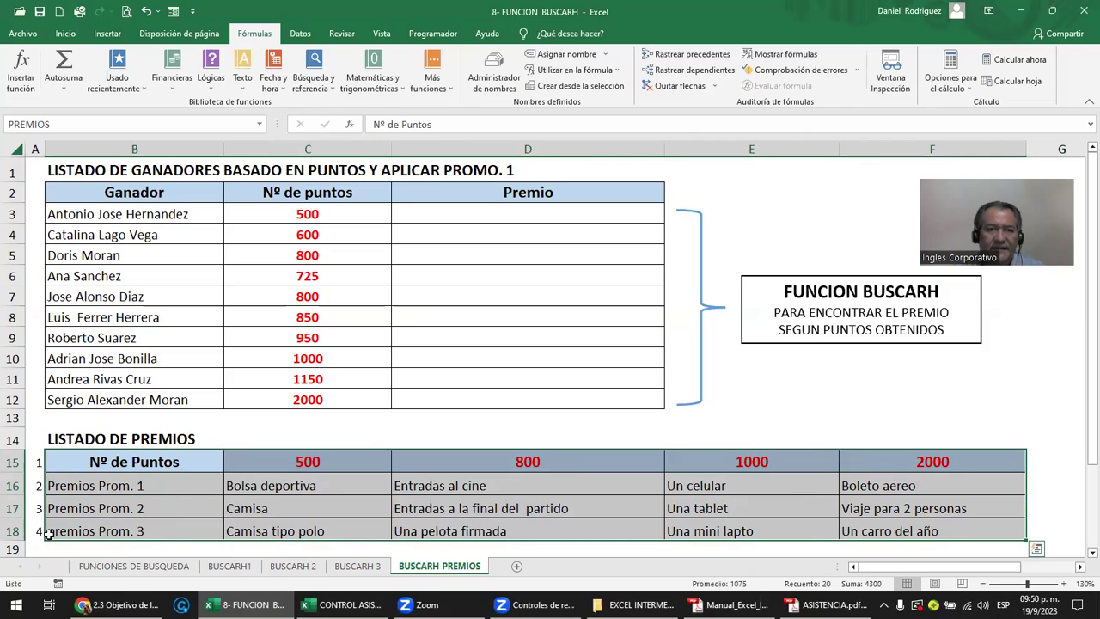
left_click(273, 285)
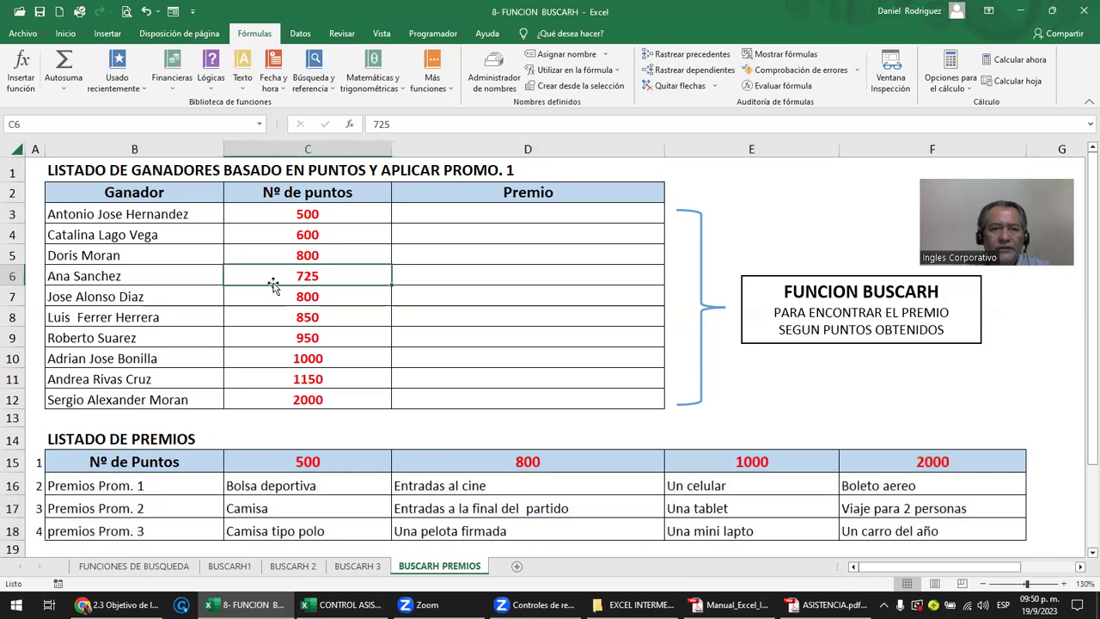
left_click(318, 215)
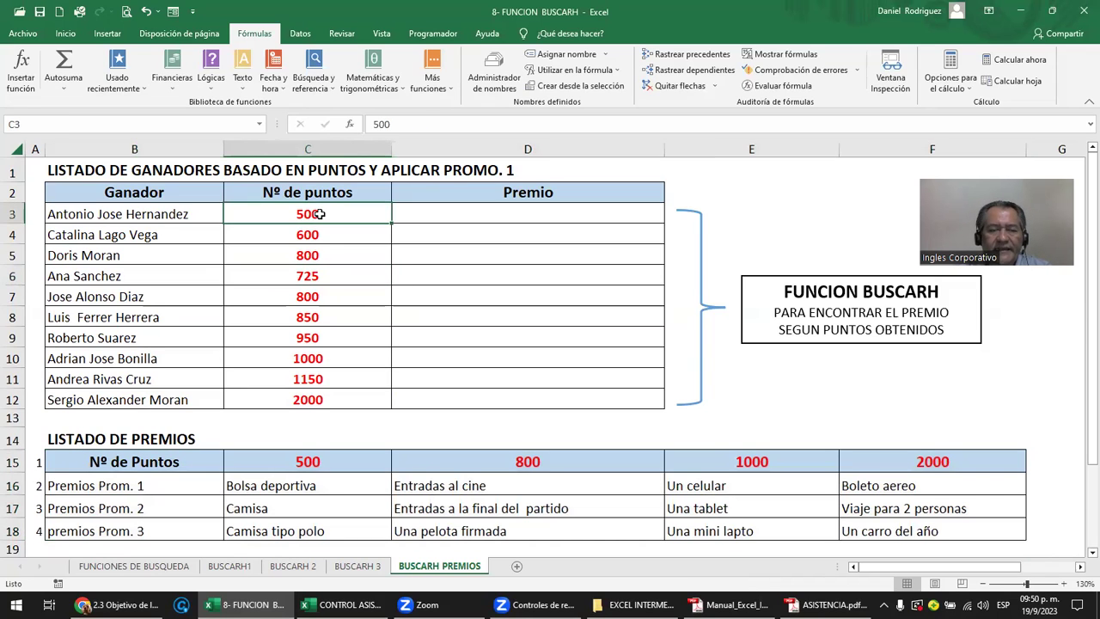
left_click(424, 212)
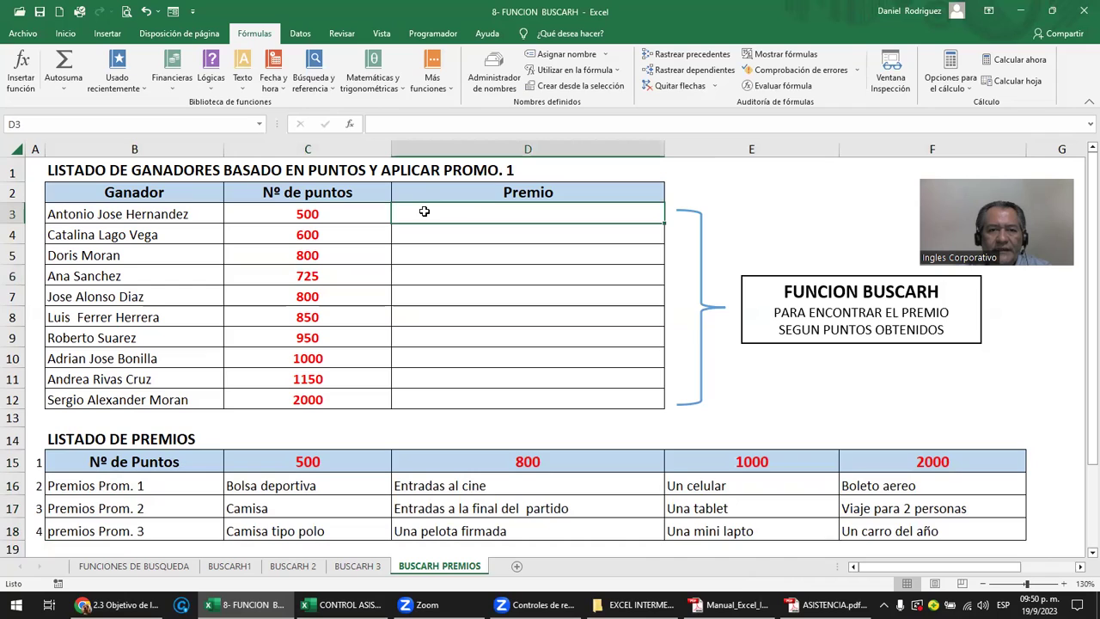
left_click(323, 220)
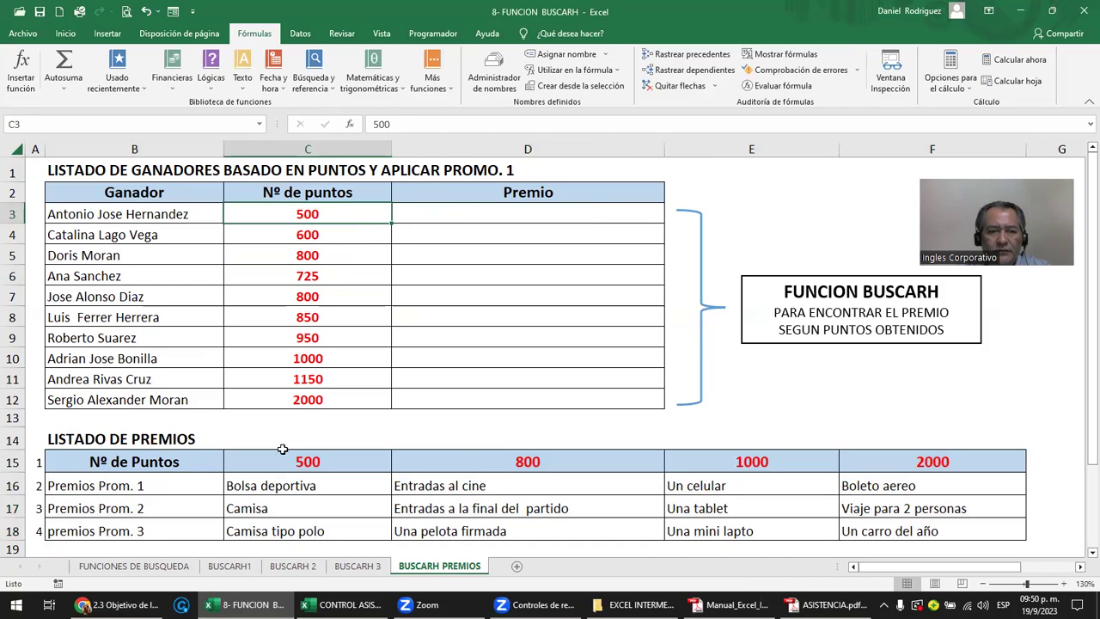
left_click(288, 490)
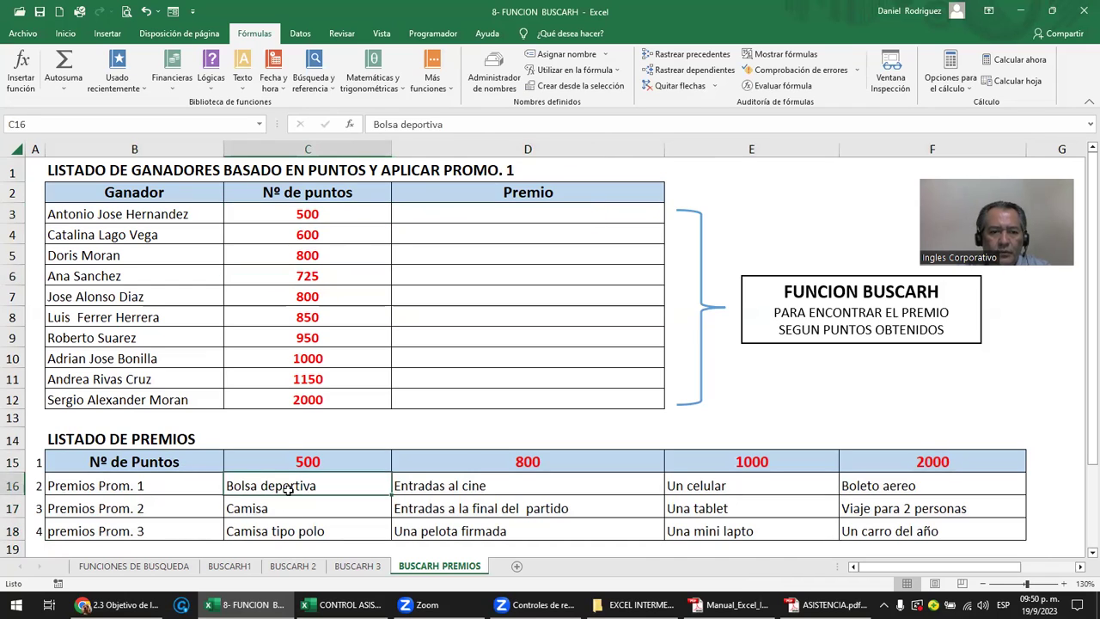
left_click(432, 216)
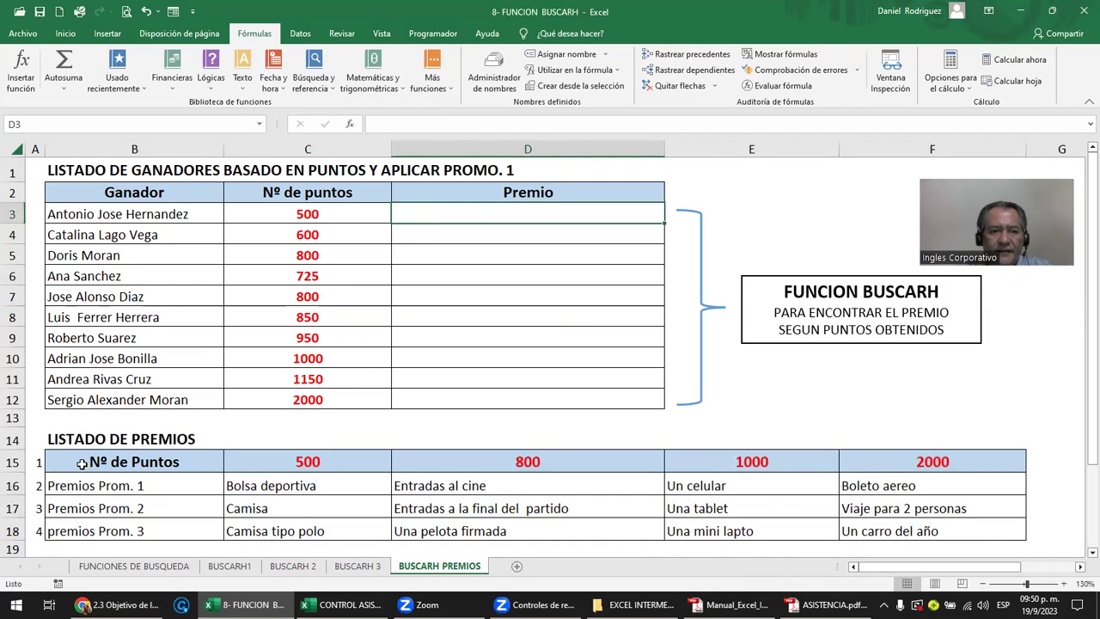
left_click_drag(116, 469, 935, 535)
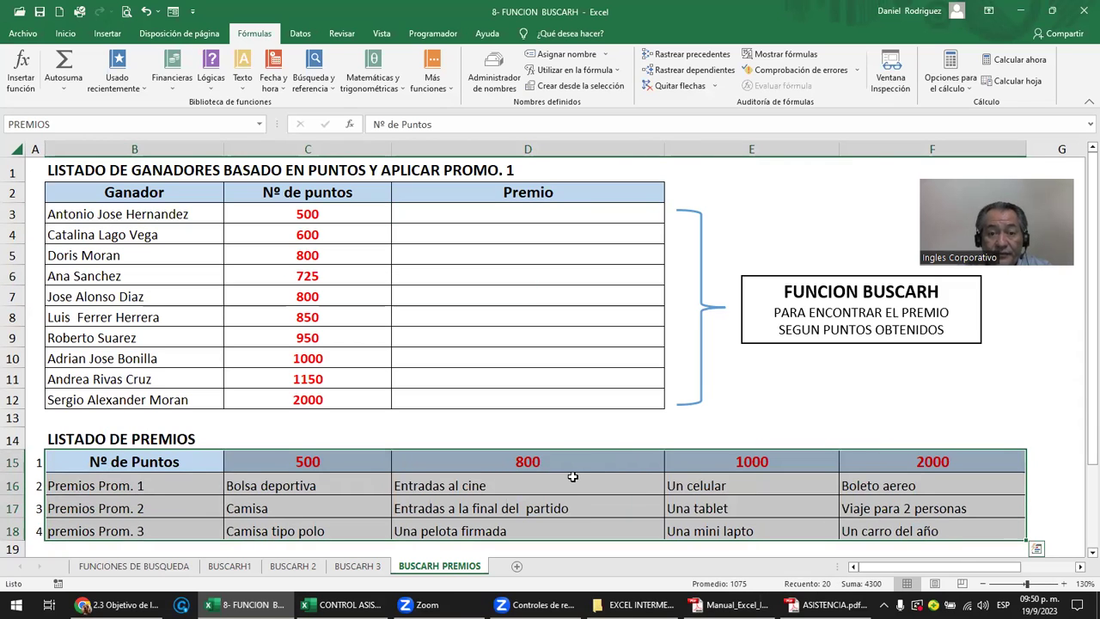
- Enter =BUSCARH(C3;PREMIOS;2;FALSO) in D3 so it returns Bolsa deportiva
left_click(462, 216)
type("=BU")
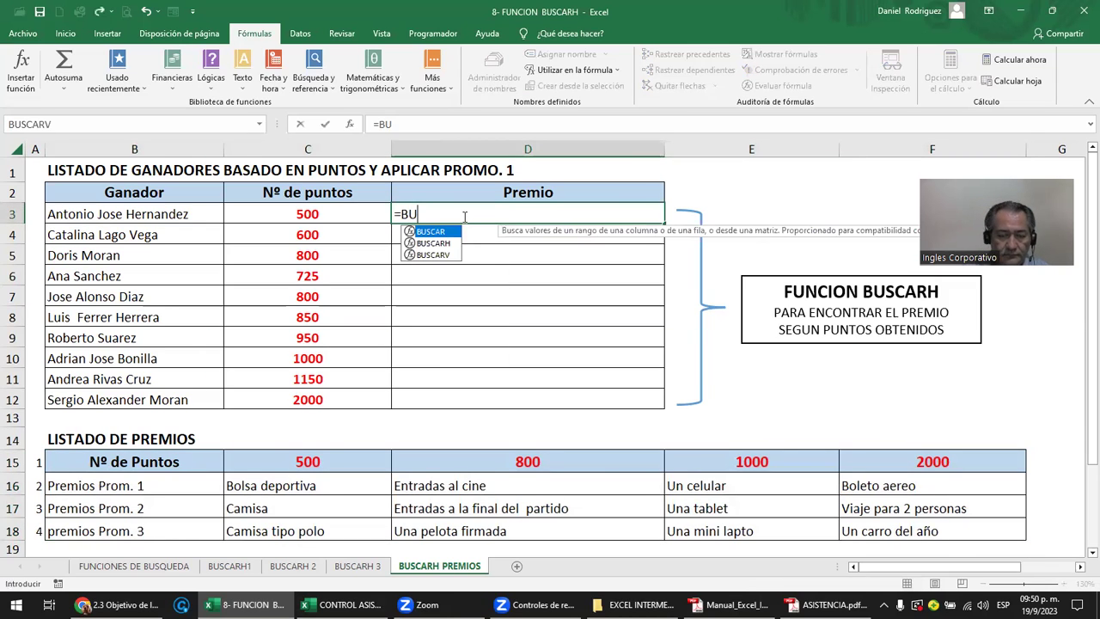
type("S")
key("Down")
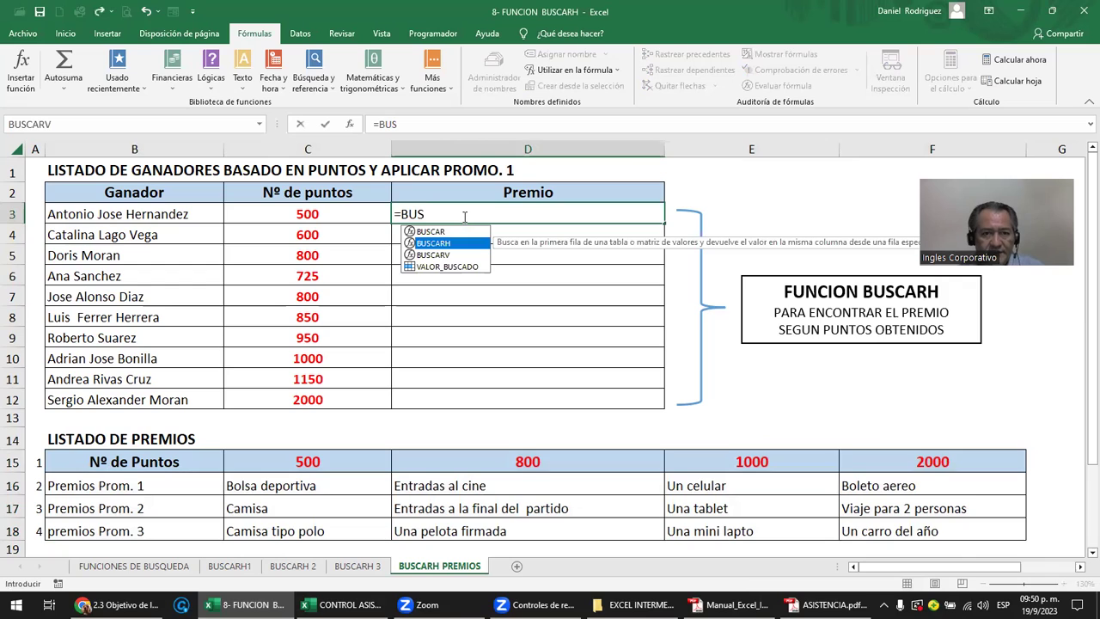
key("Tab")
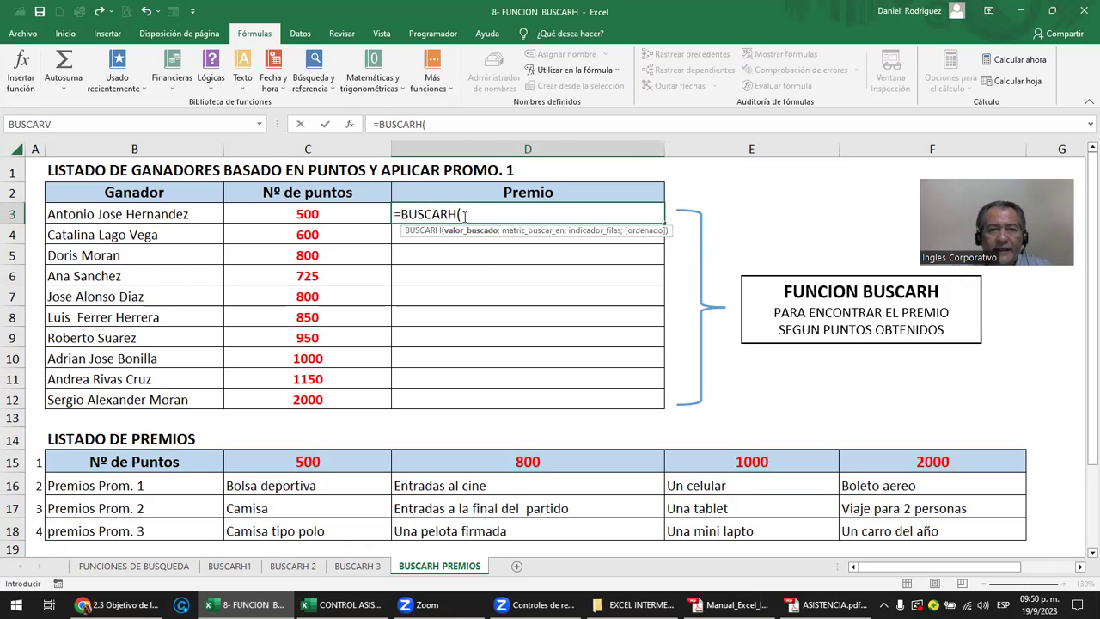
left_click(310, 217)
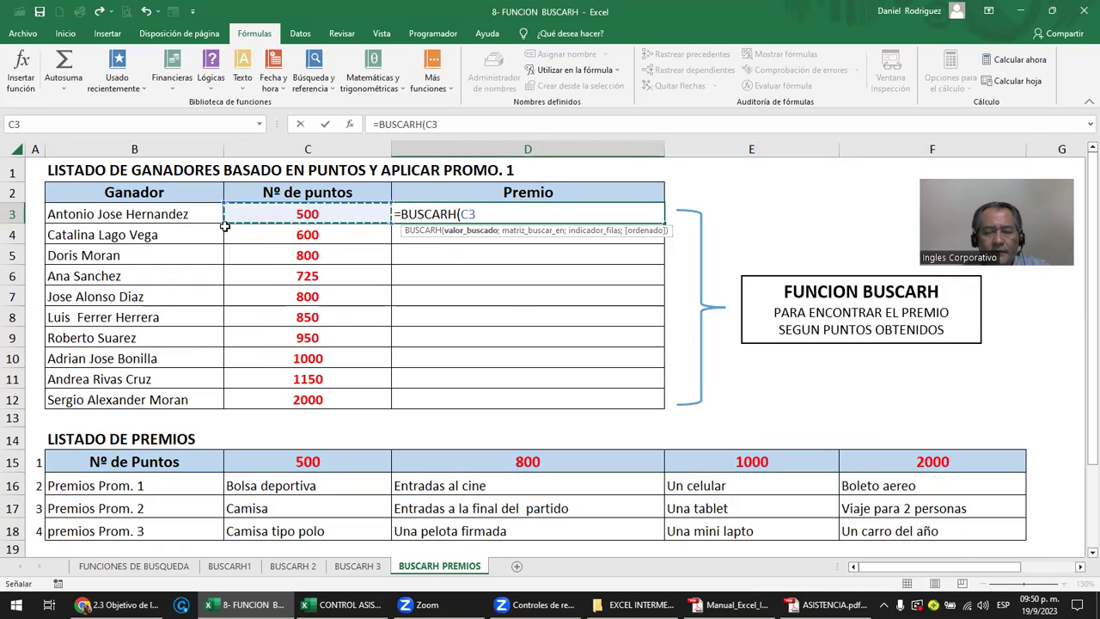
type(";")
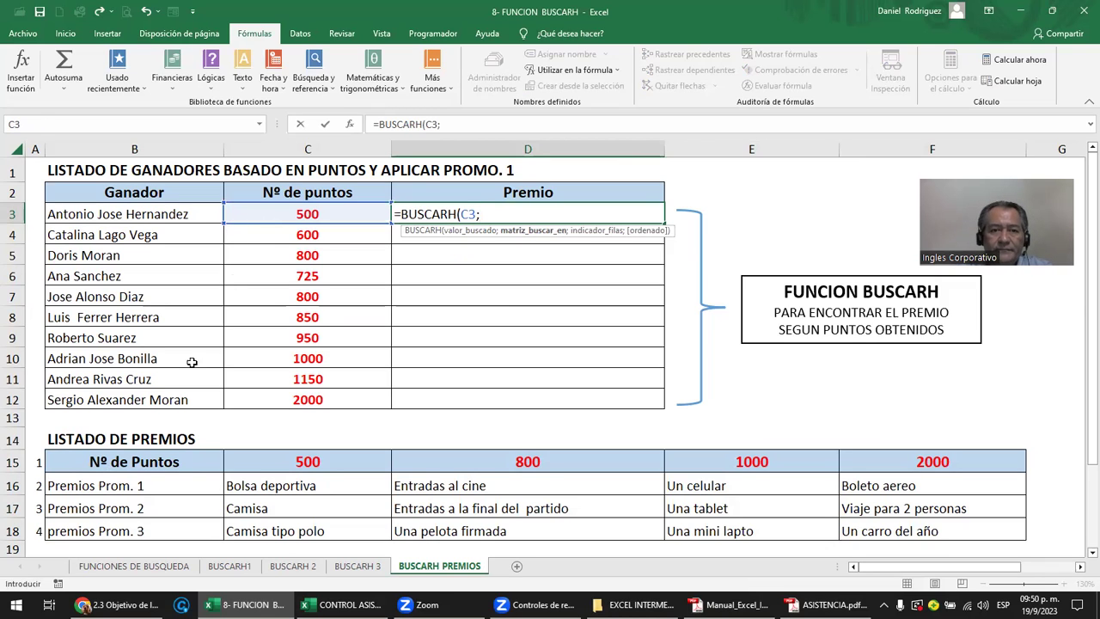
mouse_move(111, 461)
left_mouse_down()
mouse_move(363, 525)
mouse_move(953, 519)
left_mouse_up()
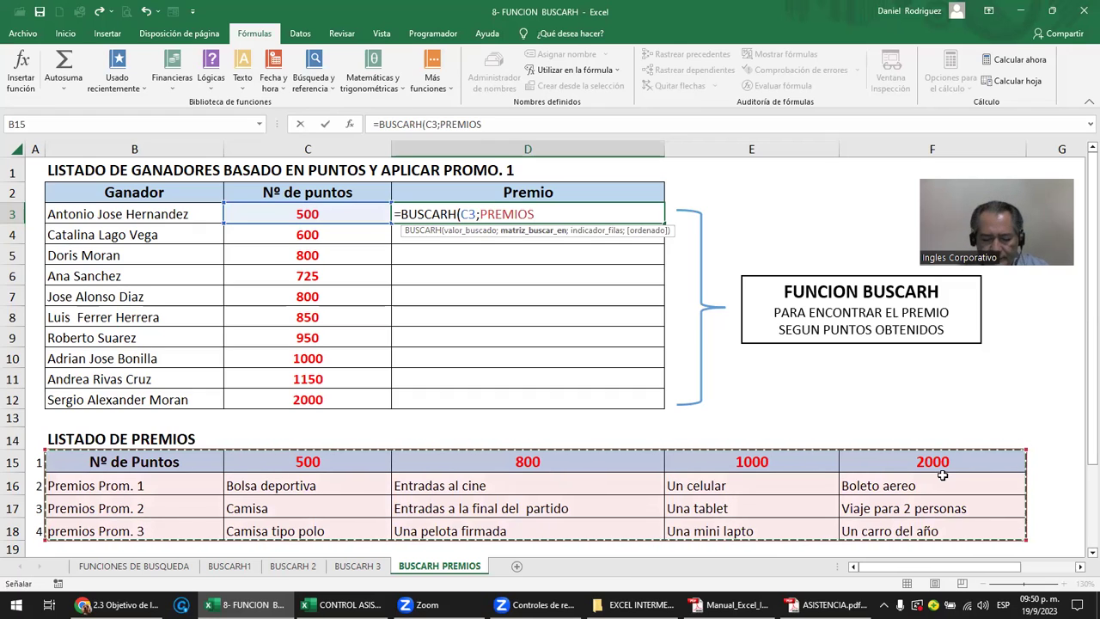
type(";")
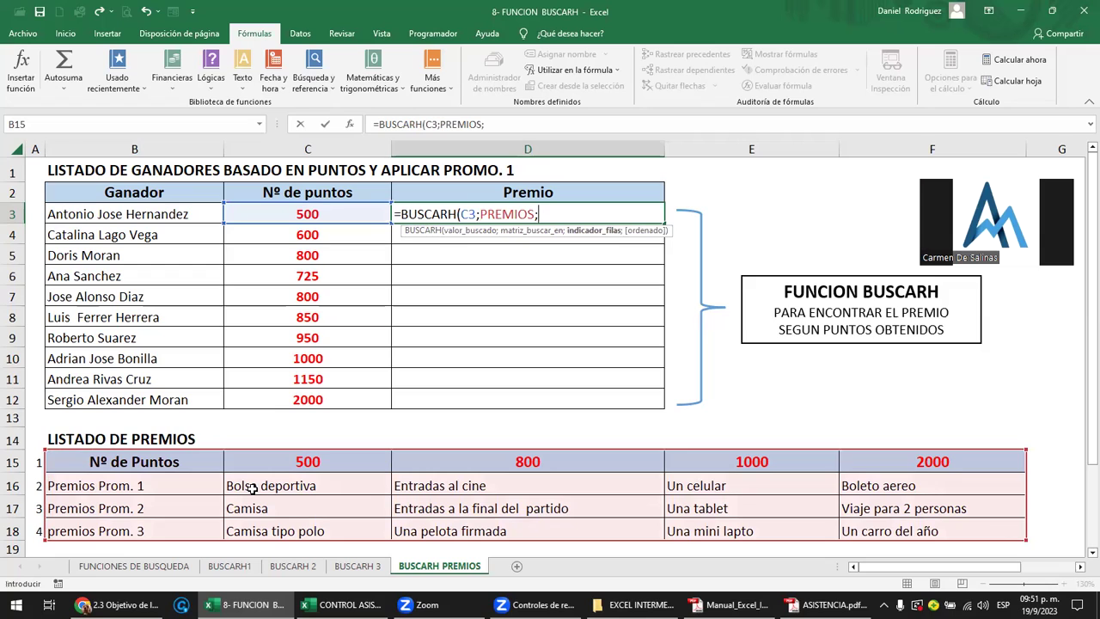
type("2")
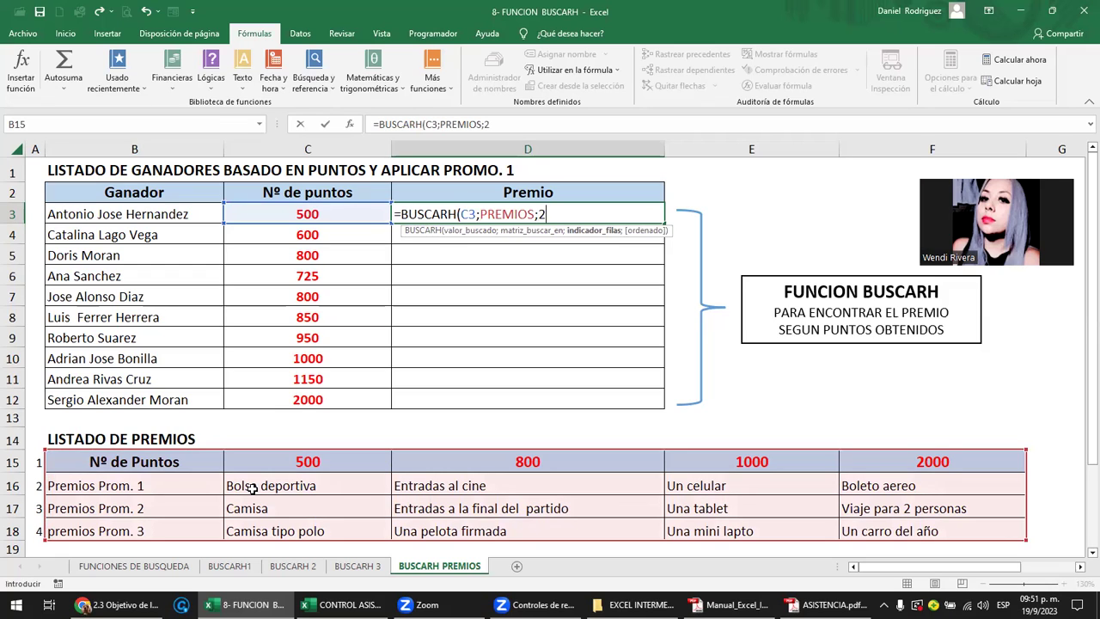
type(";")
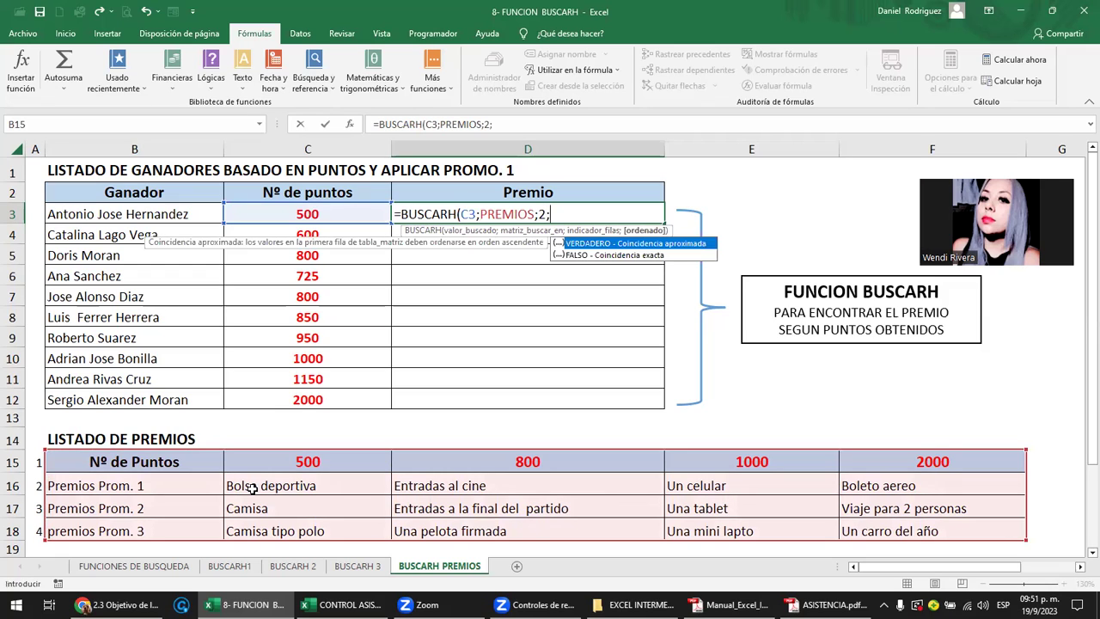
key("Down")
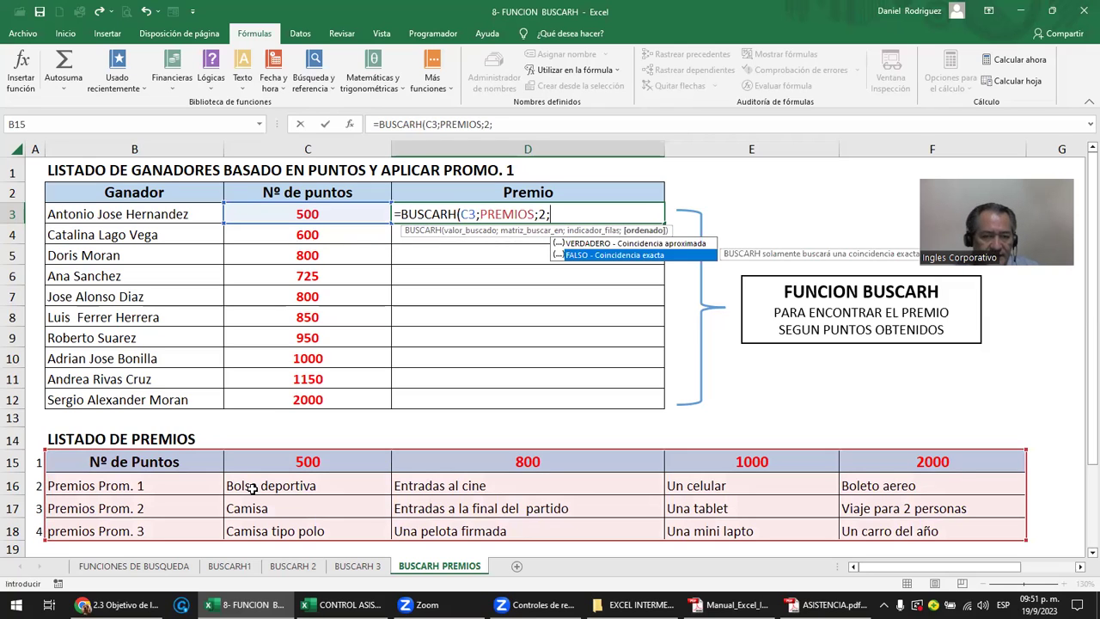
key("Tab")
type(")")
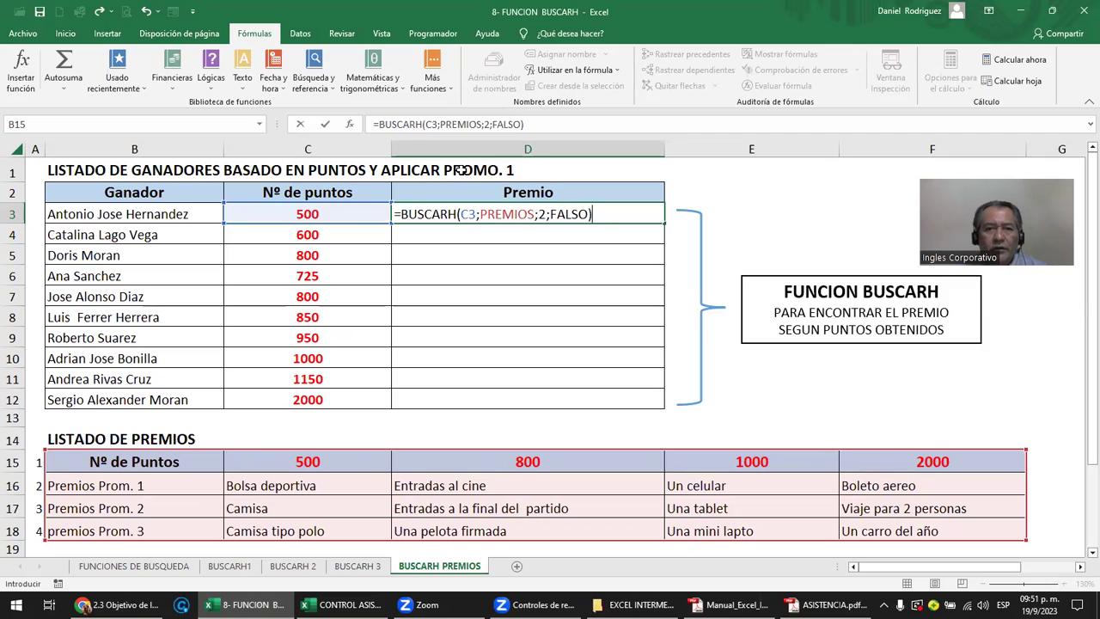
key("Return")
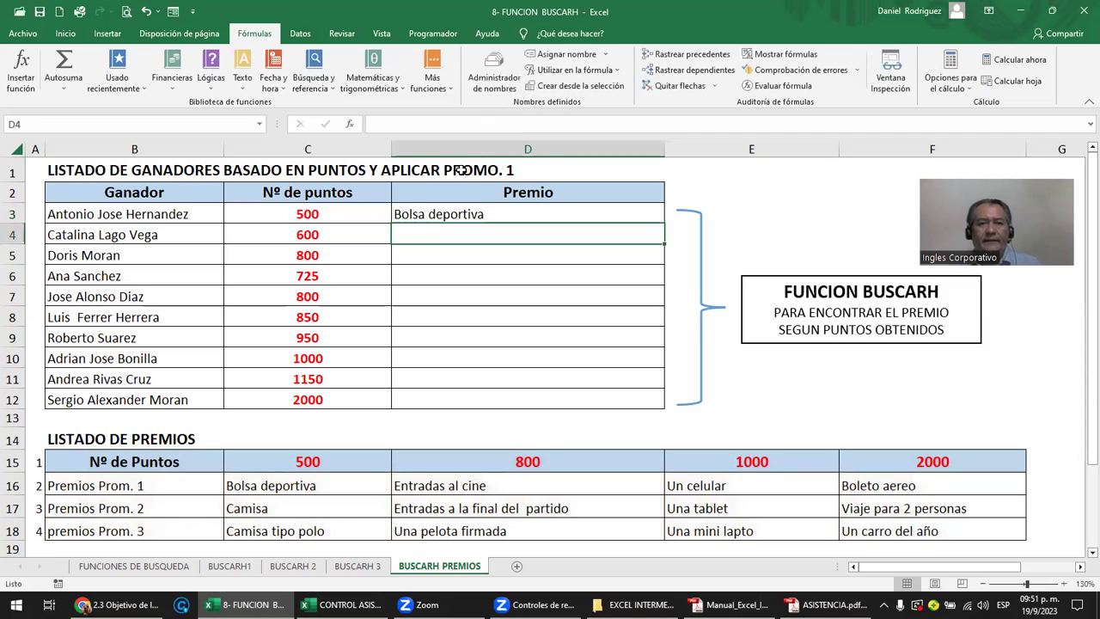
double_click(583, 221)
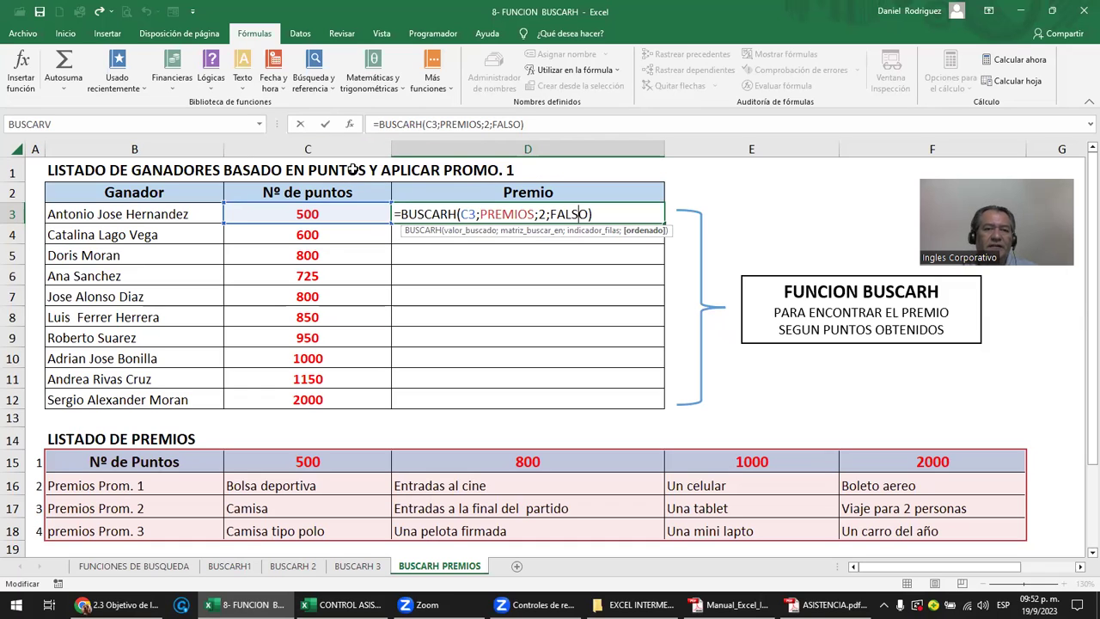
key("Return")
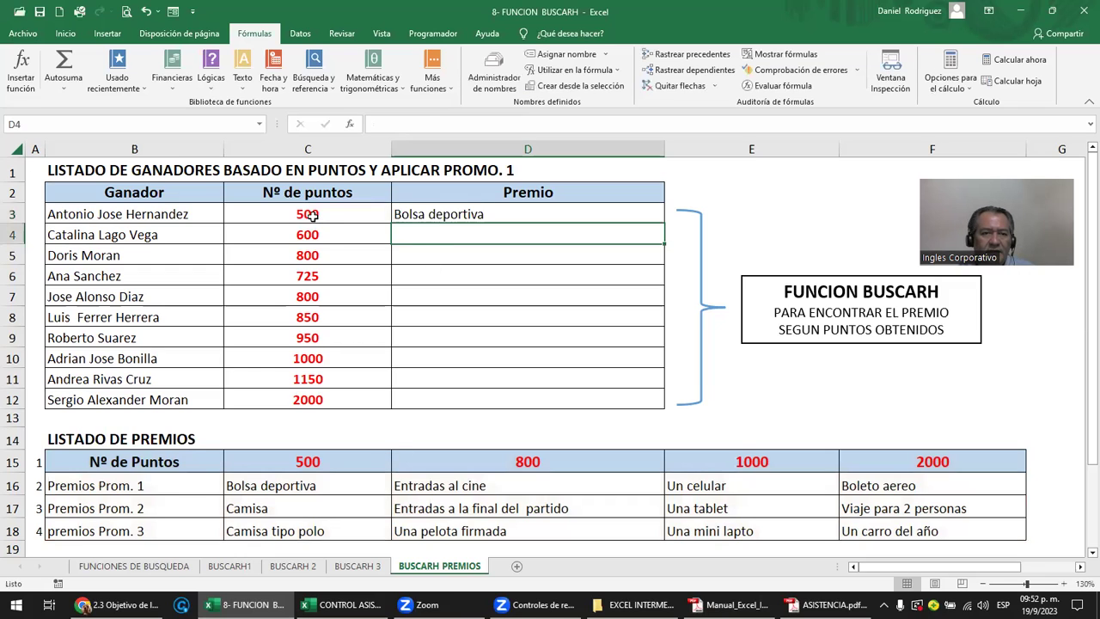
left_click(317, 461)
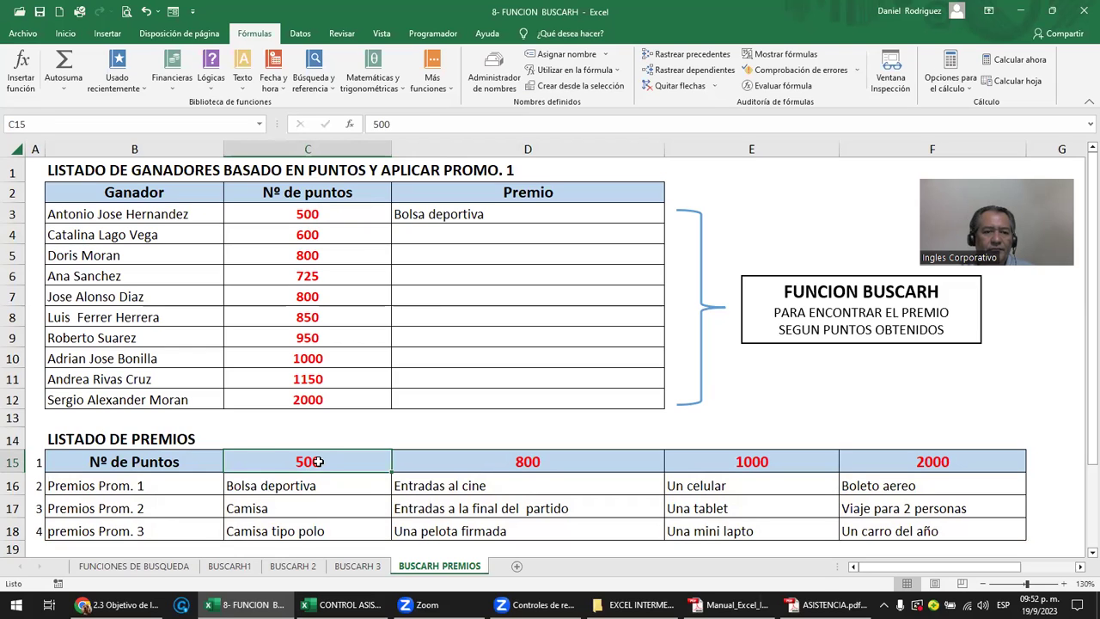
left_click_drag(318, 461, 328, 488)
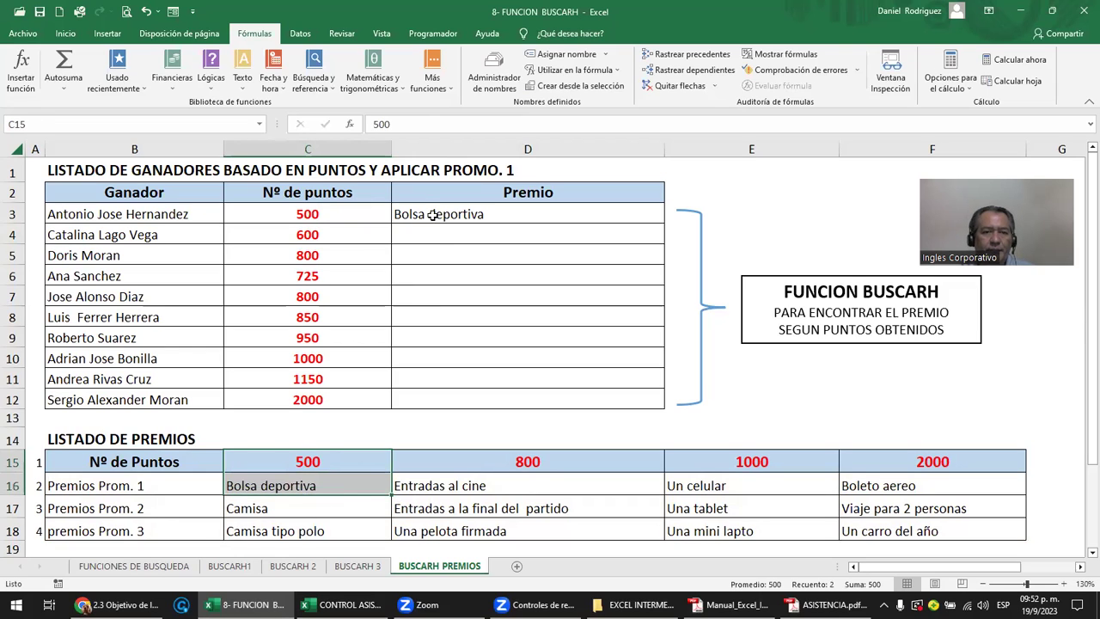
left_click(557, 216)
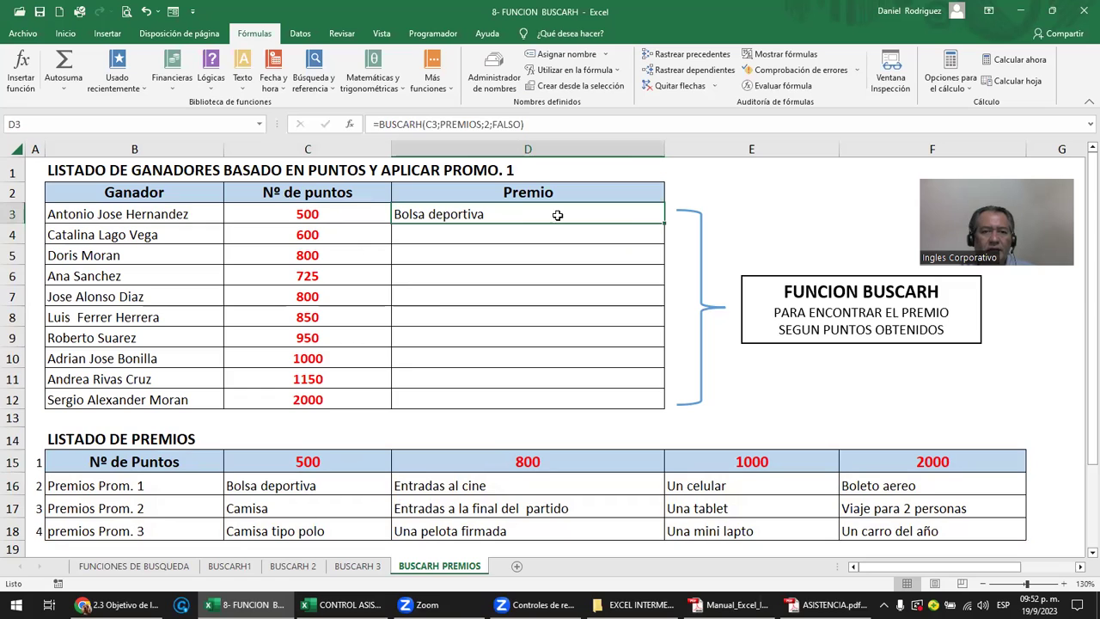
double_click(663, 224)
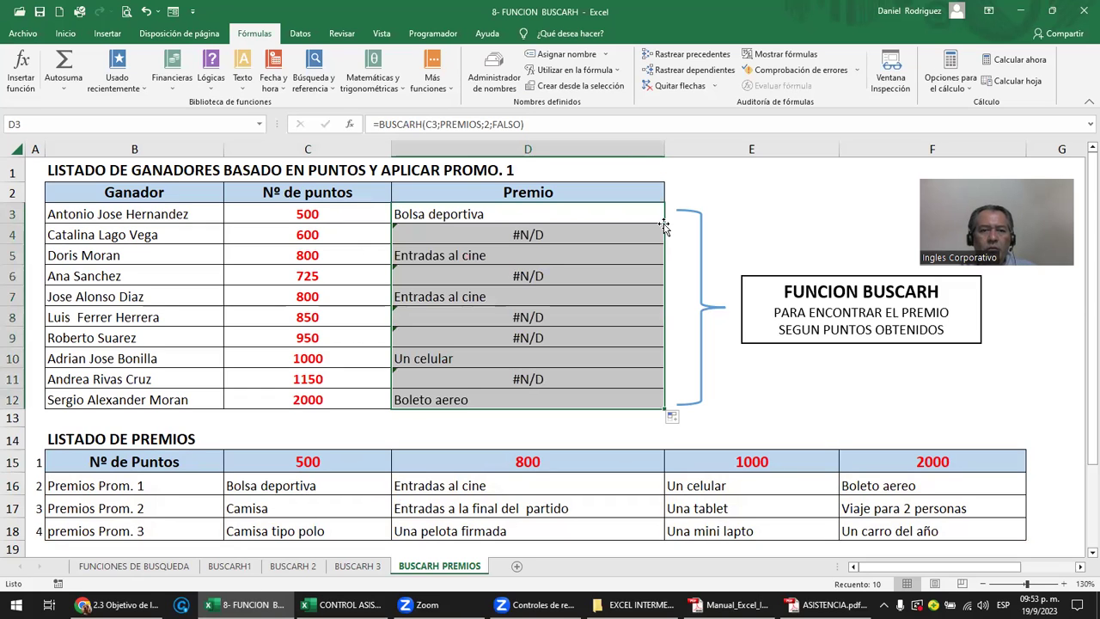
left_click(311, 237)
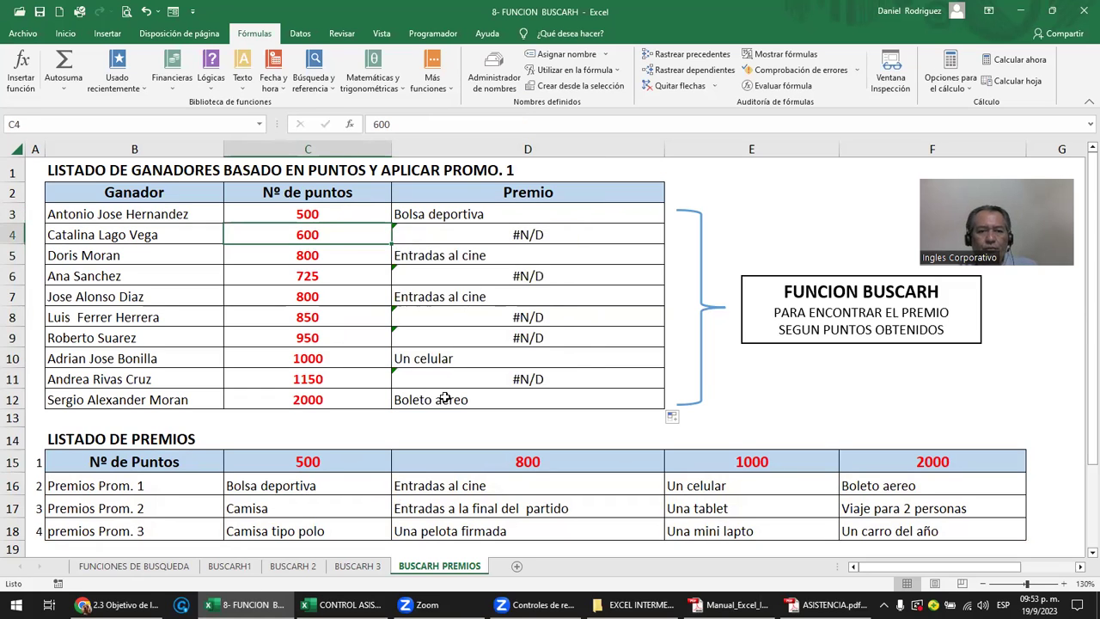
left_click(314, 461)
left_click(545, 456, "ctrl")
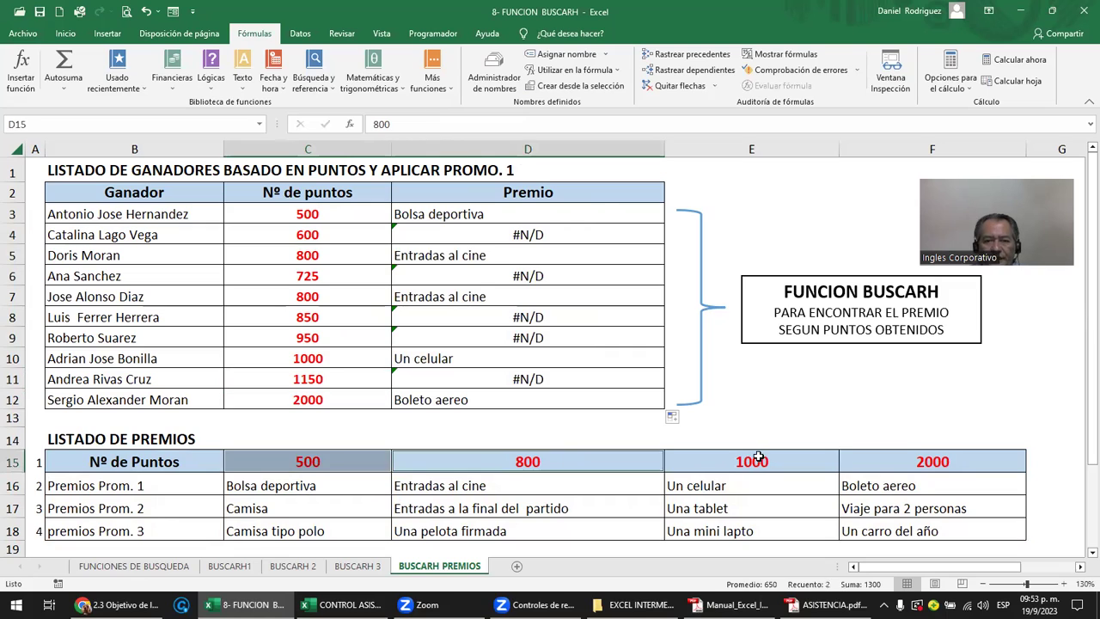
left_click(759, 459, "ctrl")
left_click(934, 464, "ctrl")
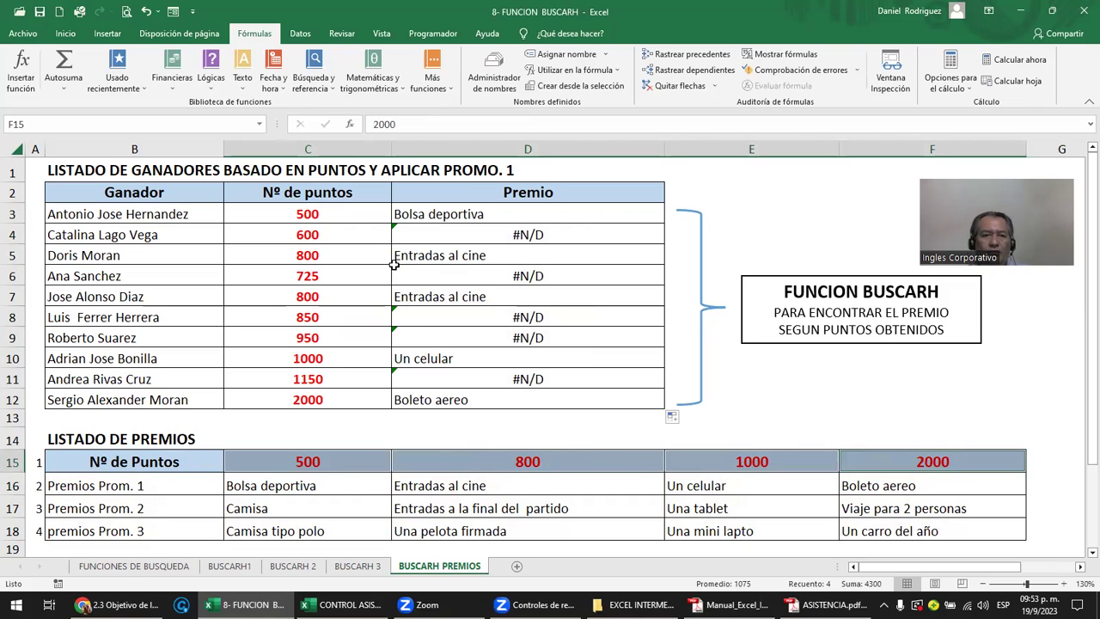
left_click(332, 455)
left_click(463, 461)
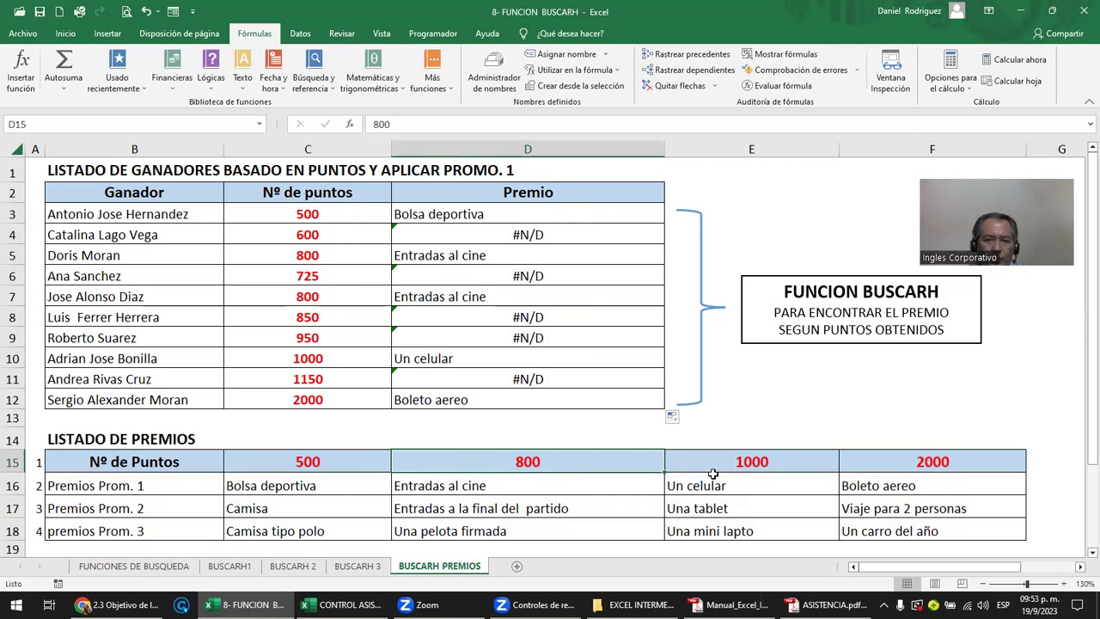
left_click(742, 462)
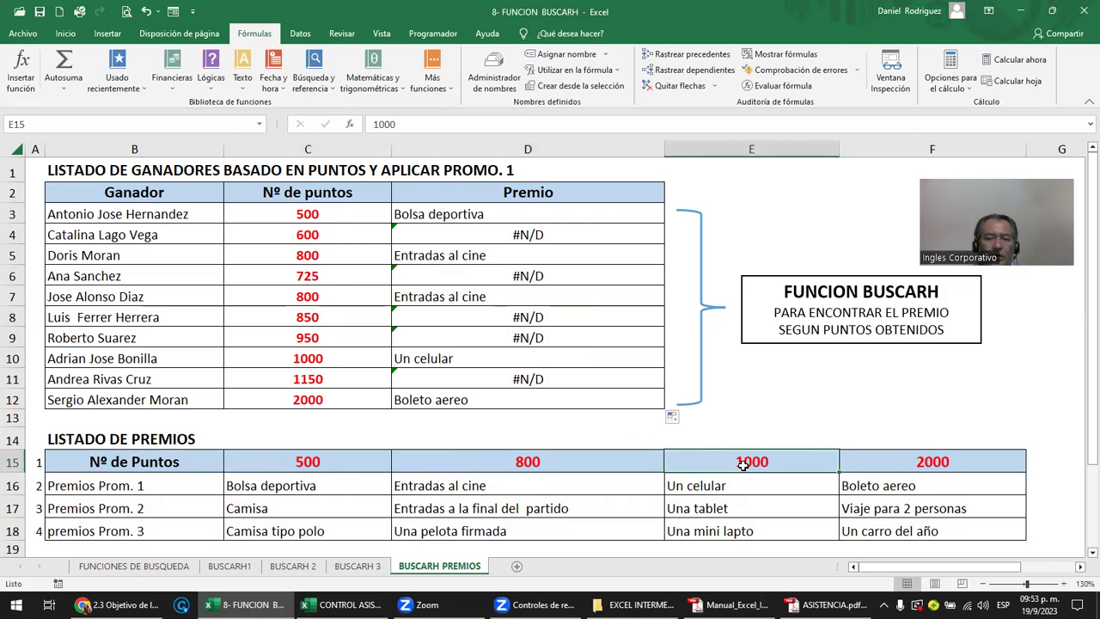
left_click(318, 214)
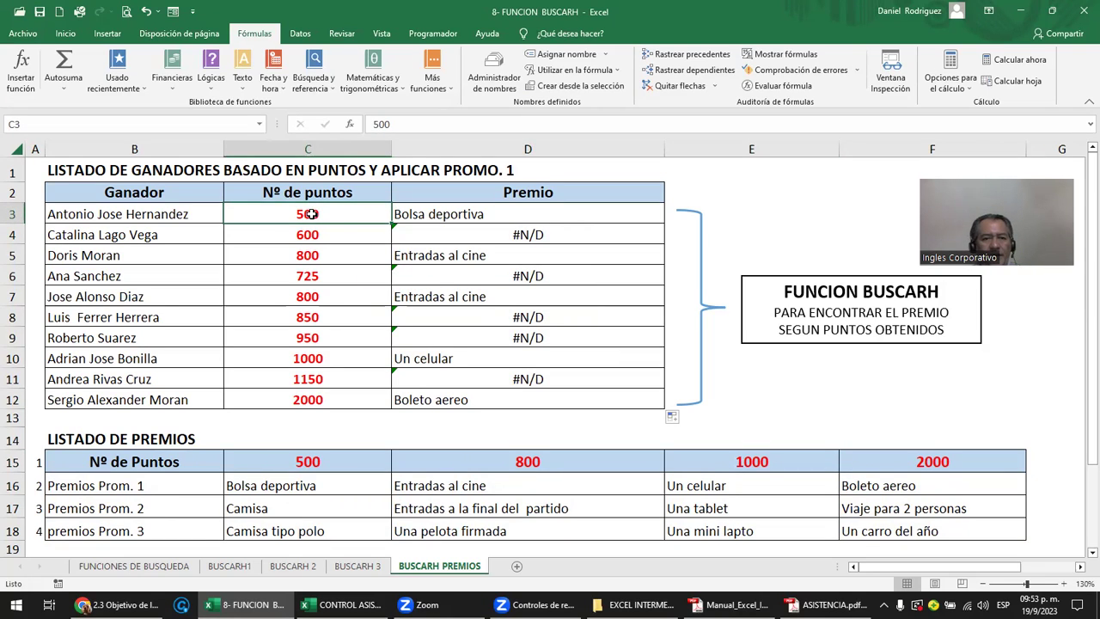
left_click(309, 488)
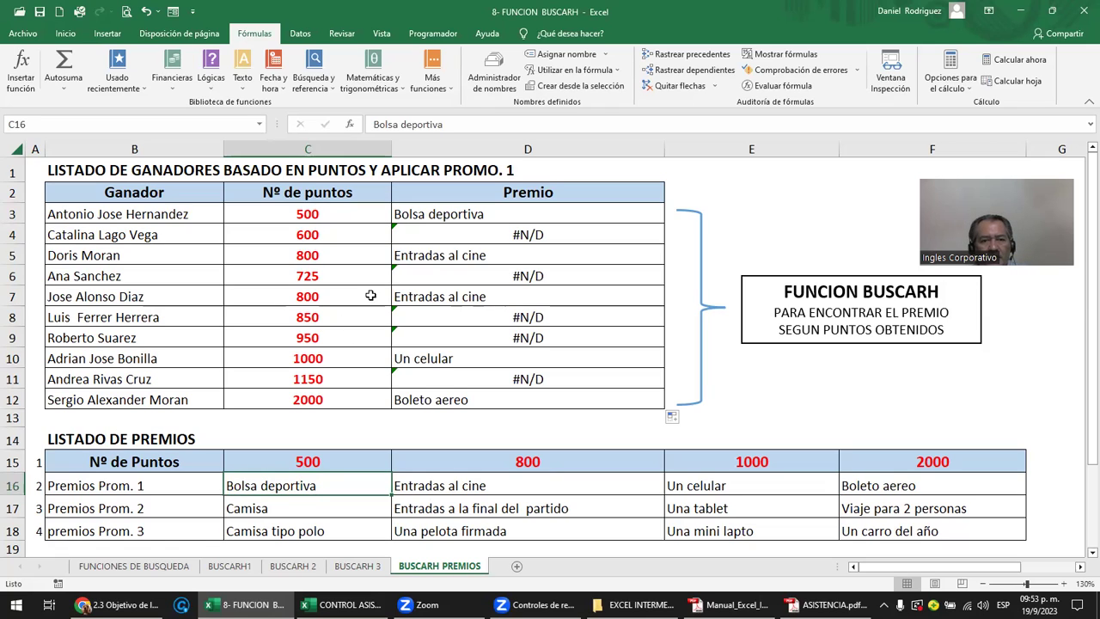
left_click(324, 339)
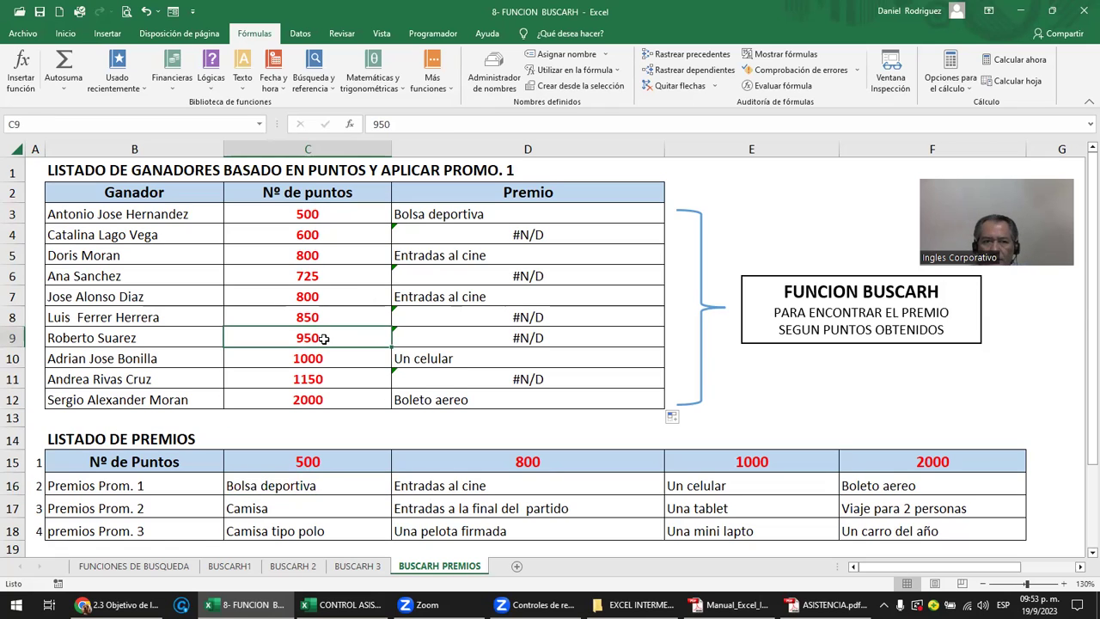
- Enter 500 points in C9 and compare D9's new prize with the Premios Prom. 1 row
type("500")
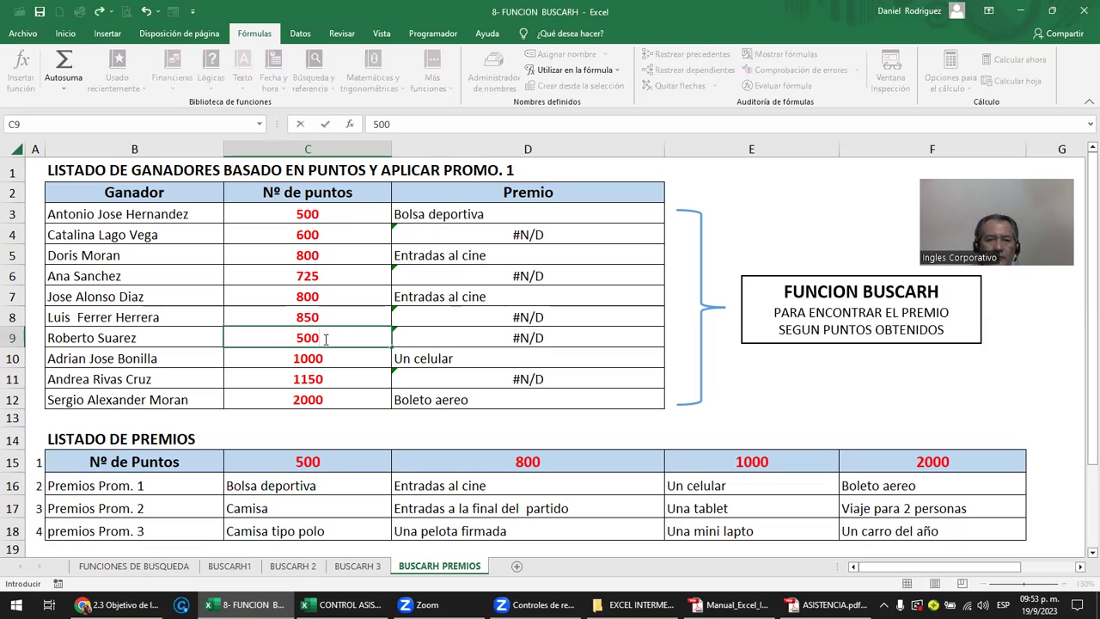
key("Return")
left_click(488, 337)
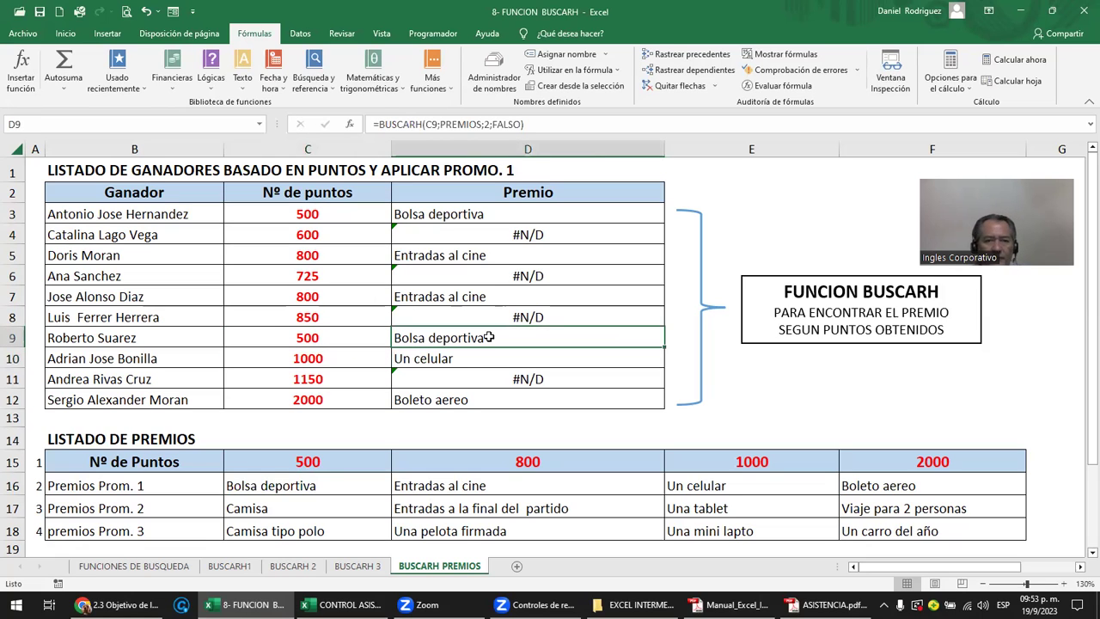
left_click(307, 251)
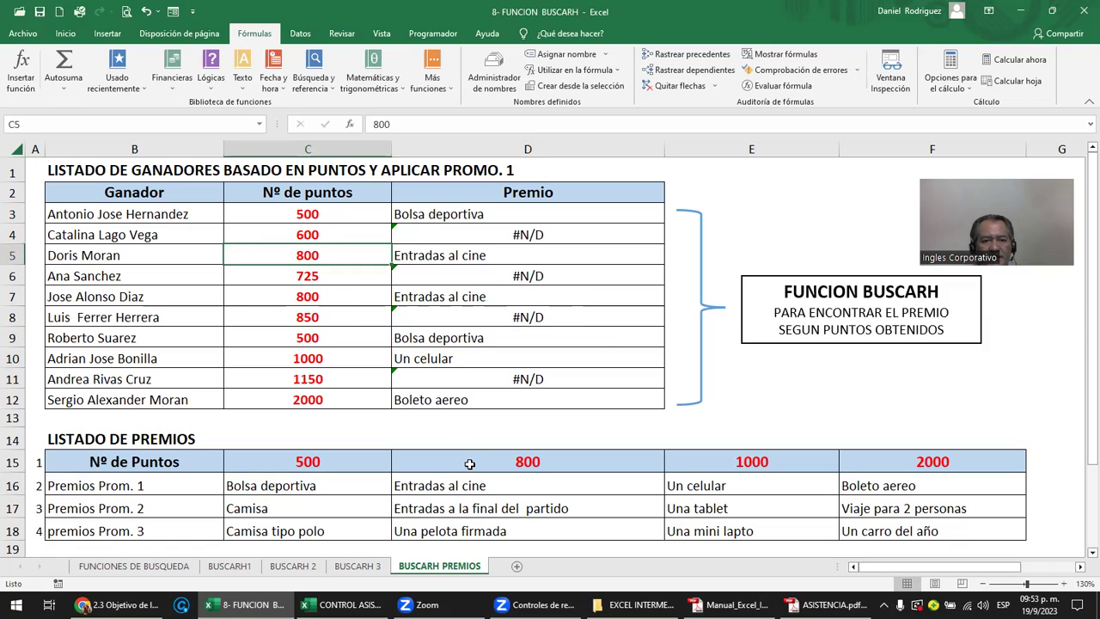
left_click(451, 491)
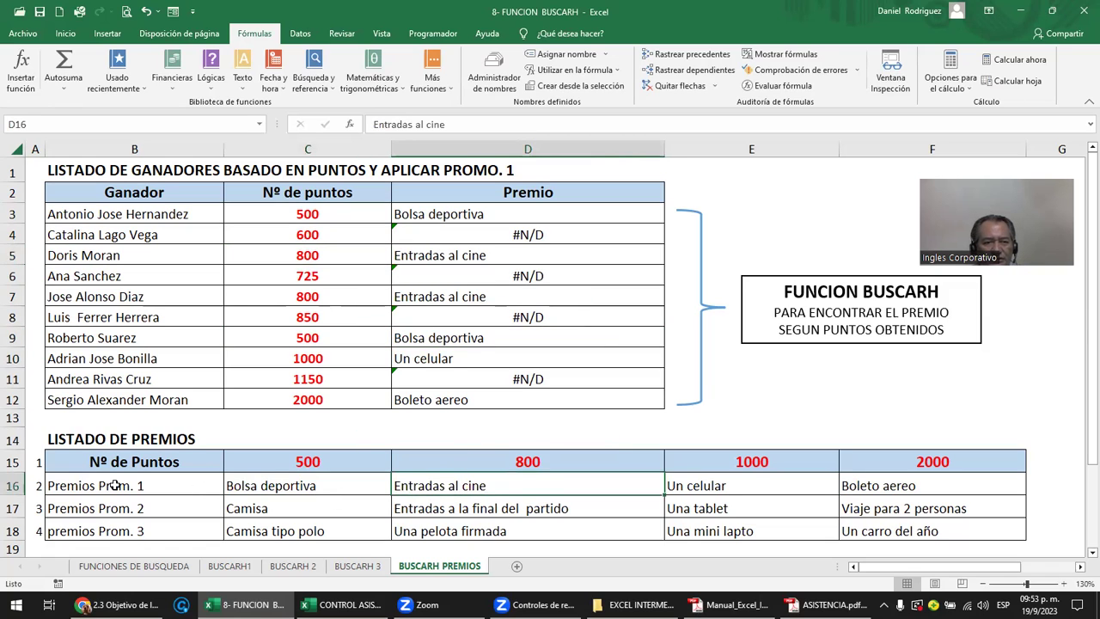
left_click_drag(238, 489, 893, 488)
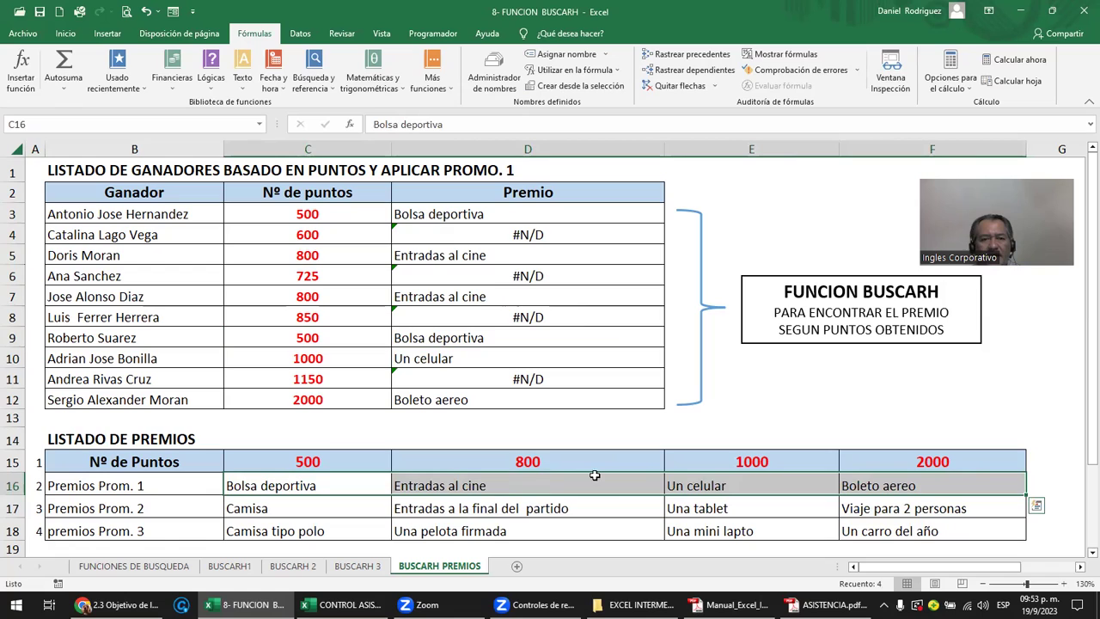
- Inspect the lookups in D10 and D12 and the #N/D results in D6 and D4
left_click(427, 361)
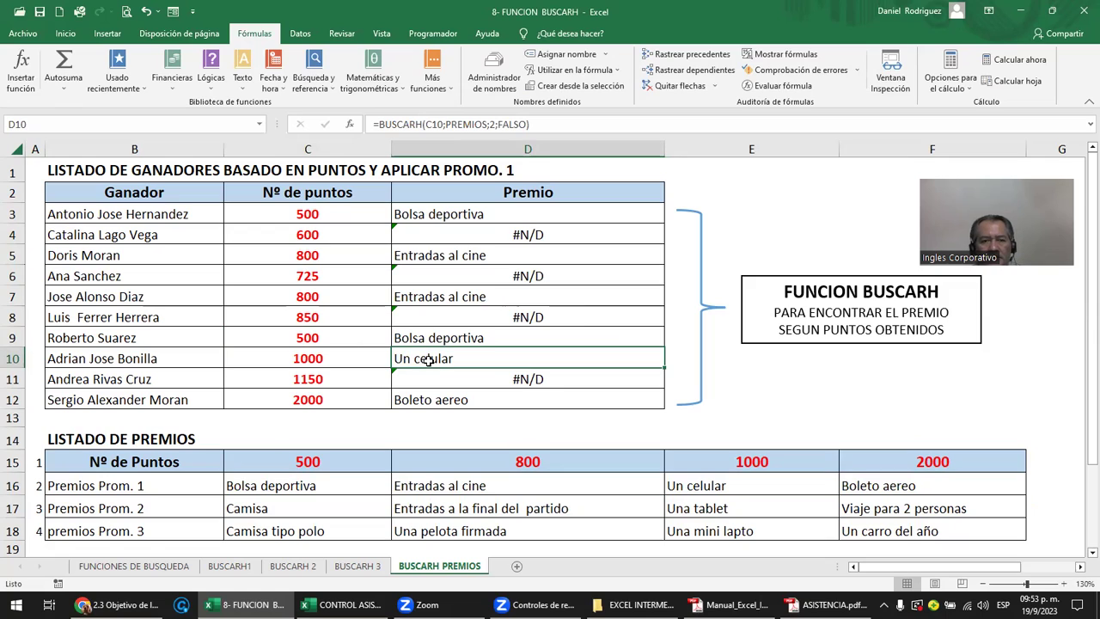
left_click(365, 400)
left_click(413, 400)
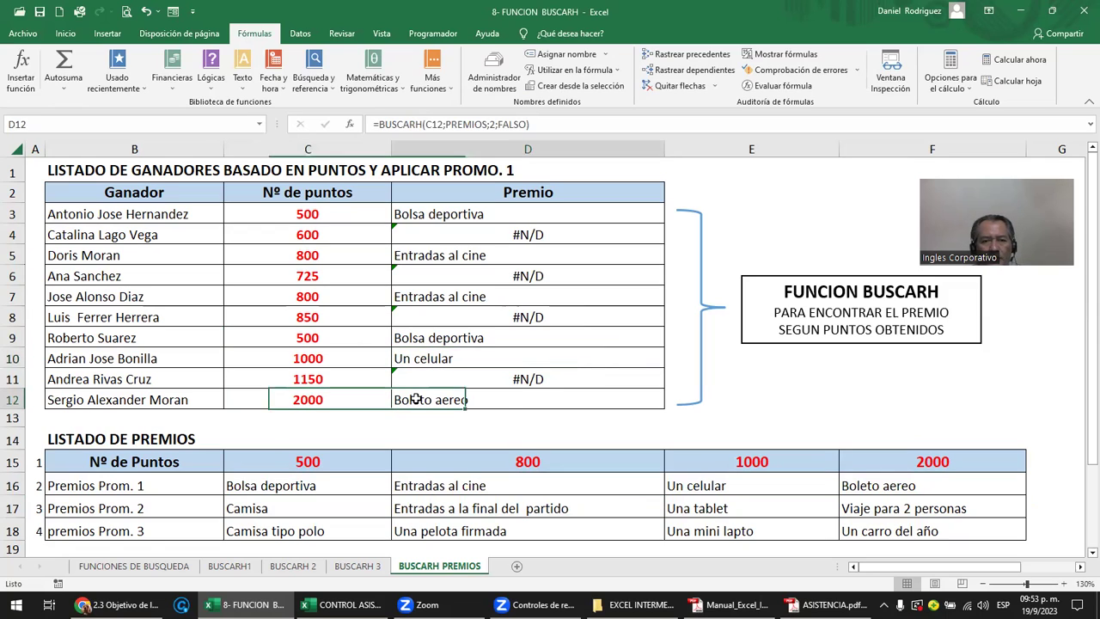
left_click(920, 463)
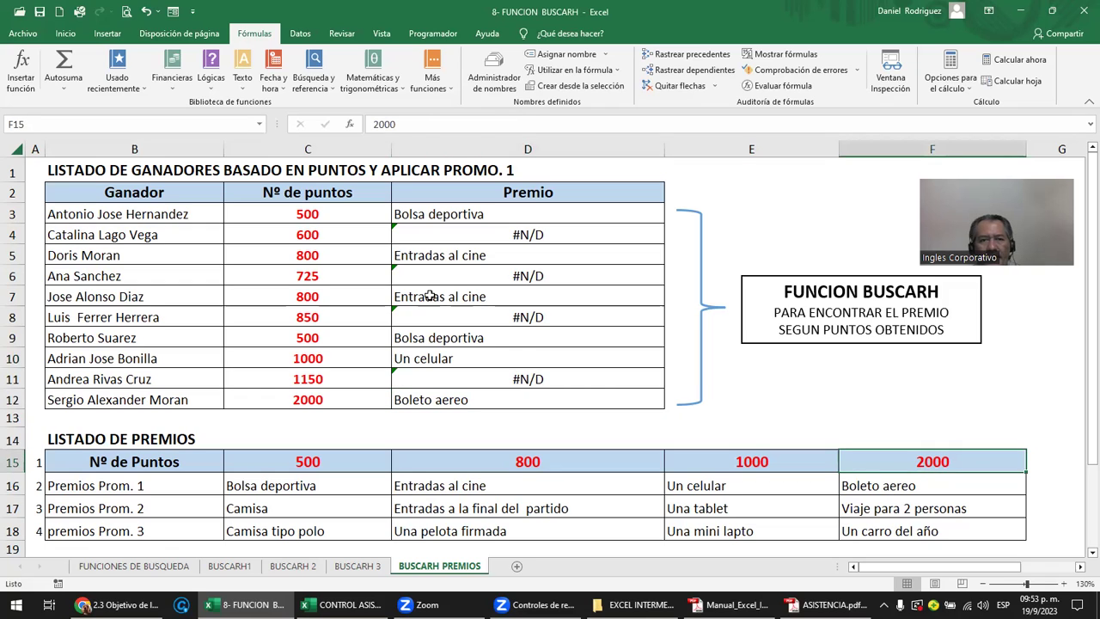
left_click(422, 277)
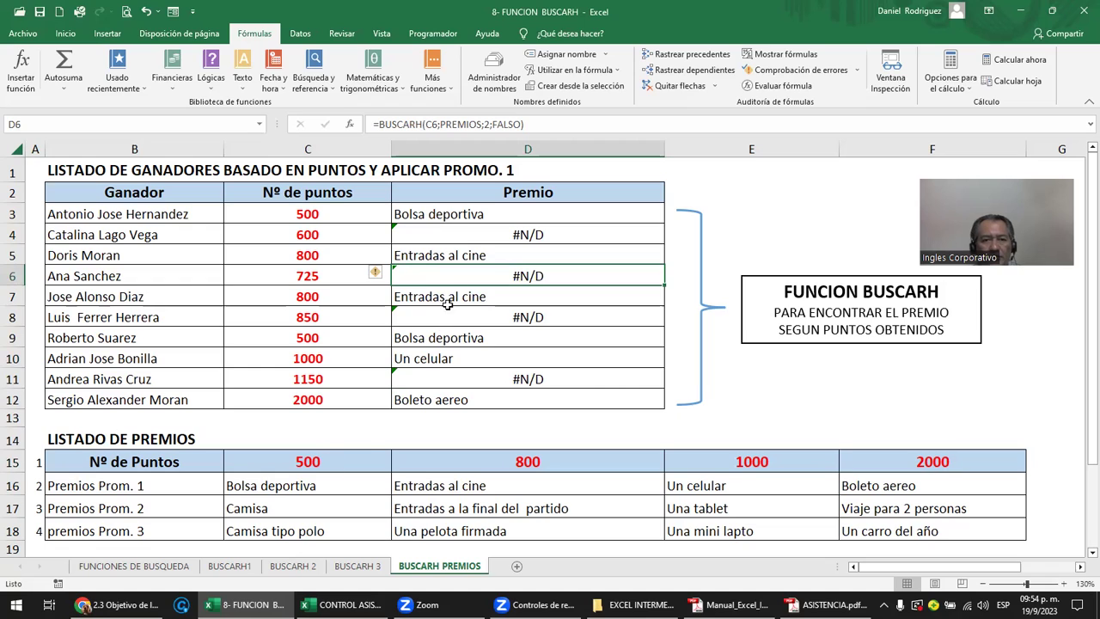
left_click(466, 235)
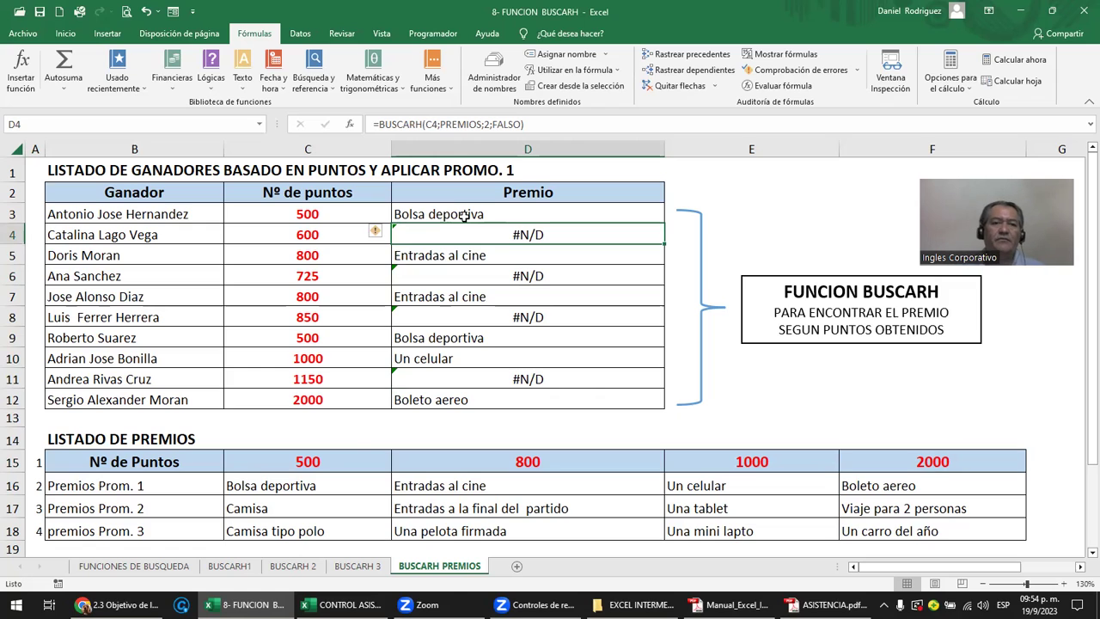
- Try replacing D4's #N/D with dashes, then discard it and keep the original formula
left_click(464, 217)
double_click(438, 222)
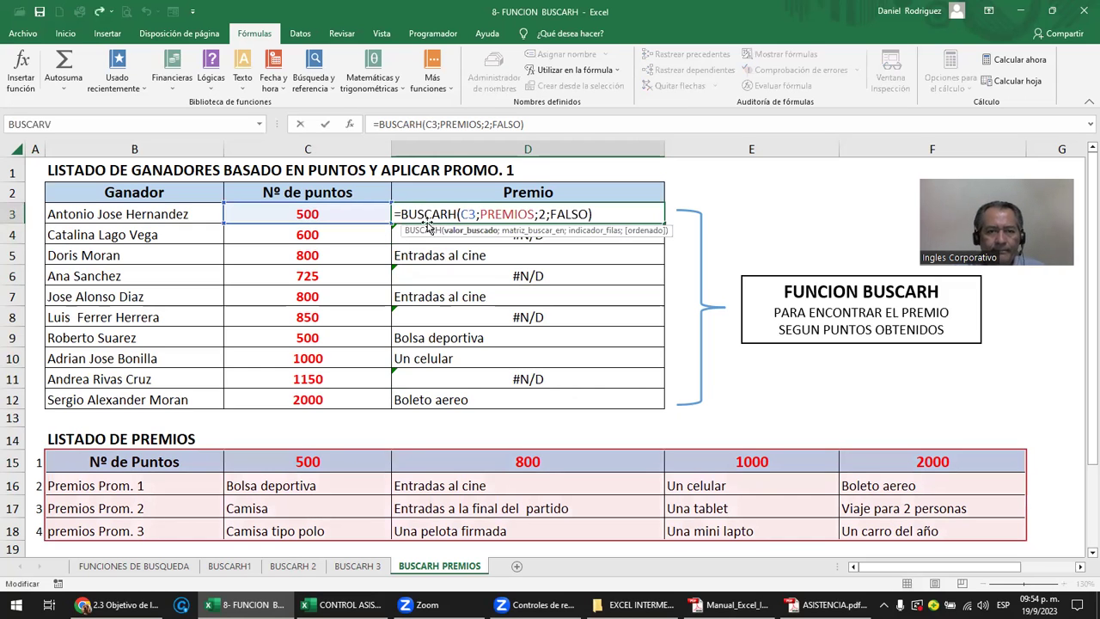
key("Escape")
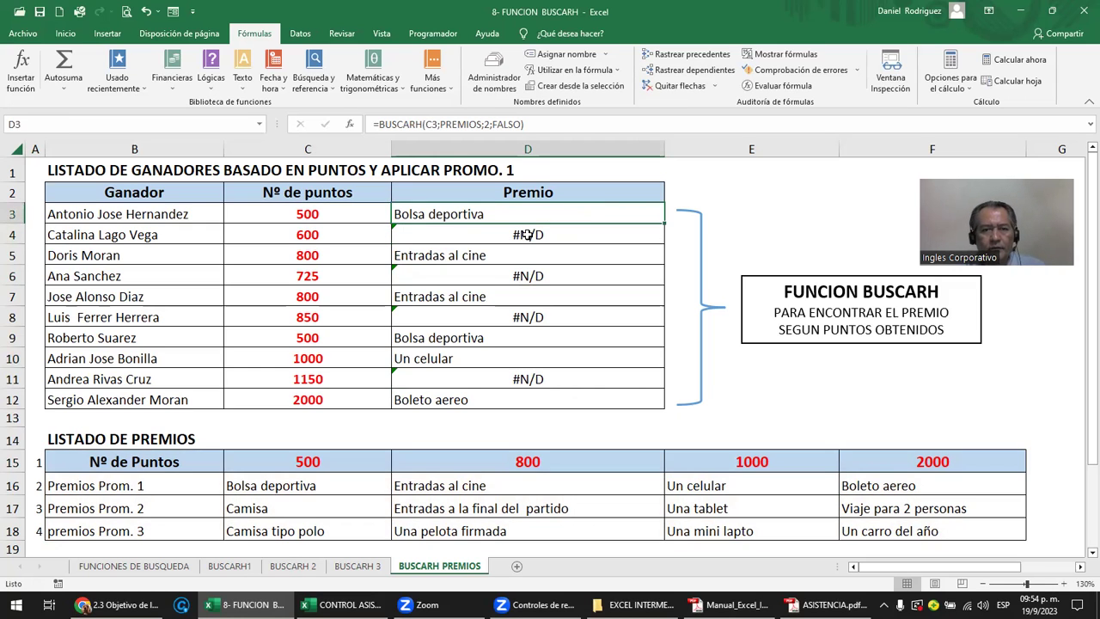
left_click(527, 235)
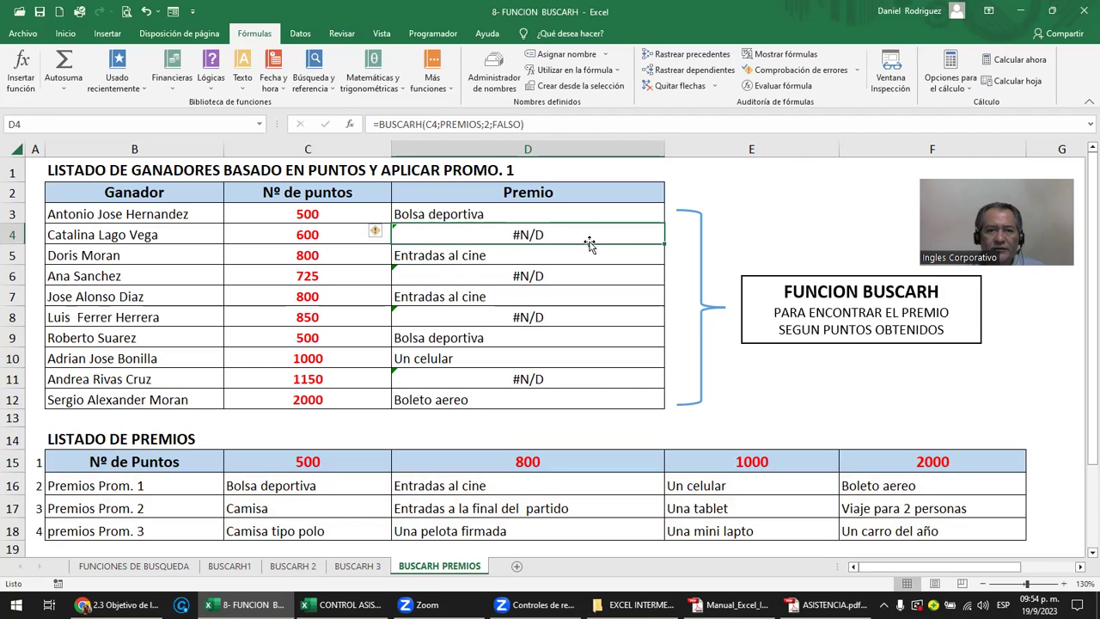
type("-------")
key("Return")
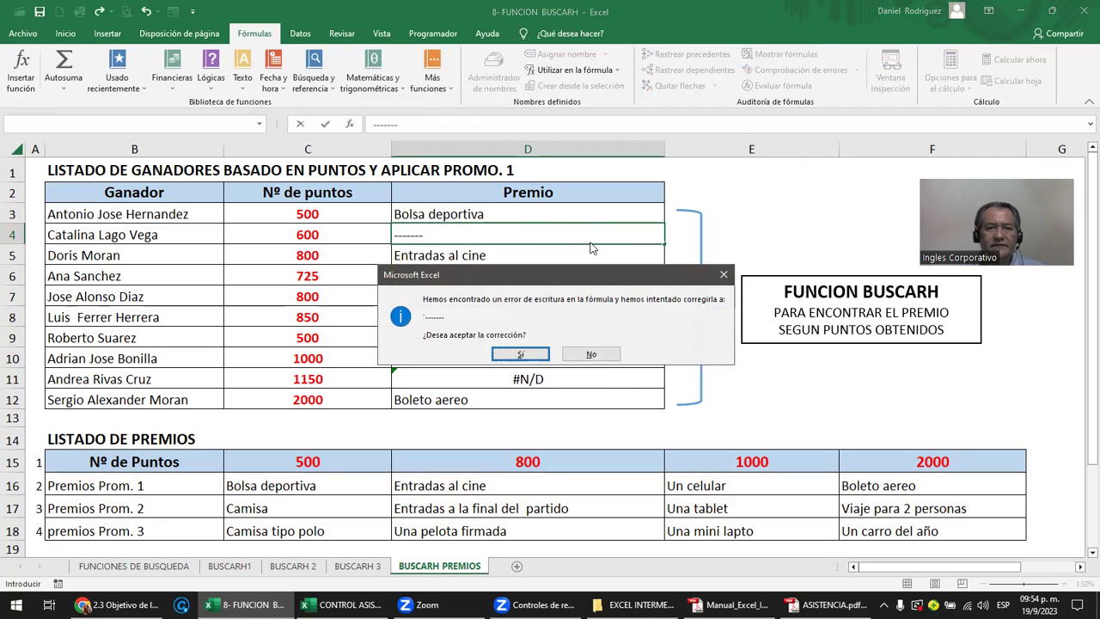
key("Escape")
key("Return")
key("Escape")
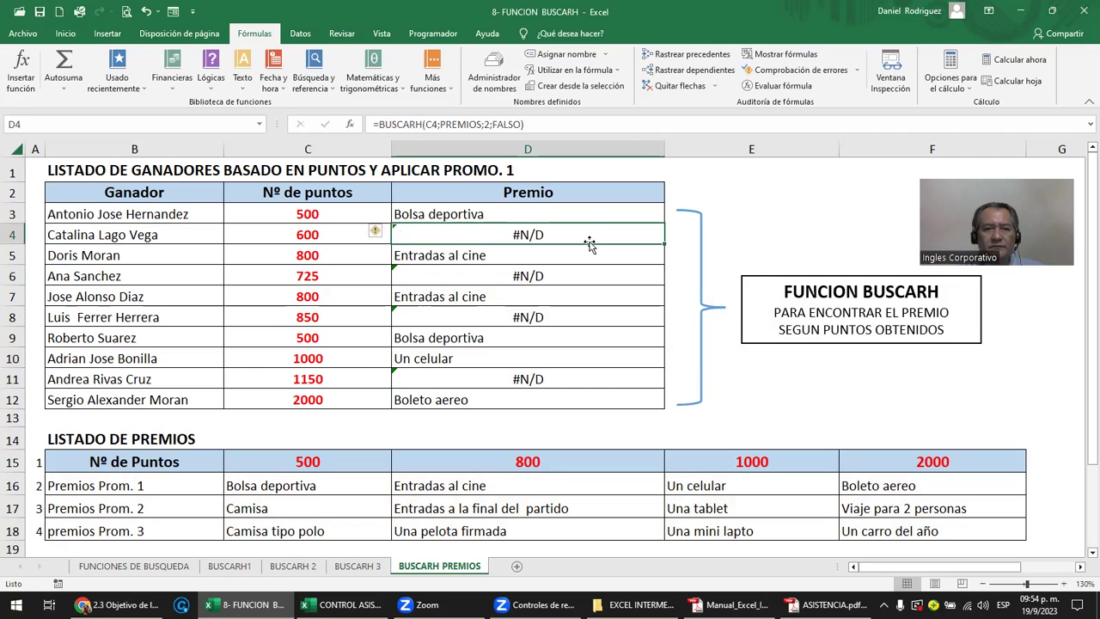
- Wrap D3's BUSCARH formula in SI.ERROR, typed up to the error-value separator
double_click(473, 216)
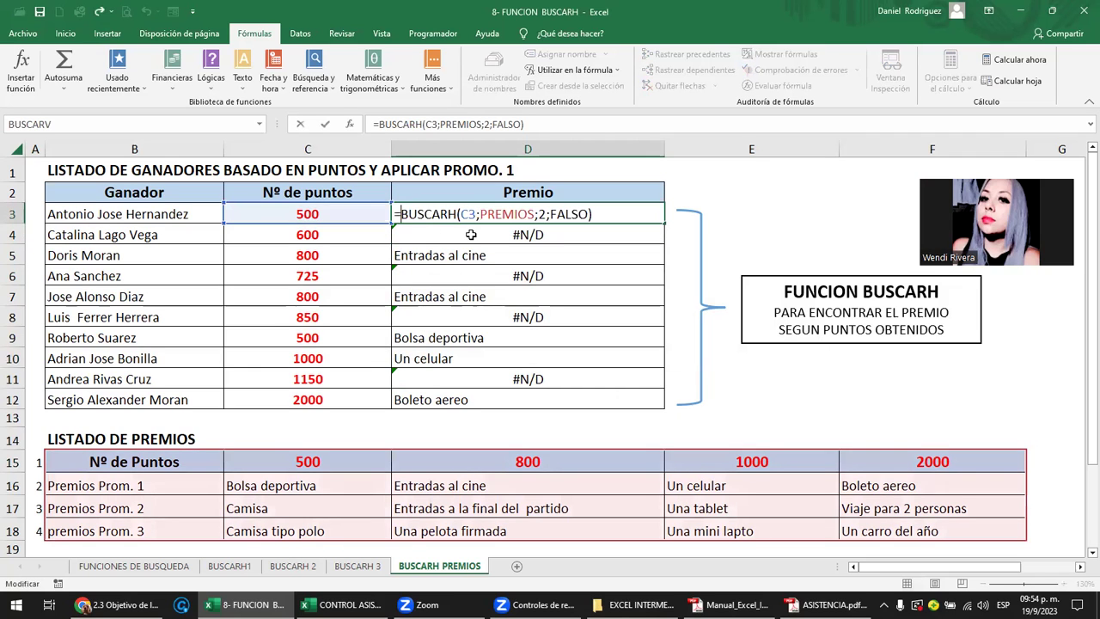
type("SIR")
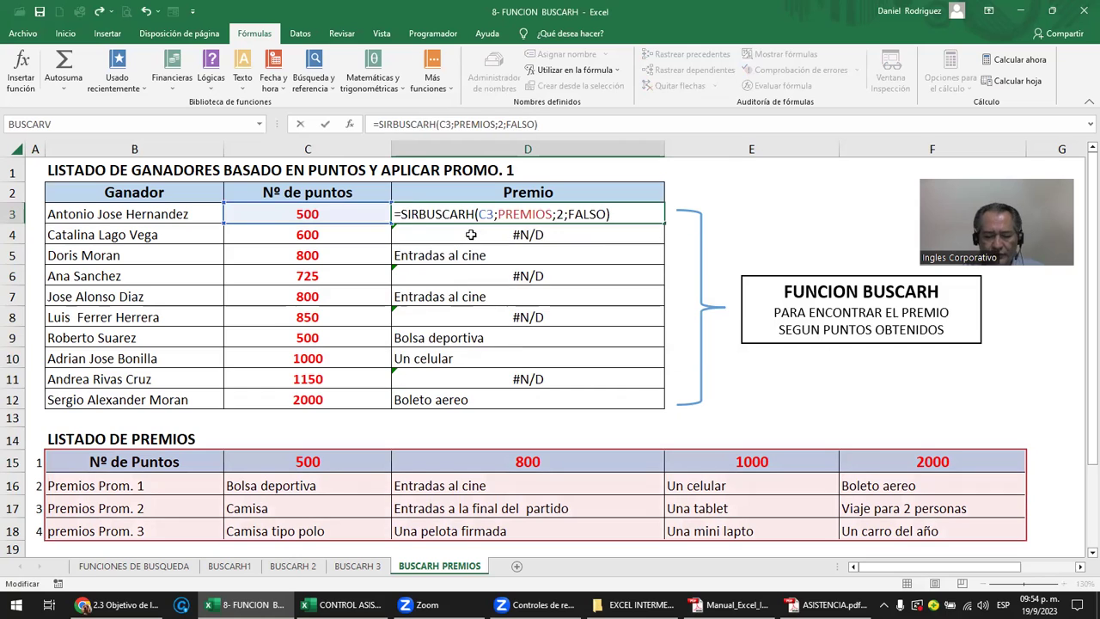
key("BackSpace")
type(".")
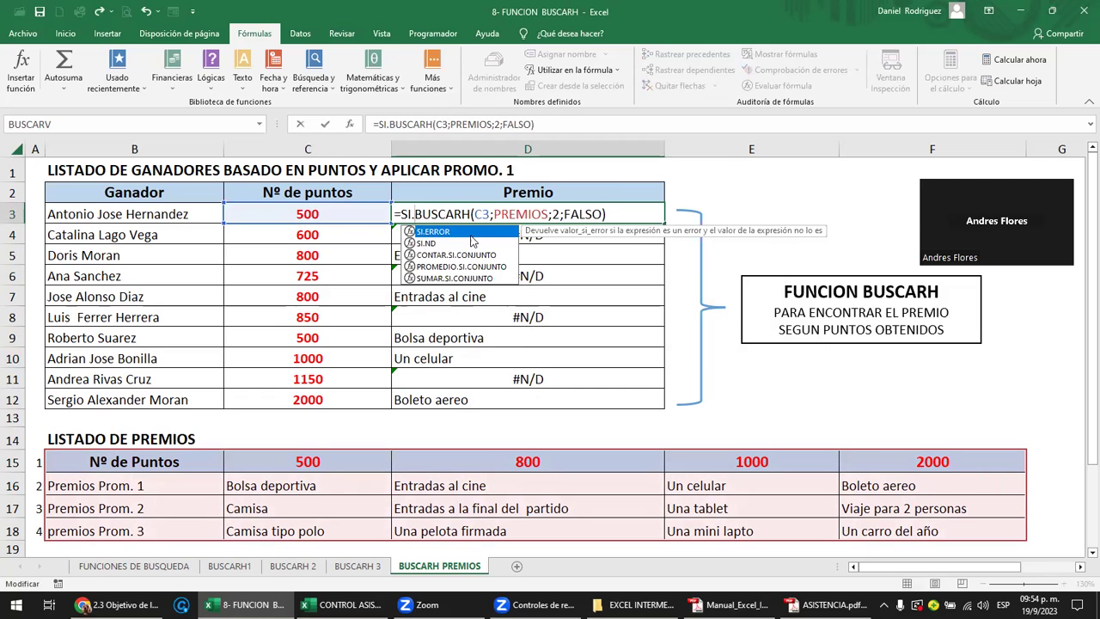
key("Tab")
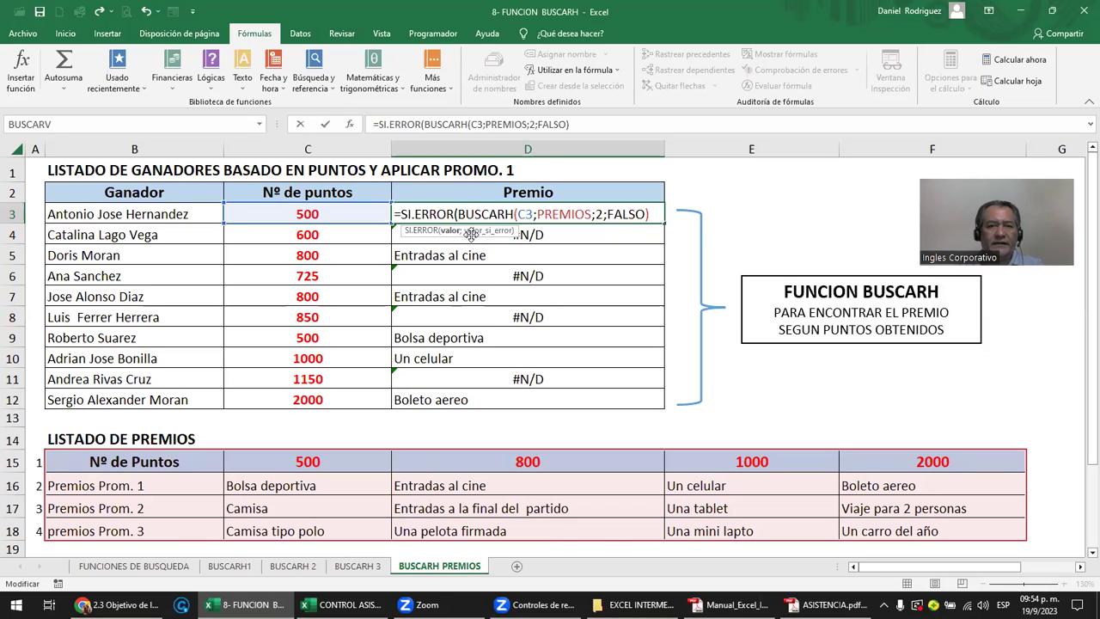
key("Right")
key("Right")
key("Right")
key("End")
type(";")
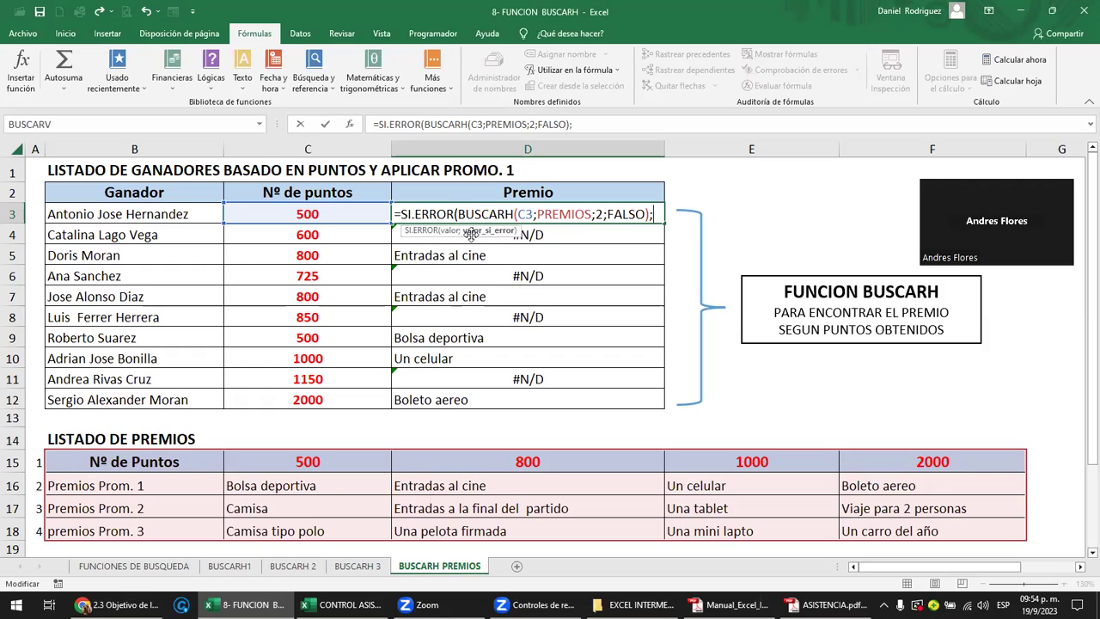
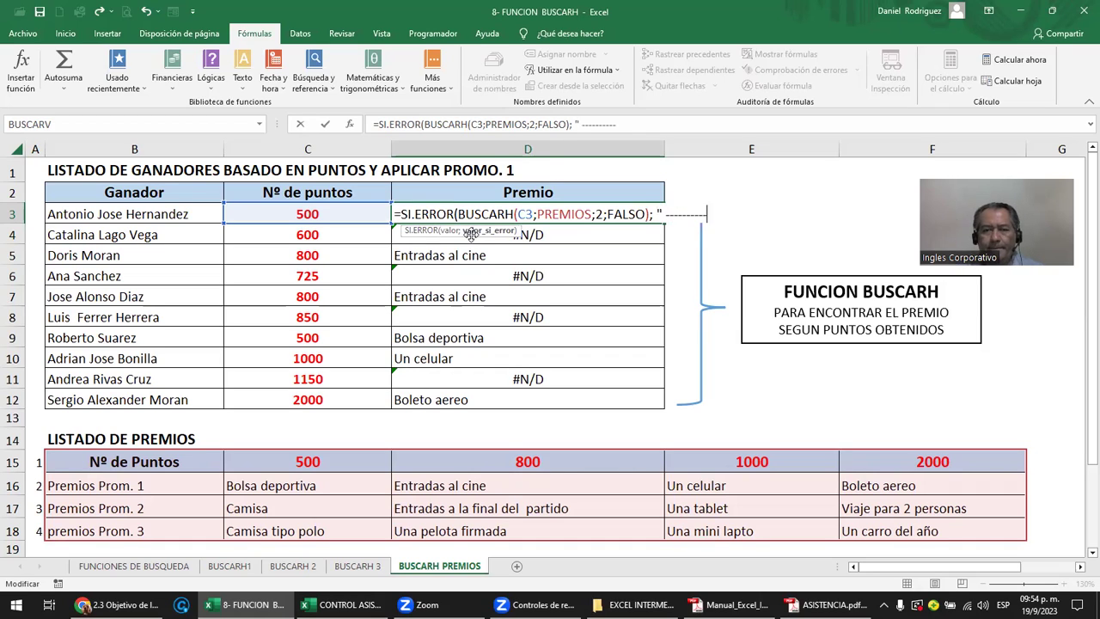
- Close D3's SI.ERROR formula with a '--------' string and fill it down to D12
type("--------")
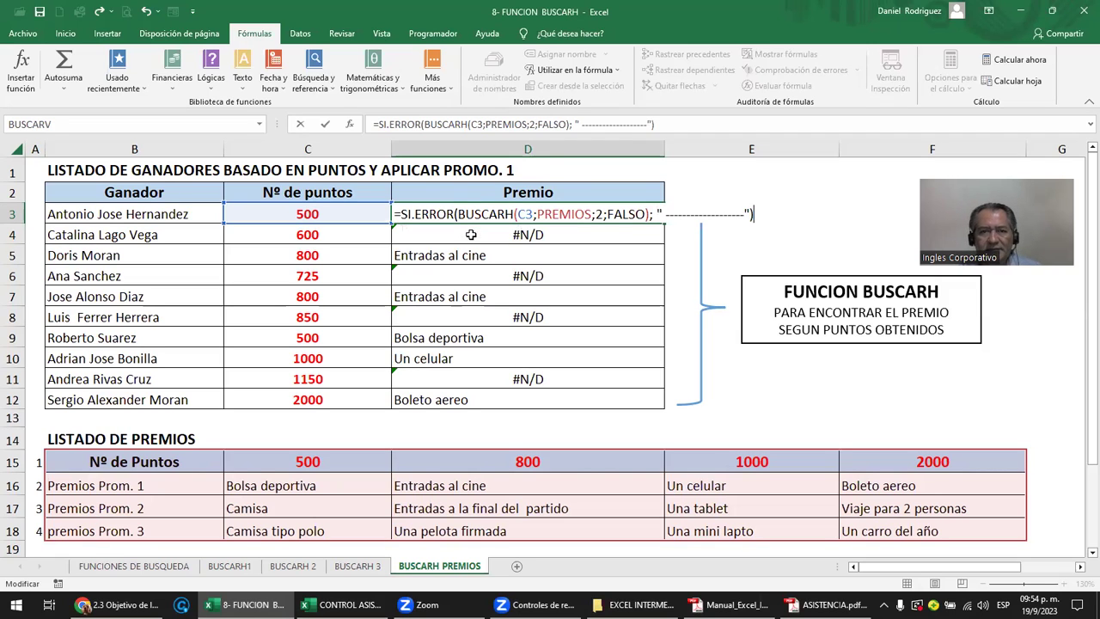
key("ctrl+Return")
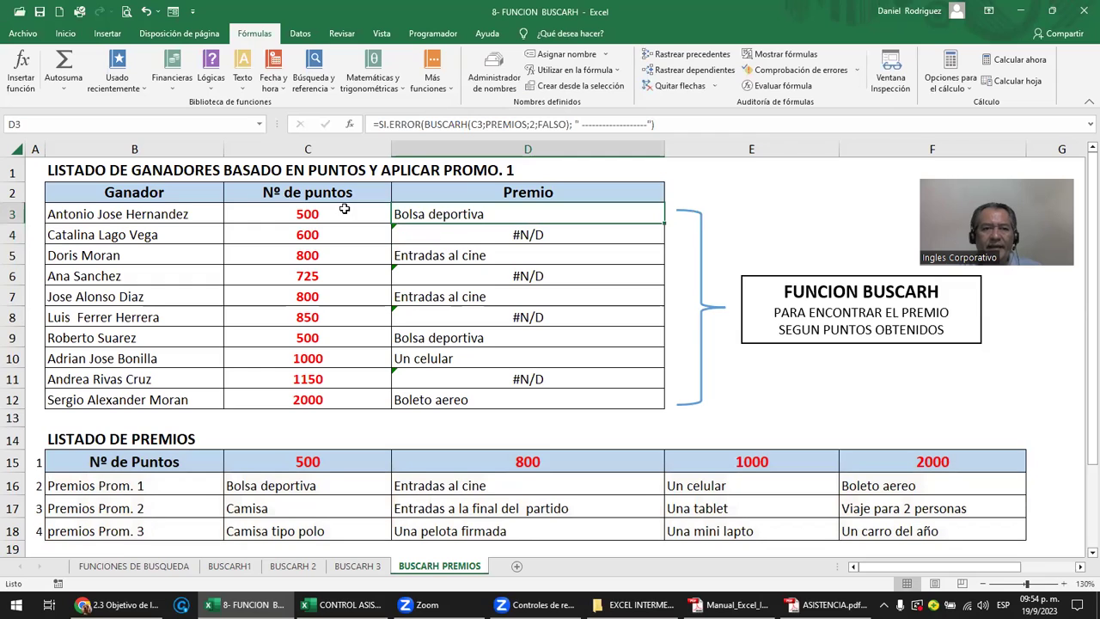
double_click(664, 222)
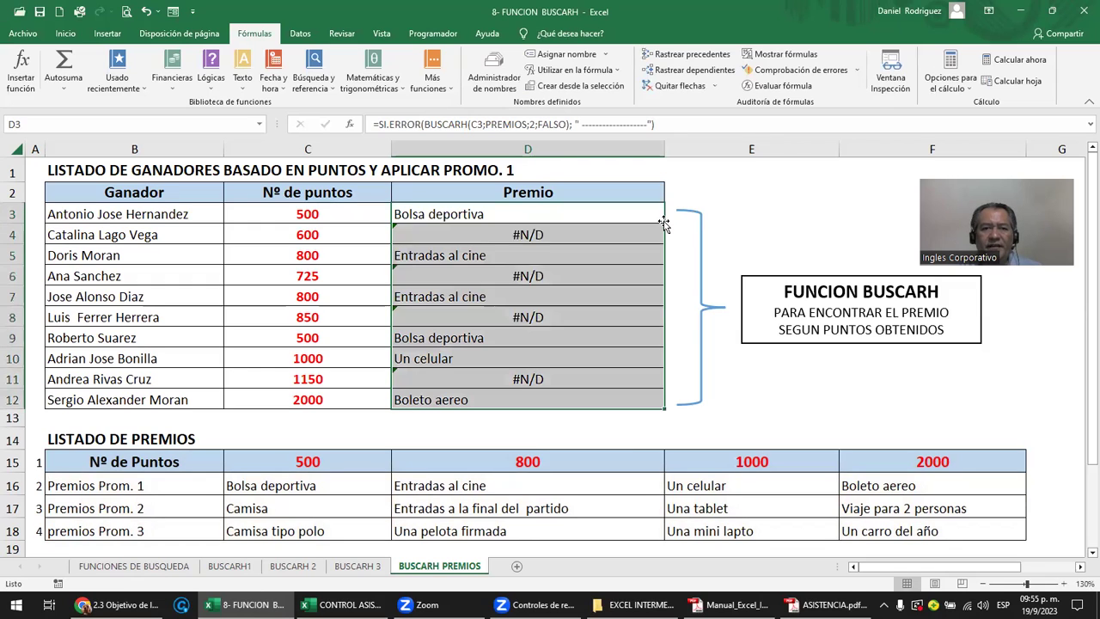
left_click(507, 396)
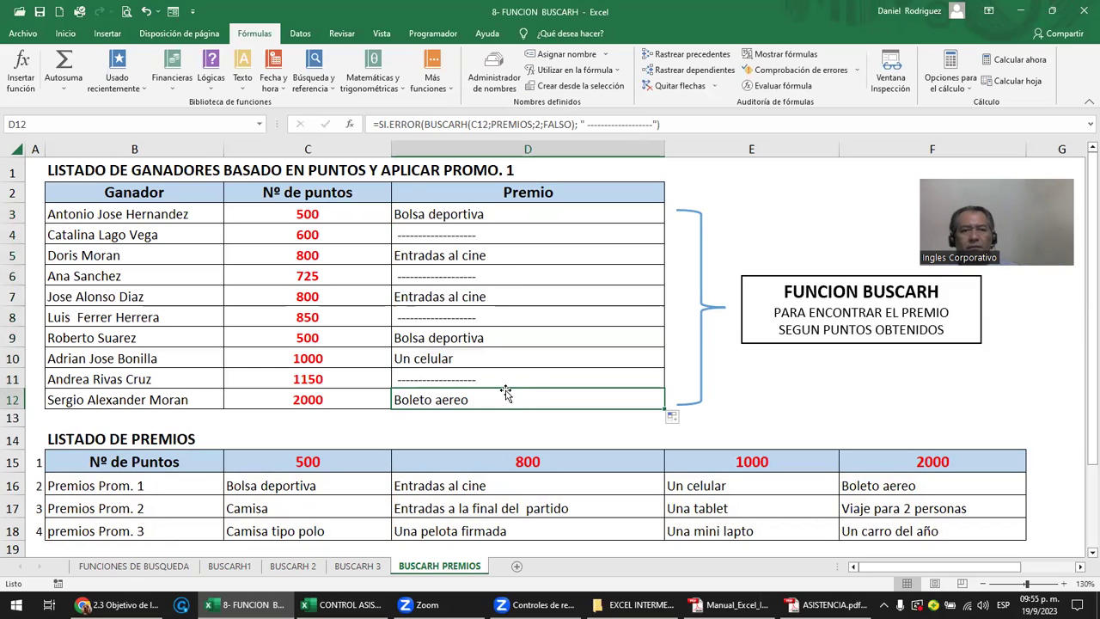
- Test the lookup with 100 points in C3 and 500 points in C4
left_click(335, 217)
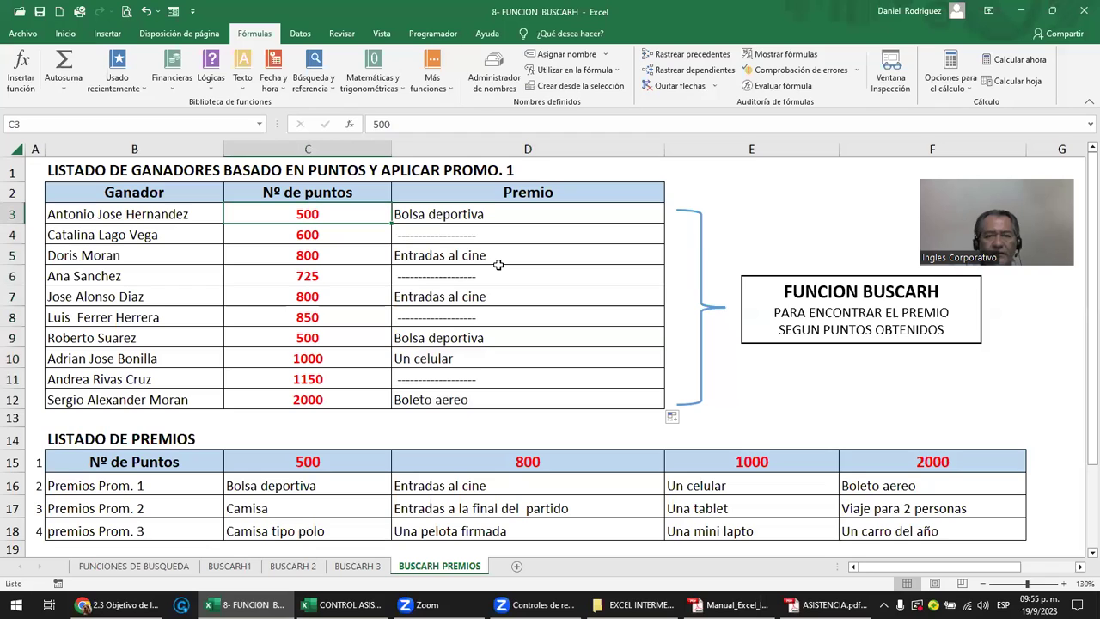
type("100")
key("Return")
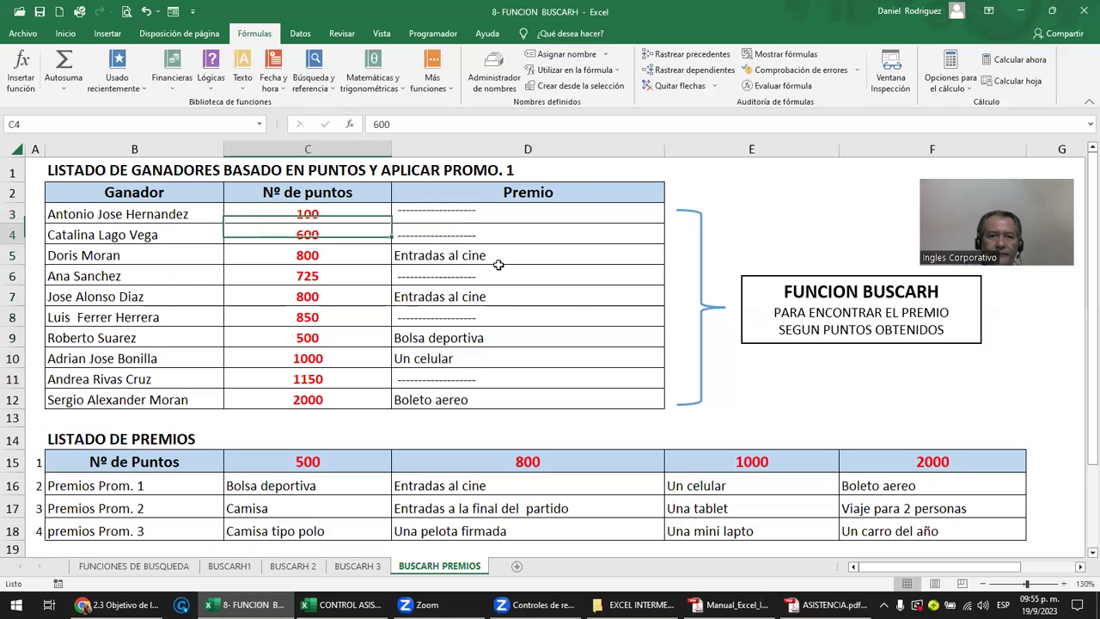
key("Up")
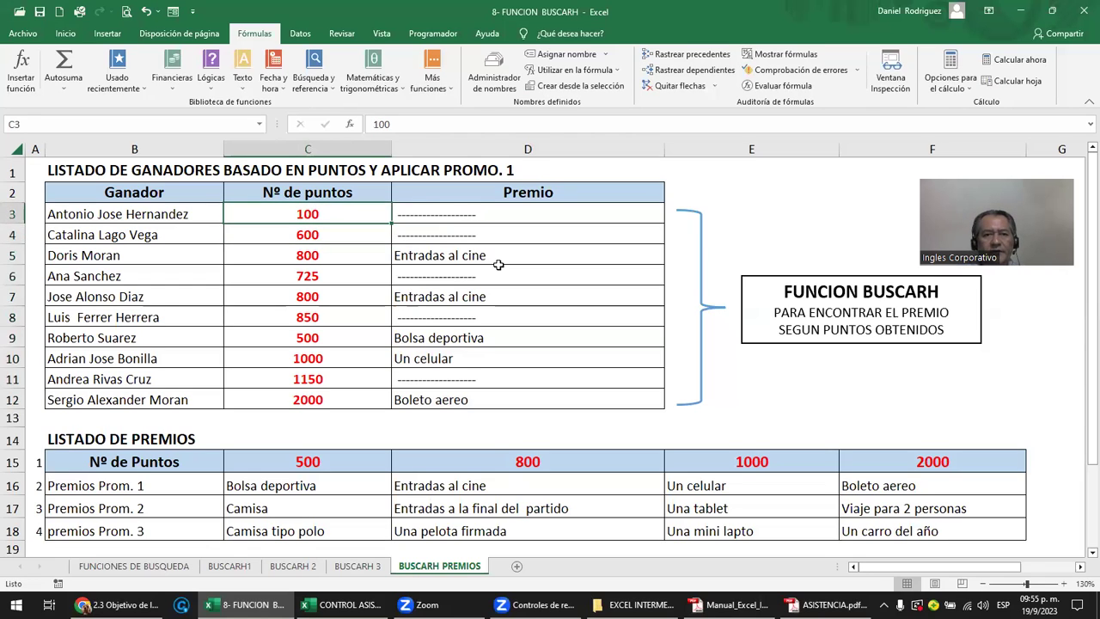
key("Down")
type("500")
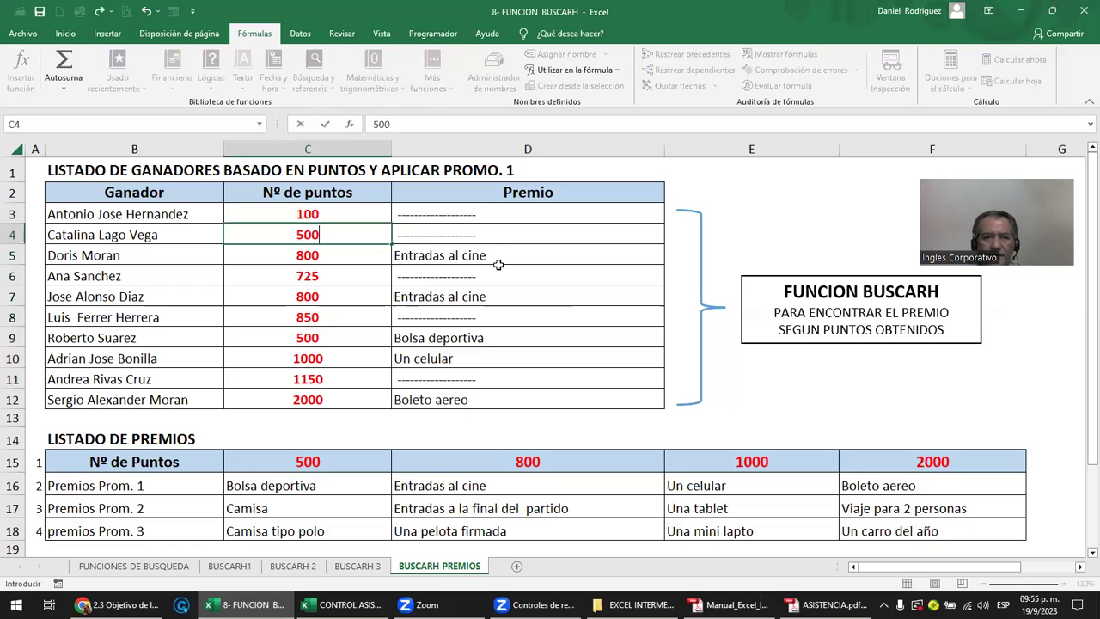
key("Return")
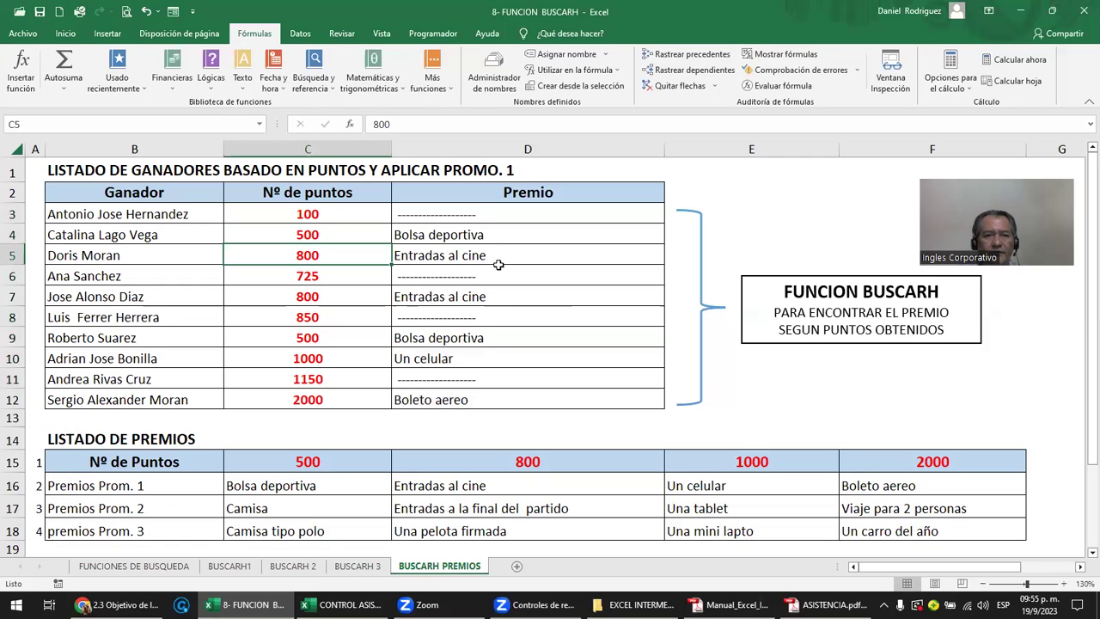
- Restore C3 to 500, then try 150 and 499 in C4 against the 500 threshold
key("Up")
key("Up")
type("500")
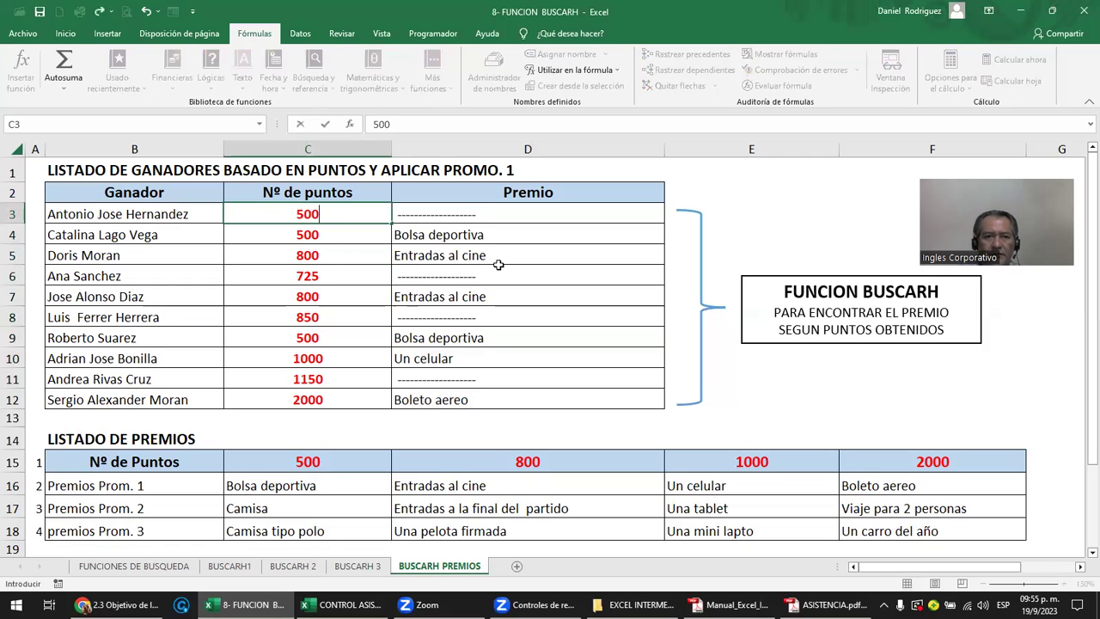
key("Return")
type("150")
key("Return")
key("Up")
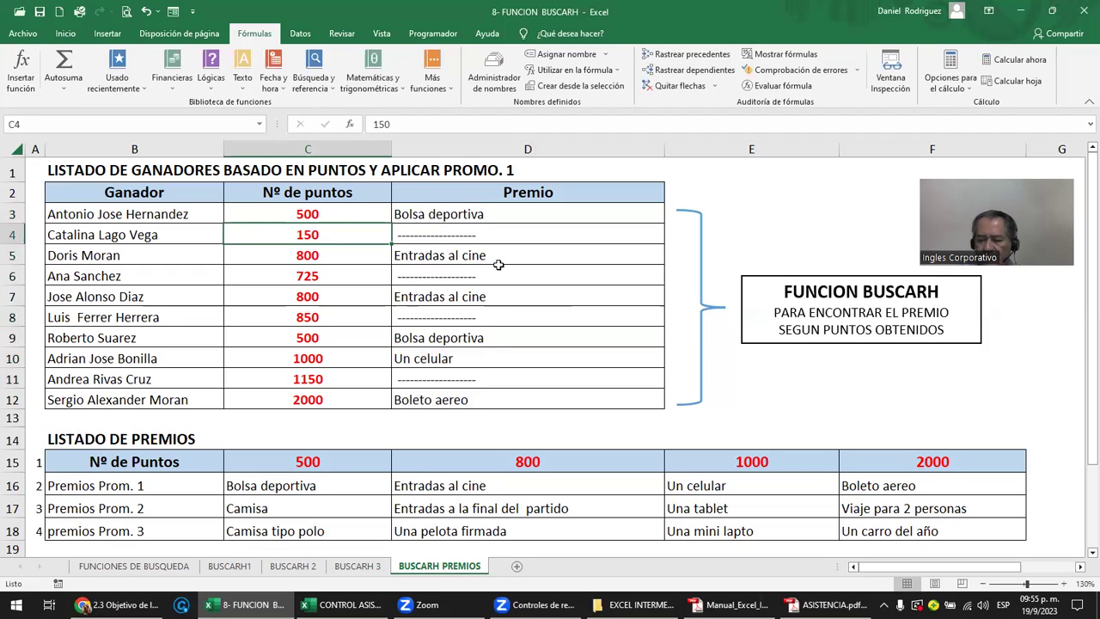
type("499")
key("Return")
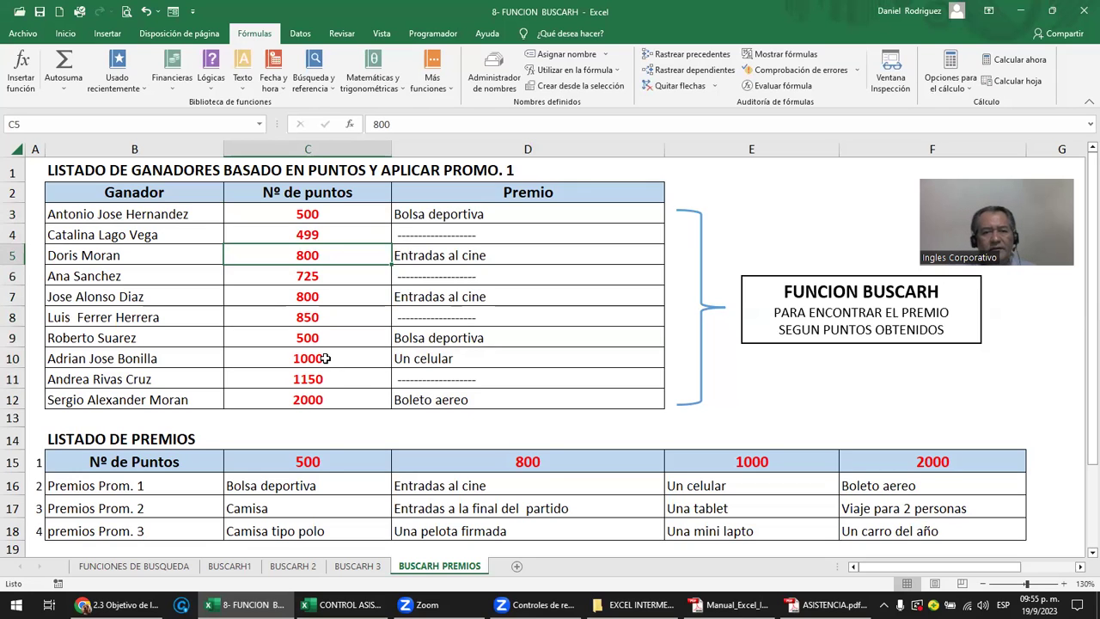
left_click(317, 462)
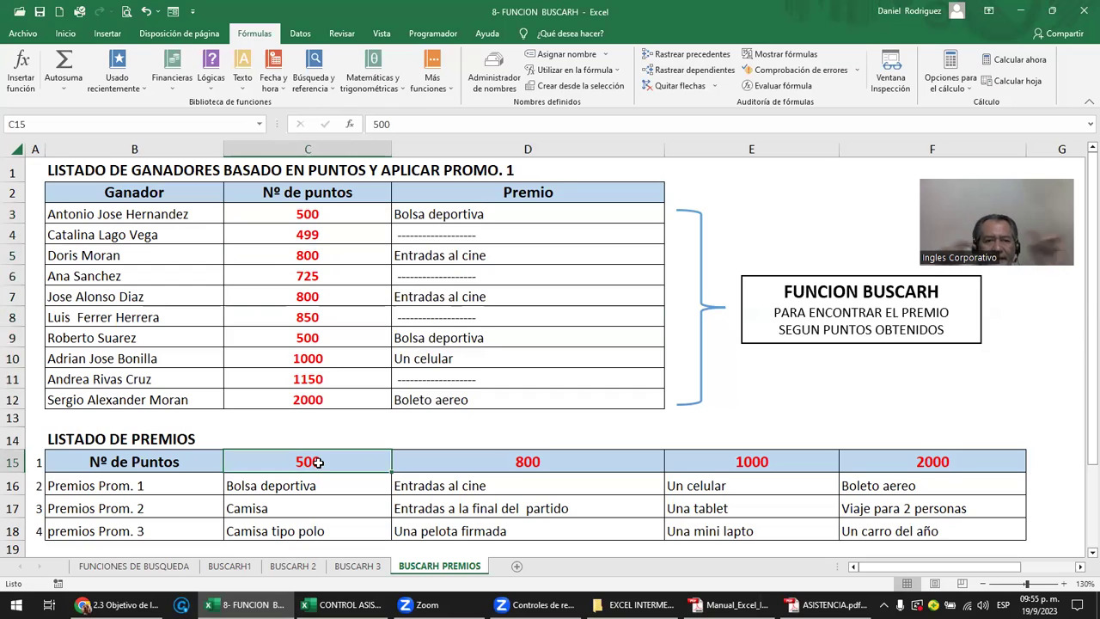
- Change the promo number in the B1 title from 1 to 2
left_click(67, 170)
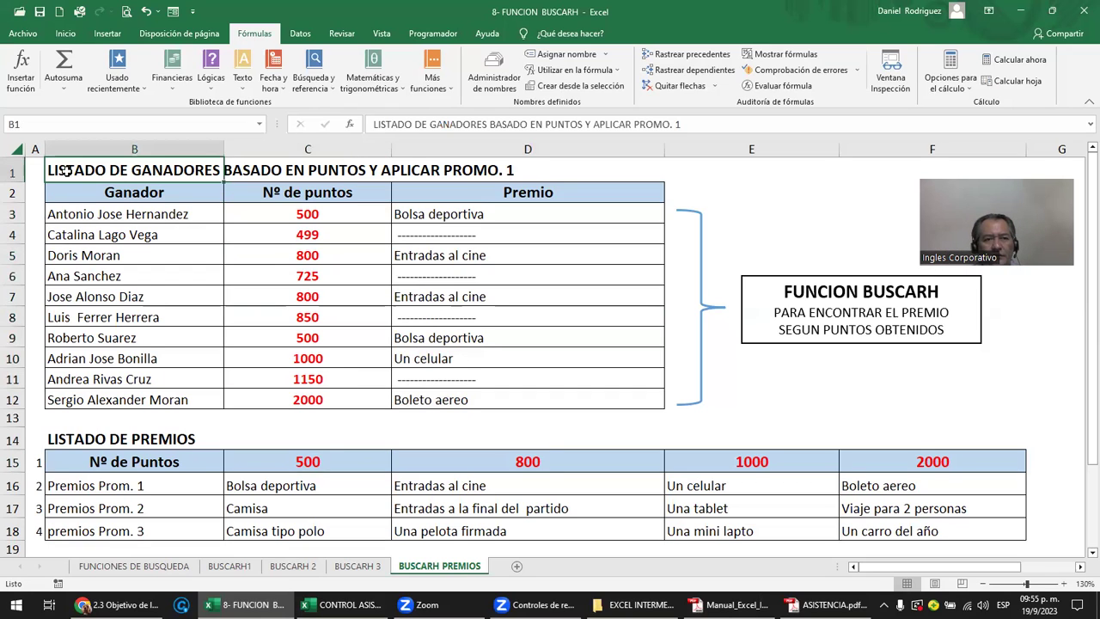
key("F2")
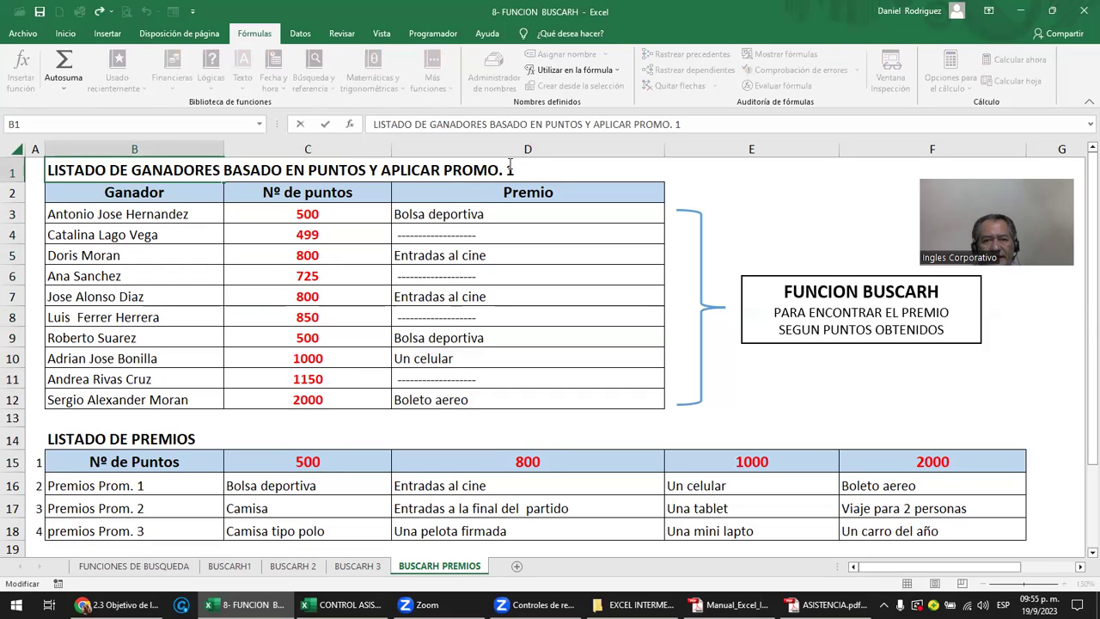
double_click(510, 168)
type("2")
key("Return")
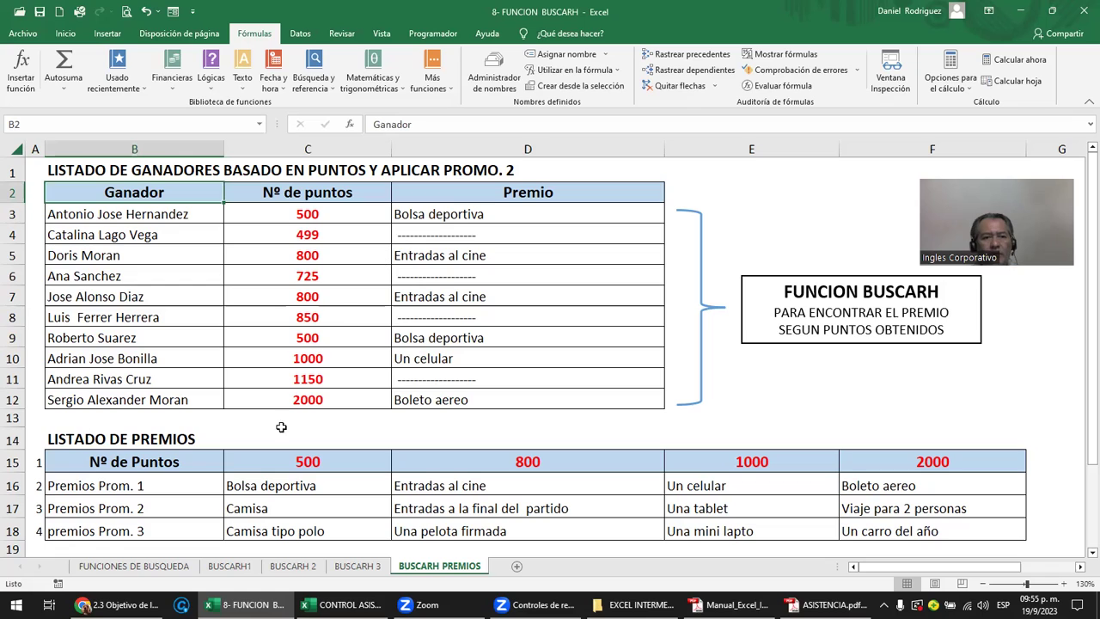
- Highlight the Premios Prom. 2 row and the 500-point prize column
left_click(90, 512)
left_click_drag(233, 508, 909, 509)
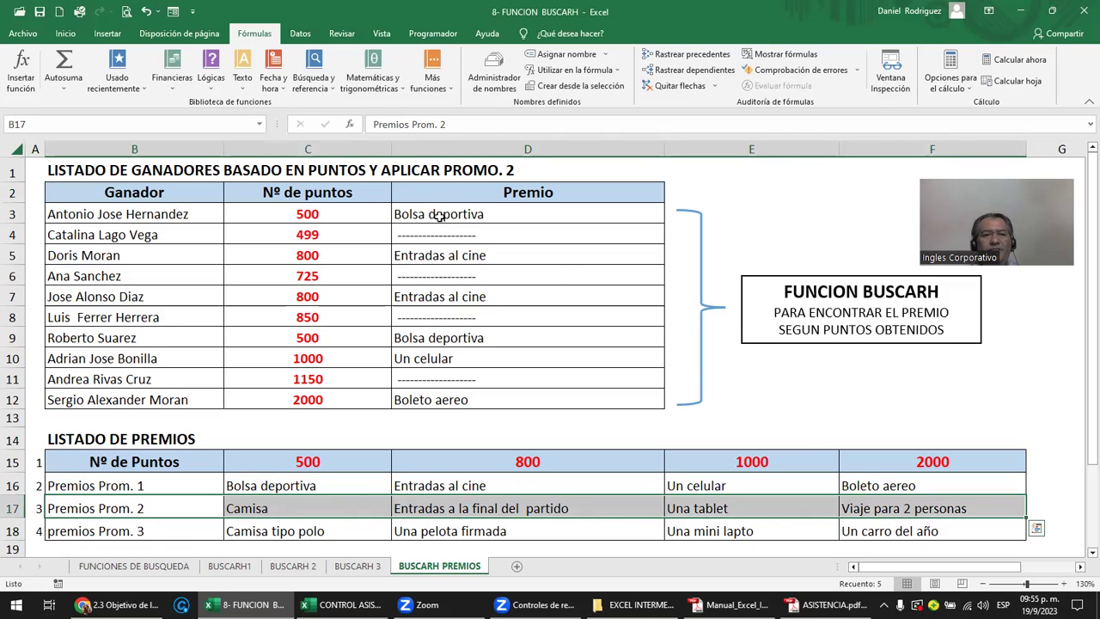
left_click(342, 464)
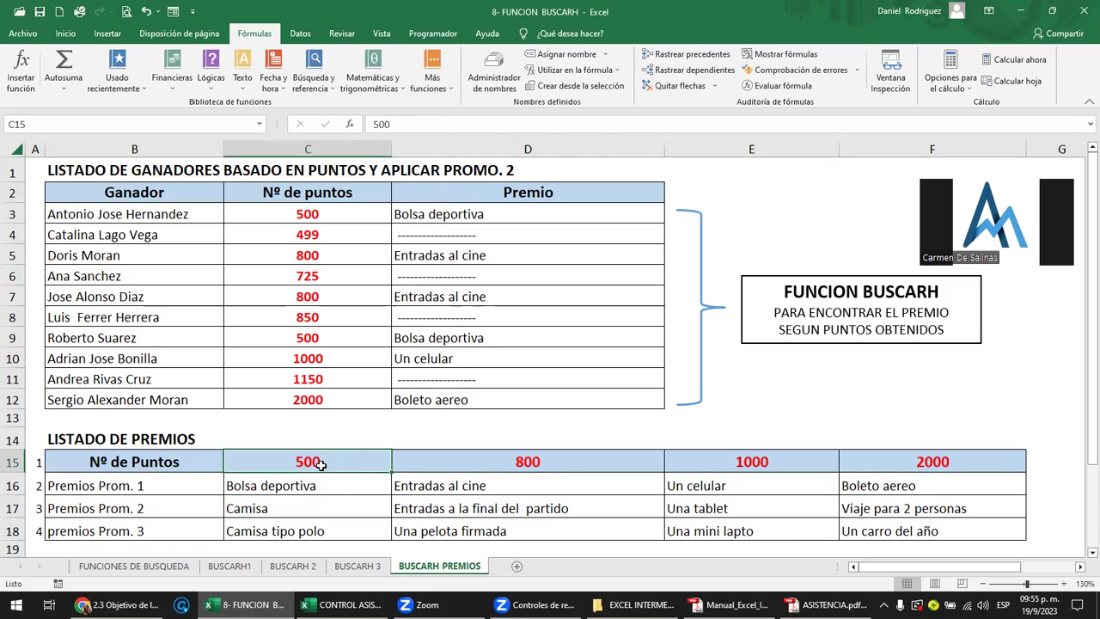
- Change D3's BUSCARH row index from 2 to 3 and fill it down to D12
double_click(445, 214)
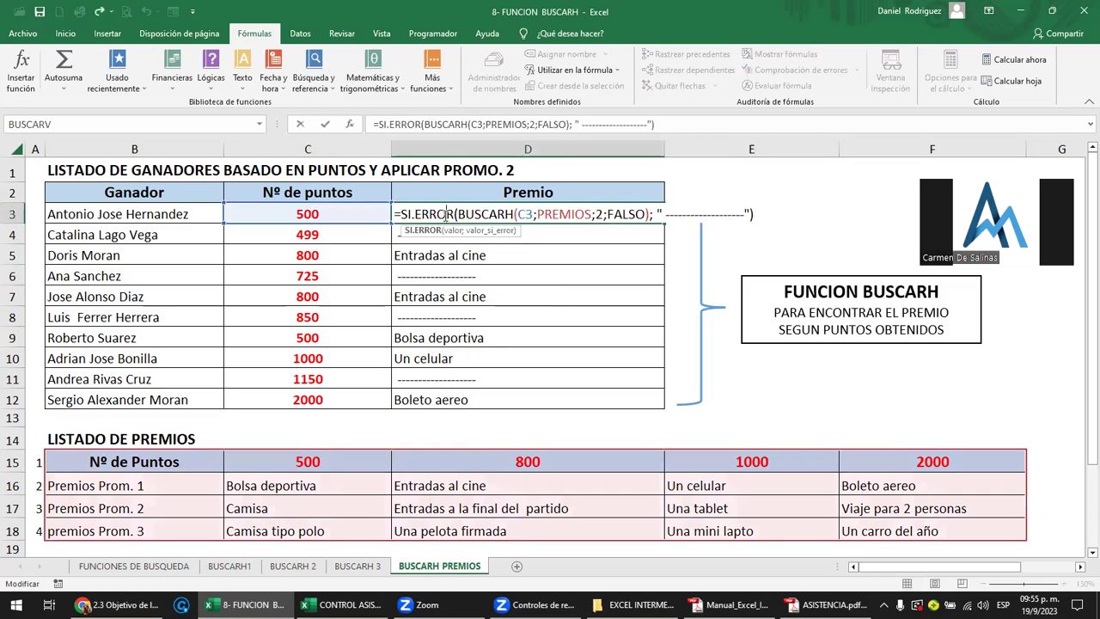
left_click(597, 213)
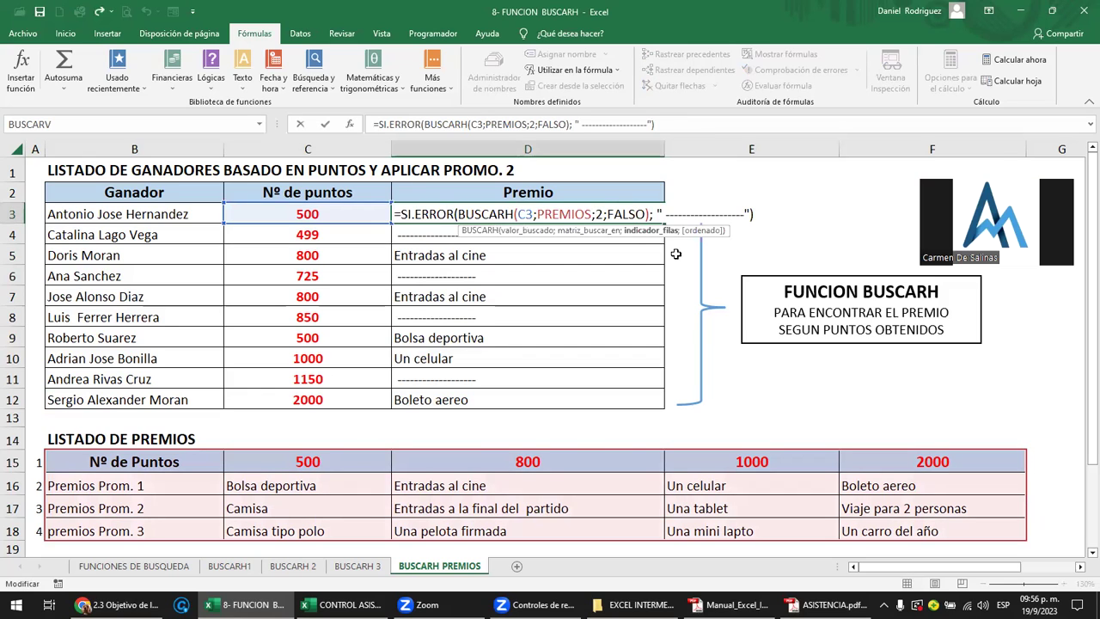
type("3")
key("Delete")
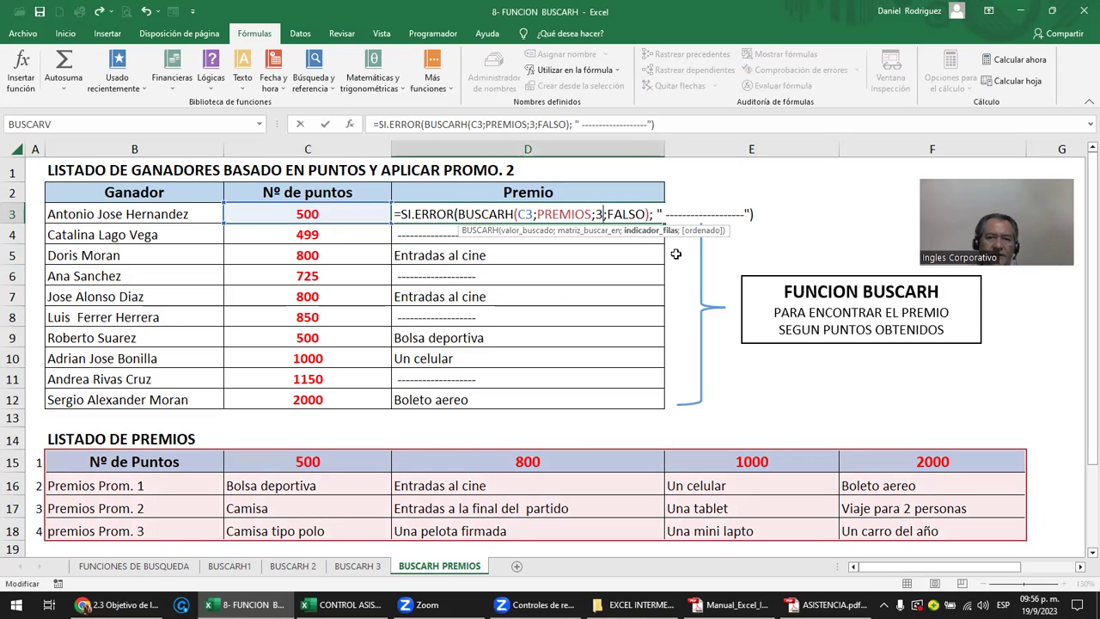
key("Return")
key("Up")
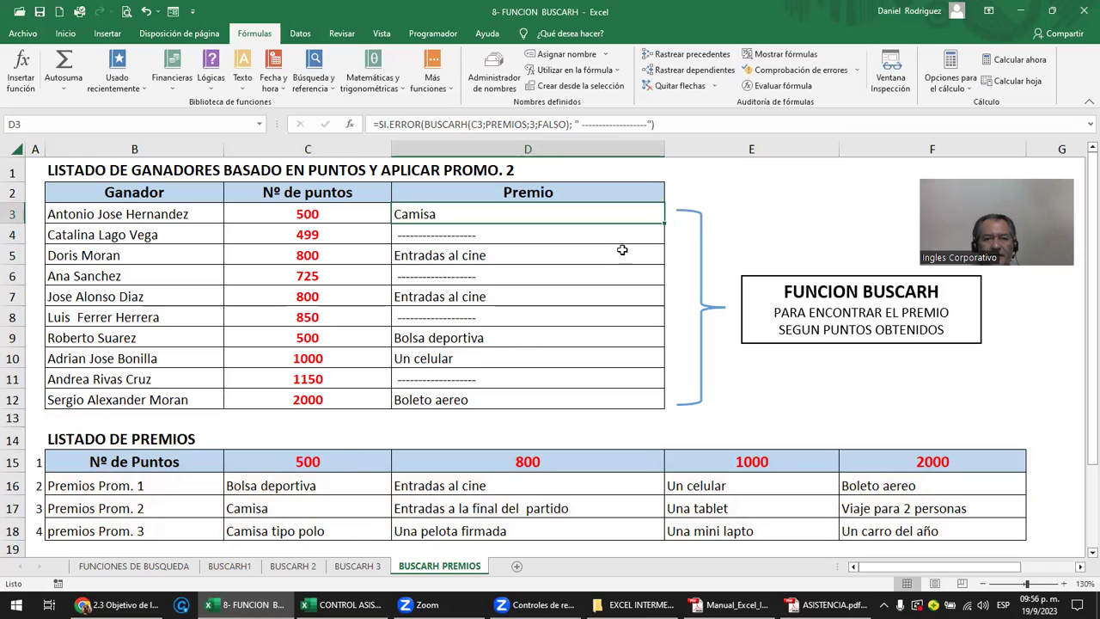
double_click(662, 223)
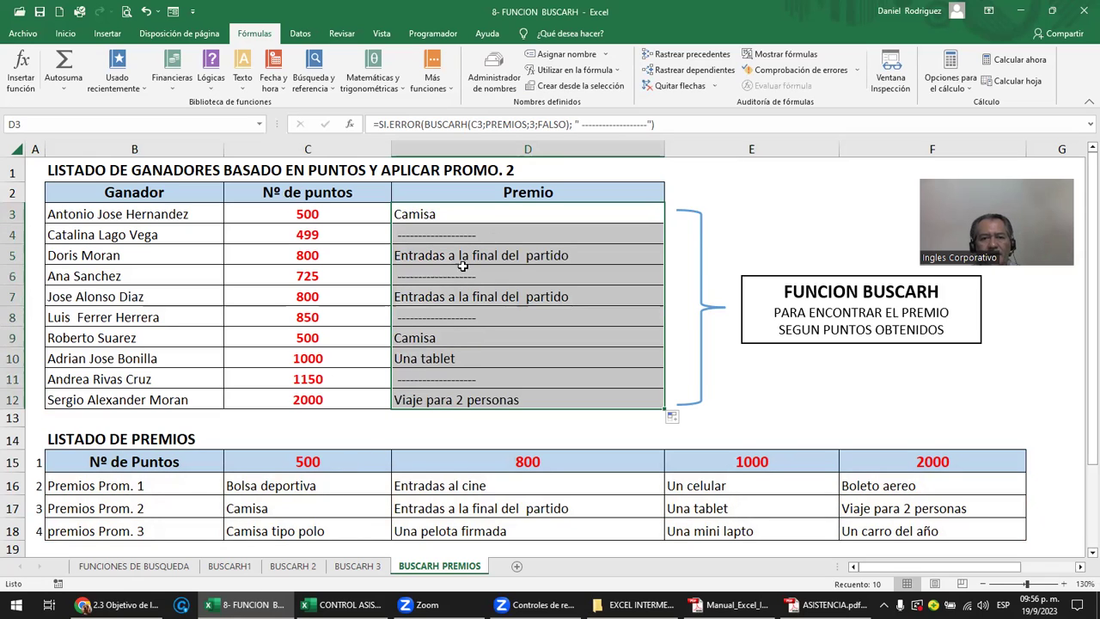
left_click(324, 463)
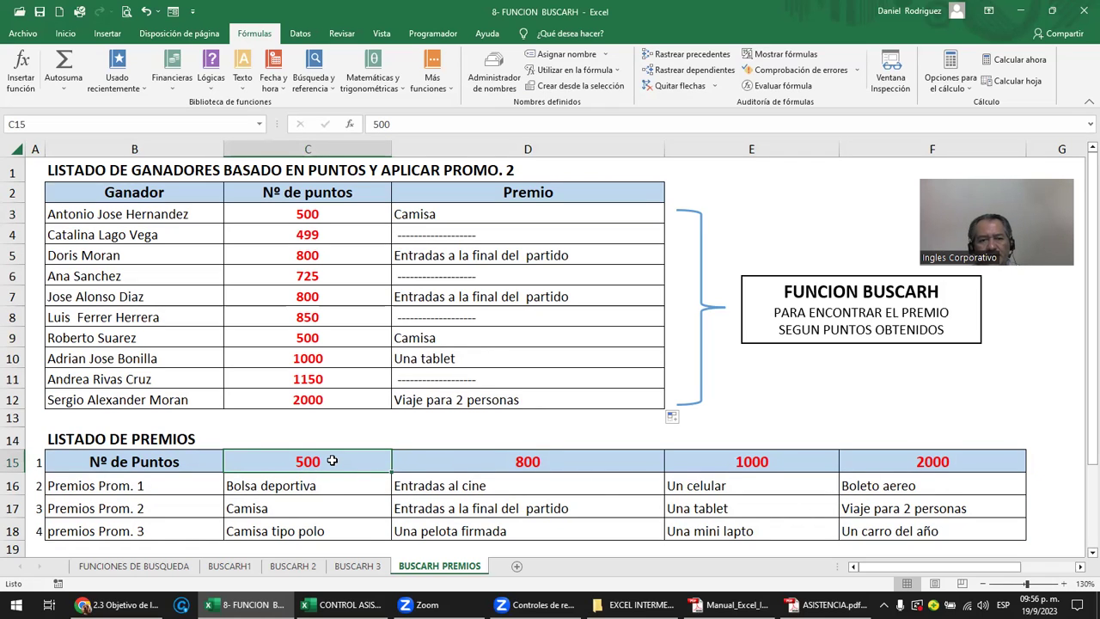
- Replace the 2000 points threshold with 1500
left_click(531, 461)
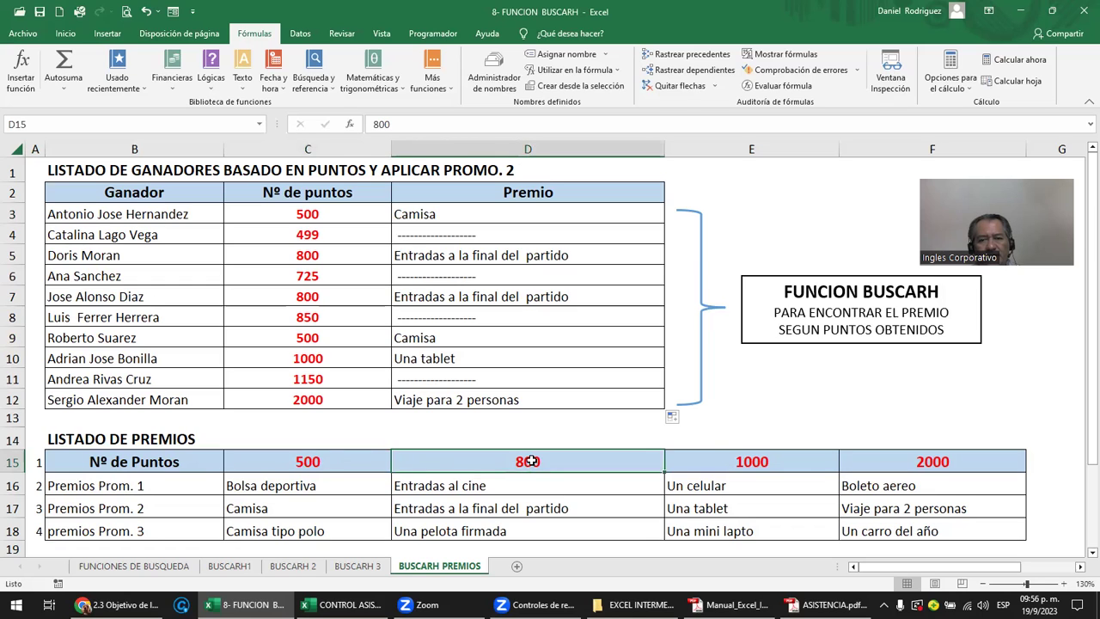
left_click(911, 455)
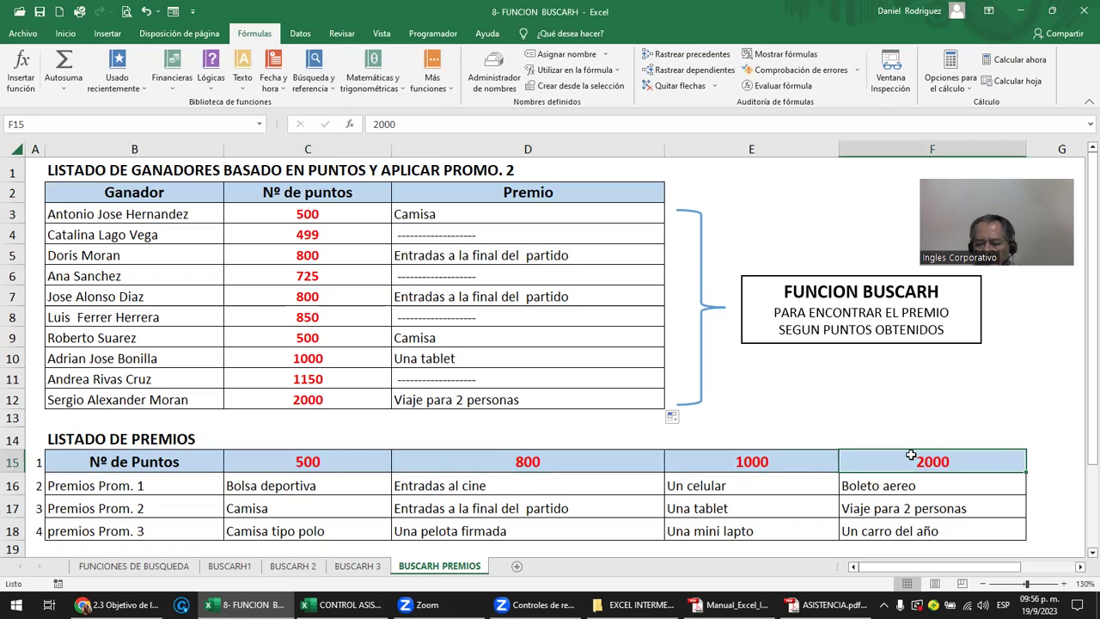
type("1500")
key("Return")
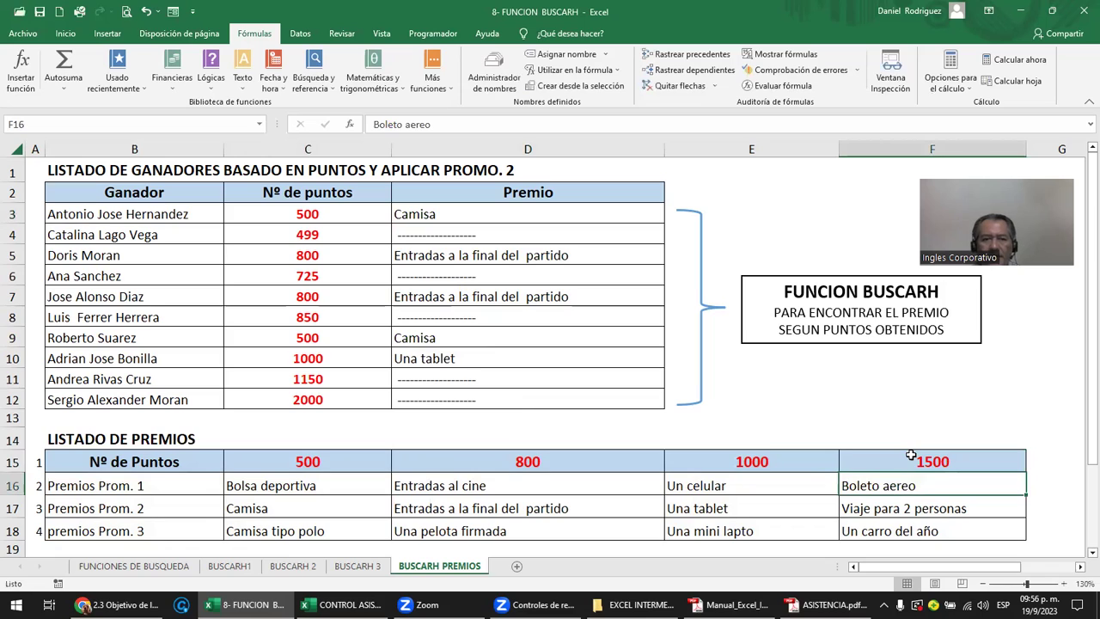
- Select the last winner's points and the prize table thresholds to review the matches
left_click_drag(330, 400, 396, 397)
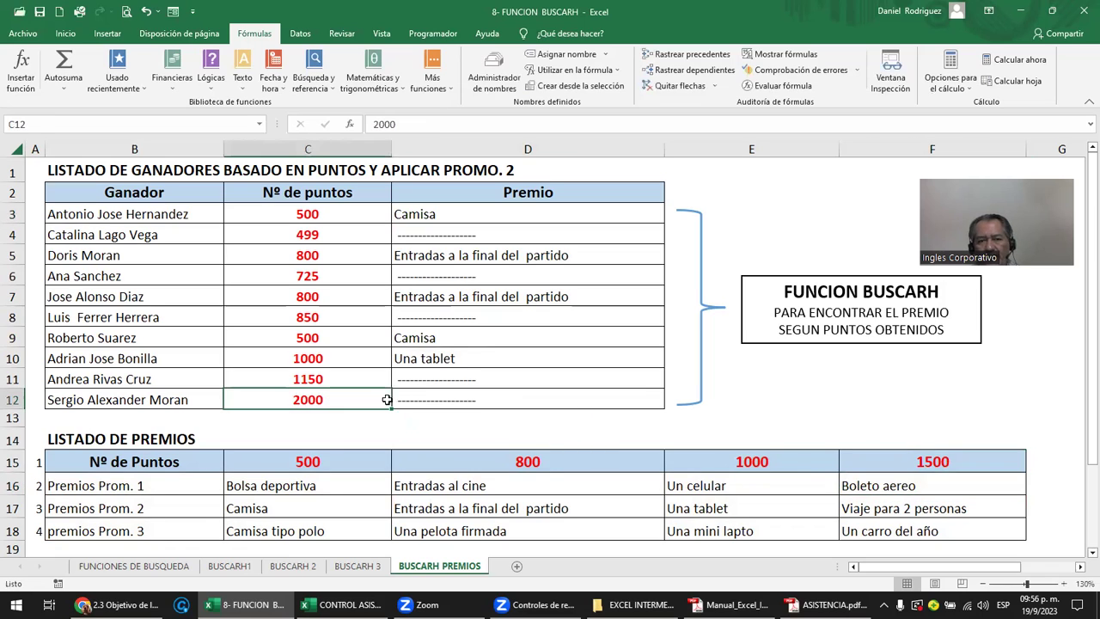
left_click(514, 461)
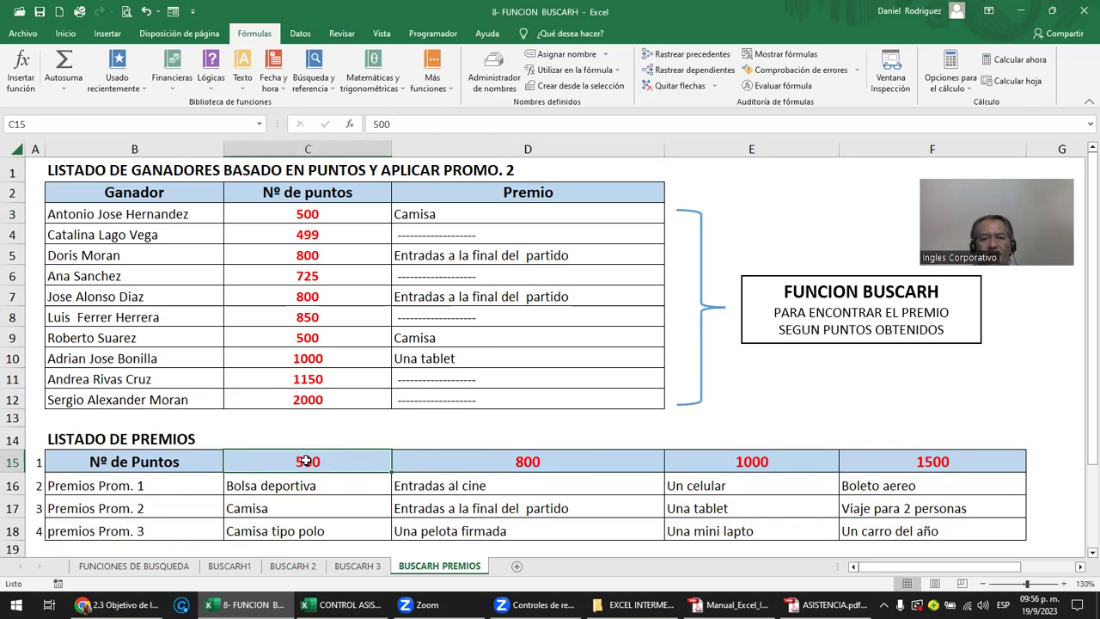
key("shift+Left")
left_click_drag(469, 464, 896, 456)
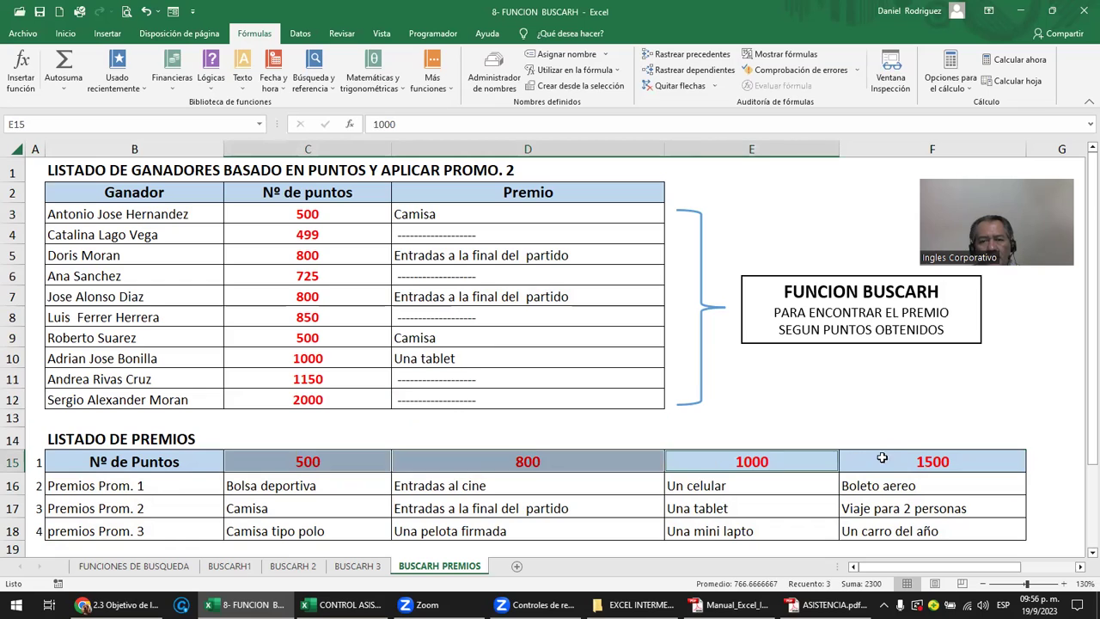
left_click(895, 456)
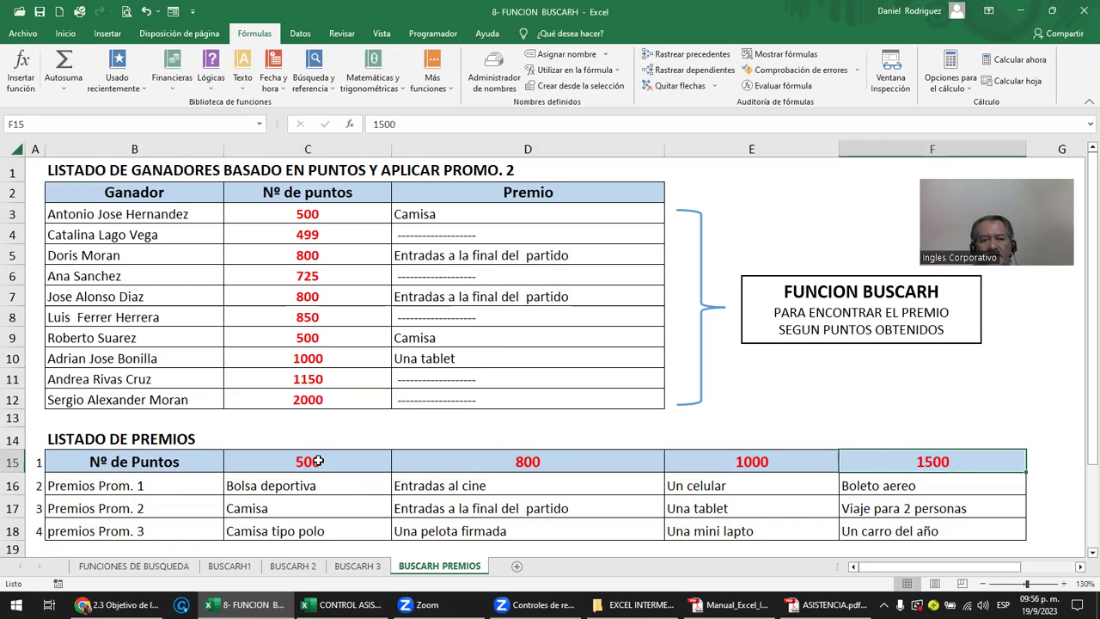
left_click_drag(318, 461, 311, 520)
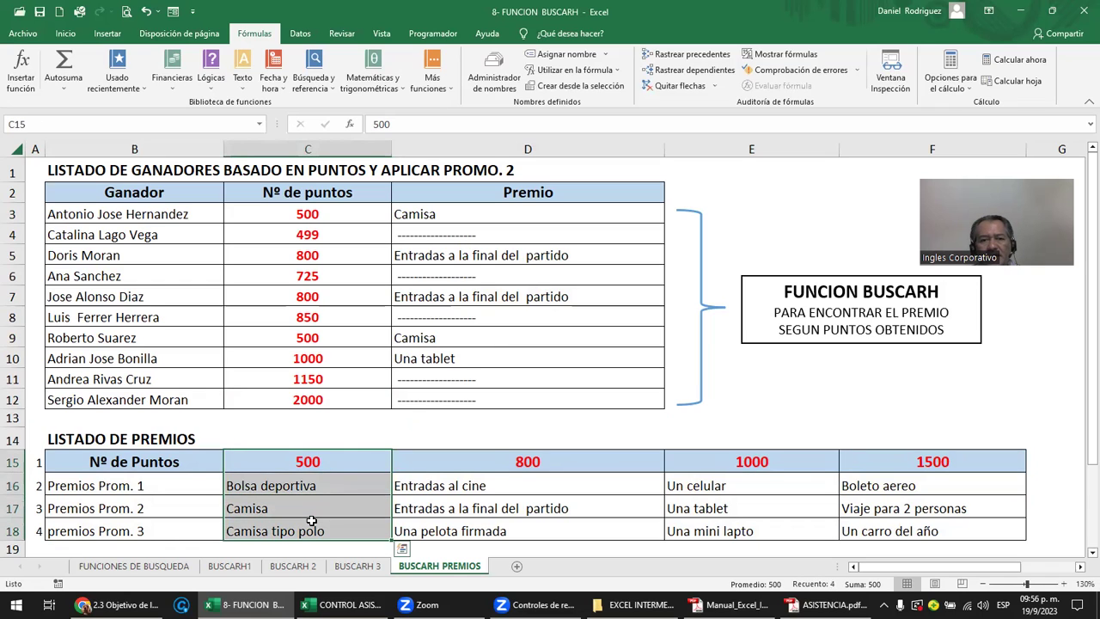
left_click(306, 460)
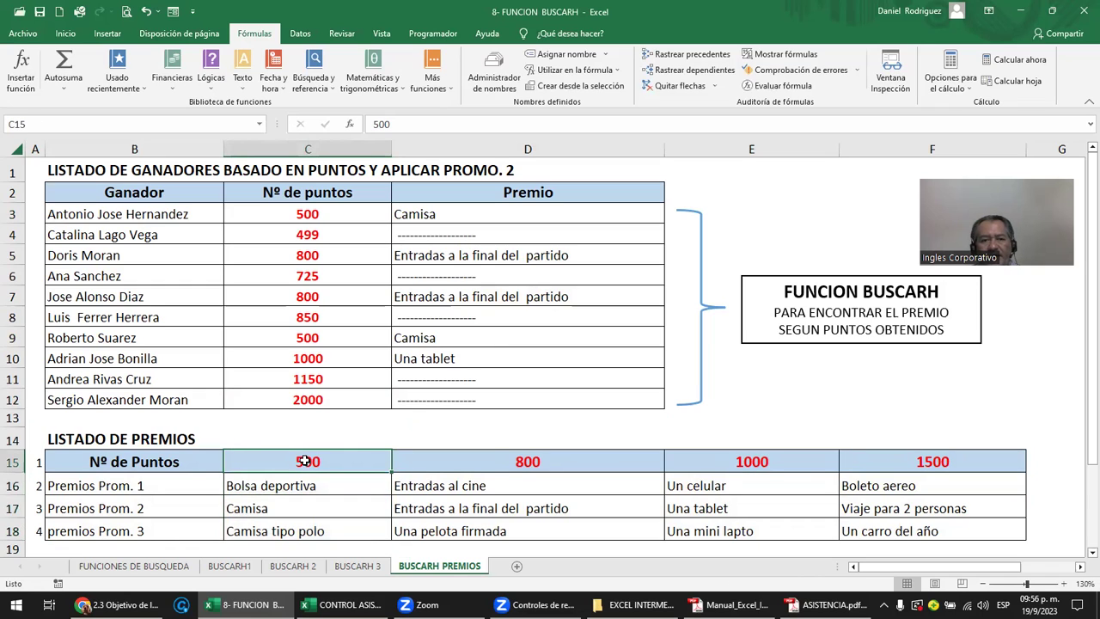
left_click(501, 461)
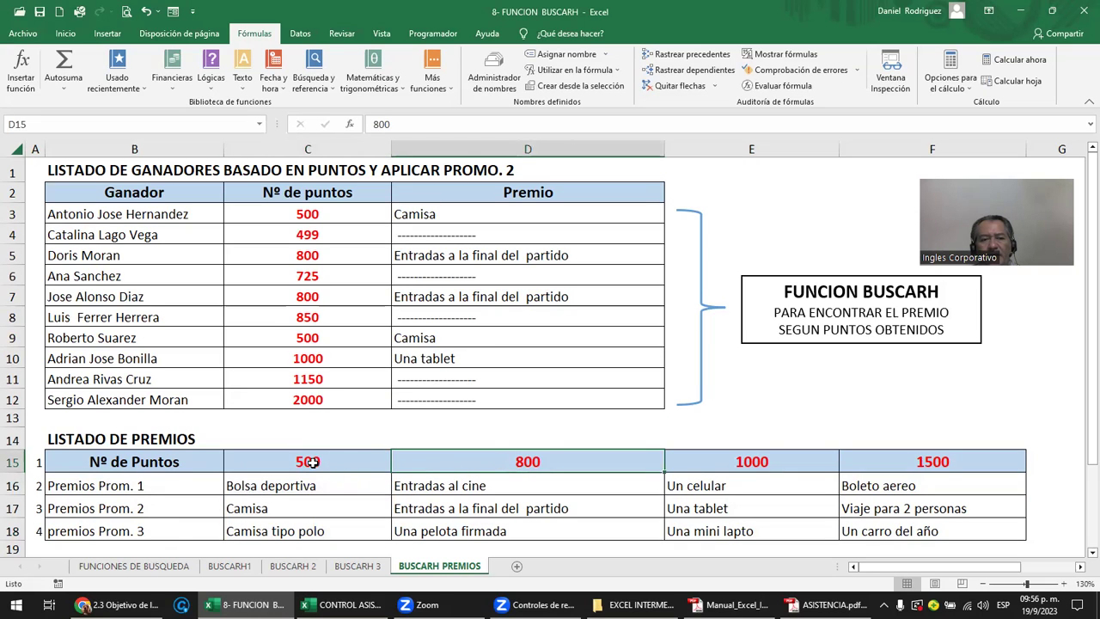
- Insert blank cells at the 800 column, shifting the cells to the right
left_click_drag(311, 462, 313, 508)
left_click_drag(429, 461, 438, 525)
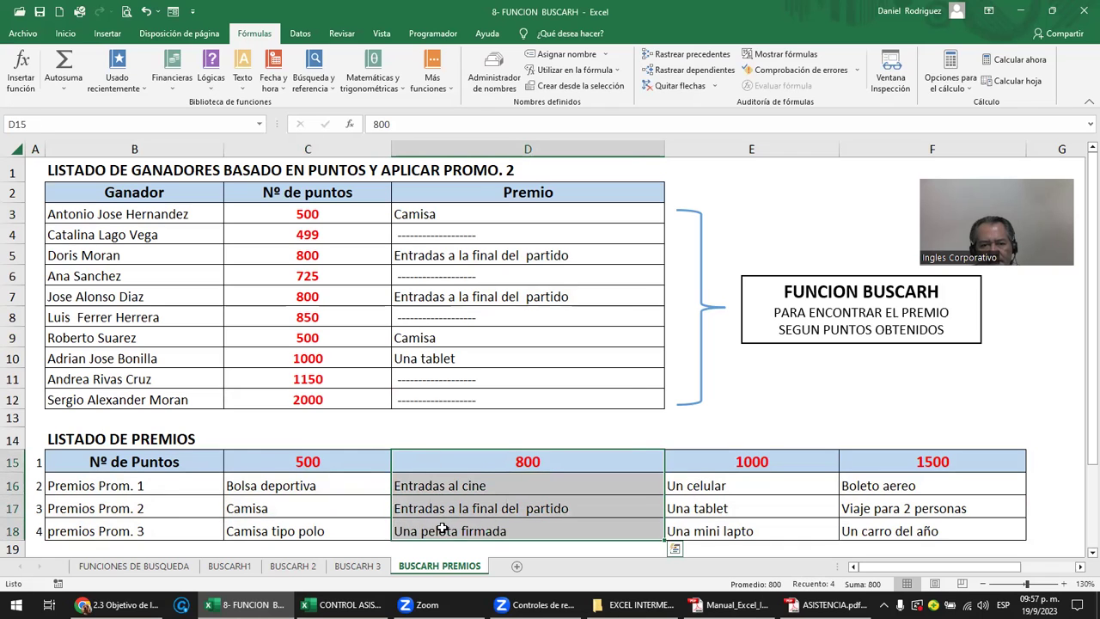
right_click(478, 465)
mouse_move(520, 351)
left_click(531, 249)
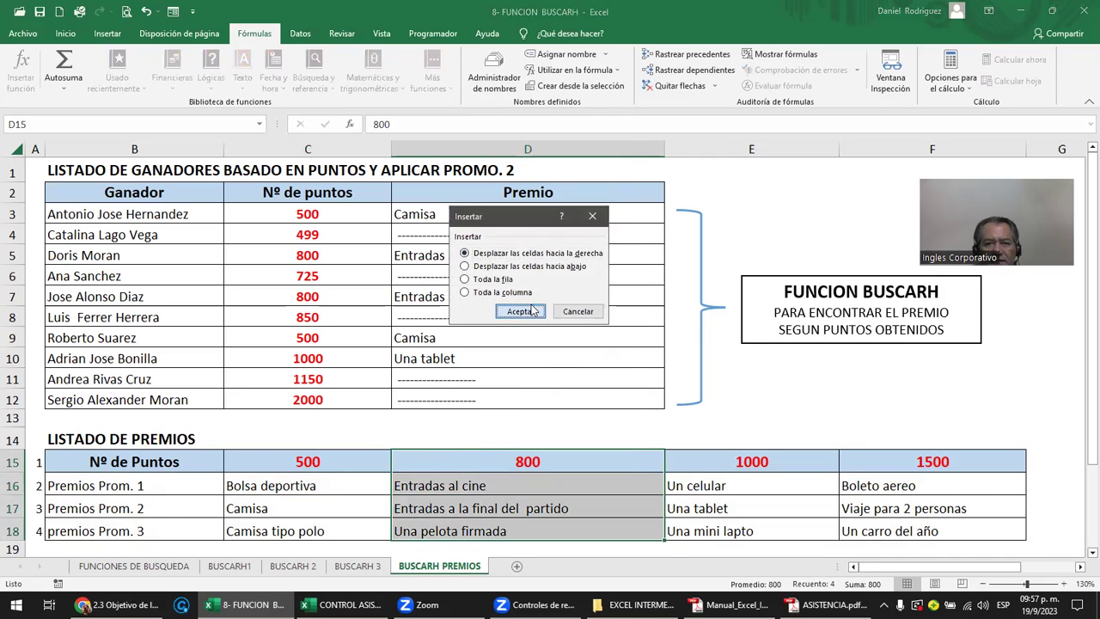
left_click(521, 311)
- Enter 550 as the new threshold with prizes A, D and F below it
left_click(482, 458)
type("550")
key("Return")
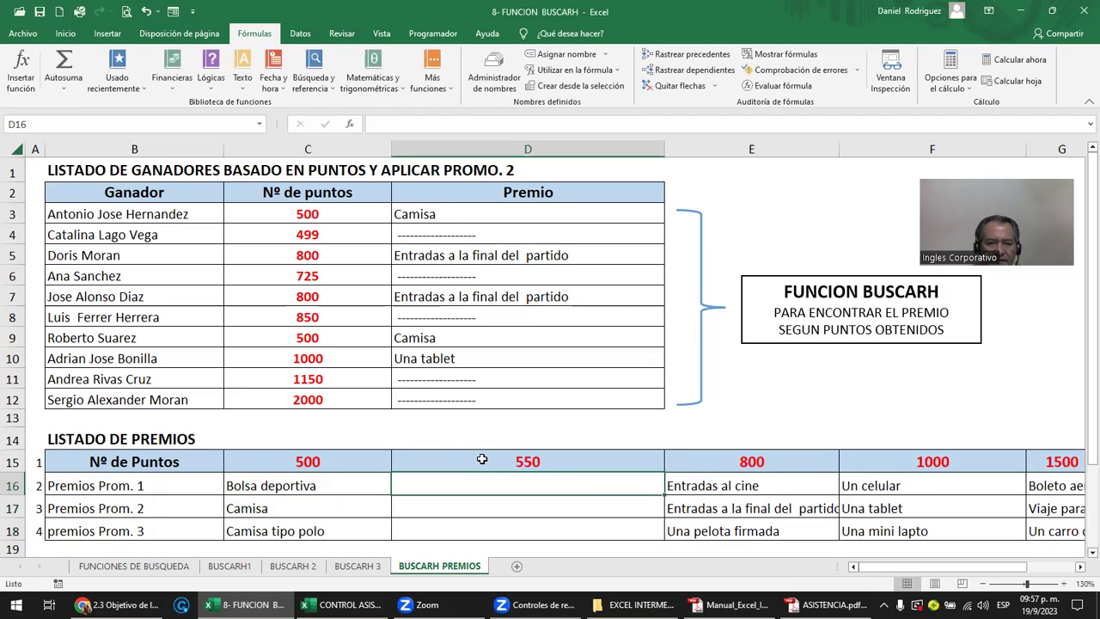
type("A")
key("Return")
type("D")
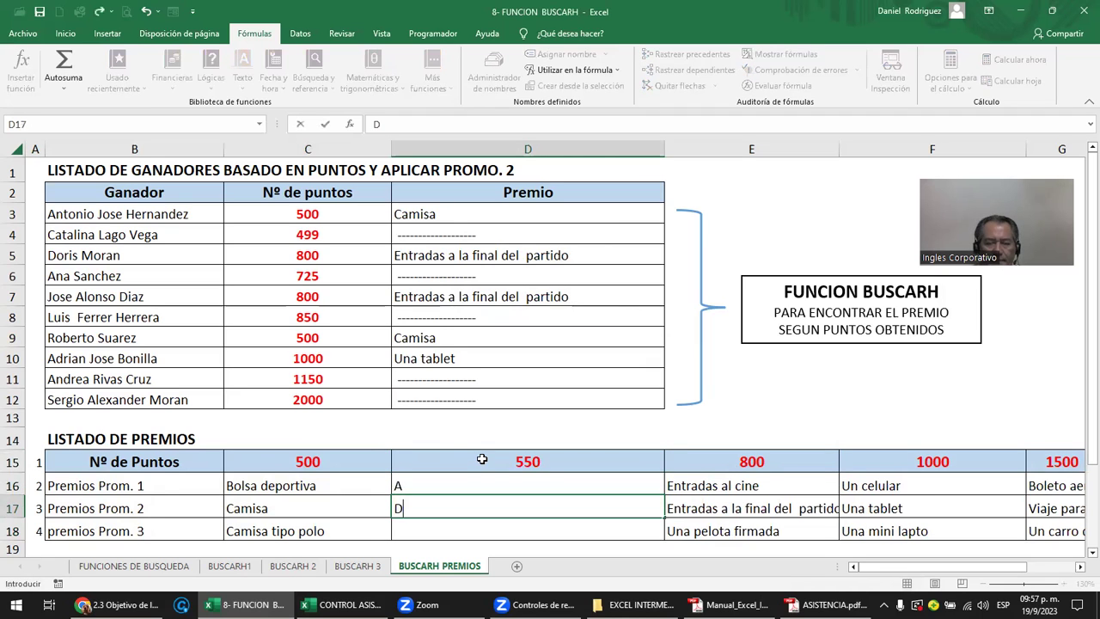
key("Up")
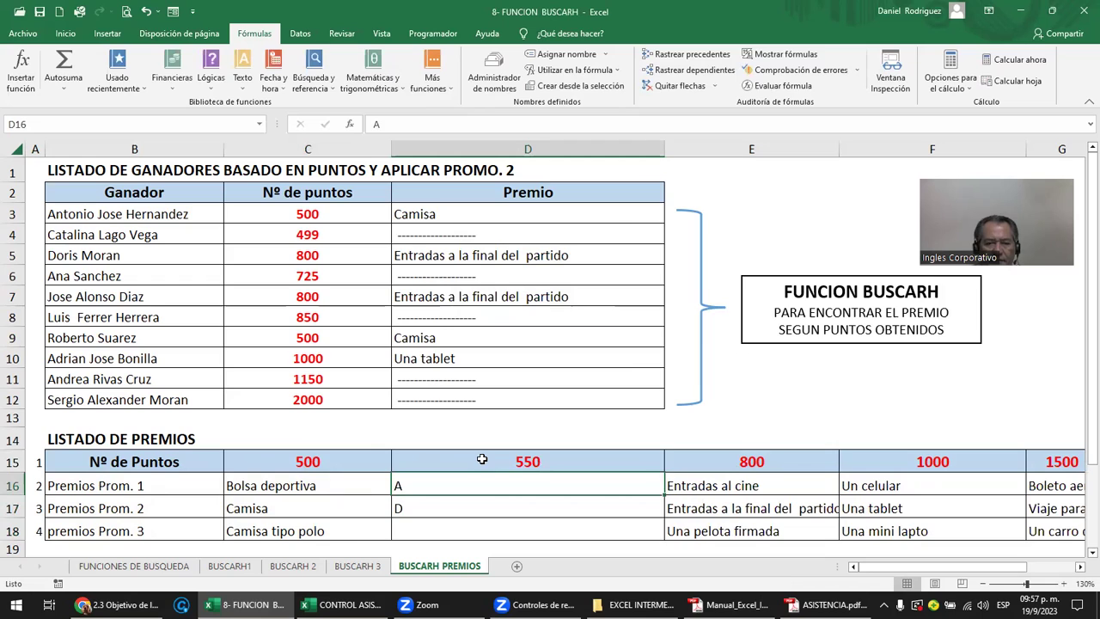
key("Down")
key("Down")
type("F")
key("Return")
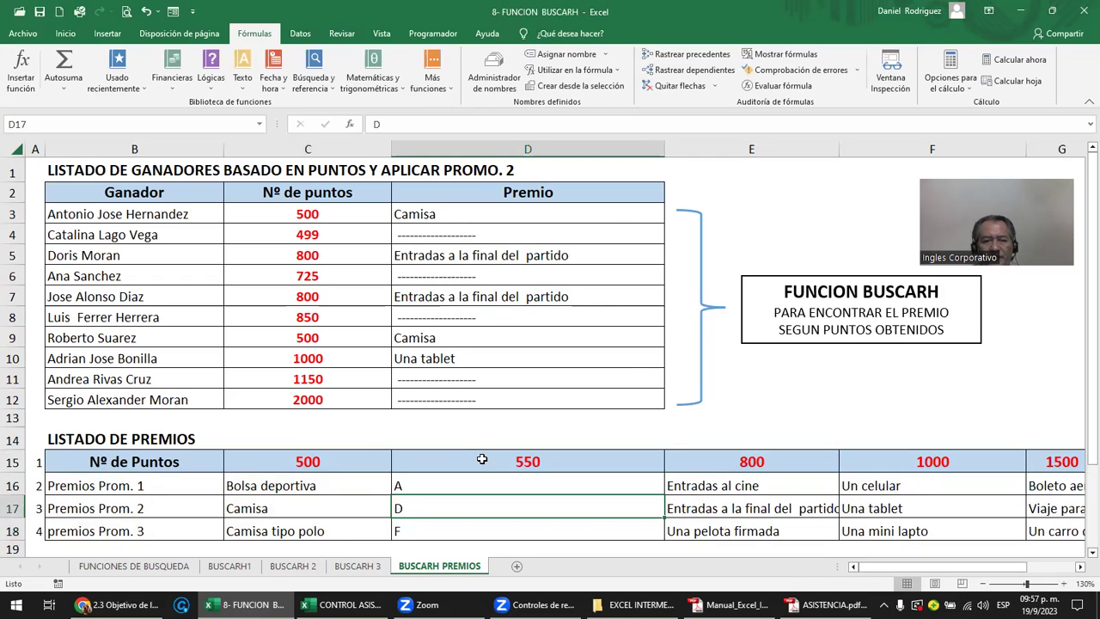
left_click_drag(505, 466, 510, 507)
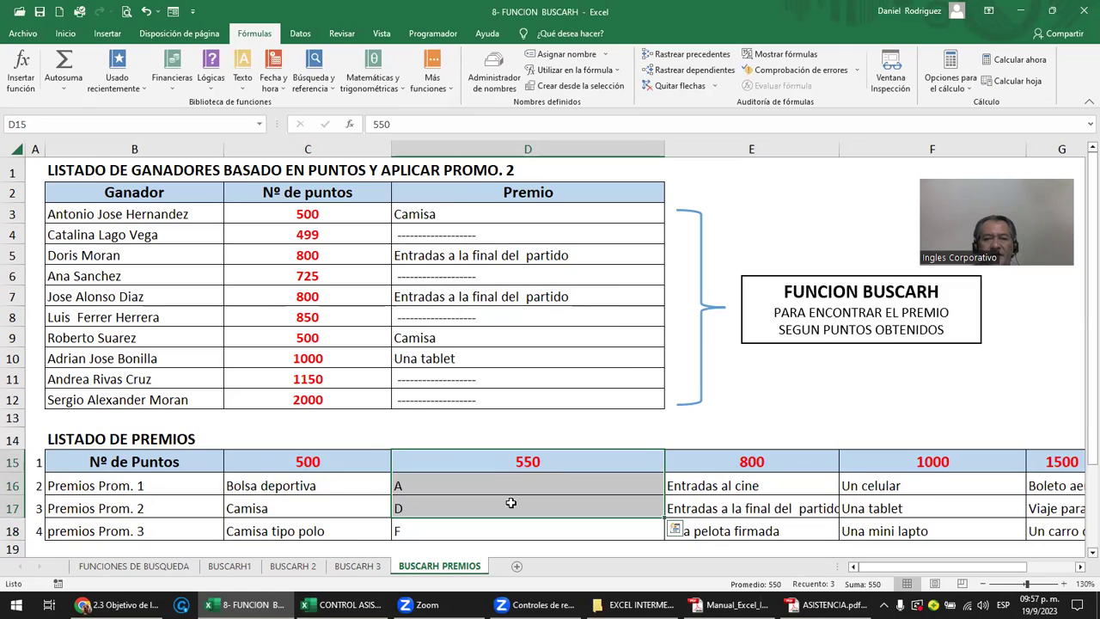
left_click(537, 464)
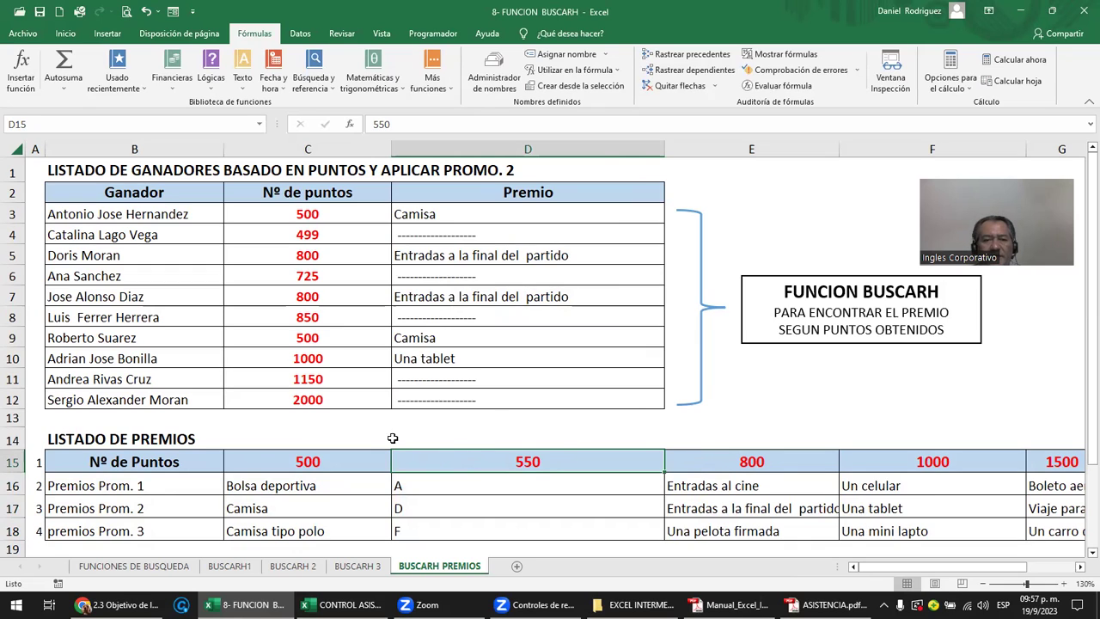
left_click(322, 319)
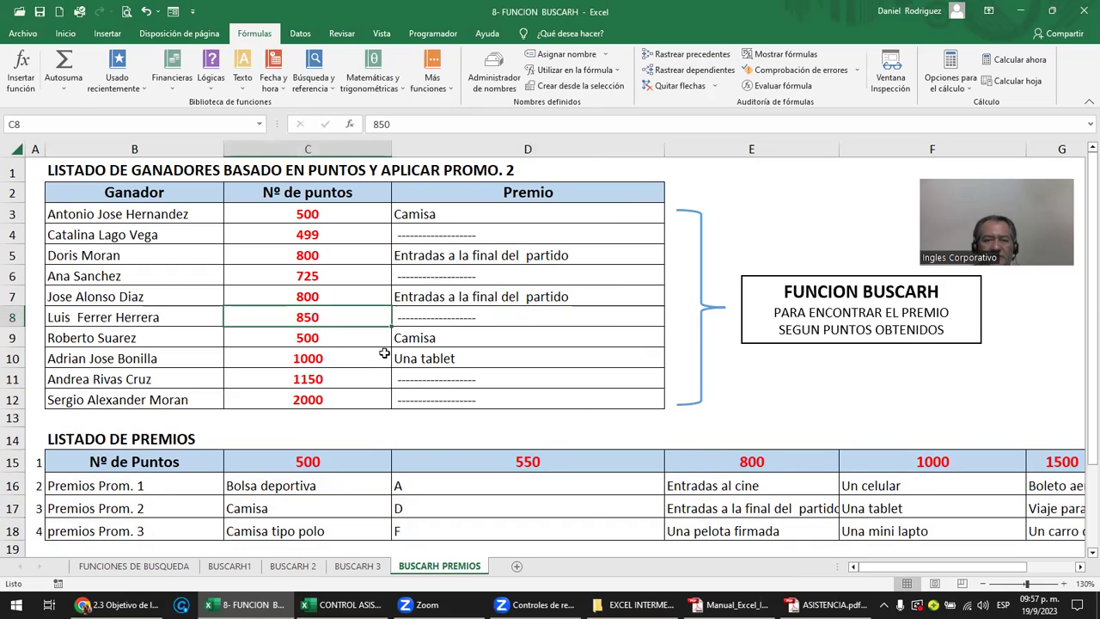
- Set a winner's points to 550 and compare it with the D prize and each prize column
type("5")
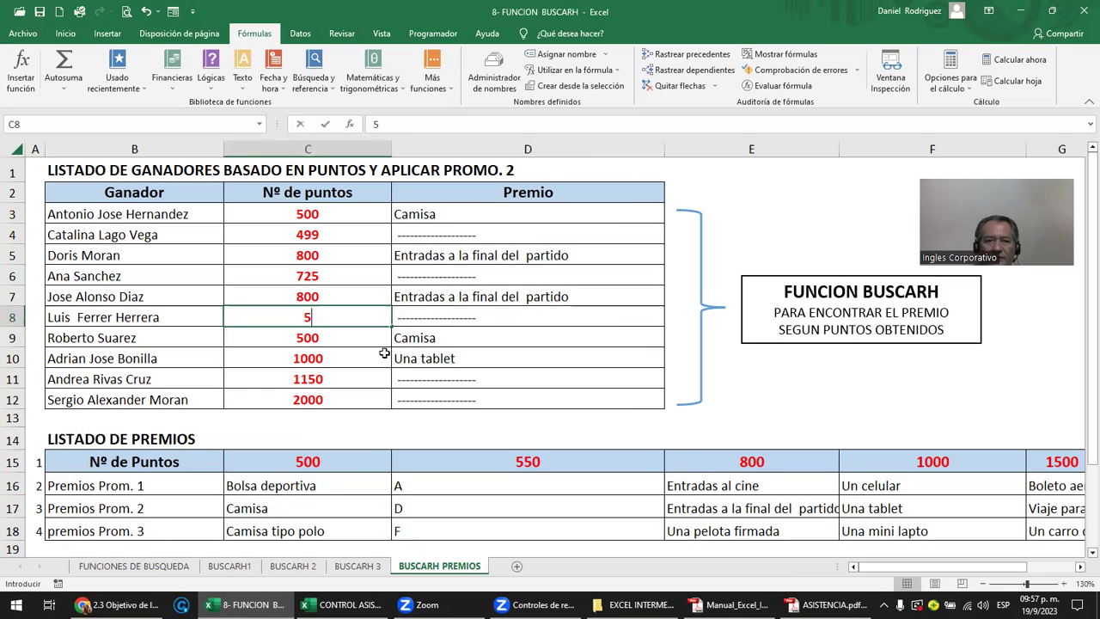
type("50")
key("Return")
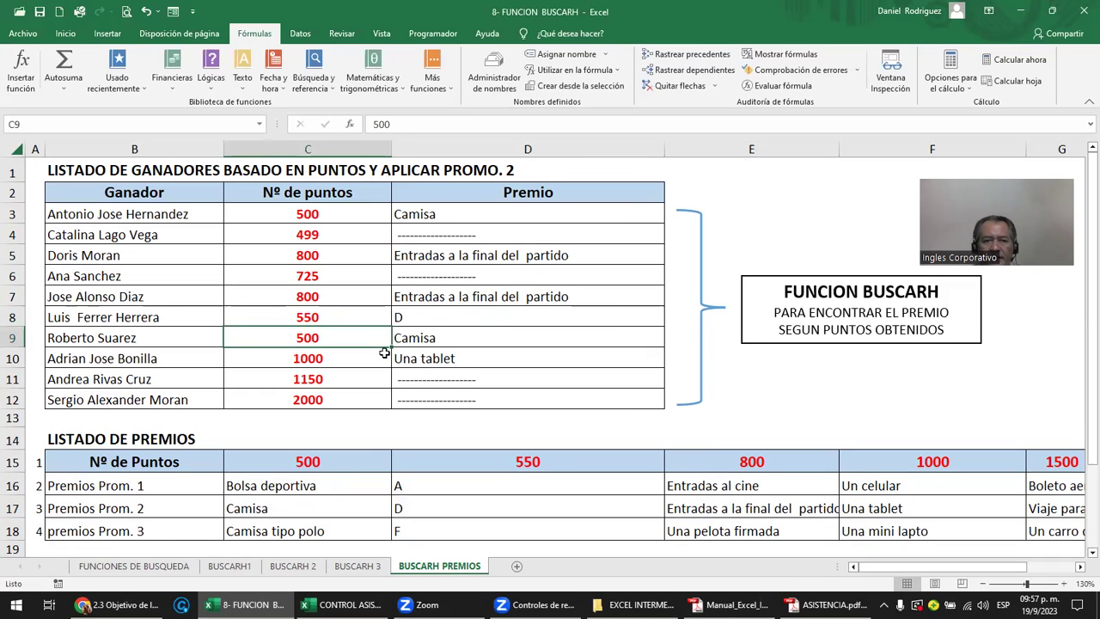
left_click(465, 506)
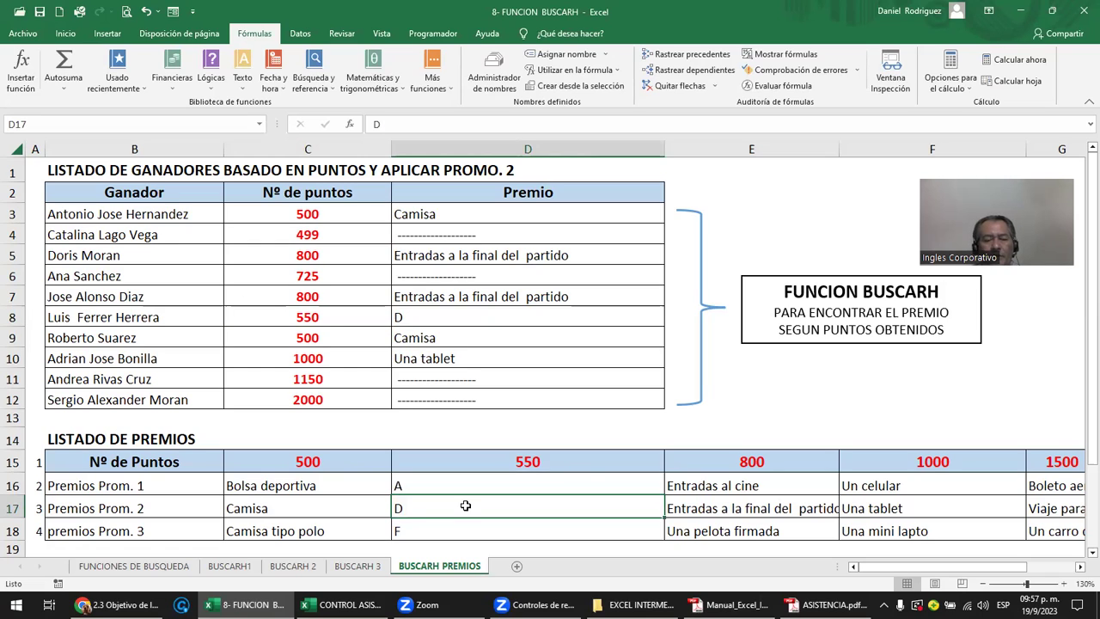
left_click(291, 462)
left_click_drag(328, 495, 380, 526)
left_click_drag(437, 463, 532, 530)
left_click_drag(670, 464, 688, 530)
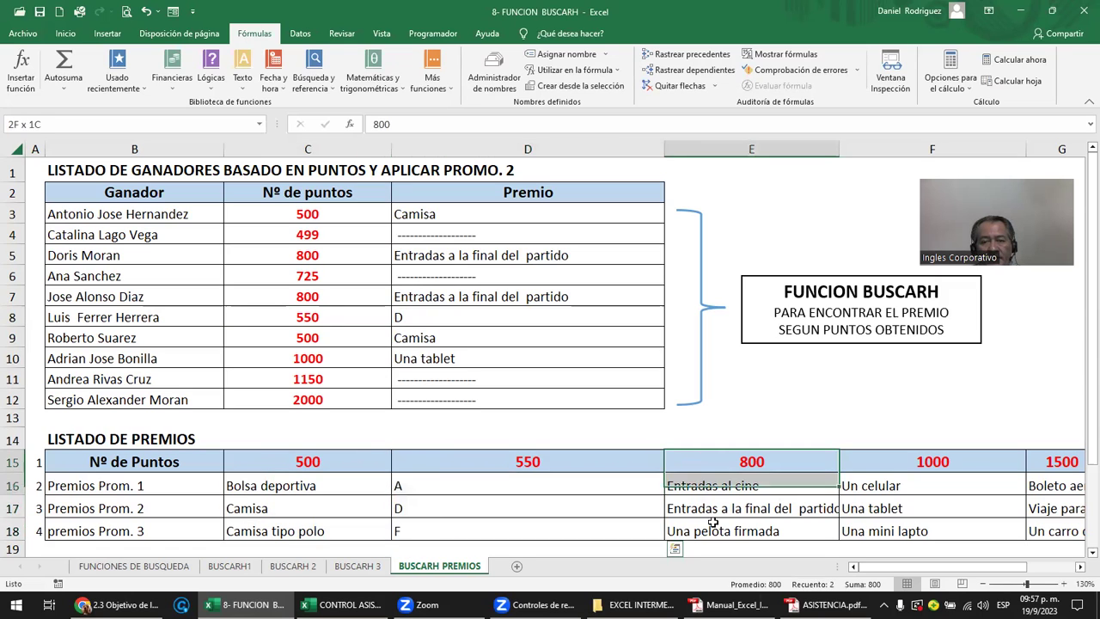
left_click_drag(893, 463, 901, 507)
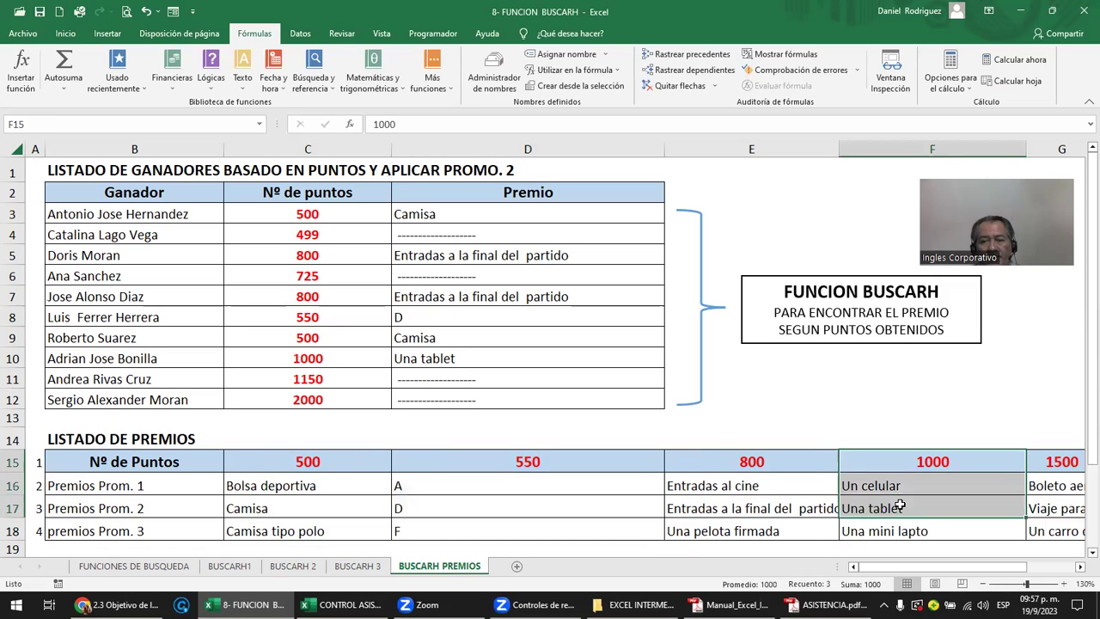
left_click(327, 317)
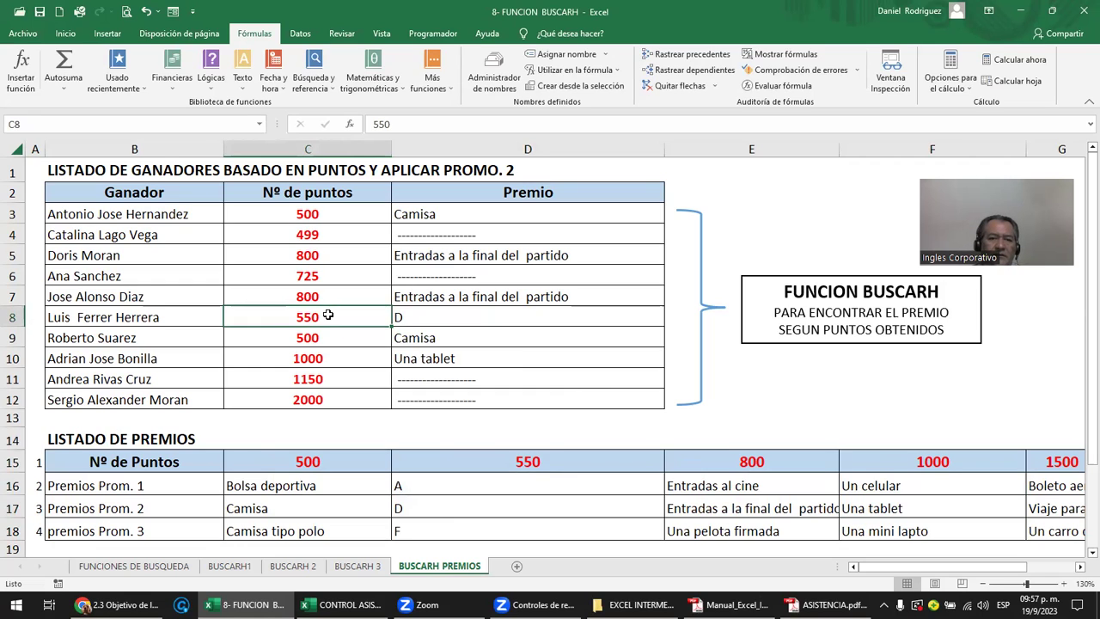
- Select across the whole prize table, then return to column A
left_click(336, 466)
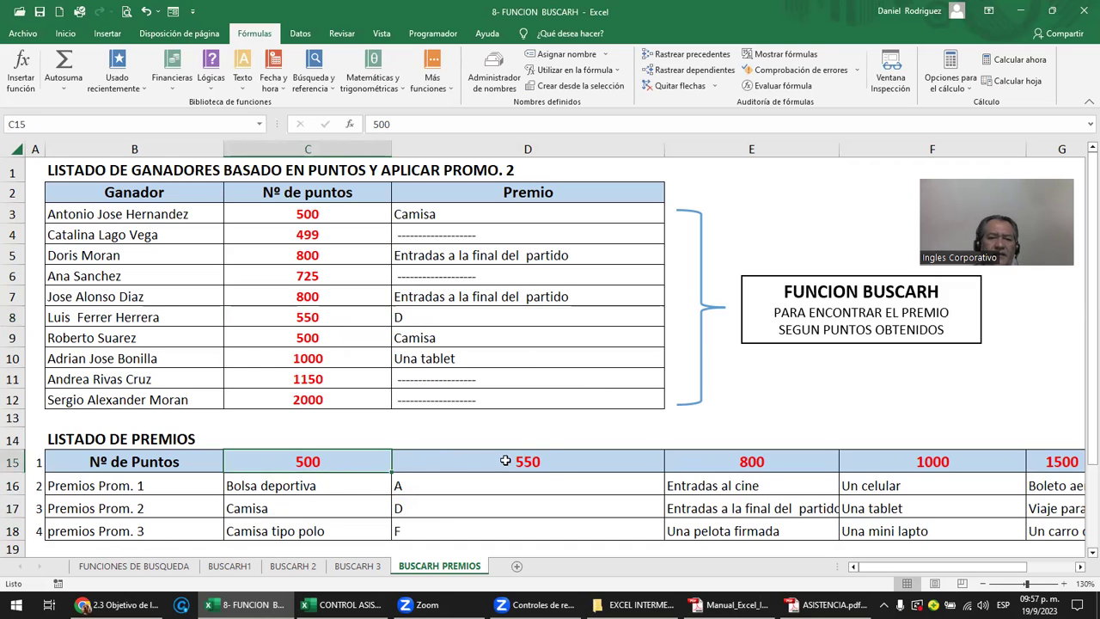
left_click_drag(362, 465, 949, 464)
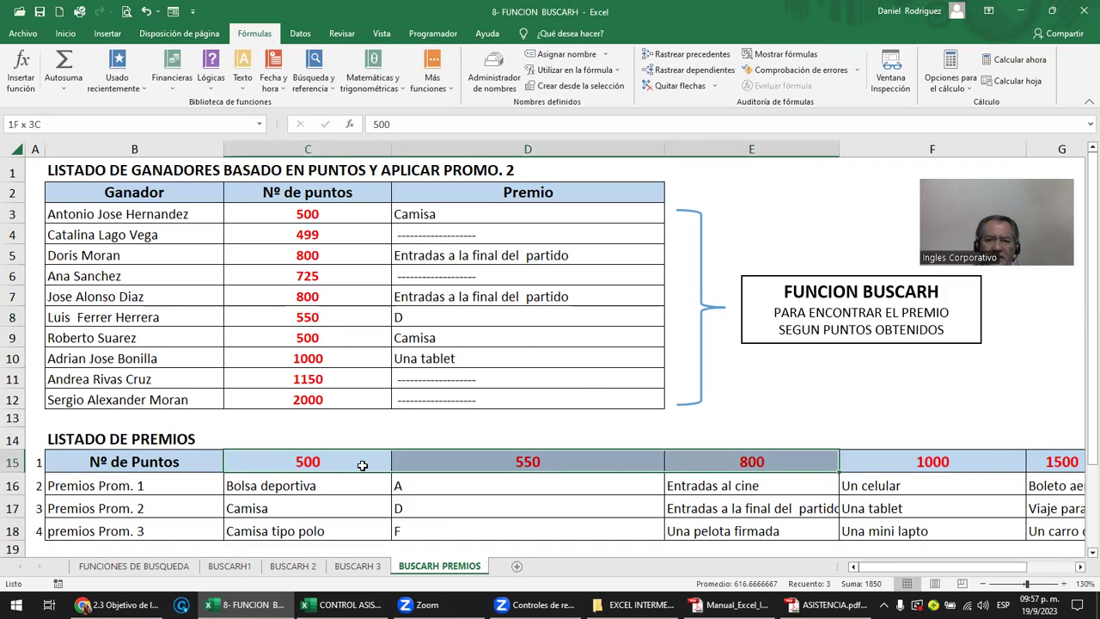
left_click_drag(363, 465, 361, 531)
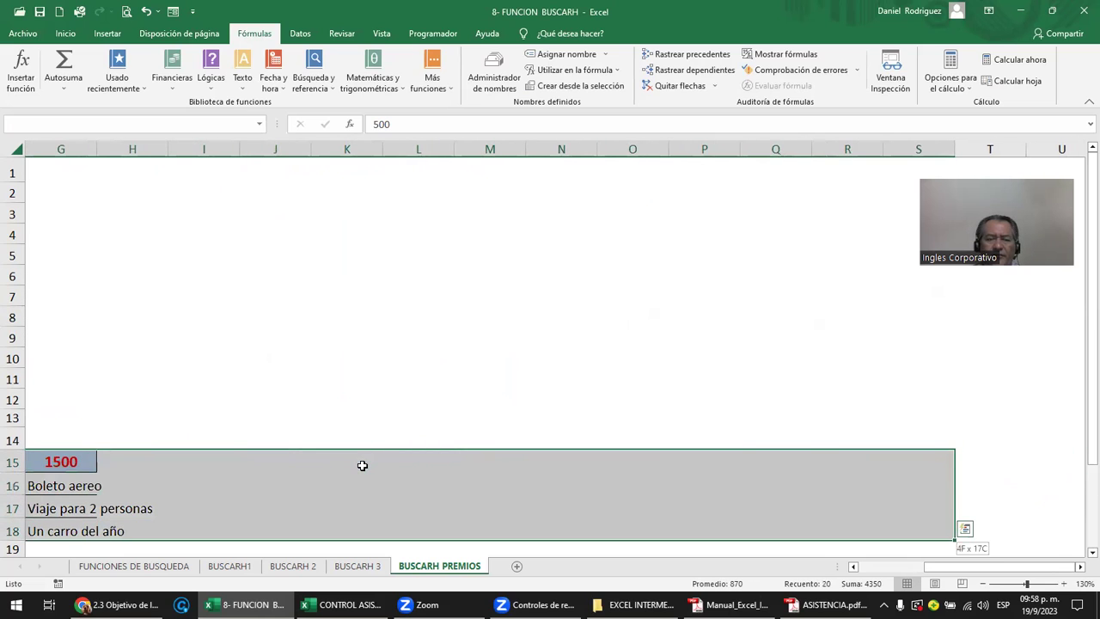
key("Home")
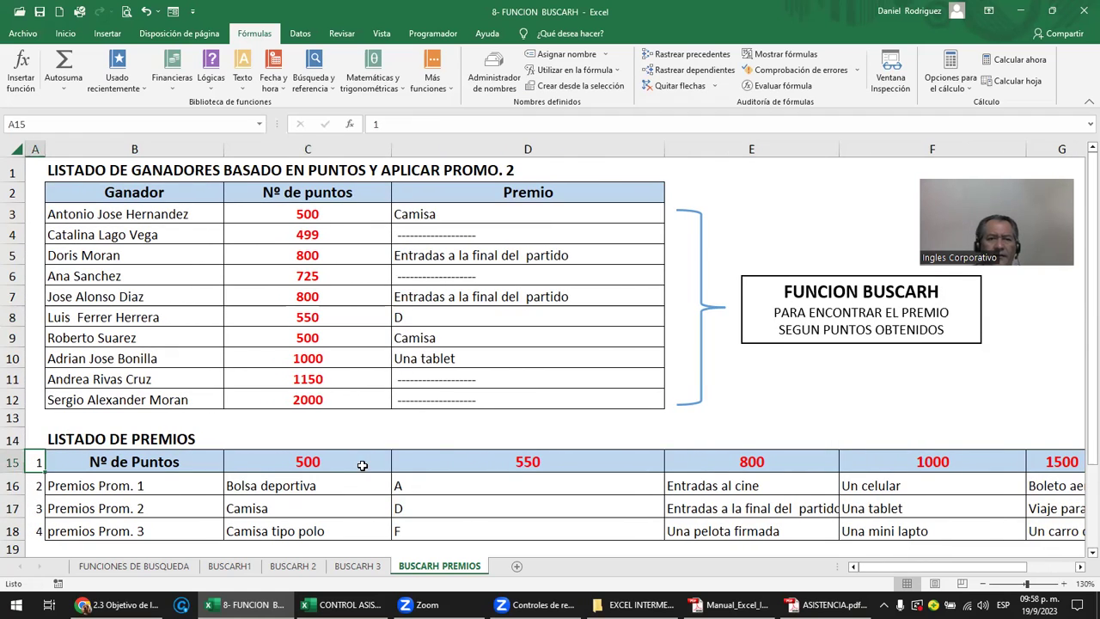
- Re-enter 500 in C3 and 550 in C4, then select the prize table's 800 column
left_click(319, 216)
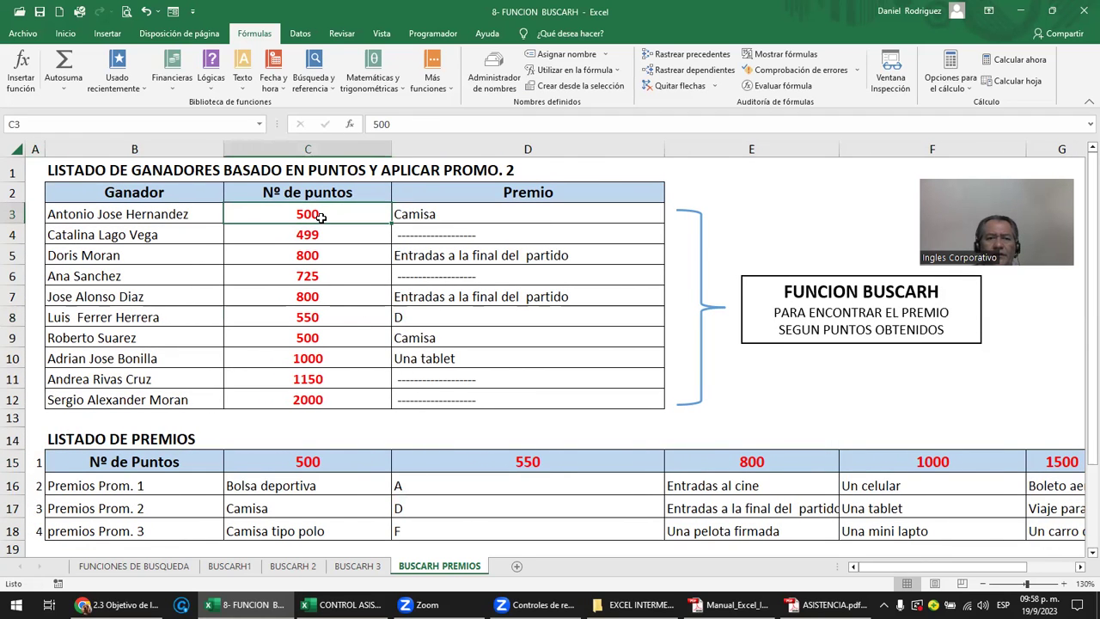
type("500")
key("Return")
type("50")
key("BackSpace")
type("5")
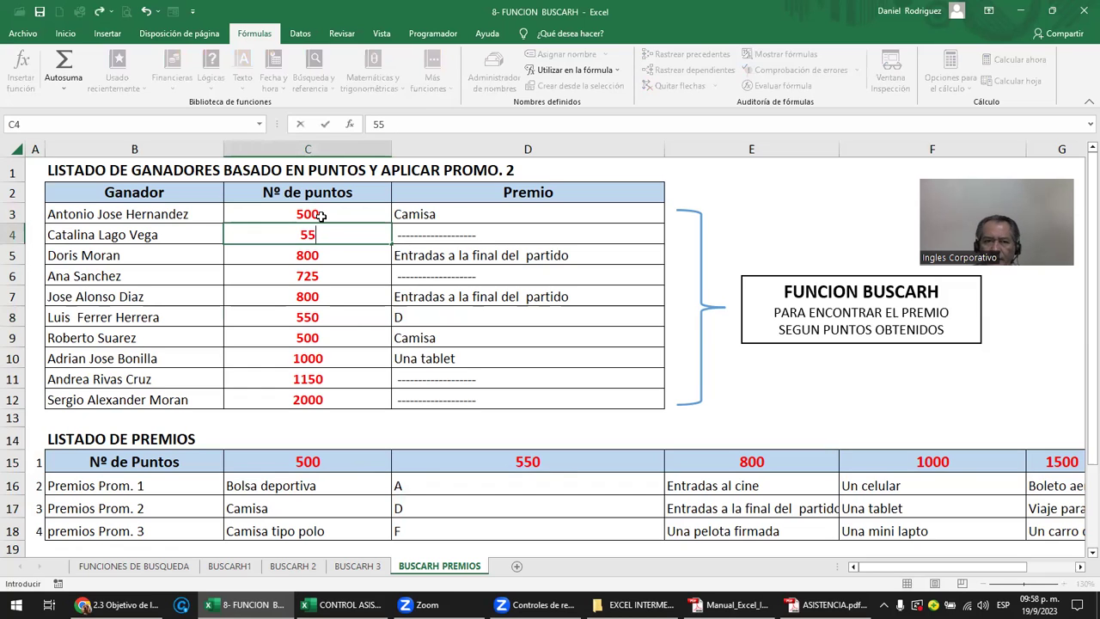
type("0")
key("Return")
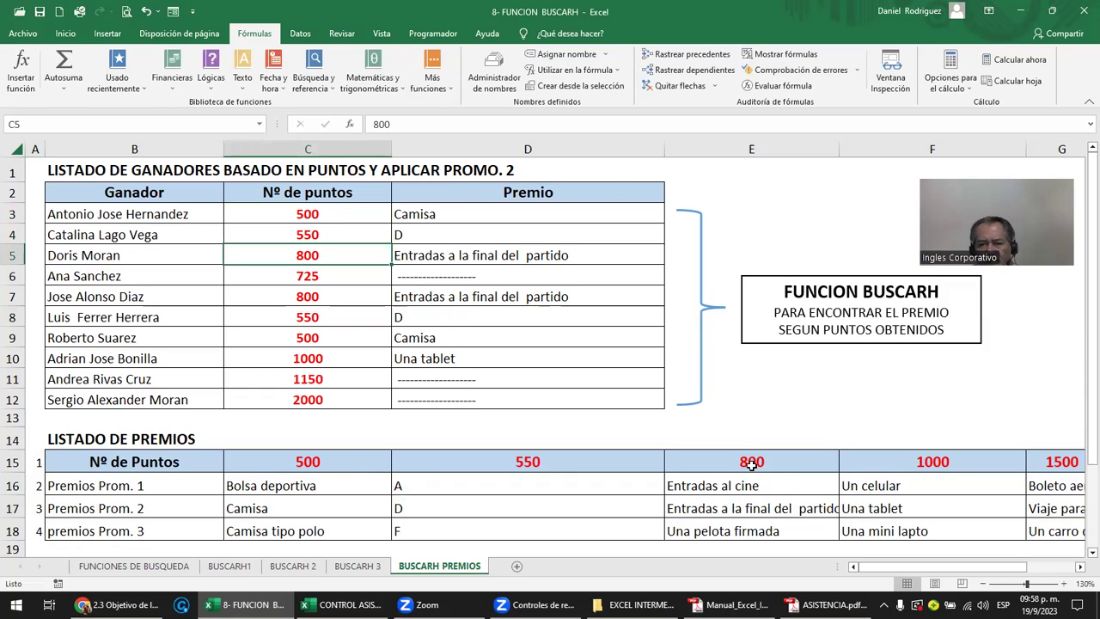
left_click(751, 465)
left_click_drag(720, 485, 726, 529)
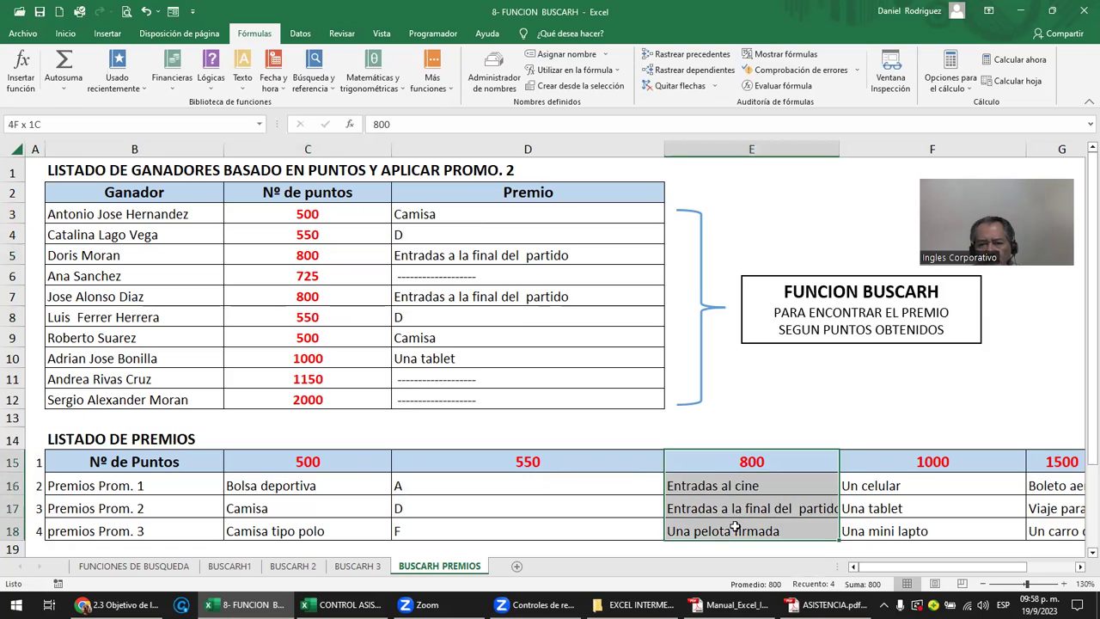
- Insert blank cells before the 800 column, shifting it right
right_click(715, 471)
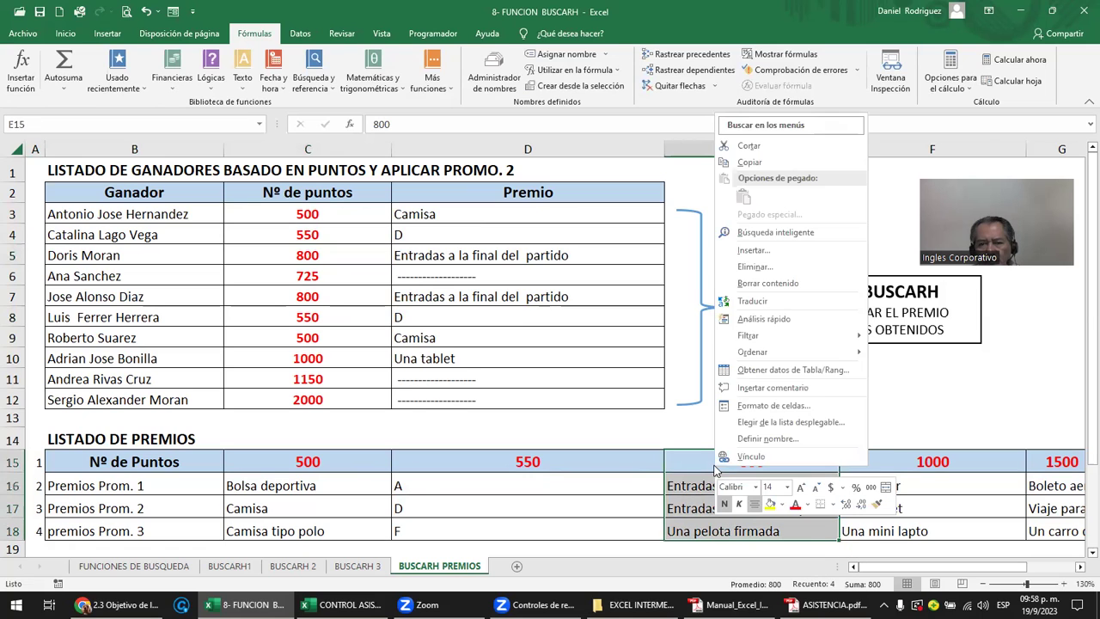
left_click(781, 251)
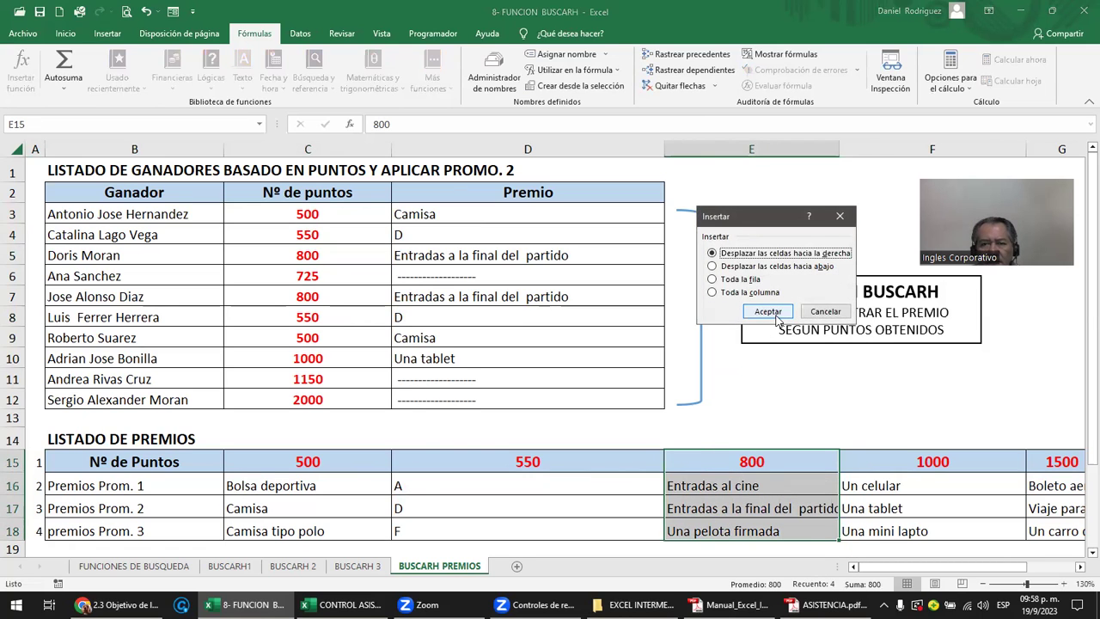
left_click(768, 311)
- Fill the new column with 600 and the prizes SOPA, COMIDA CHIA and POLLITO
left_click(734, 462)
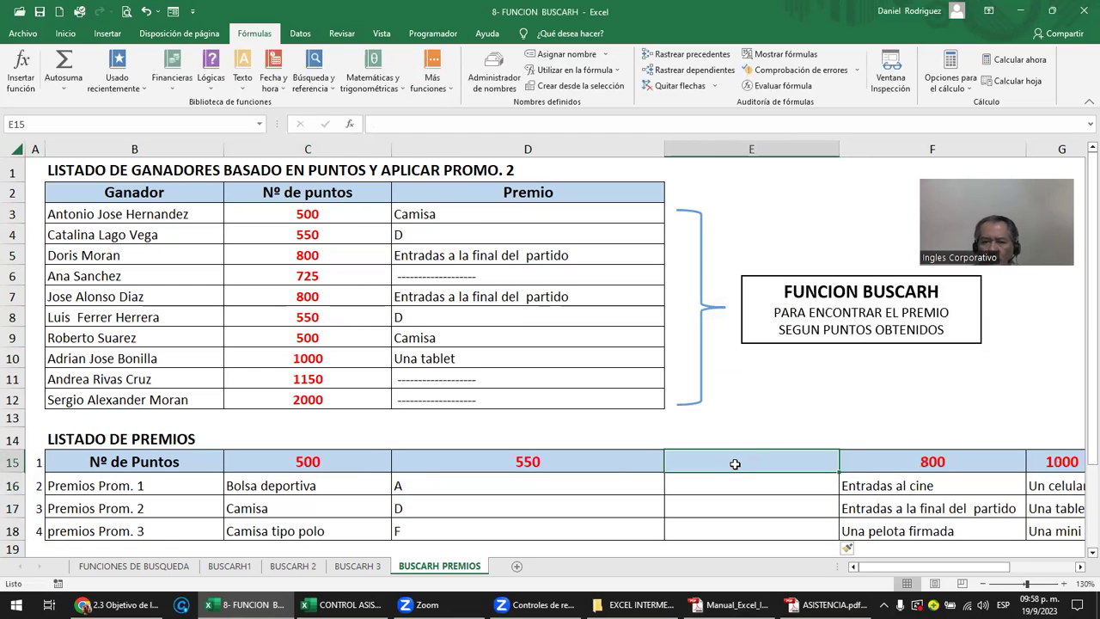
type("6")
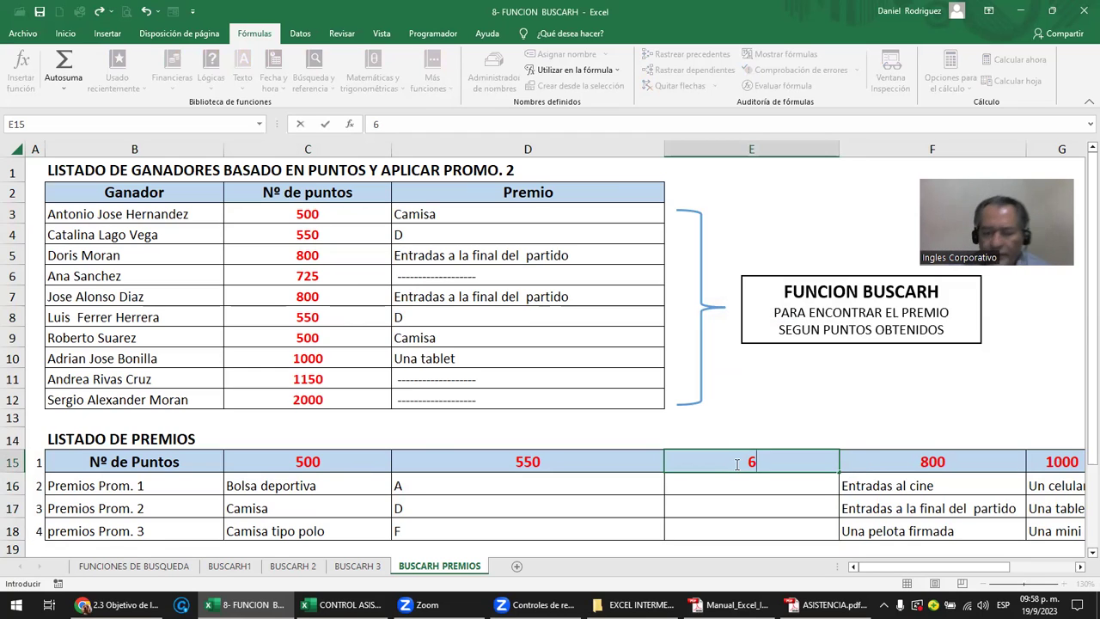
type("00")
key("Return")
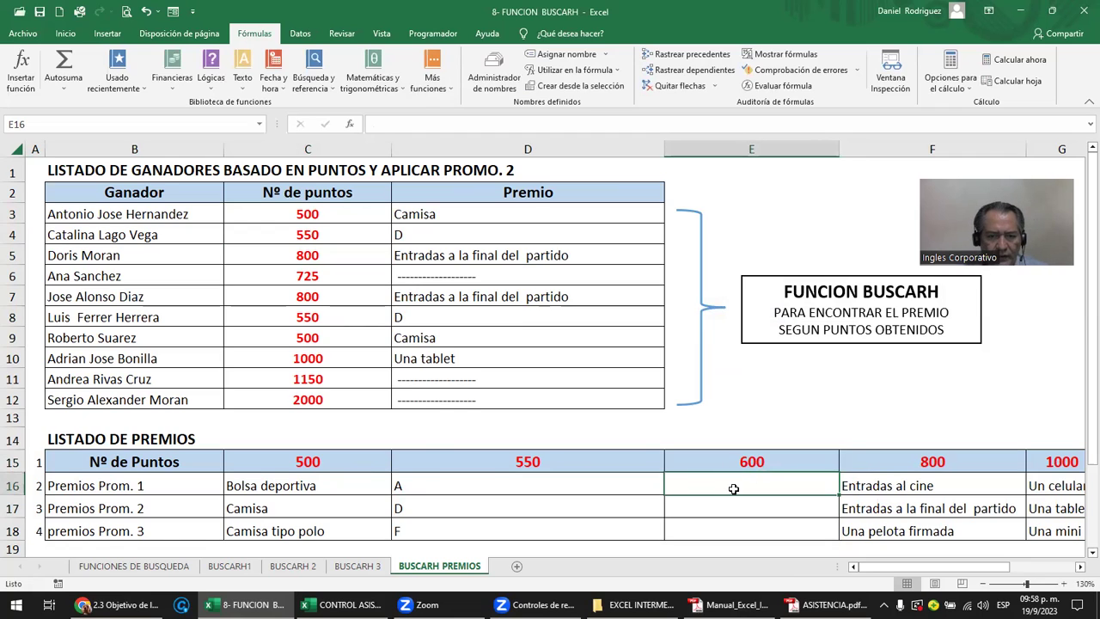
type("SOPA")
key("Return")
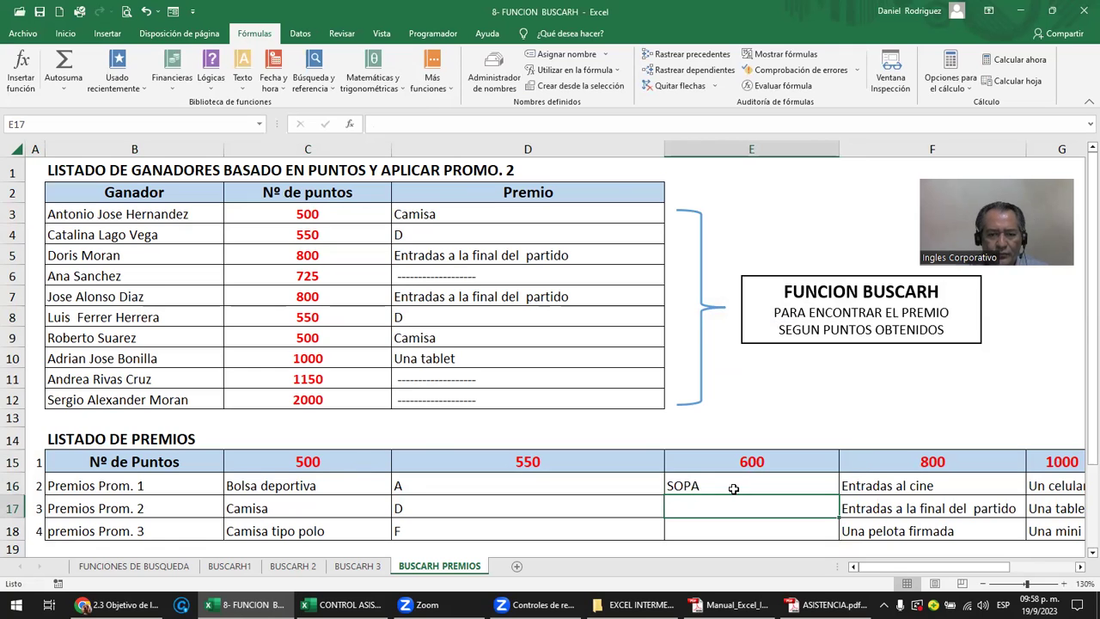
type("COMIDA")
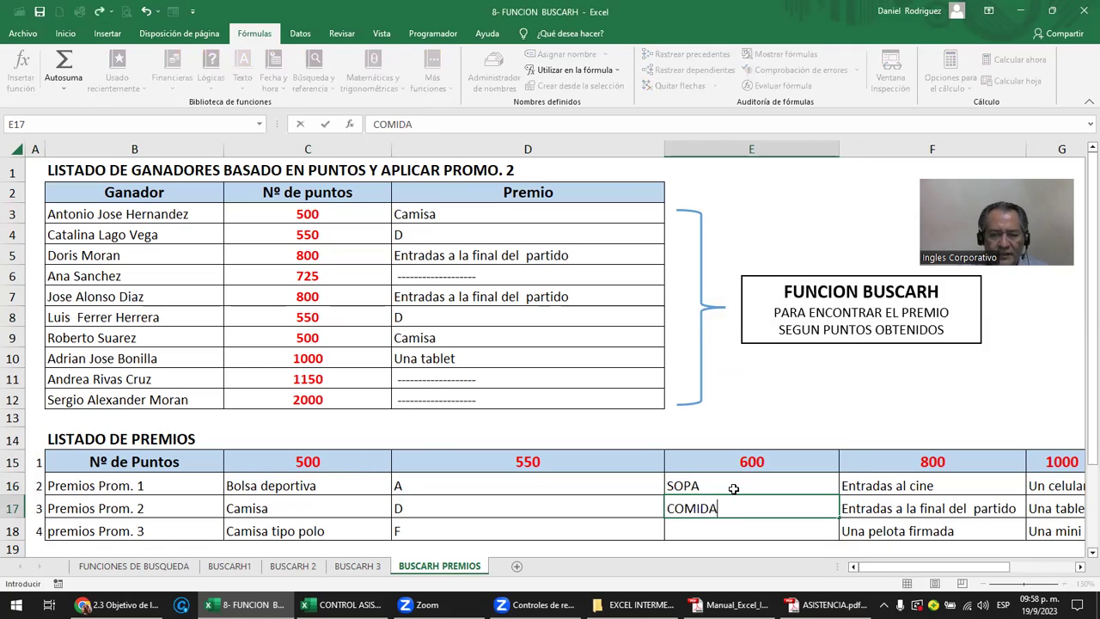
type(" CHIA")
key("Return")
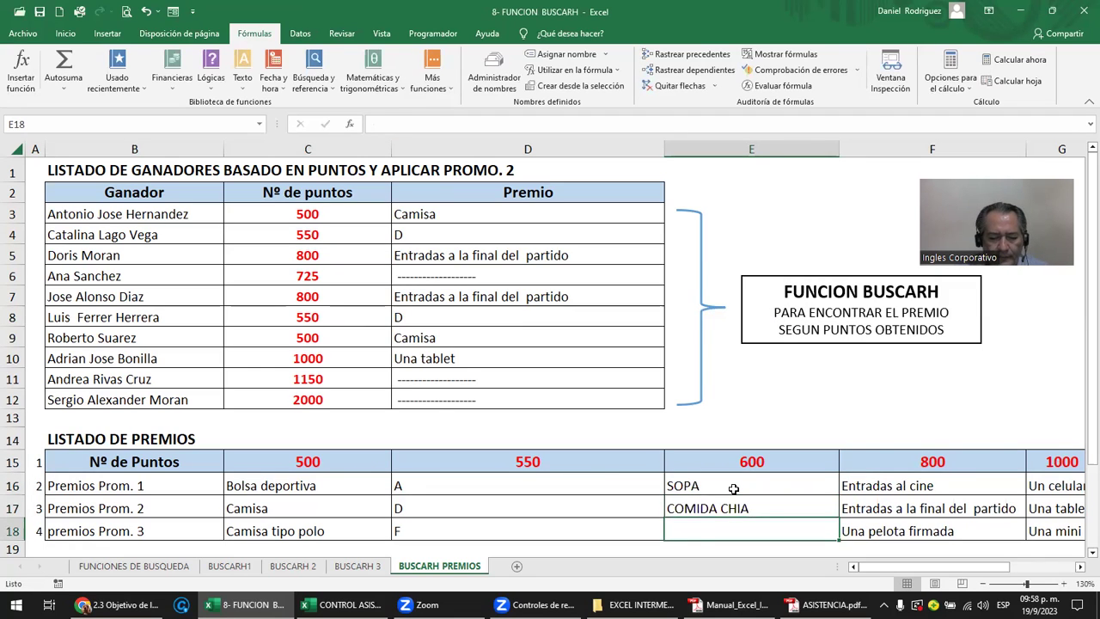
type("POLLITO")
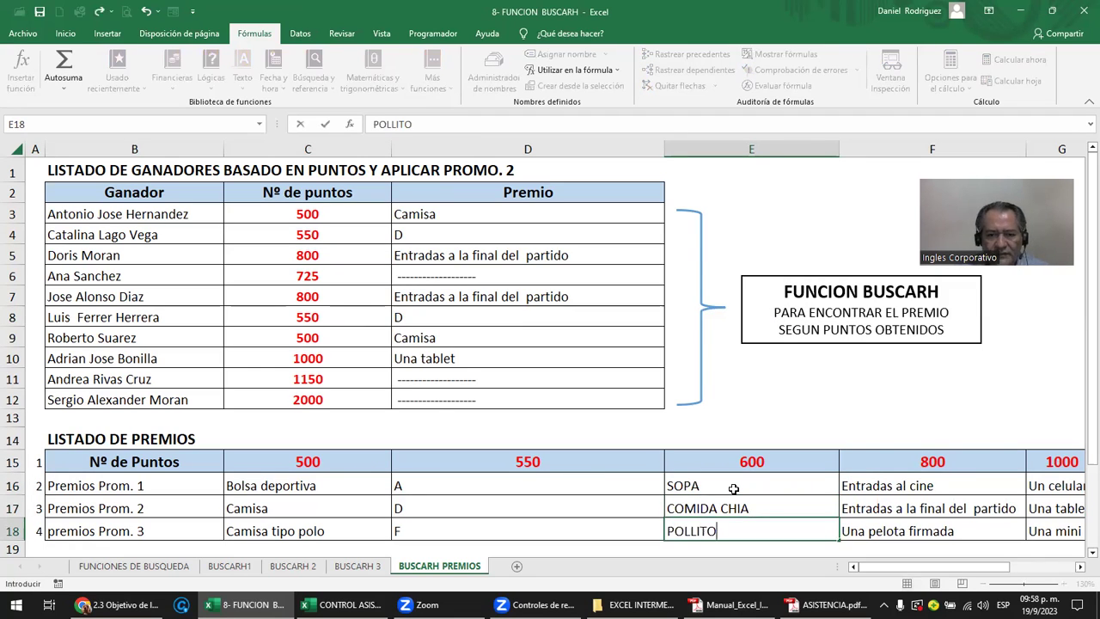
key("Return")
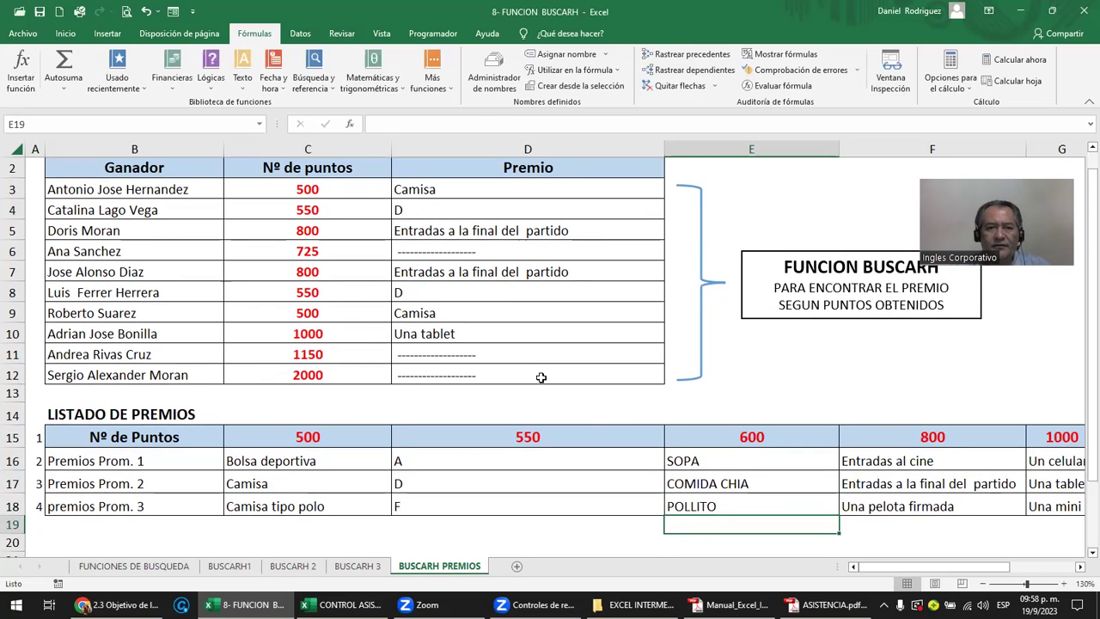
- Replace C12's 2000 with 600 points and check the COMIDA CHIA prize
left_click(322, 374)
key("BackSpace")
key("BackSpace")
key("BackSpace")
type("600")
key("Return")
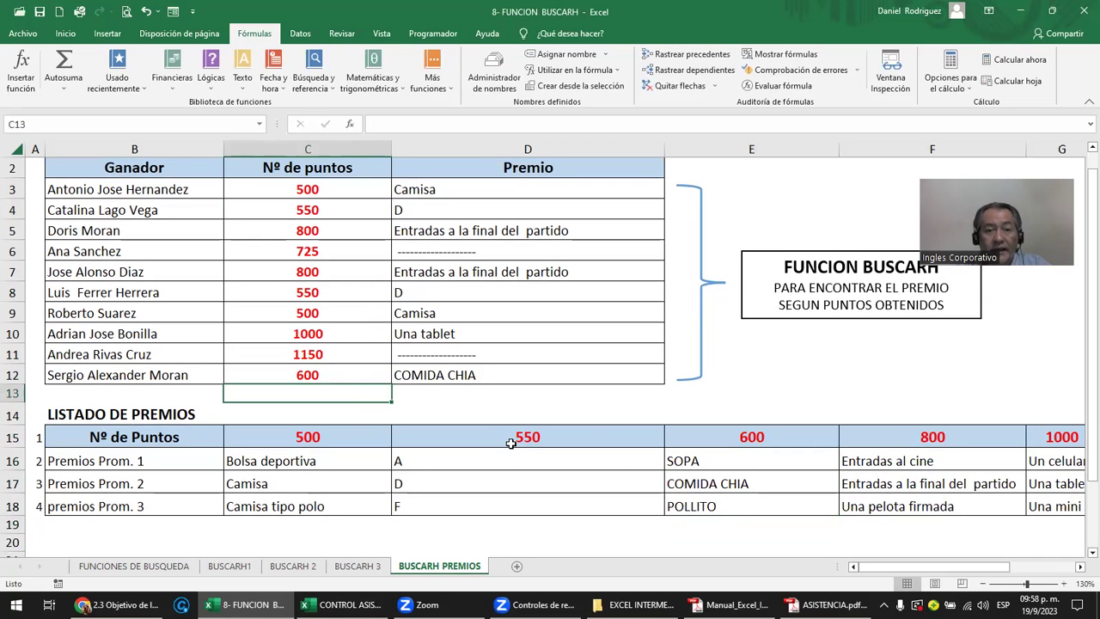
scroll(512, 440, "up", 1)
left_click(706, 508)
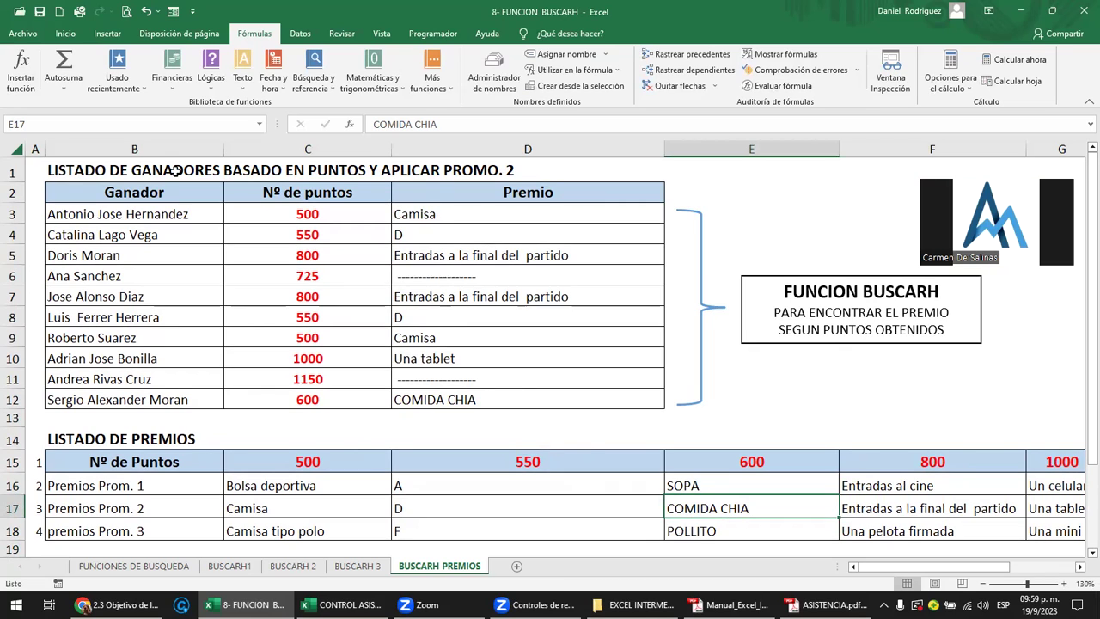
- Review the title cell and select each promo row of the prize table
left_click(66, 176)
left_click(495, 171)
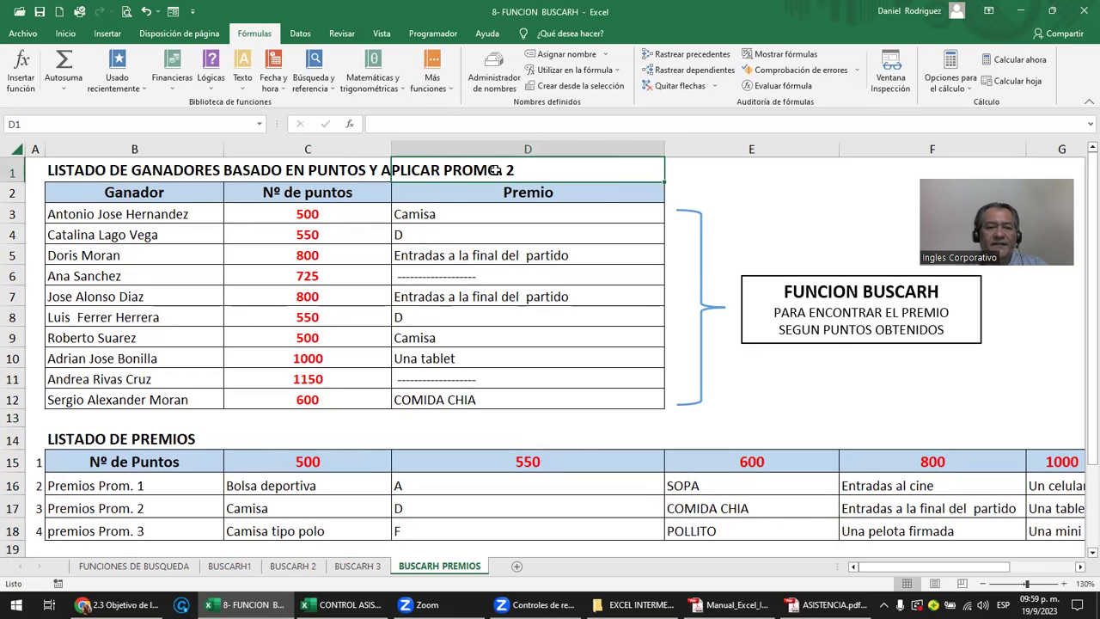
left_click(98, 486)
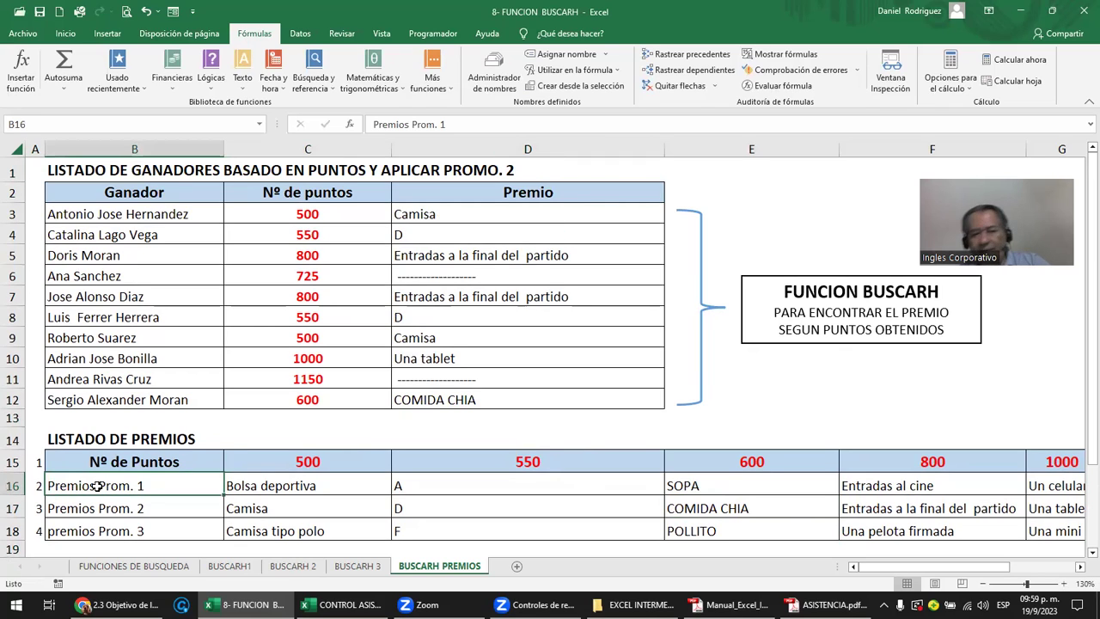
left_click(15, 486)
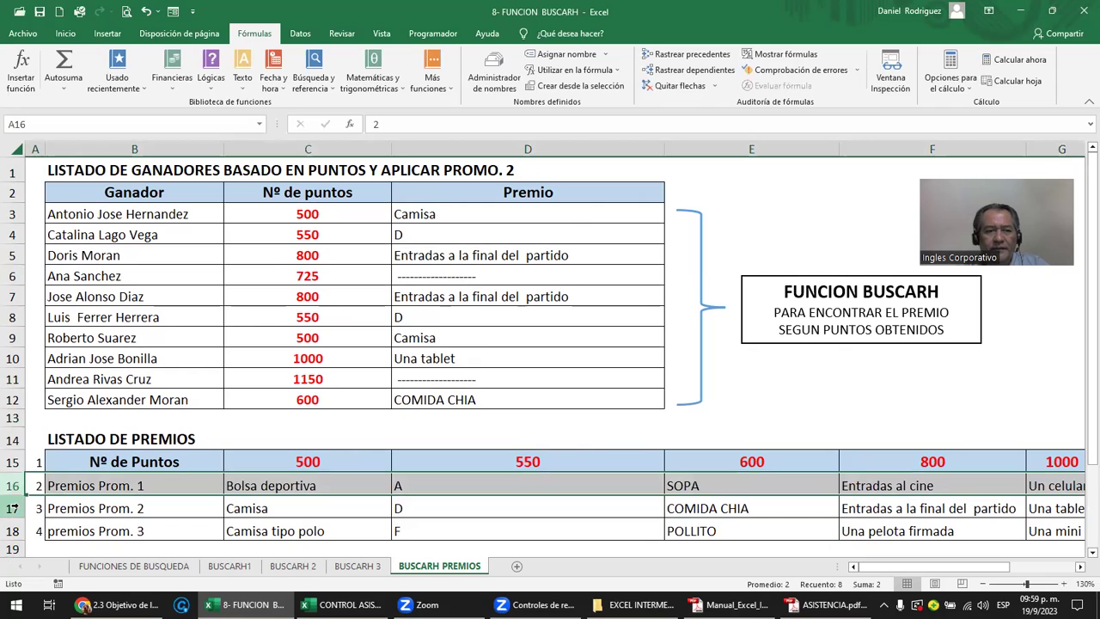
left_click(15, 508)
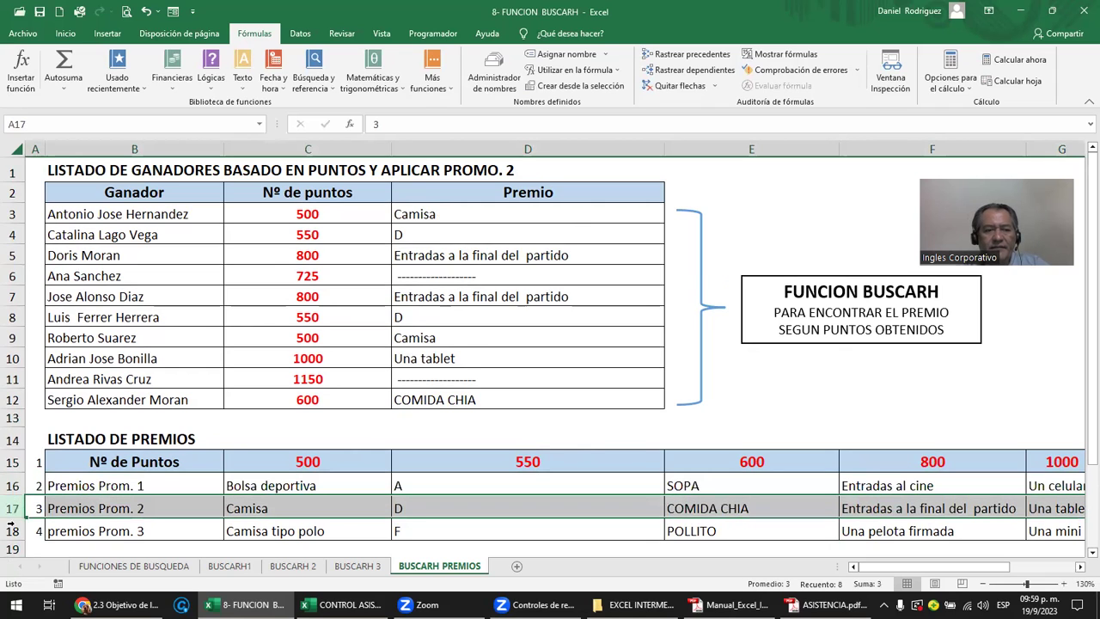
left_click(13, 532)
left_click(16, 549)
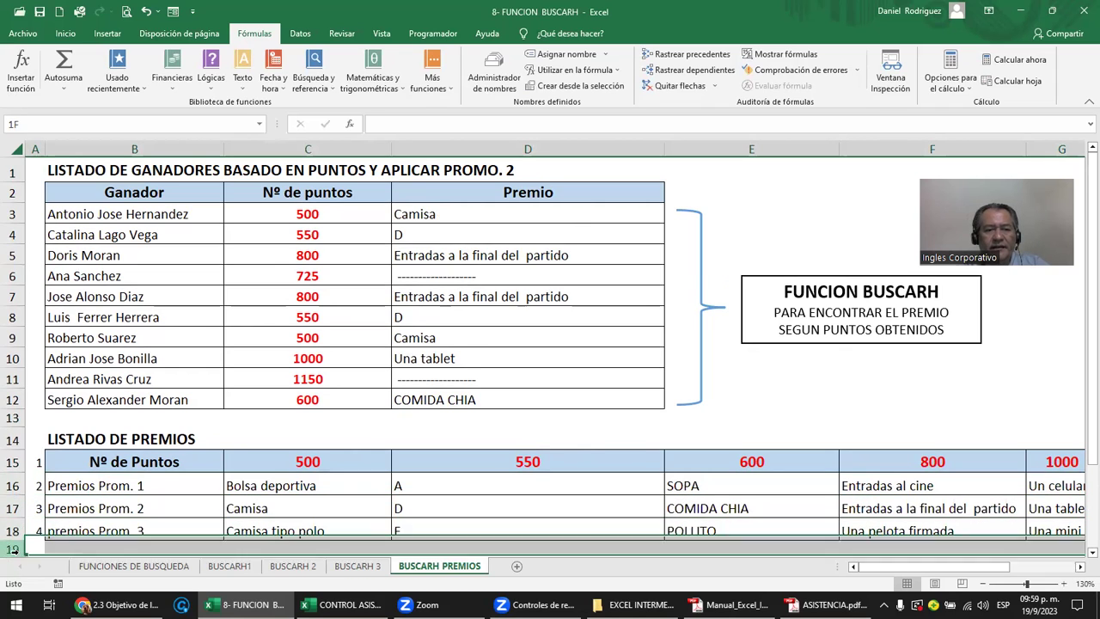
- Select the Prom. 1-3 labels, then the 550 column's prize A and header
left_click(120, 486)
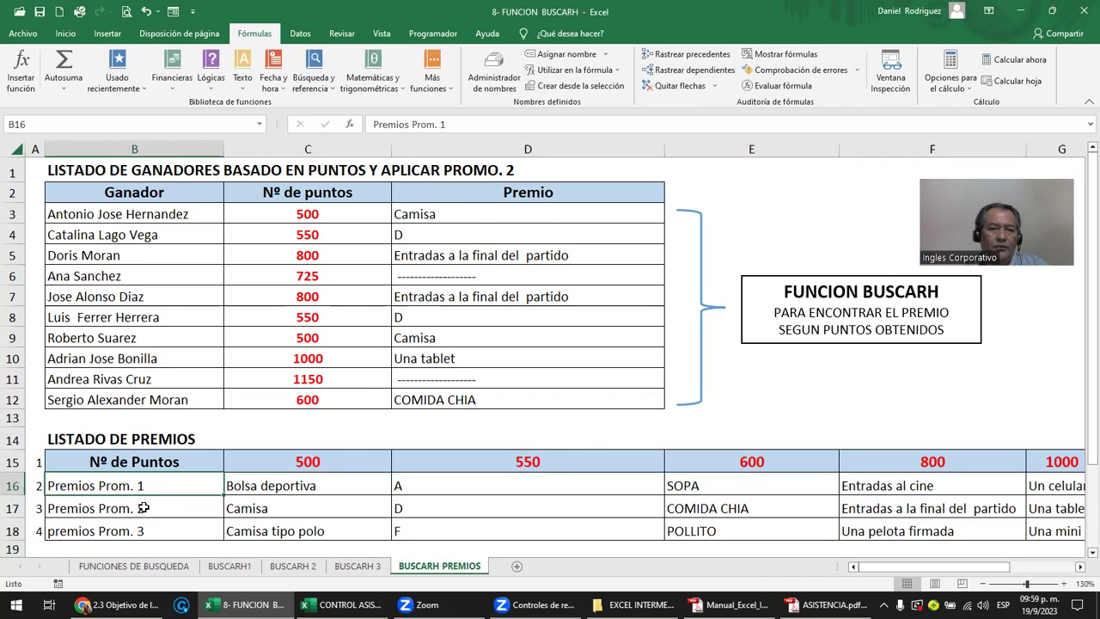
left_click(144, 507)
left_click(144, 530)
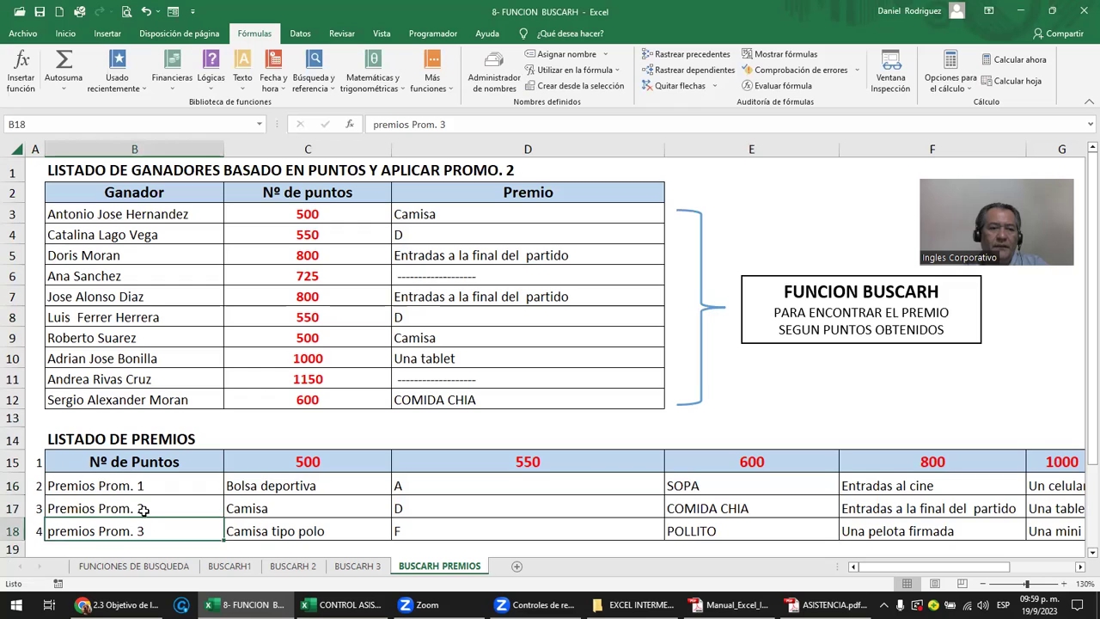
left_click_drag(138, 485, 141, 530)
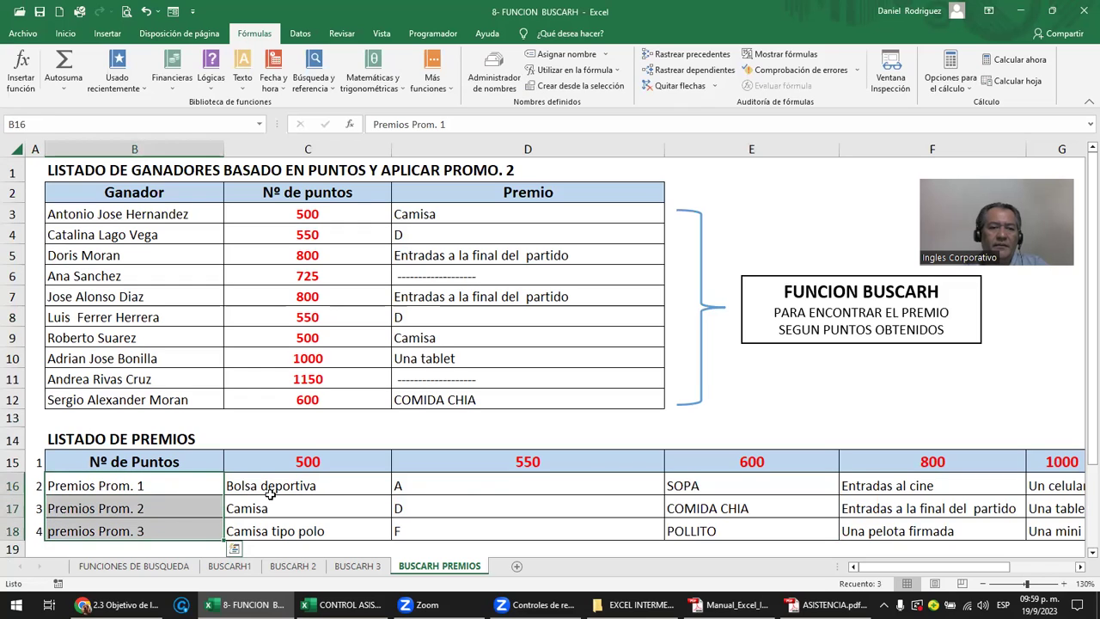
left_click(444, 486)
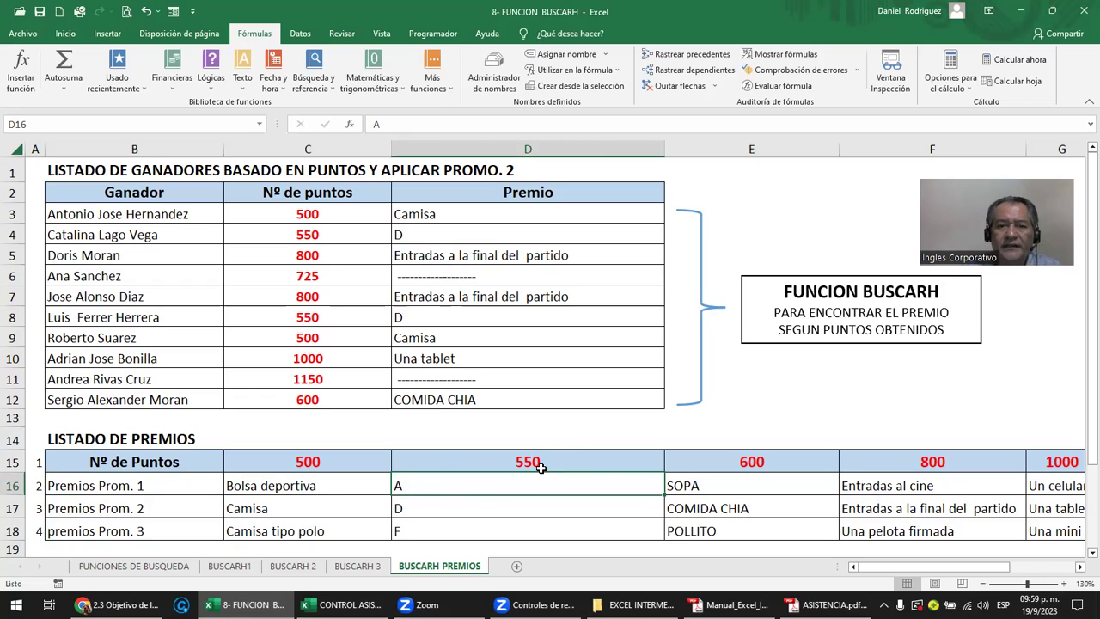
left_click(586, 461)
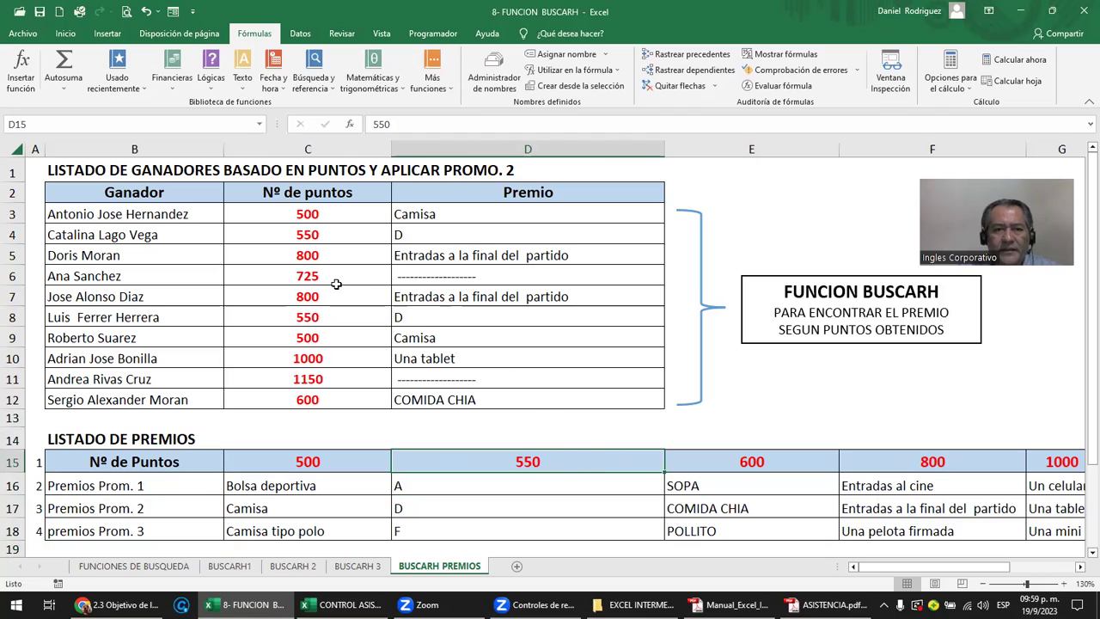
- Enter 100 points in C3 and inspect D3's SI.ERROR formula without changing it
left_click(311, 215)
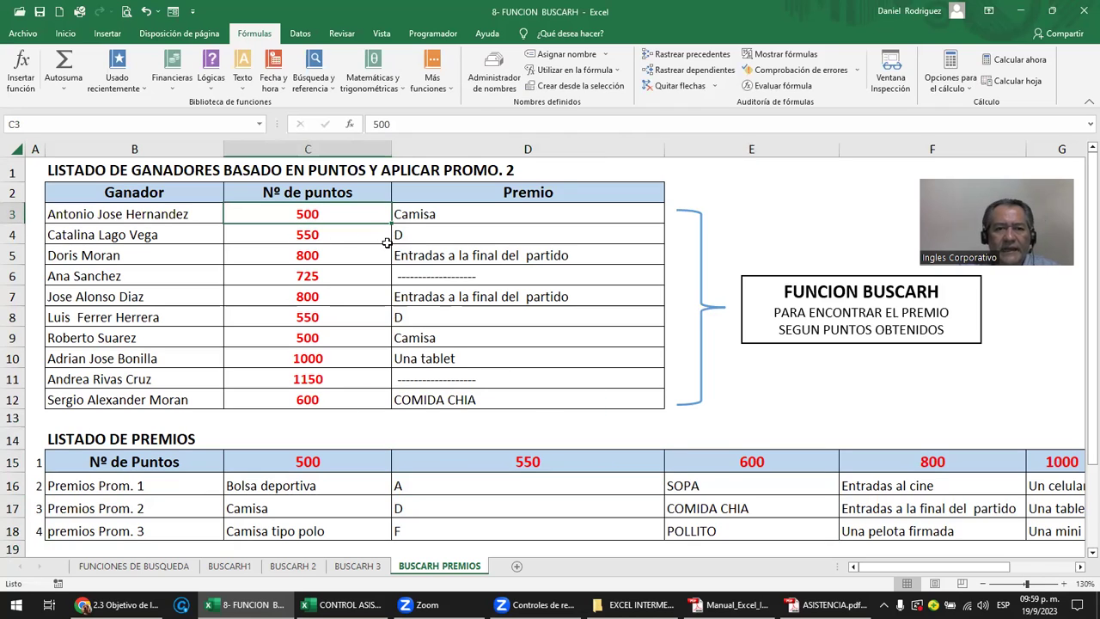
type("100")
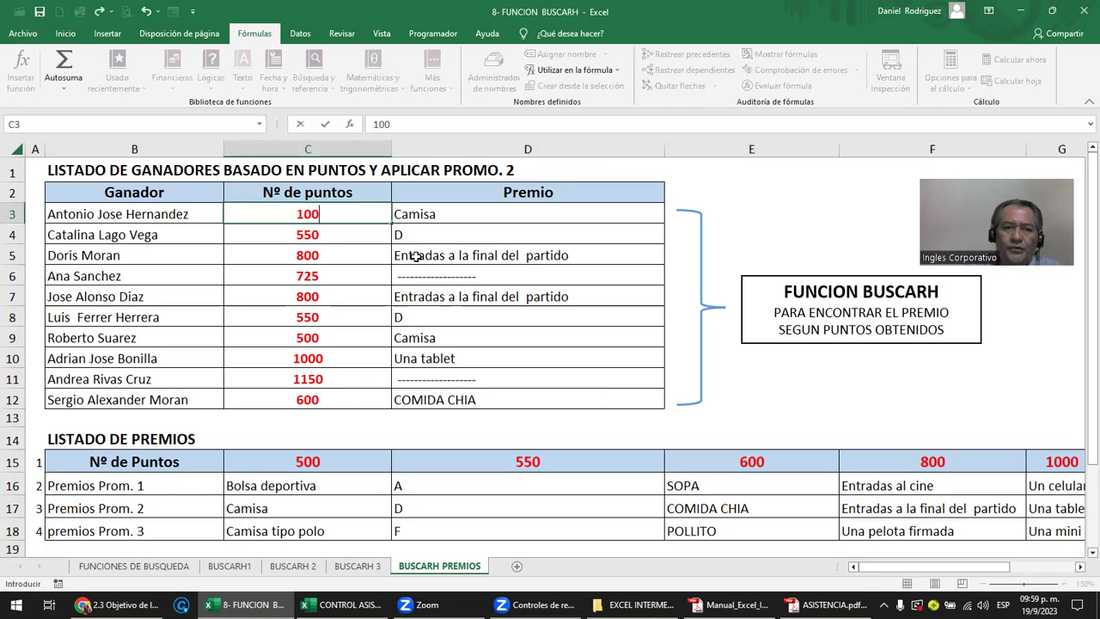
key("Return")
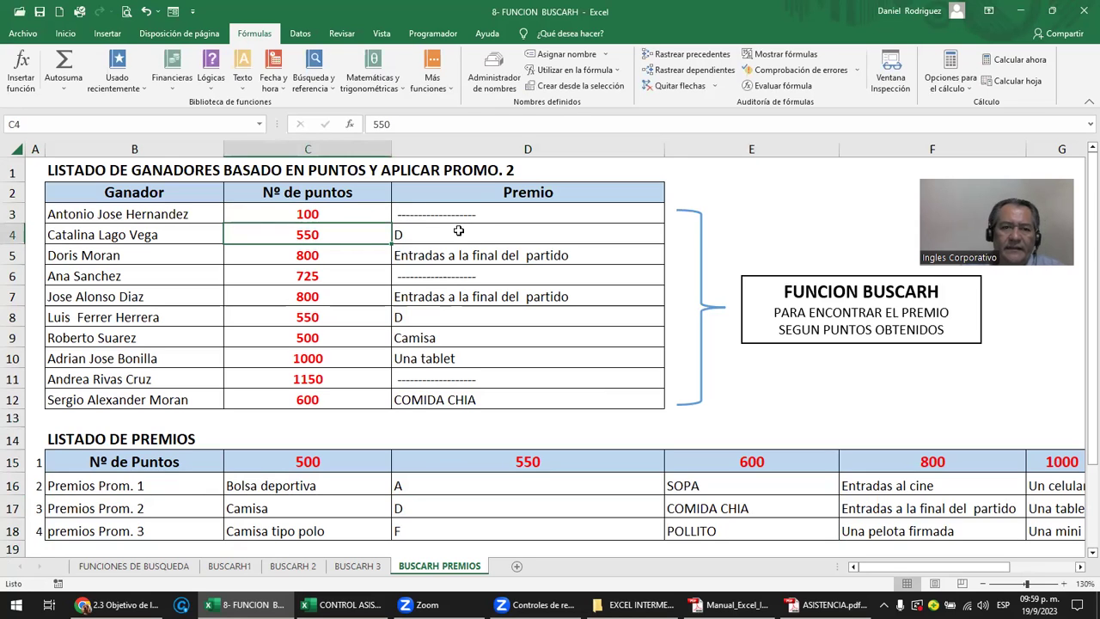
left_click(454, 217)
double_click(413, 217)
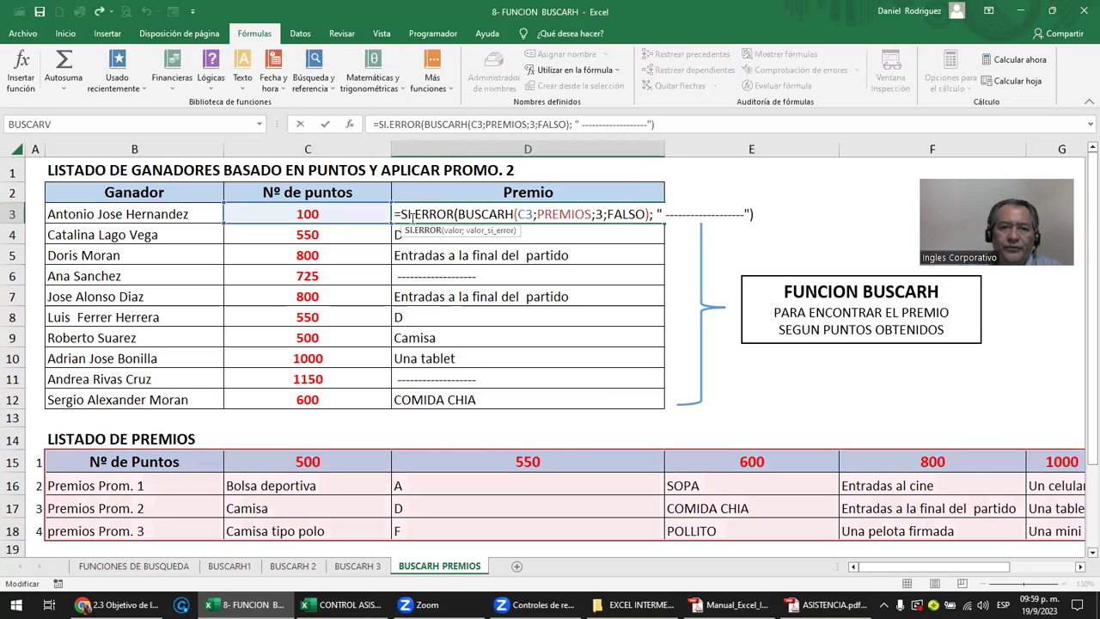
key("Escape")
- Try **** as C3's points, then clear the cell
key("Left")
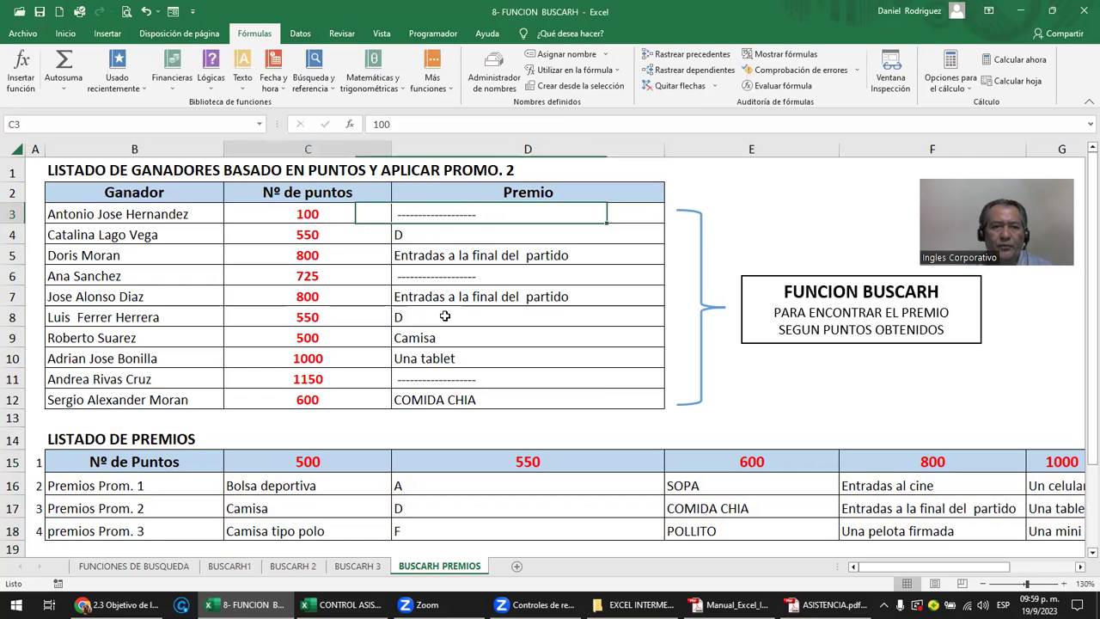
key("Delete")
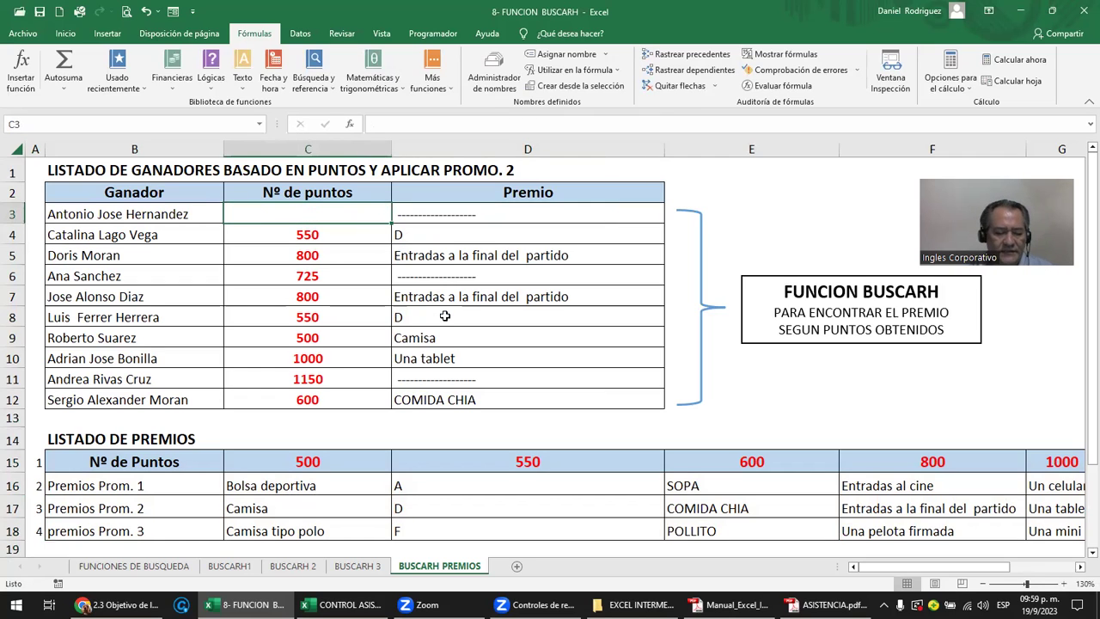
type("****")
key("ctrl+Return")
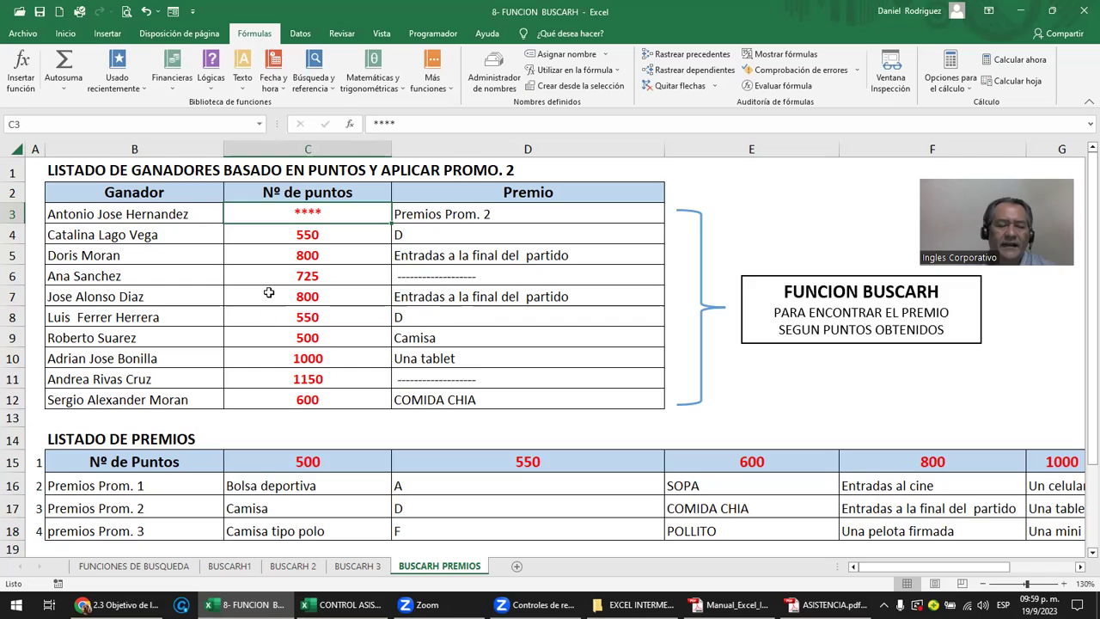
key("Delete")
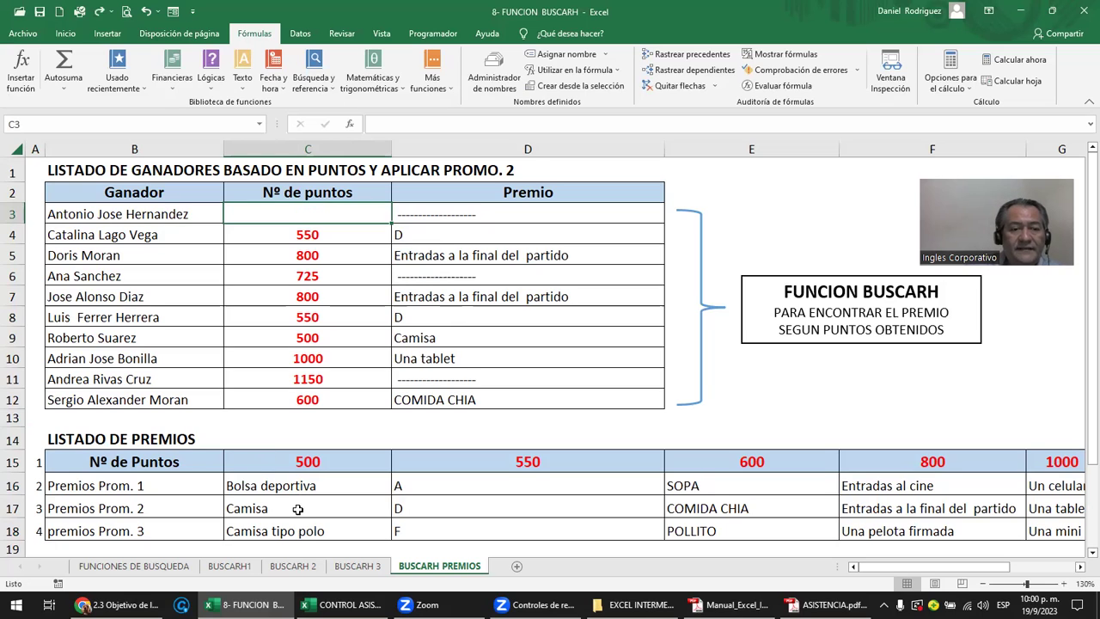
- Fill the Premios Prom. 1–3 labels in B16:B18 with Azul, Énfasis 1, Claro 80%
left_click(181, 463)
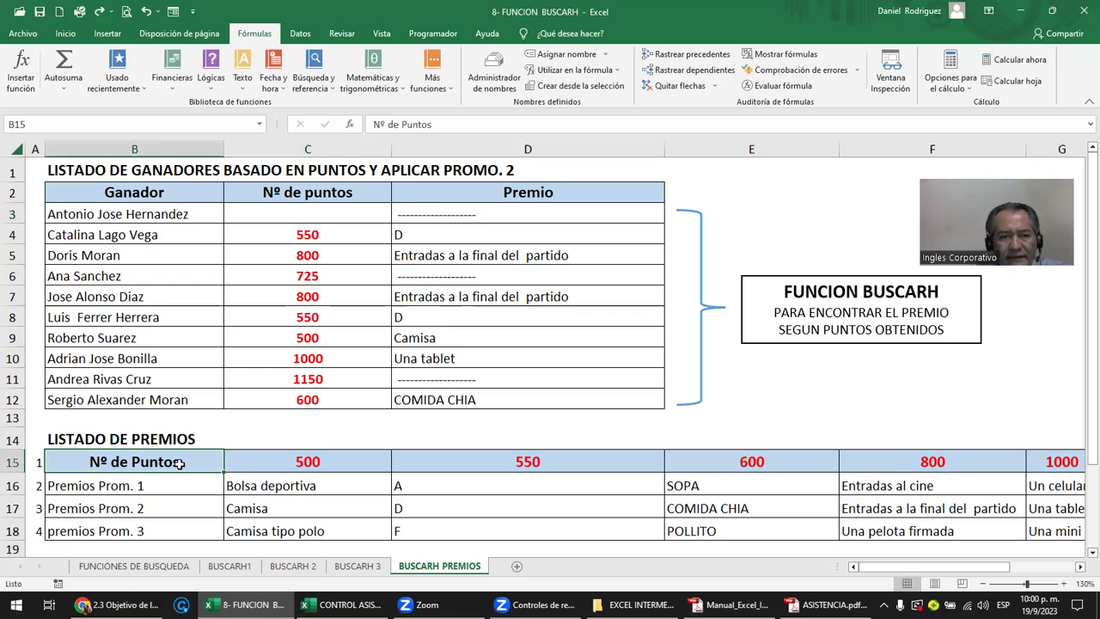
left_click_drag(178, 463, 180, 526)
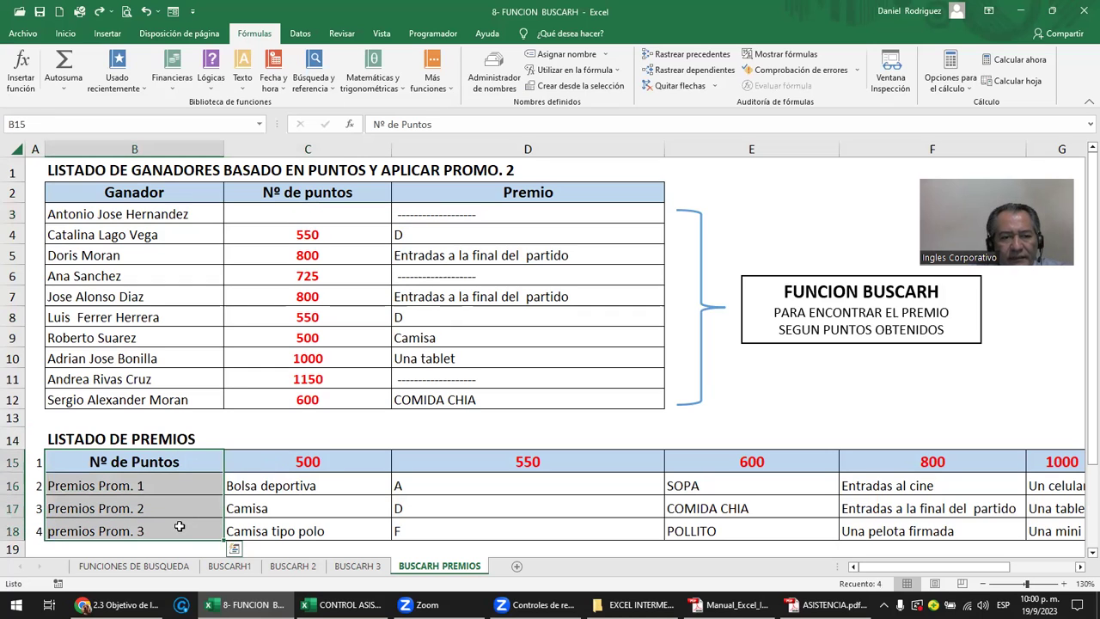
mouse_move(279, 459)
left_mouse_down()
mouse_move(288, 524)
mouse_move(348, 523)
left_mouse_up()
key("shift+Right")
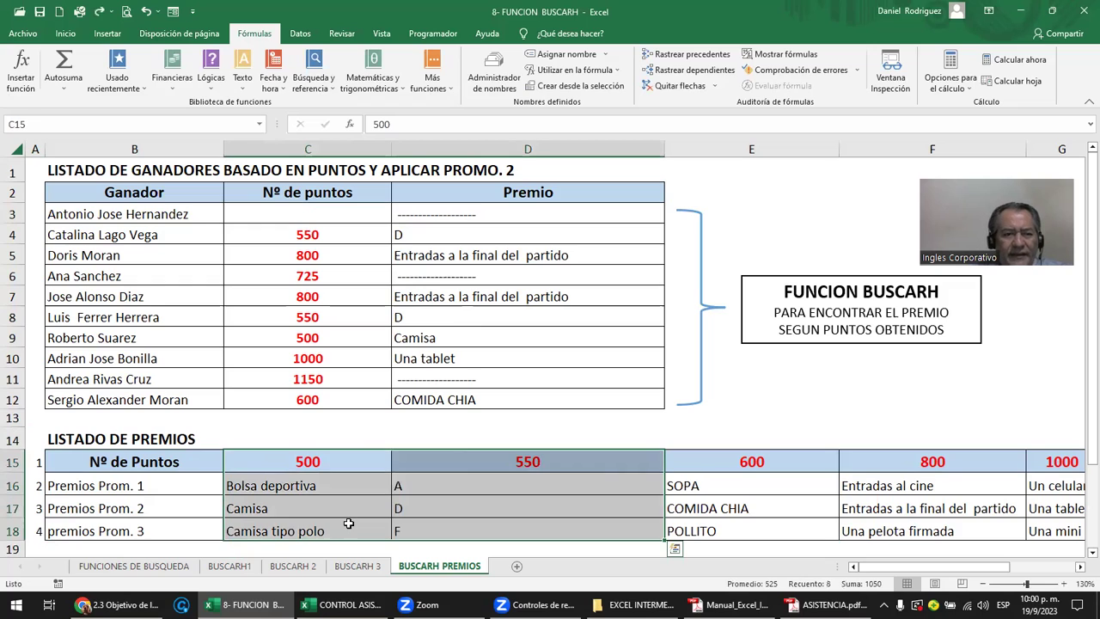
left_click(151, 488)
left_click(144, 507)
left_click_drag(150, 479, 147, 528)
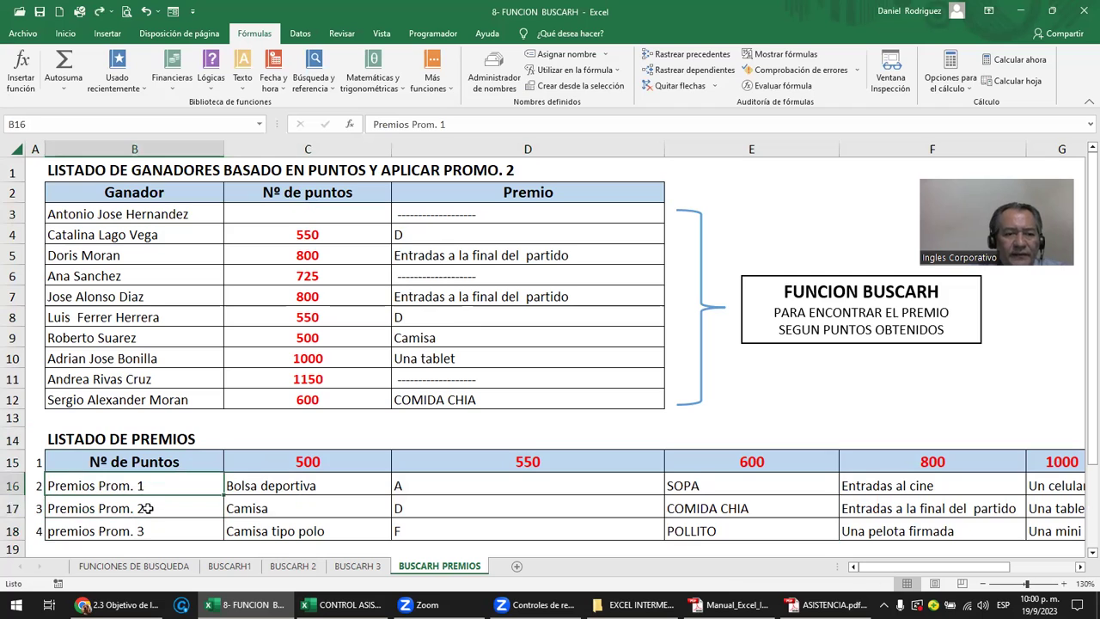
left_click(65, 34)
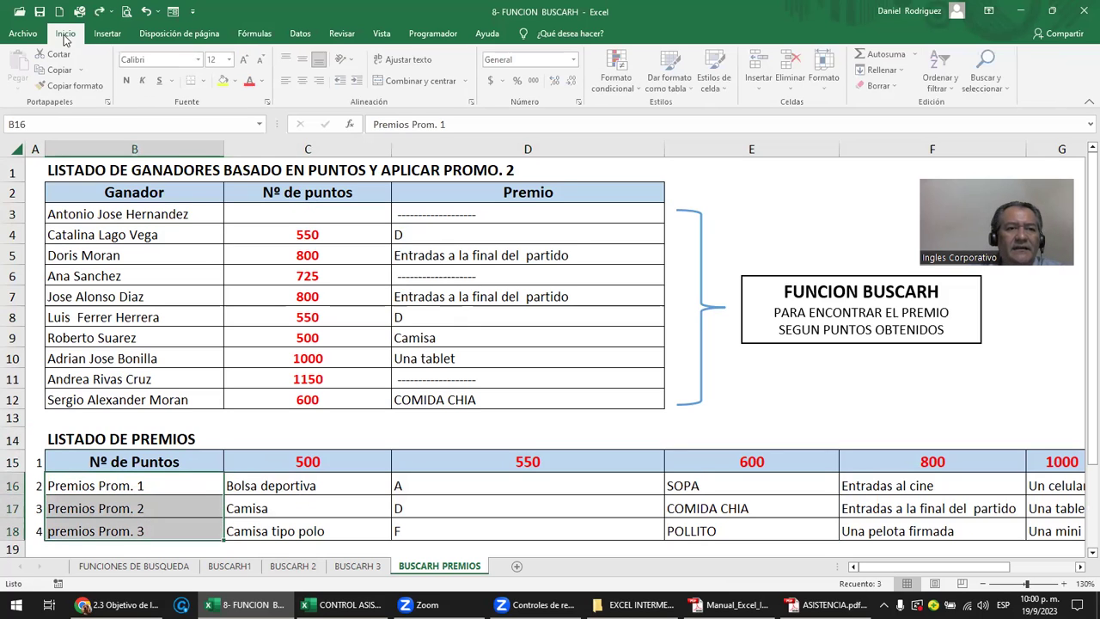
left_click(240, 82)
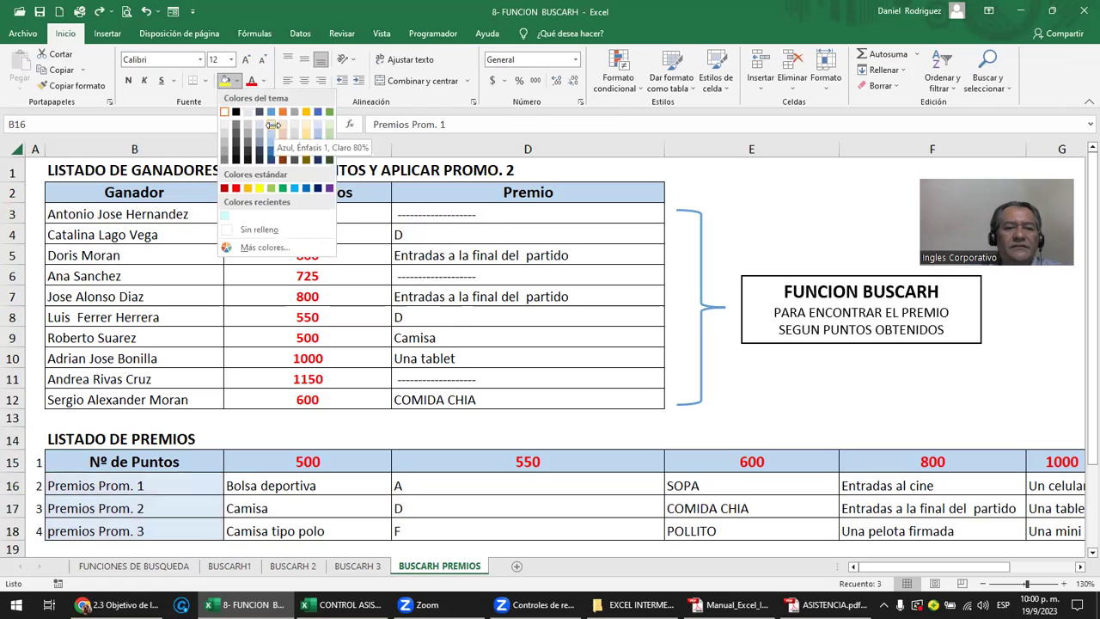
left_click(273, 126)
- Jump to the range named DATA from the Name Box list
left_click(127, 435)
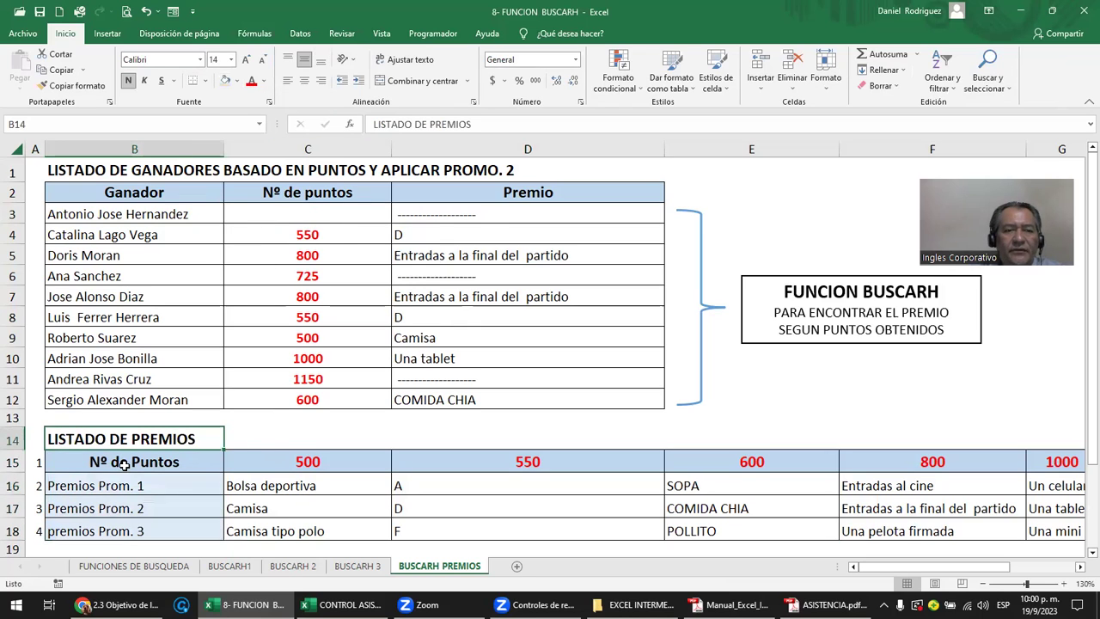
left_click_drag(126, 462, 123, 524)
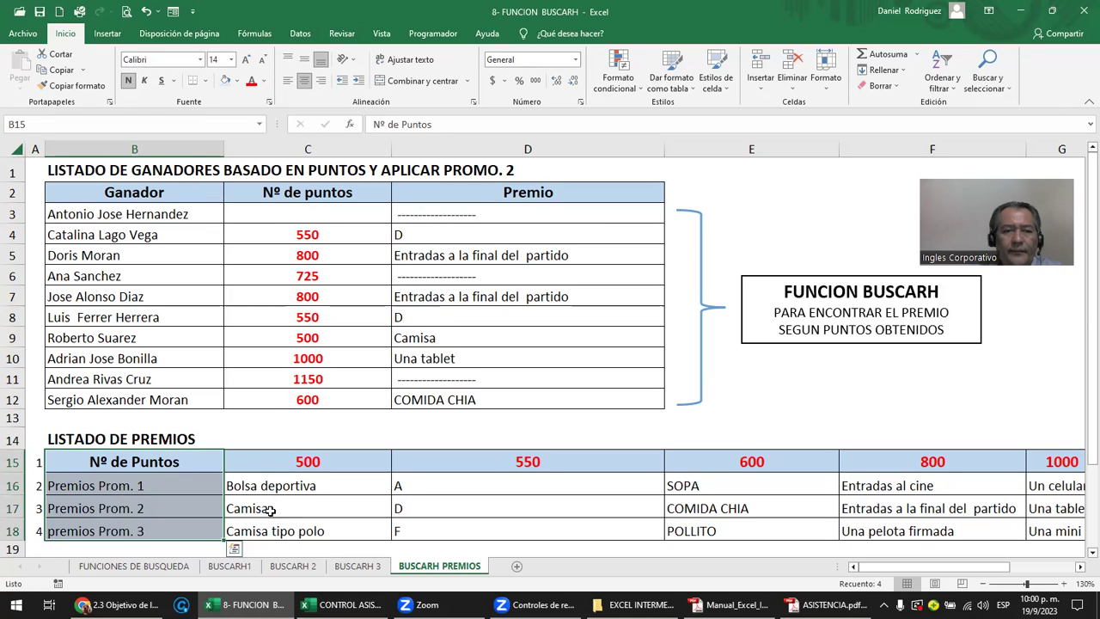
left_click(286, 469)
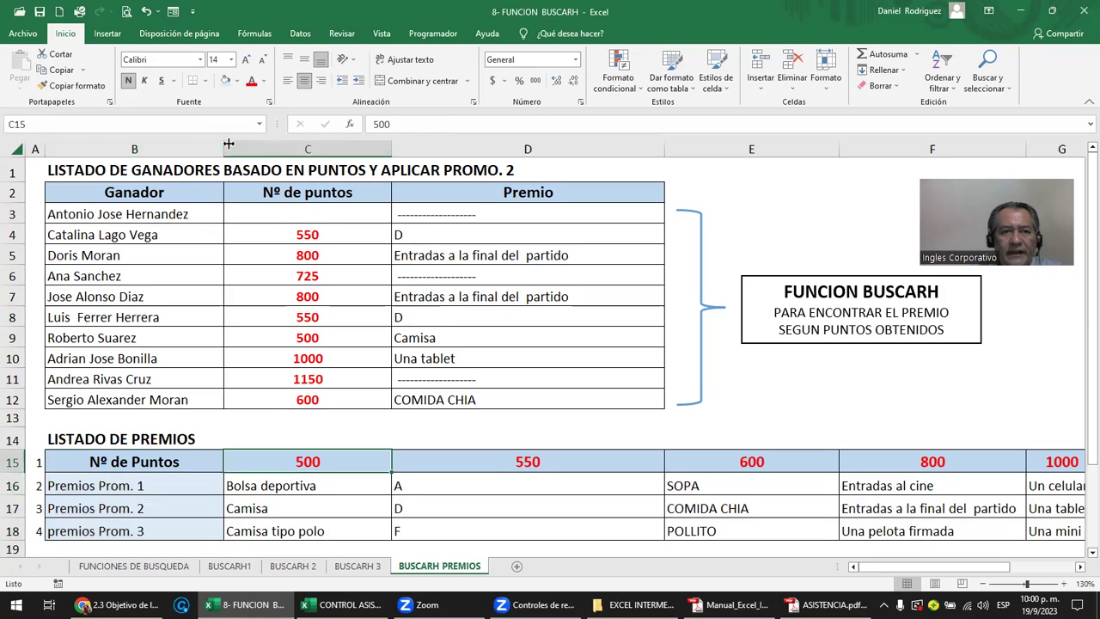
left_click(259, 125)
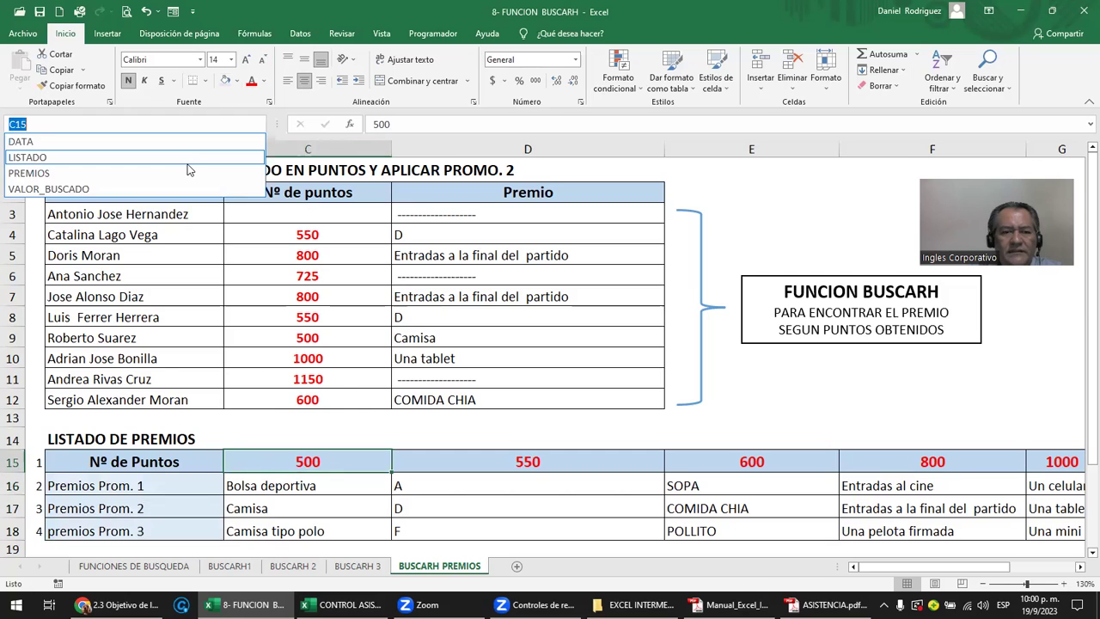
left_click(188, 163)
- Select the current PREMIOS range from the Name Box list to see its extent
left_click(257, 124)
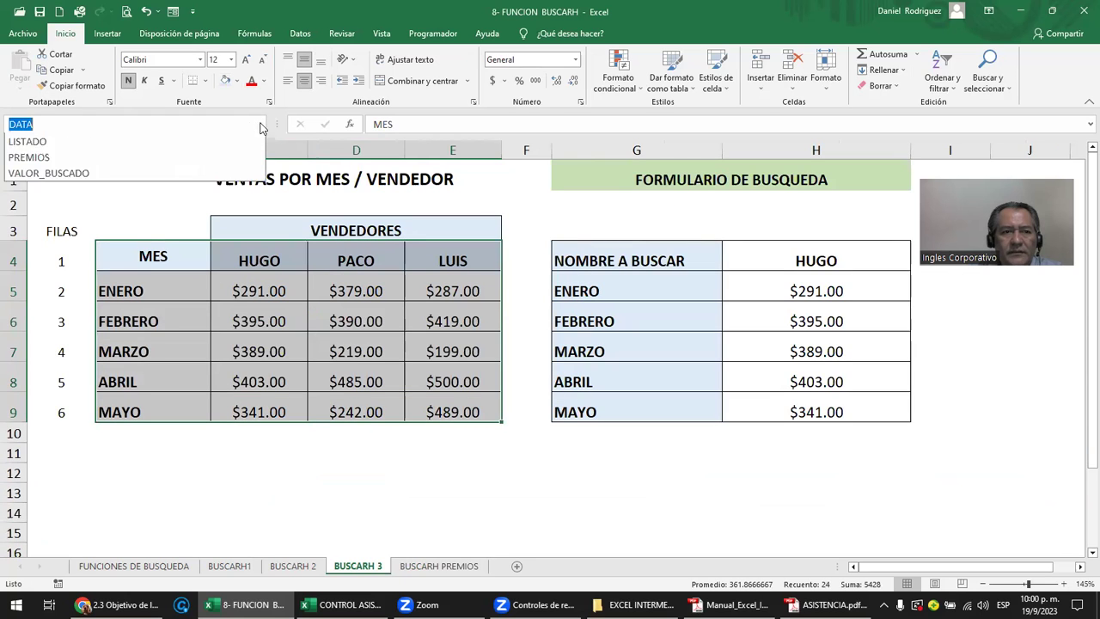
key("Escape")
left_click(196, 178)
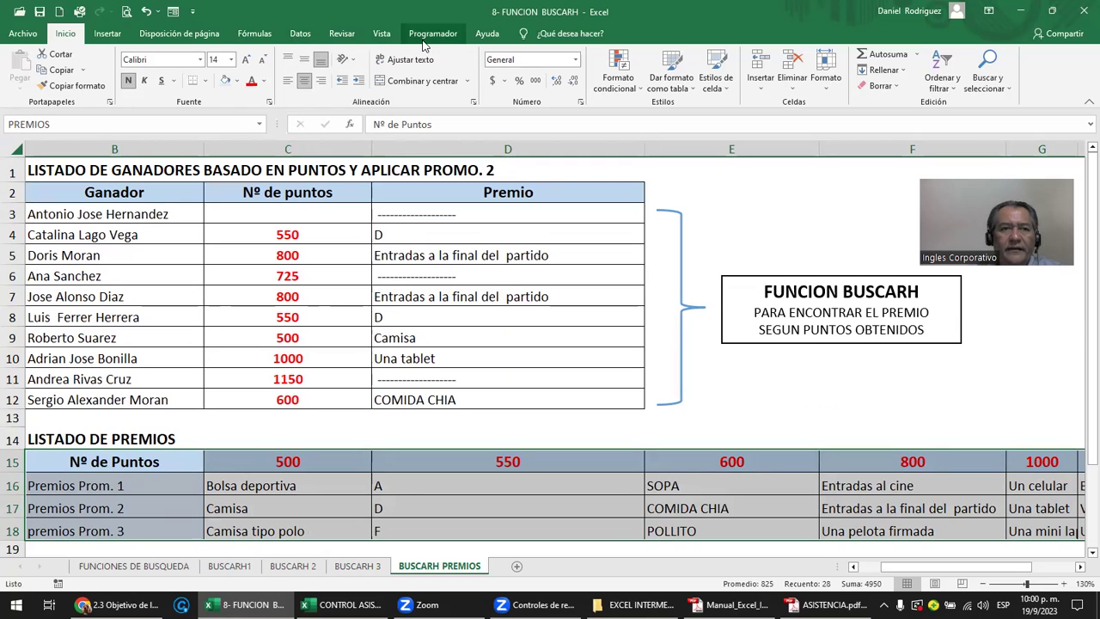
- In the Name Manager, change PREMIOS to refer to 'BUSCARH PREMIOS'!$C$15:$H$18
left_click(251, 39)
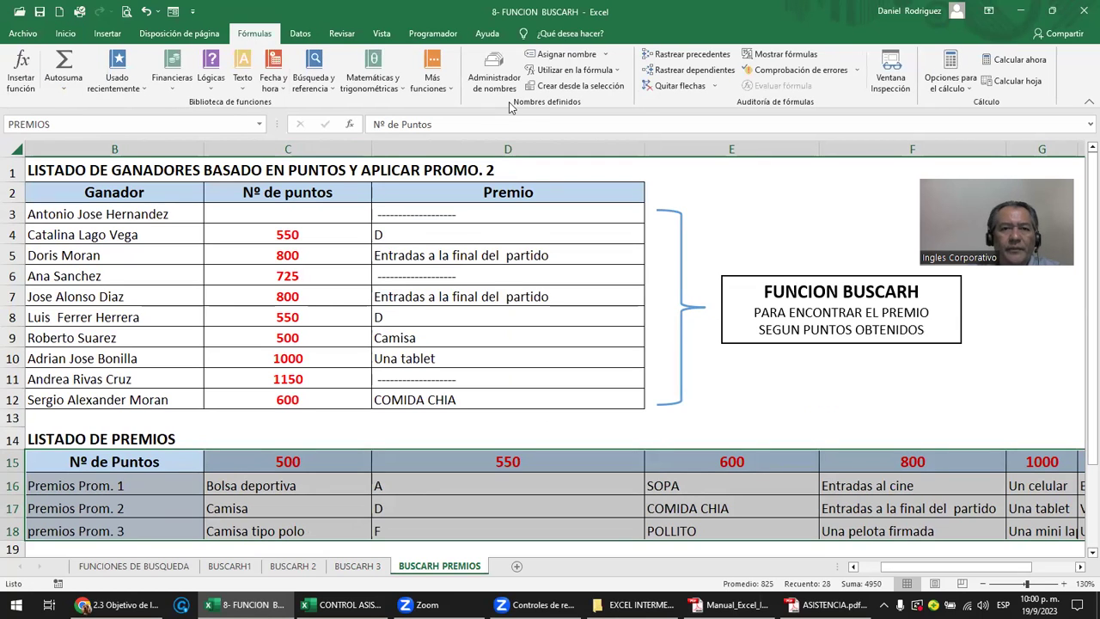
left_click(494, 77)
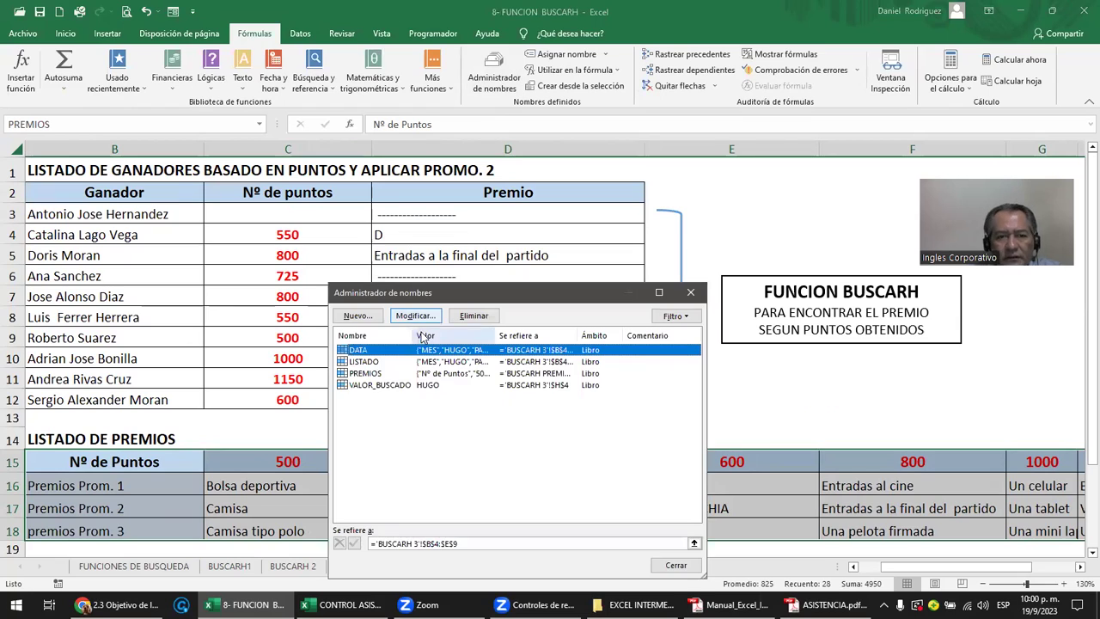
double_click(362, 374)
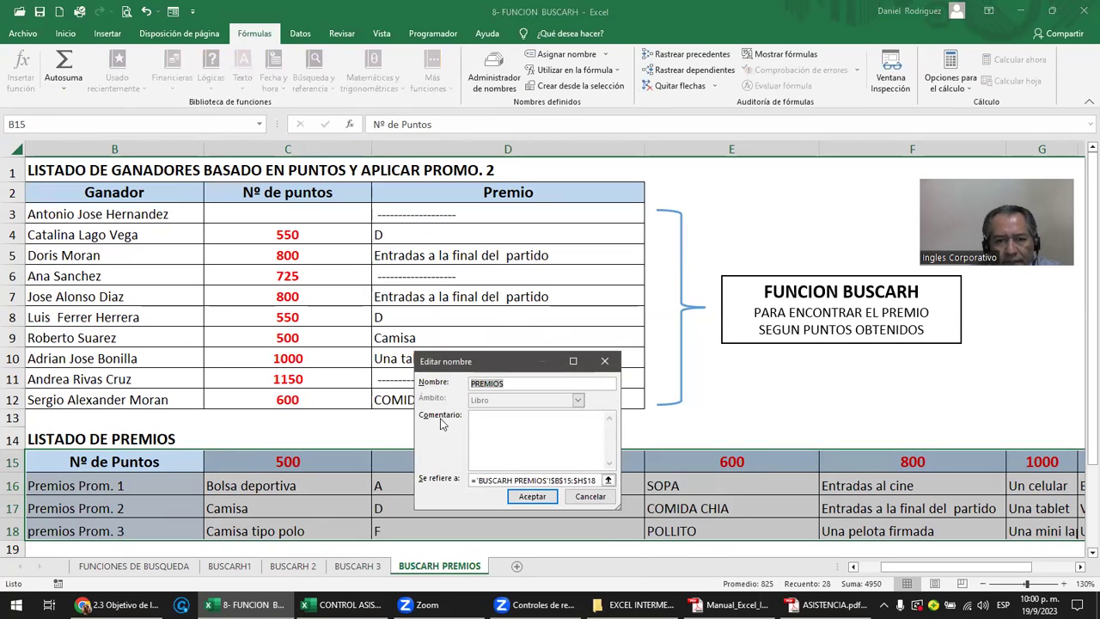
left_click(470, 483)
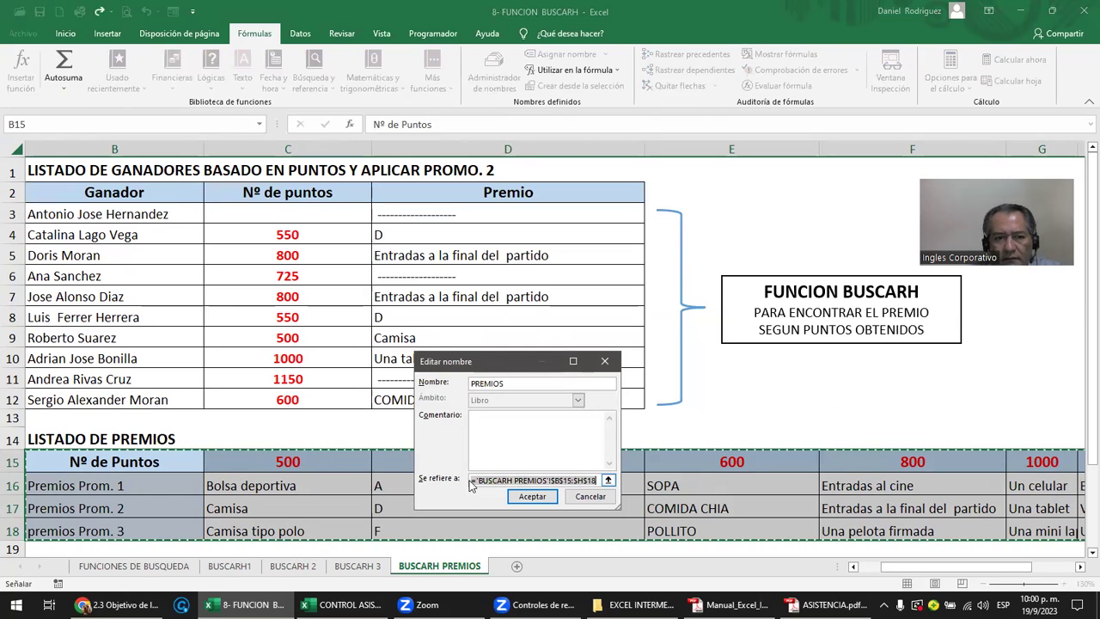
key("Delete")
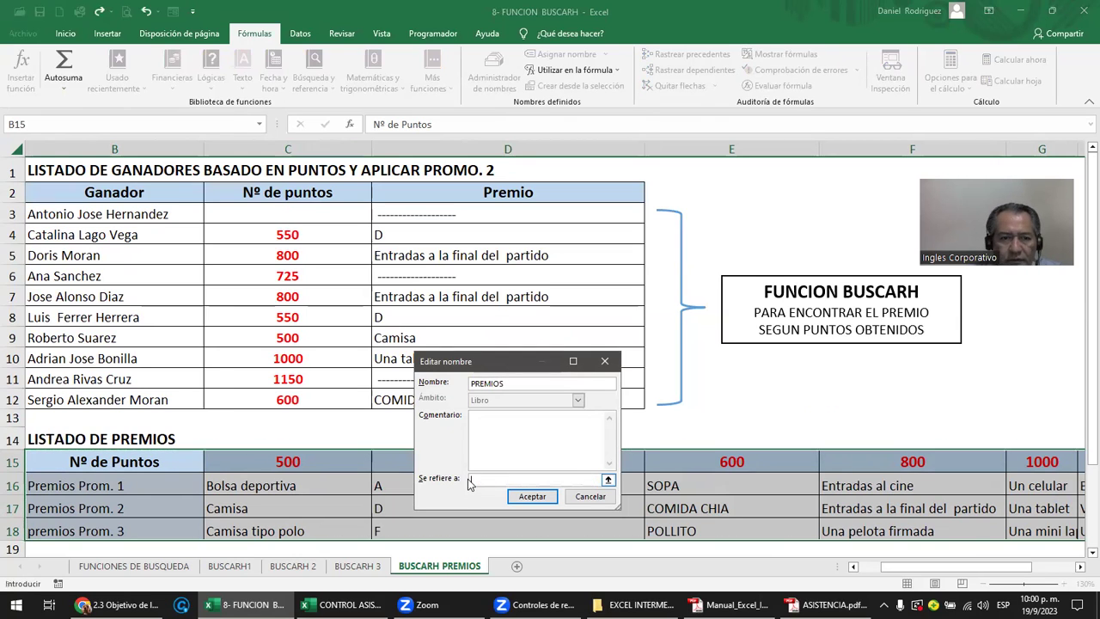
left_click_drag(296, 465, 1062, 532)
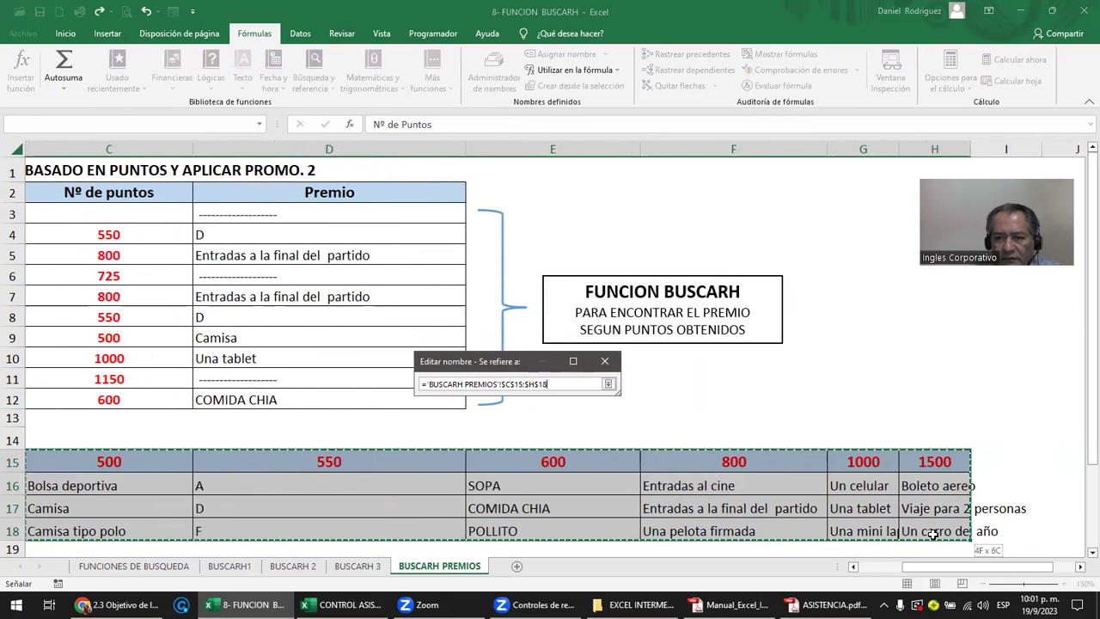
left_click_drag(1063, 532, 933, 533)
key("Return")
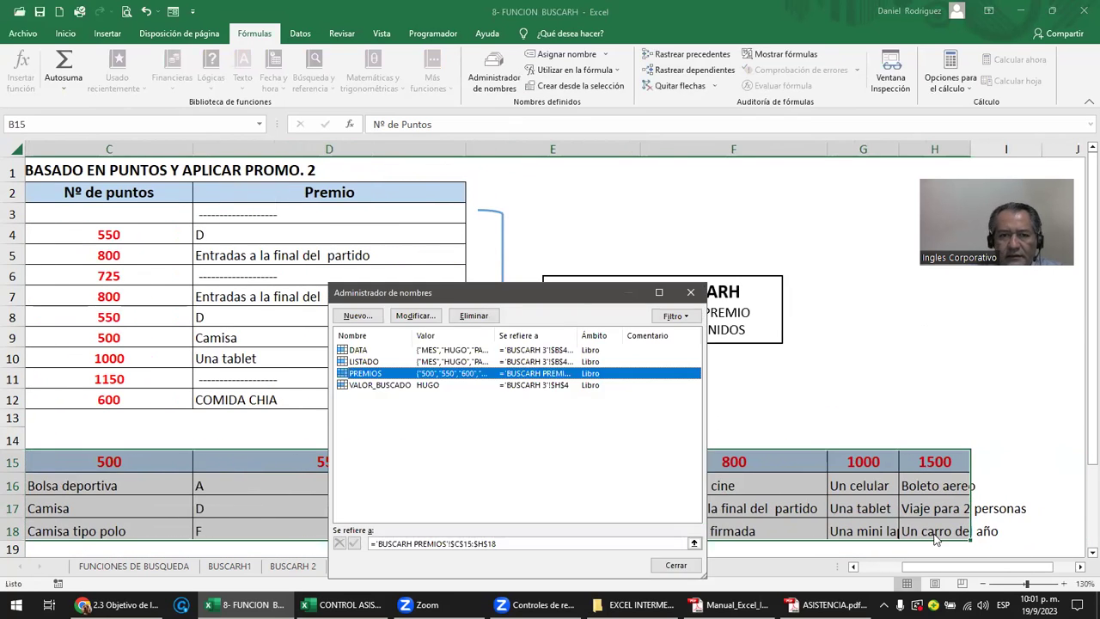
left_click(675, 564)
left_click(388, 421)
- Enter 100, then 500 in C3 so the first winner's prize shows Camisa
scroll(390, 427, "left", 3)
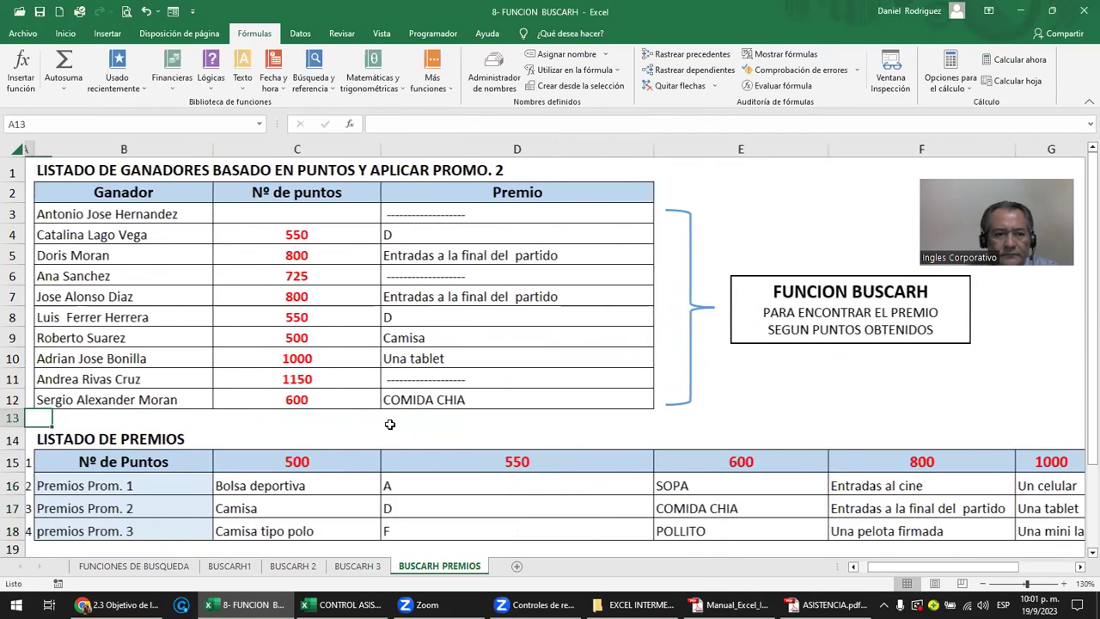
left_click(319, 215)
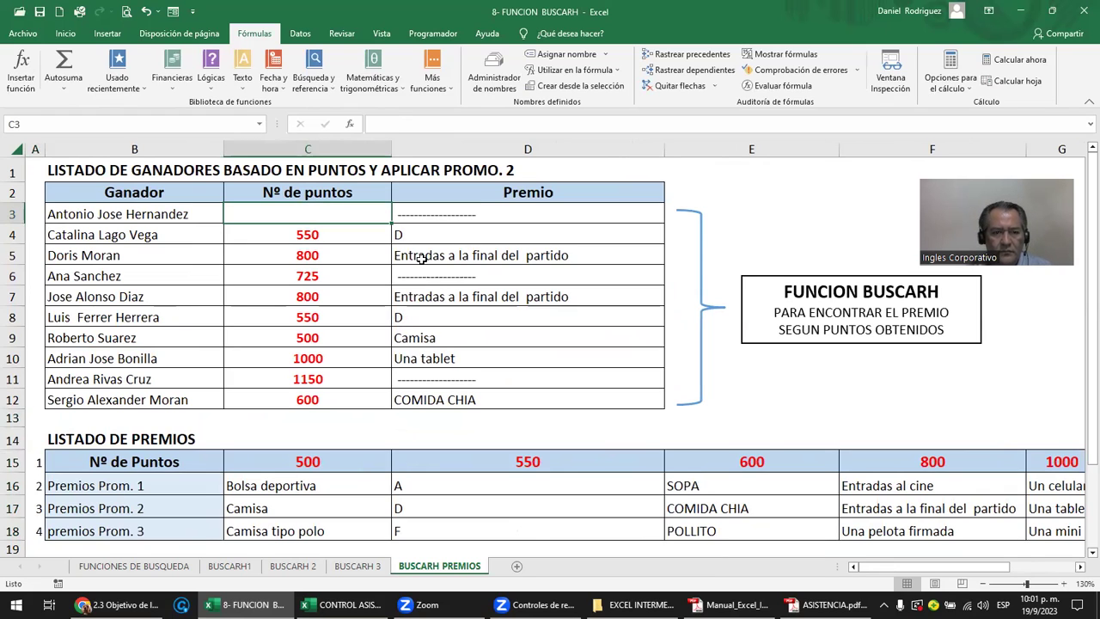
type("100")
key("Return")
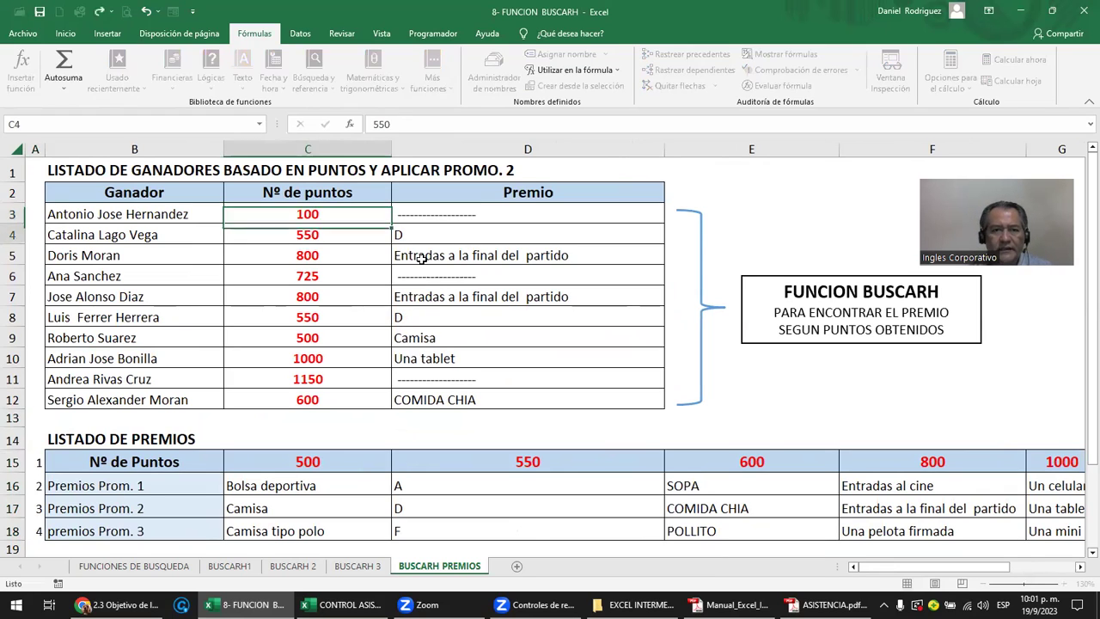
key("Up")
type("500")
key("Return")
key("Up")
type("500")
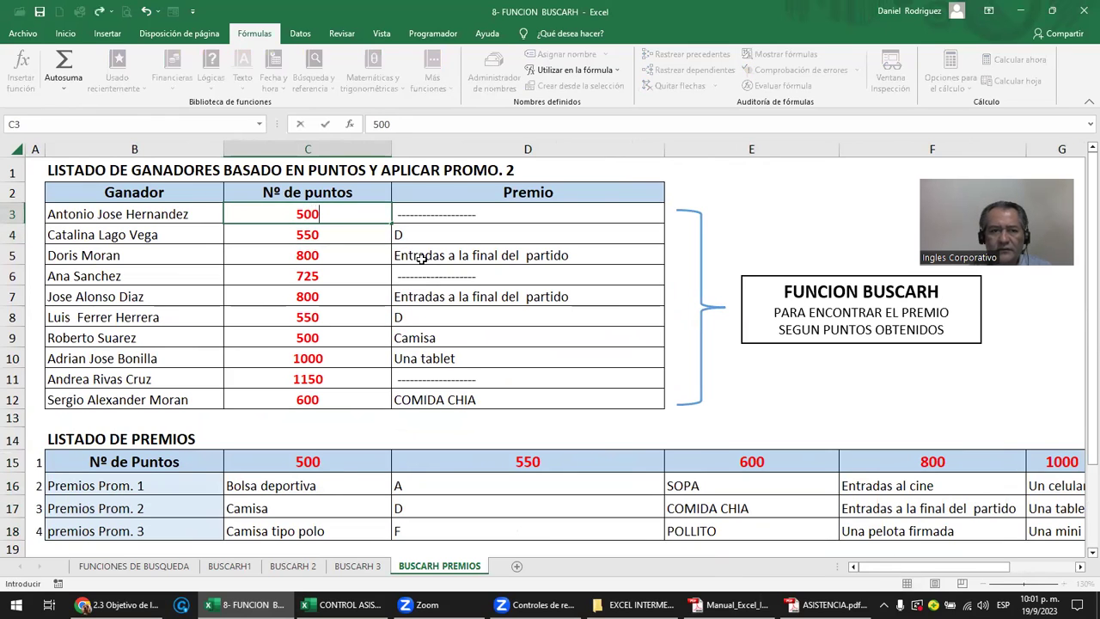
key("Return")
key("Up")
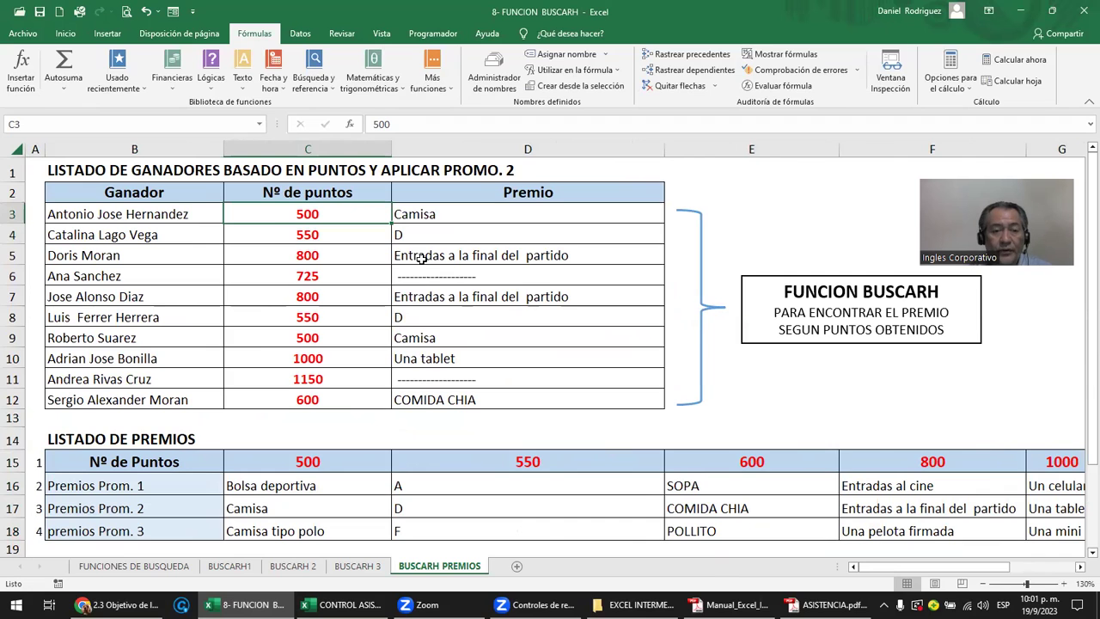
- Check the PREMIOS range via the Name Box, comparing it with the 500–1500 prize table
left_click(258, 123)
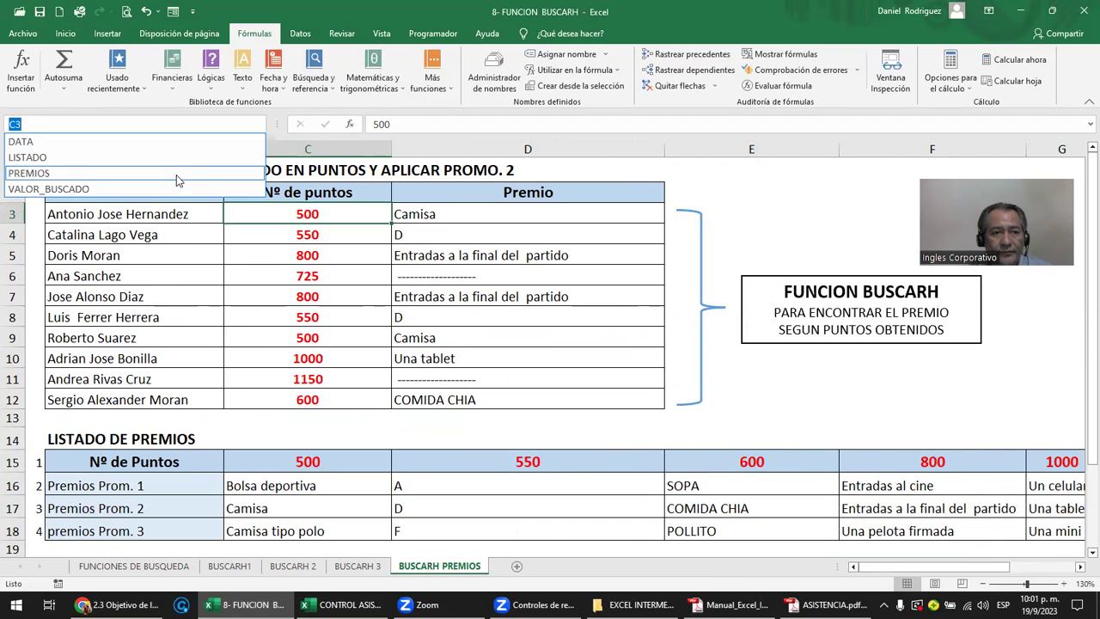
left_click(177, 174)
left_click(178, 417)
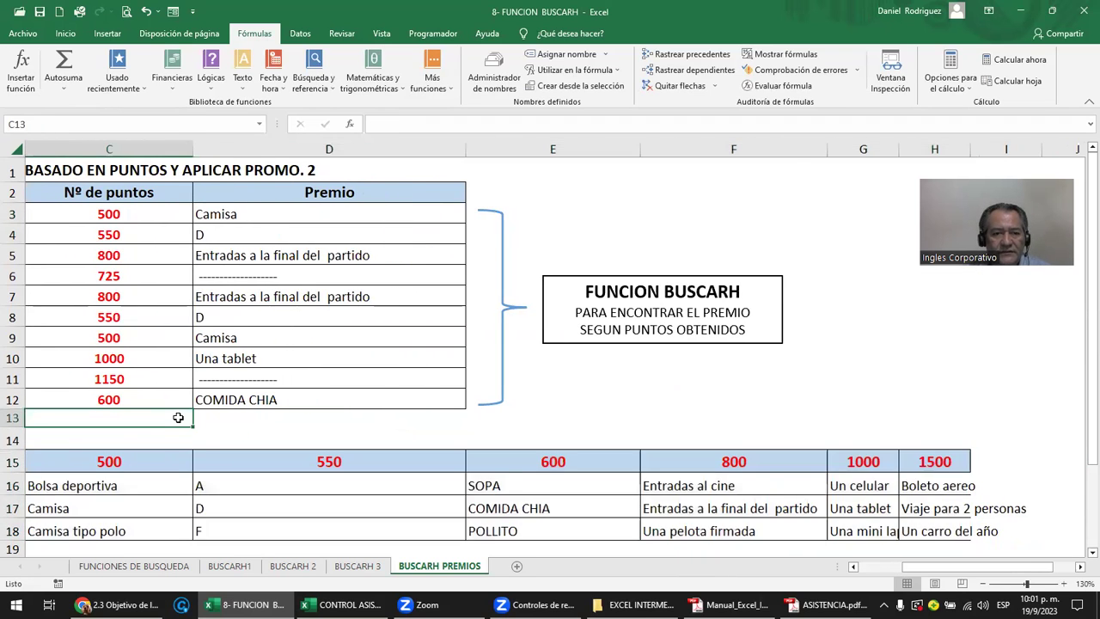
scroll(177, 417, "down", 1)
key("Home")
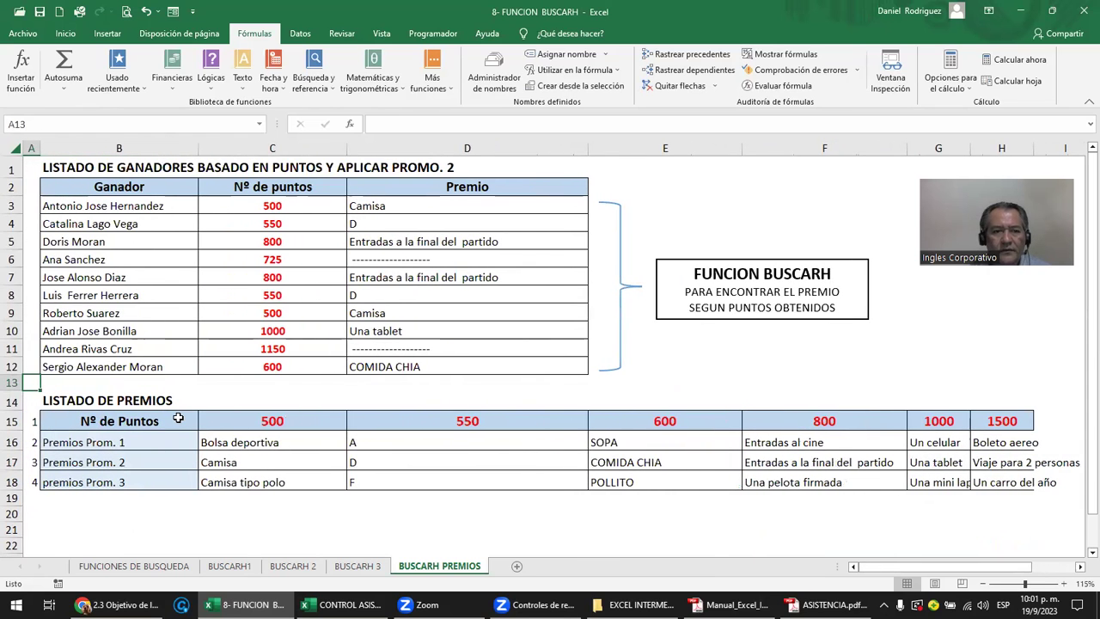
left_click(258, 124)
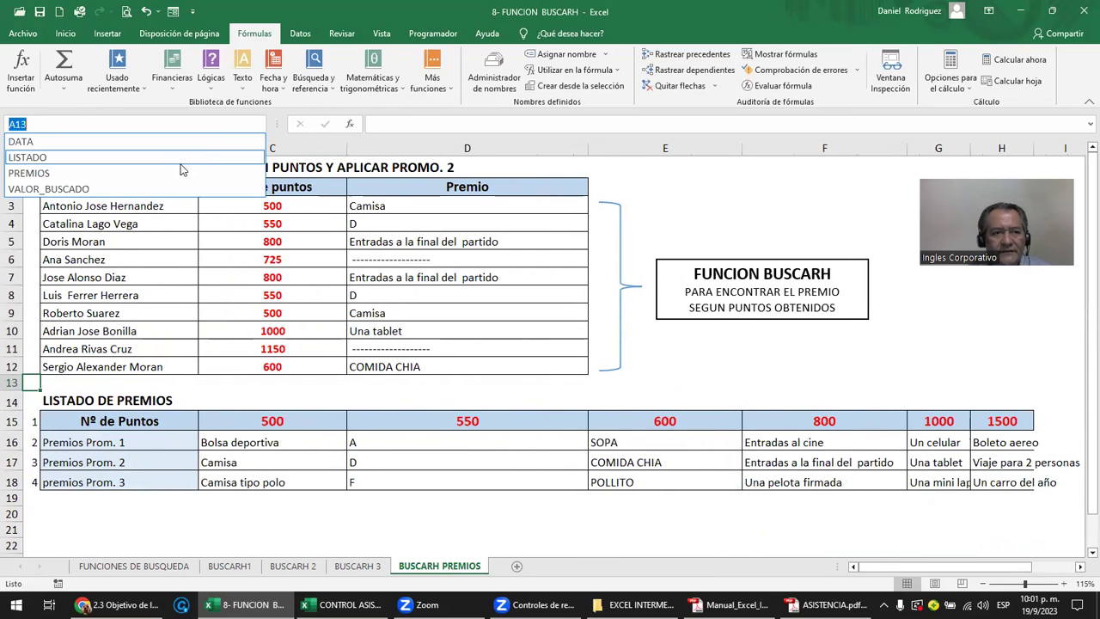
left_click(170, 174)
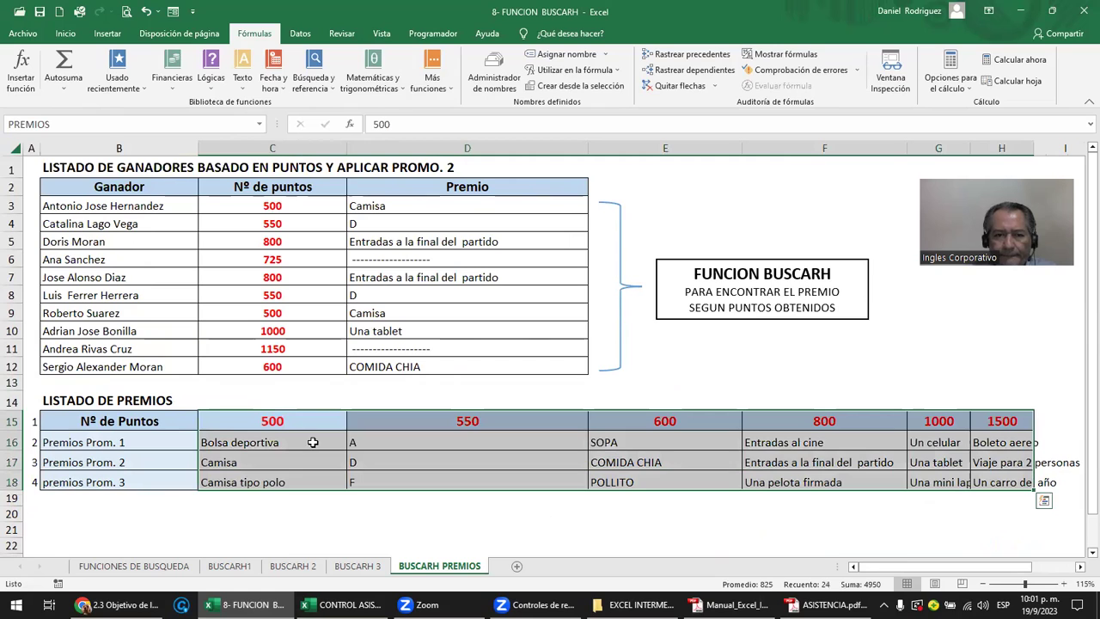
left_click_drag(258, 425, 981, 482)
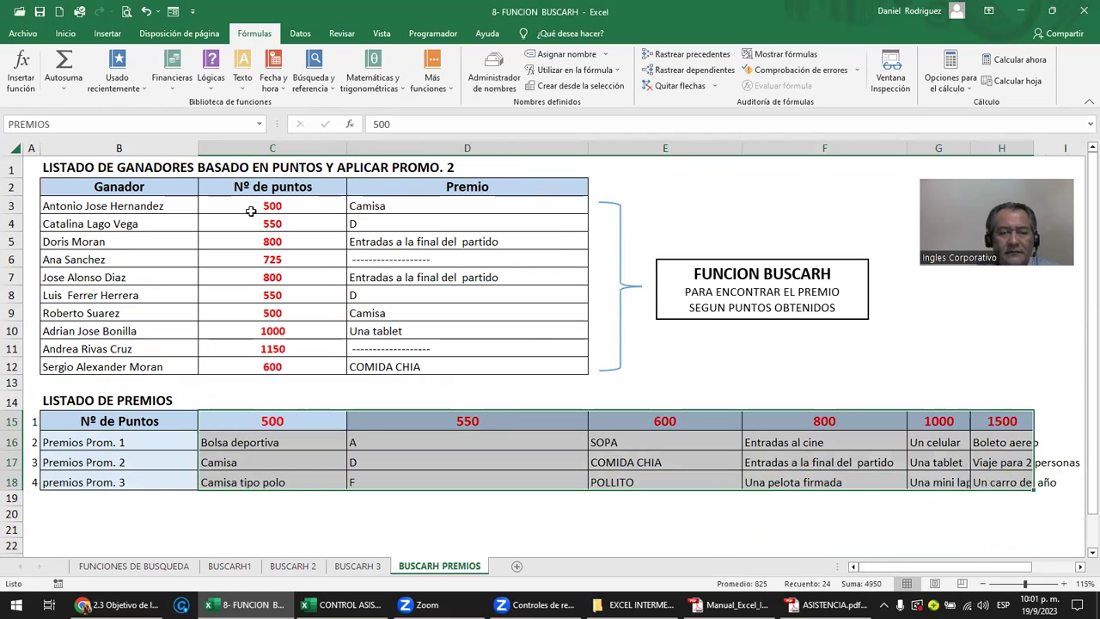
left_click(251, 213)
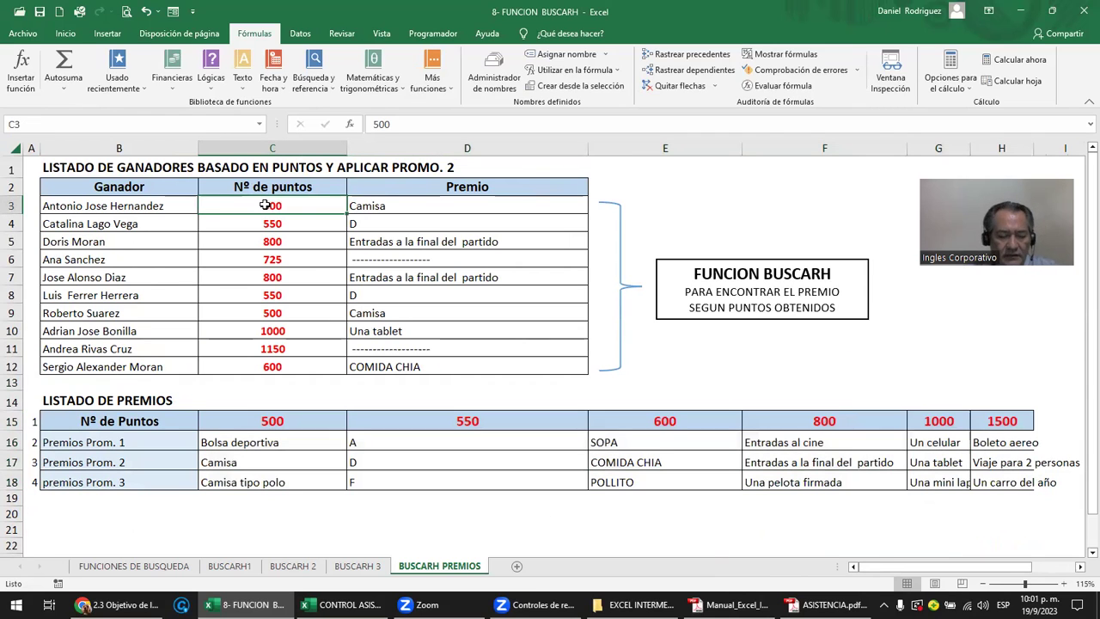
- Enter *** in C3 and review D3's SI.ERROR(BUSCARH) formula against the prize table labels
type("***")
key("Return")
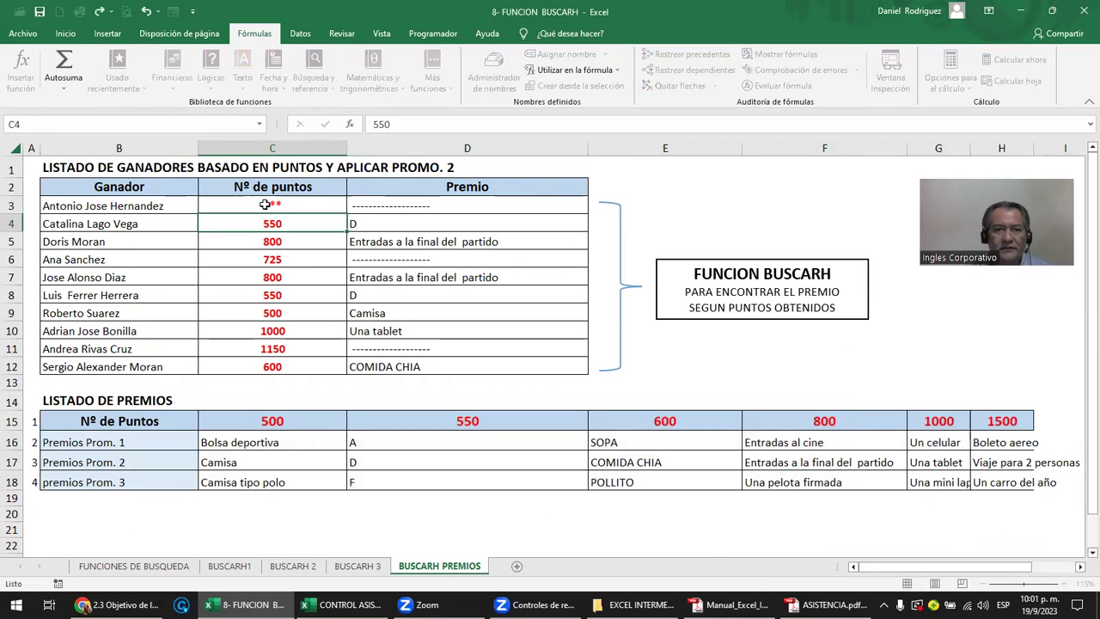
left_click(386, 208)
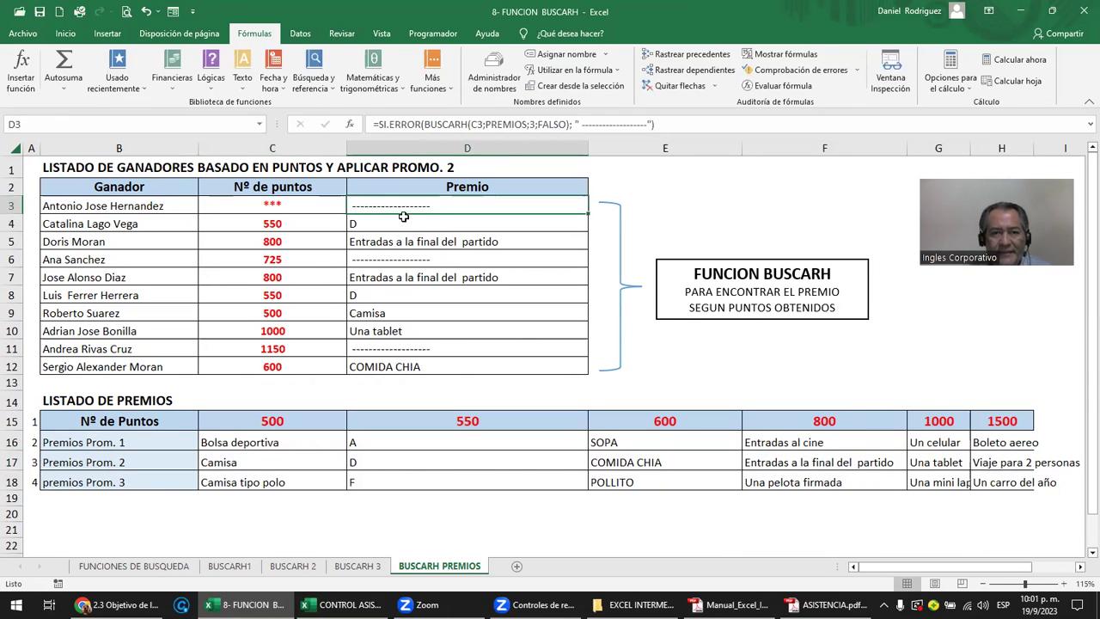
left_click(147, 449)
left_click_drag(147, 451, 145, 482)
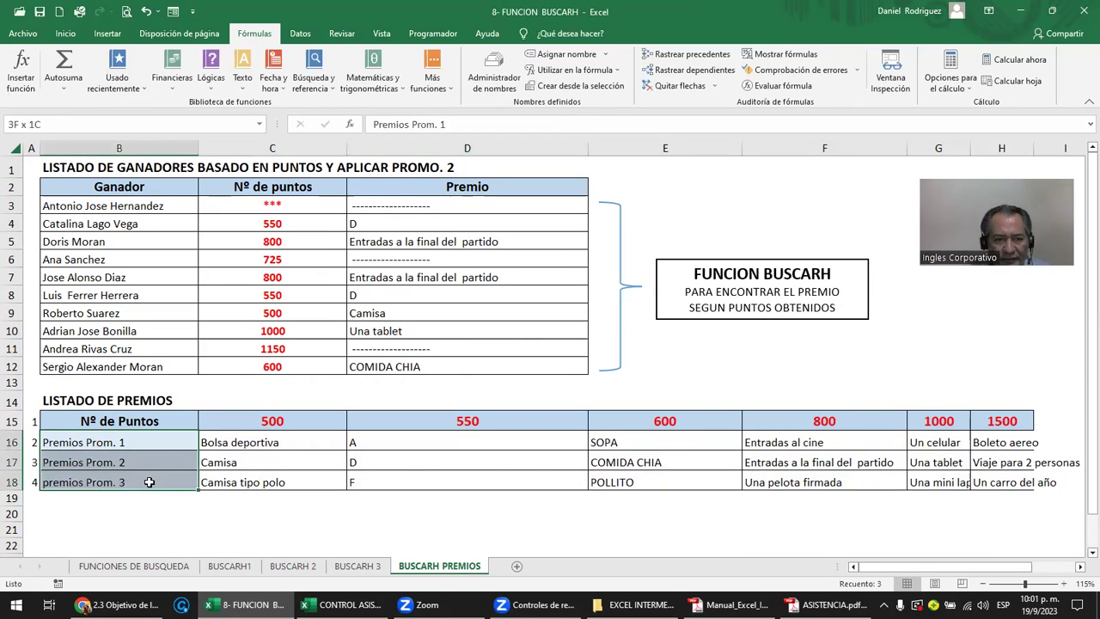
left_click(211, 441)
left_click(320, 212)
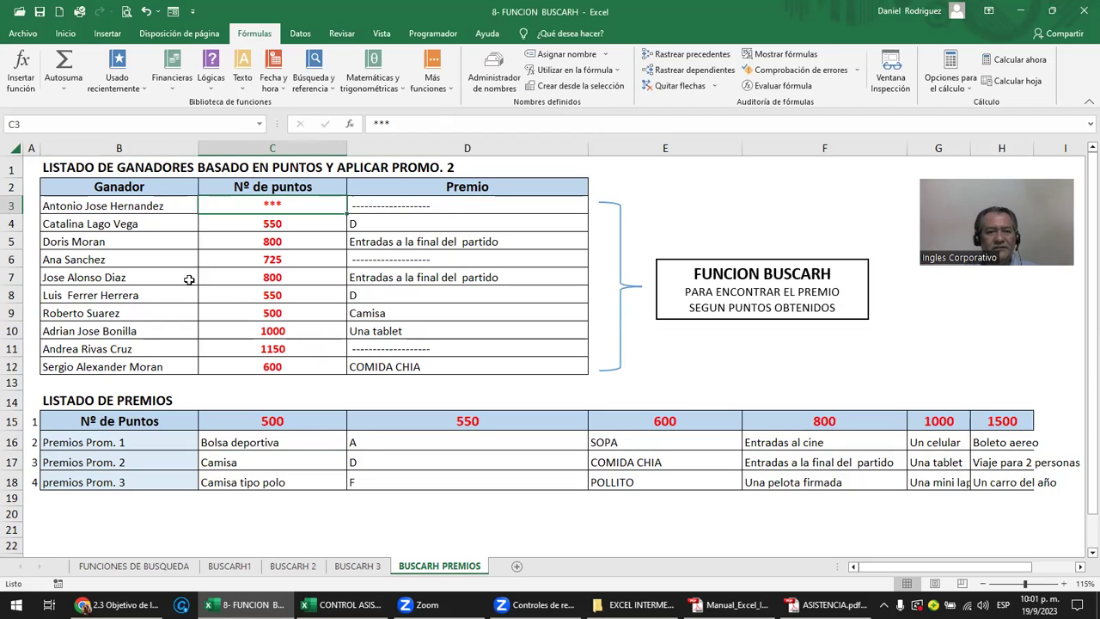
left_click_drag(155, 420, 129, 469)
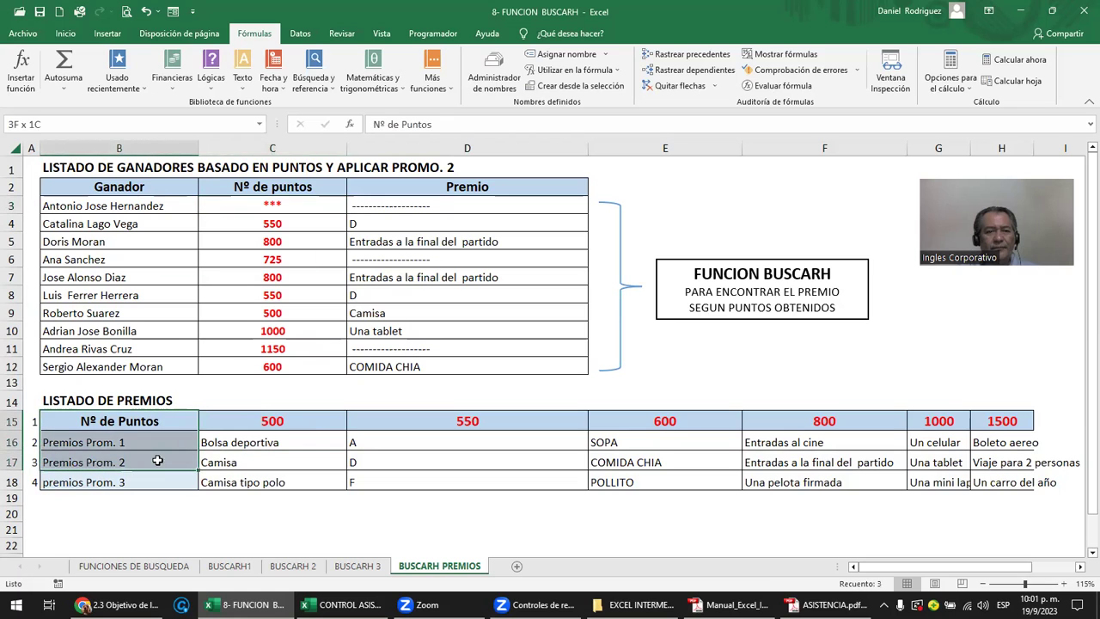
left_click(286, 205)
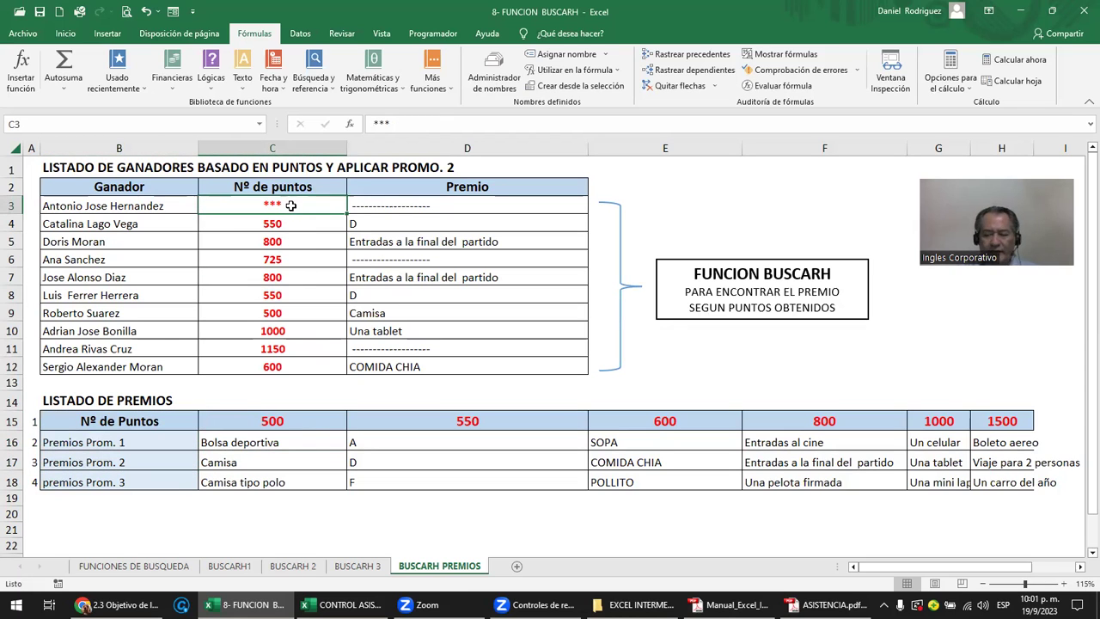
- Change C3 to ****, confirm the prize stays as dashes, and inspect D7's lookup formula
type("****")
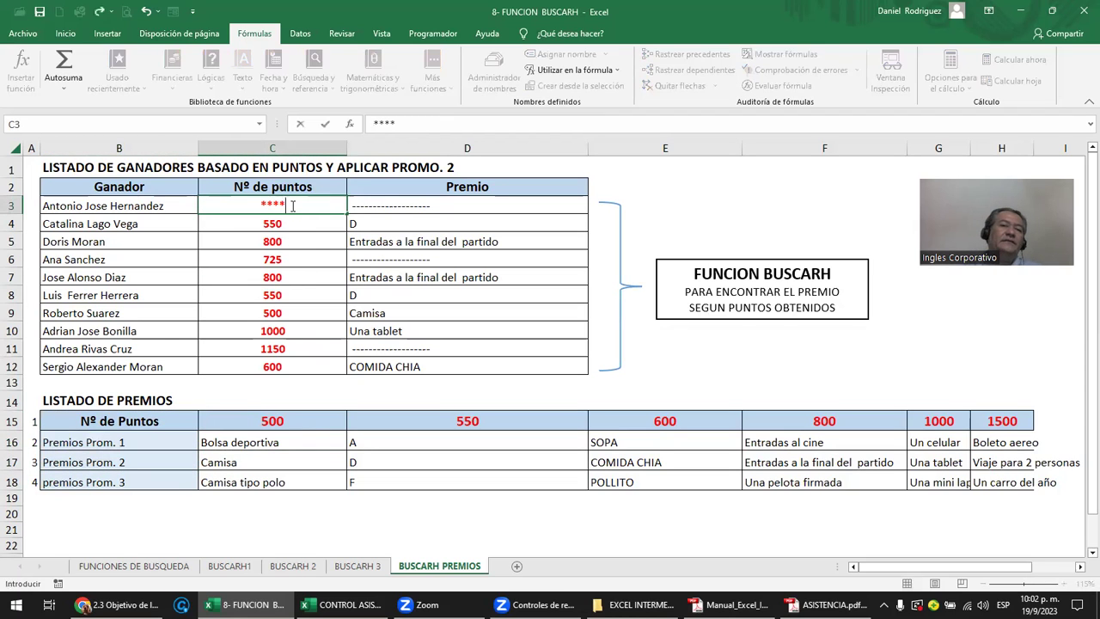
key("Return")
left_click(449, 213)
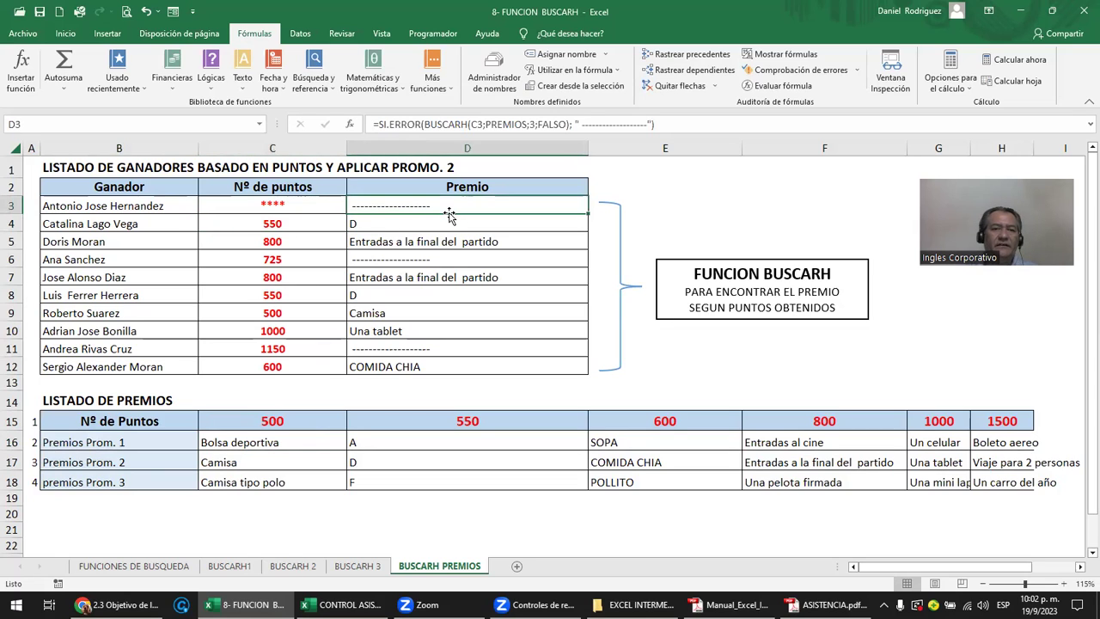
key("Left")
key("Left")
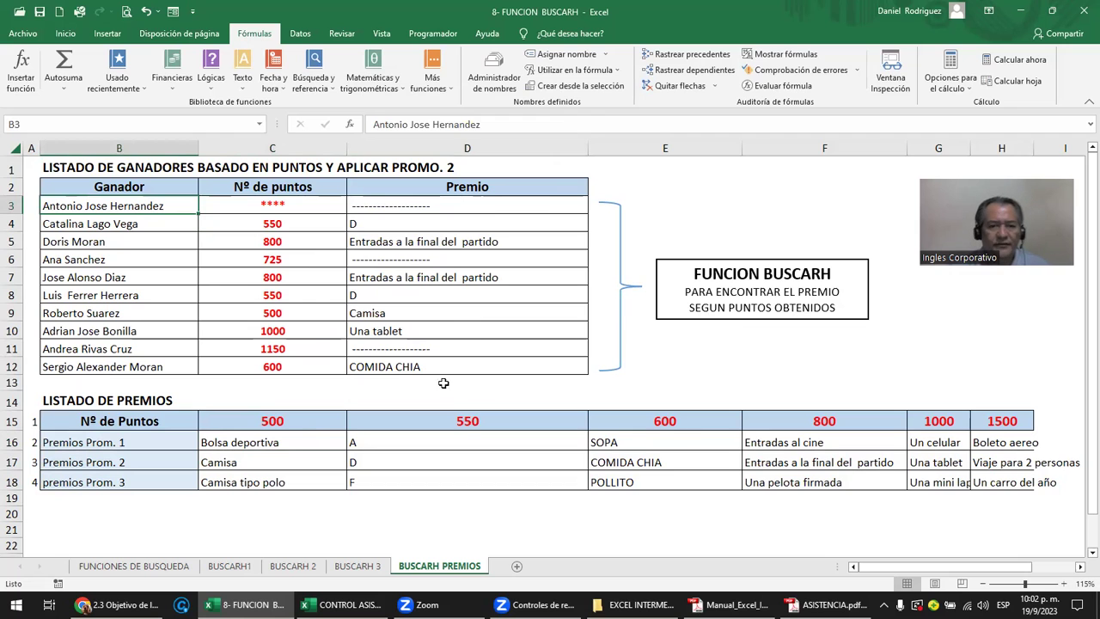
left_click(409, 380)
scroll(413, 379, "up", 1, "ctrl")
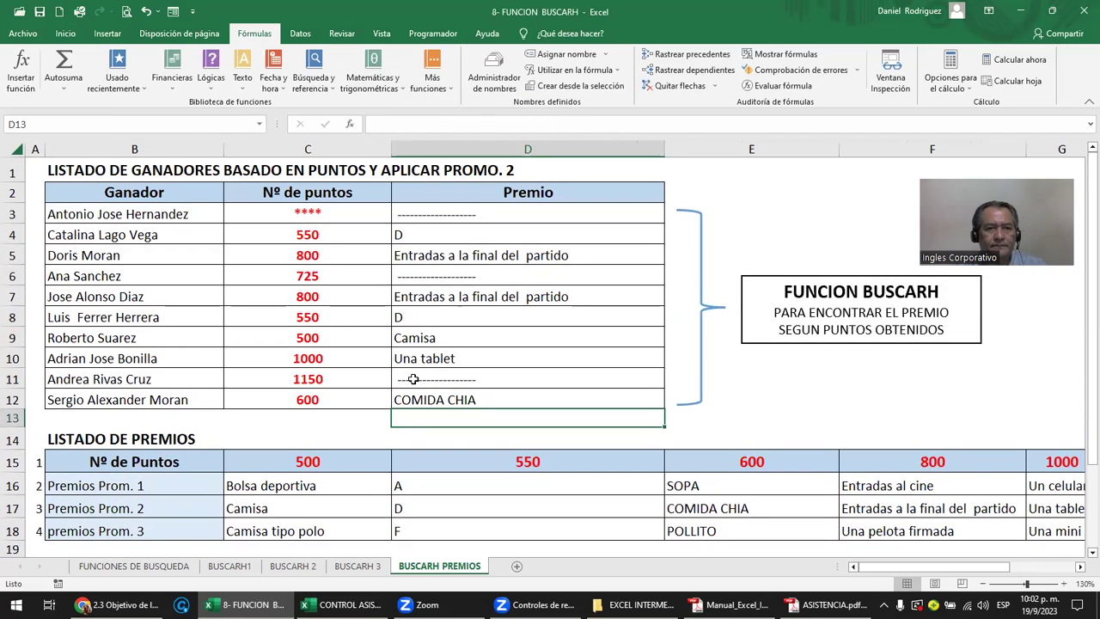
left_click(327, 216)
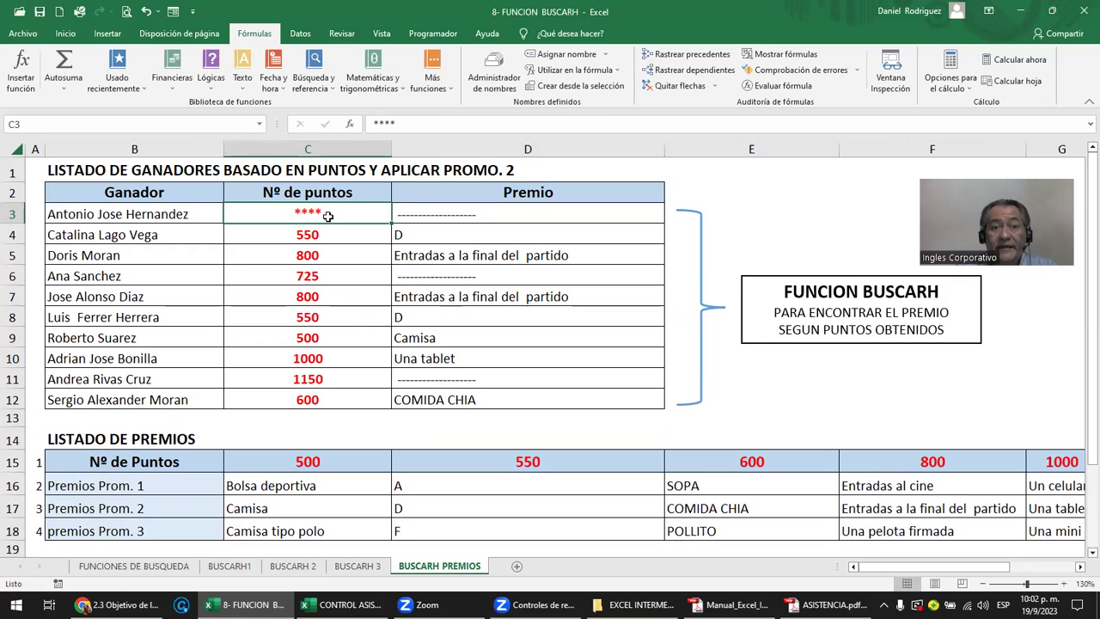
left_click(488, 466)
left_click(379, 353)
left_click(439, 299)
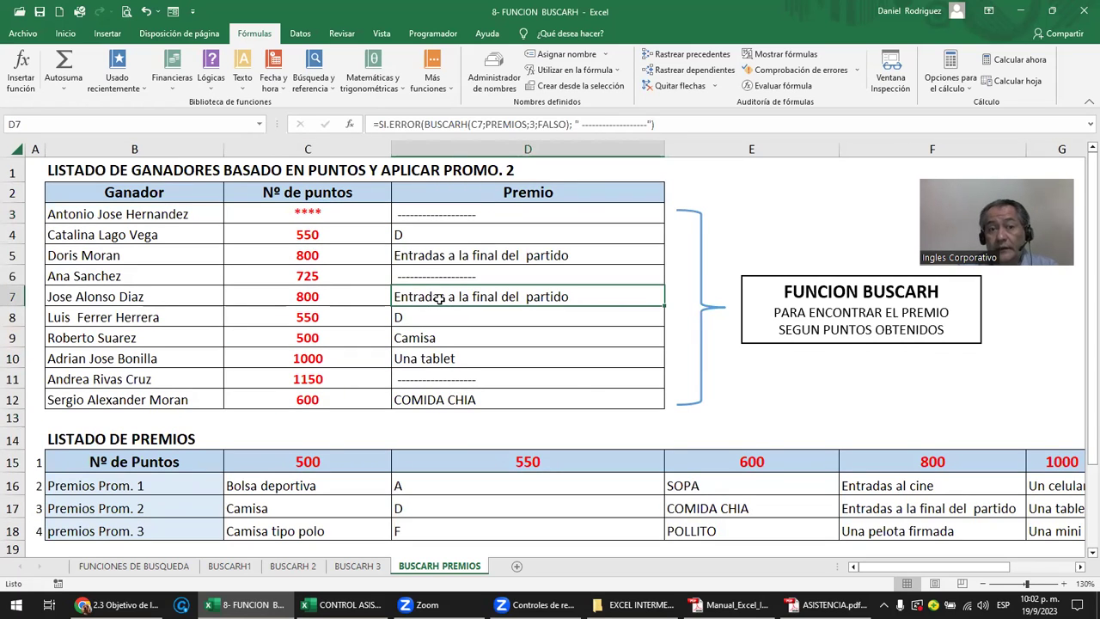
left_click(174, 461)
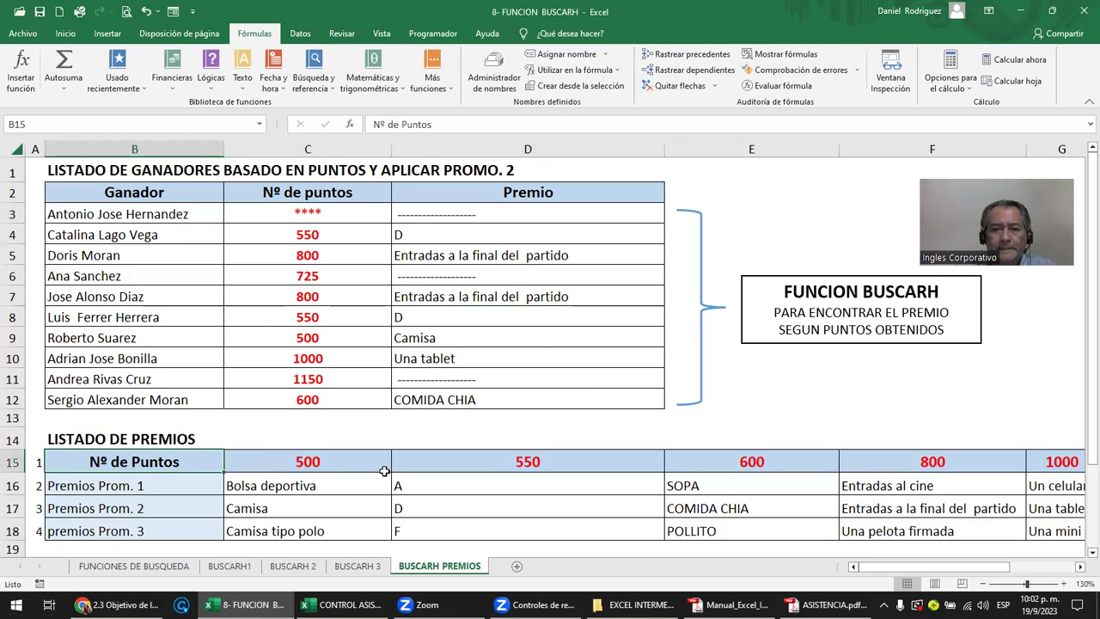